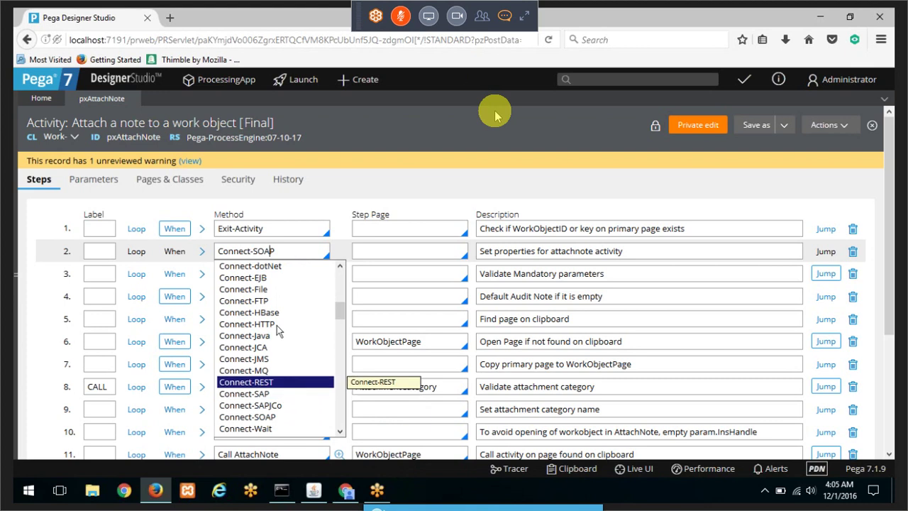
key(Up)
key(Up)
key(Up)
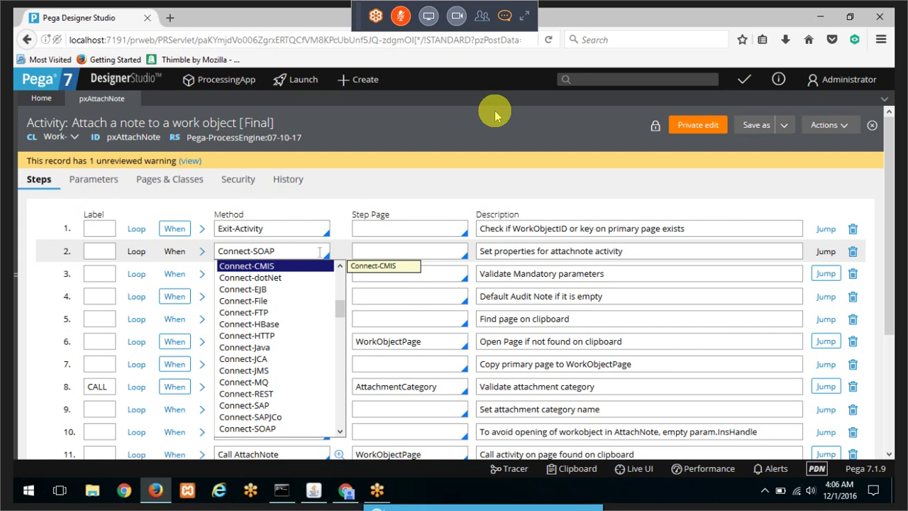
- Browse the Connect-* methods for step 2 and keep Connect-SOAP as the method
click(204, 255)
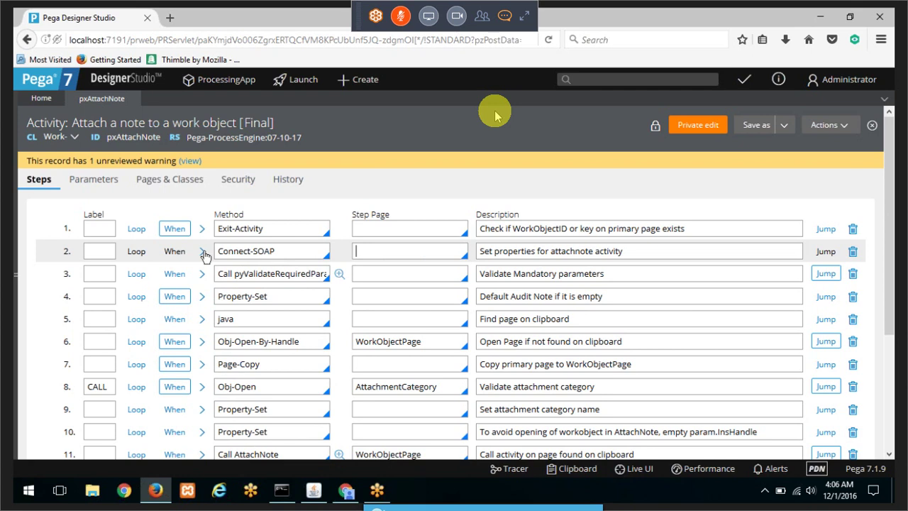
- Expand step 2's Connect-SOAP parameters and leave ExecutionMode set to Run
click(204, 255)
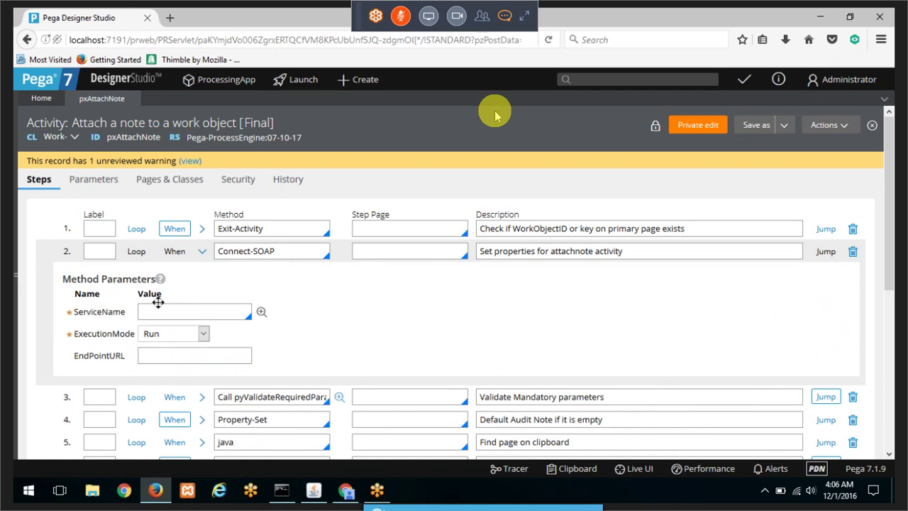
click(200, 332)
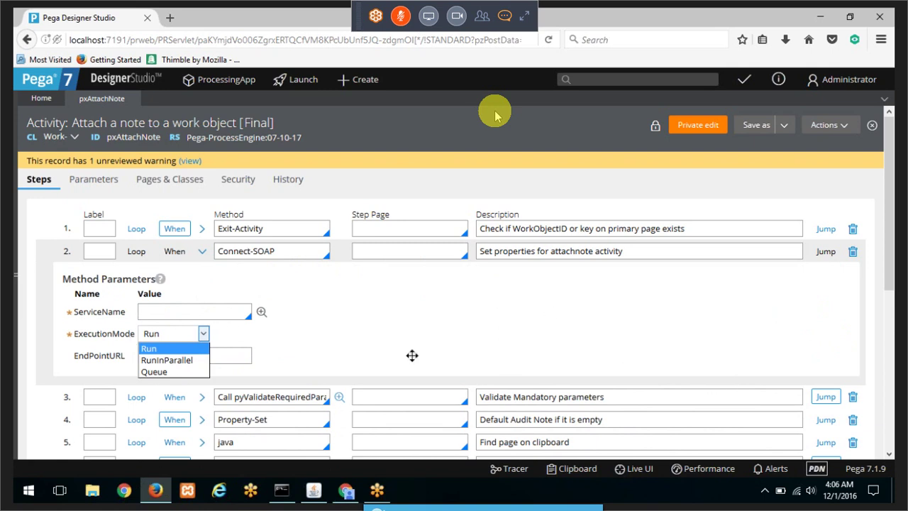
click(750, 370)
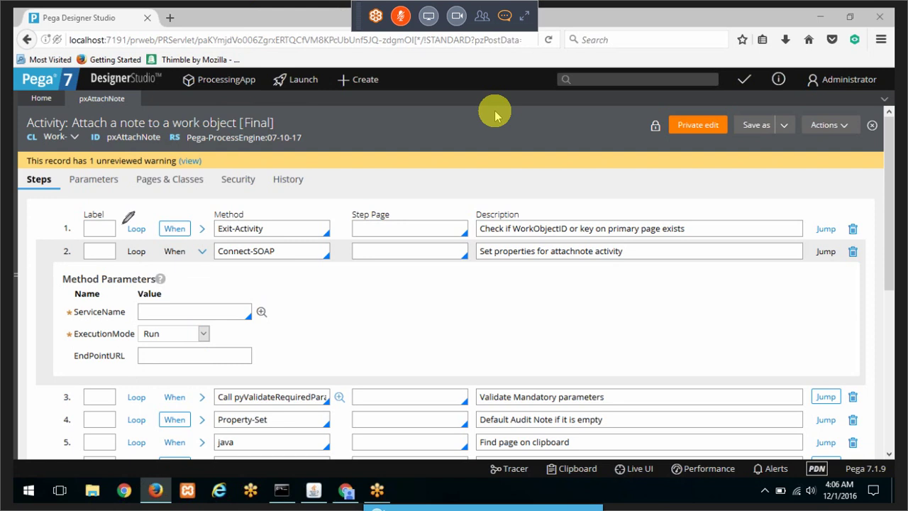
mouse_move(47, 227)
mouse_down()
mouse_move(312, 229)
mouse_move(259, 238)
mouse_up()
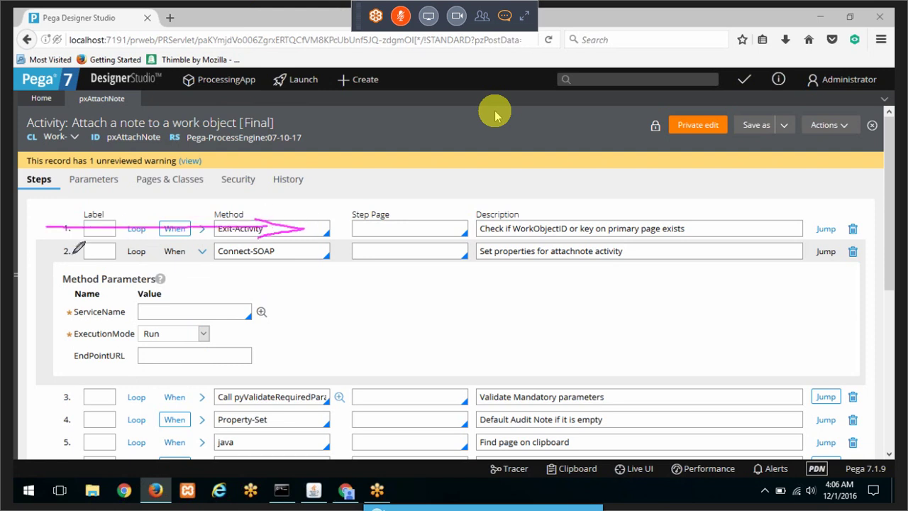
drag(54, 252, 280, 251)
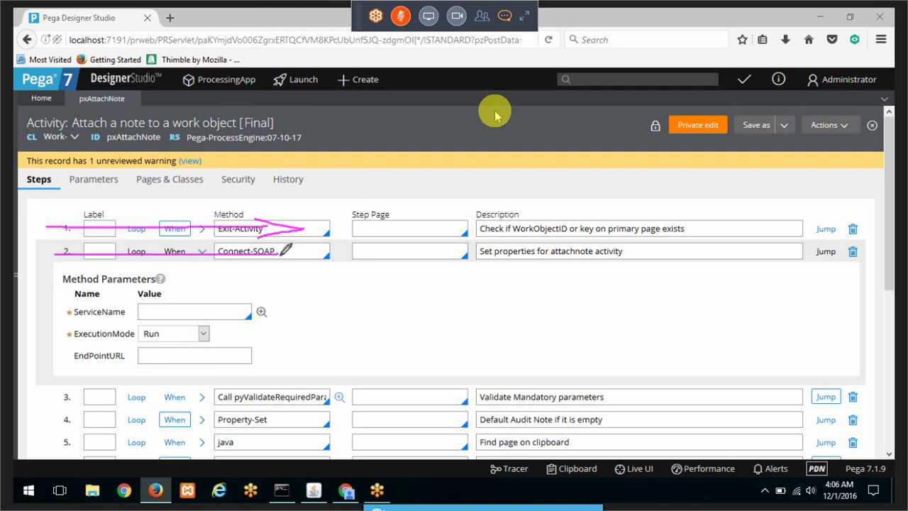
mouse_move(65, 341)
mouse_down()
mouse_move(197, 340)
mouse_move(201, 318)
mouse_move(67, 316)
mouse_move(71, 343)
mouse_move(88, 335)
mouse_up()
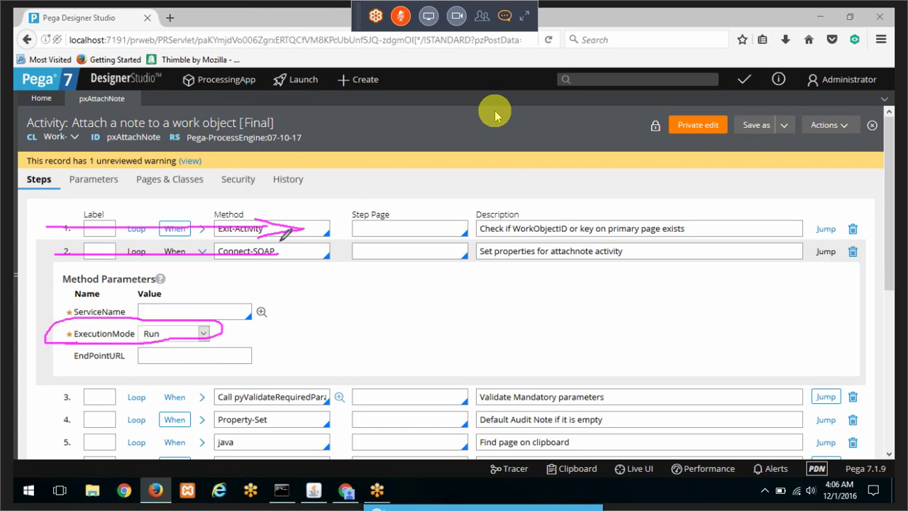
mouse_move(282, 241)
mouse_down()
mouse_move(272, 262)
mouse_move(396, 186)
mouse_move(475, 162)
mouse_up()
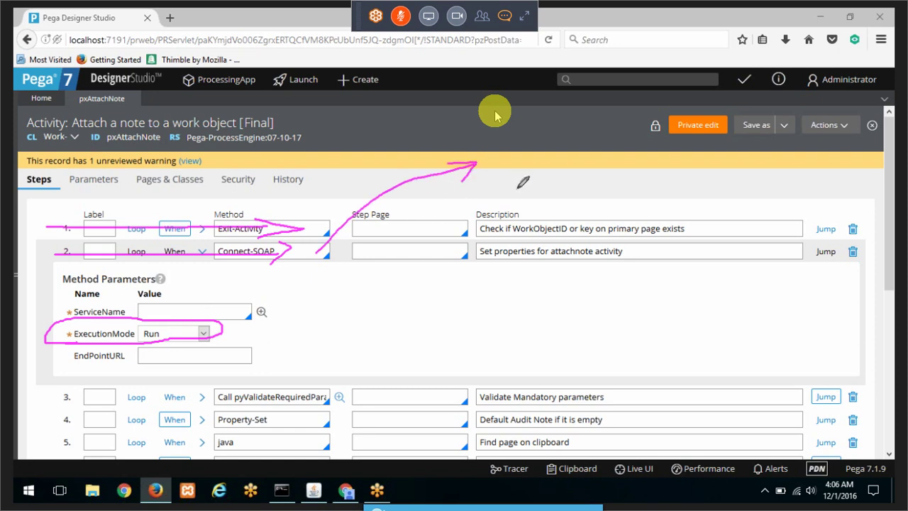
mouse_move(517, 187)
mouse_down()
mouse_move(514, 213)
mouse_move(464, 260)
mouse_move(312, 288)
mouse_move(353, 293)
mouse_up()
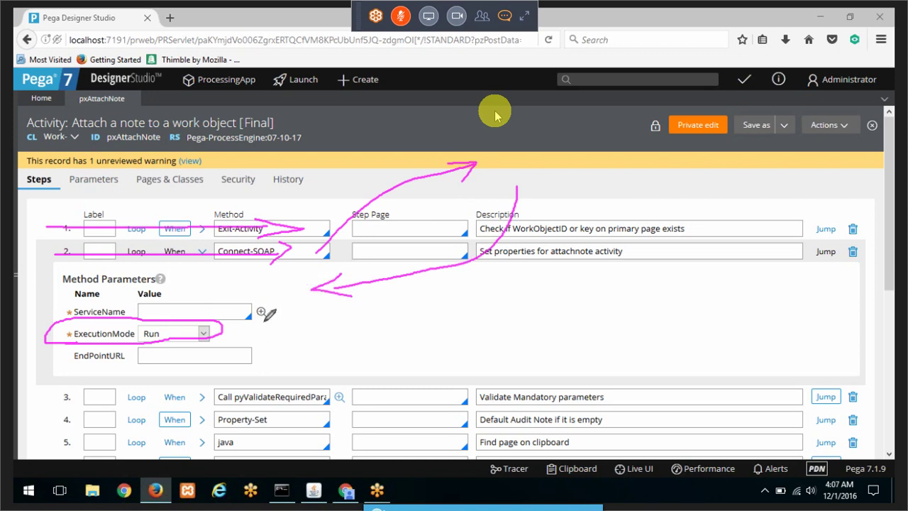
drag(298, 306, 297, 380)
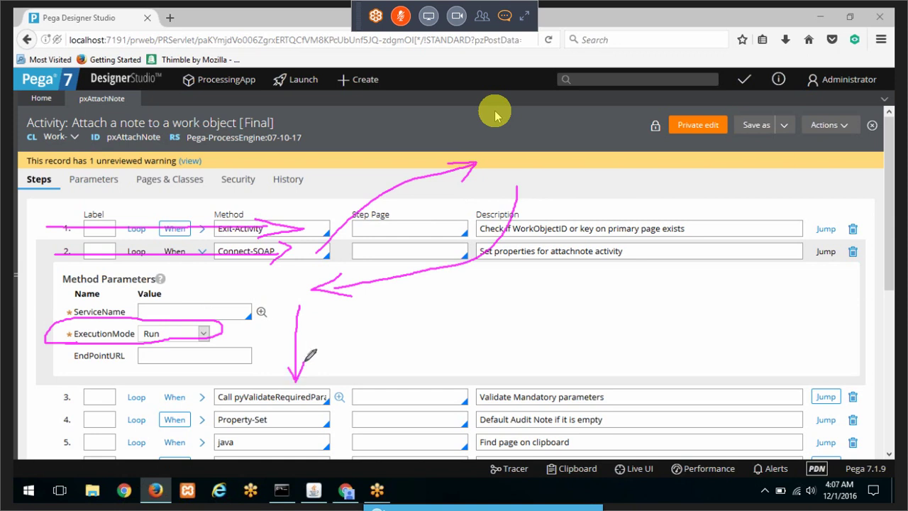
mouse_move(61, 397)
mouse_down()
mouse_move(291, 395)
mouse_move(278, 388)
mouse_move(286, 389)
mouse_up()
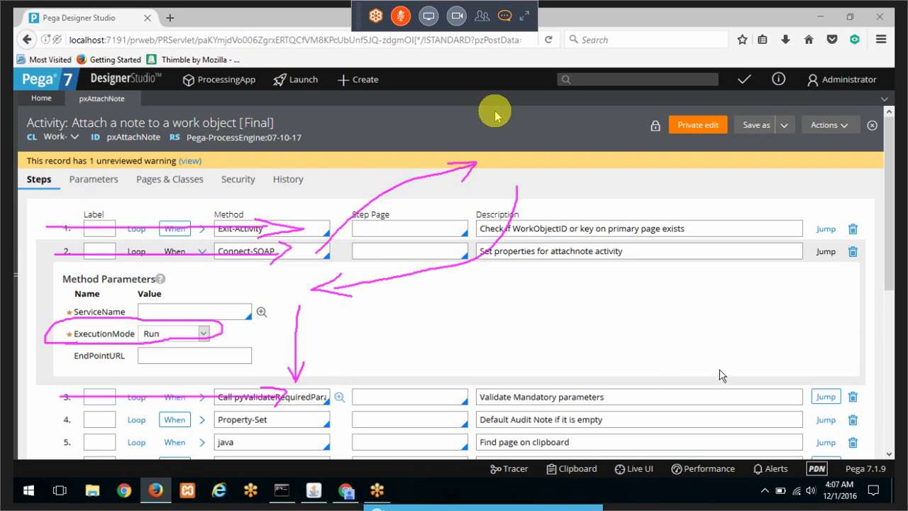
key(e)
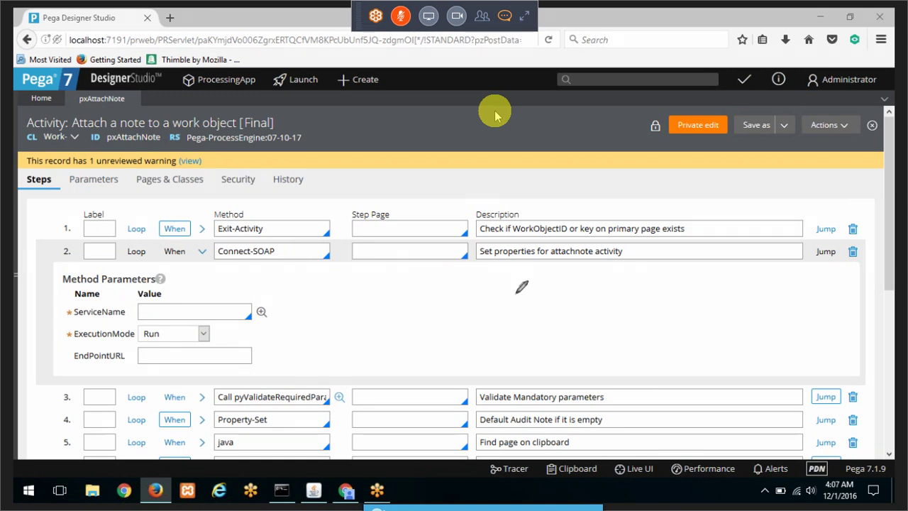
mouse_move(295, 255)
mouse_down()
mouse_move(479, 169)
mouse_move(537, 179)
mouse_move(492, 194)
mouse_up()
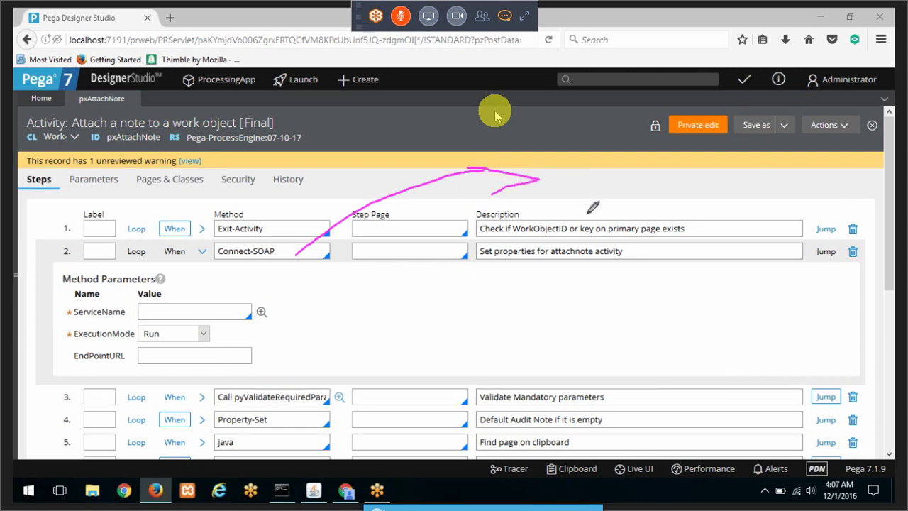
mouse_move(590, 208)
mouse_down()
mouse_move(586, 235)
mouse_move(382, 322)
mouse_move(430, 335)
mouse_up()
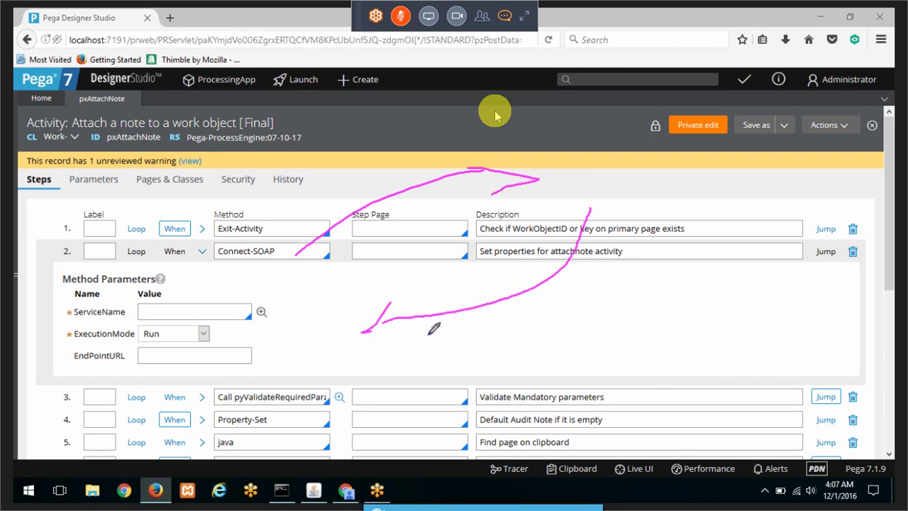
drag(489, 317, 562, 347)
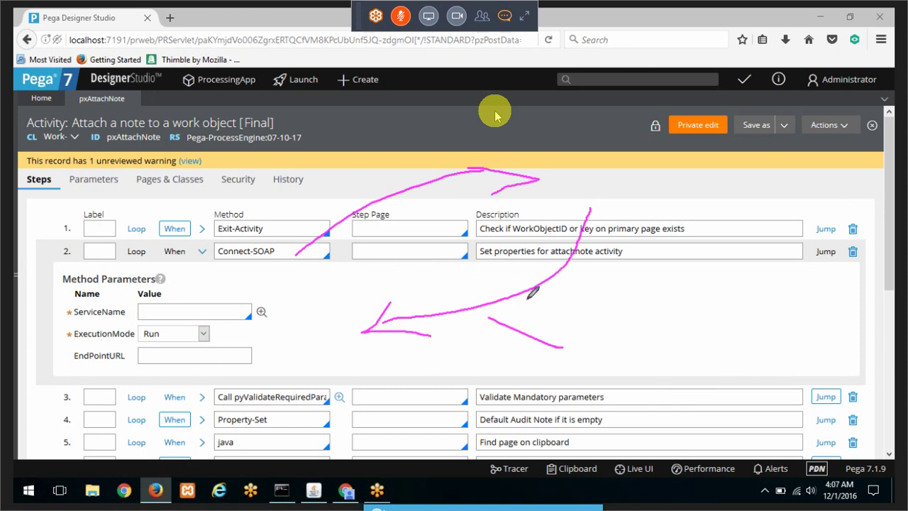
drag(528, 298, 505, 356)
mouse_move(562, 295)
mouse_down()
mouse_move(591, 296)
mouse_move(596, 286)
mouse_up()
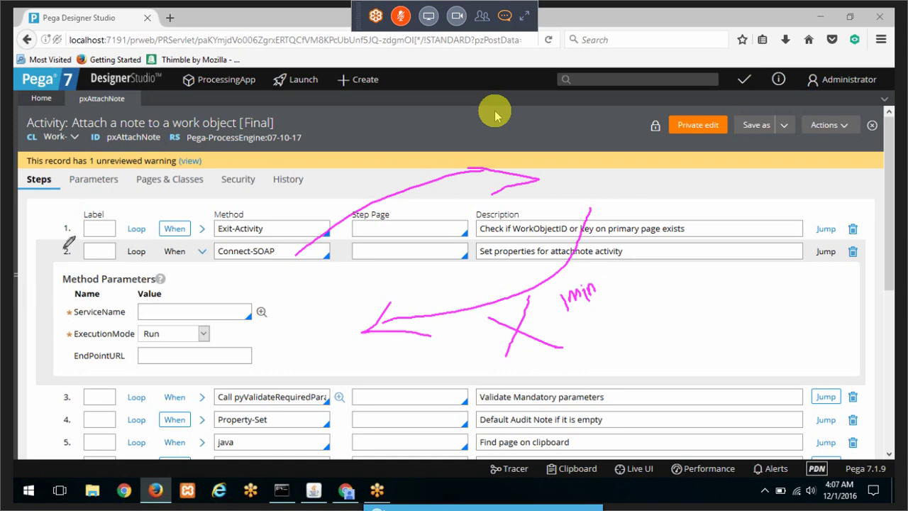
mouse_move(67, 243)
mouse_down()
mouse_move(57, 260)
mouse_move(74, 259)
mouse_move(77, 244)
mouse_move(66, 245)
mouse_up()
- Set step 2's ExecutionMode to RunInParallel
click(190, 335)
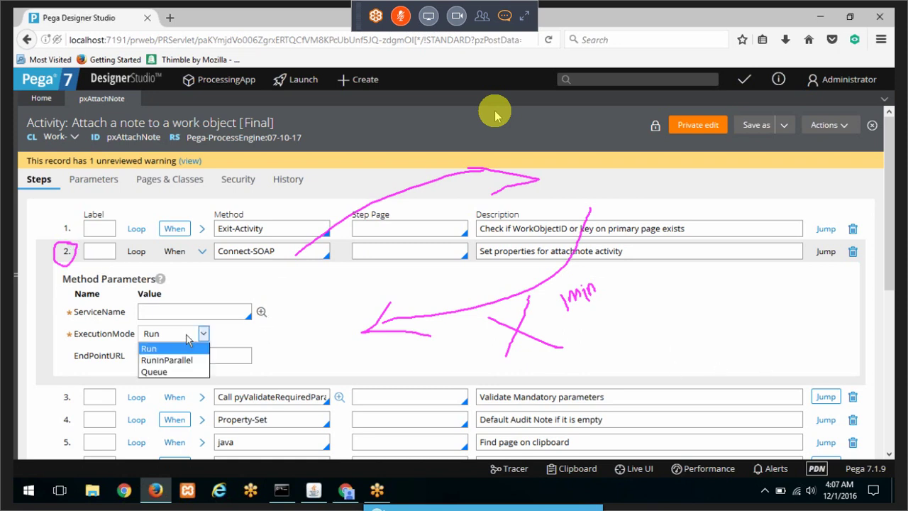
click(185, 358)
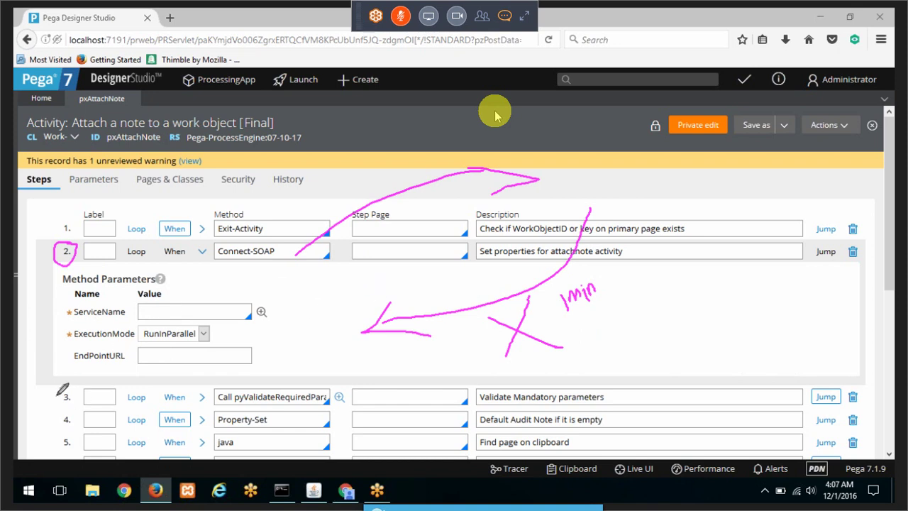
mouse_move(56, 397)
mouse_down()
mouse_move(314, 382)
mouse_move(290, 407)
mouse_up()
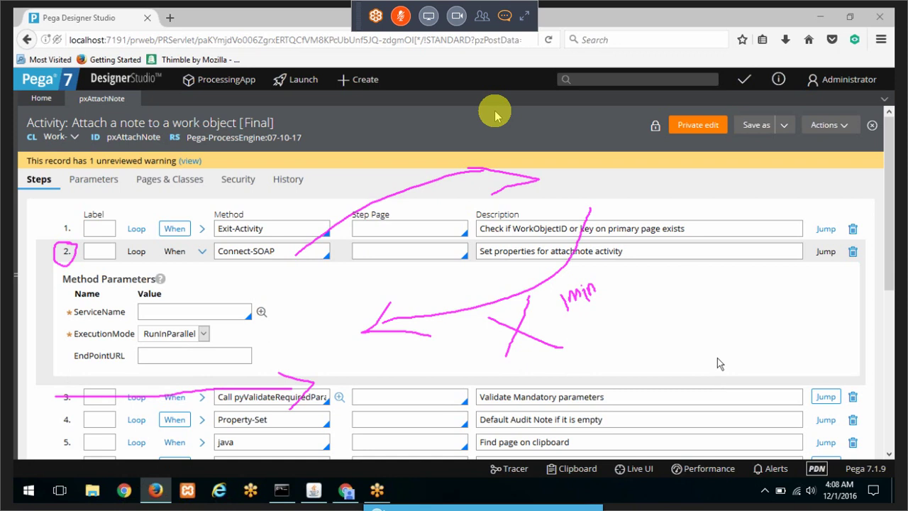
- Set ServiceName to chooseAction and open the chooseAction Connect SOAP rule
click(199, 311)
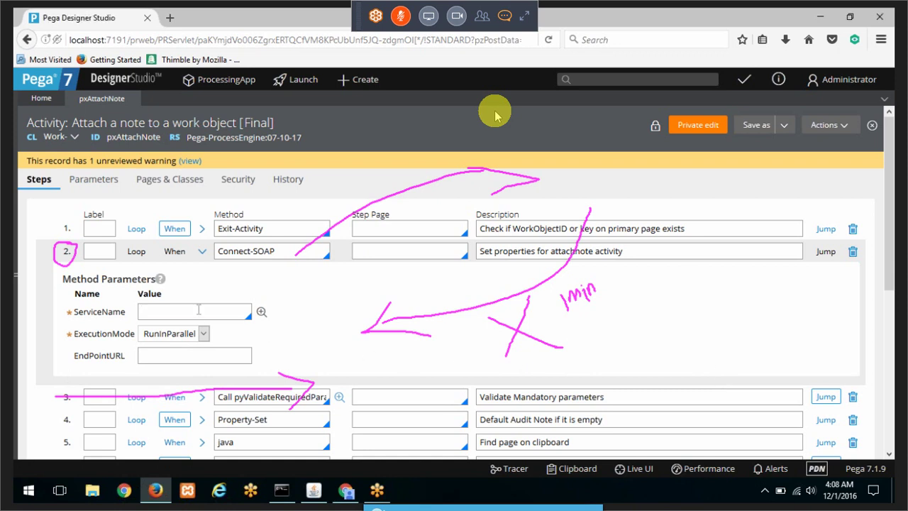
key(Down)
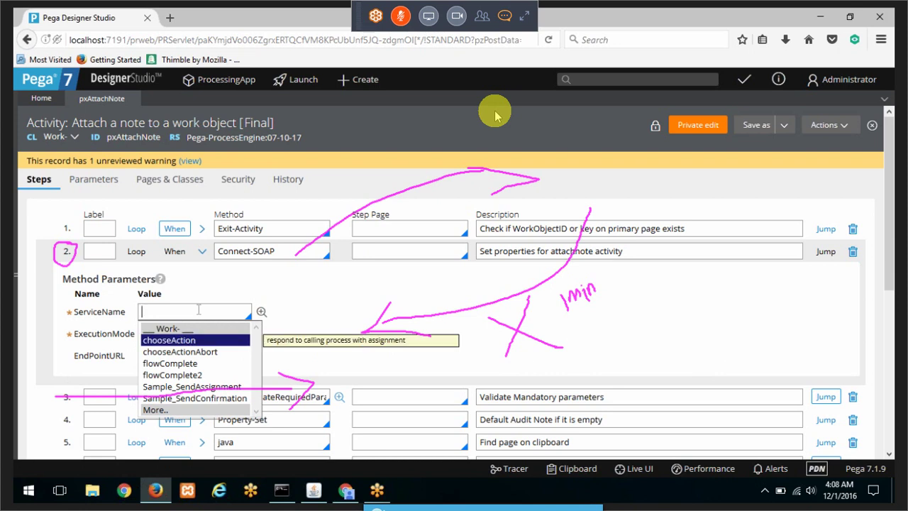
key(Return)
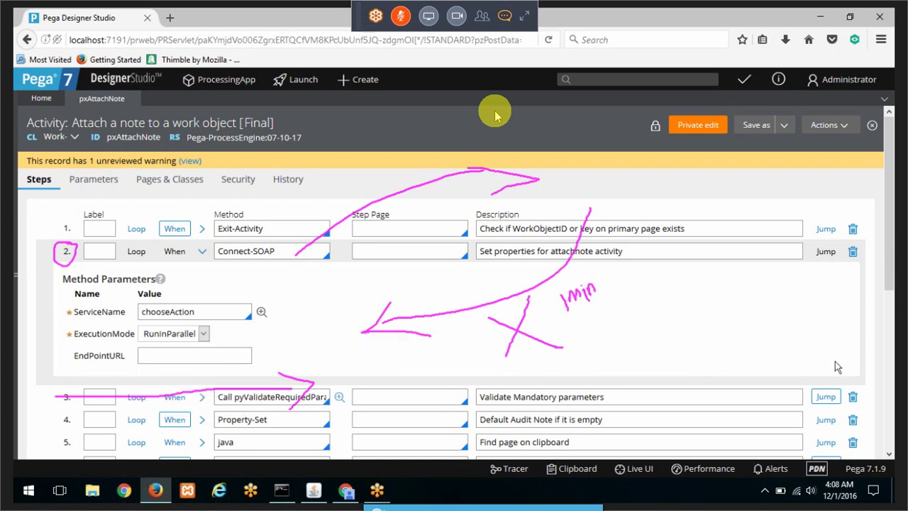
key(Escape)
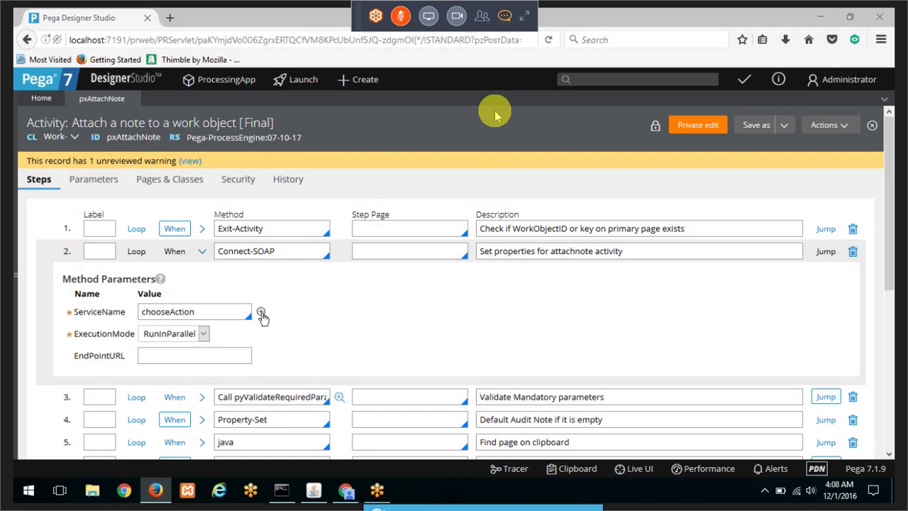
click(261, 313)
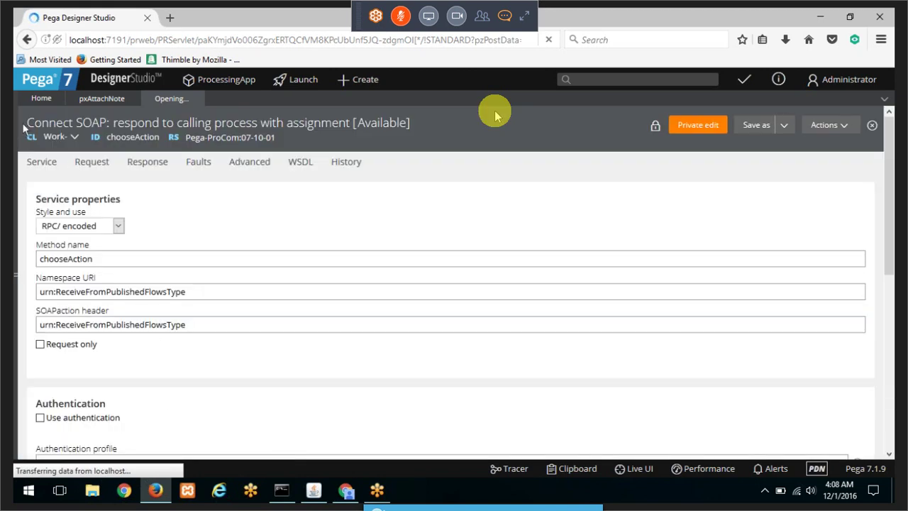
- Review the chooseAction connector's Service tab and connection settings
mouse_move(23, 122)
mouse_down()
mouse_move(64, 122)
mouse_move(28, 122)
mouse_up()
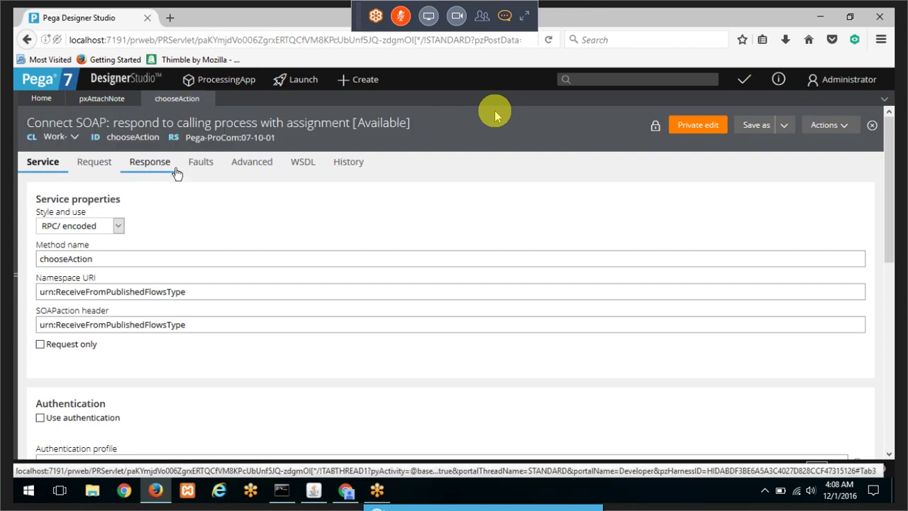
scroll(184, 254, down, 3)
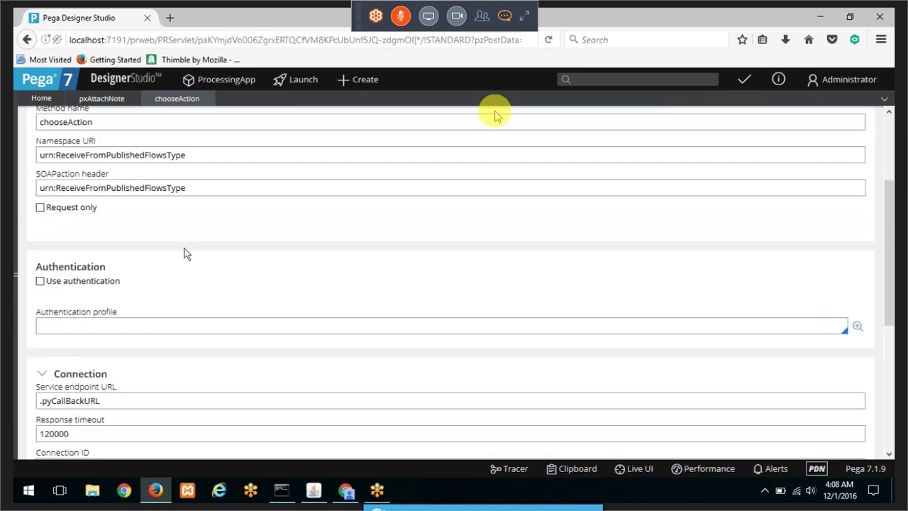
scroll(185, 259, up, 3)
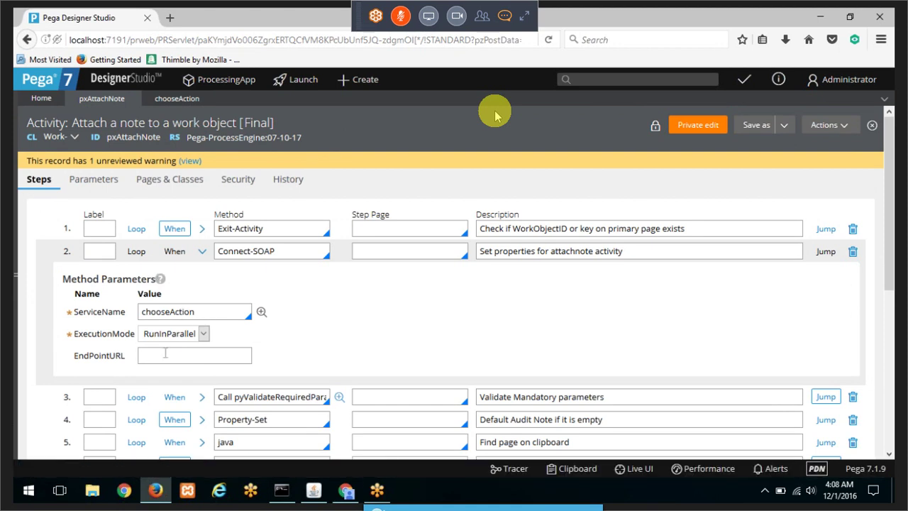
- Select chooseAction in step 2's ServiceName and open that connector rule
click(168, 353)
drag(275, 251, 200, 249)
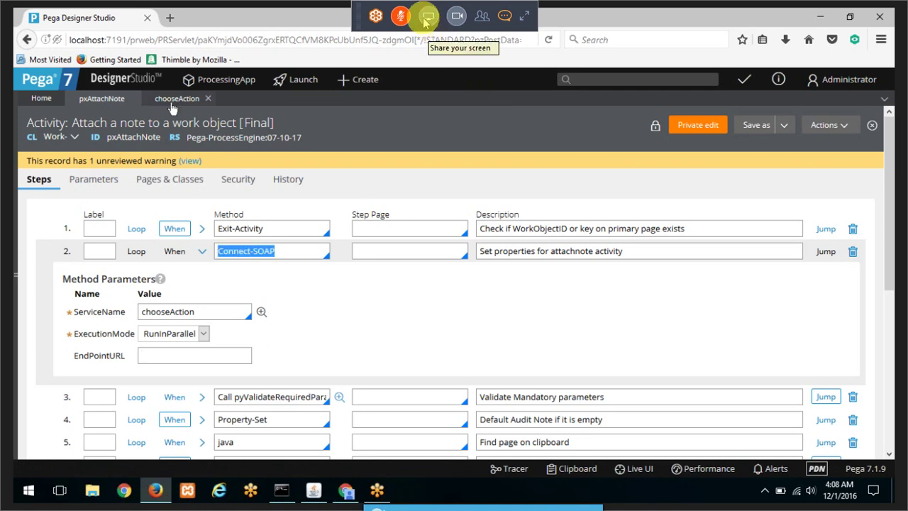
drag(76, 359, 153, 354)
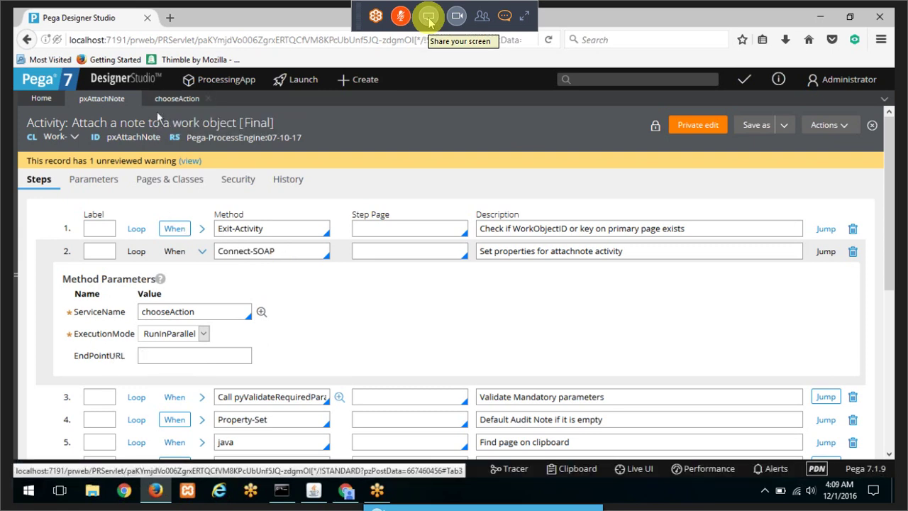
drag(198, 311, 141, 312)
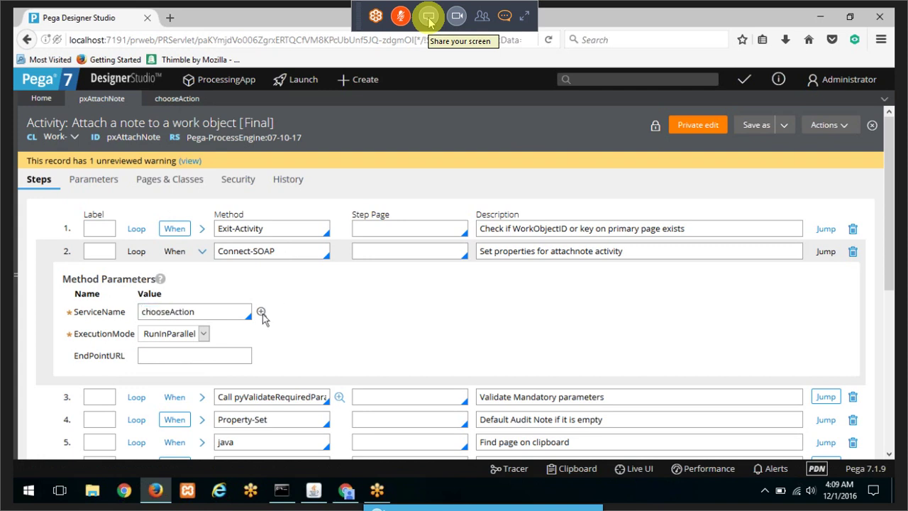
click(261, 313)
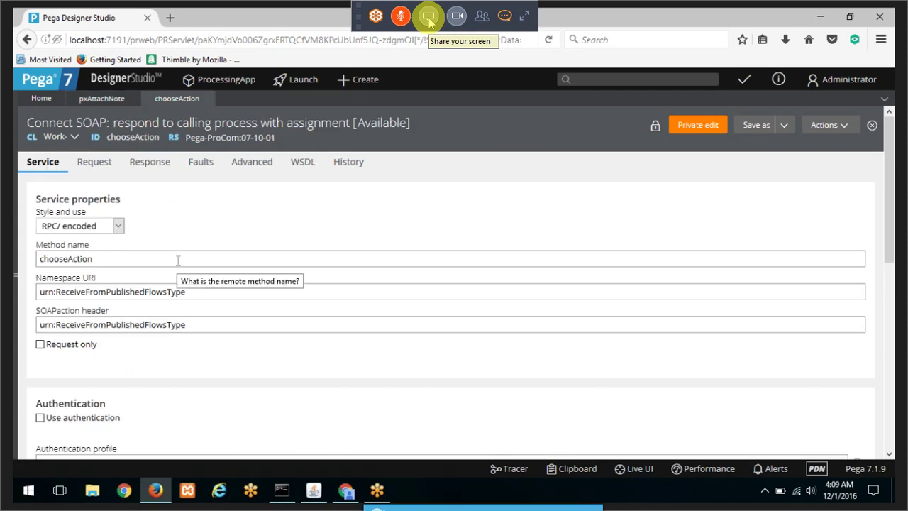
- Check the connector's Service endpoint URL, .pyCallBackURL, in the Connection section
scroll(177, 354, down, 5)
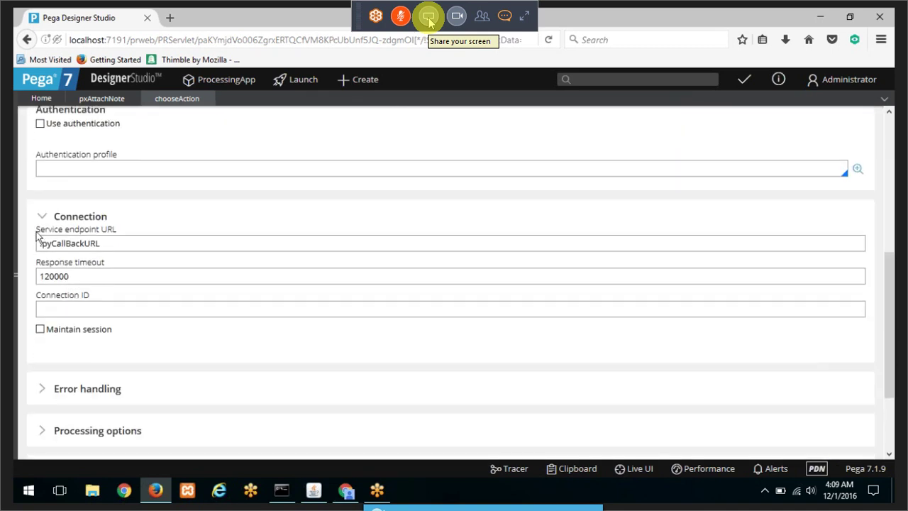
drag(36, 231, 17, 237)
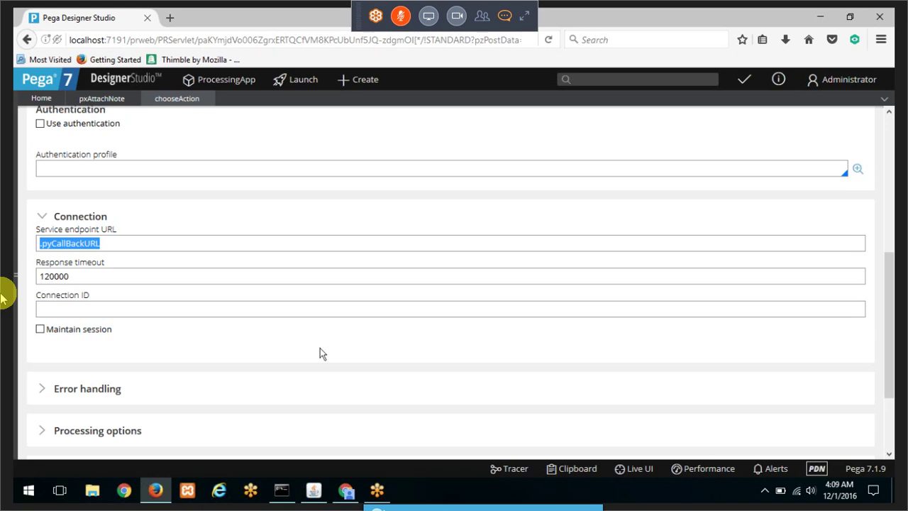
scroll(319, 352, up, 5)
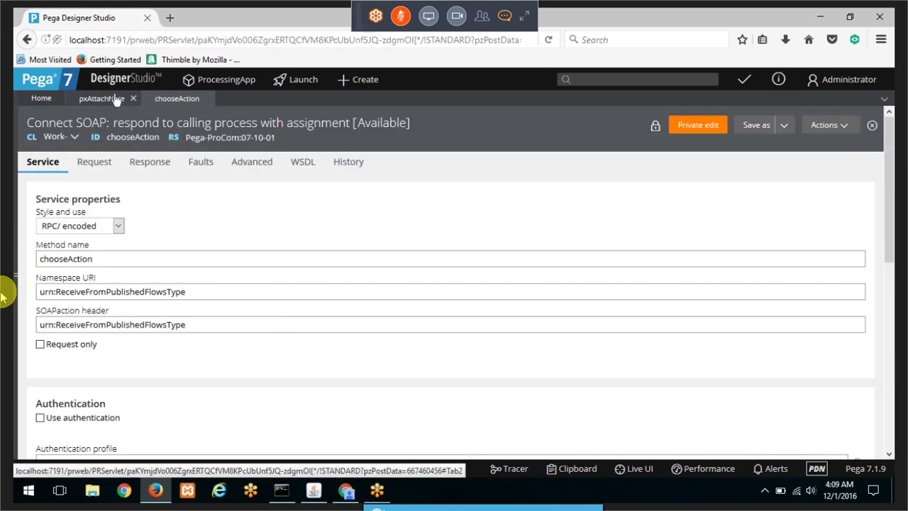
- Return to the chooseAction connector and review its Request parameter mappings
click(116, 99)
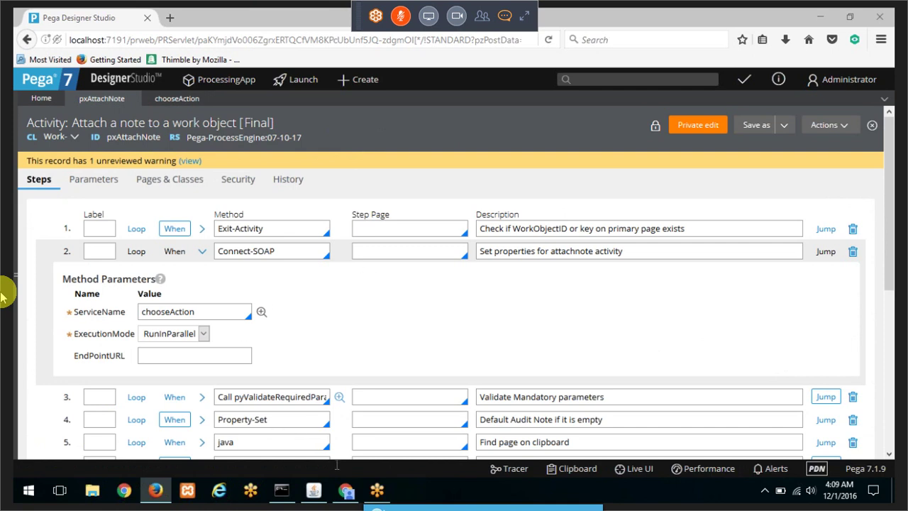
click(173, 106)
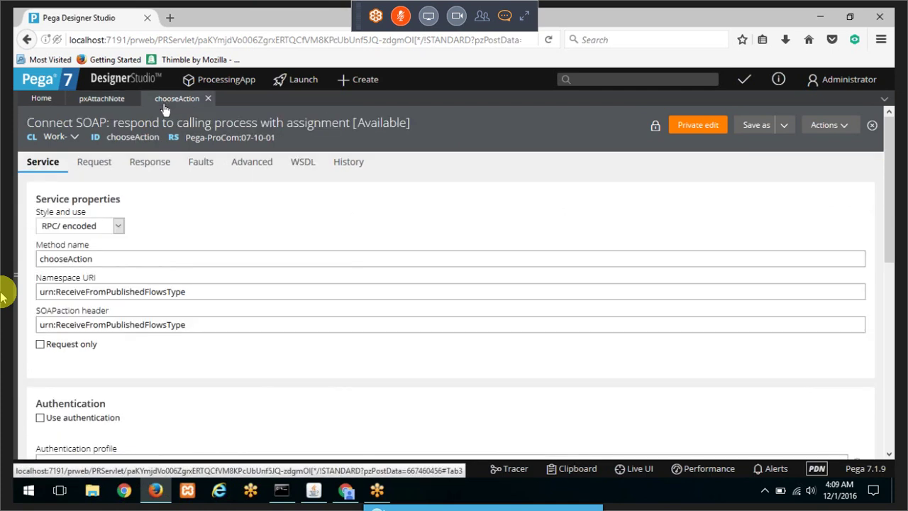
click(101, 164)
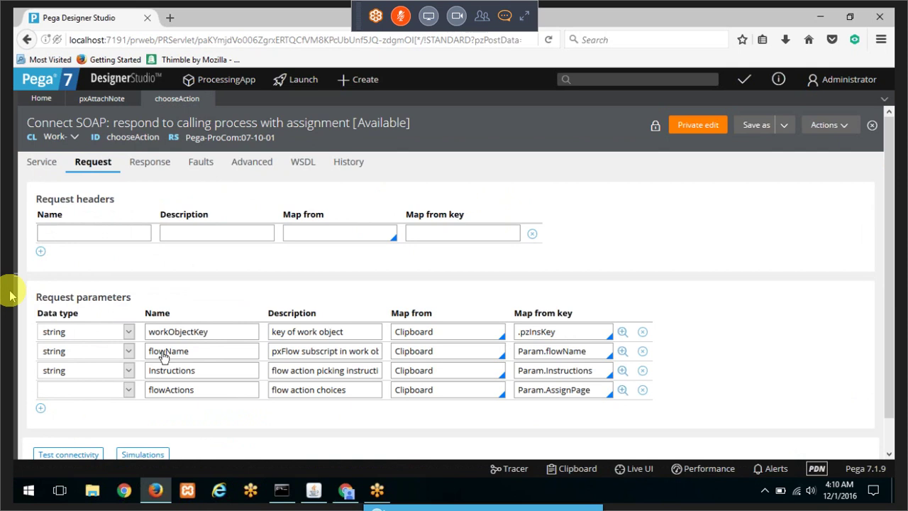
scroll(163, 355, down, 1)
scroll(170, 248, up, 1)
- Review the Response settings and call up the ProcessingApp application menu
click(170, 162)
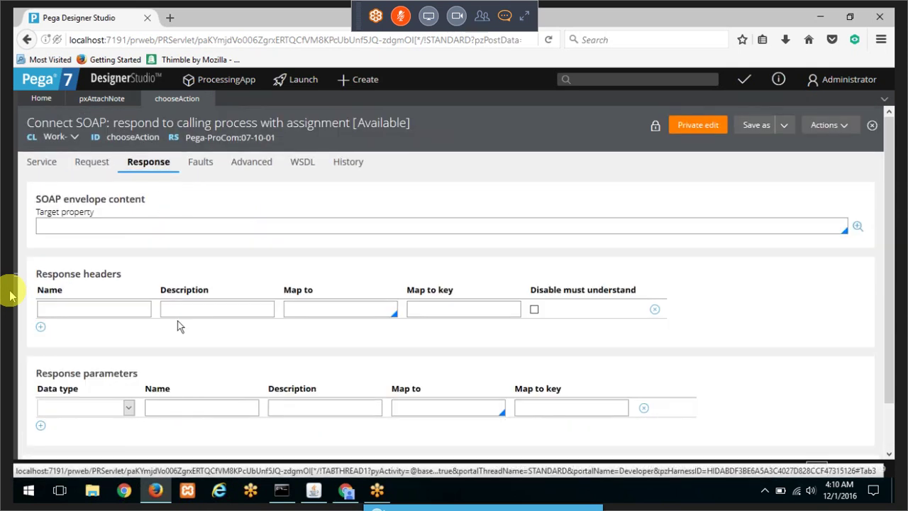
scroll(178, 324, down, 1)
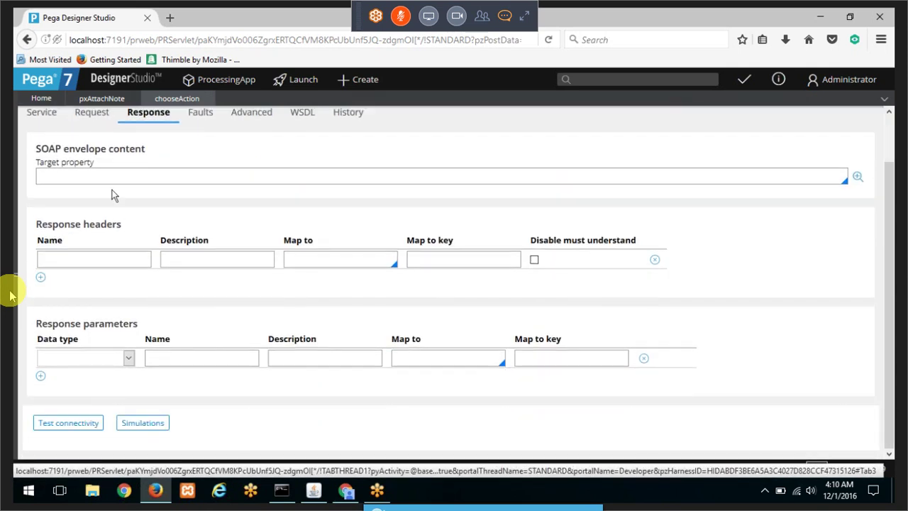
scroll(114, 194, up, 1)
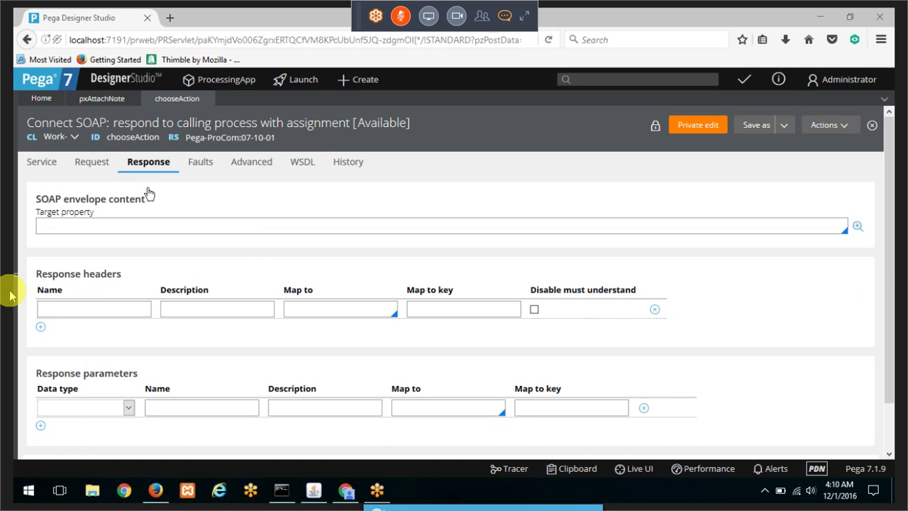
click(228, 85)
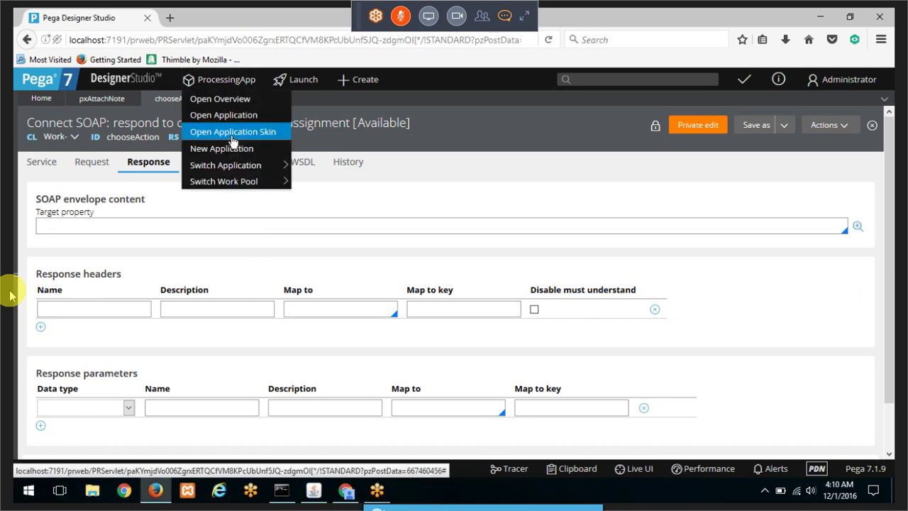
- Open the ProcessingApp application rule and browse Cases & data, Documentation, Integration & security
click(240, 116)
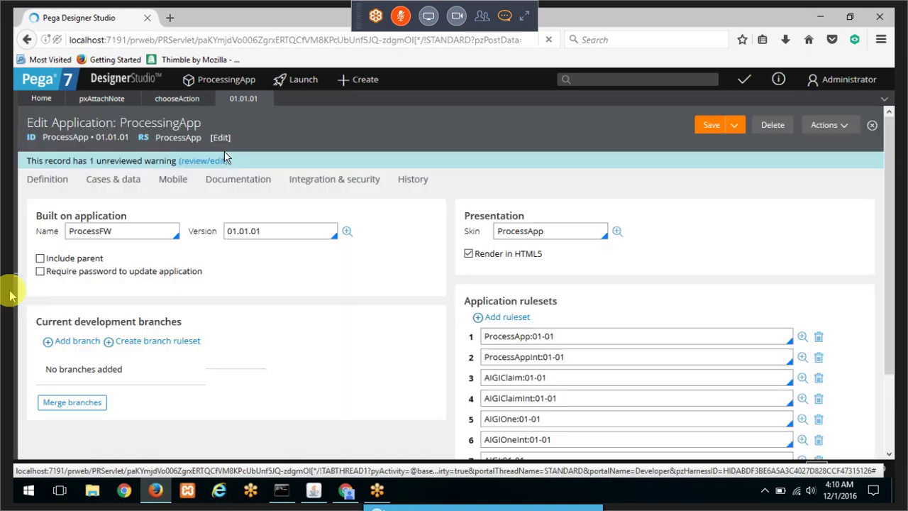
click(115, 182)
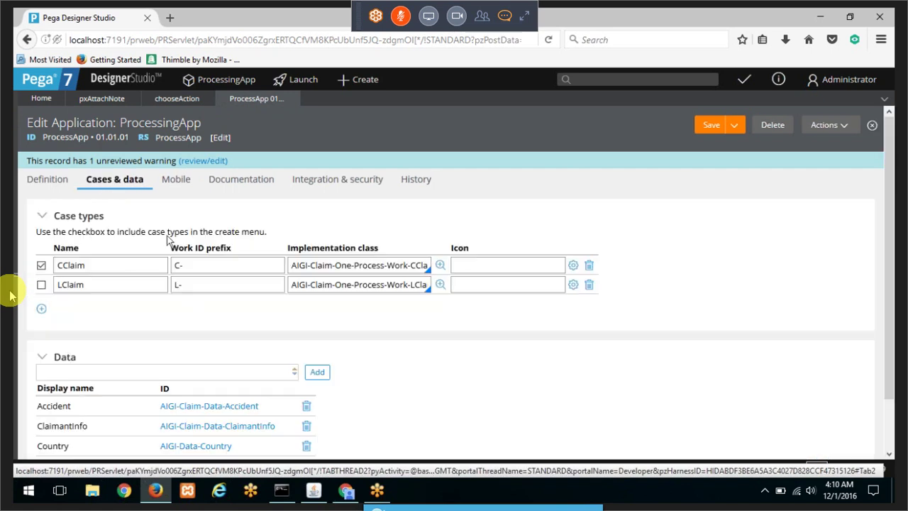
right_click(197, 298)
click(179, 333)
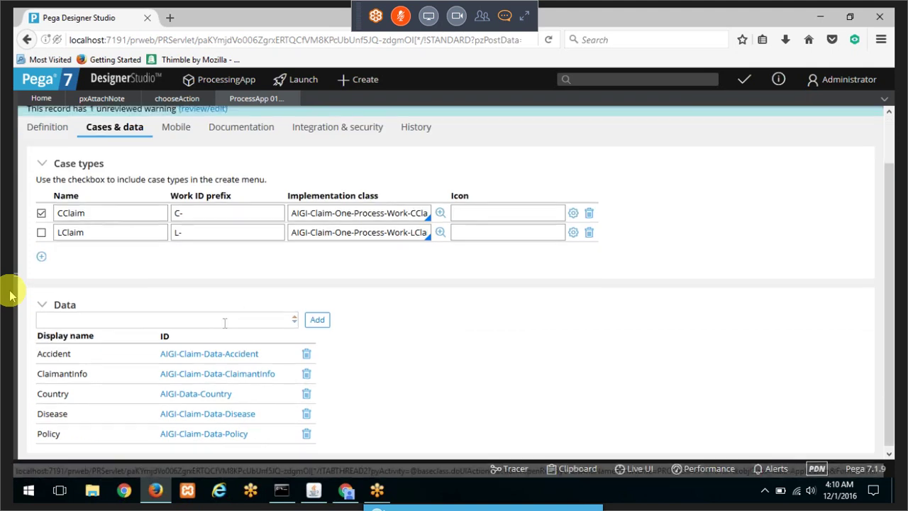
click(231, 182)
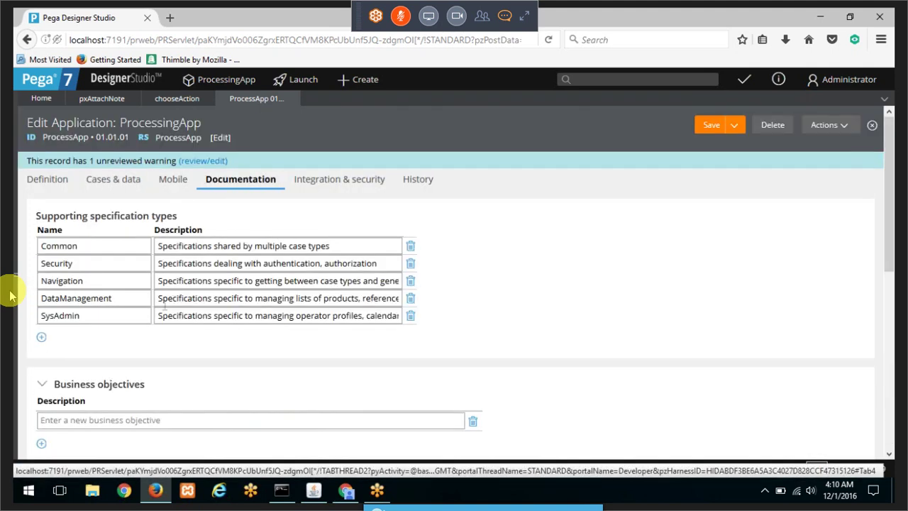
scroll(164, 305, down, 5)
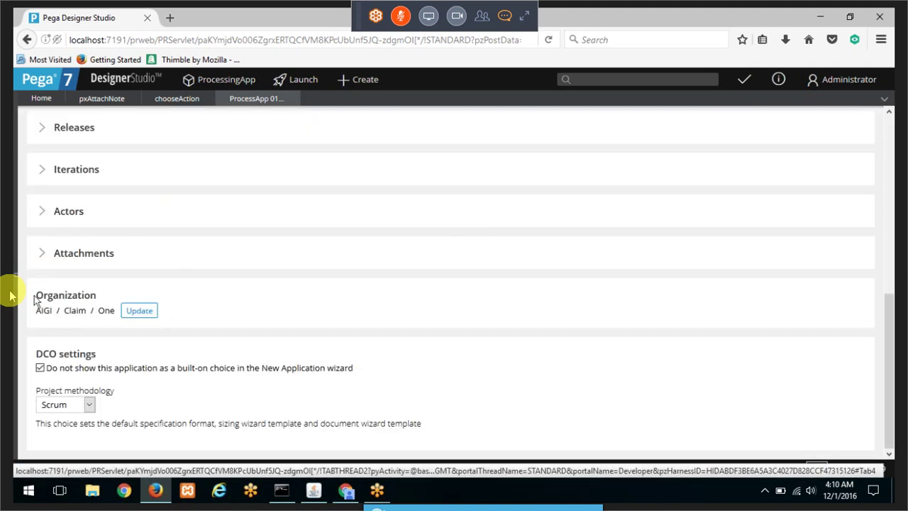
scroll(70, 259, up, 2)
scroll(86, 270, down, 2)
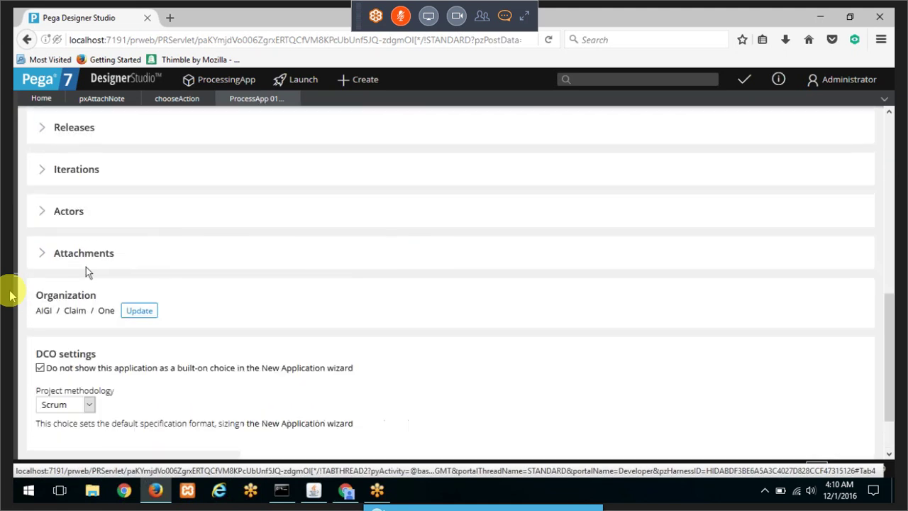
scroll(129, 260, up, 6)
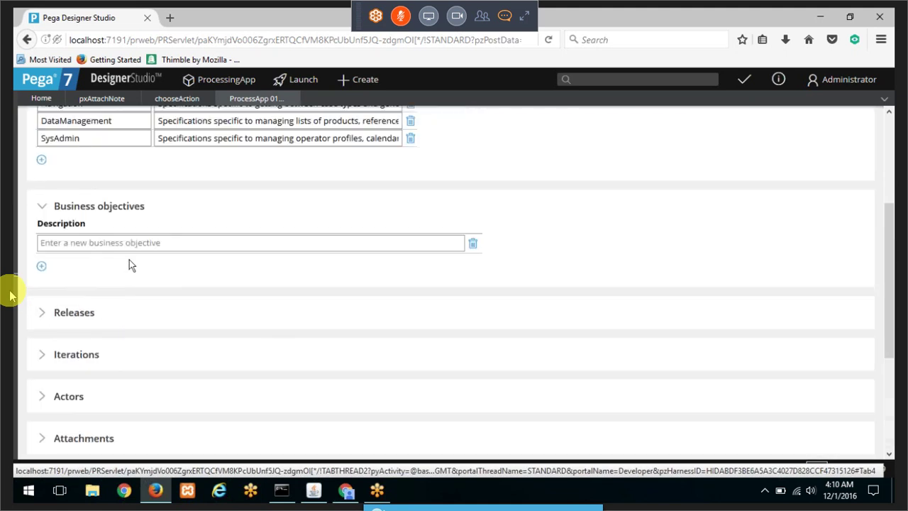
click(298, 183)
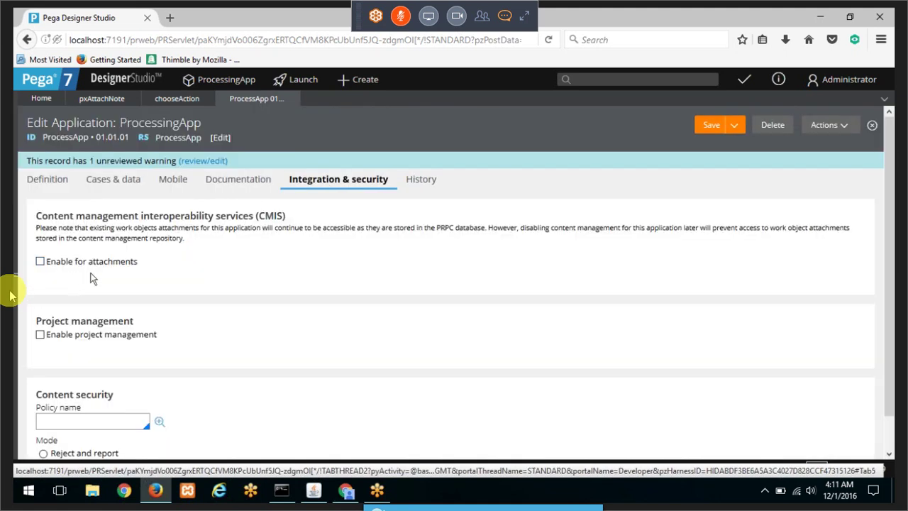
- Enable CMIS for attachments to reveal the Connector name field, leaving it empty
drag(35, 219, 44, 217)
drag(142, 227, 185, 242)
click(221, 240)
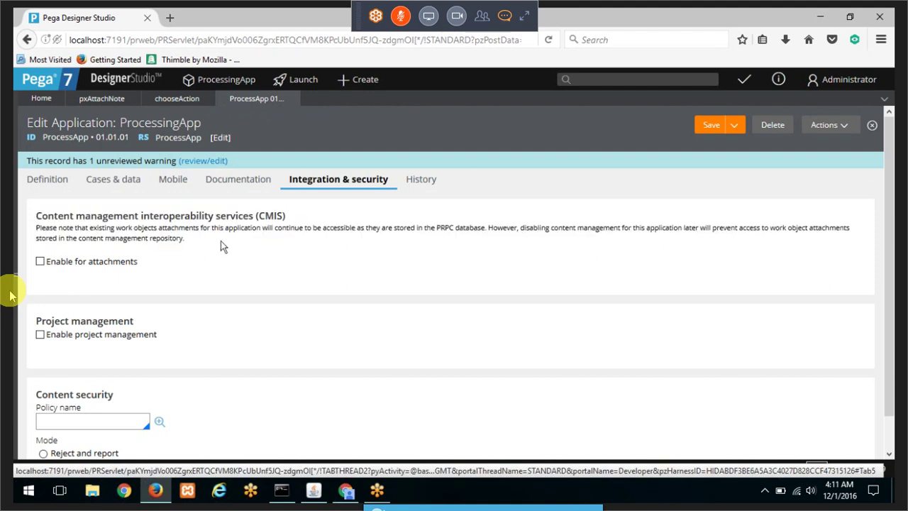
click(40, 261)
click(88, 300)
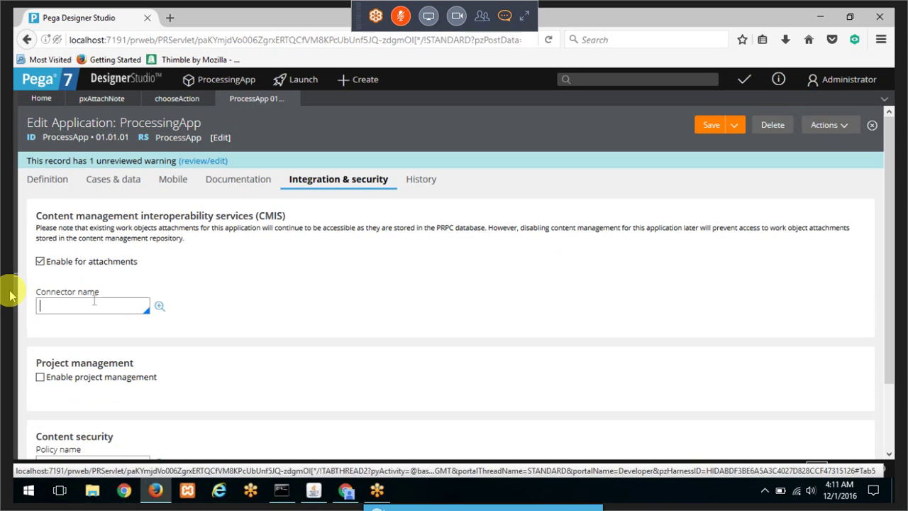
click(10, 296)
- Disable CMIS for attachments again and save the ProcessingApp application
right_click(19, 285)
click(241, 268)
click(40, 261)
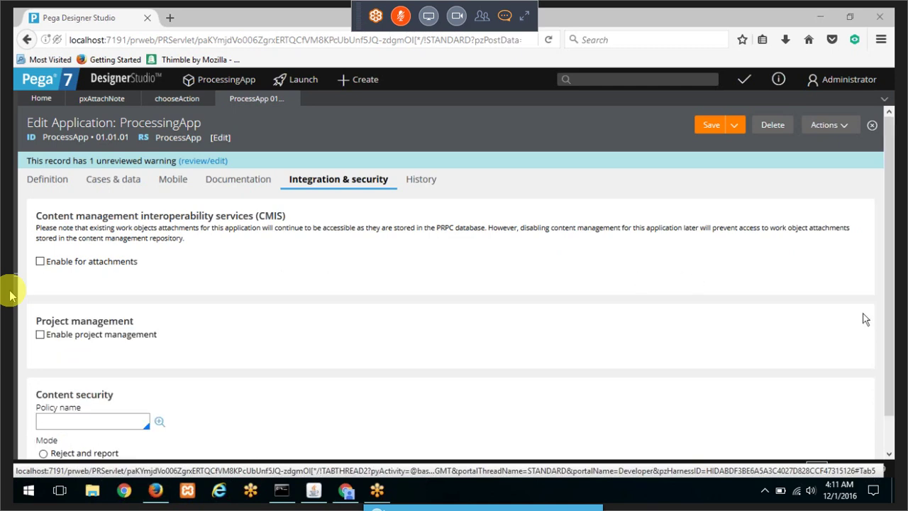
click(709, 126)
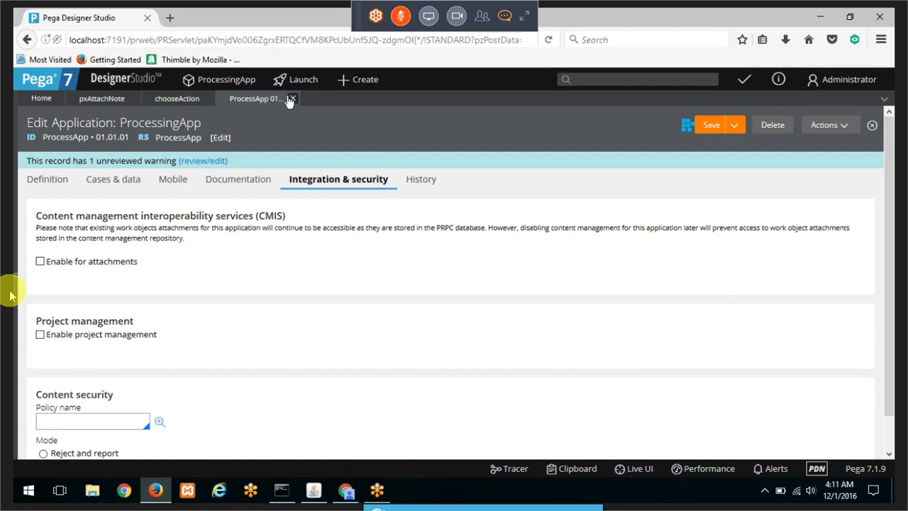
- Revisit the chooseAction connector's Service and Response tabs
click(175, 103)
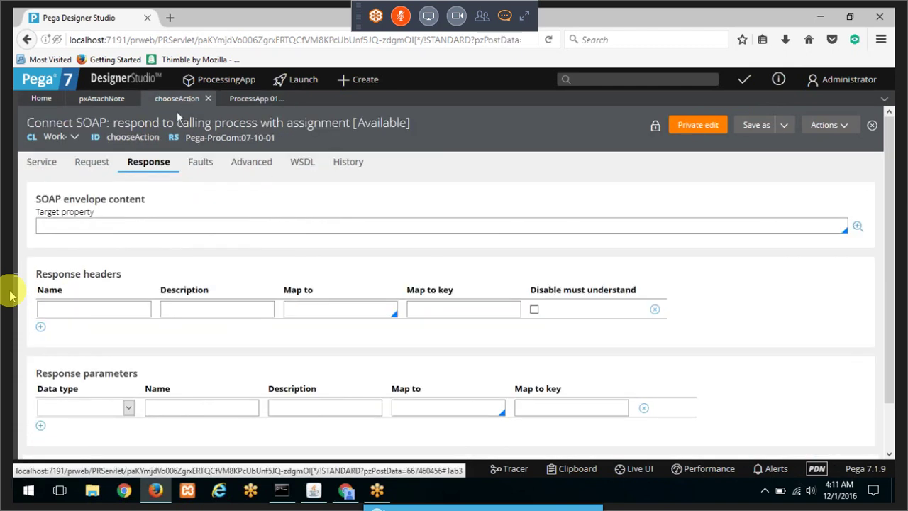
click(32, 167)
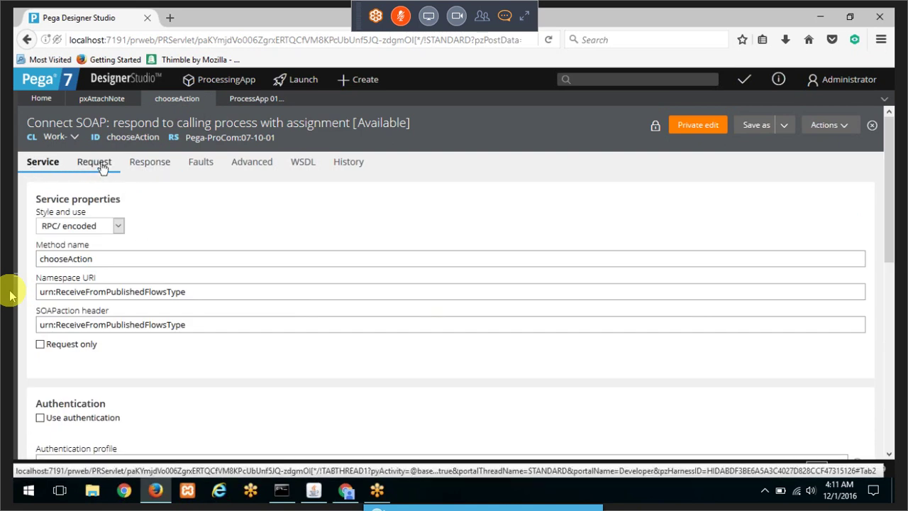
click(142, 164)
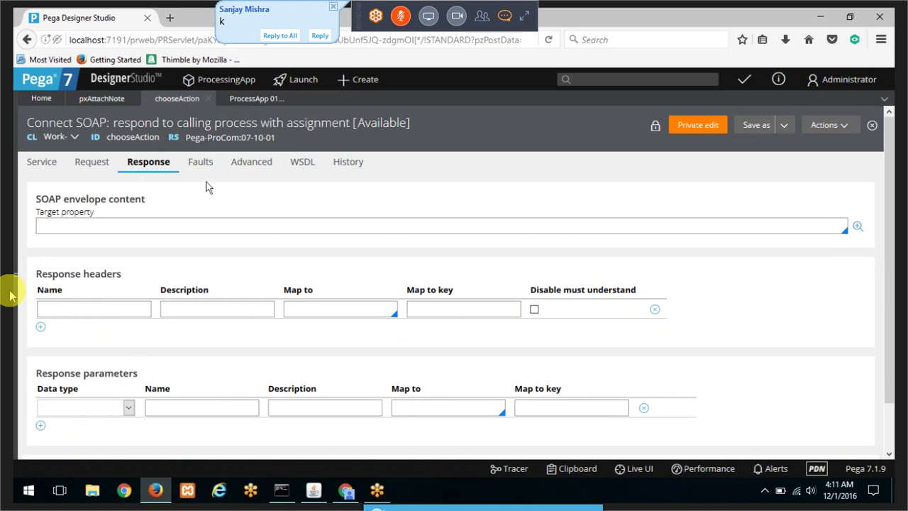
- Close all rule tabs, discarding activity changes, and switch to the CSSA 10-NOVEMBER sheet
click(207, 99)
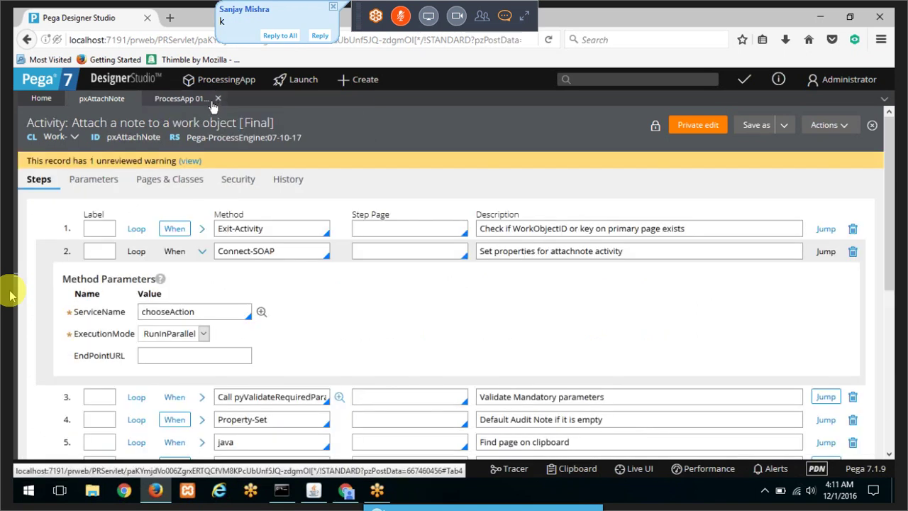
click(215, 100)
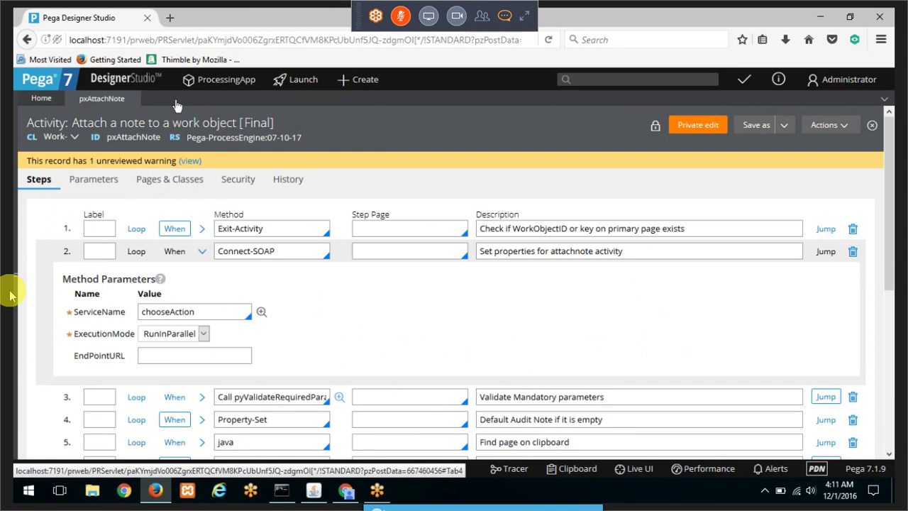
click(133, 98)
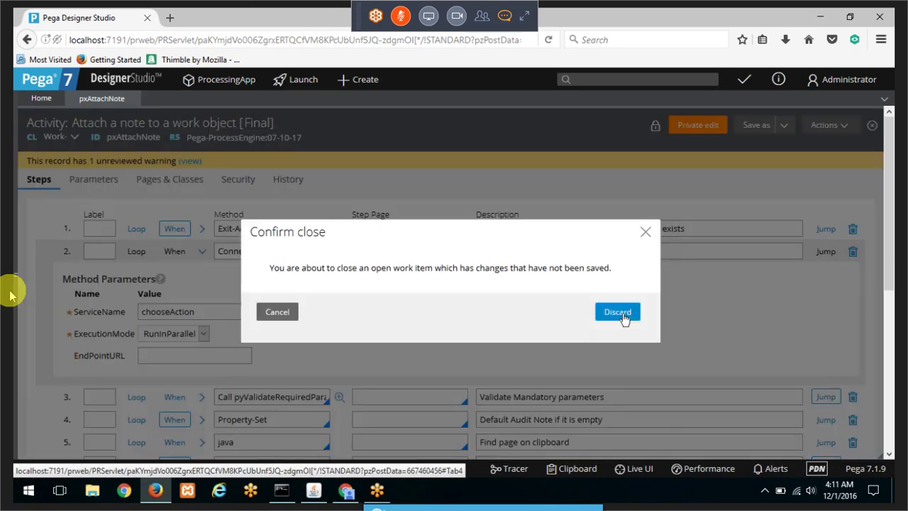
click(621, 312)
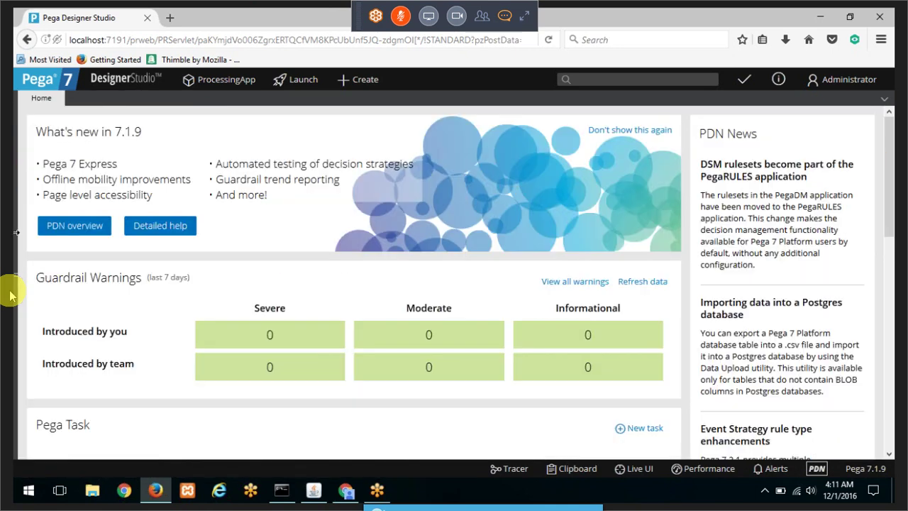
mouse_move(14, 232)
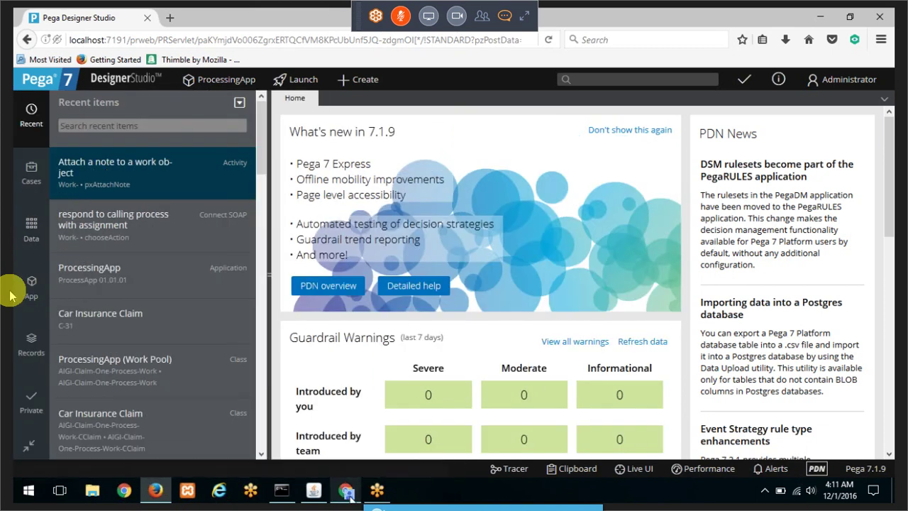
click(348, 493)
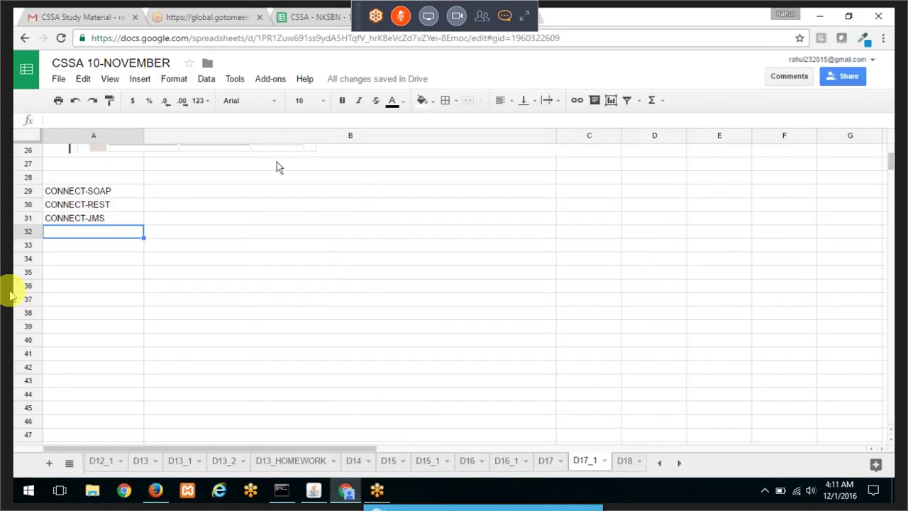
- Clear the CONNECT-SOAP, CONNECT-REST and CONNECT-JMS entries from A29:A31
scroll(106, 283, up, 3)
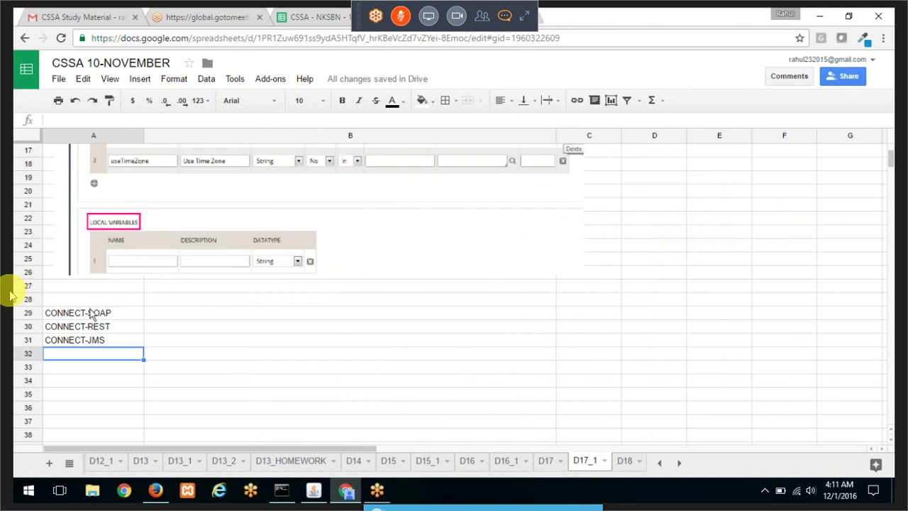
drag(89, 314, 91, 347)
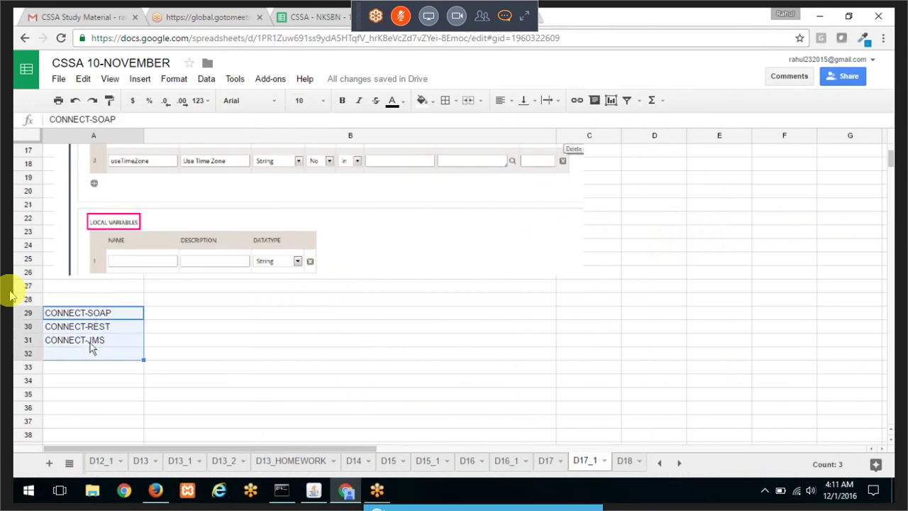
key(Delete)
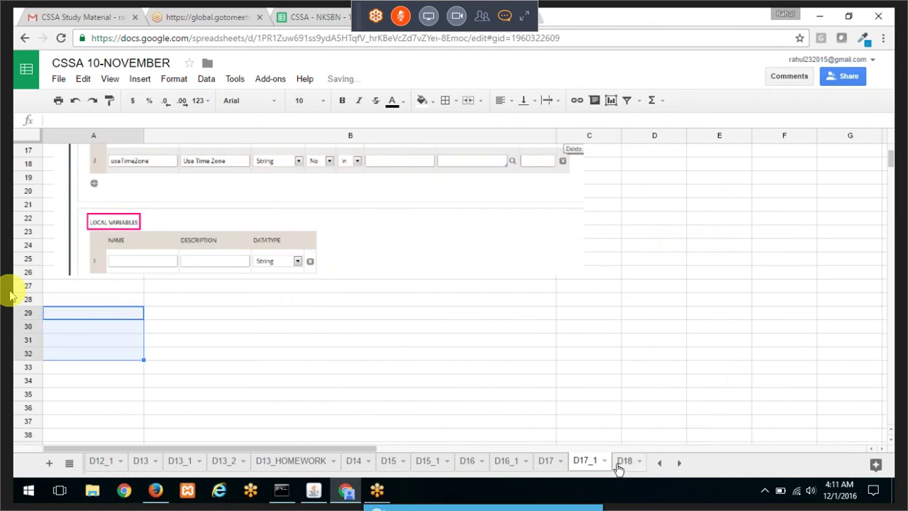
- Look at the D18 sheet, then open Course Overview and scroll to the Pega Pulse topic
click(624, 465)
click(153, 212)
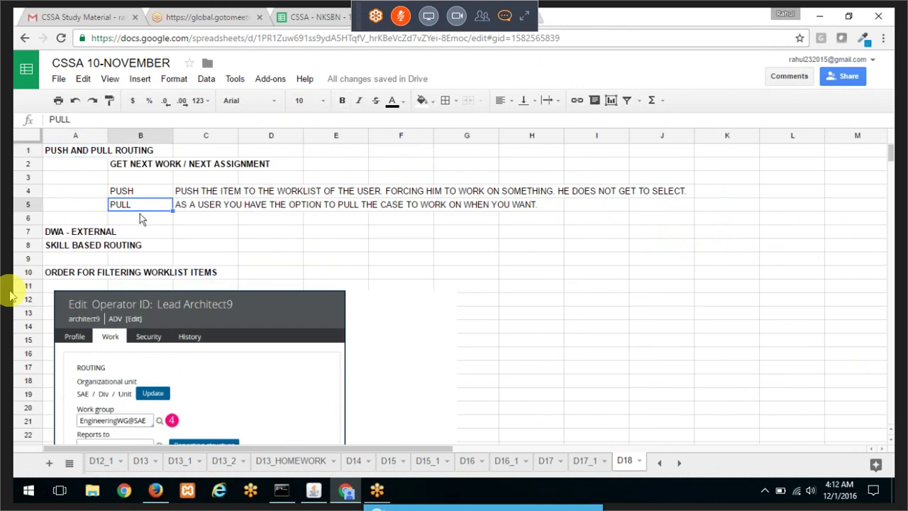
click(69, 462)
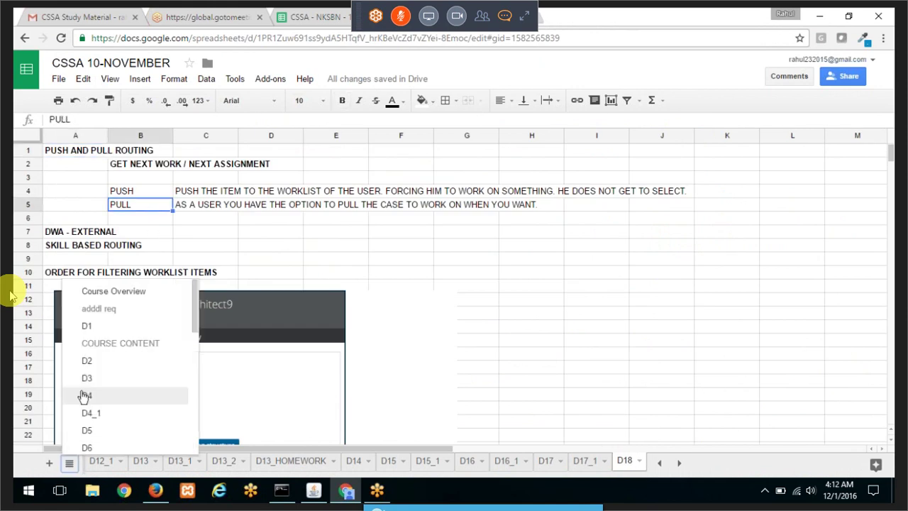
click(97, 296)
scroll(194, 298, down, 5)
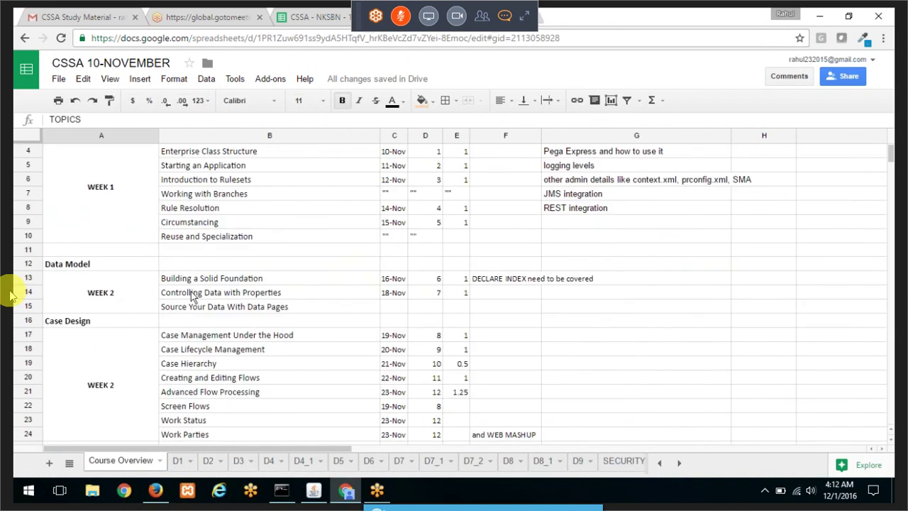
scroll(194, 298, down, 3)
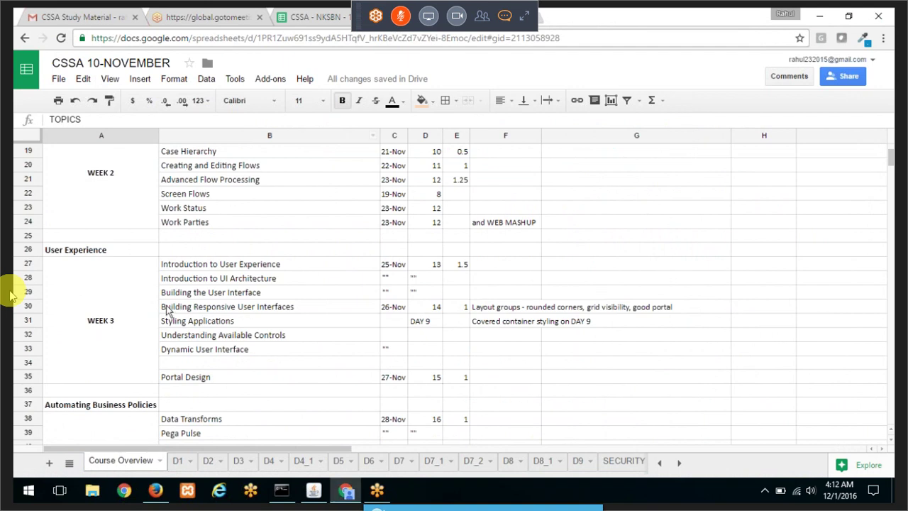
scroll(177, 297, down, 6)
click(197, 265)
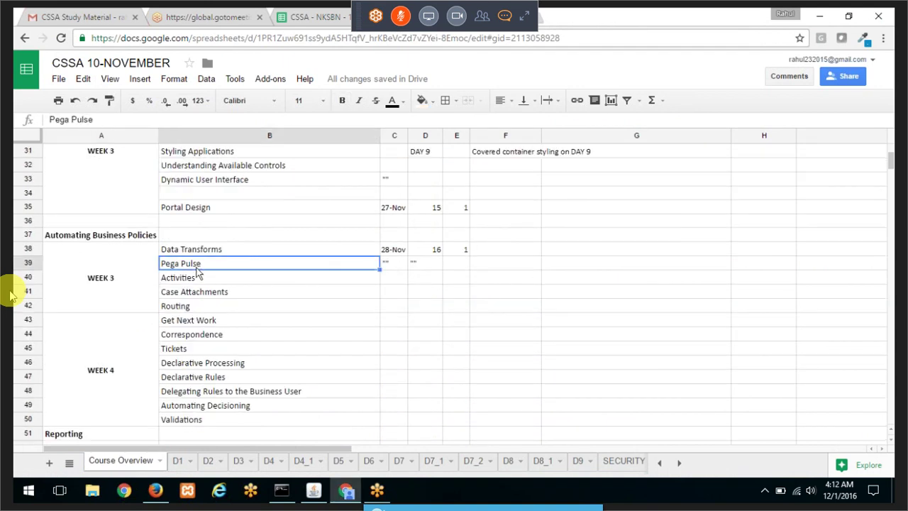
- Step through Activities and Case Attachments, select Routing and Get Next Work, then return to Designer Studio
click(198, 279)
click(198, 292)
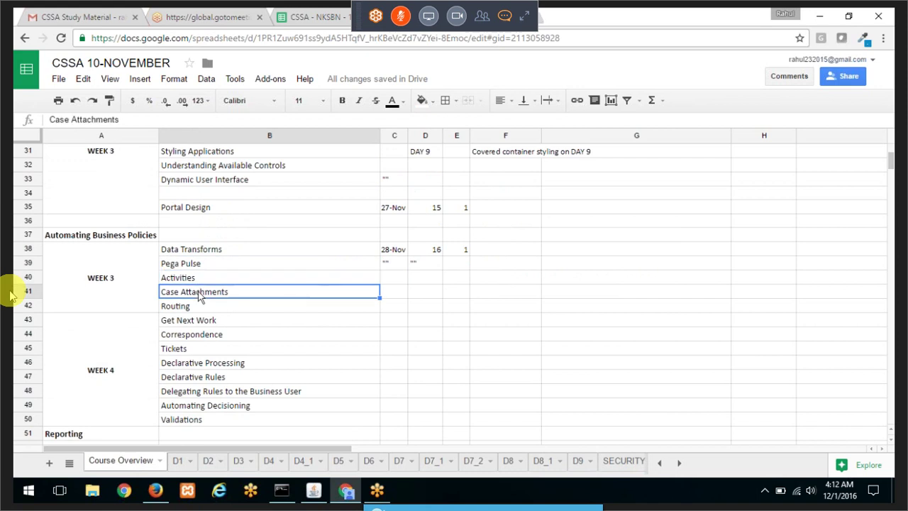
click(199, 305)
click(200, 299)
click(202, 306)
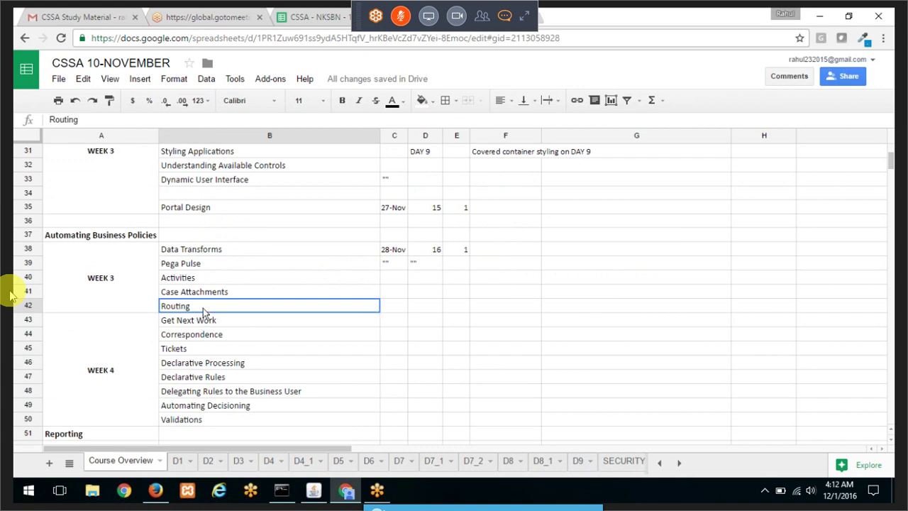
drag(203, 307, 204, 324)
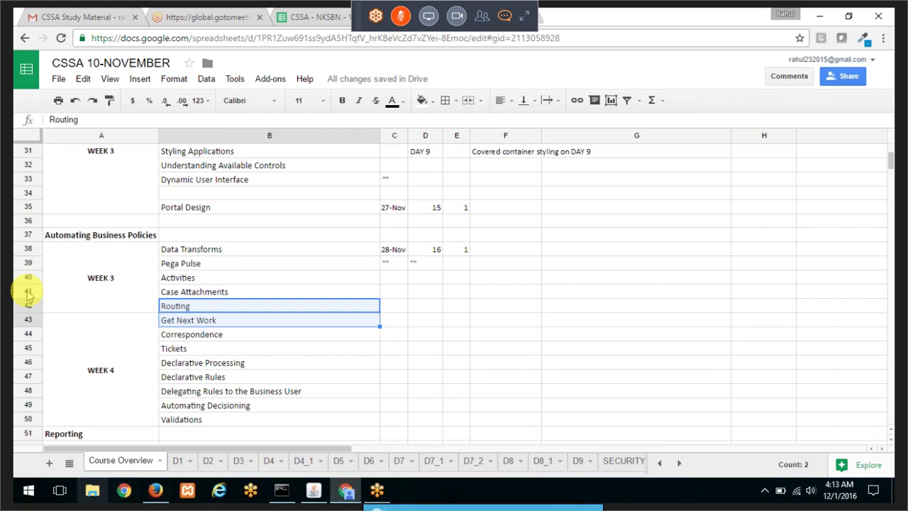
click(151, 491)
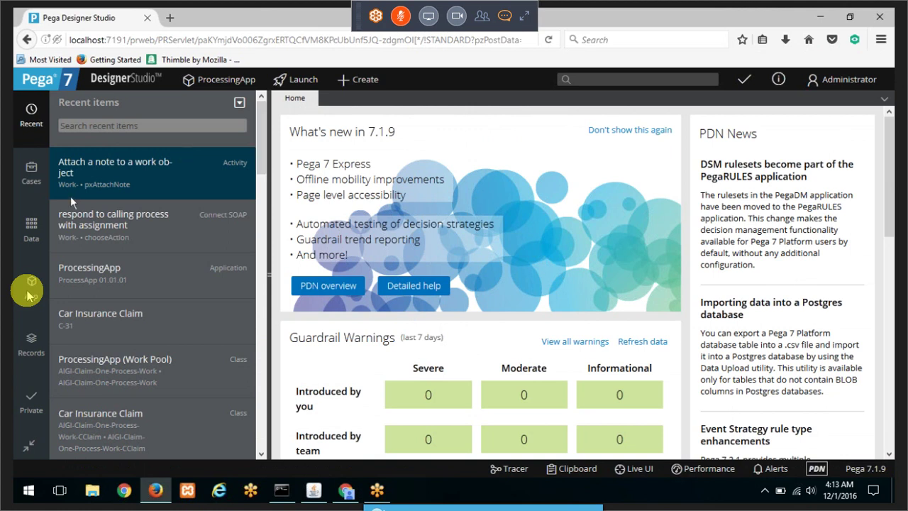
- Open the Car Insurance Claim case type and draw an arrow at Enter Claim Information
click(29, 180)
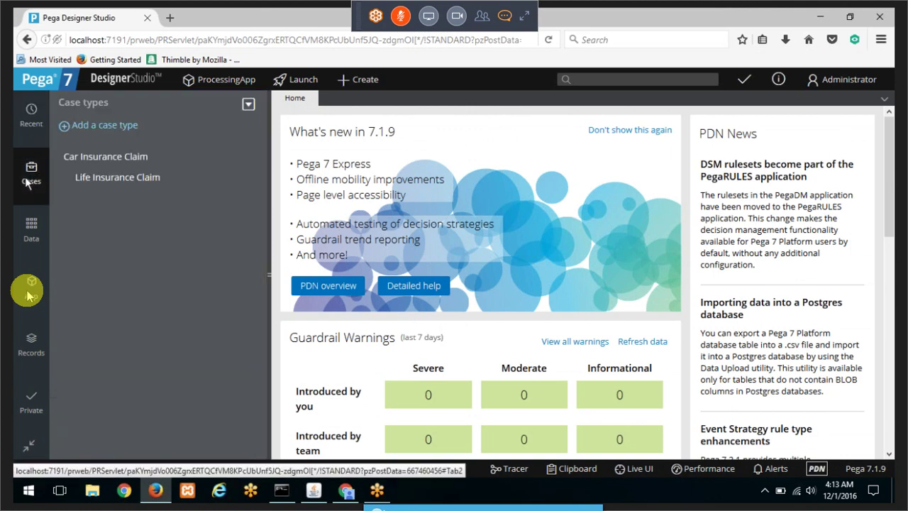
click(118, 165)
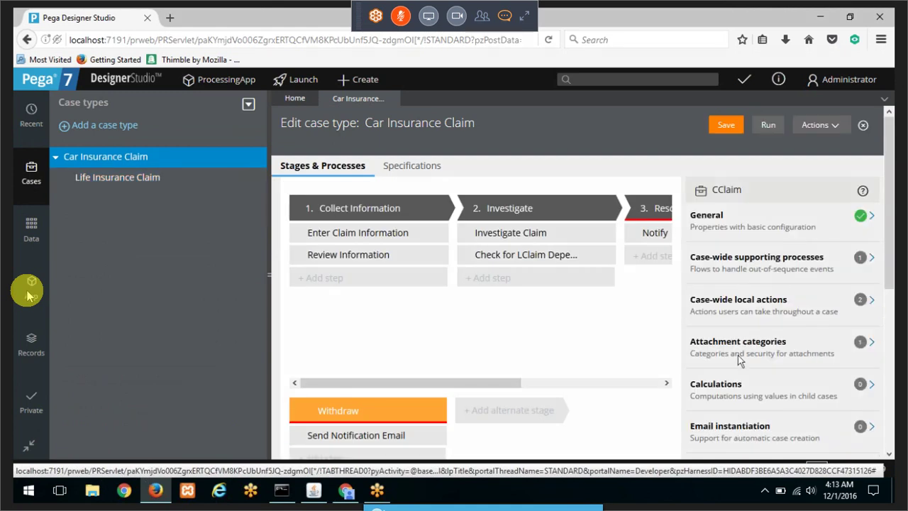
drag(278, 229, 302, 229)
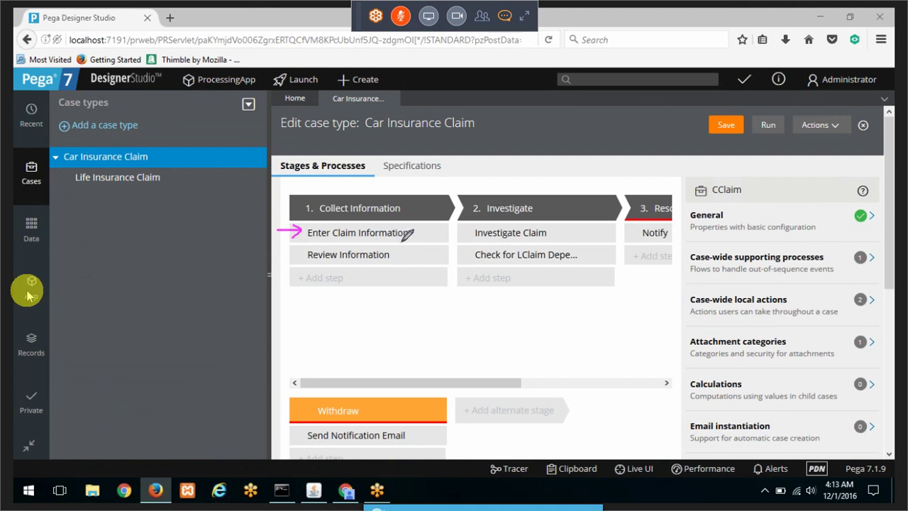
- Circle Enter Claim Information and Investigate Claim, writing a 'skill set / group' note above
mouse_move(294, 239)
mouse_down()
mouse_move(414, 239)
mouse_move(410, 226)
mouse_move(361, 212)
mouse_move(312, 214)
mouse_move(305, 229)
mouse_up()
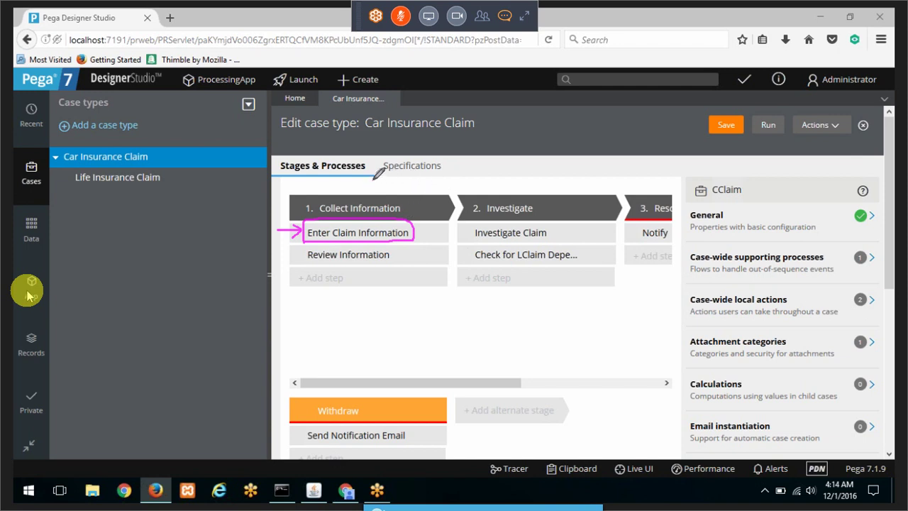
mouse_move(372, 180)
mouse_down()
mouse_move(366, 189)
mouse_move(384, 181)
mouse_move(384, 190)
mouse_move(385, 180)
mouse_move(389, 190)
mouse_move(416, 191)
mouse_move(422, 183)
mouse_move(422, 204)
mouse_move(435, 188)
mouse_move(435, 208)
mouse_up()
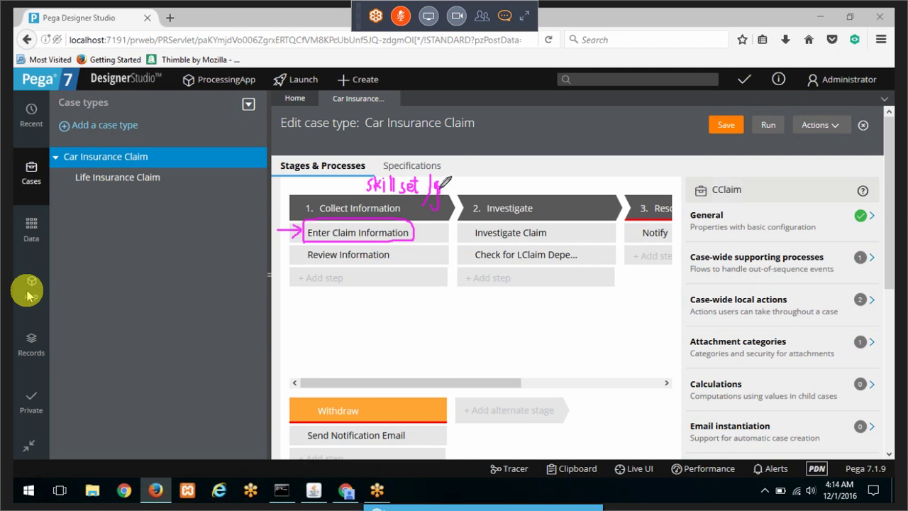
mouse_move(449, 179)
mouse_down()
mouse_move(461, 178)
mouse_move(464, 191)
mouse_move(463, 179)
mouse_move(459, 193)
mouse_up()
mouse_move(472, 244)
mouse_down()
mouse_move(565, 243)
mouse_move(556, 226)
mouse_move(496, 213)
mouse_move(472, 221)
mouse_move(469, 245)
mouse_move(484, 240)
mouse_up()
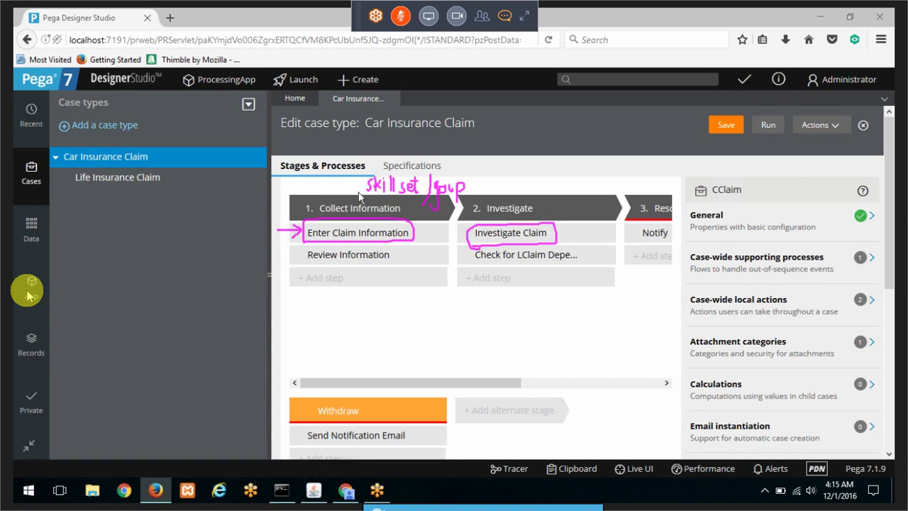
- List all Operator ID records under the Organization category
click(32, 335)
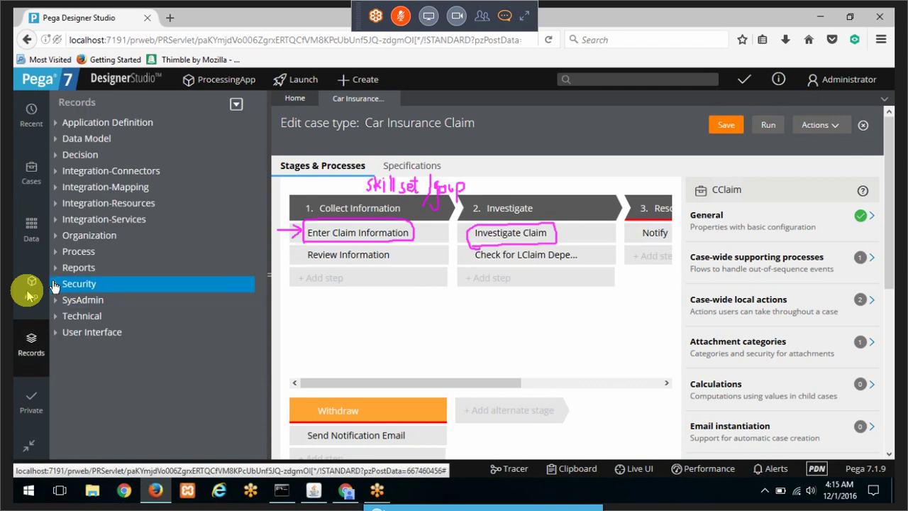
click(57, 241)
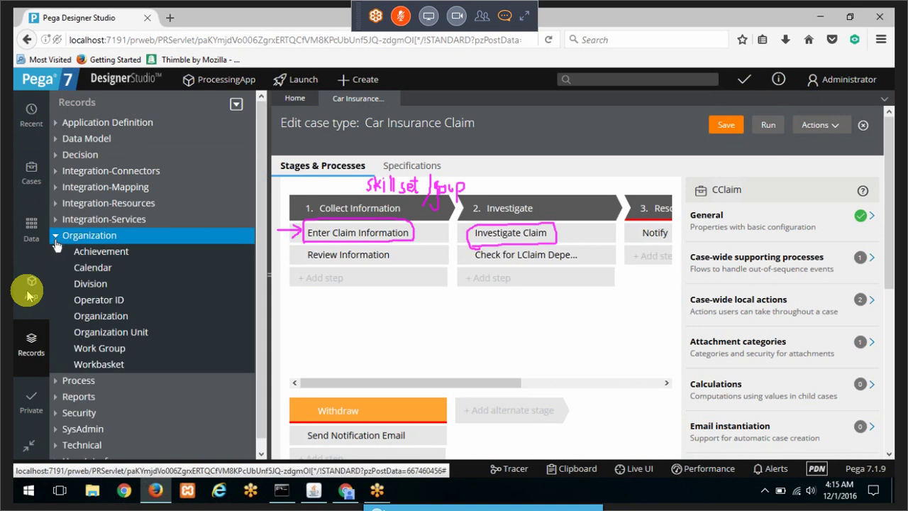
click(97, 304)
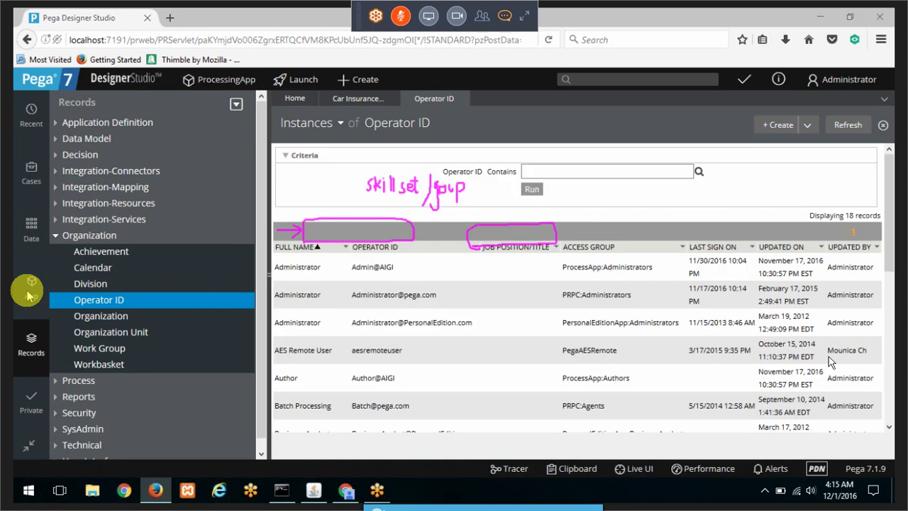
- Clear the pen marks and filter the operator list by the standard user's operator ID
key(Escape)
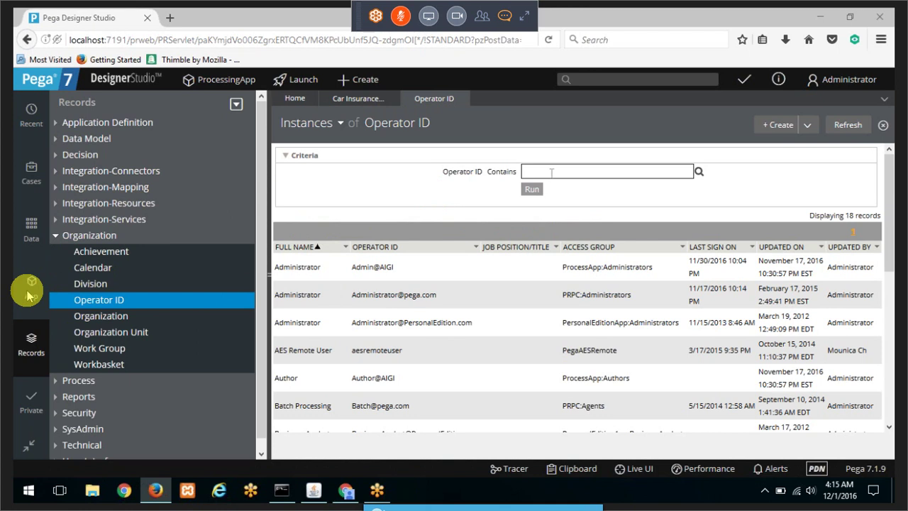
click(552, 172)
text(u)
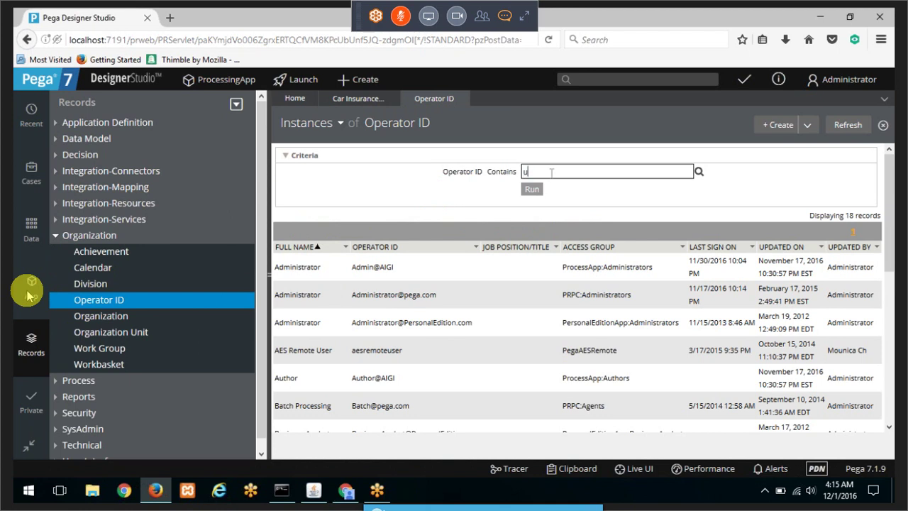
text(ser@aigi)
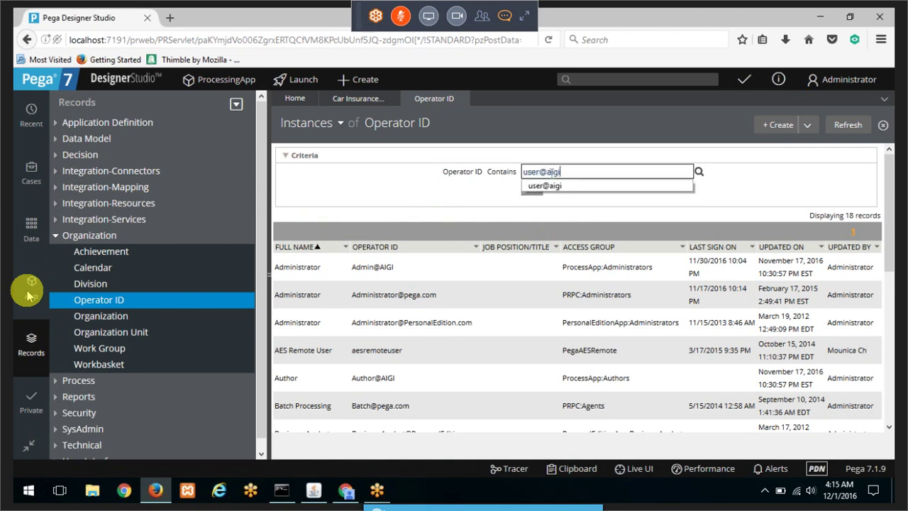
key(Return)
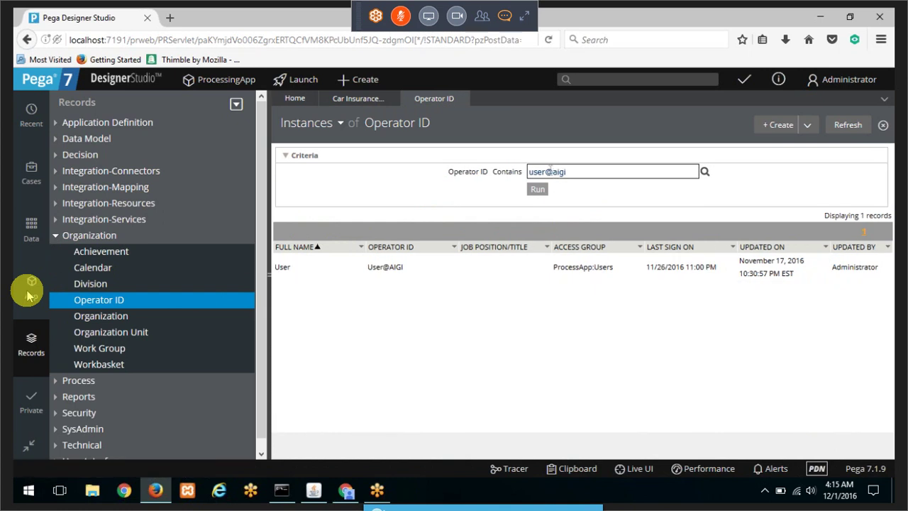
click(541, 261)
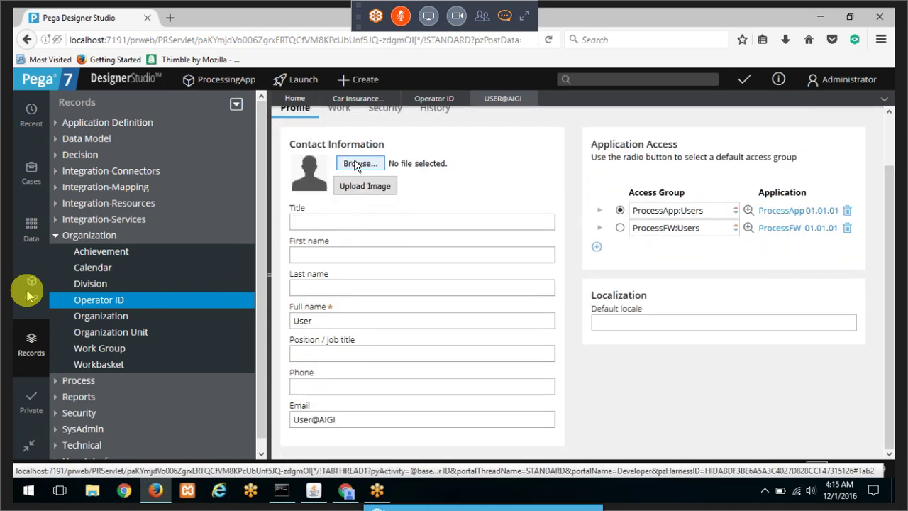
click(347, 167)
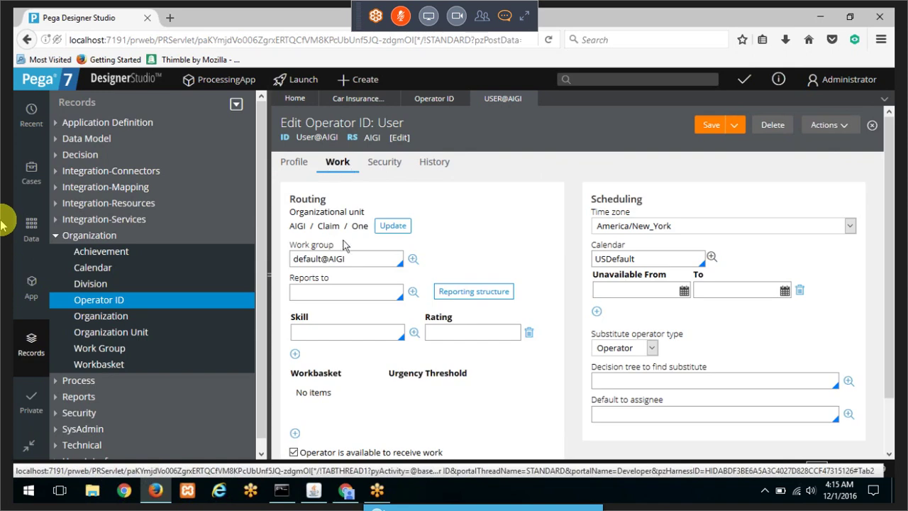
scroll(344, 247, down, 2)
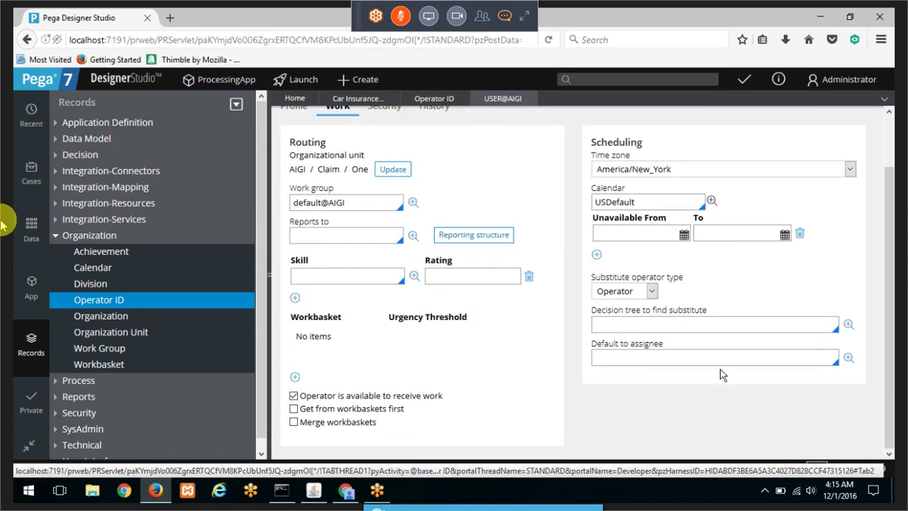
scroll(539, 283, up, 2)
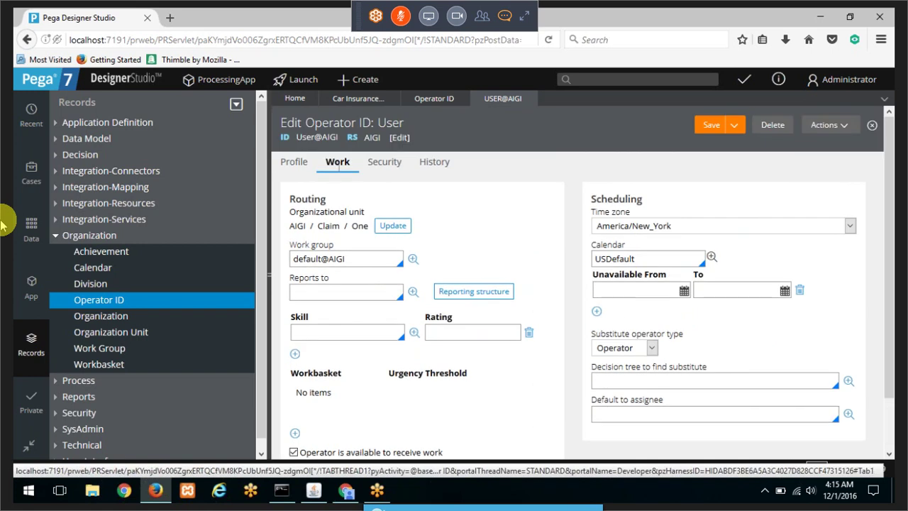
scroll(395, 312, down, 1)
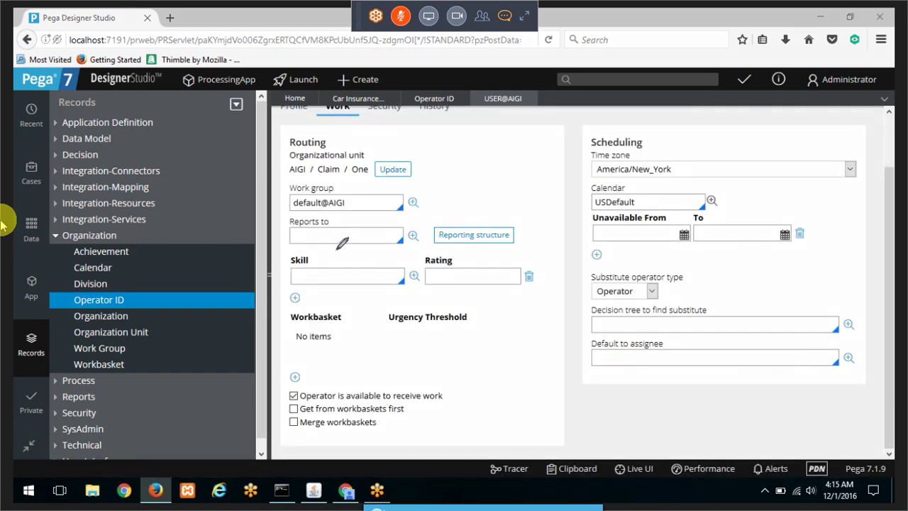
mouse_move(325, 249)
mouse_down()
mouse_move(283, 268)
mouse_move(298, 287)
mouse_move(543, 281)
mouse_move(310, 246)
mouse_up()
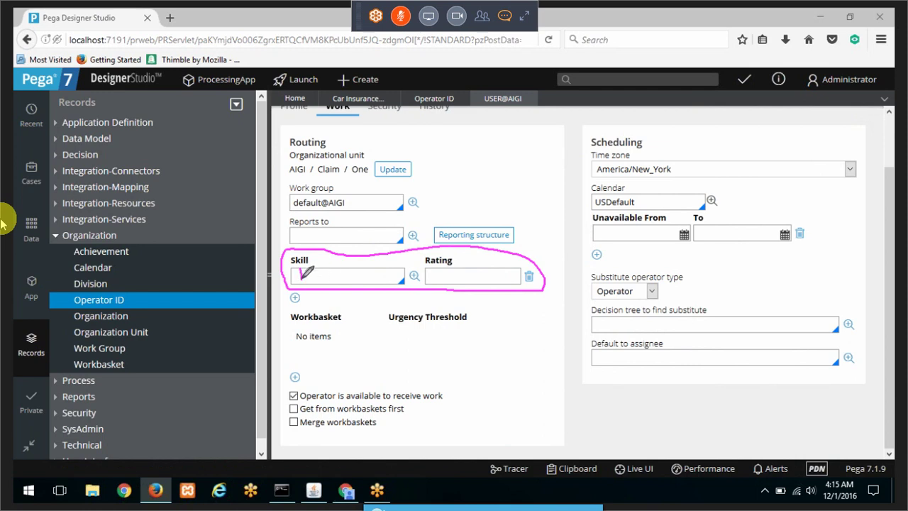
mouse_move(301, 278)
mouse_down()
mouse_move(299, 268)
mouse_move(301, 278)
mouse_move(326, 281)
mouse_up()
drag(314, 275, 322, 275)
mouse_move(428, 270)
mouse_down()
mouse_move(441, 277)
mouse_move(427, 286)
mouse_up()
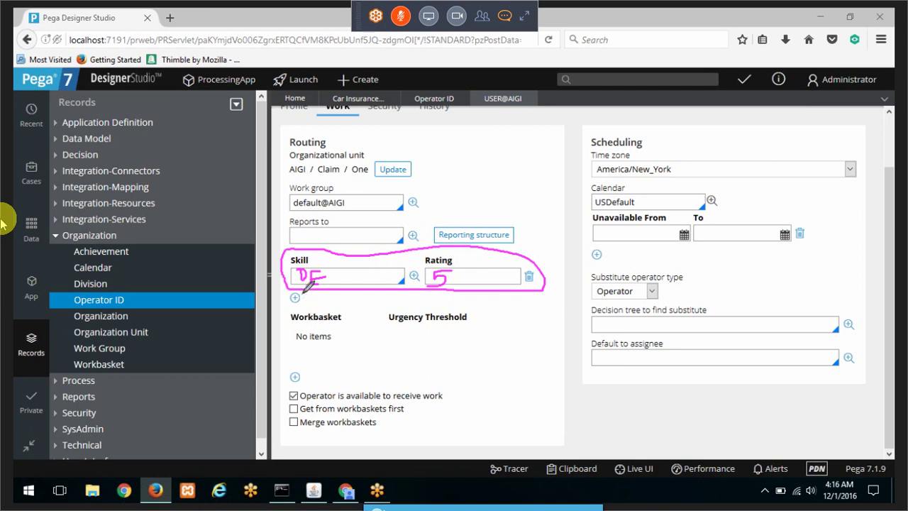
mouse_move(302, 292)
mouse_down()
mouse_move(287, 296)
mouse_move(296, 307)
mouse_move(303, 293)
mouse_up()
mouse_move(282, 310)
mouse_down()
mouse_move(489, 307)
mouse_move(404, 348)
mouse_move(280, 333)
mouse_move(287, 307)
mouse_up()
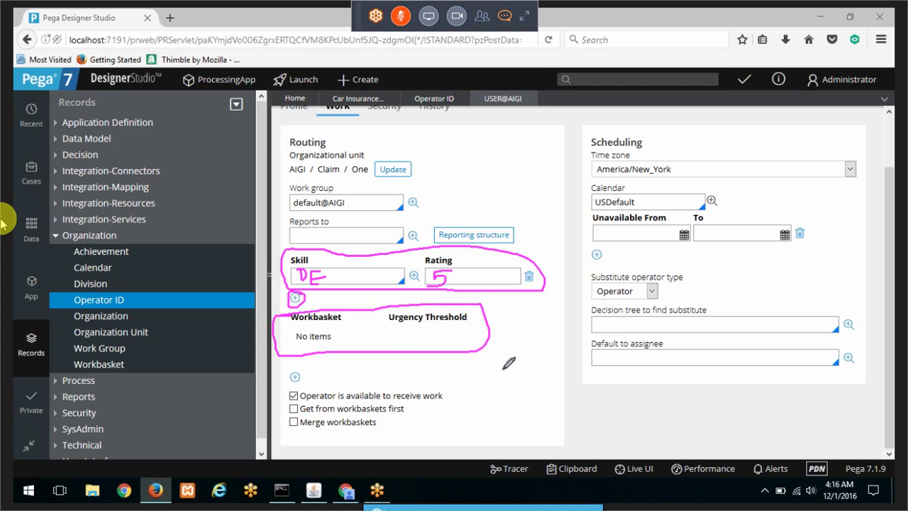
mouse_move(504, 392)
mouse_down()
mouse_move(516, 408)
mouse_move(529, 396)
mouse_move(542, 407)
mouse_move(555, 403)
mouse_move(560, 391)
mouse_move(583, 410)
mouse_move(607, 410)
mouse_move(614, 395)
mouse_up()
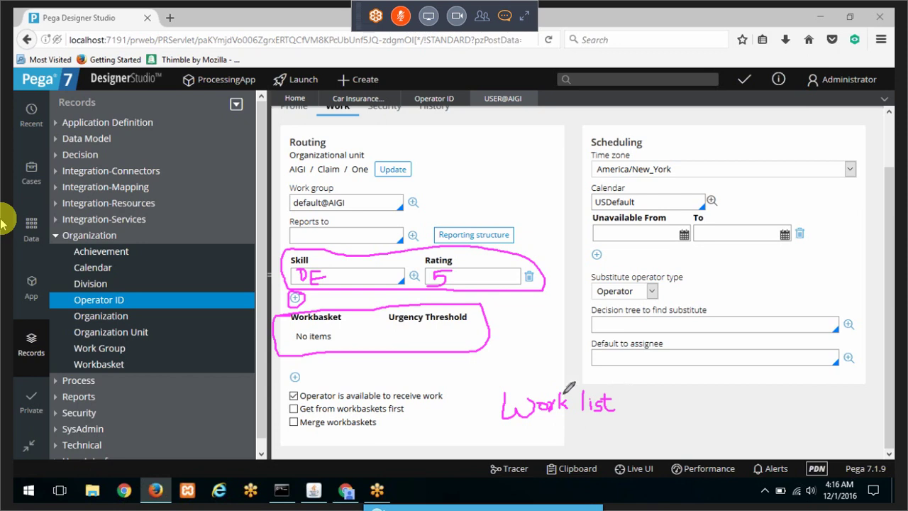
mouse_move(583, 425)
mouse_down()
mouse_move(582, 443)
mouse_move(588, 433)
mouse_move(616, 442)
mouse_move(617, 418)
mouse_move(618, 440)
mouse_move(633, 425)
mouse_move(625, 425)
mouse_move(642, 436)
mouse_move(646, 422)
mouse_up()
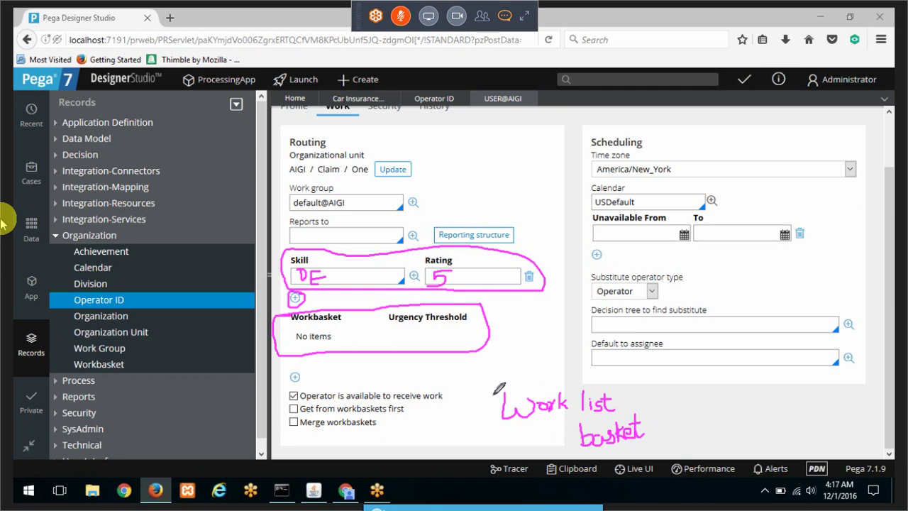
mouse_move(685, 403)
mouse_down()
mouse_move(657, 403)
mouse_move(657, 419)
mouse_move(681, 442)
mouse_move(745, 441)
mouse_up()
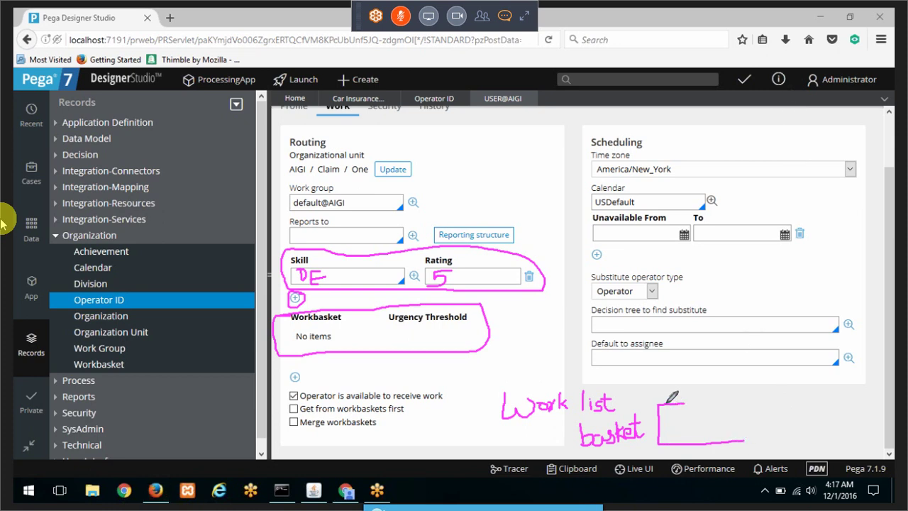
mouse_move(676, 403)
mouse_down()
mouse_move(742, 399)
mouse_move(743, 441)
mouse_up()
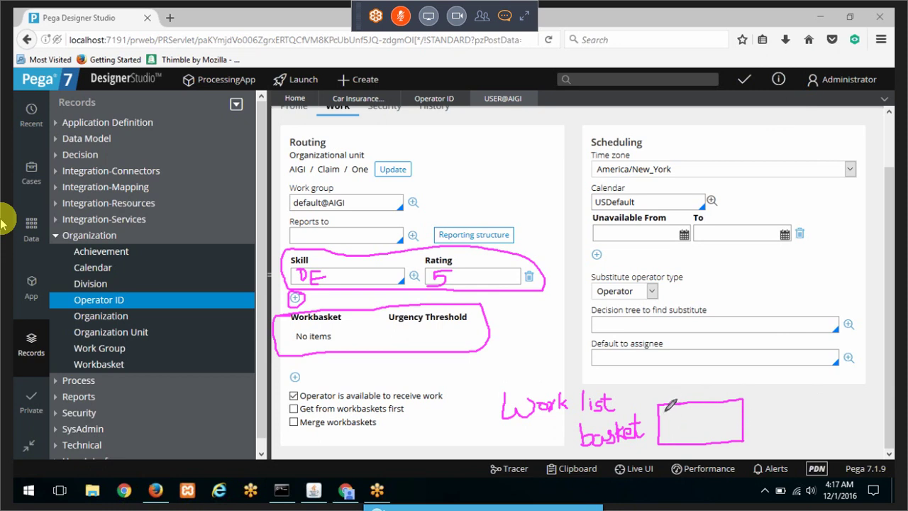
mouse_move(691, 351)
mouse_down()
mouse_move(689, 425)
mouse_move(698, 412)
mouse_move(794, 418)
mouse_up()
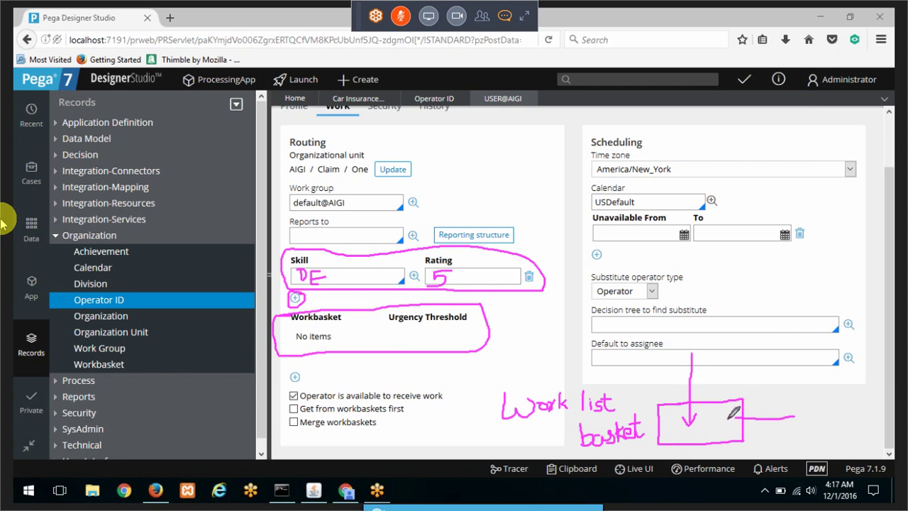
drag(736, 411, 739, 421)
mouse_move(705, 369)
mouse_down()
mouse_move(698, 379)
mouse_move(716, 389)
mouse_up()
drag(780, 402, 799, 410)
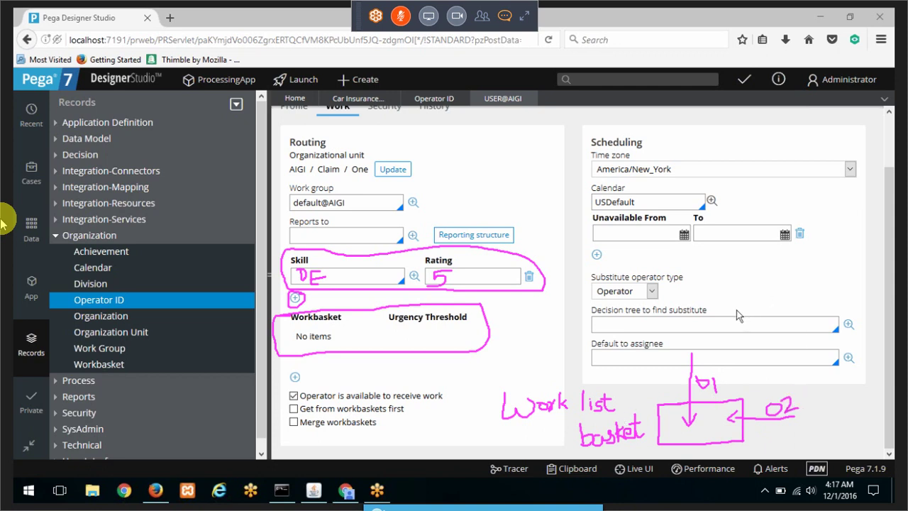
key(Escape)
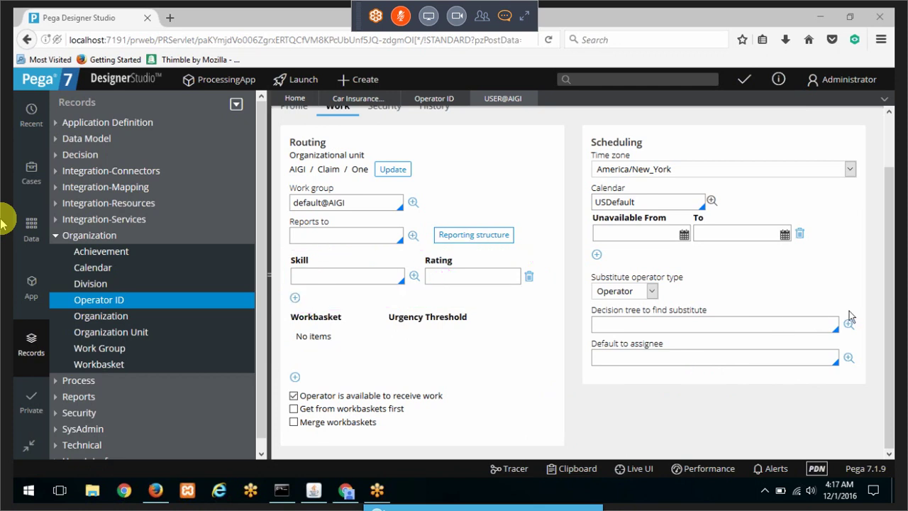
- Bring Google Sheets forward and open the D18 sheet of the CSSA 10-NOVEMBER notes
click(346, 491)
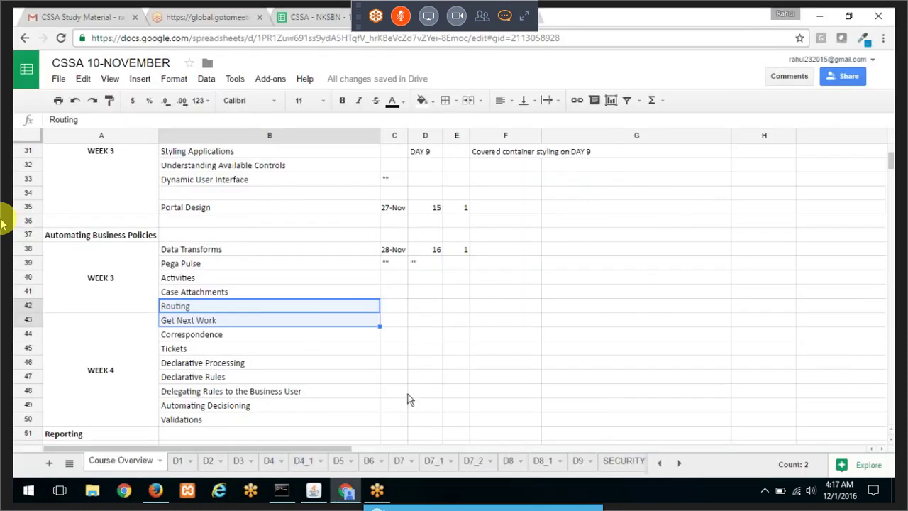
click(680, 464)
click(680, 464)
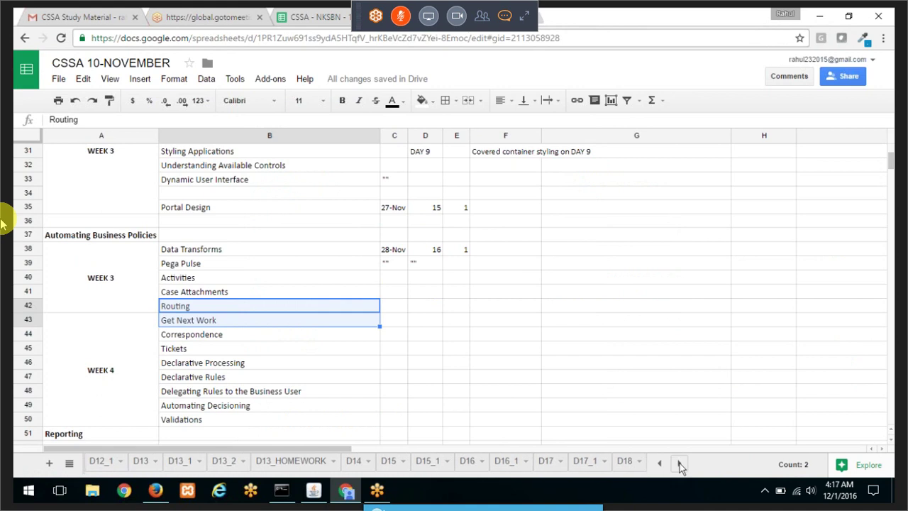
click(624, 463)
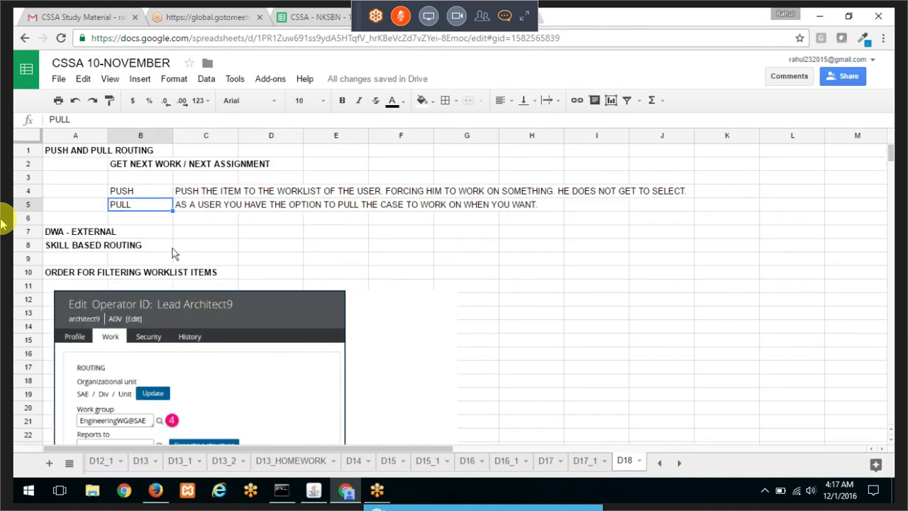
- Scroll through D18 past the DWA exercise and back up to the Edit Operator screenshot
scroll(172, 248, down, 4)
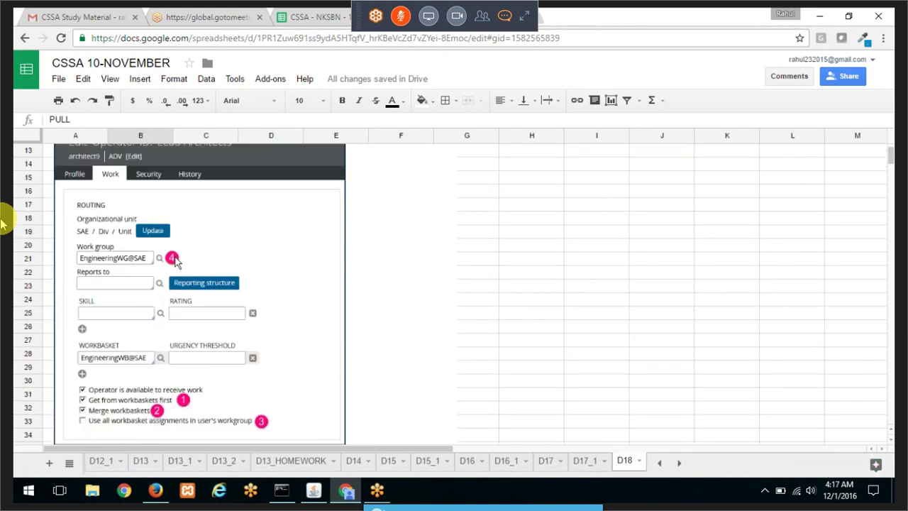
scroll(189, 283, down, 7)
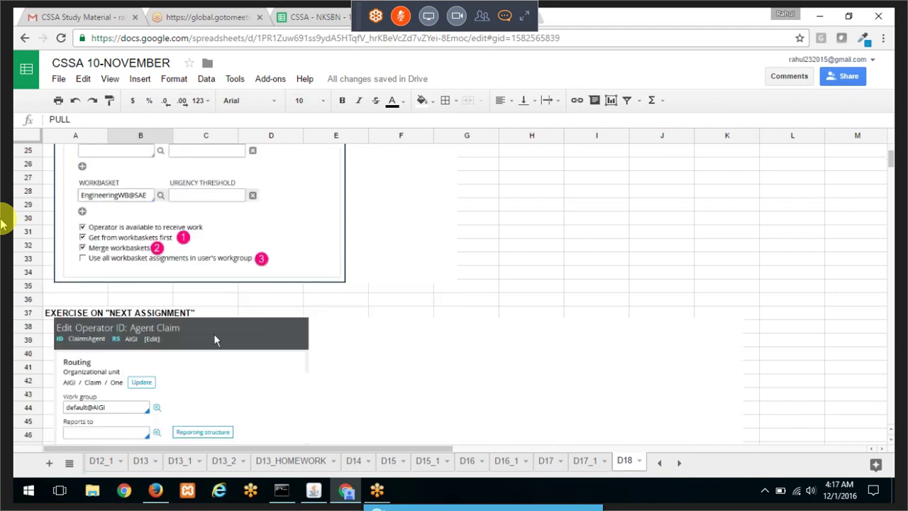
scroll(217, 340, down, 13)
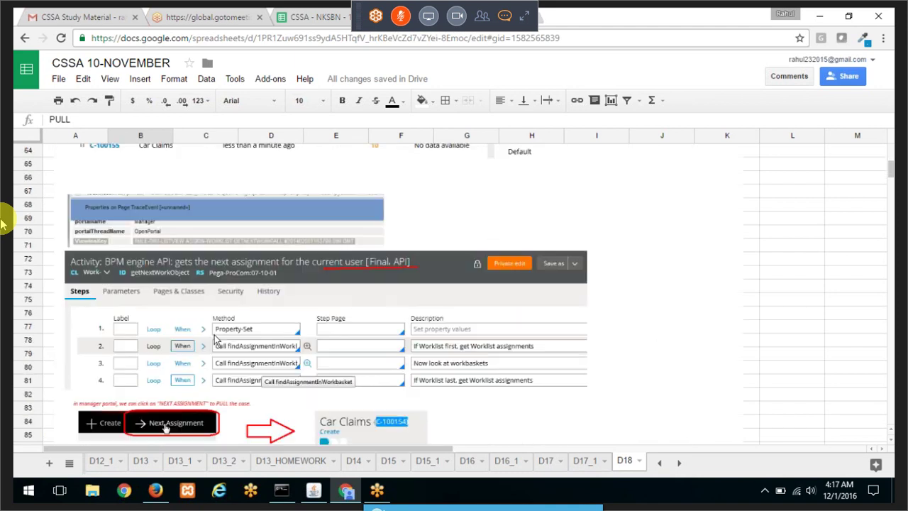
scroll(216, 341, down, 14)
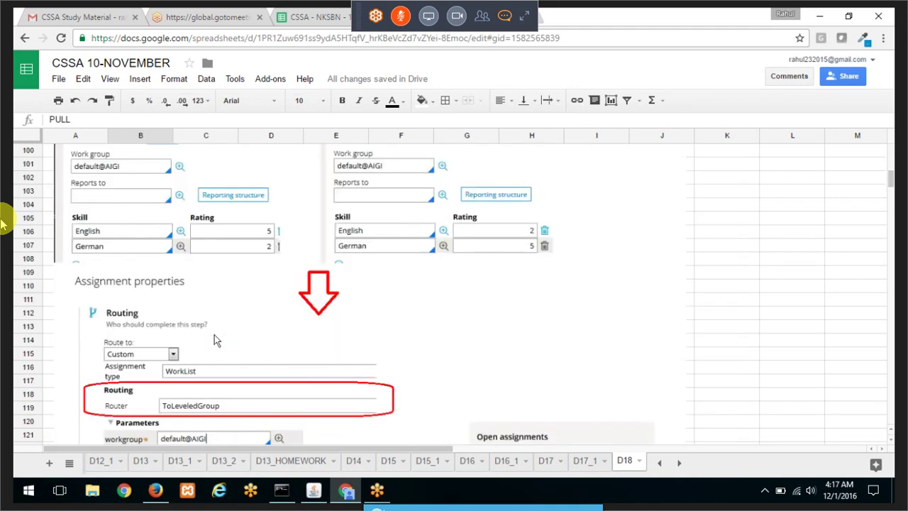
scroll(214, 335, down, 5)
click(129, 241)
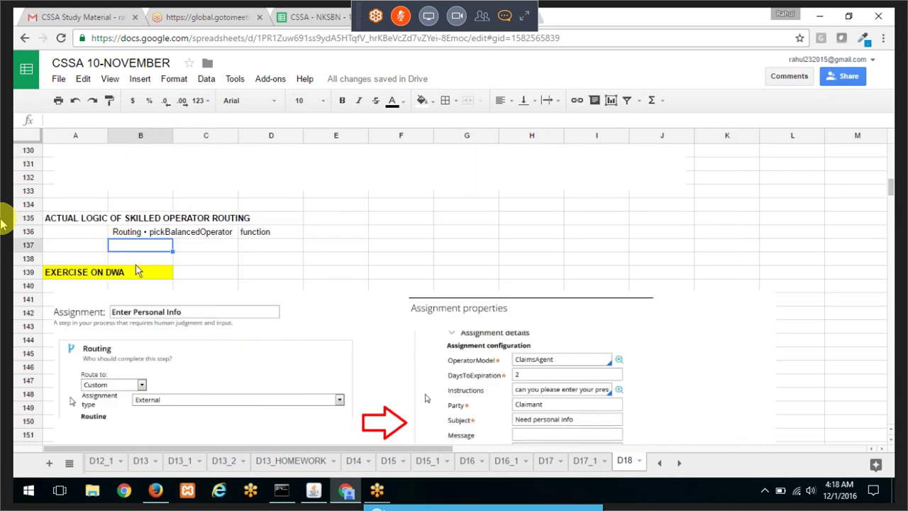
scroll(140, 281, down, 1)
scroll(169, 346, down, 13)
scroll(170, 346, up, 20)
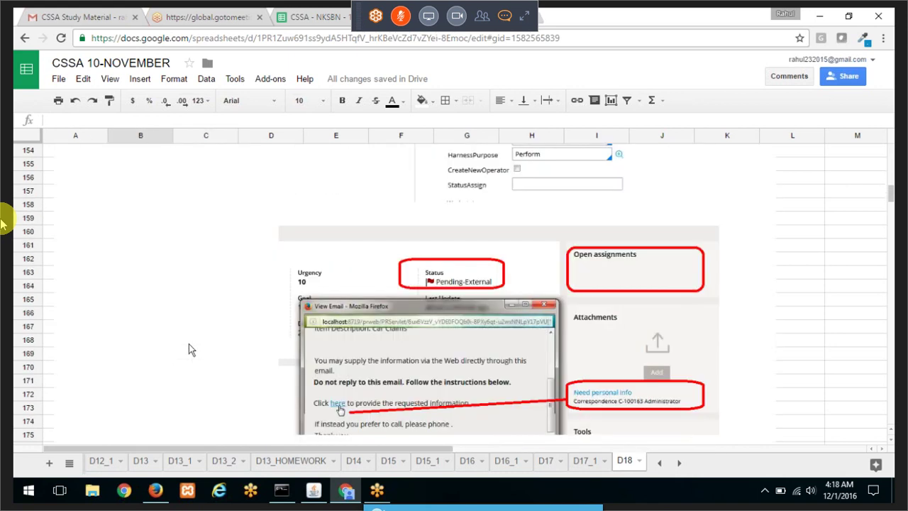
scroll(191, 343, up, 20)
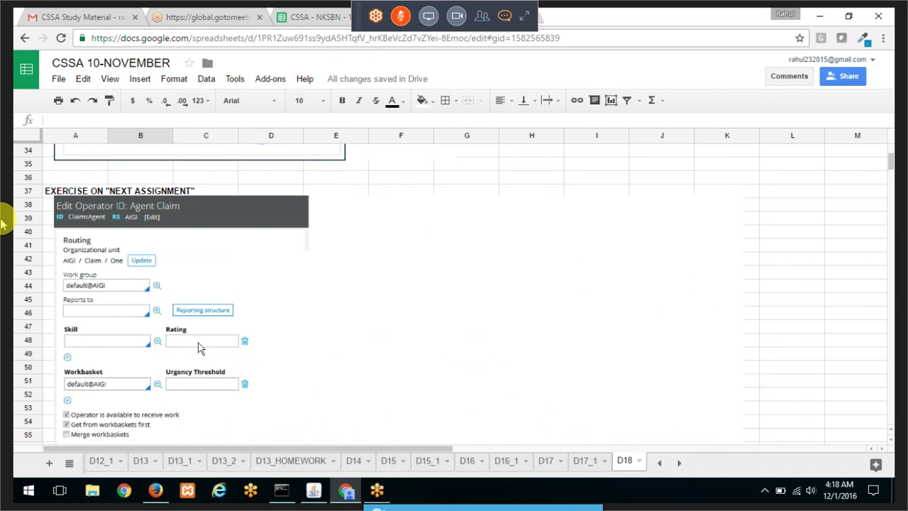
scroll(198, 345, down, 1)
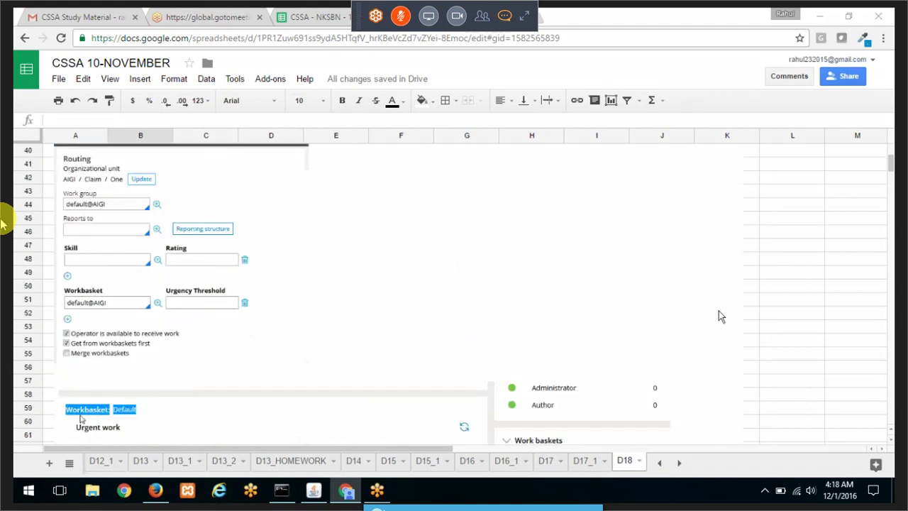
scroll(281, 283, up, 9)
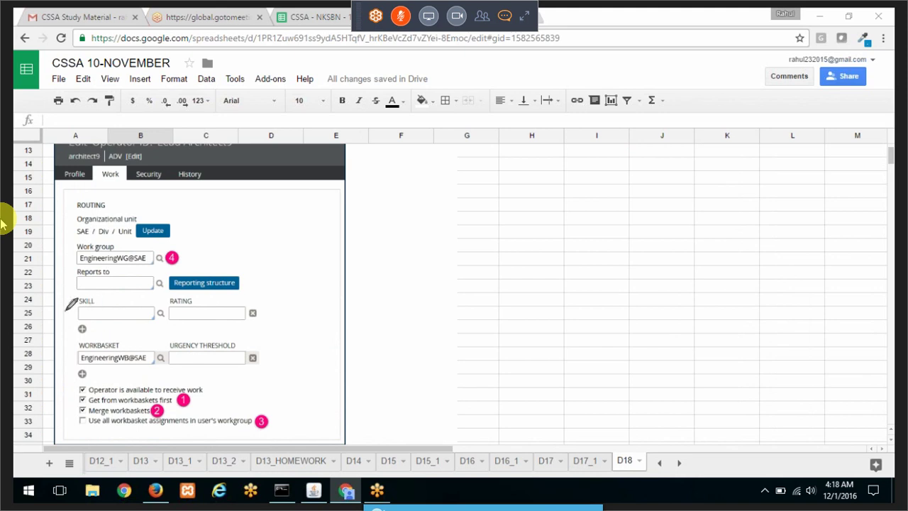
- Tick SKILL, WORKBASKET and a circled 'Operator is available to receive work'; underline 'Get from workbaskets first'
drag(65, 312, 83, 304)
drag(67, 358, 102, 338)
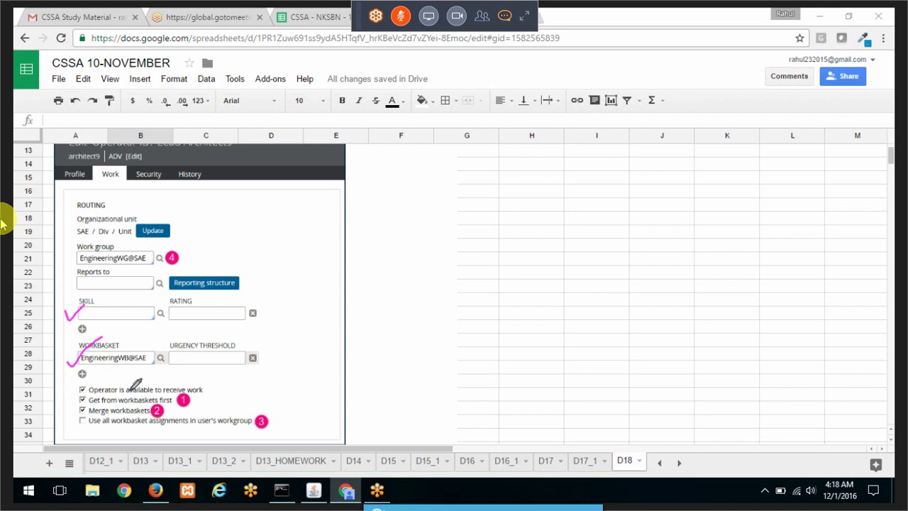
mouse_move(79, 385)
mouse_down()
mouse_move(87, 395)
mouse_move(91, 385)
mouse_up()
drag(70, 388, 90, 377)
drag(88, 403, 168, 402)
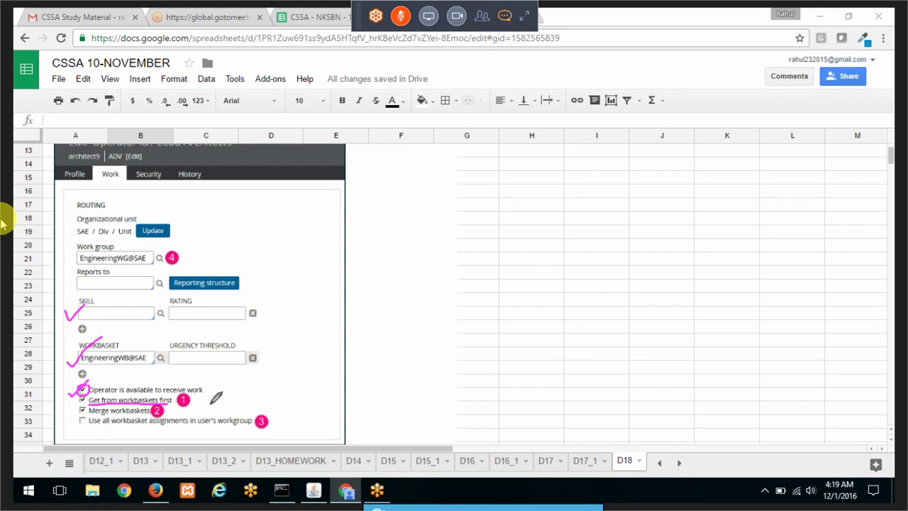
- Handwrite 'Push' and, below it, 'Pull' beside the D18 screenshot
mouse_move(486, 241)
mouse_down()
mouse_move(491, 260)
mouse_move(502, 240)
mouse_move(505, 248)
mouse_up()
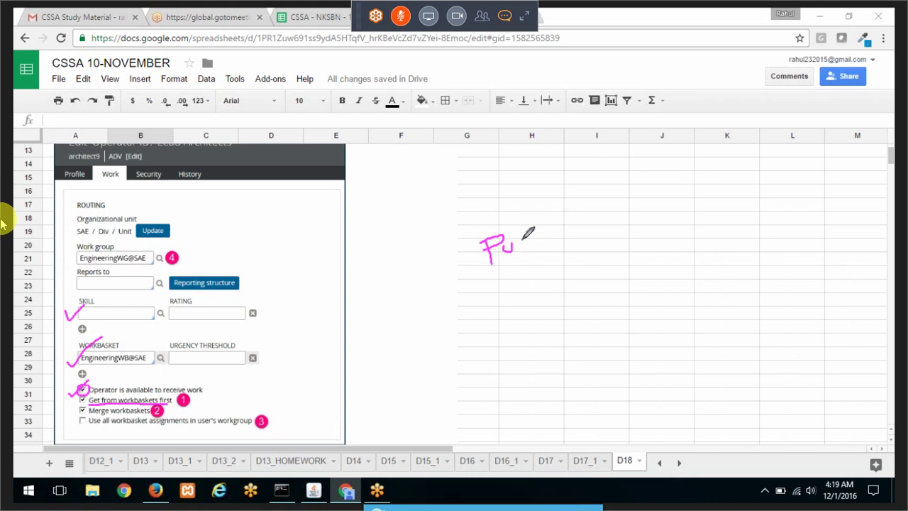
mouse_move(526, 236)
mouse_down()
mouse_move(517, 249)
mouse_move(539, 250)
mouse_up()
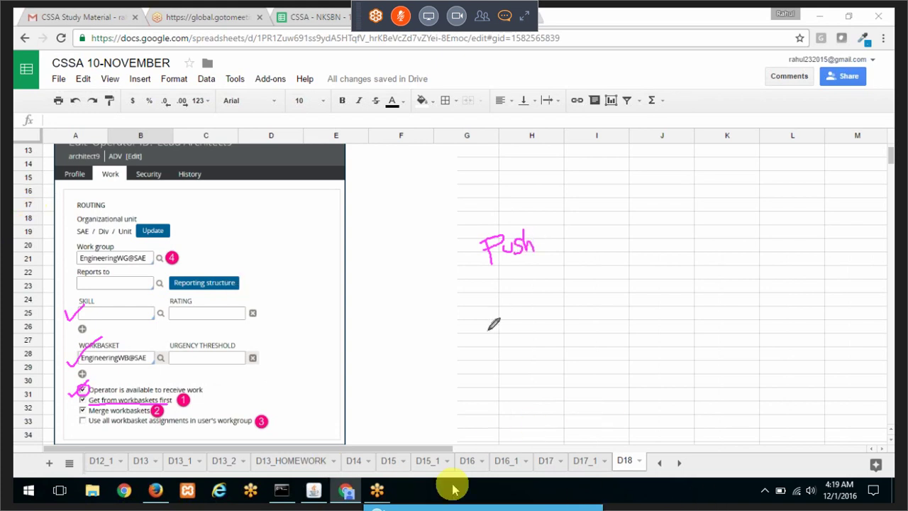
mouse_move(505, 317)
mouse_down()
mouse_move(507, 336)
mouse_move(506, 316)
mouse_move(507, 327)
mouse_move(530, 330)
mouse_move(533, 317)
mouse_move(533, 327)
mouse_move(542, 326)
mouse_up()
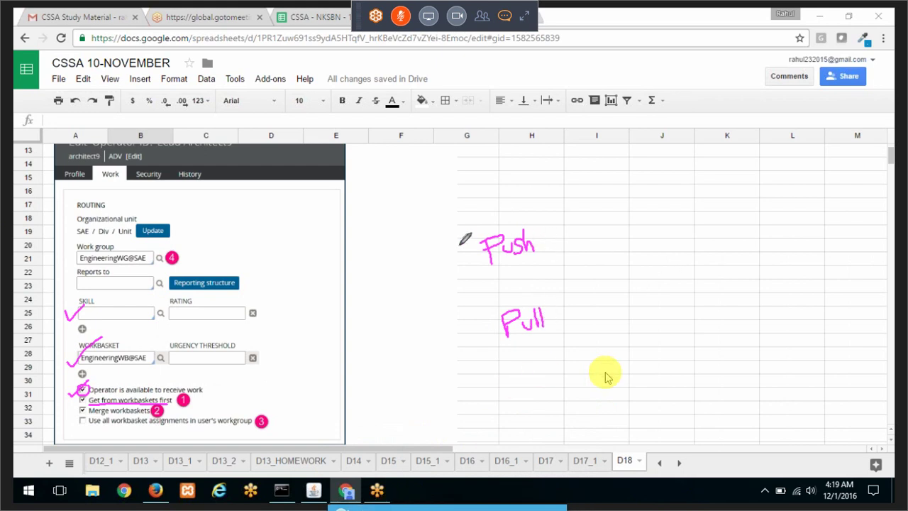
- Draw a curved arrow from Push to person and an arrow from person down to Pull
click(494, 197)
mouse_move(541, 241)
mouse_down()
mouse_move(571, 227)
mouse_move(561, 245)
mouse_up()
mouse_move(584, 225)
mouse_down()
mouse_move(589, 244)
mouse_move(597, 225)
mouse_move(619, 227)
mouse_move(645, 209)
mouse_up()
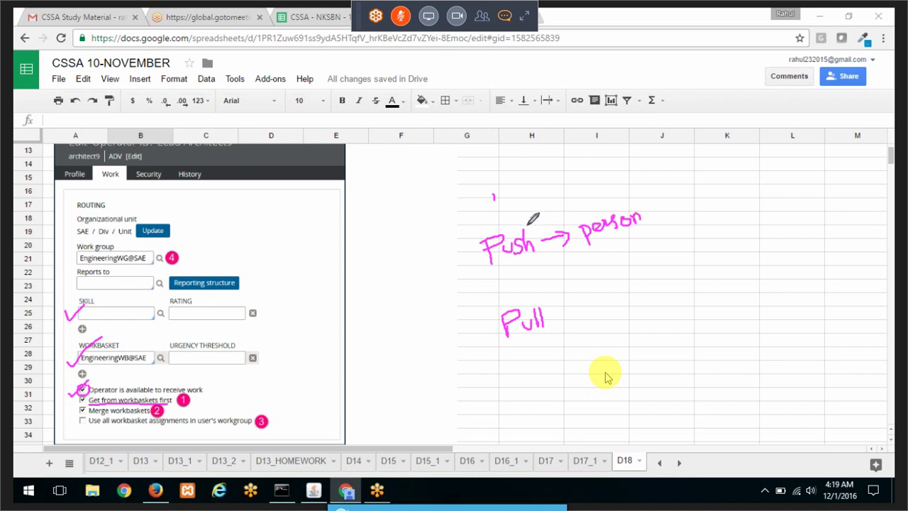
mouse_move(507, 229)
mouse_down()
mouse_move(537, 203)
mouse_move(593, 209)
mouse_move(584, 221)
mouse_move(602, 200)
mouse_up()
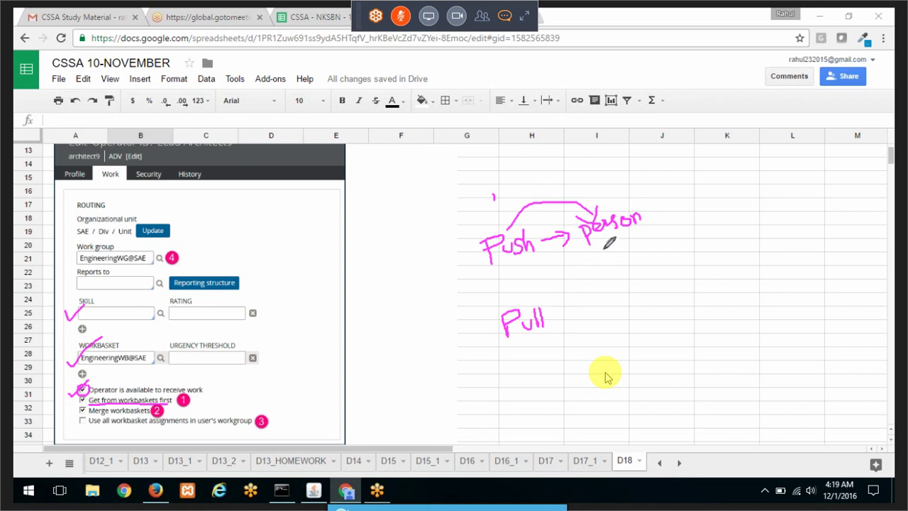
mouse_move(603, 247)
mouse_down()
mouse_move(567, 300)
mouse_move(561, 294)
mouse_move(569, 306)
mouse_up()
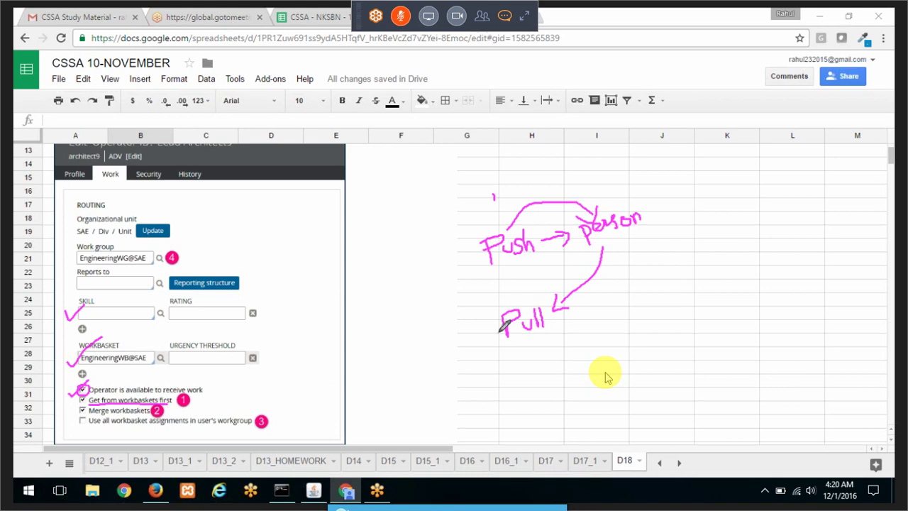
- Draw an arrow from Pull to the receive-work option, mark Merge workbaskets, underline the operator header
mouse_move(505, 326)
mouse_down()
mouse_move(330, 340)
mouse_move(213, 375)
mouse_move(197, 394)
mouse_up()
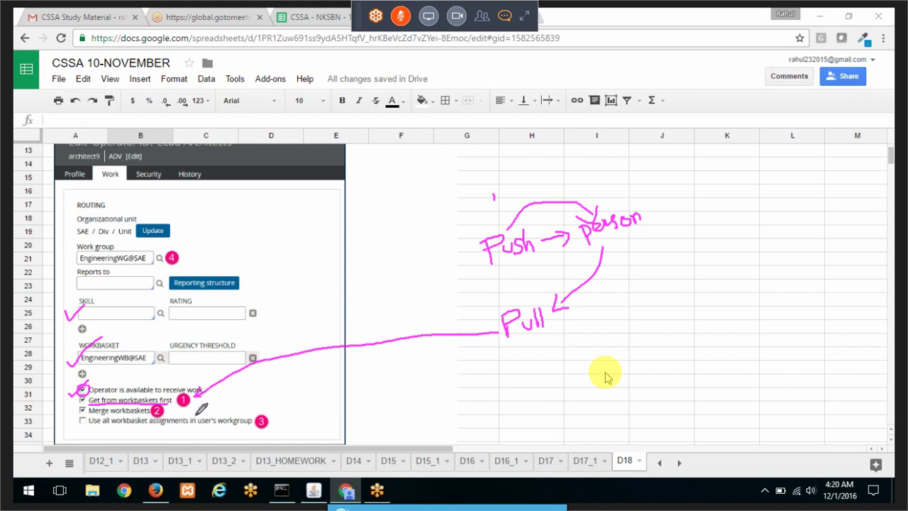
mouse_move(197, 394)
mouse_down()
mouse_move(210, 401)
mouse_move(176, 407)
mouse_up()
drag(89, 405, 74, 409)
drag(64, 168, 146, 163)
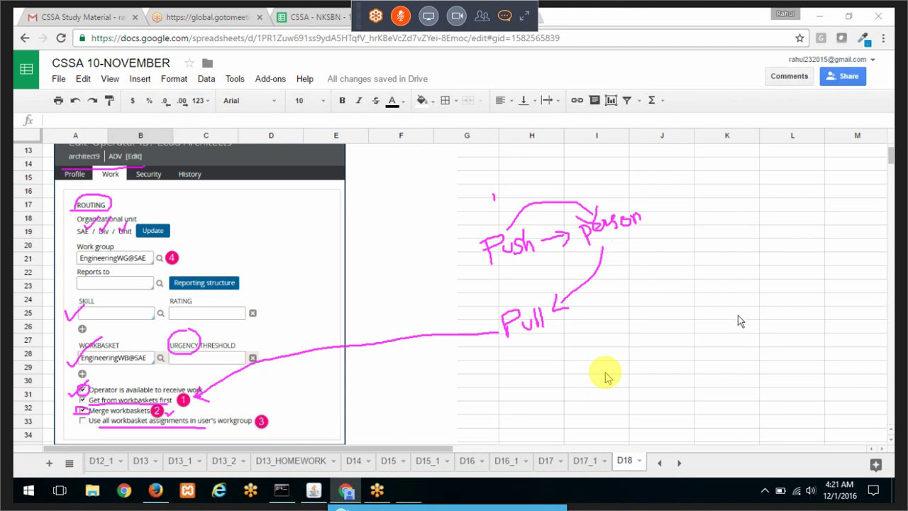
- Launch Paint on a blank canvas and switch to Rounded rectangle, undoing a square-cornered box
key(super+r)
key(Return)
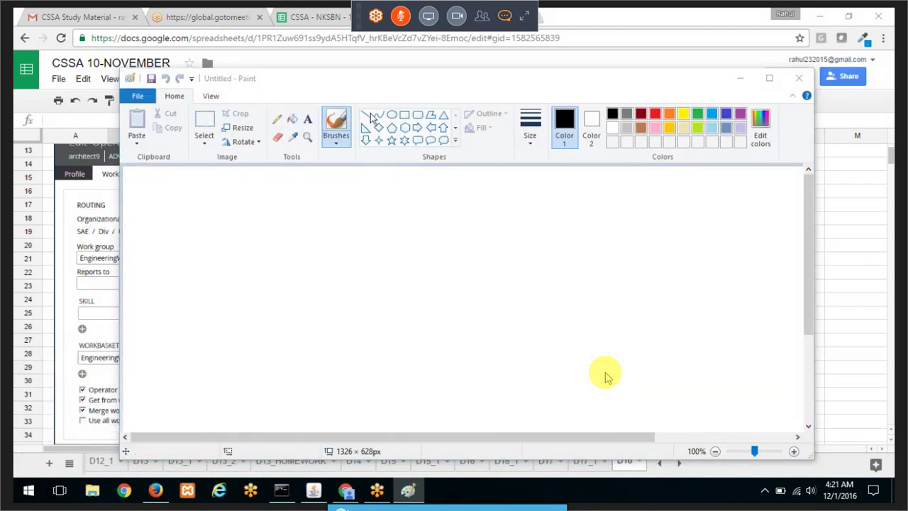
click(404, 115)
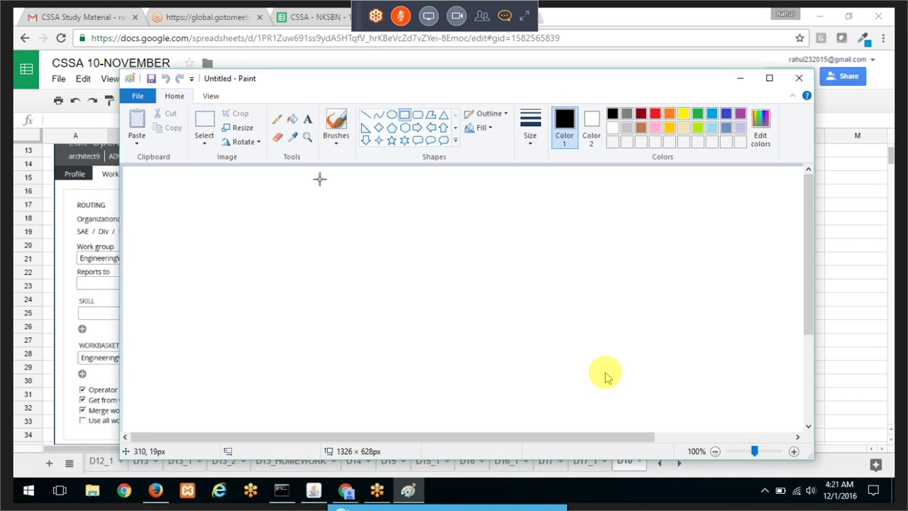
mouse_move(265, 186)
mouse_down()
mouse_move(388, 225)
mouse_move(448, 228)
mouse_up()
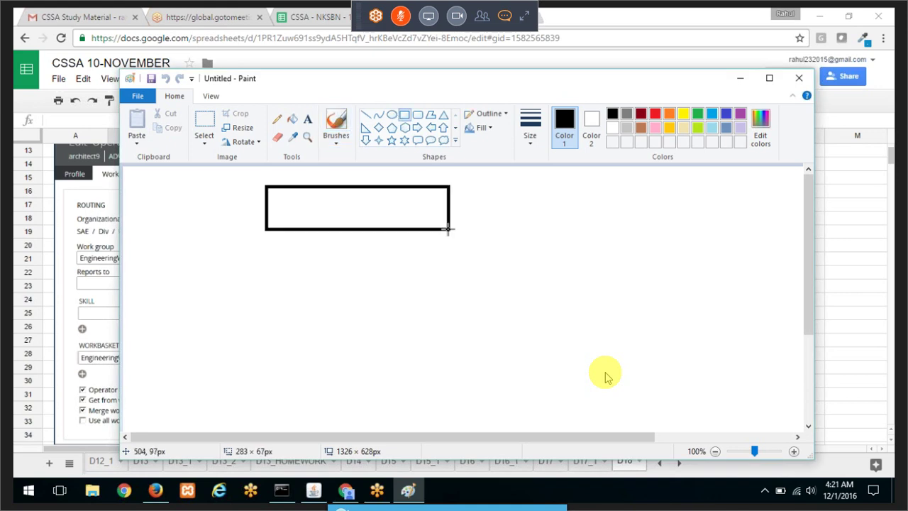
click(418, 114)
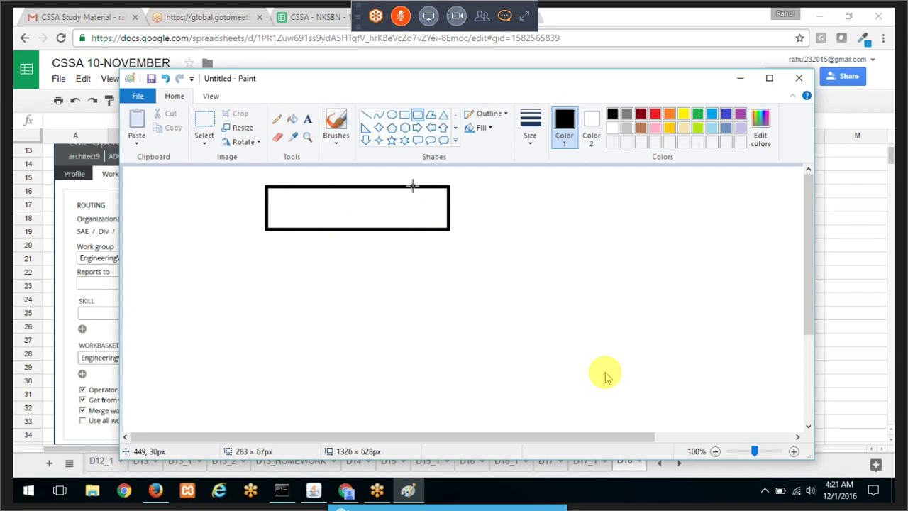
key(ctrl+z)
- Draw rounded boxes in three tiers: org on top, two middle boxes, bottom-row unit boxes
drag(262, 181, 405, 218)
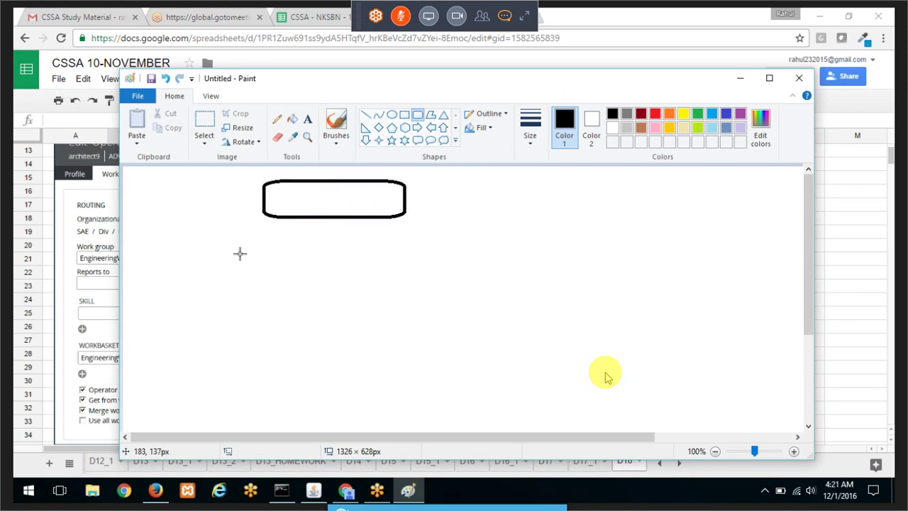
drag(235, 253, 321, 285)
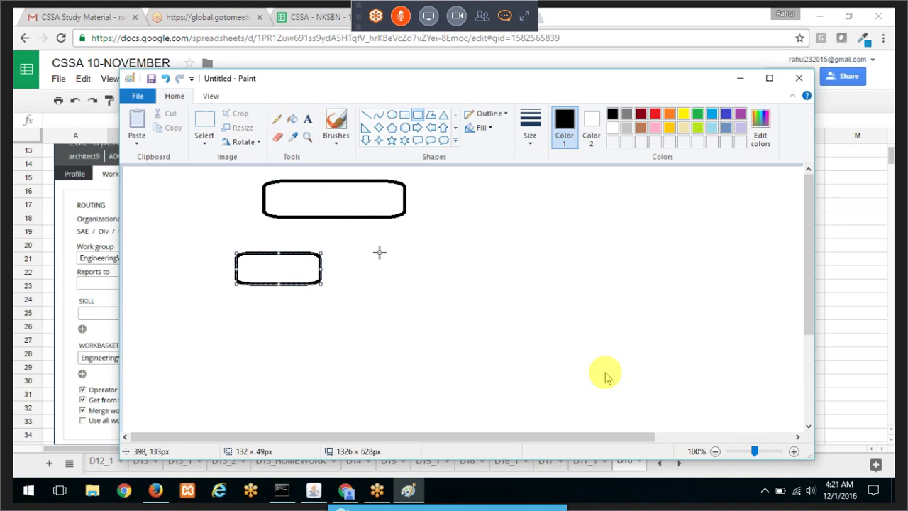
drag(379, 251, 467, 281)
drag(178, 332, 358, 351)
drag(422, 319, 474, 344)
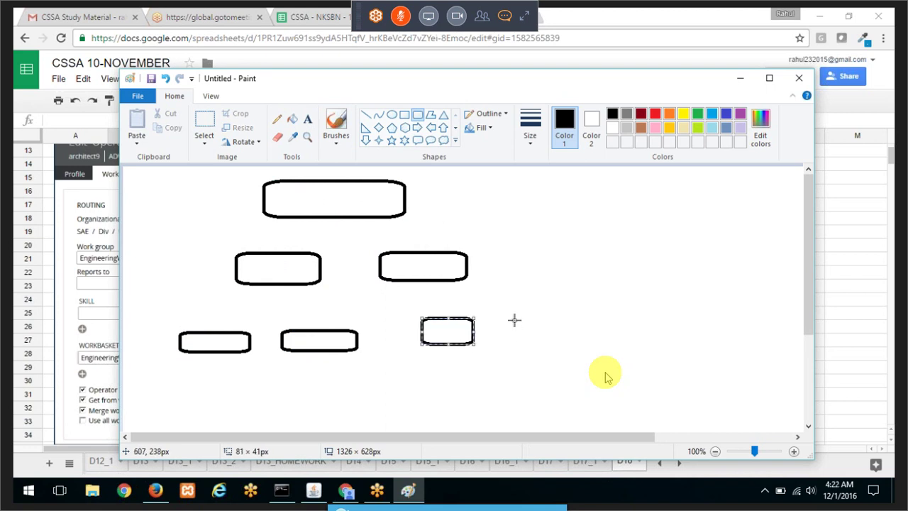
drag(514, 319, 586, 343)
click(307, 118)
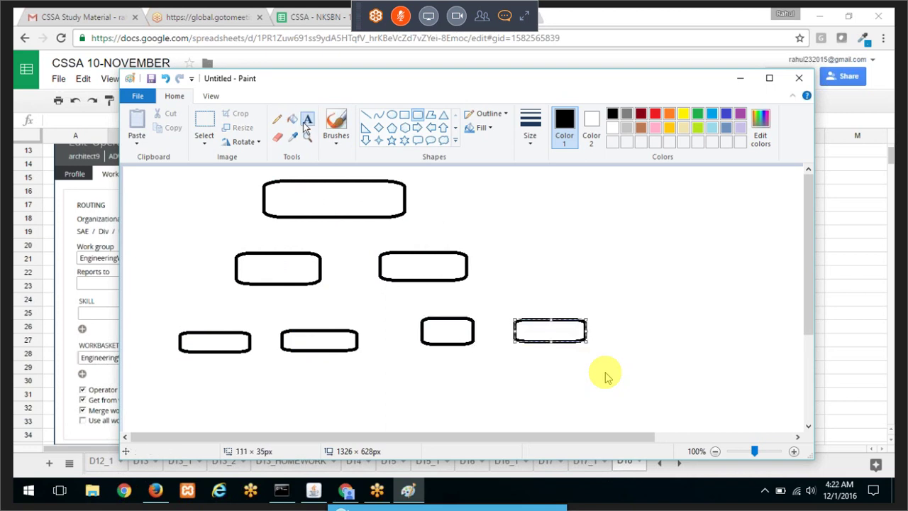
- Set the colour to orange and label the top and middle boxes org, div 1 and div 2
click(656, 115)
click(668, 115)
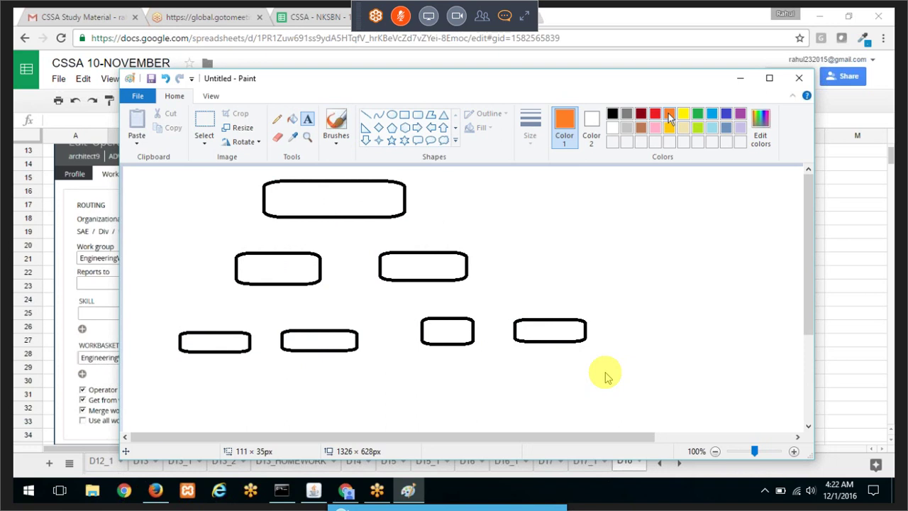
click(288, 187)
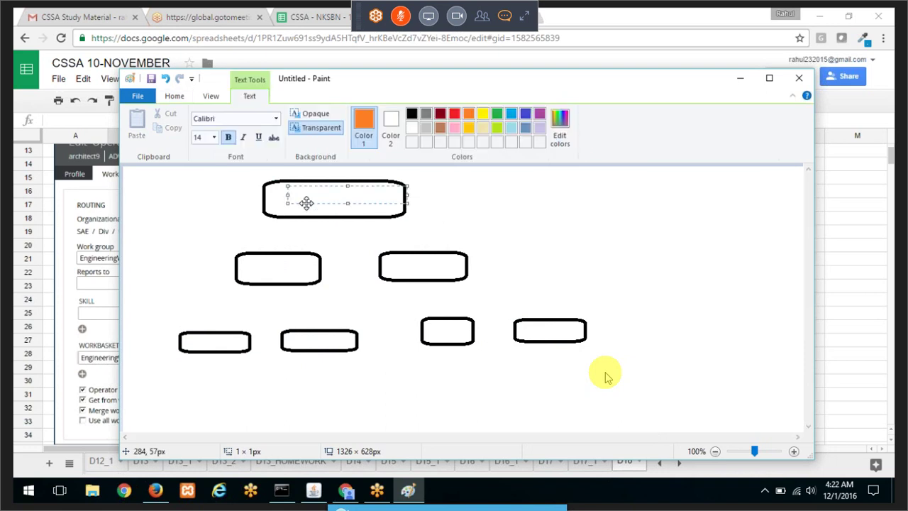
click(249, 269)
click(254, 260)
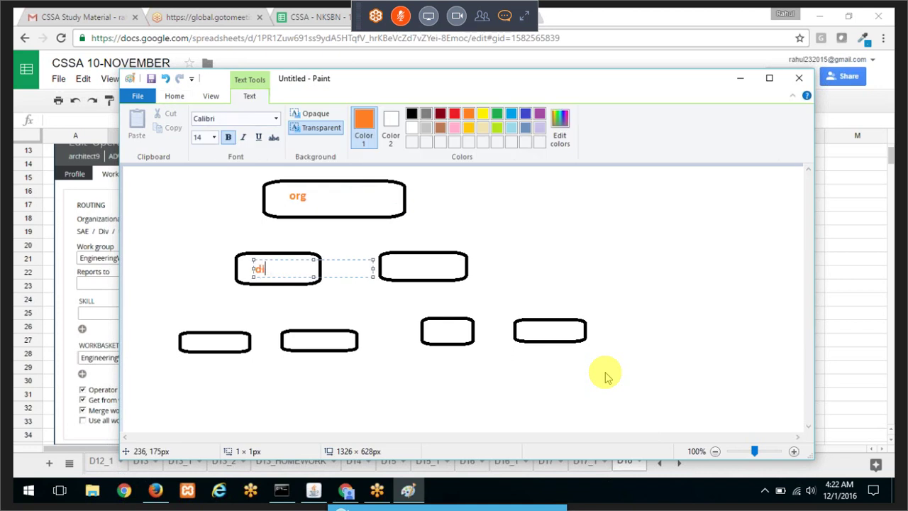
click(407, 266)
click(399, 261)
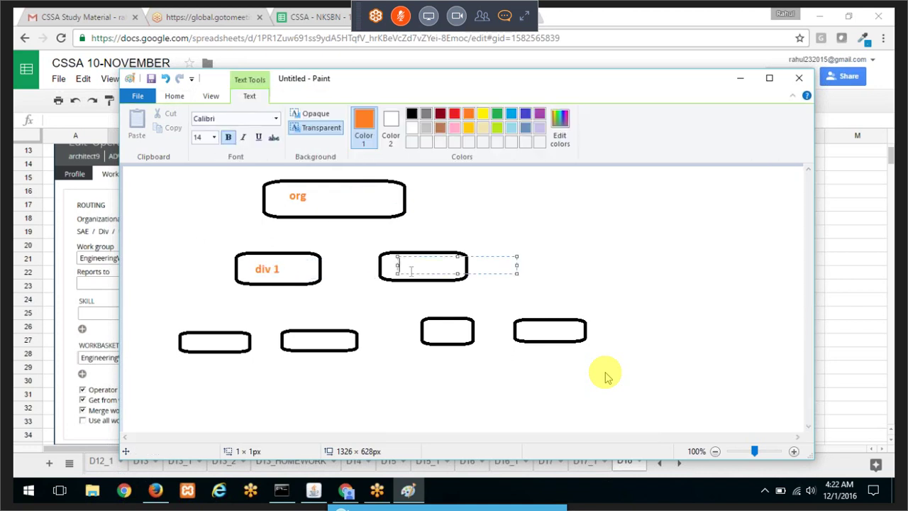
text(div 2)
click(196, 340)
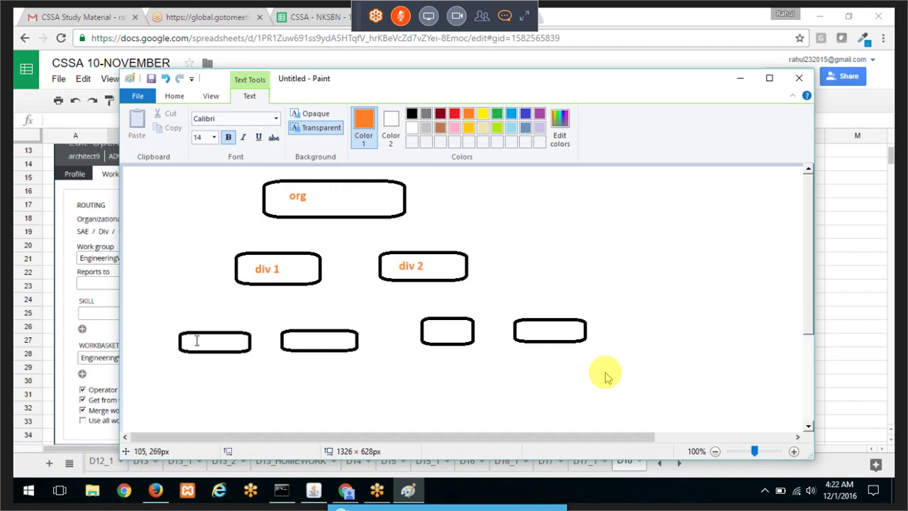
- Label the four bottom boxes u1, u2, u3 and u4
click(197, 341)
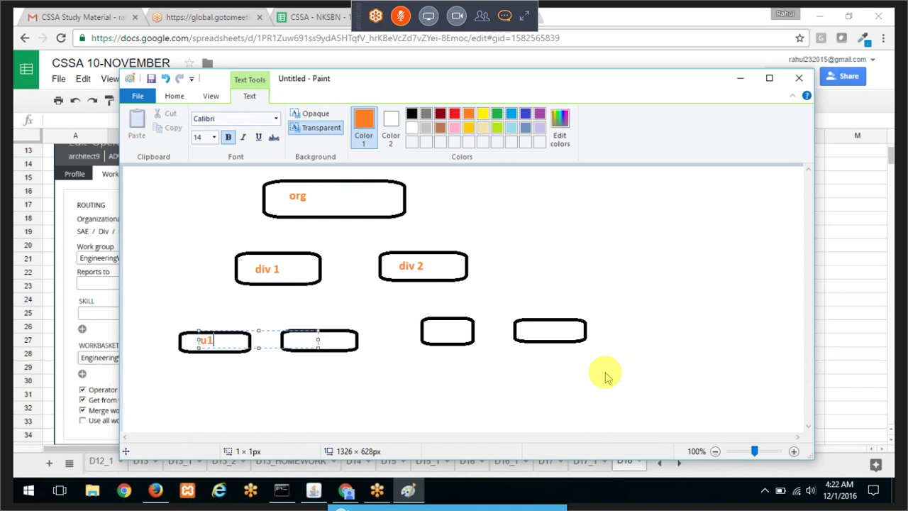
click(312, 339)
click(312, 339)
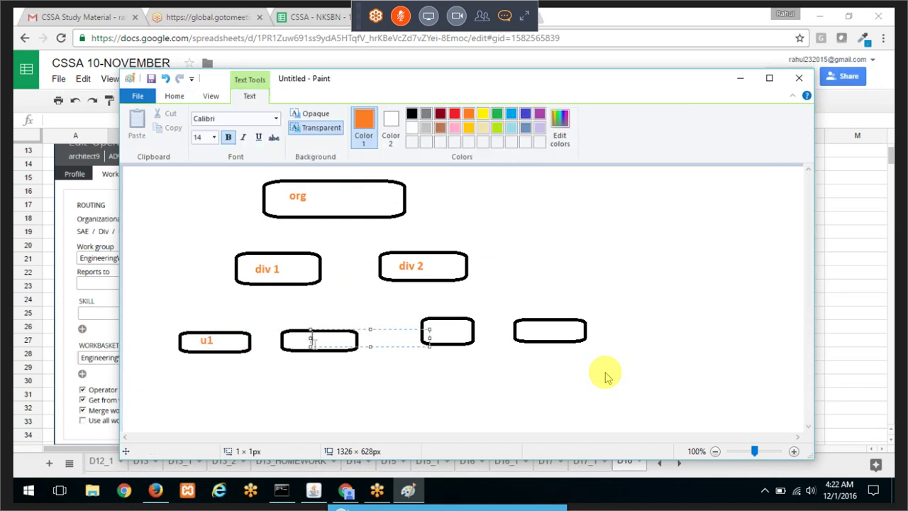
text(u2)
click(434, 330)
click(434, 329)
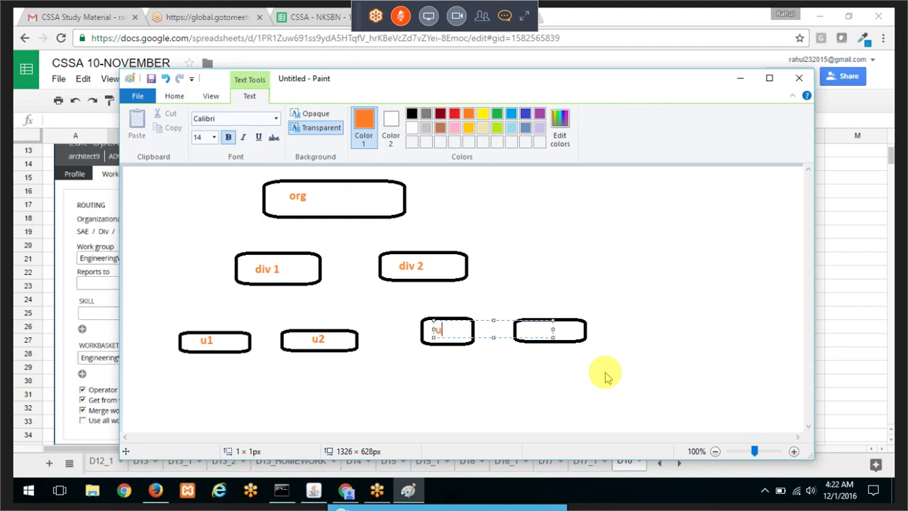
text(u3)
click(537, 328)
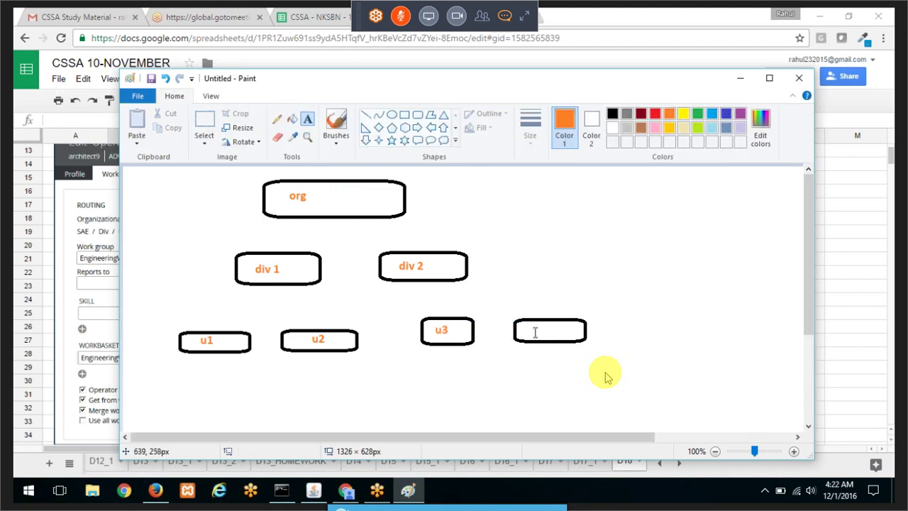
click(533, 327)
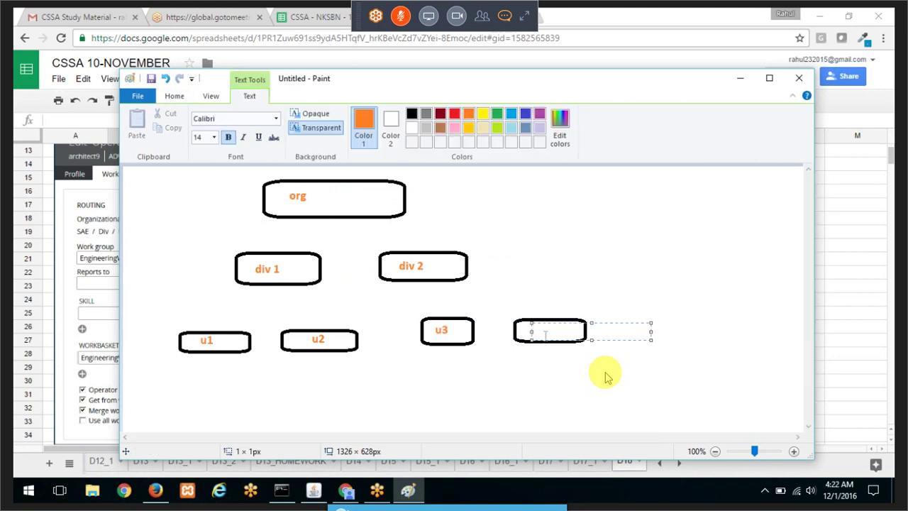
click(557, 276)
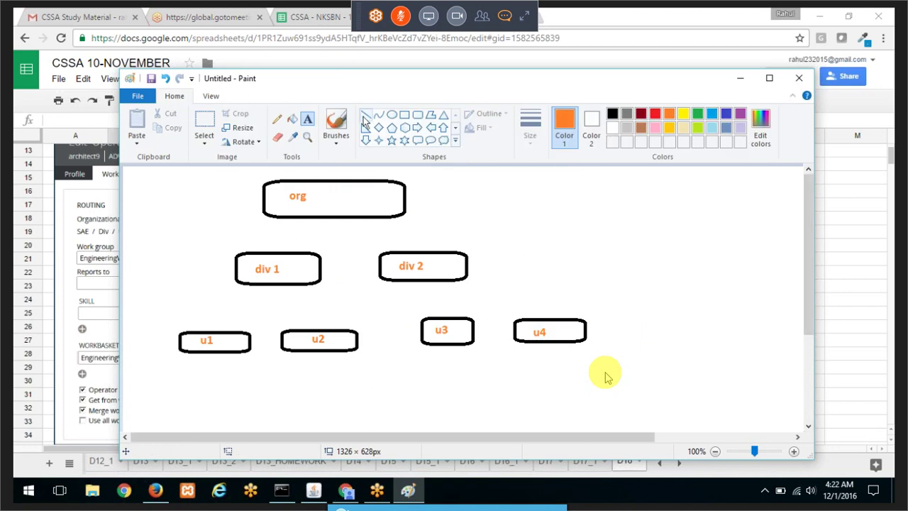
click(365, 117)
- Draw orange lines from the org box down to div 1 and div 2
drag(309, 218, 282, 254)
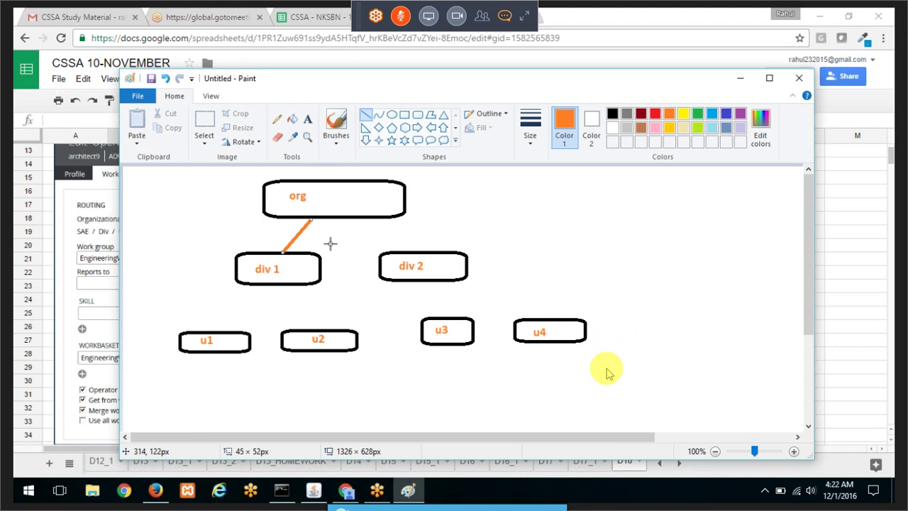
click(342, 222)
drag(353, 218, 415, 251)
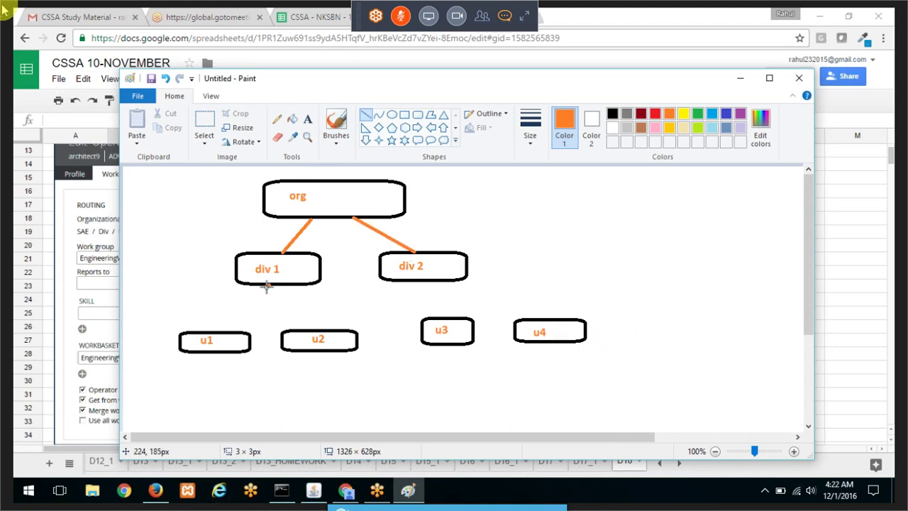
- Draw orange lines from div 1 to u1 and u2, and from div 2 to u3
drag(266, 286, 213, 332)
click(206, 307)
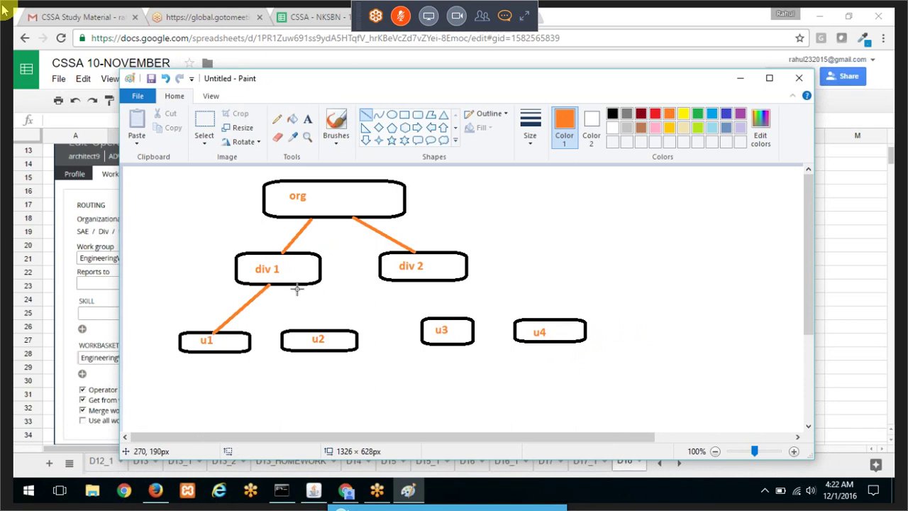
drag(287, 284, 321, 327)
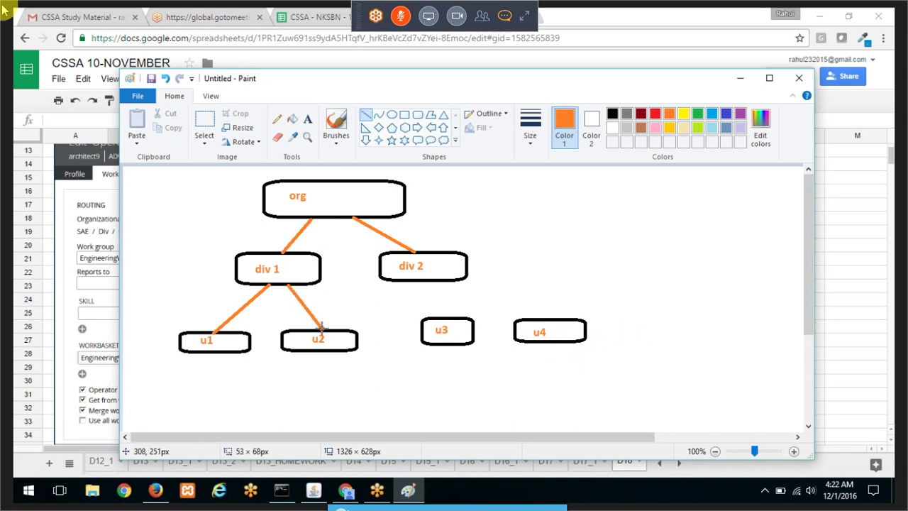
click(450, 286)
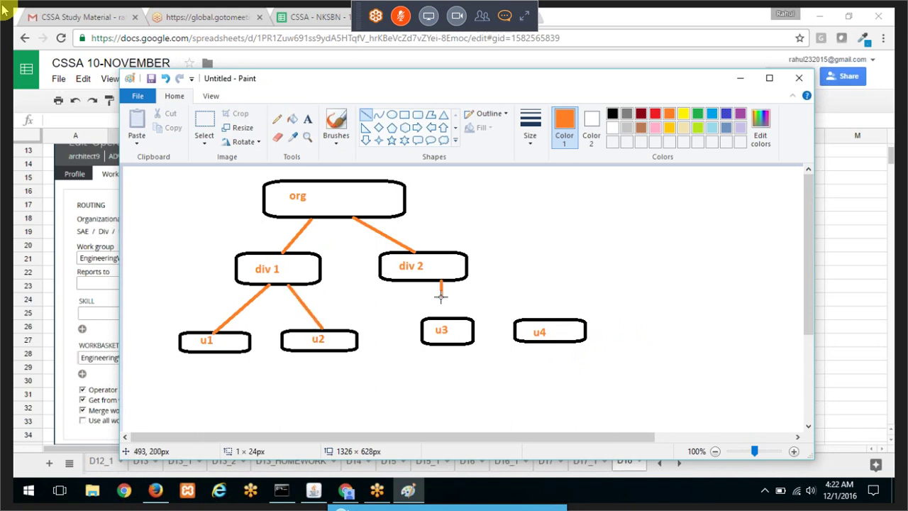
drag(440, 297, 437, 319)
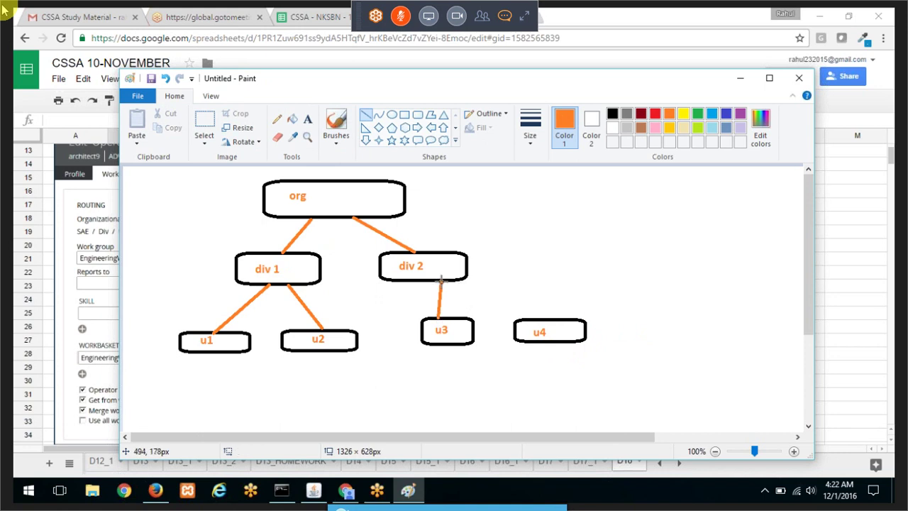
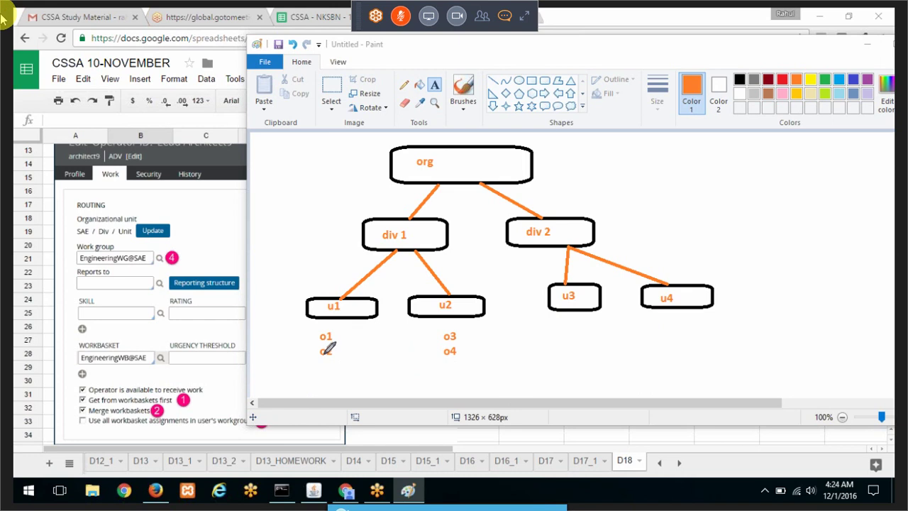
- Add o5 and o6 under u3, circle o2, o3 and o6, and draw a line from o2
mouse_move(325, 343)
mouse_down()
mouse_move(333, 357)
mouse_move(337, 343)
mouse_up()
mouse_move(463, 328)
mouse_down()
mouse_move(441, 332)
mouse_move(461, 336)
mouse_move(457, 324)
mouse_up()
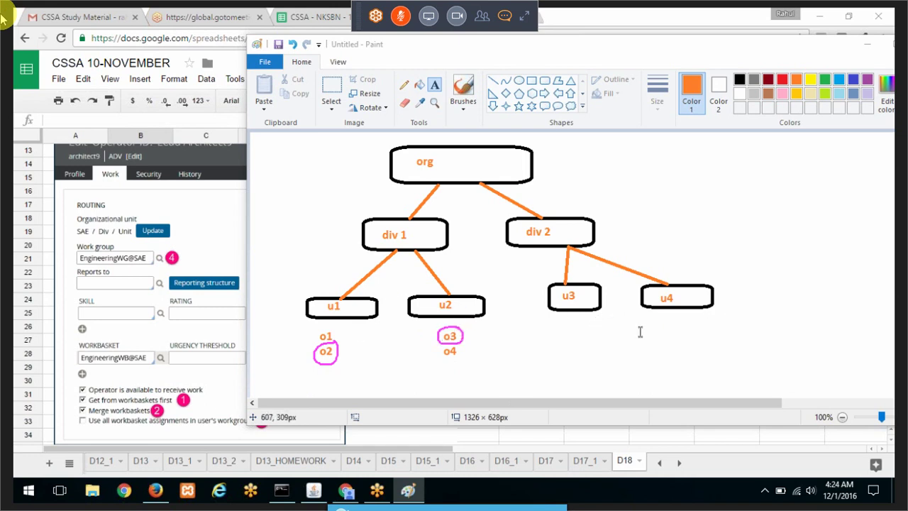
click(563, 338)
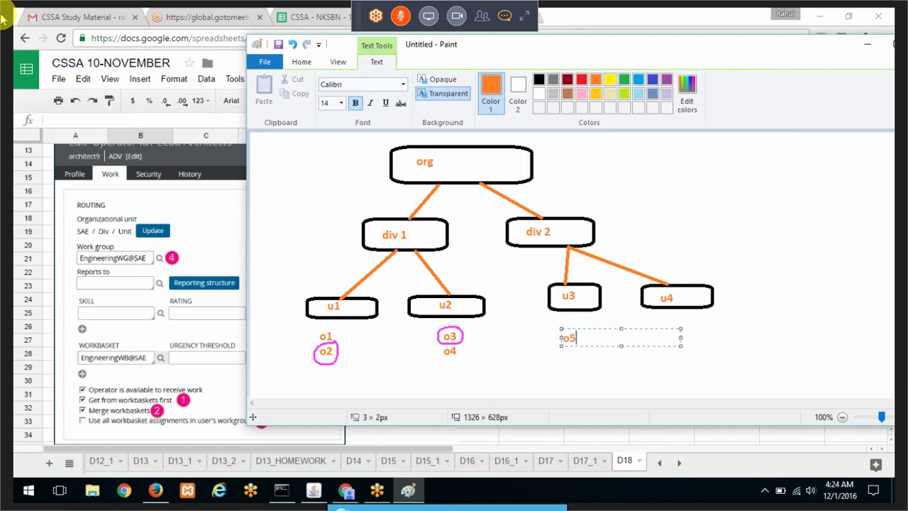
text(o5)
key(Return)
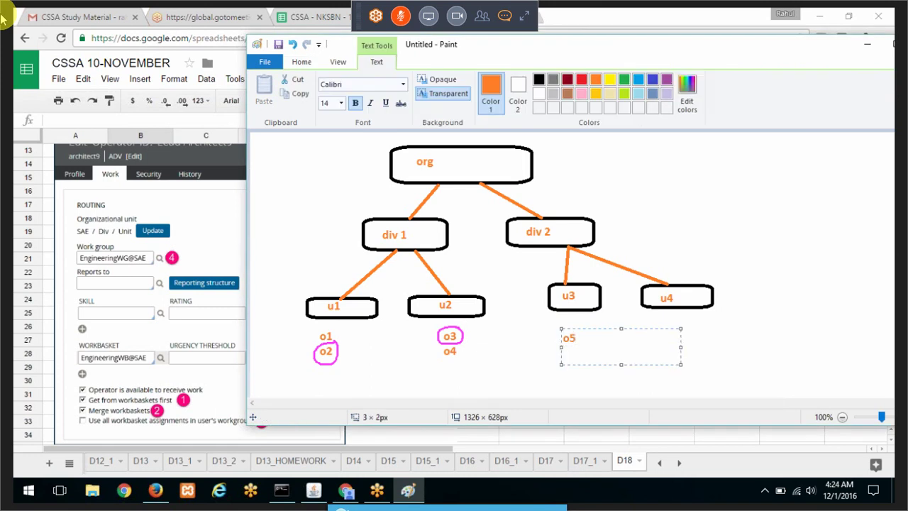
click(492, 336)
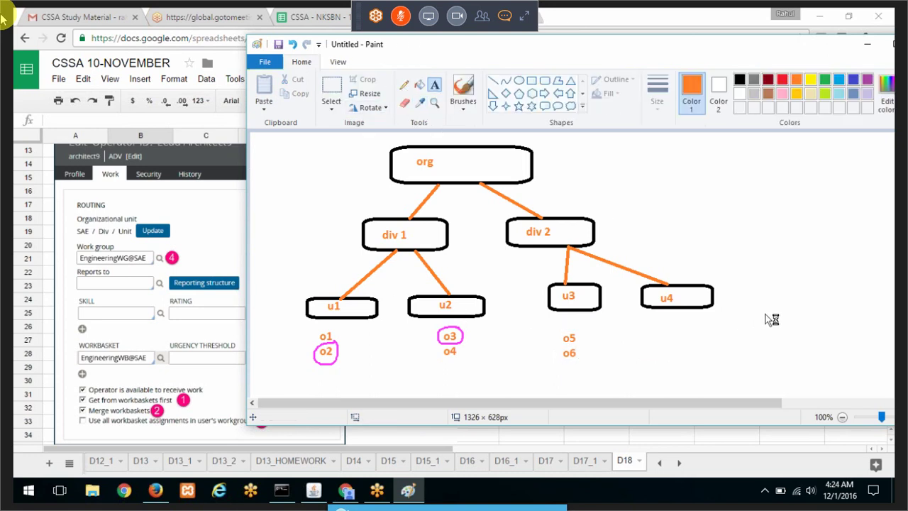
mouse_move(570, 341)
mouse_down()
mouse_move(584, 352)
mouse_move(571, 341)
mouse_up()
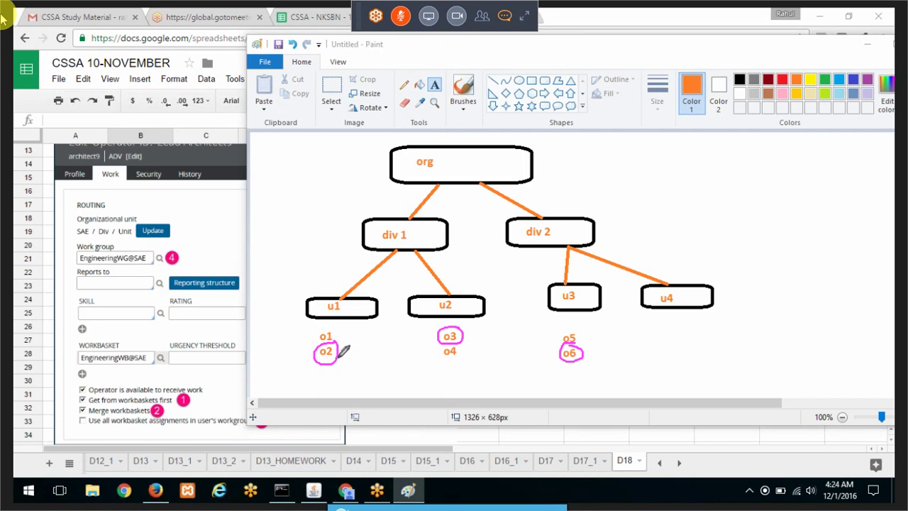
drag(338, 358, 417, 382)
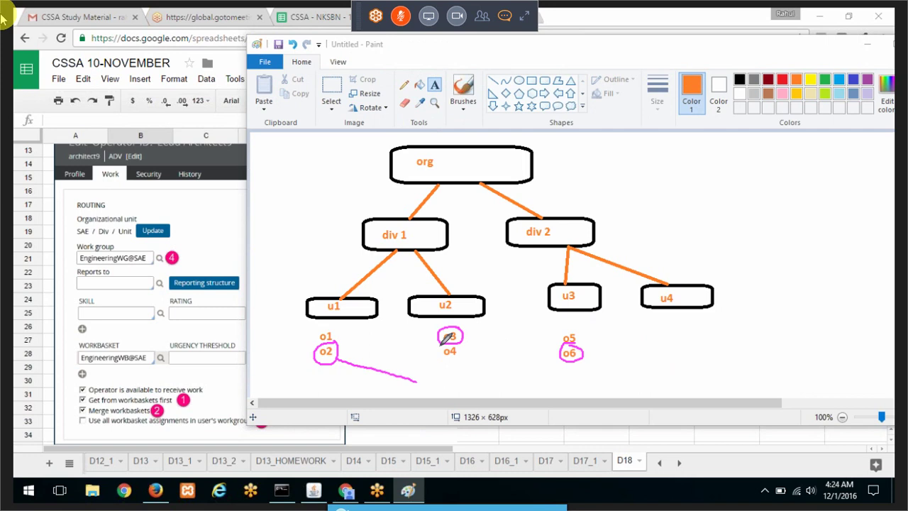
- Join the circled o3 and o6 to a shared junction and box it as WG
drag(447, 339, 417, 381)
mouse_move(561, 361)
mouse_down()
mouse_move(416, 383)
mouse_move(448, 402)
mouse_up()
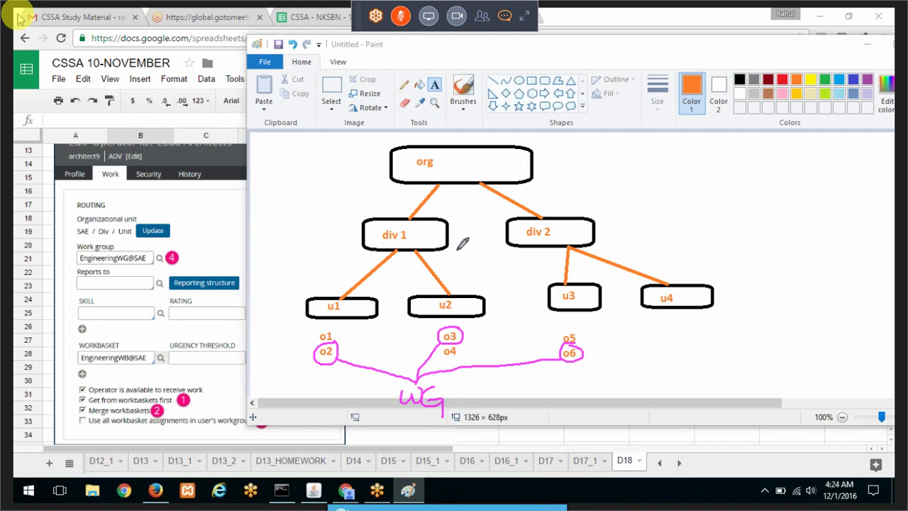
mouse_move(454, 380)
mouse_down()
mouse_move(383, 422)
mouse_move(472, 377)
mouse_move(461, 370)
mouse_up()
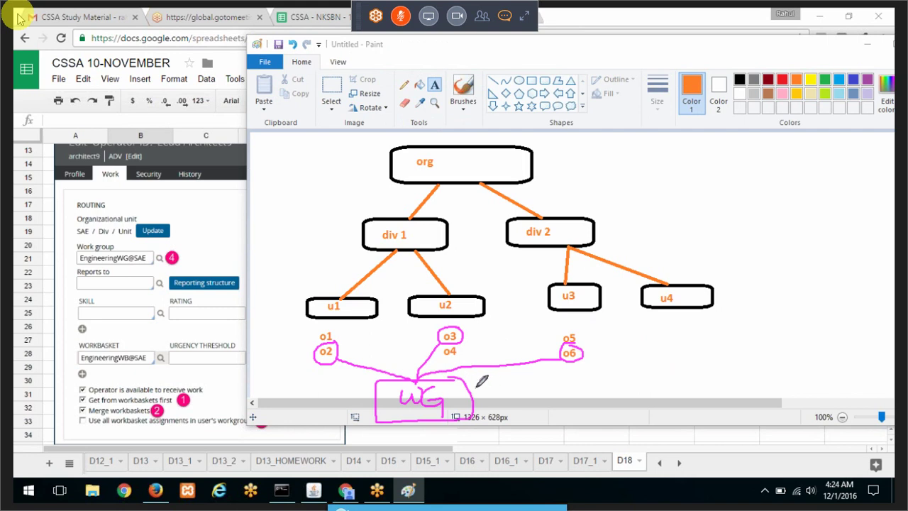
- Draw arrows from WG to Sup and WB, then clear the sketch and return to the notes sheet
mouse_move(470, 384)
mouse_down()
mouse_move(505, 384)
mouse_move(499, 388)
mouse_up()
mouse_move(520, 384)
mouse_down()
mouse_move(509, 395)
mouse_move(529, 388)
mouse_move(536, 409)
mouse_move(538, 401)
mouse_up()
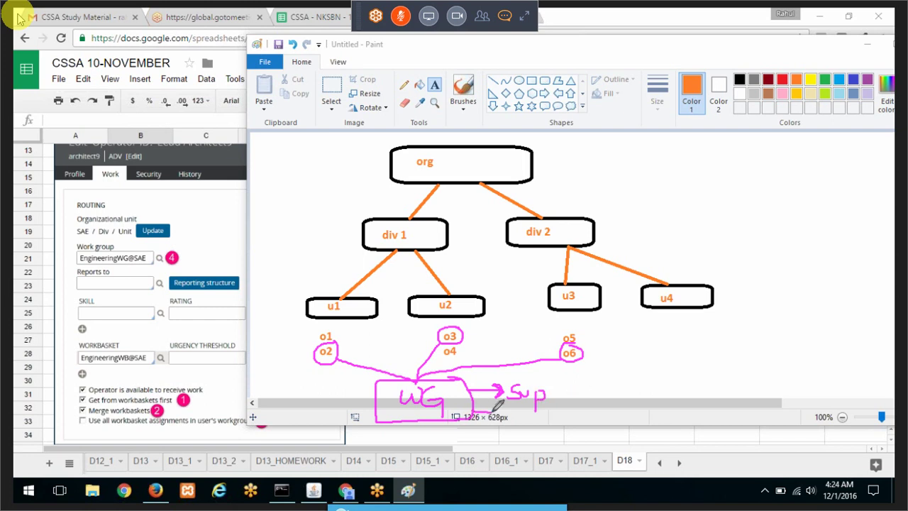
mouse_move(494, 413)
mouse_down()
mouse_move(530, 415)
mouse_move(551, 397)
mouse_move(549, 421)
mouse_up()
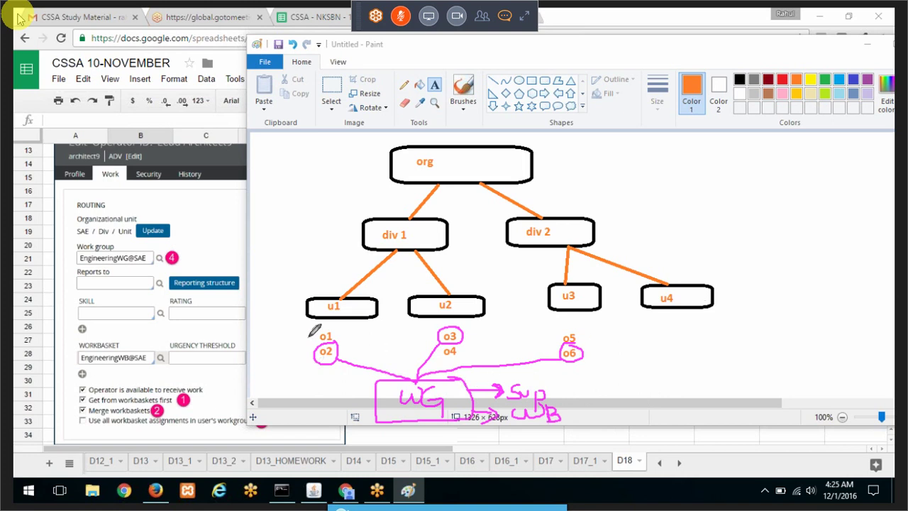
key(Escape)
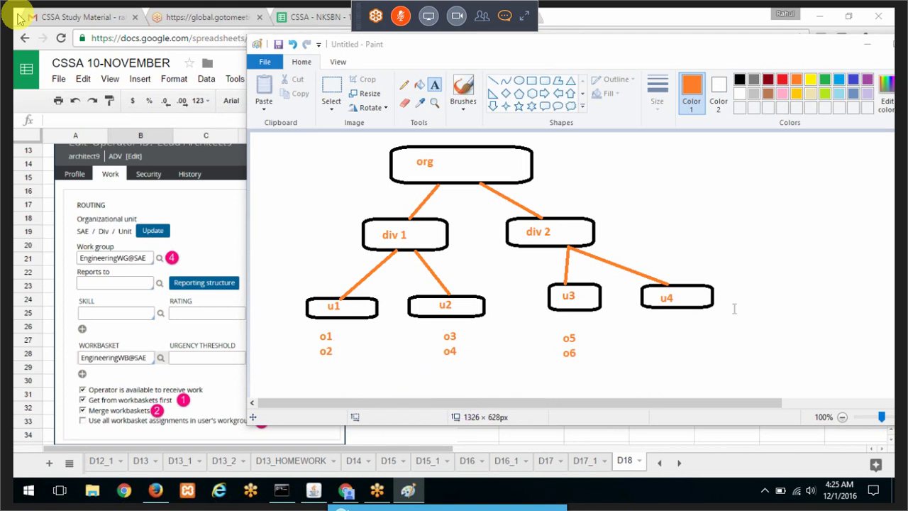
key(alt+Tab)
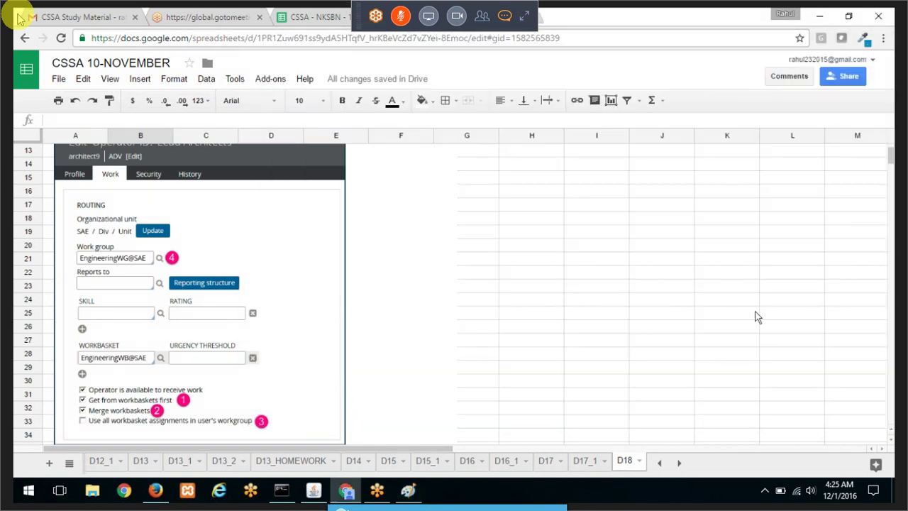
- Underline the use-all-workbasket-assignments option and circle the Work group field, then clear and switch to Pega
drag(96, 425, 261, 424)
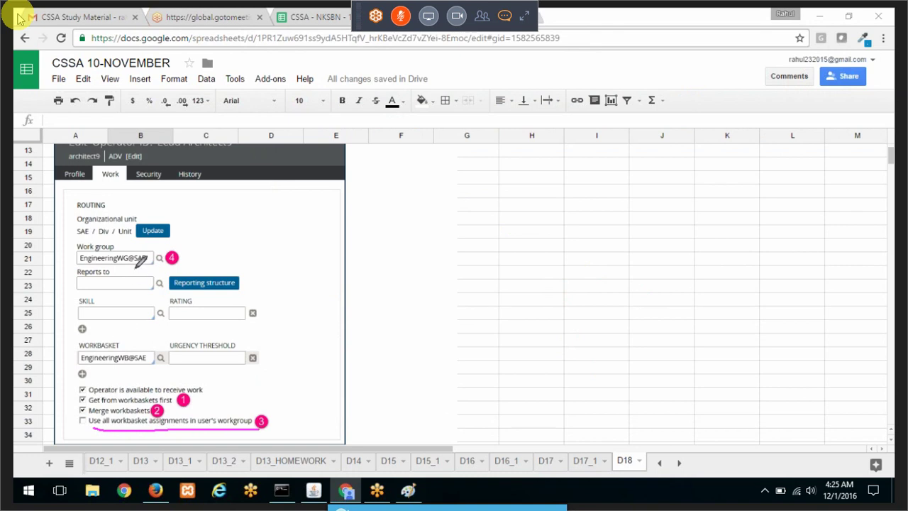
mouse_move(100, 239)
mouse_down()
mouse_move(74, 246)
mouse_move(121, 268)
mouse_move(160, 262)
mouse_move(153, 242)
mouse_move(101, 236)
mouse_up()
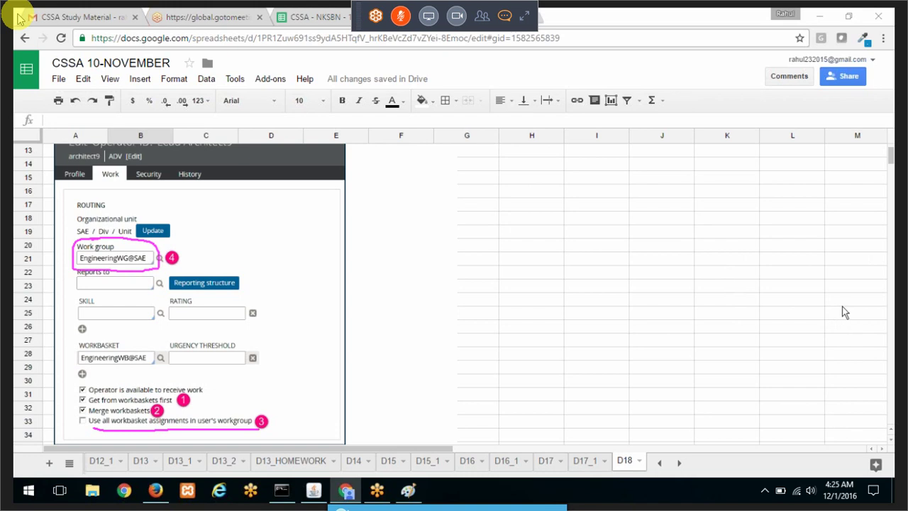
key(Escape)
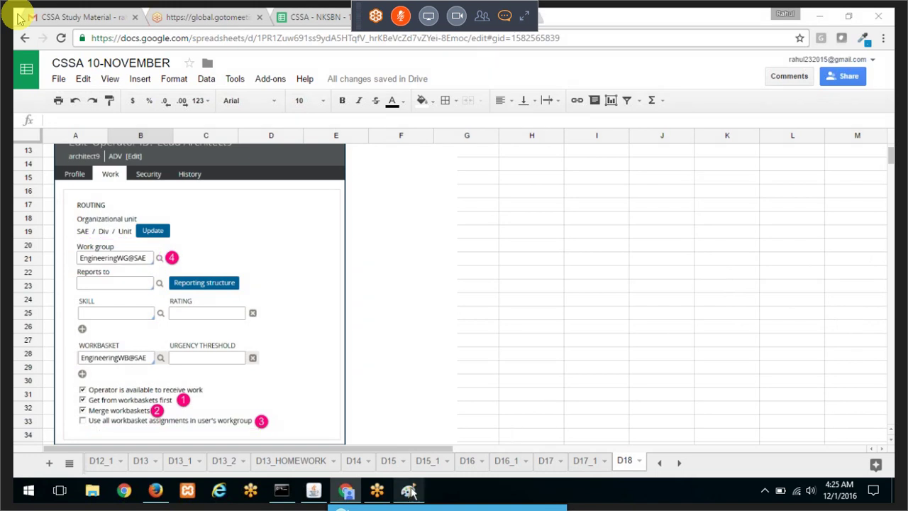
click(156, 490)
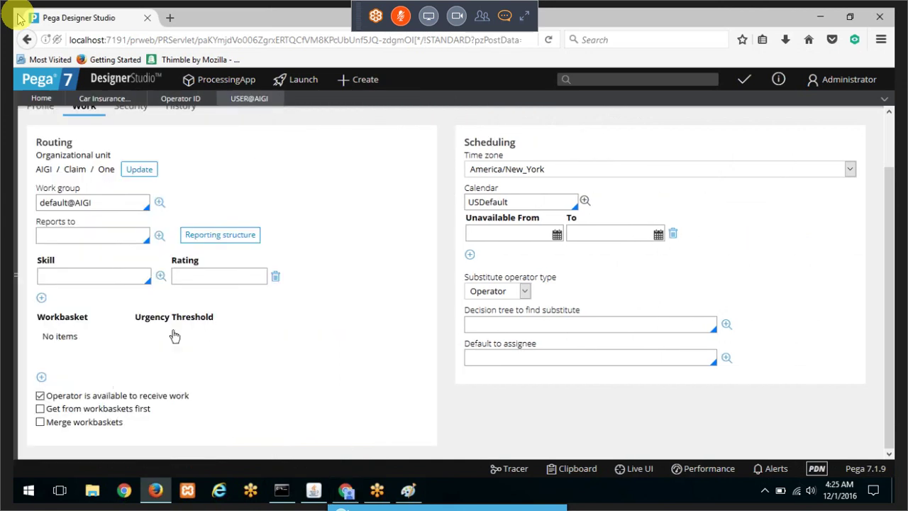
- Scroll the User operator's Work tab to the top, then return to the notes at row 1
scroll(174, 336, up, 2)
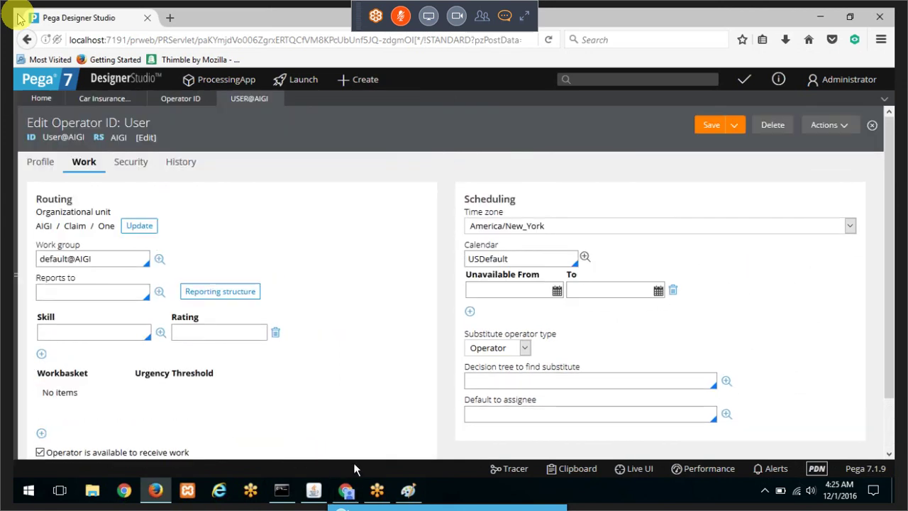
click(345, 490)
scroll(333, 273, up, 5)
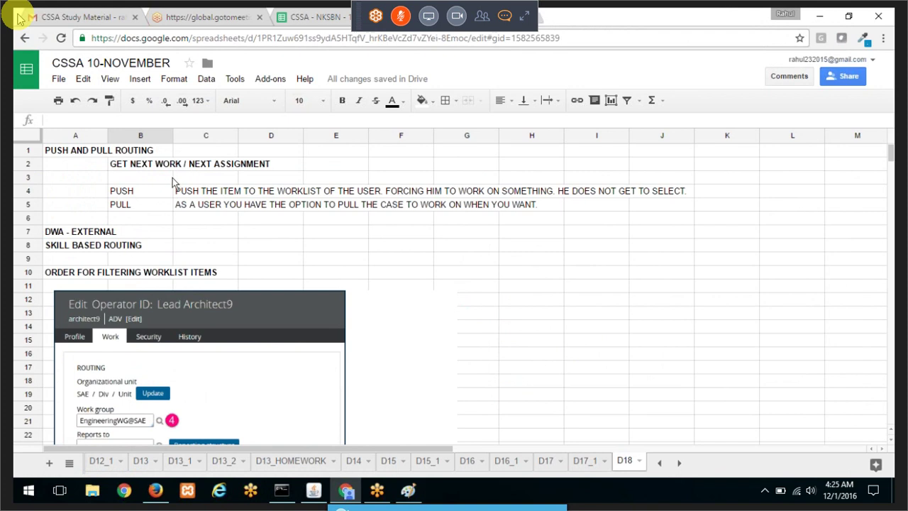
- Set the PUSH AND PULL ROUTING heading in A1 to font size 18, then switch to Pega
click(93, 153)
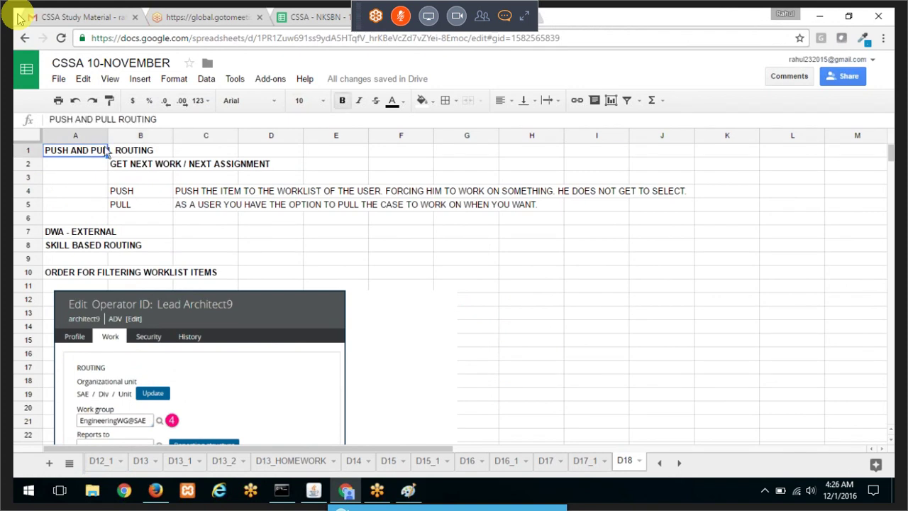
click(325, 101)
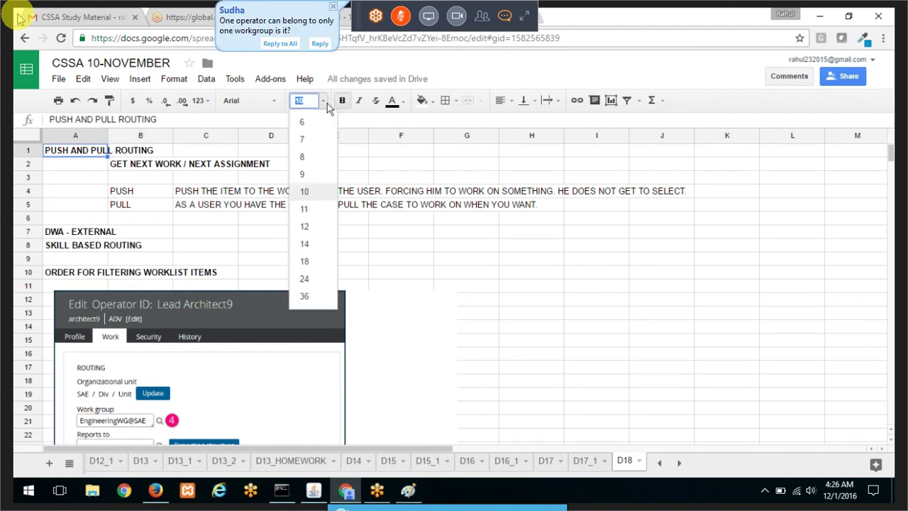
click(316, 261)
click(155, 186)
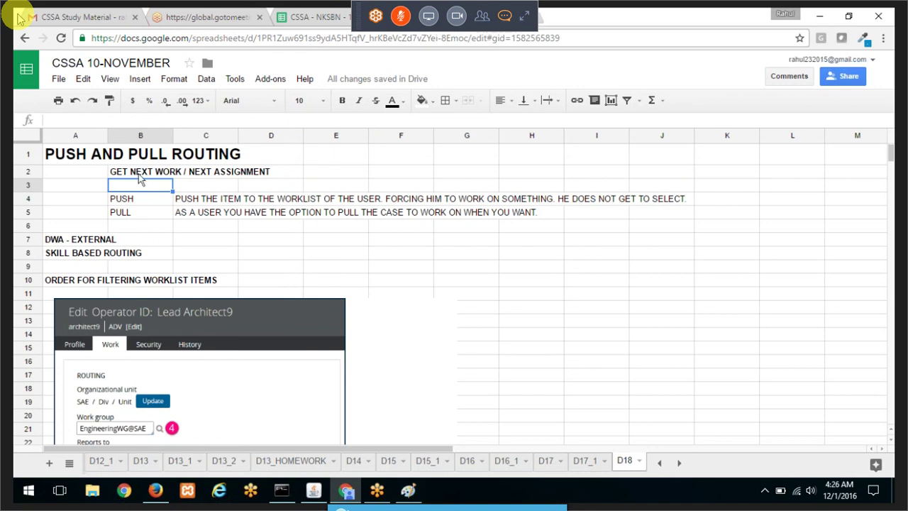
click(137, 175)
click(90, 177)
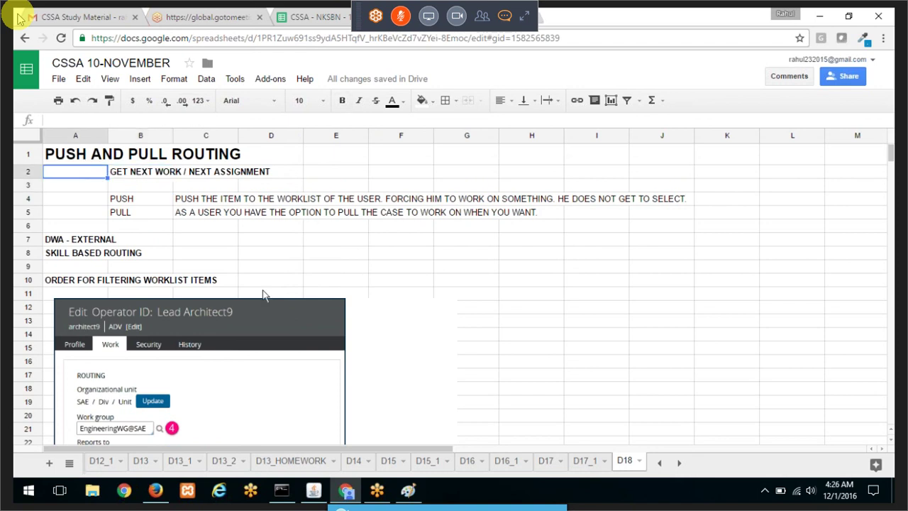
click(147, 493)
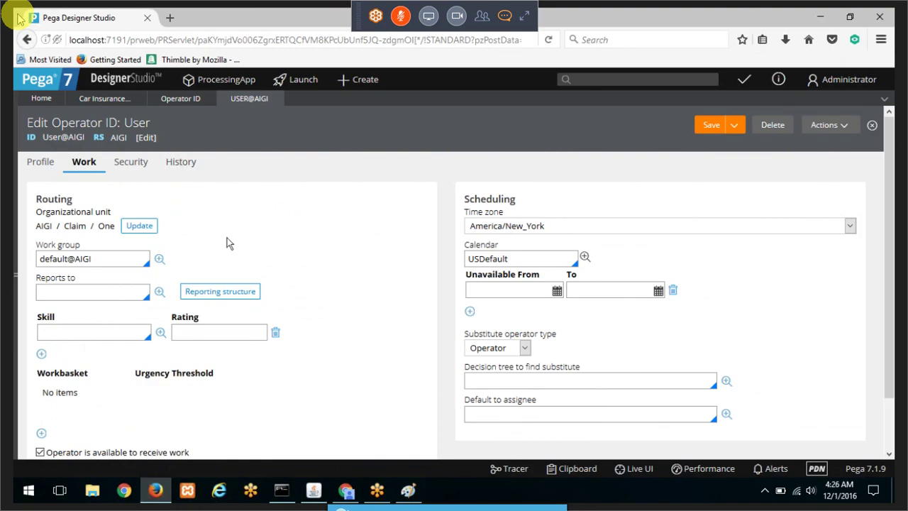
- Launch and close the Manager portal, then launch the User portal and maximize it
scroll(227, 241, down, 2)
click(309, 82)
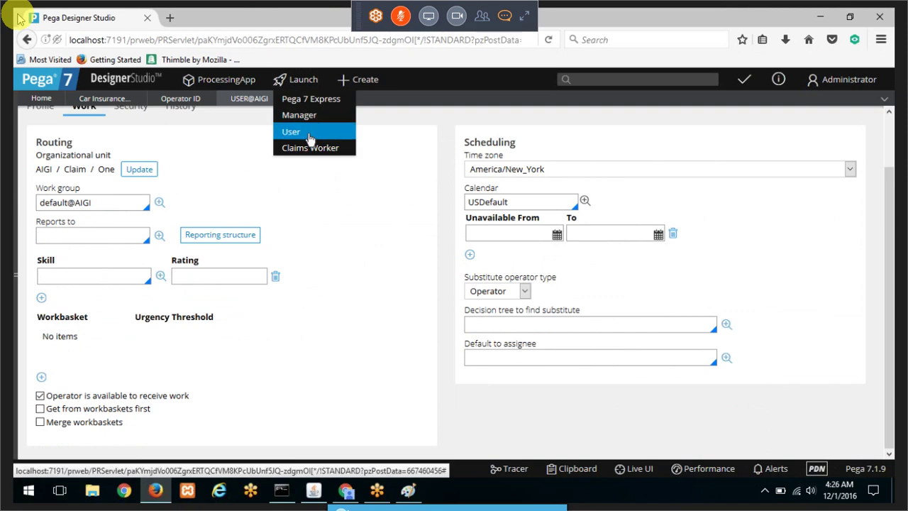
click(301, 115)
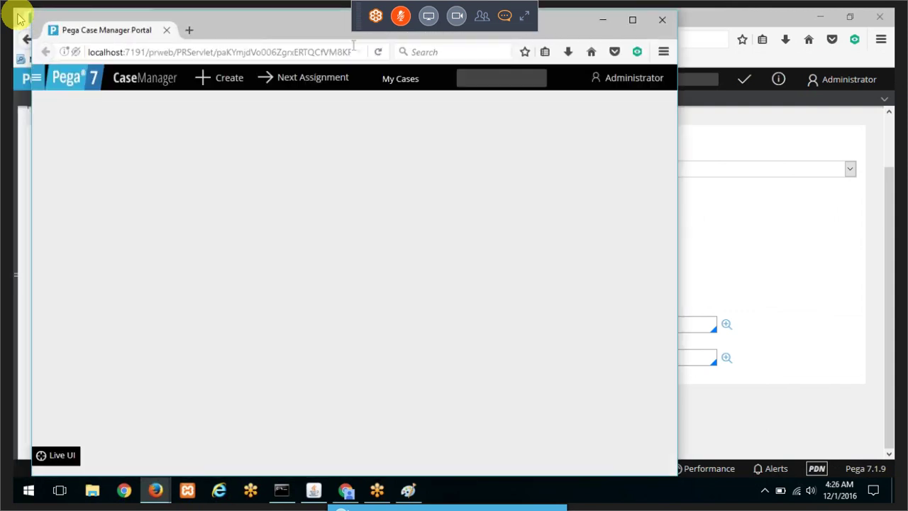
click(671, 21)
mouse_move(311, 78)
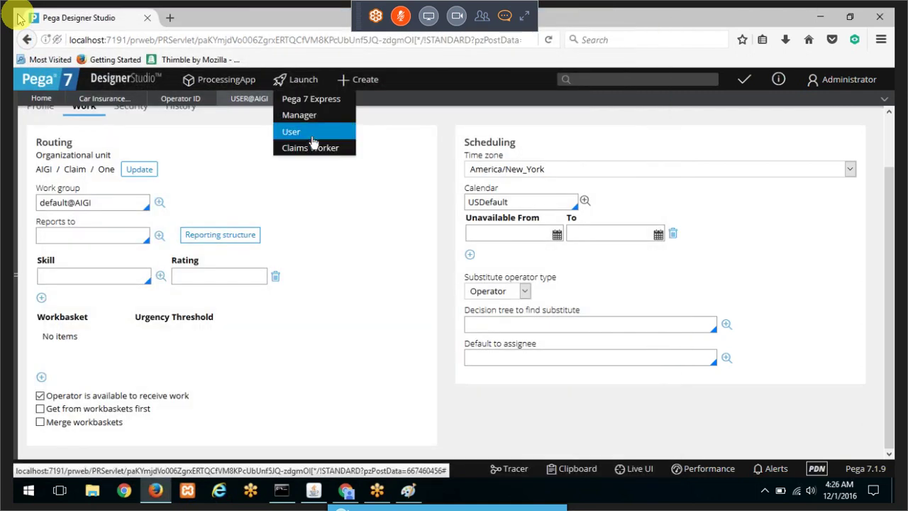
click(311, 133)
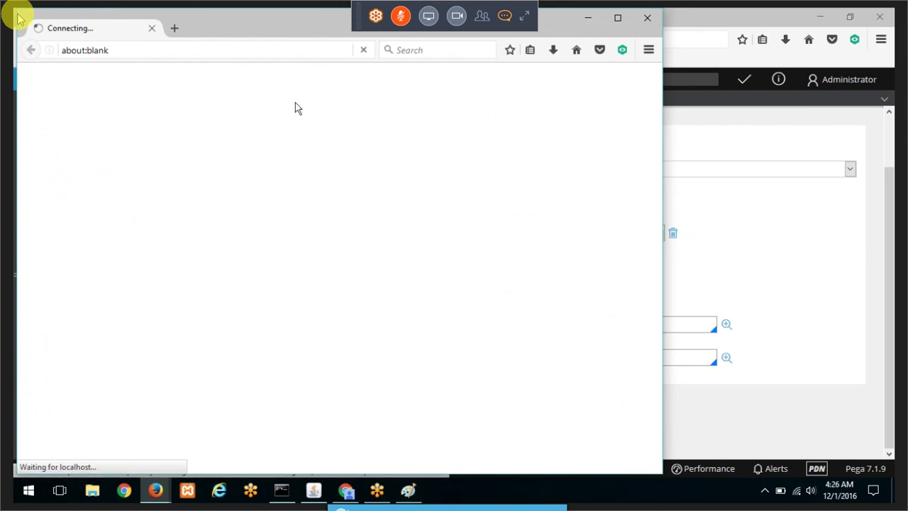
double_click(296, 19)
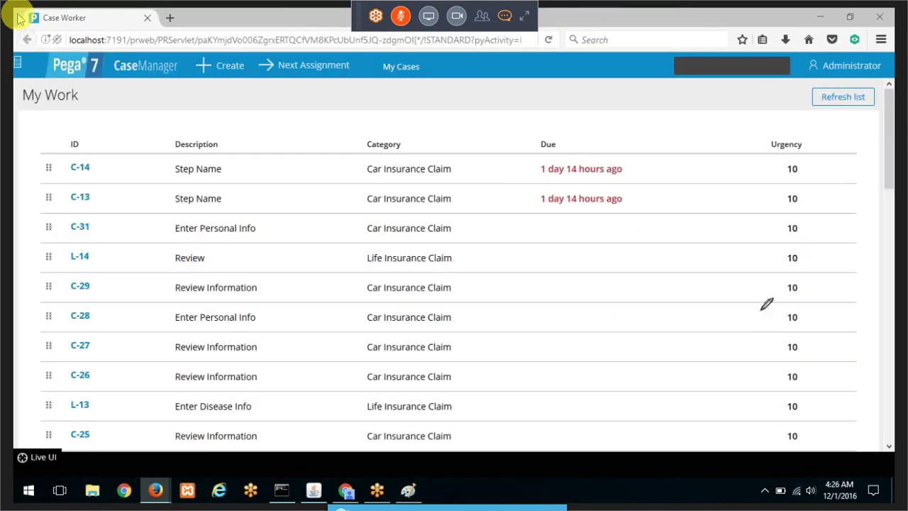
- On the My Work list, circle Next Assignment and box the Due column with an arrow, then clear
mouse_move(255, 79)
mouse_down()
mouse_move(383, 75)
mouse_move(339, 44)
mouse_move(264, 44)
mouse_move(254, 81)
mouse_up()
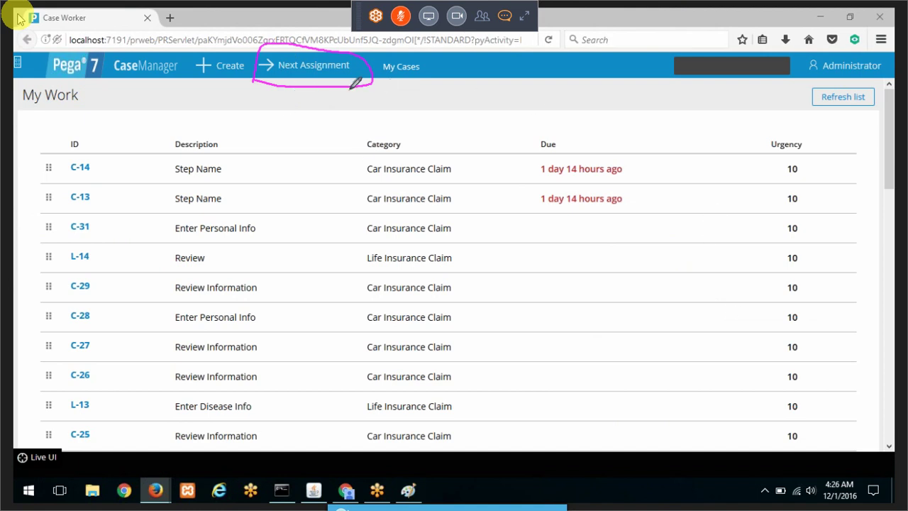
mouse_move(500, 93)
mouse_down()
mouse_move(465, 93)
mouse_move(421, 128)
mouse_move(546, 161)
mouse_move(531, 85)
mouse_move(490, 87)
mouse_up()
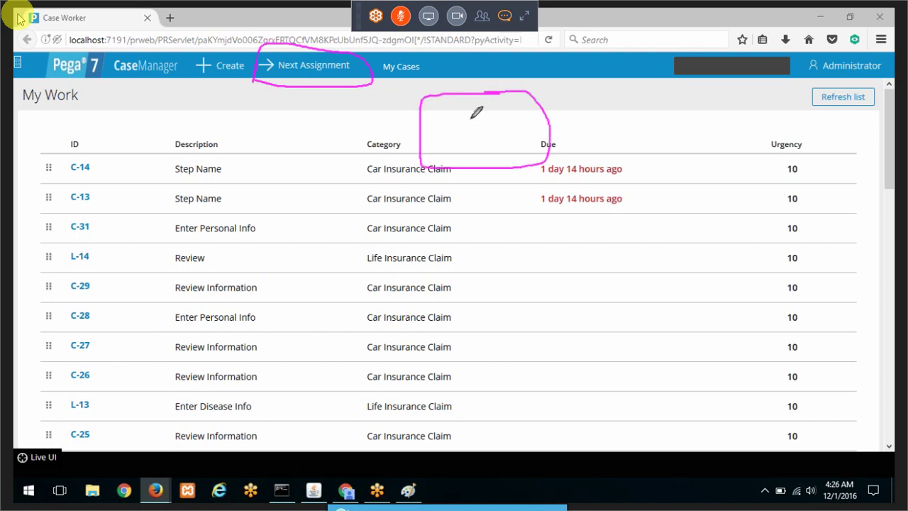
mouse_move(430, 108)
mouse_down()
mouse_move(466, 108)
mouse_move(452, 154)
mouse_up()
mouse_move(417, 129)
mouse_down()
mouse_move(309, 129)
mouse_move(339, 125)
mouse_up()
drag(309, 130, 338, 134)
mouse_move(240, 124)
mouse_down()
mouse_move(240, 137)
mouse_move(290, 134)
mouse_move(292, 117)
mouse_up()
click(238, 117)
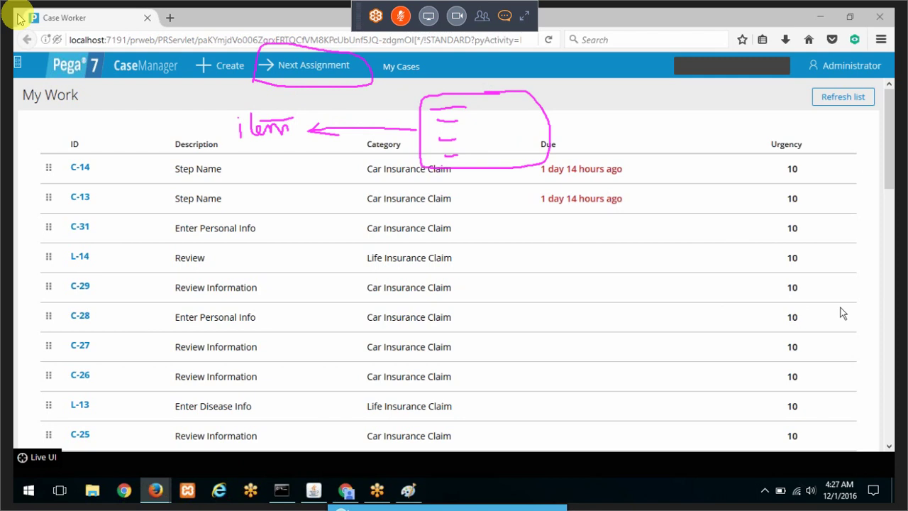
key(Escape)
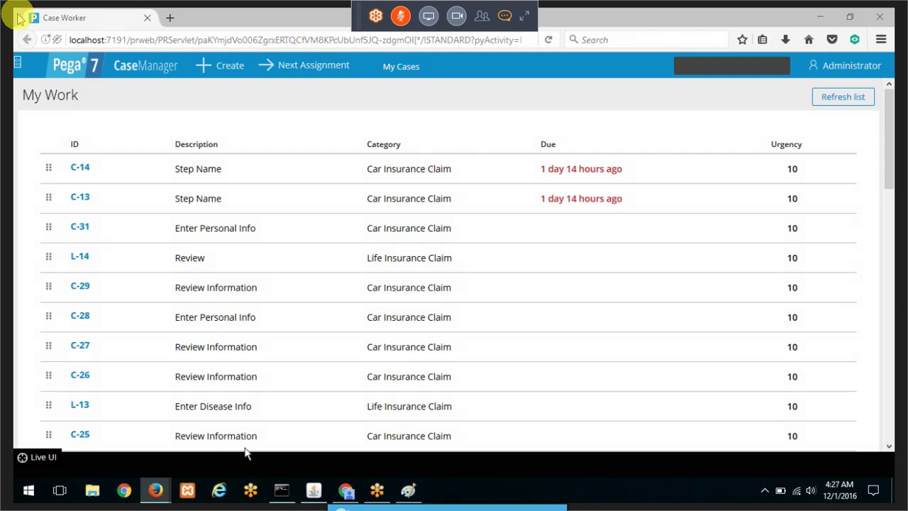
click(345, 494)
- Replace C5's final full stop with 'BY CLICKING ON THE WORKBASKET DIRECTLY OR USING THE GET NEXT WORK'
scroll(287, 289, down, 4)
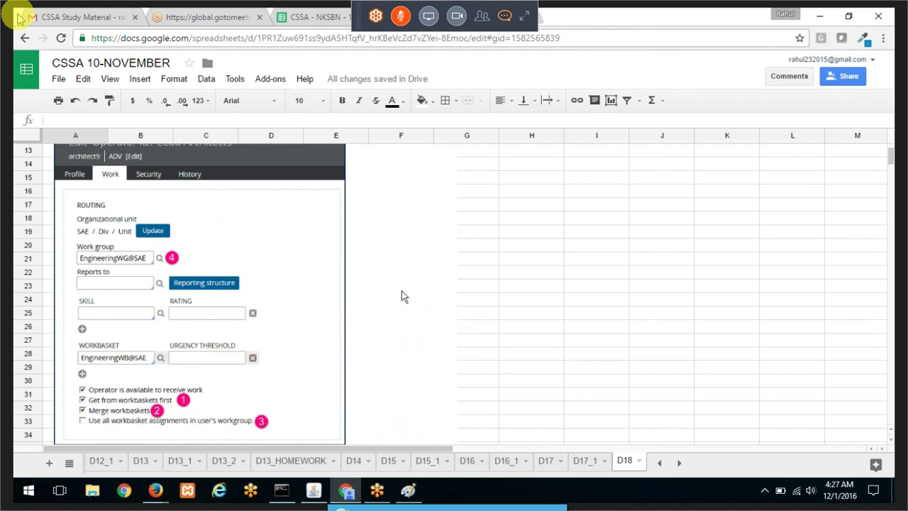
scroll(401, 297, up, 5)
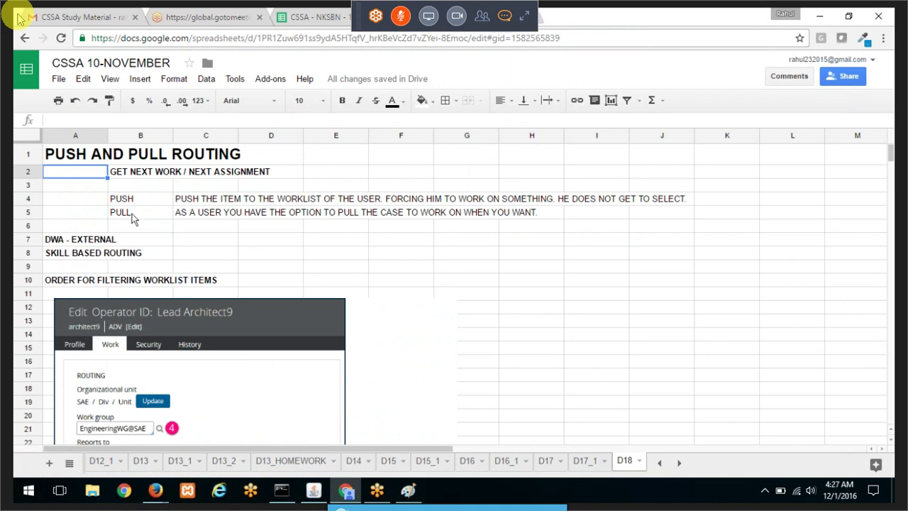
click(132, 214)
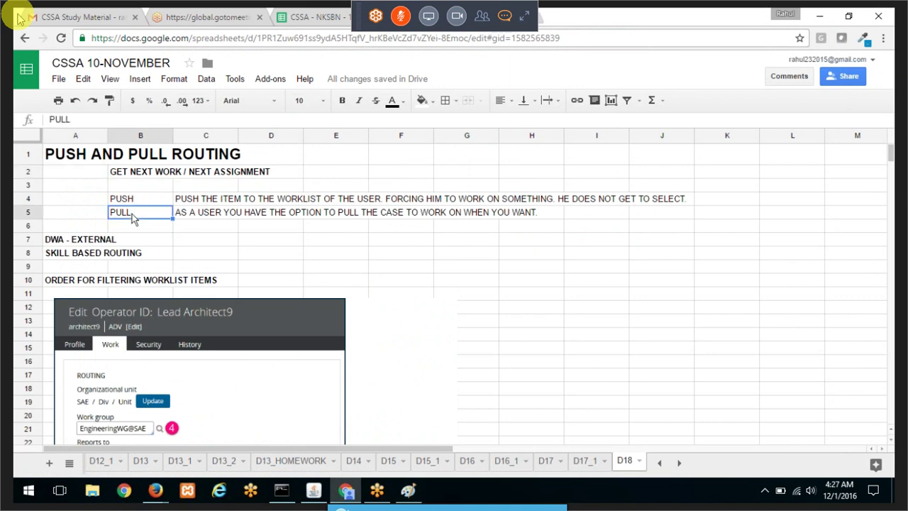
click(189, 217)
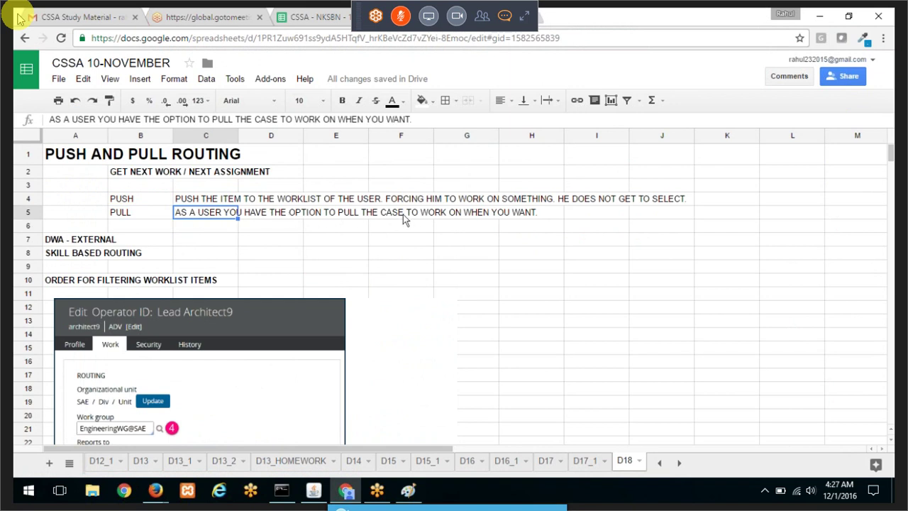
click(430, 119)
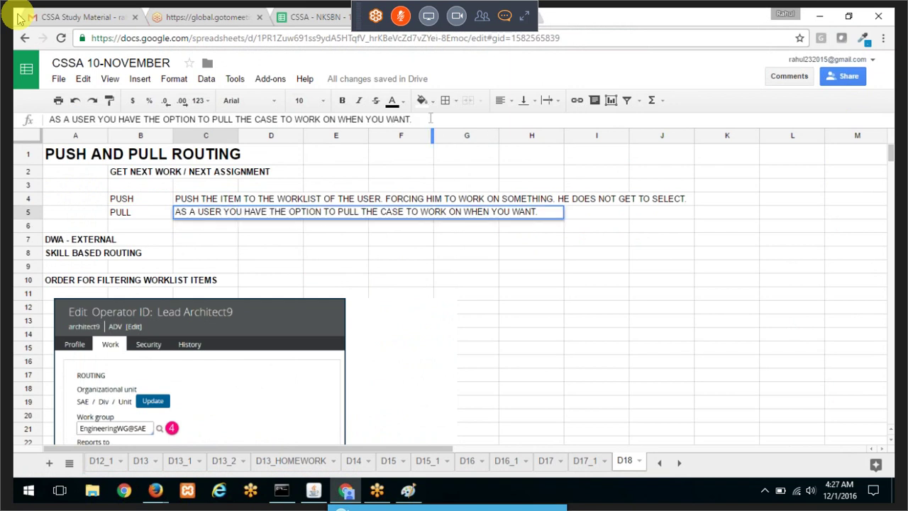
key(BackSpace)
text(BY CL)
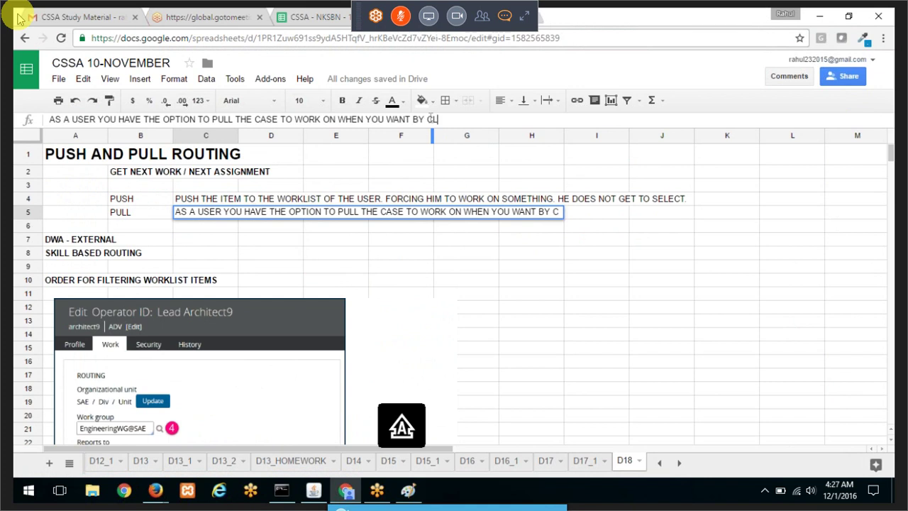
text(ICKING ON )
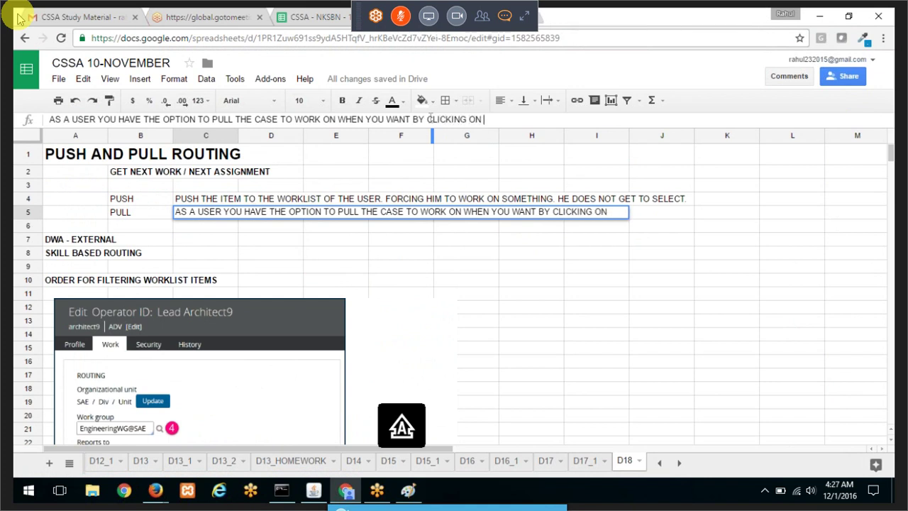
text(THE WORKBASKE)
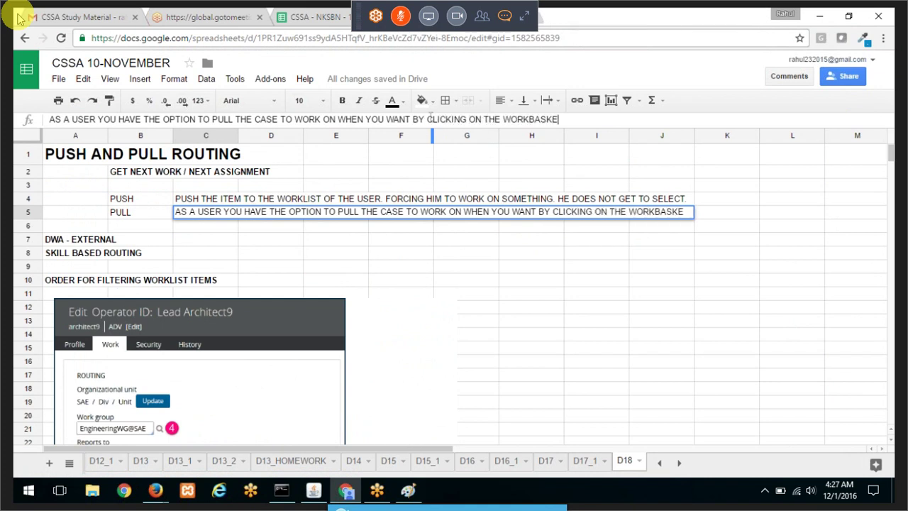
text(T DIRECTLY )
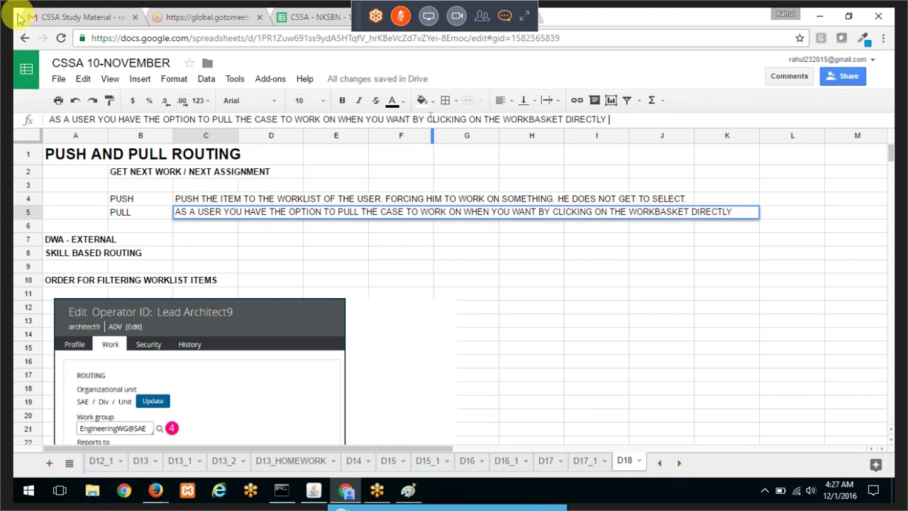
text(OR USING)
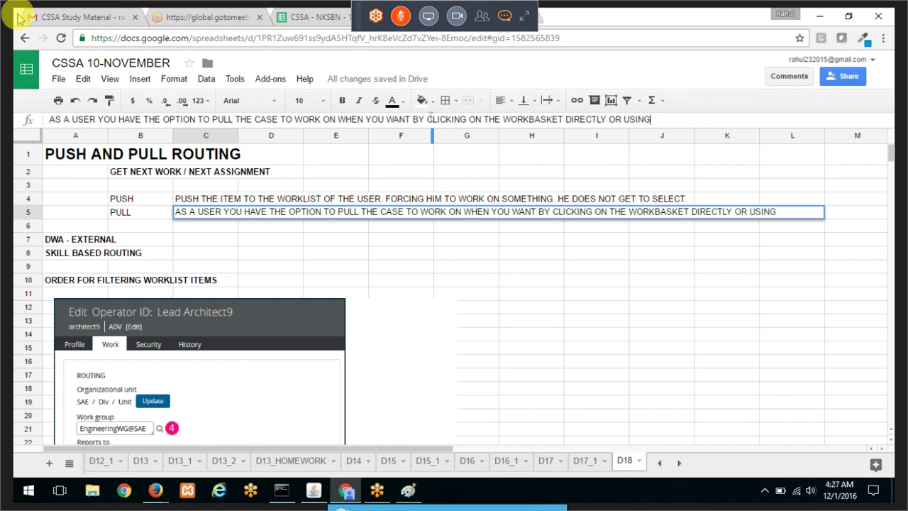
text( THE GET NEXT WORK)
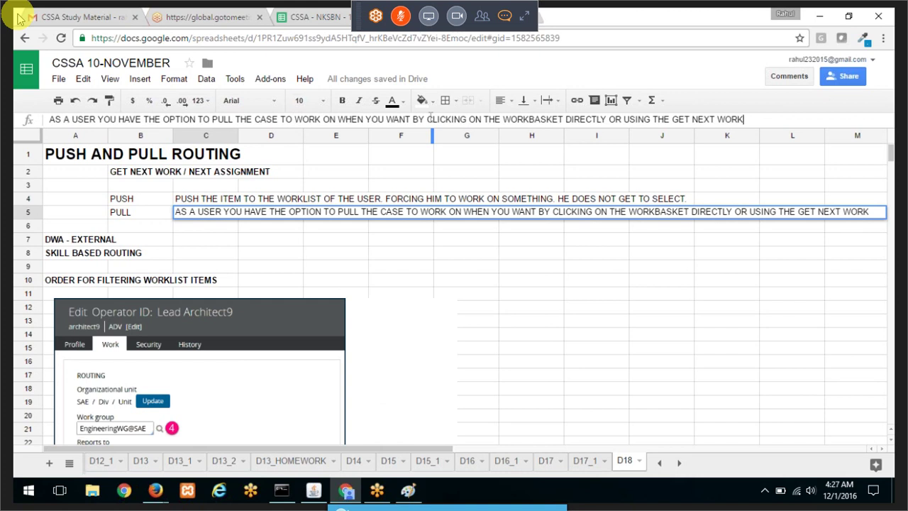
key(Return)
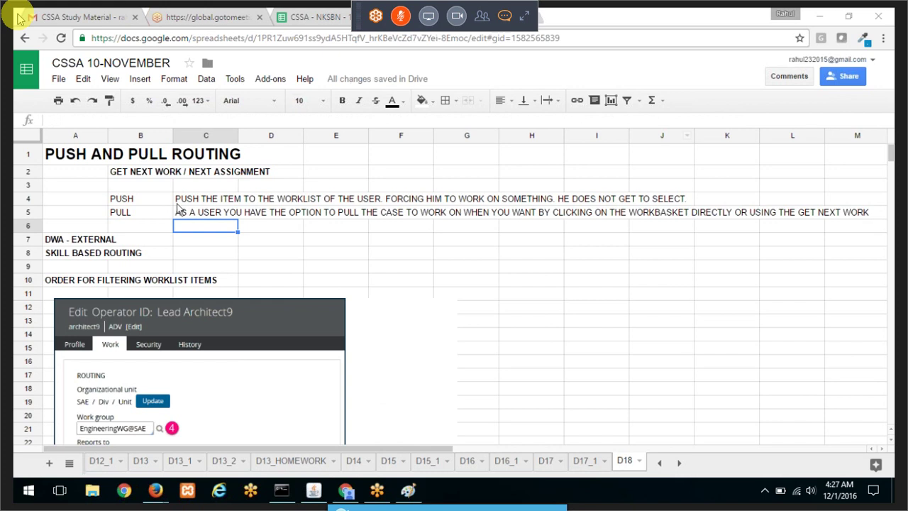
click(129, 203)
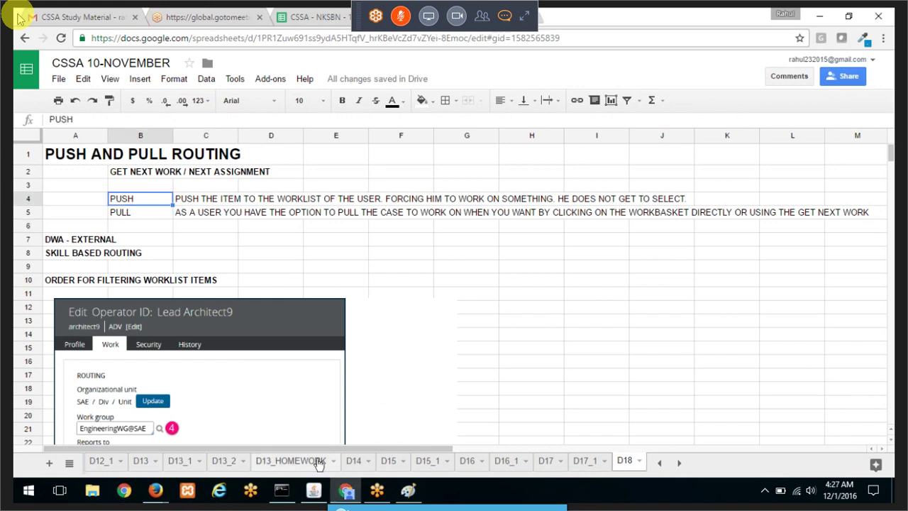
click(156, 490)
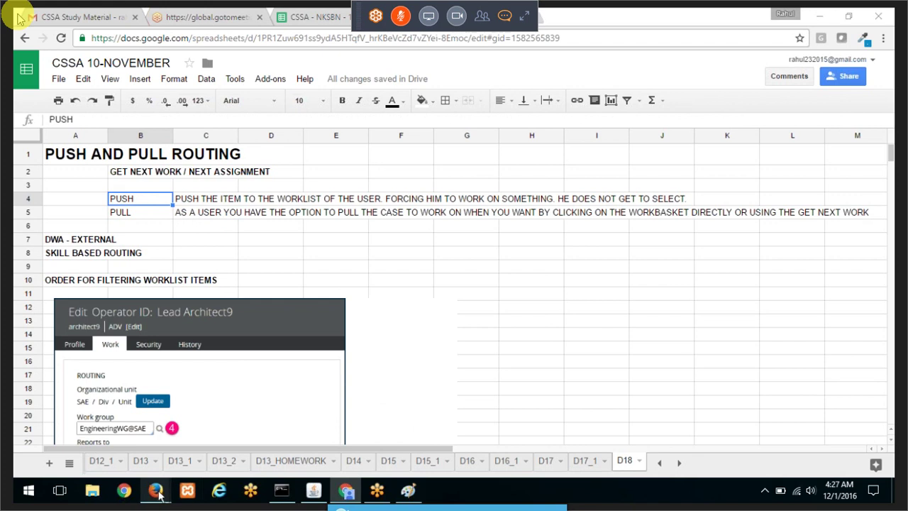
- From the Car Insurance Claim case type, open the process of the Investigate Claim step
click(96, 426)
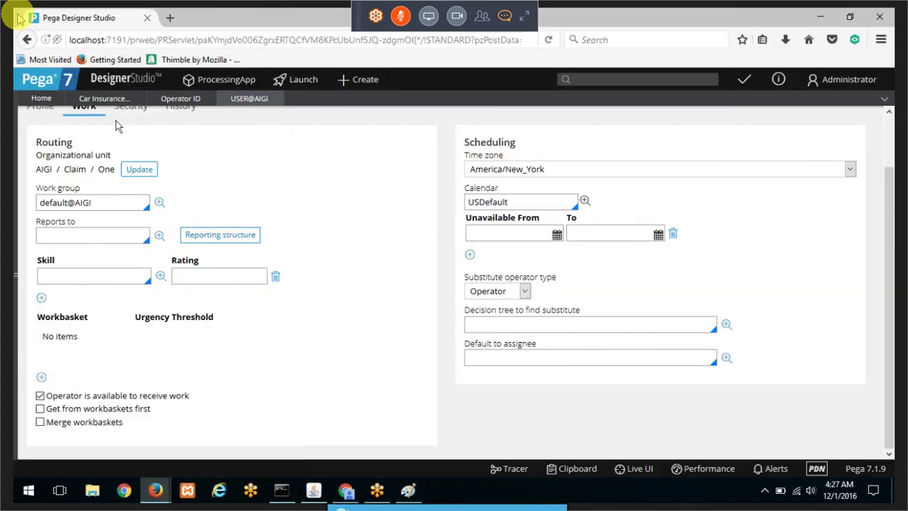
click(104, 98)
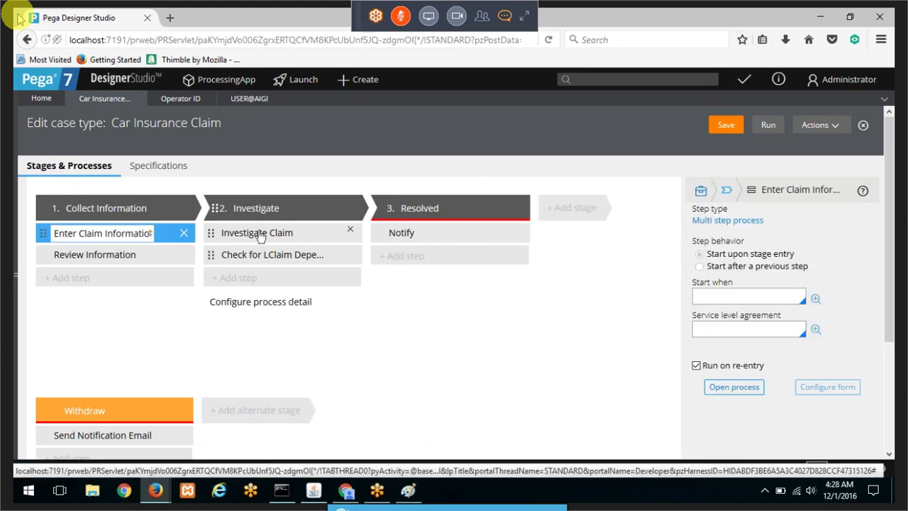
click(258, 234)
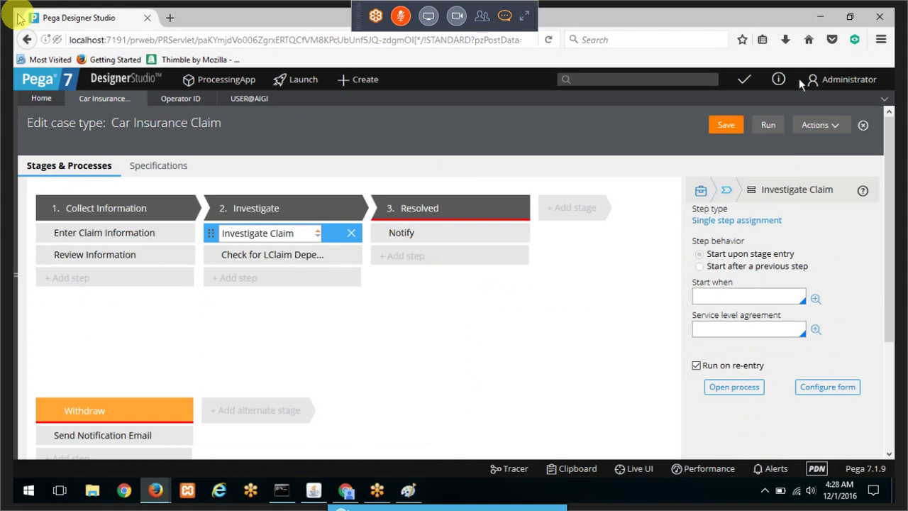
click(733, 387)
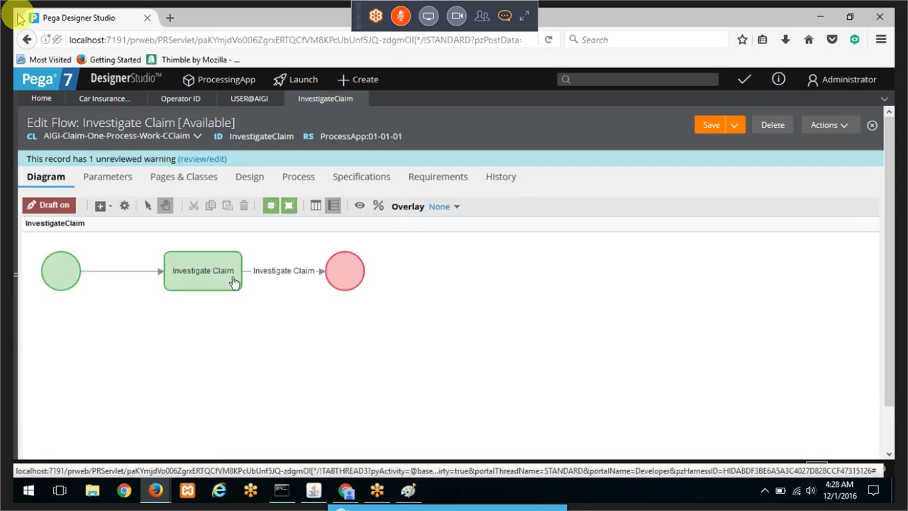
- Open the Investigate Claim assignment's properties and try routing it to an Operator
click(204, 270)
double_click(205, 272)
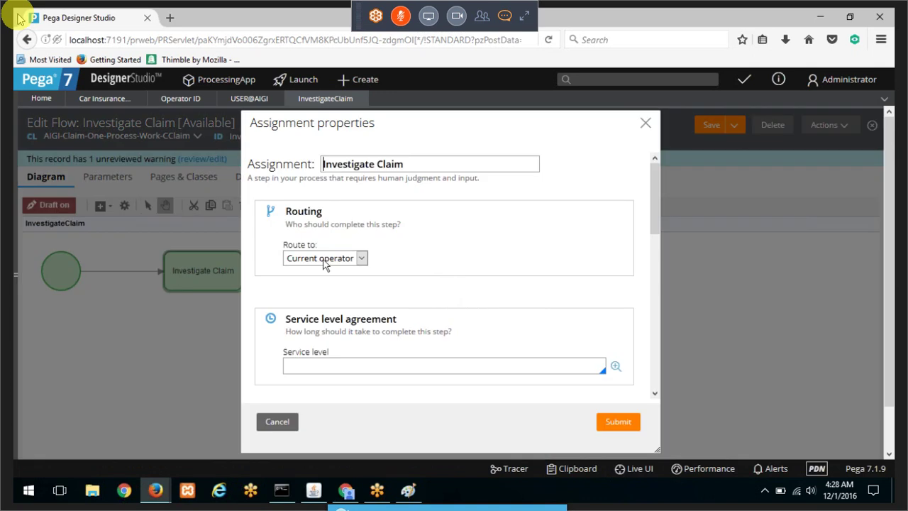
click(323, 259)
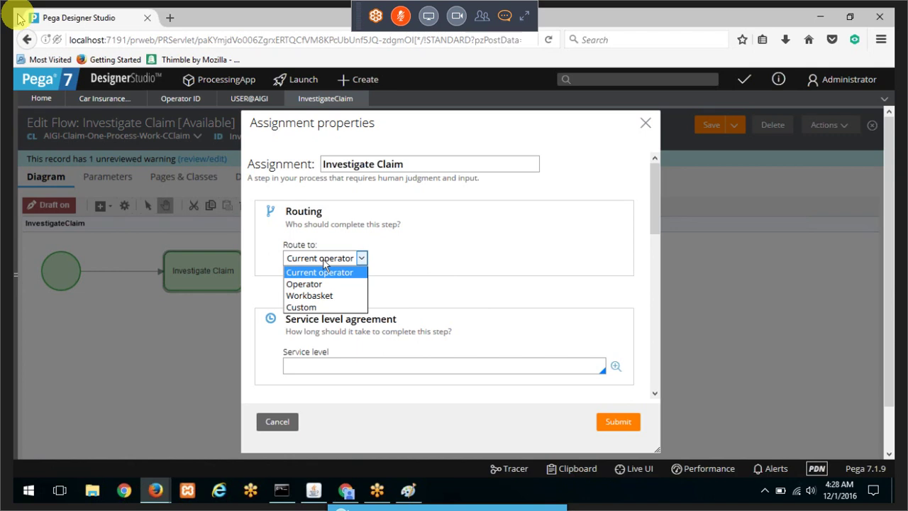
click(315, 284)
click(325, 283)
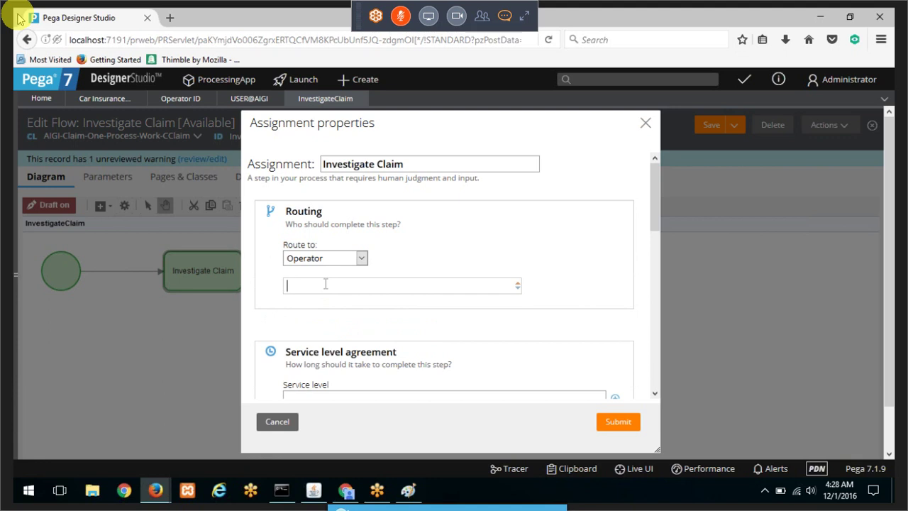
click(325, 283)
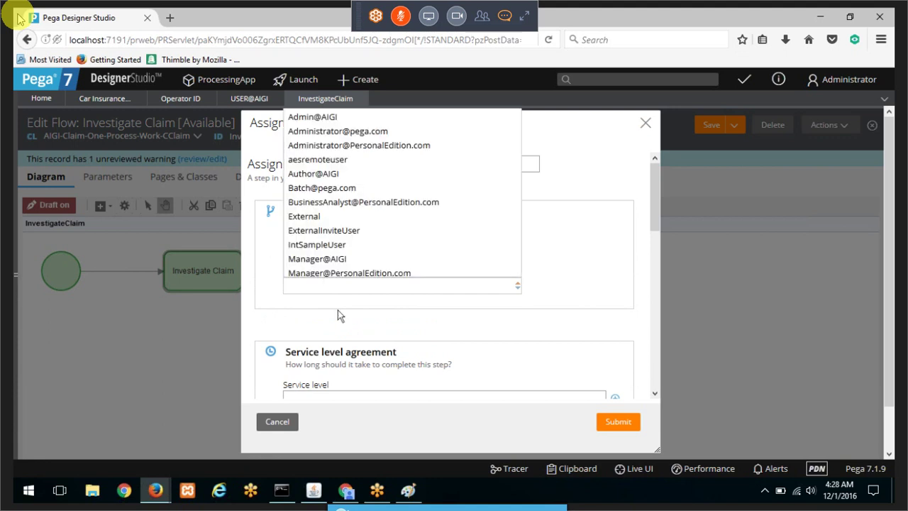
click(338, 307)
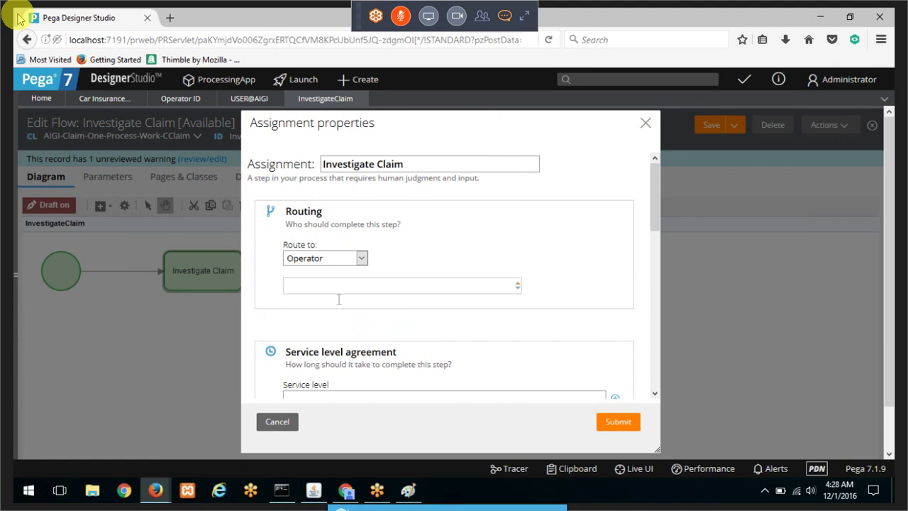
- Change the assignment's Route to setting from Operator to Workbasket
click(348, 259)
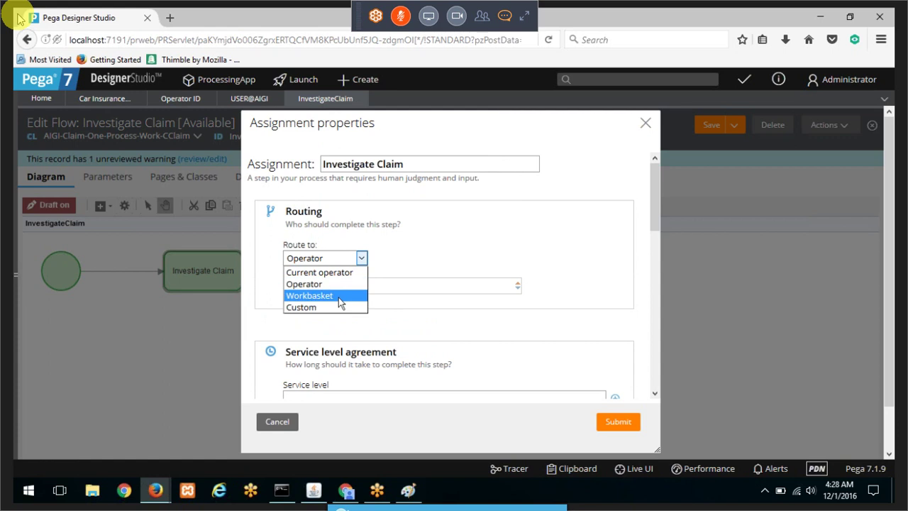
click(339, 296)
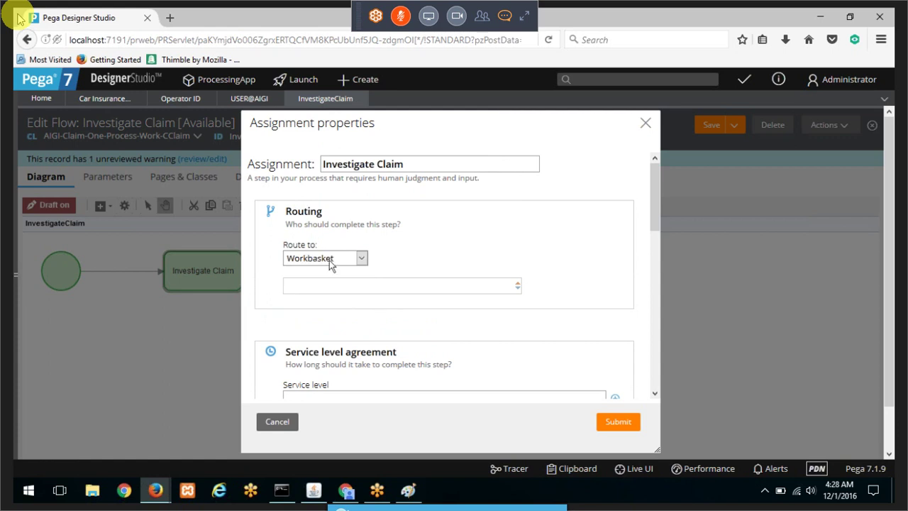
click(330, 259)
- Route the Investigate Claim assignment as Custom with assignment type WorkList, ready to pick a router
click(326, 306)
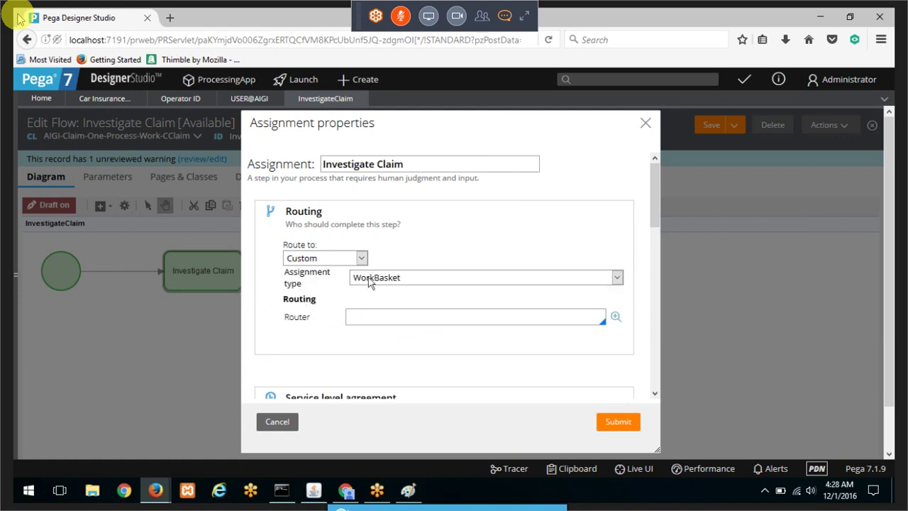
click(370, 279)
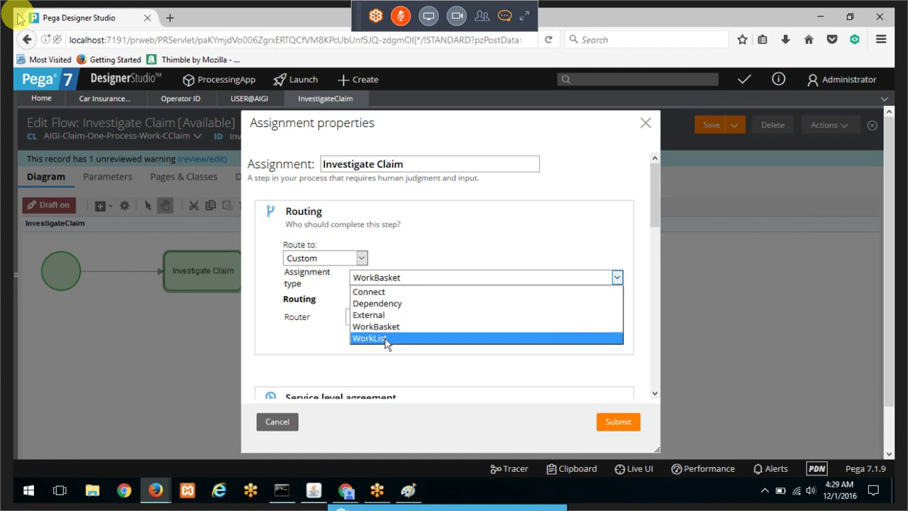
click(386, 340)
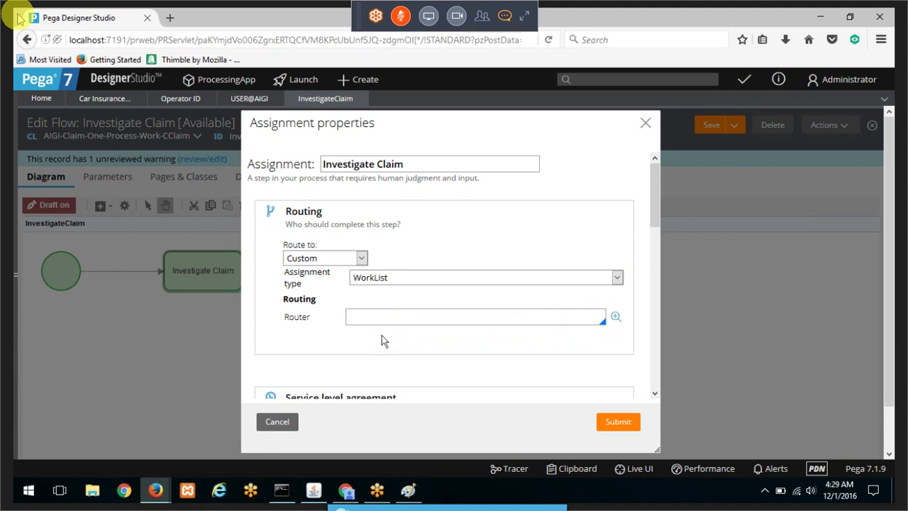
click(368, 314)
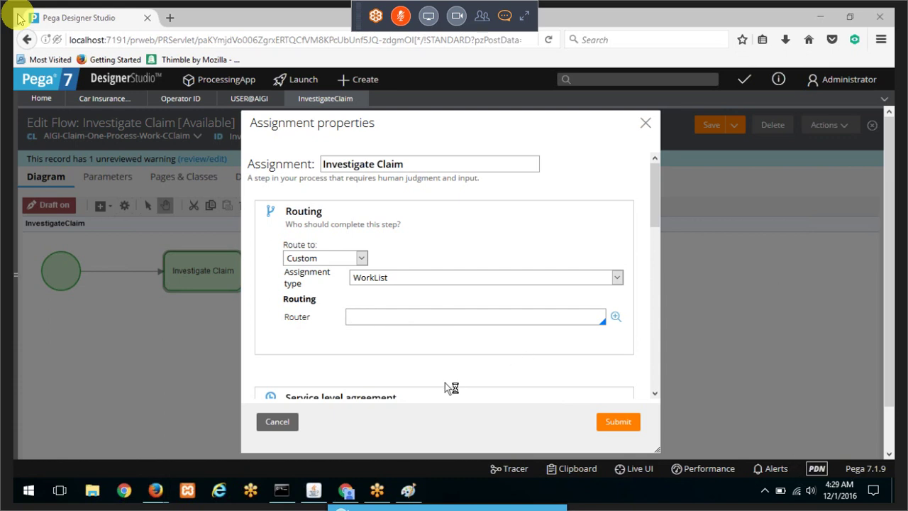
- Append 'GENERALLY CONFIGURED ON ASSIGNMENT SHAPE' to the PUSH note in cell C4 of the CSSA notes
click(343, 492)
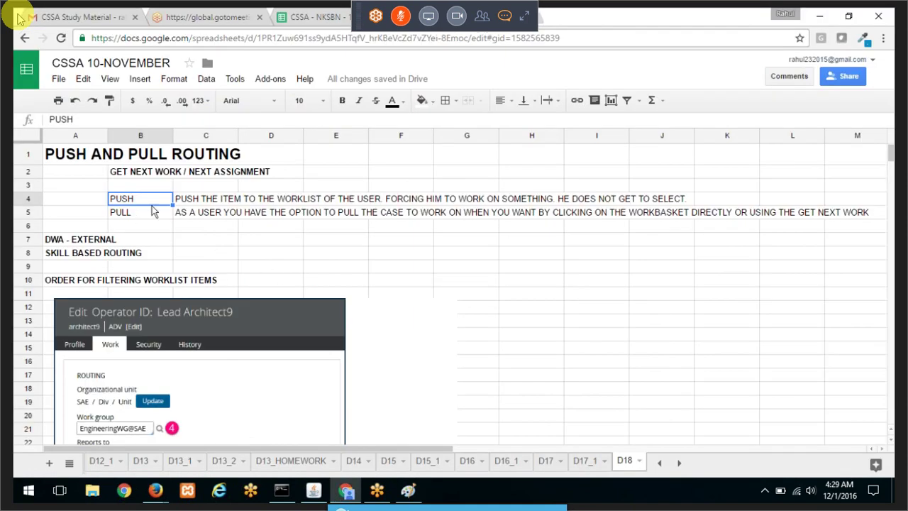
click(234, 201)
click(567, 120)
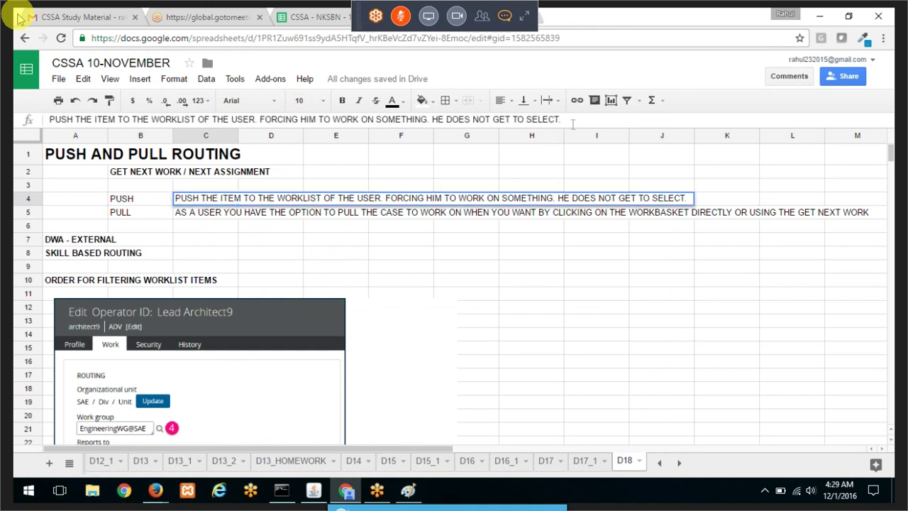
text(CONF)
text(IGUR)
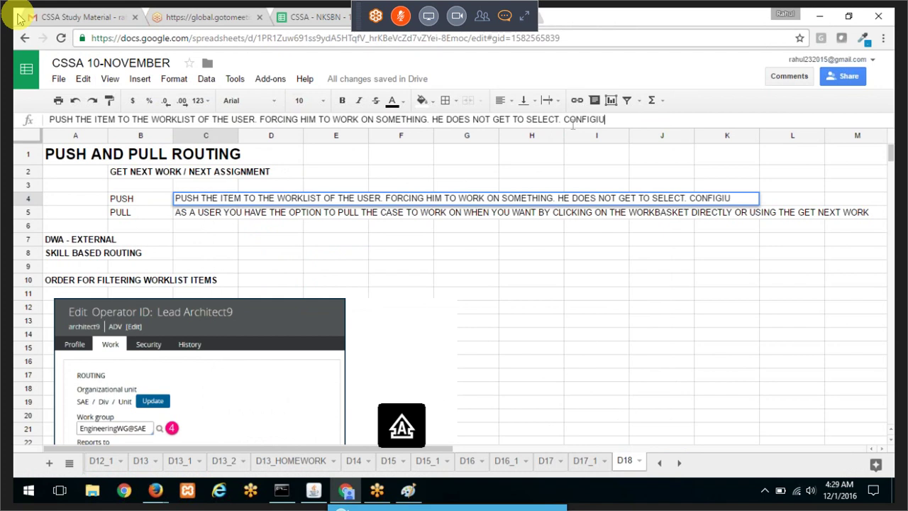
key(BackSpace)
key(BackSpace)
text(I)
key(BackSpace)
key(BackSpace)
key(BackSpace)
key(BackSpace)
key(BackSpace)
key(BackSpace)
key(BackSpace)
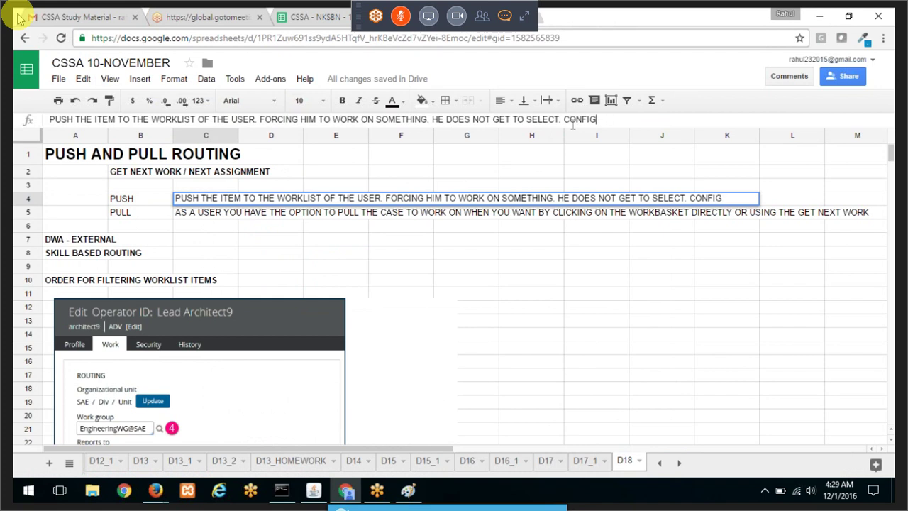
text(GENERALLY CON)
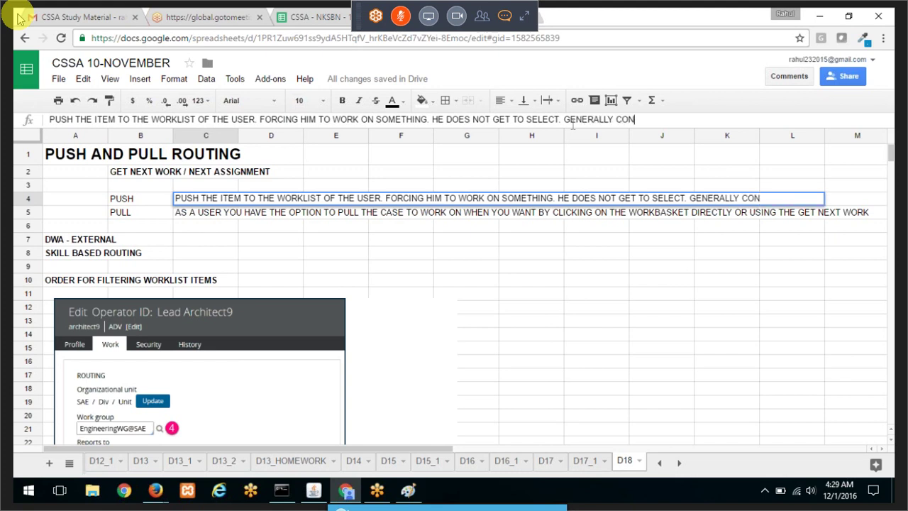
text(FIGURED ON ASSI)
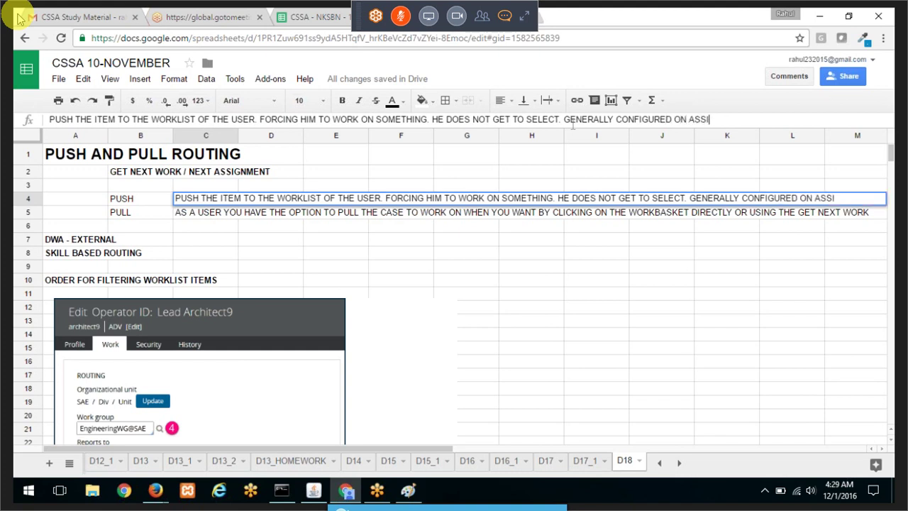
text(GNMENT SHAPE)
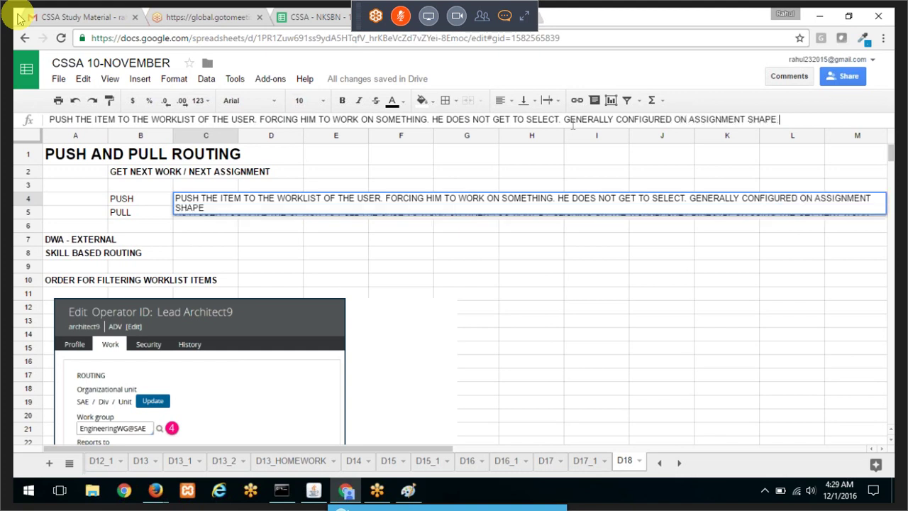
key(Return)
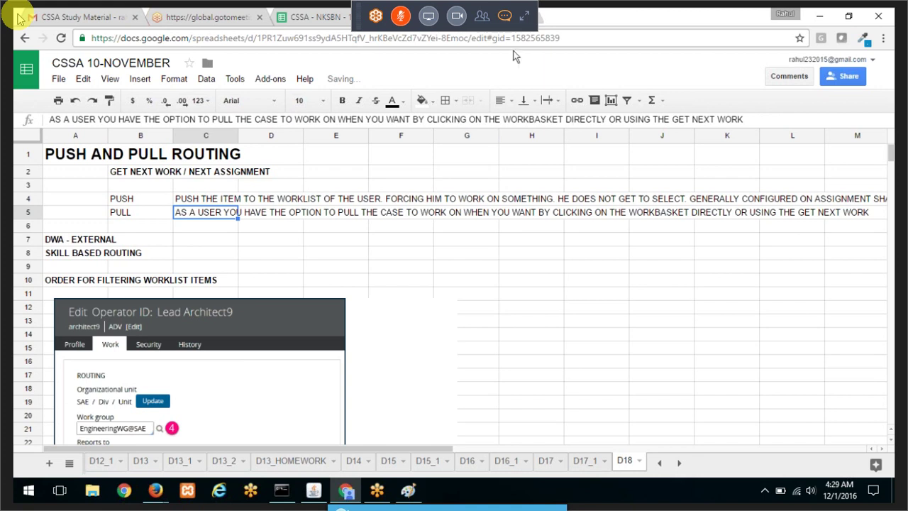
- Scroll down the notes to the EXERCISE ON DWA screenshots
click(81, 284)
scroll(181, 224, down, 5)
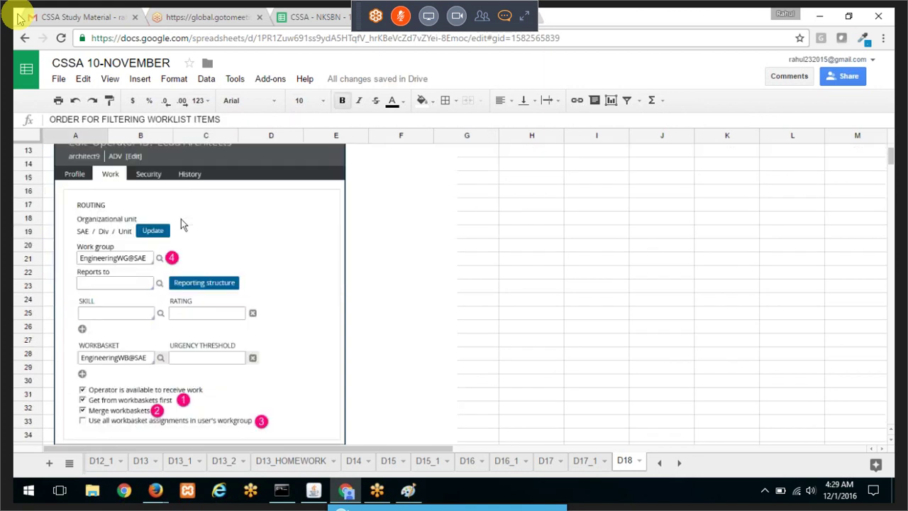
scroll(181, 221, down, 5)
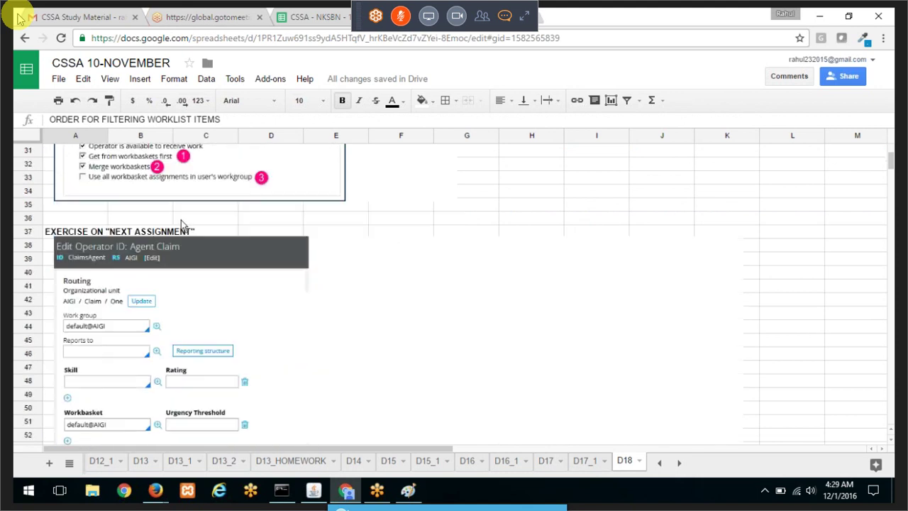
scroll(181, 226, down, 9)
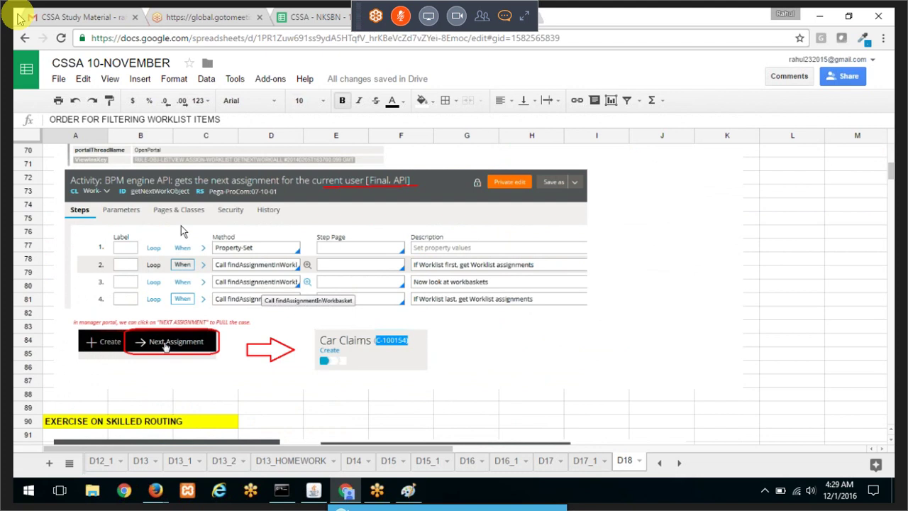
scroll(180, 225, down, 9)
scroll(183, 234, down, 13)
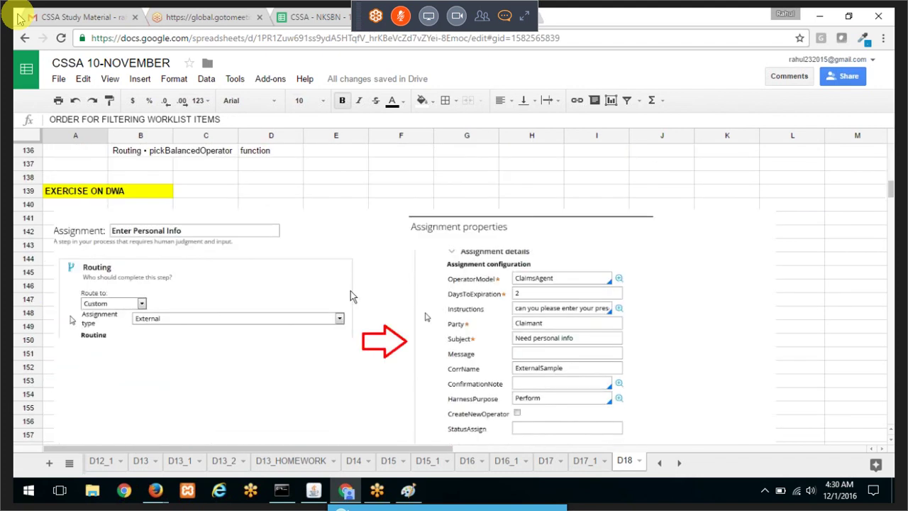
scroll(350, 291, down, 6)
scroll(321, 254, down, 6)
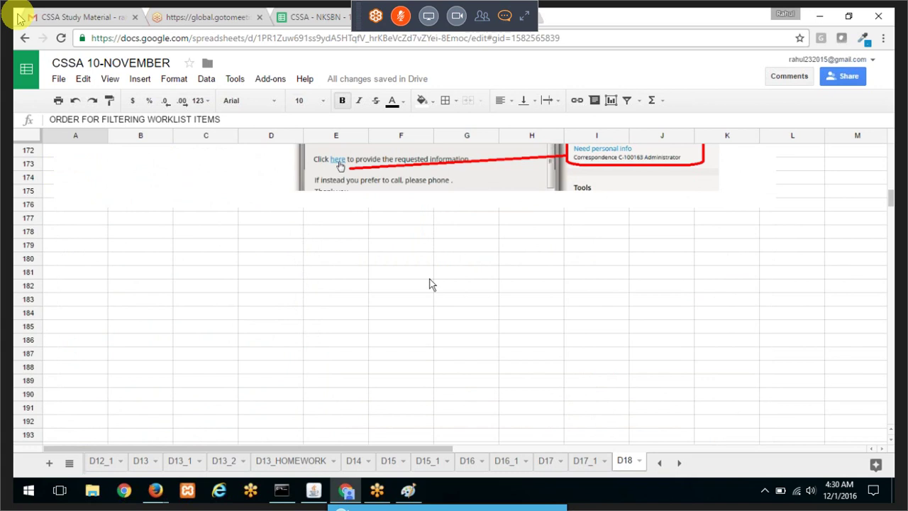
scroll(381, 330, up, 15)
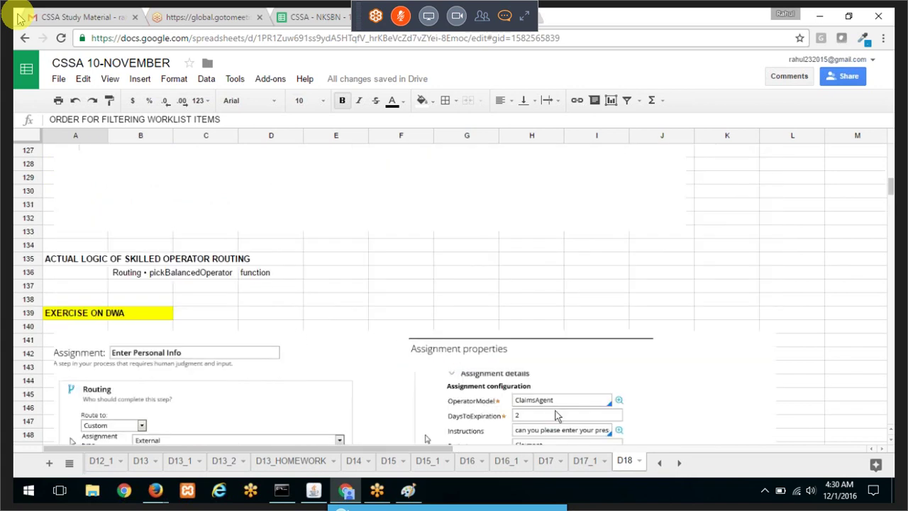
scroll(394, 330, down, 3)
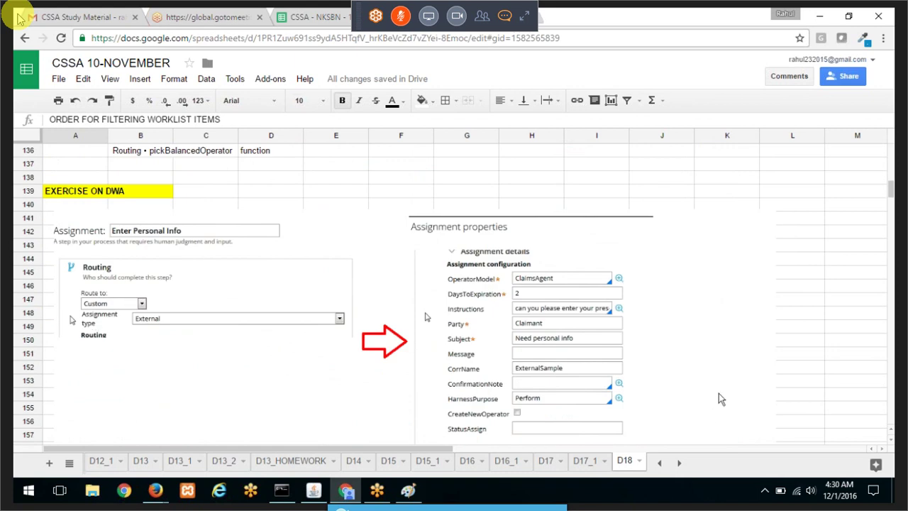
- Circle DWA, Route to and the External assignment type, and check the configuration fields
mouse_move(112, 178)
mouse_down()
mouse_move(99, 190)
mouse_move(144, 192)
mouse_move(112, 178)
mouse_up()
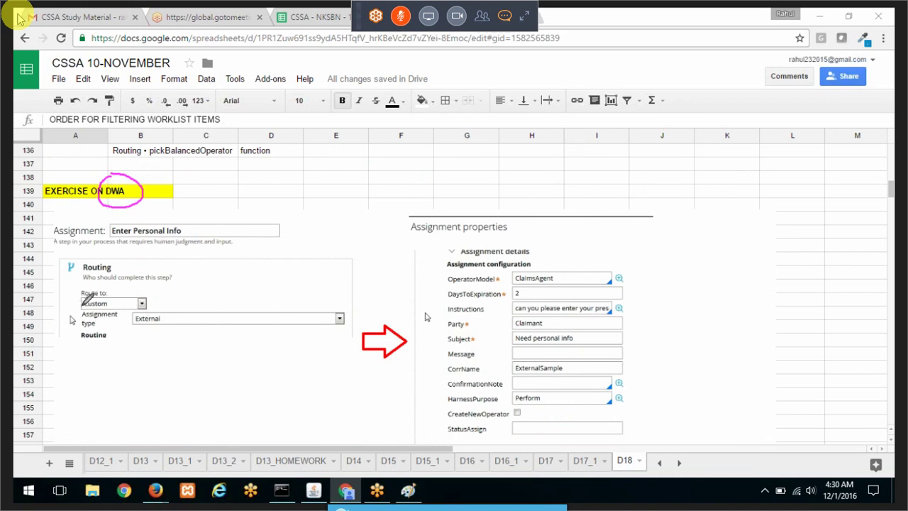
drag(70, 302, 91, 304)
mouse_move(163, 310)
mouse_down()
mouse_move(135, 310)
mouse_move(169, 321)
mouse_up()
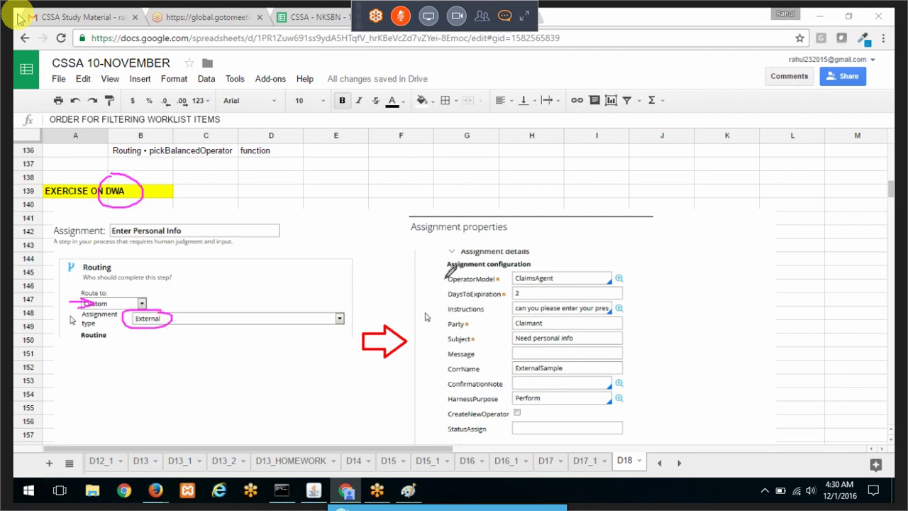
drag(440, 272, 436, 300)
drag(422, 309, 427, 321)
click(414, 175)
- Mark the email window, the Need personal info entry and the here link in the View Email screenshot
scroll(442, 206, down, 5)
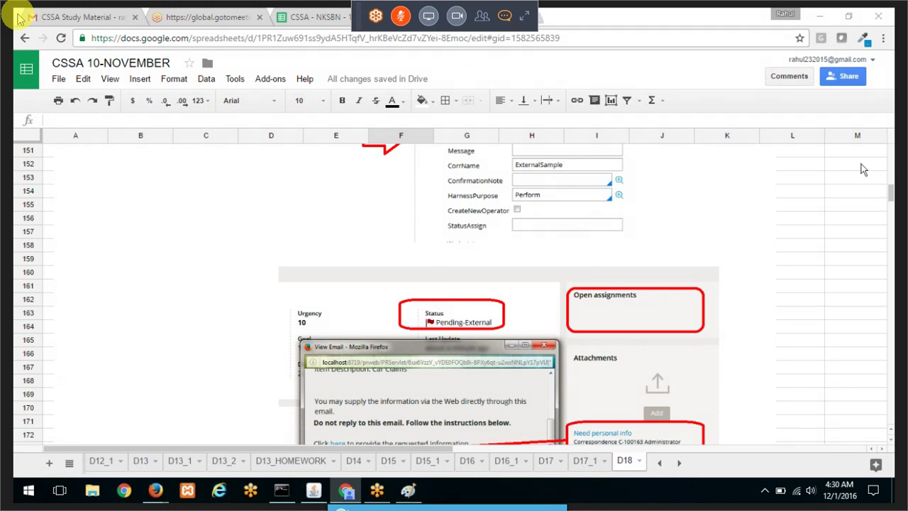
click(819, 176)
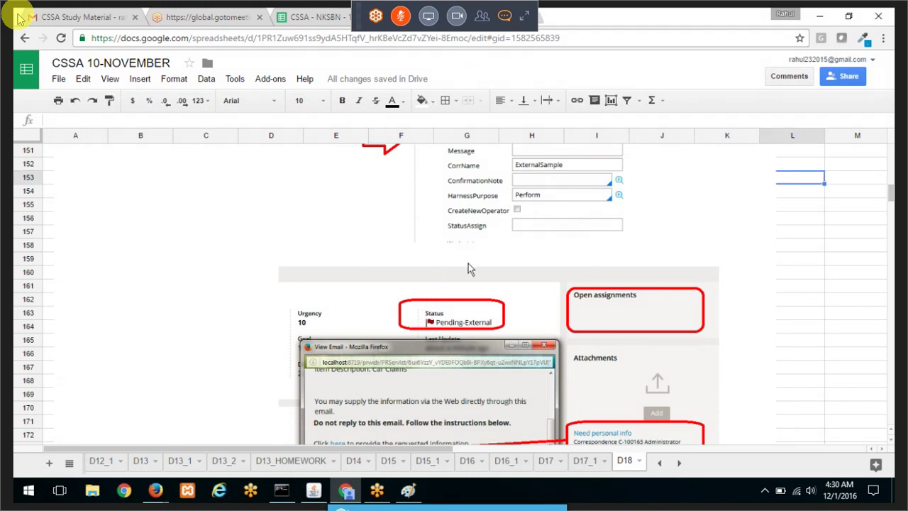
scroll(468, 268, down, 4)
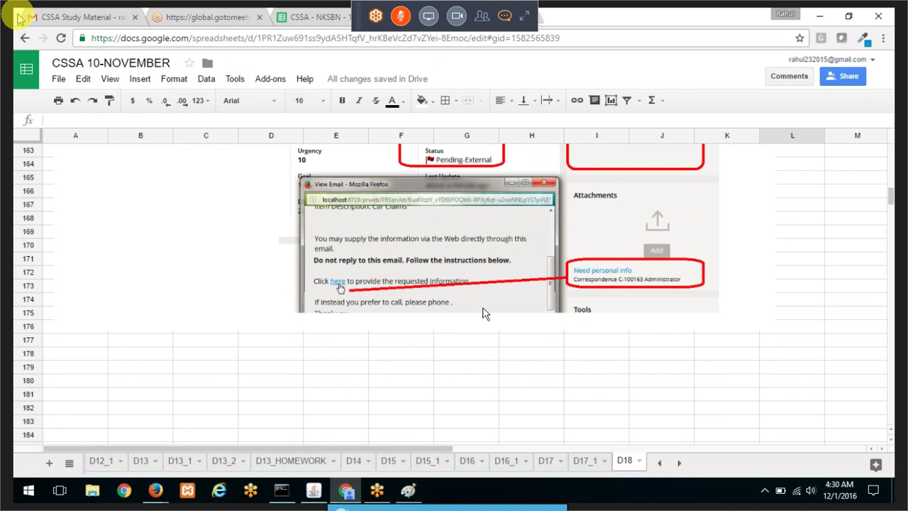
mouse_move(339, 174)
mouse_down()
mouse_move(294, 195)
mouse_move(312, 297)
mouse_move(482, 297)
mouse_move(462, 184)
mouse_move(308, 175)
mouse_up()
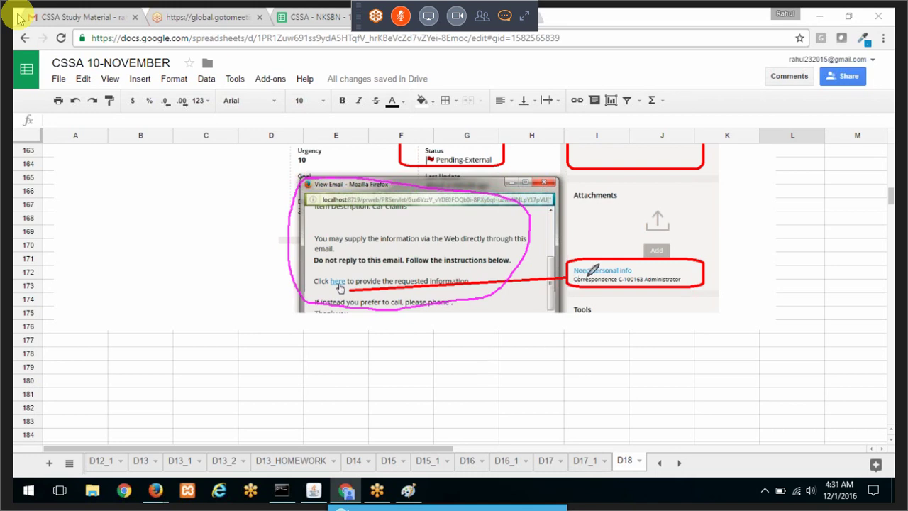
drag(571, 275, 640, 274)
mouse_move(327, 282)
mouse_down()
mouse_move(342, 302)
mouse_move(361, 278)
mouse_move(339, 263)
mouse_up()
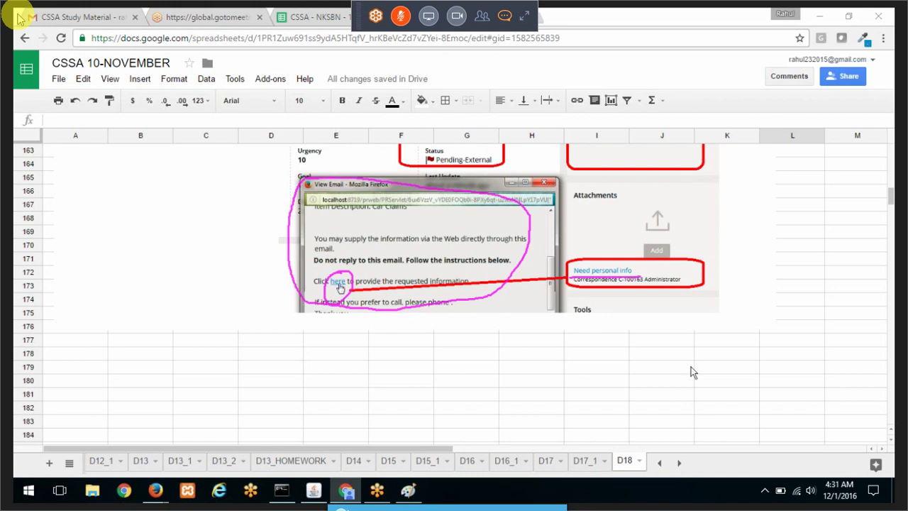
- Clear the annotations and scroll back up toward the Router section
key(Escape)
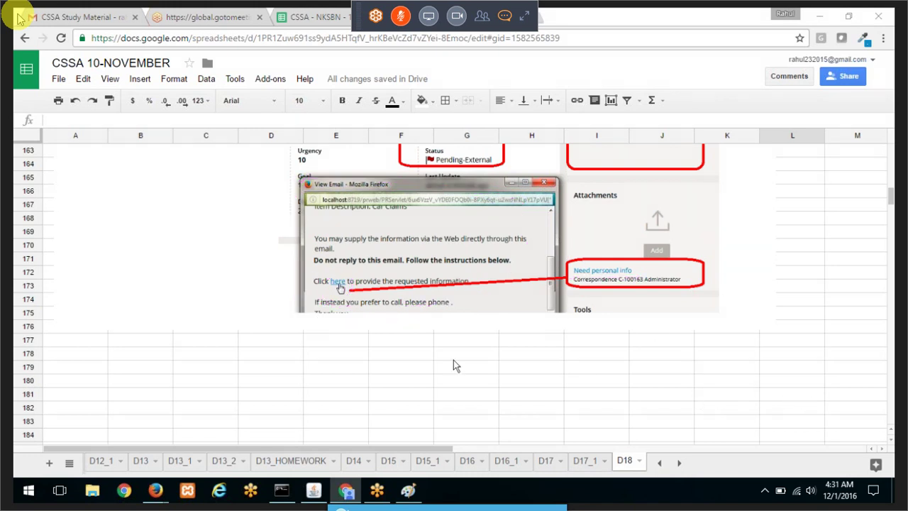
click(431, 363)
scroll(431, 363, up, 6)
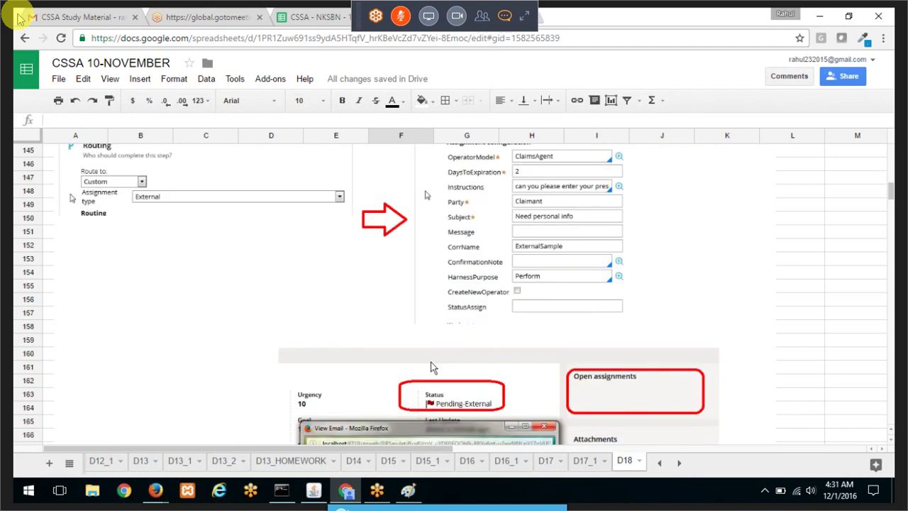
scroll(430, 362, up, 9)
scroll(212, 315, up, 6)
- Annotate the Assignment properties screenshot: label it push, circle Route to Custom, tick WorkList
scroll(212, 315, up, 4)
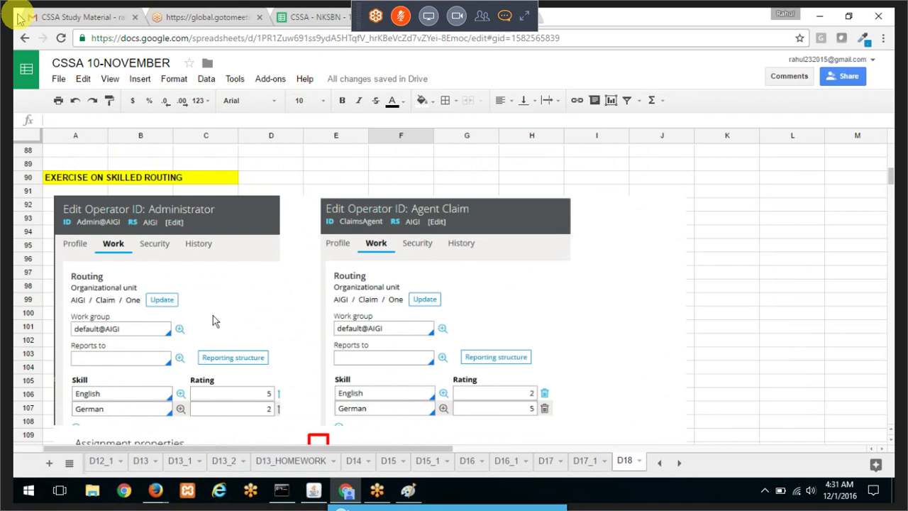
scroll(215, 320, down, 2)
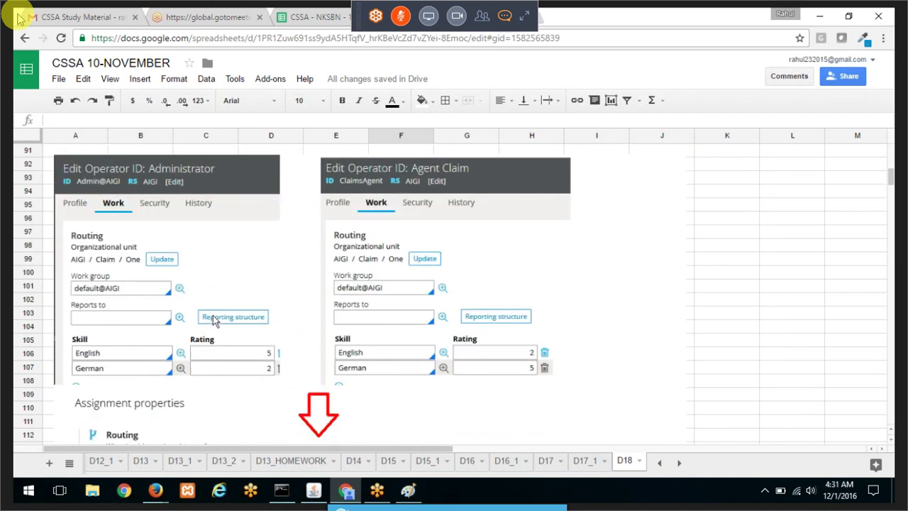
scroll(287, 353, down, 2)
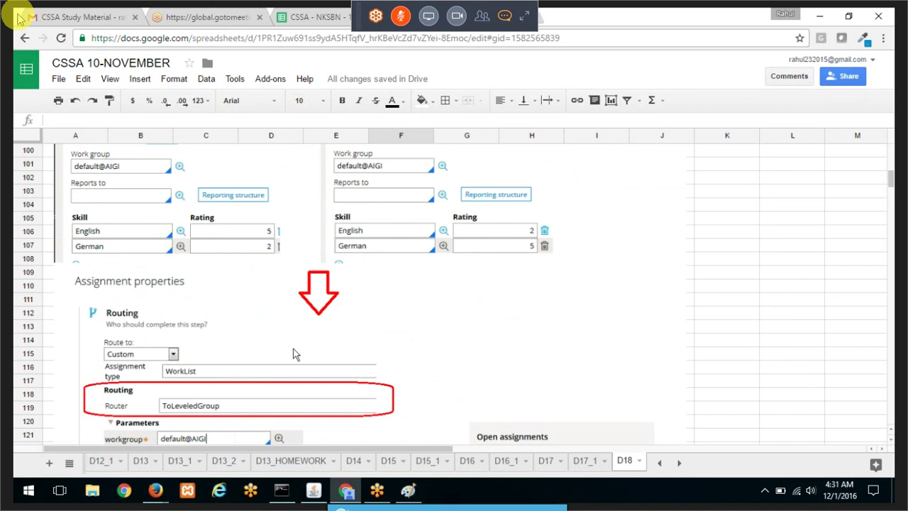
scroll(296, 354, down, 3)
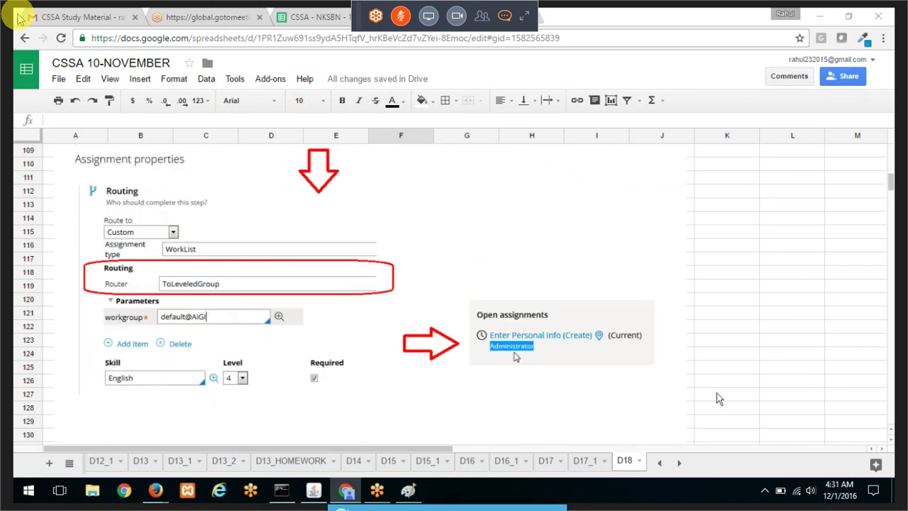
mouse_move(78, 162)
mouse_down()
mouse_move(135, 168)
mouse_move(213, 141)
mouse_move(75, 142)
mouse_move(117, 161)
mouse_up()
mouse_move(219, 163)
mouse_down()
mouse_move(220, 177)
mouse_move(223, 162)
mouse_move(236, 158)
mouse_move(260, 158)
mouse_move(245, 172)
mouse_move(284, 163)
mouse_up()
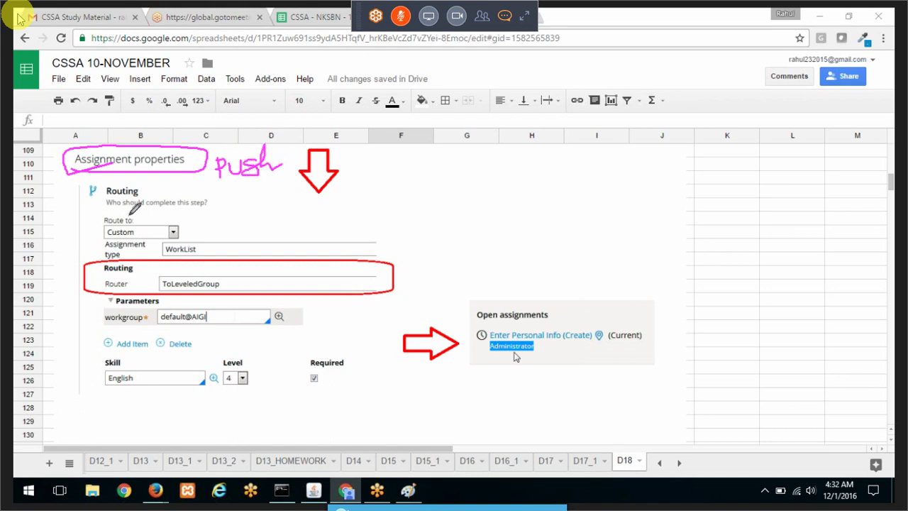
mouse_move(118, 211)
mouse_down()
mouse_move(105, 237)
mouse_move(150, 213)
mouse_move(108, 212)
mouse_up()
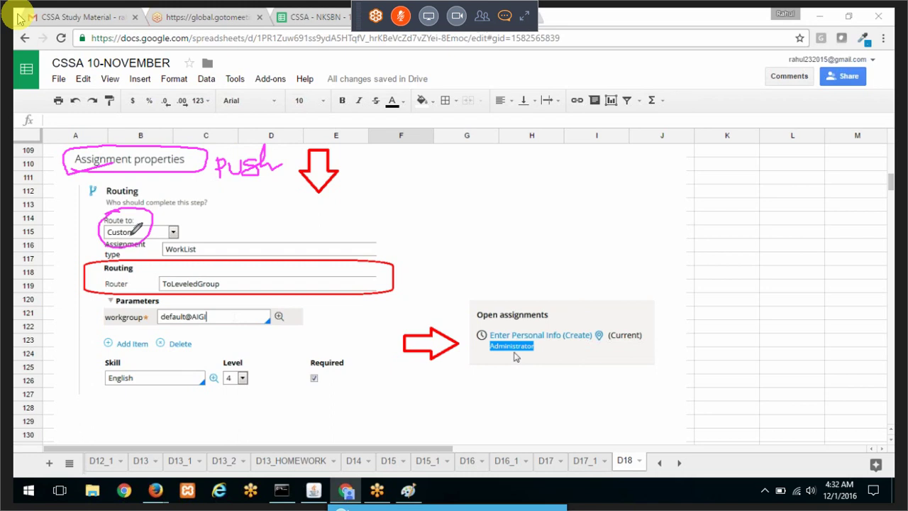
drag(202, 247, 228, 232)
mouse_move(217, 270)
mouse_down()
mouse_move(173, 270)
mouse_move(151, 298)
mouse_move(220, 299)
mouse_move(225, 278)
mouse_up()
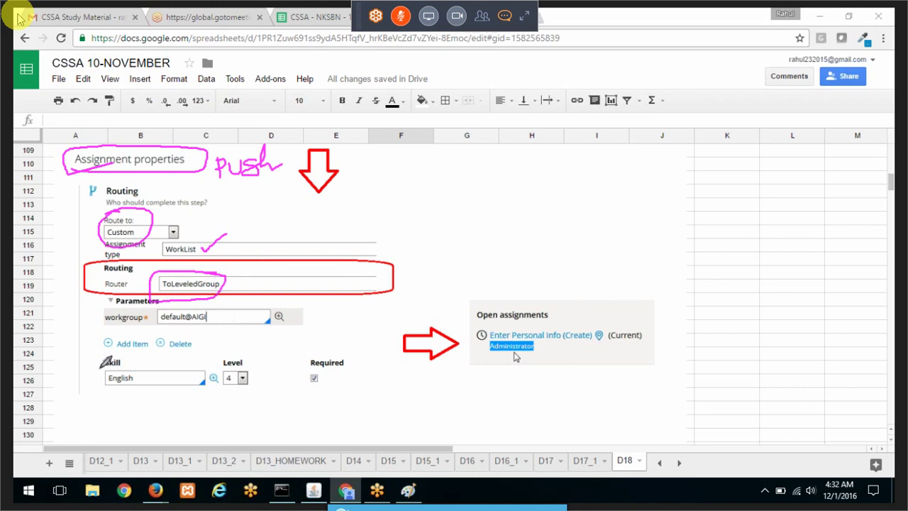
- Mark the English skill entry, its Level value and Required setting in the skilled-routing screenshot
mouse_move(117, 355)
mouse_down()
mouse_move(101, 367)
mouse_move(136, 393)
mouse_move(145, 355)
mouse_up()
mouse_move(321, 353)
mouse_down()
mouse_move(293, 362)
mouse_move(290, 383)
mouse_up()
drag(225, 351, 247, 336)
mouse_move(290, 377)
mouse_down()
mouse_move(292, 386)
mouse_move(361, 376)
mouse_move(294, 347)
mouse_up()
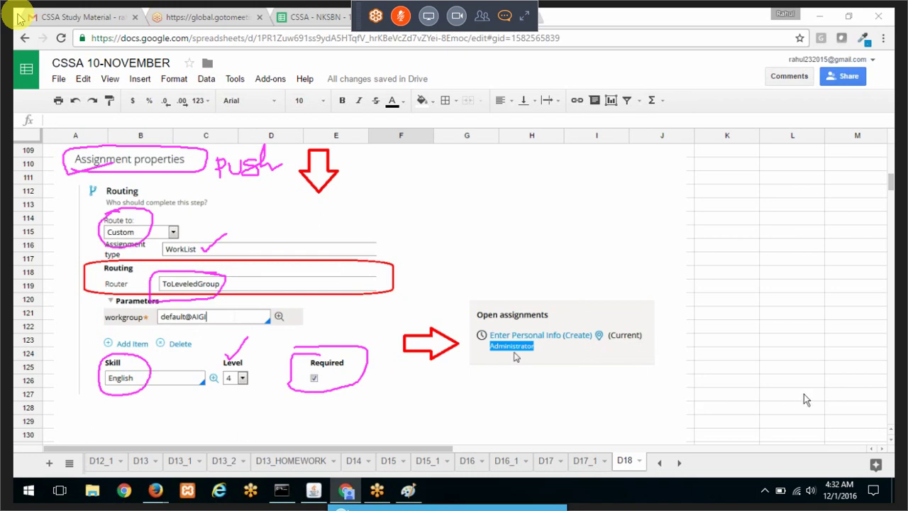
scroll(783, 396, up, 5)
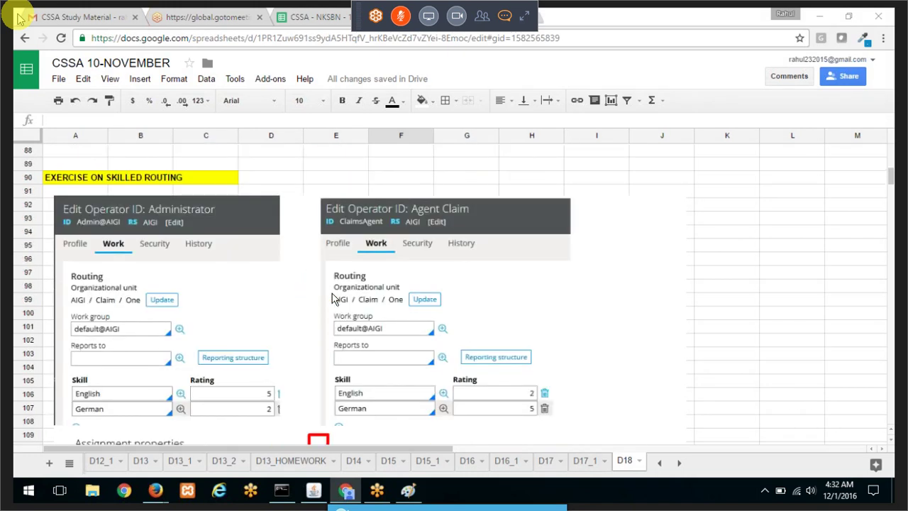
- Scroll up and circle the Workbasket setting in the pull notes
scroll(331, 295, up, 7)
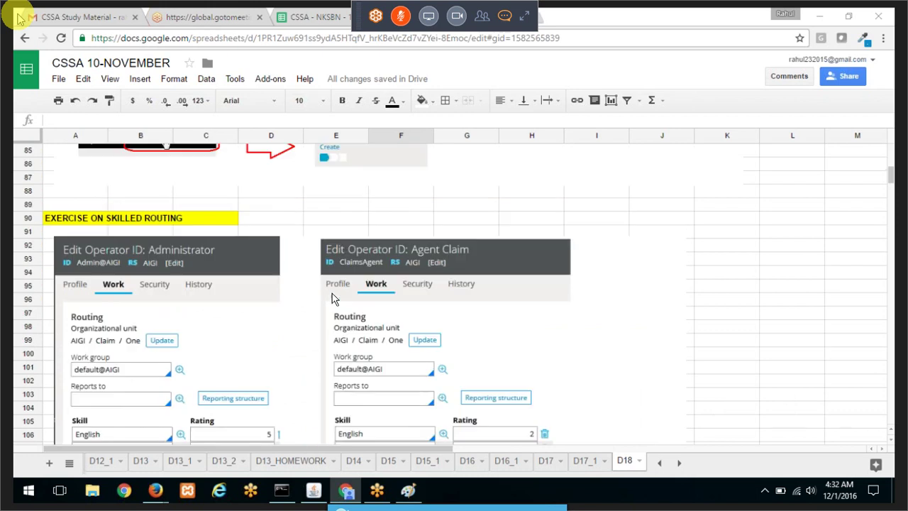
scroll(331, 293, up, 9)
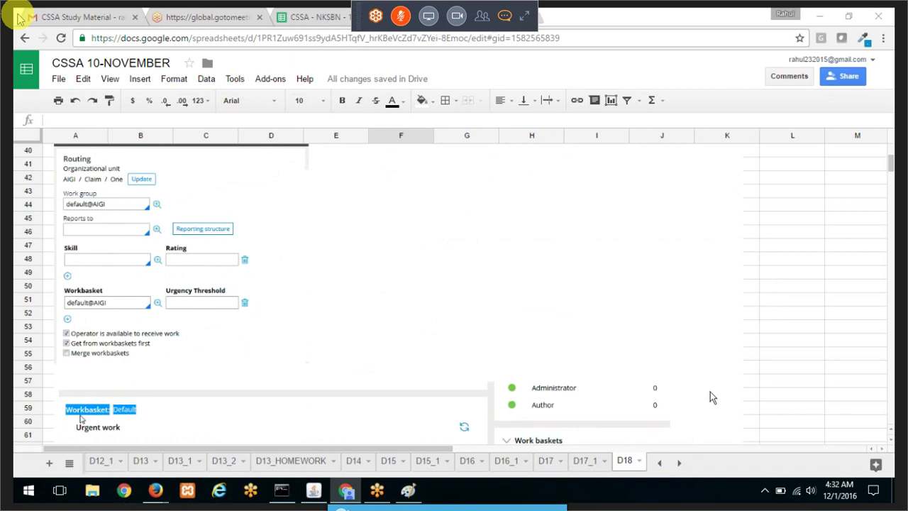
mouse_move(94, 282)
mouse_down()
mouse_move(71, 278)
mouse_move(55, 296)
mouse_move(84, 318)
mouse_move(119, 283)
mouse_move(73, 282)
mouse_up()
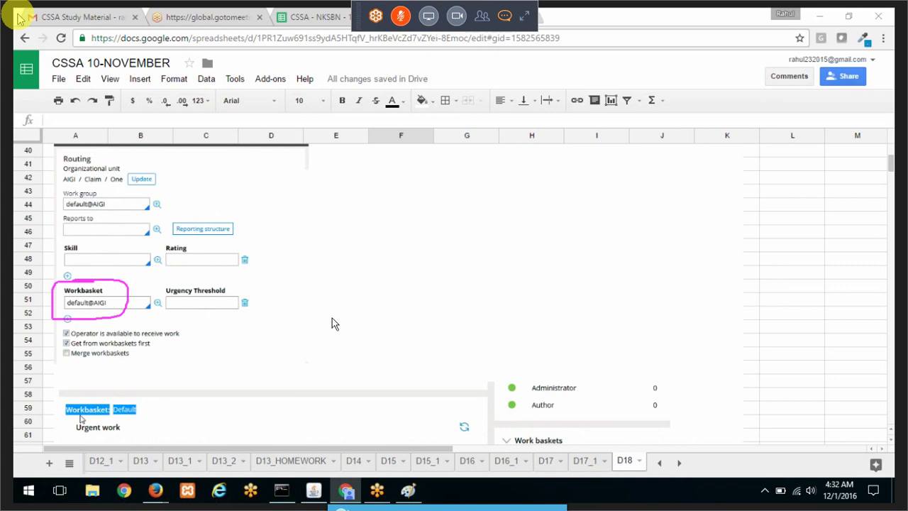
- Circle the Next Assignment example, label it pull, and return to the workbasket ordering options
scroll(332, 324, down, 3)
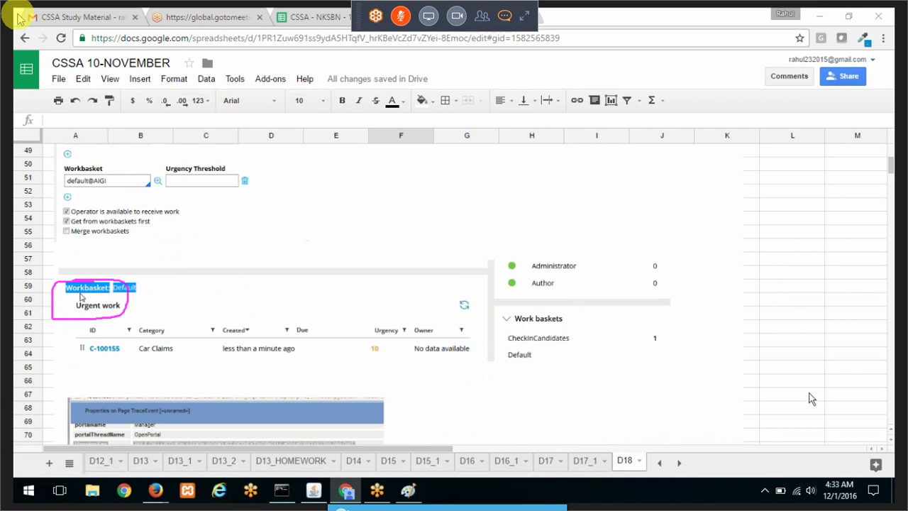
scroll(295, 316, down, 2)
scroll(294, 316, down, 1)
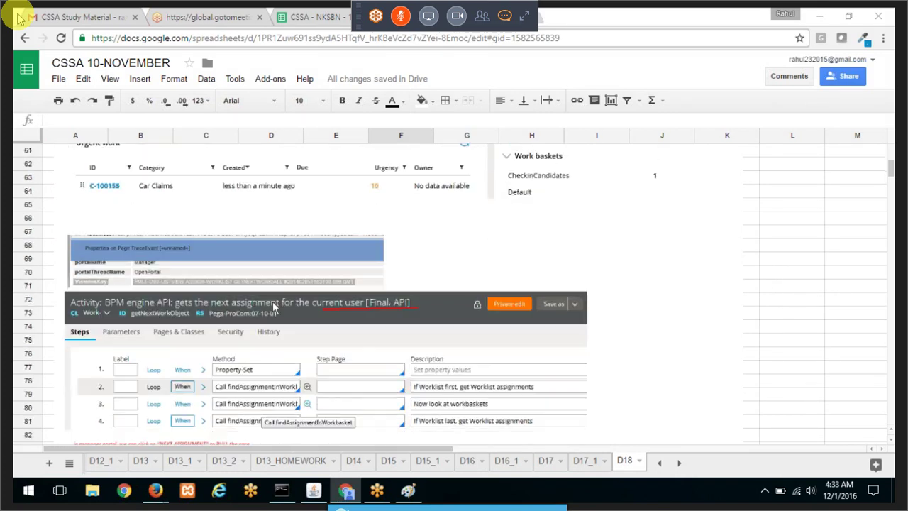
scroll(274, 309, down, 3)
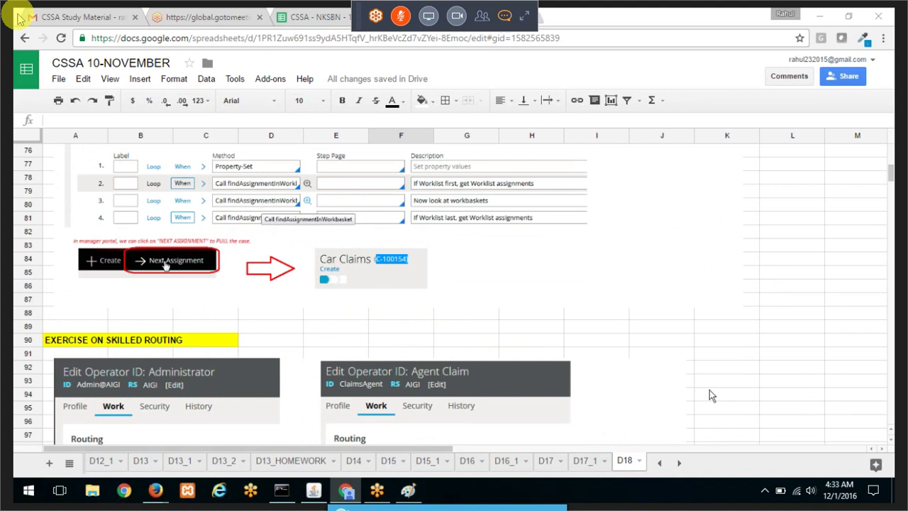
mouse_move(178, 245)
mouse_down()
mouse_move(126, 278)
mouse_move(235, 263)
mouse_move(159, 241)
mouse_up()
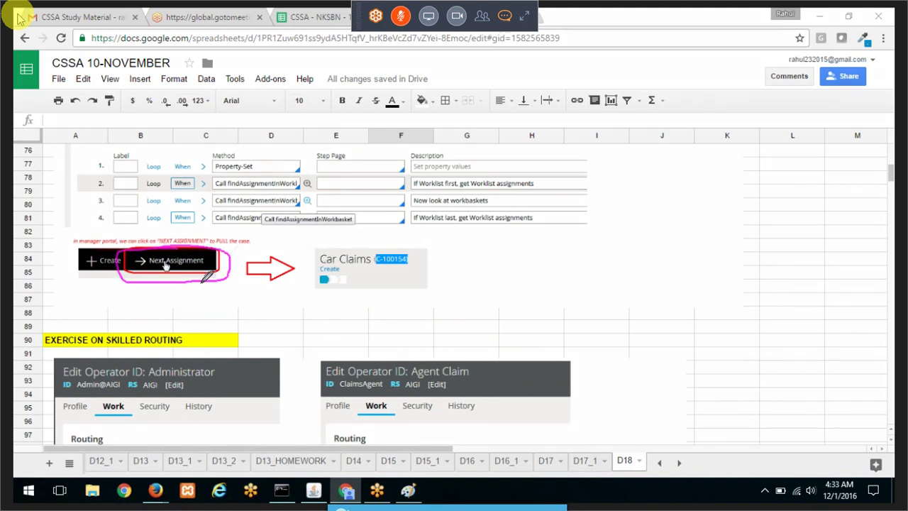
mouse_move(240, 297)
mouse_down()
mouse_move(282, 290)
mouse_move(285, 306)
mouse_up()
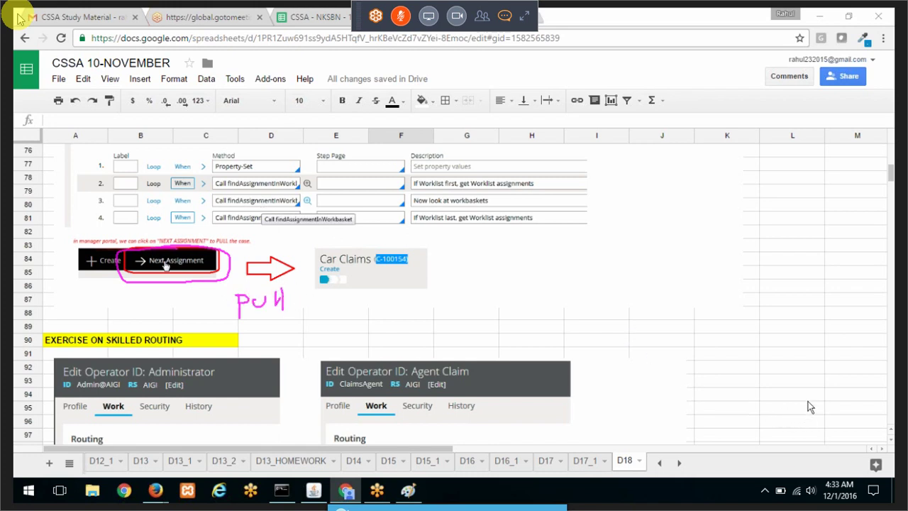
scroll(528, 309, up, 1)
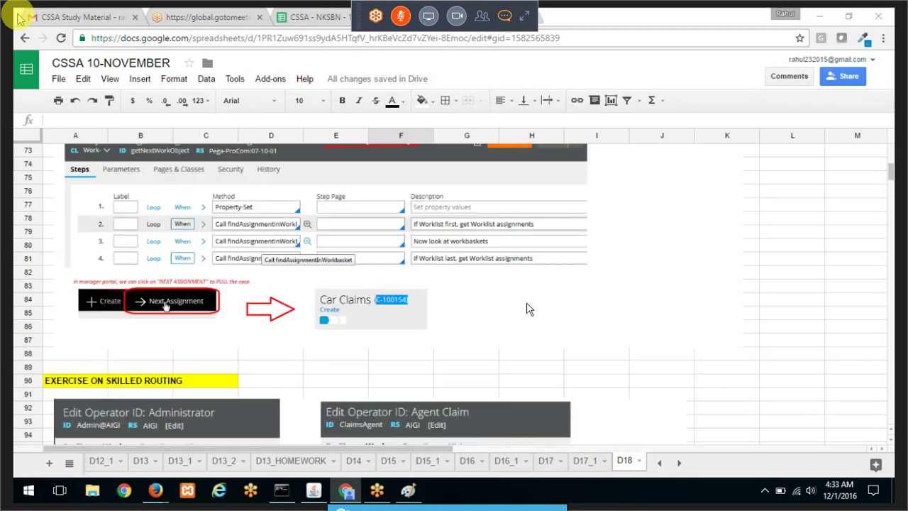
scroll(529, 308, up, 15)
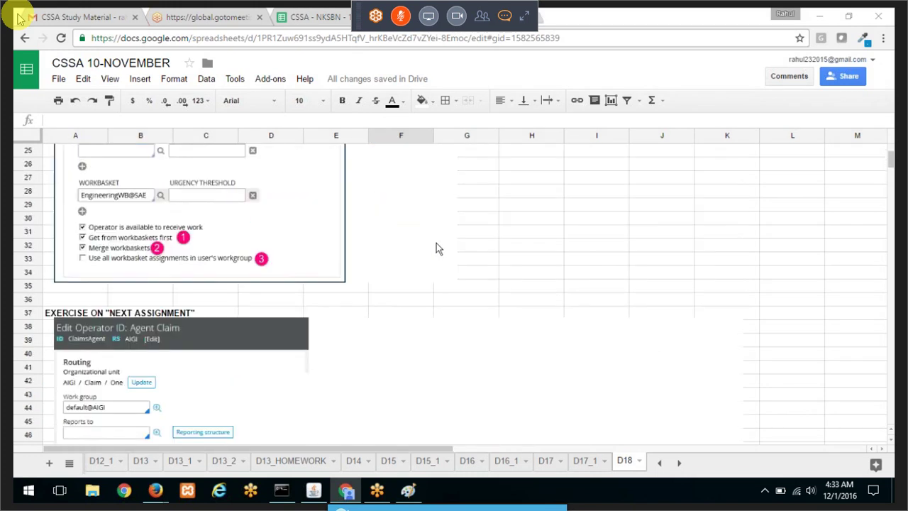
- Scroll up to the PUSH AND PULL ROUTING title, then bring Pega Designer Studio back in front
scroll(429, 245, up, 5)
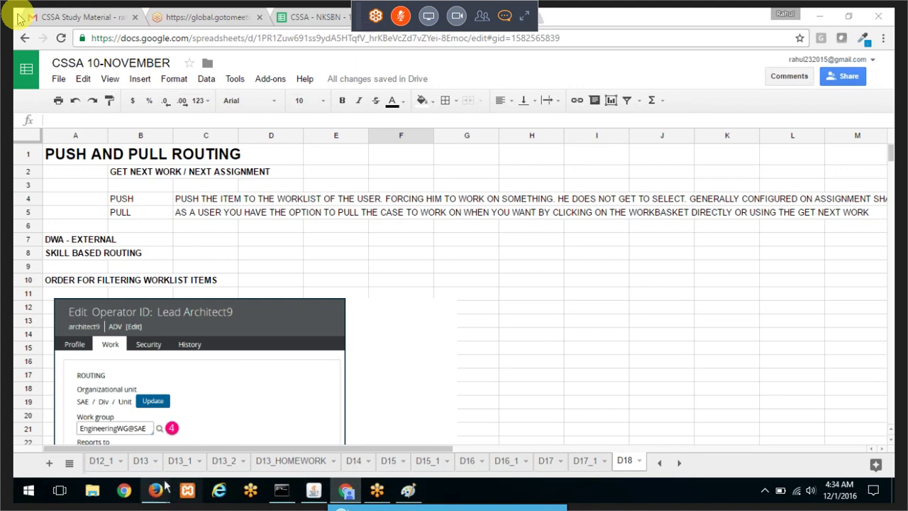
mouse_move(157, 491)
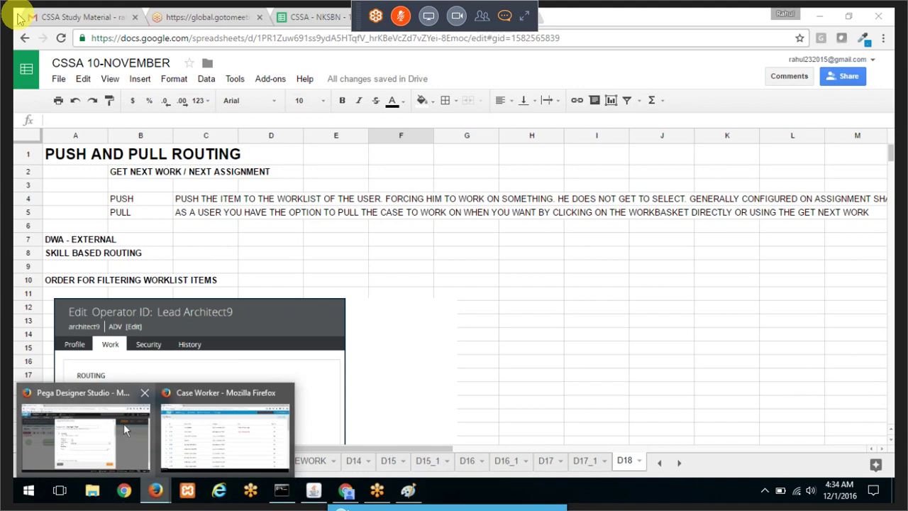
click(124, 424)
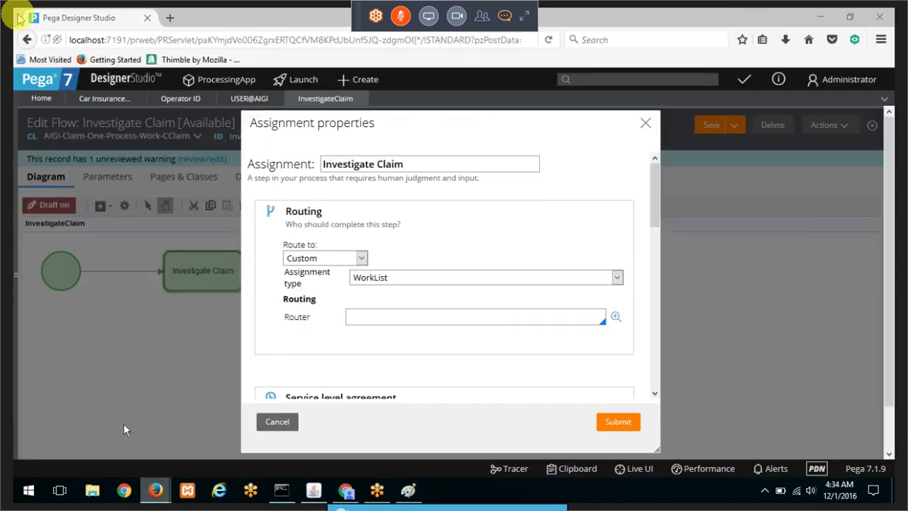
click(346, 490)
scroll(341, 282, down, 10)
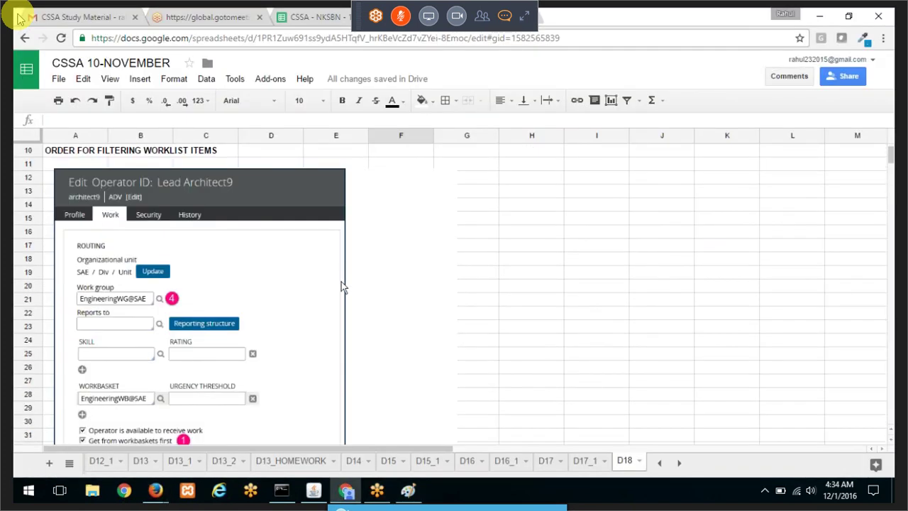
scroll(341, 282, down, 4)
scroll(341, 282, down, 3)
scroll(341, 283, up, 4)
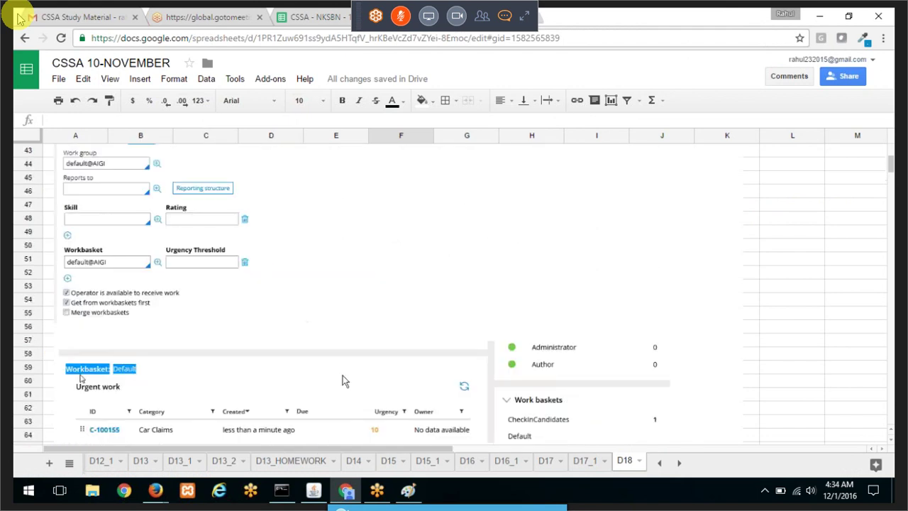
click(346, 489)
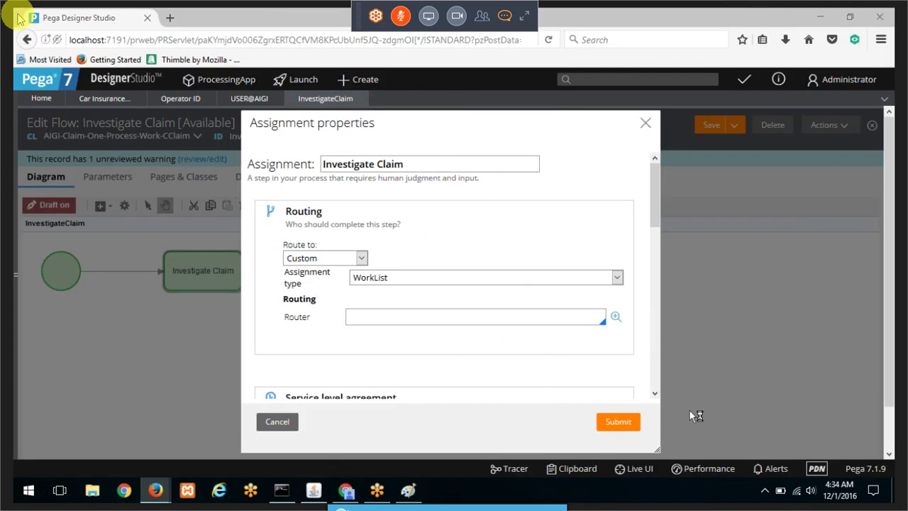
- Close the Investigate Claim properties and open the Car Insurance Claim's Enter Claim Information process
click(644, 125)
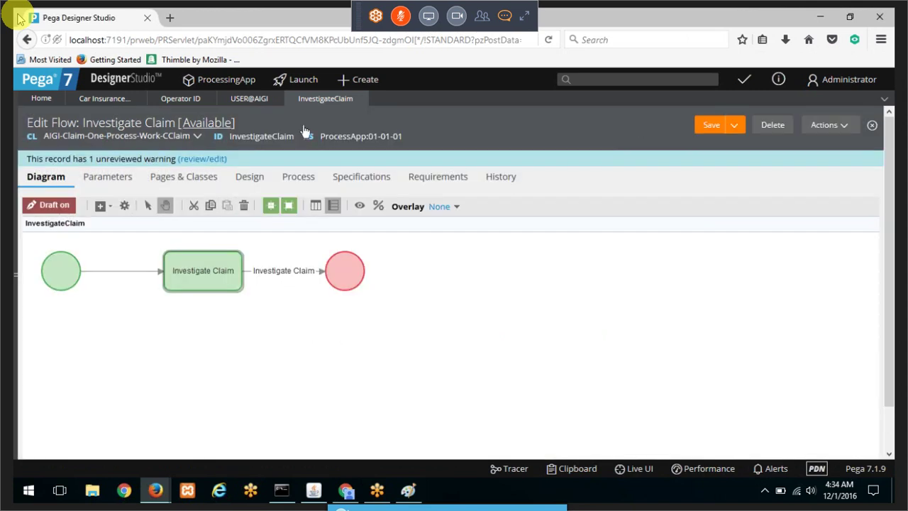
click(105, 98)
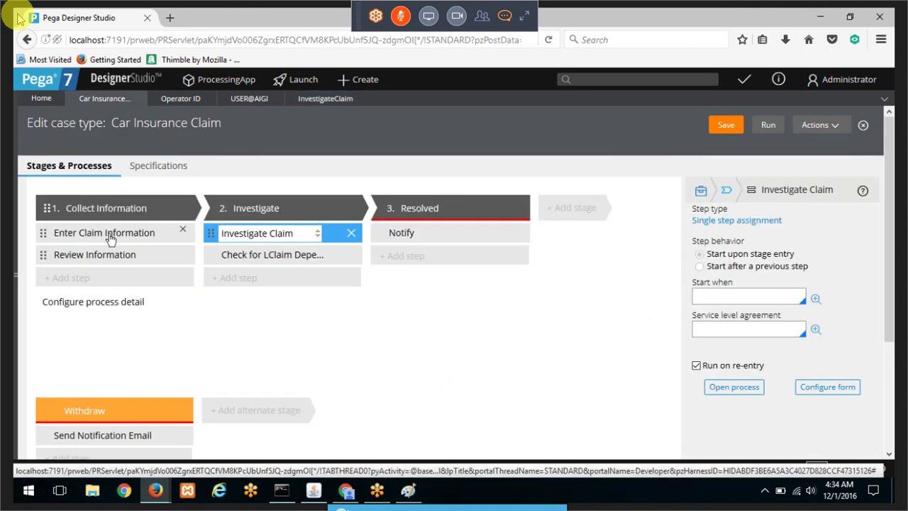
click(110, 240)
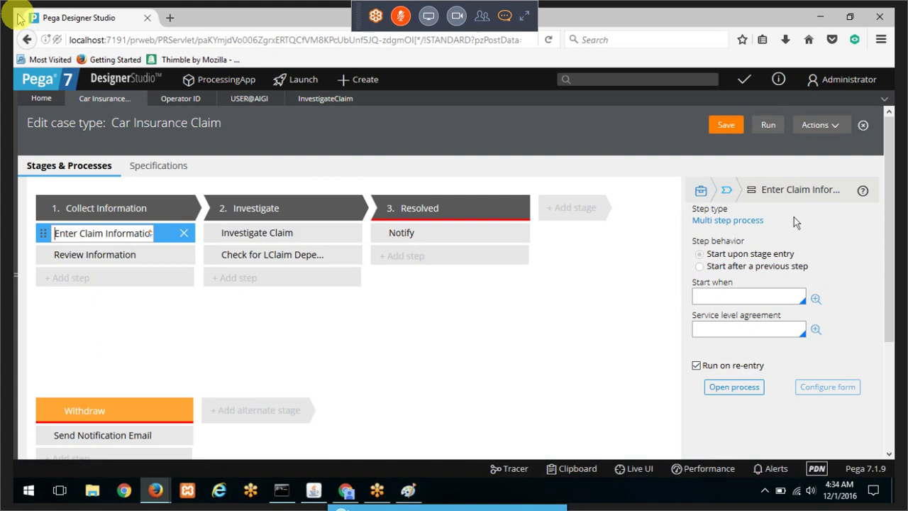
click(741, 387)
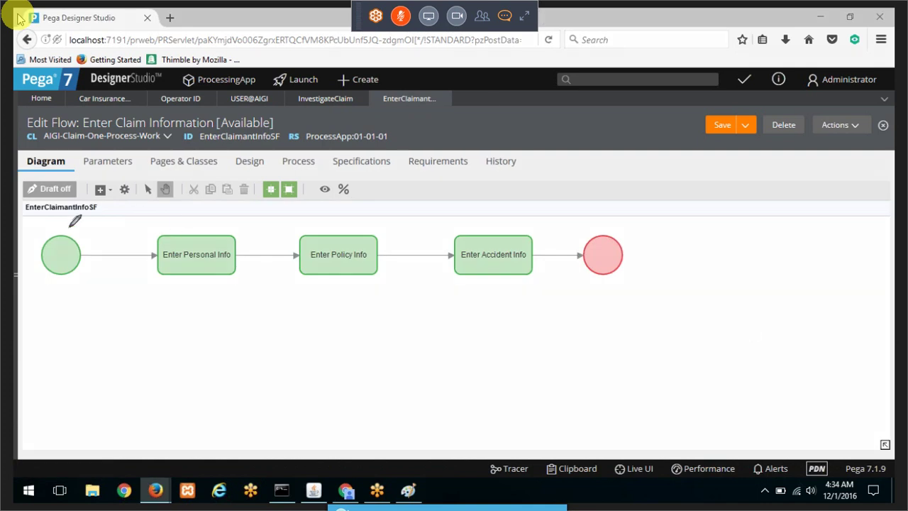
drag(206, 232, 222, 220)
drag(317, 231, 353, 212)
drag(477, 234, 526, 204)
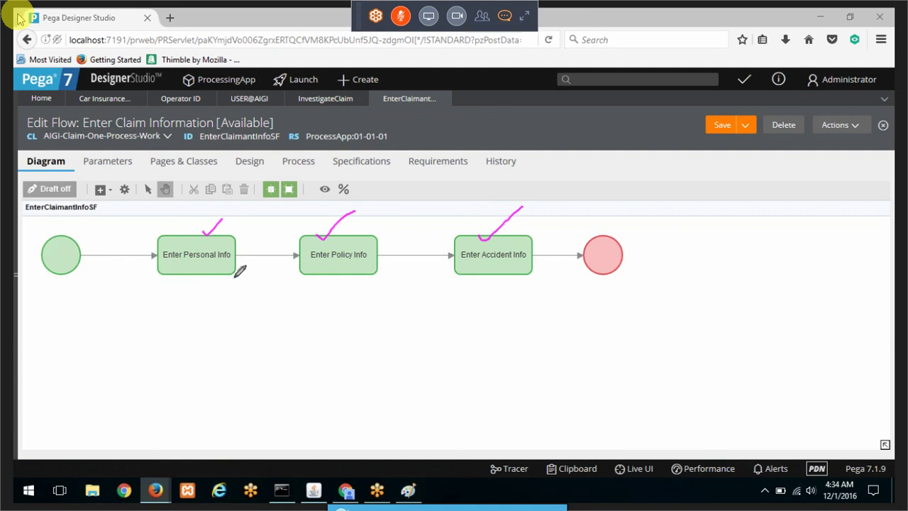
mouse_move(69, 225)
mouse_down()
mouse_move(31, 253)
mouse_move(105, 249)
mouse_move(47, 224)
mouse_up()
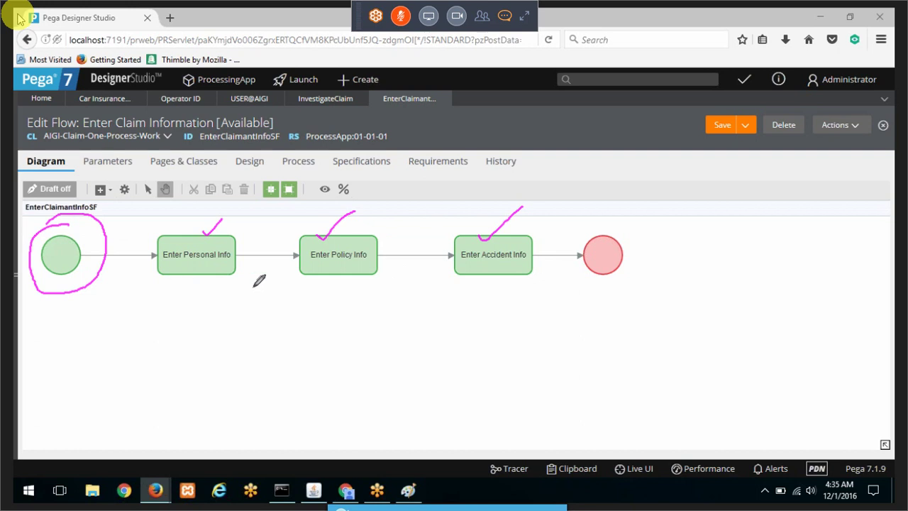
mouse_move(178, 291)
mouse_down()
mouse_move(372, 308)
mouse_move(558, 275)
mouse_up()
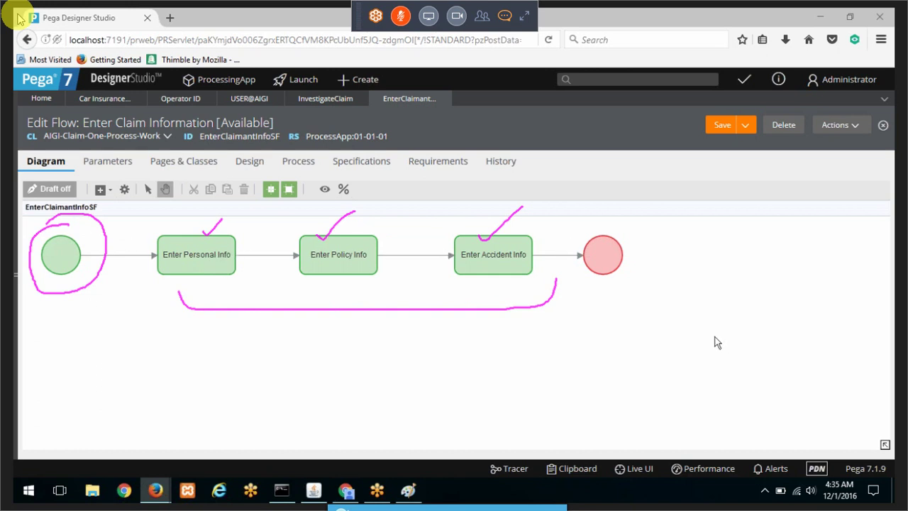
key(Escape)
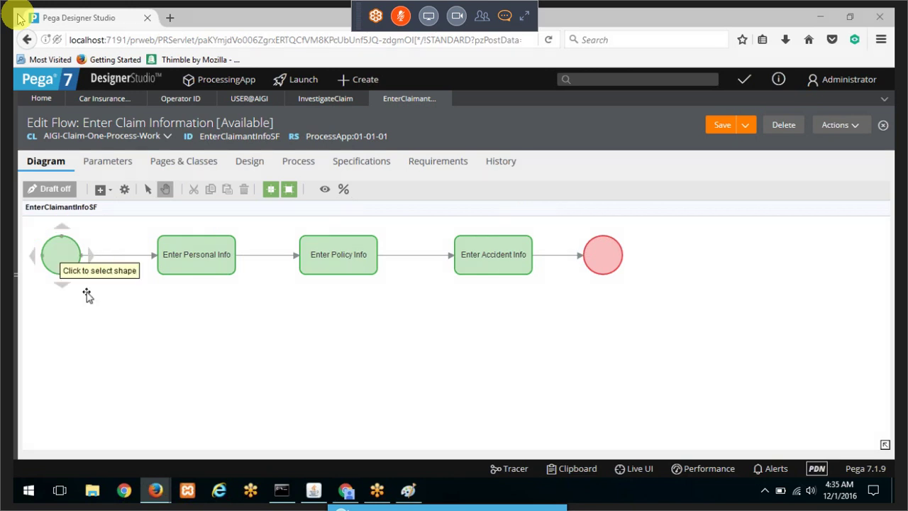
- Set the Enter Claim Information start shape's Router to ToWorkbasket
click(86, 295)
double_click(87, 293)
scroll(392, 269, down, 1)
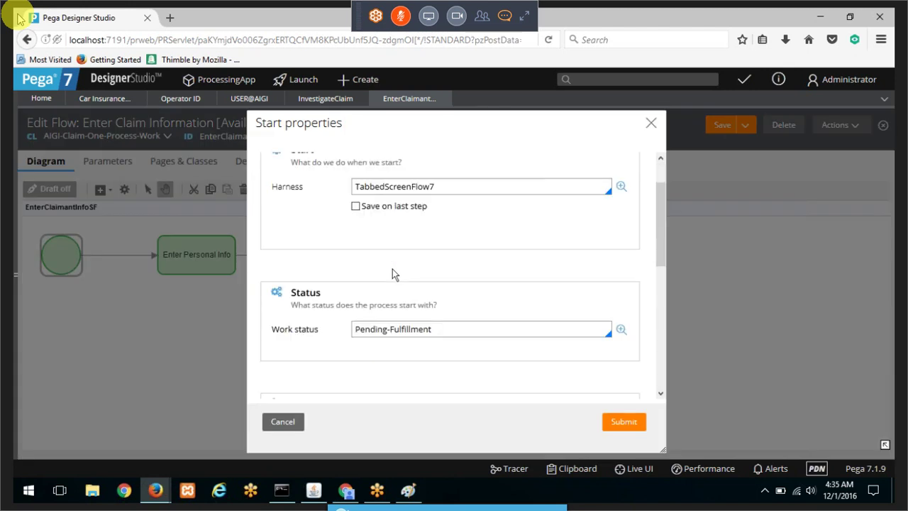
scroll(392, 269, down, 3)
scroll(375, 309, down, 3)
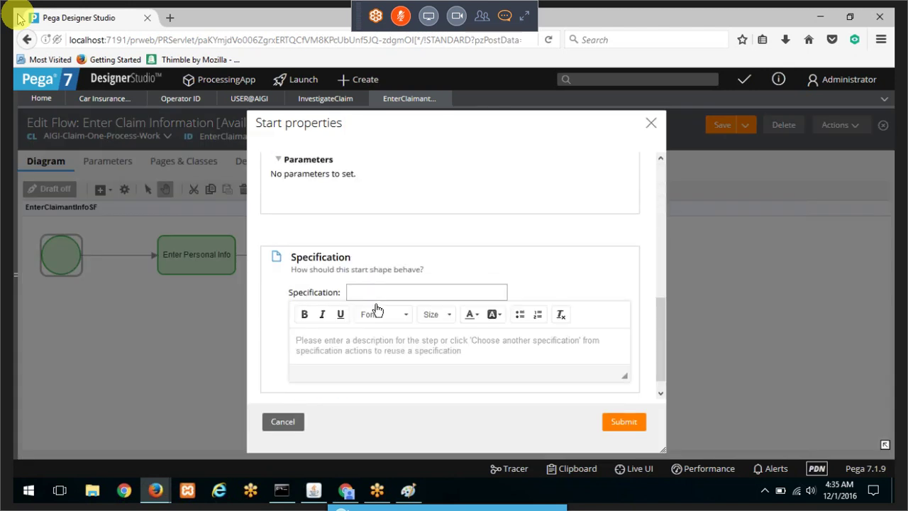
scroll(375, 301, up, 3)
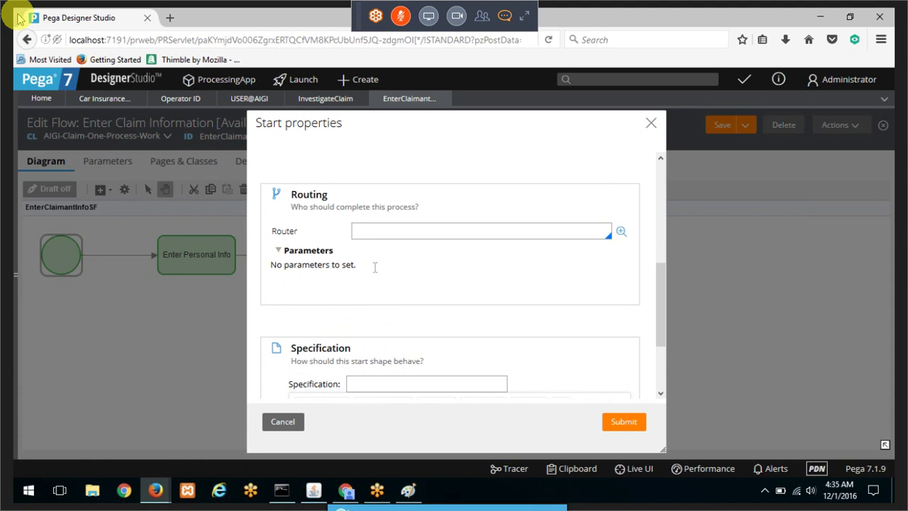
text(tOwORK)
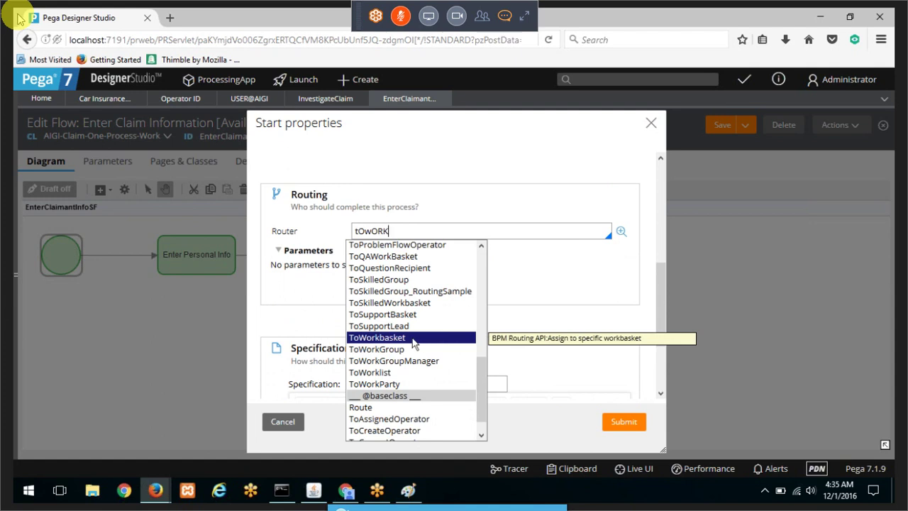
click(414, 343)
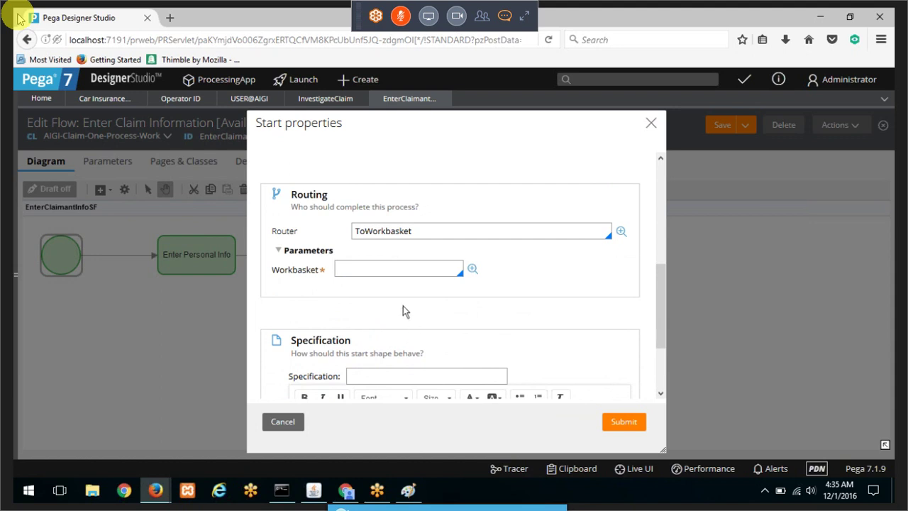
click(180, 103)
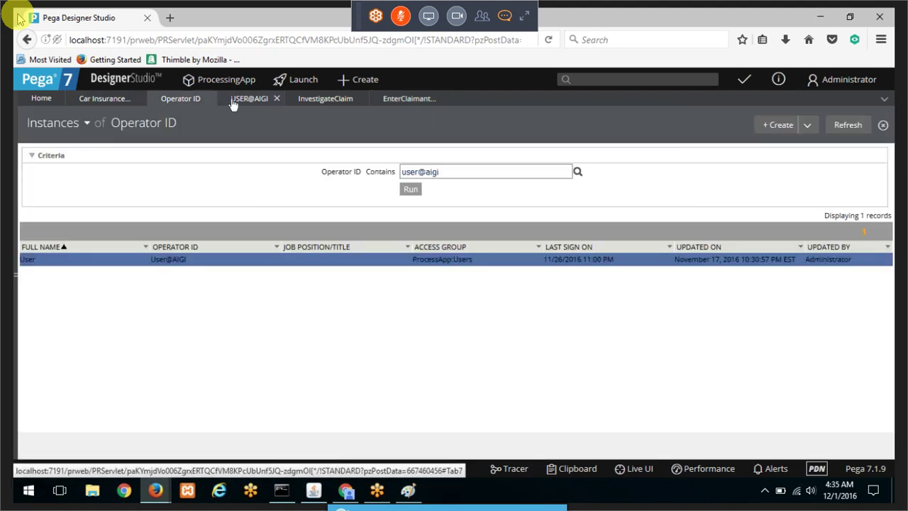
- Add an empty workbasket row on the USER@AIGI operator's Work tab, then go back to the EnterClaimant flow
click(233, 104)
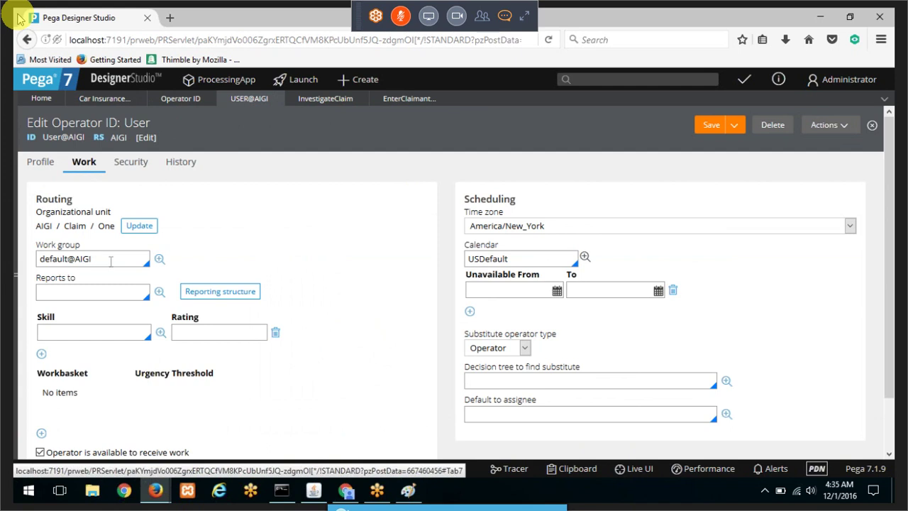
scroll(111, 263, down, 2)
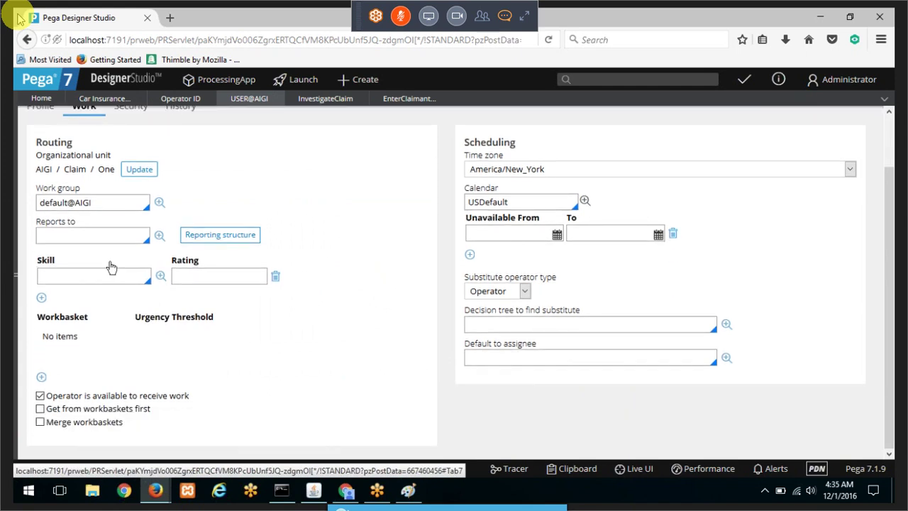
scroll(111, 267, up, 2)
drag(108, 259, 37, 260)
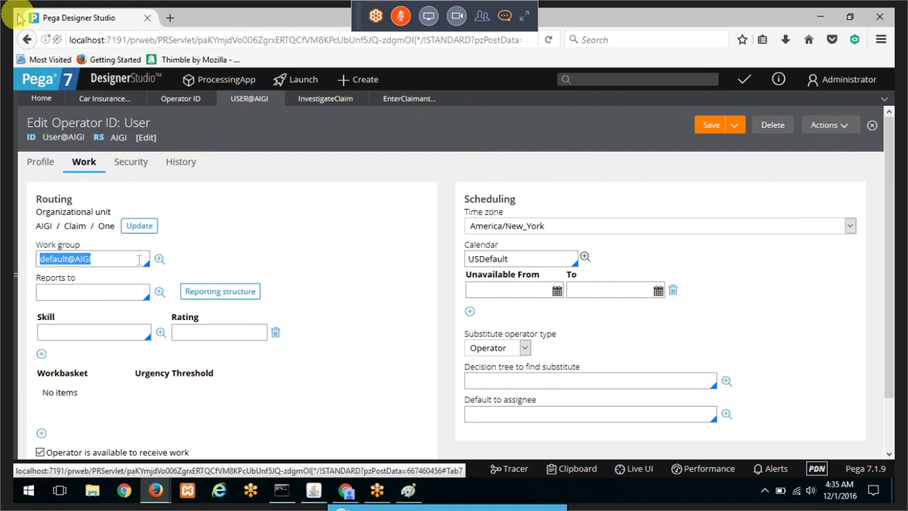
scroll(139, 260, down, 2)
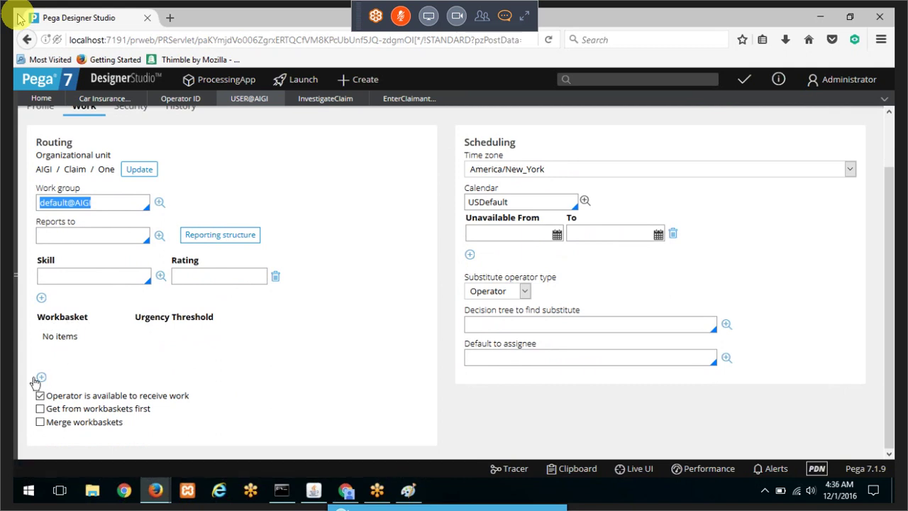
click(40, 378)
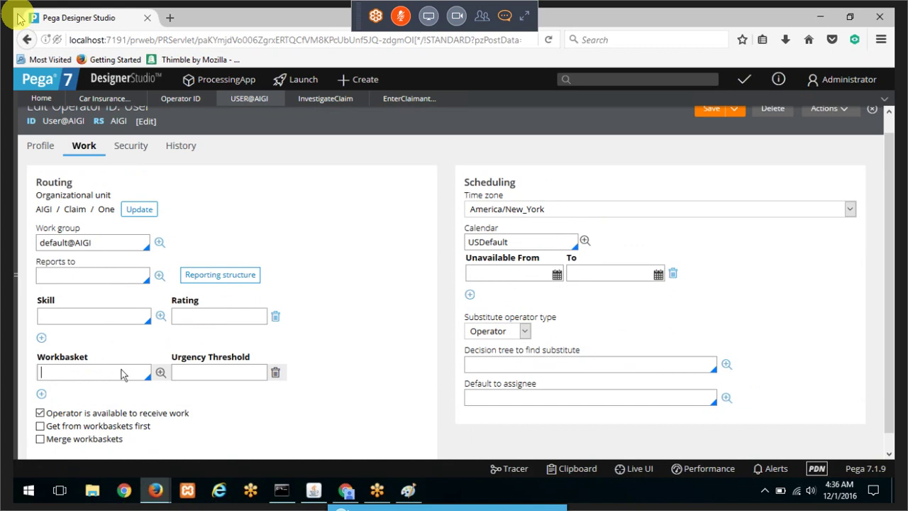
click(399, 103)
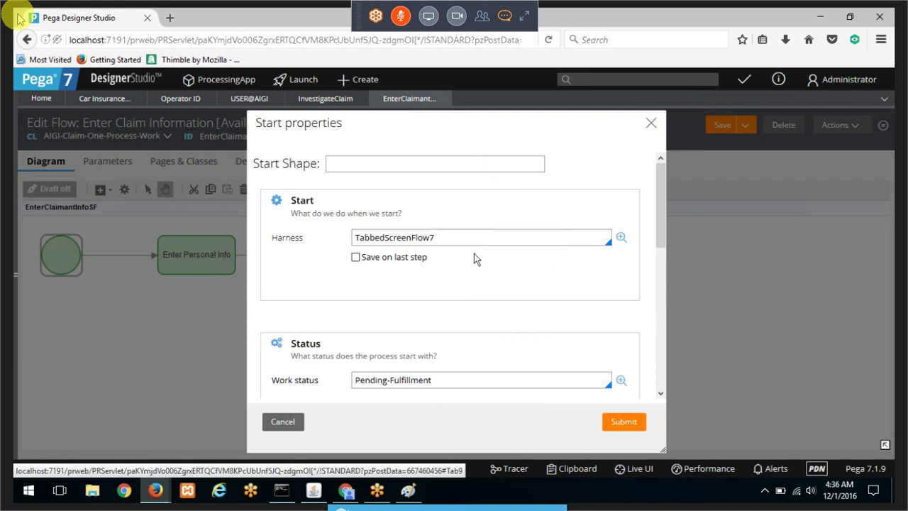
- Enter DataEntryWB as the Start shape's ToWorkbasket workbasket and start creating that record
scroll(476, 245, down, 3)
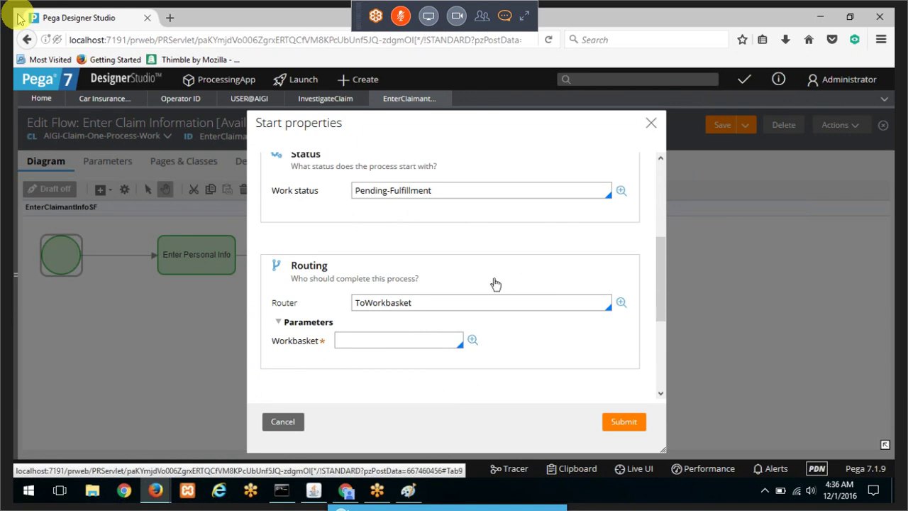
click(374, 341)
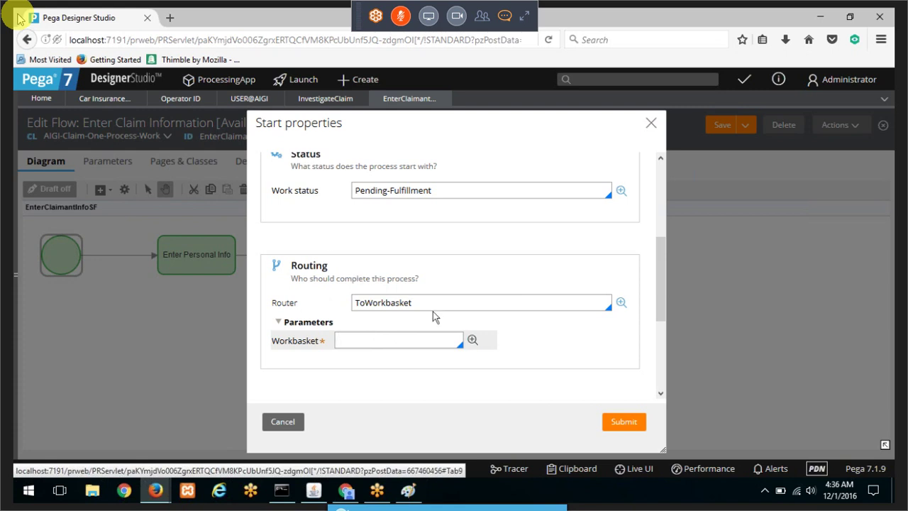
scroll(416, 233, up, 3)
scroll(416, 233, down, 5)
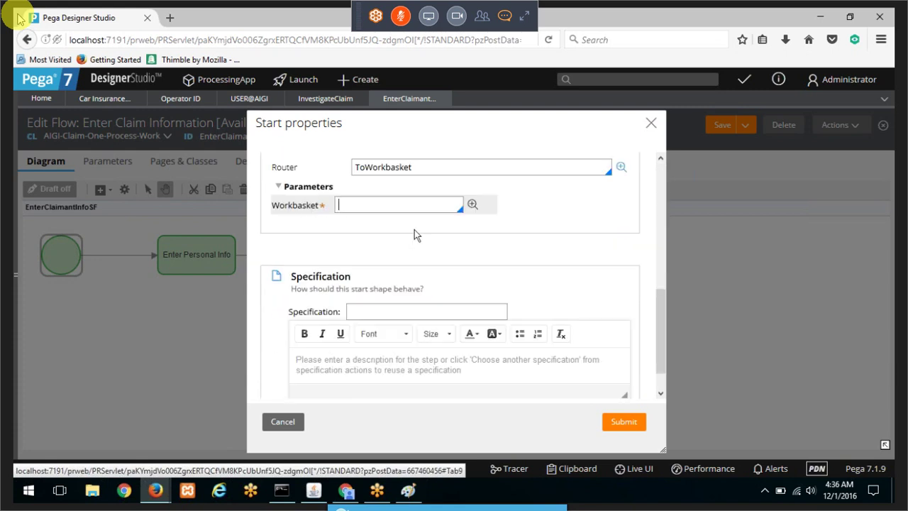
text(DataEntryWB)
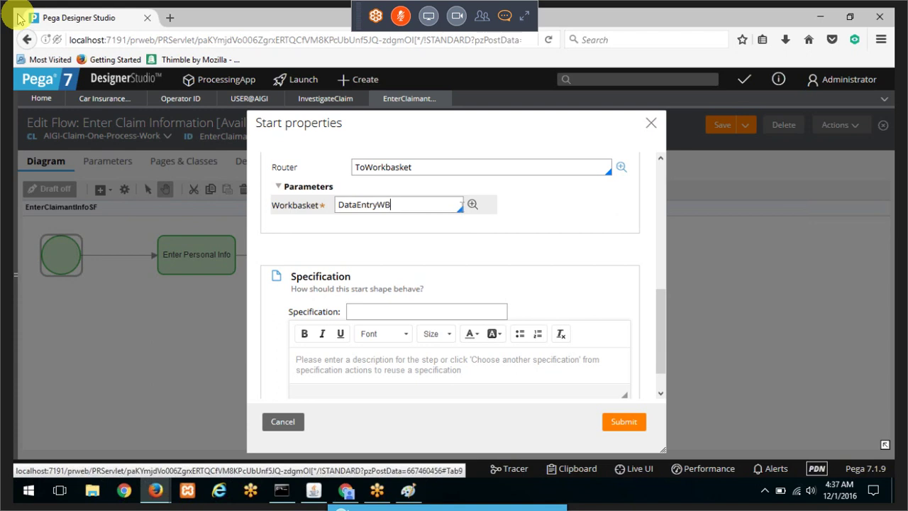
click(472, 205)
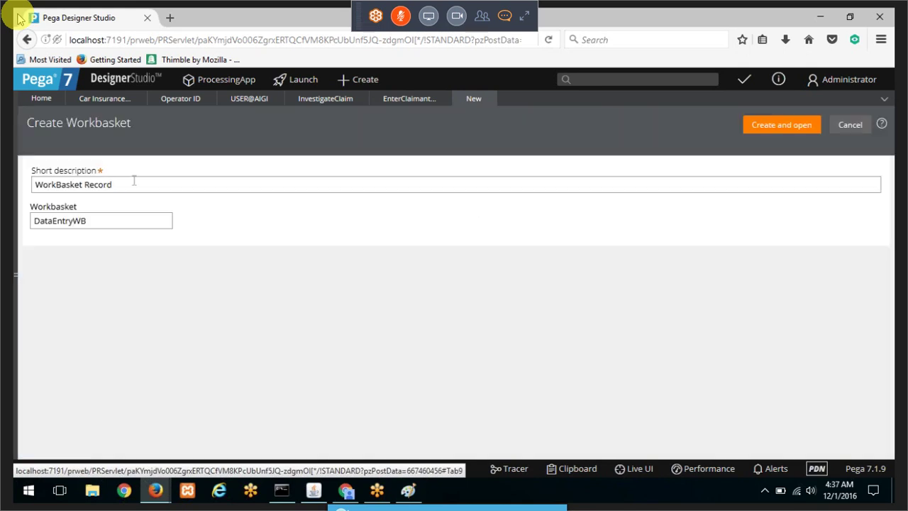
- Describe the DataEntryWB workbasket as 'Data Entry Work basket for collecting claimant info' and create it
triple_click(131, 183)
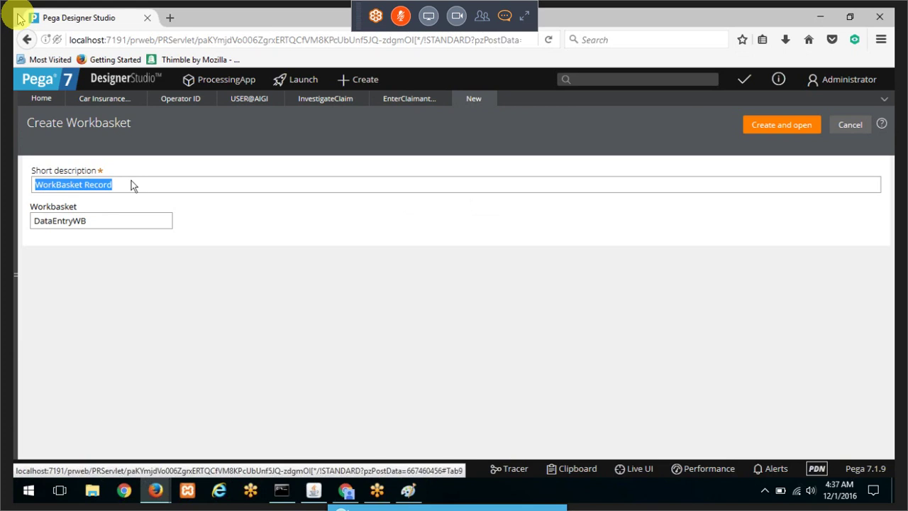
text(Data Ent)
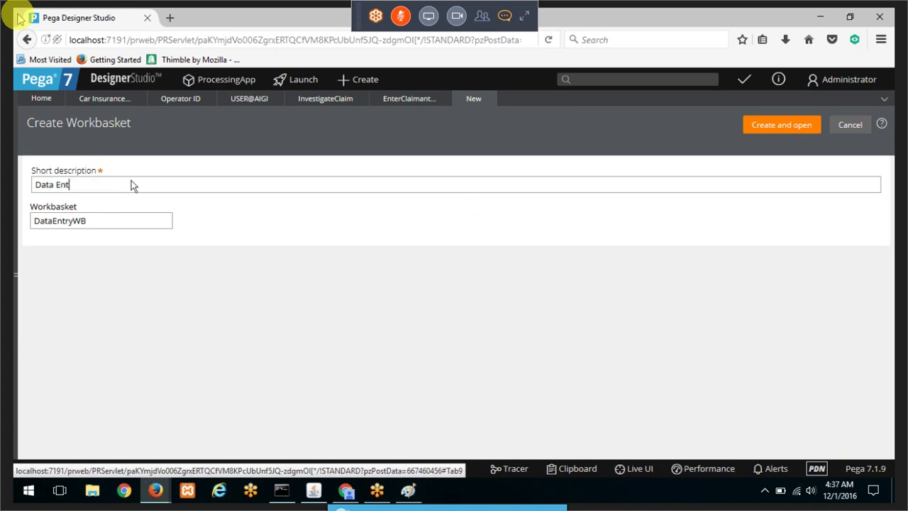
text(ry Work)
key(BackSpace)
text(rk basket for Co)
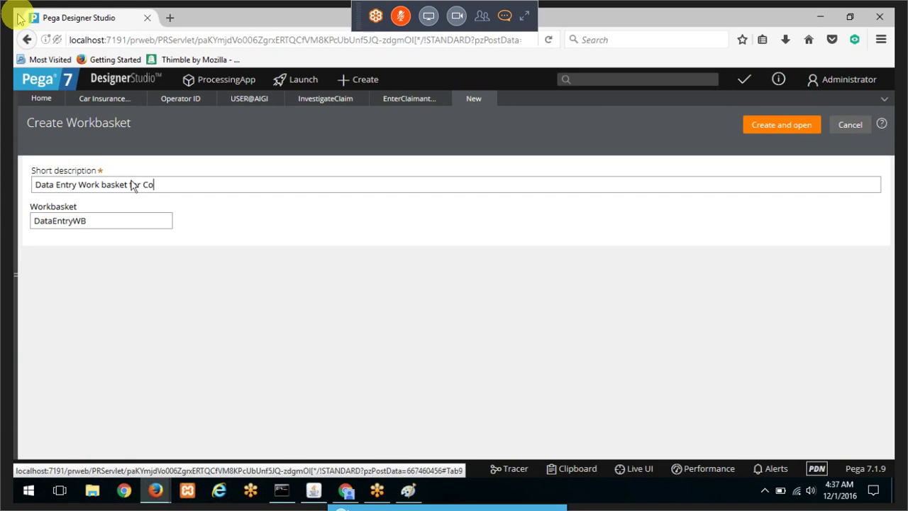
text(llollecting claimant info)
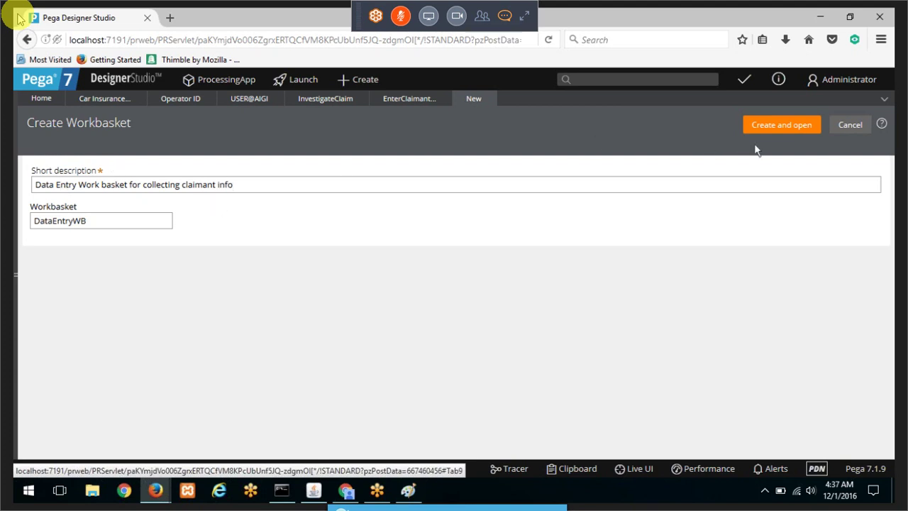
click(771, 126)
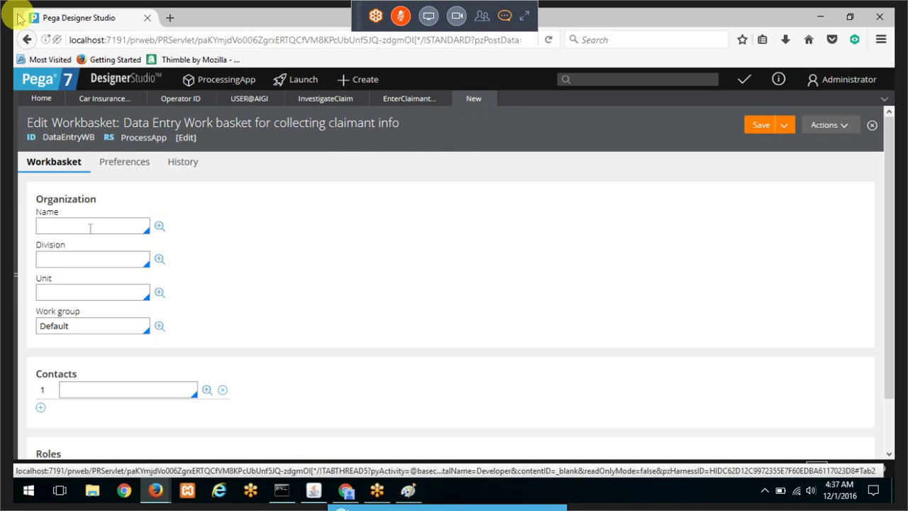
- Give DataEntryWB organization AIGI, division Claim, unit One, clear its work group, and save
click(90, 228)
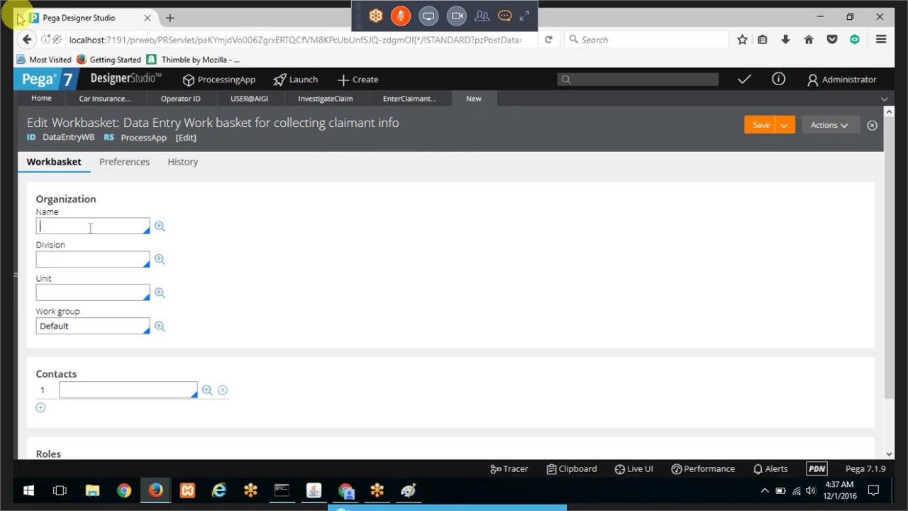
click(90, 227)
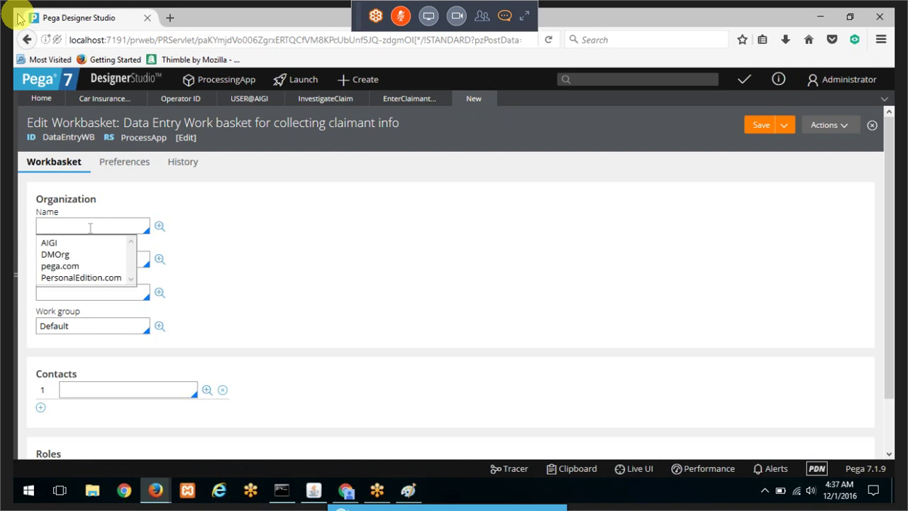
key(Tab)
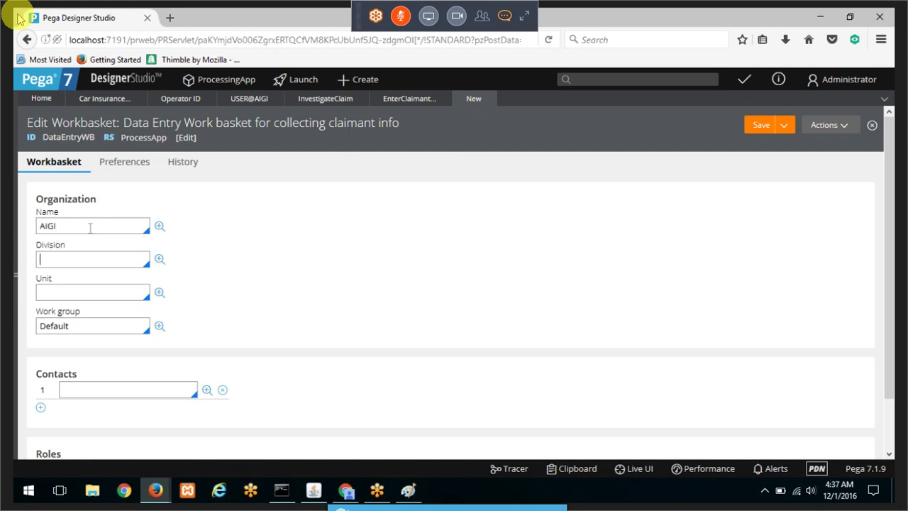
key(Return)
key(Return)
key(Tab)
key(Tab)
key(BackSpace)
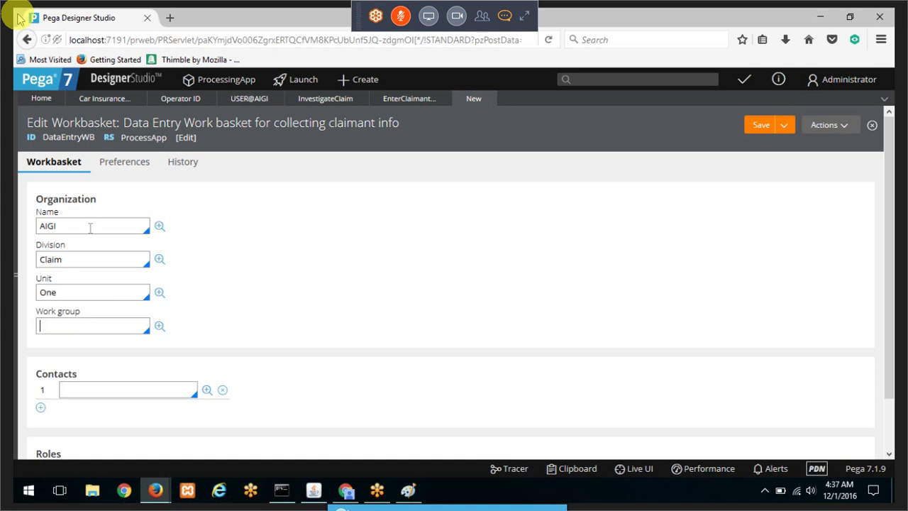
click(761, 121)
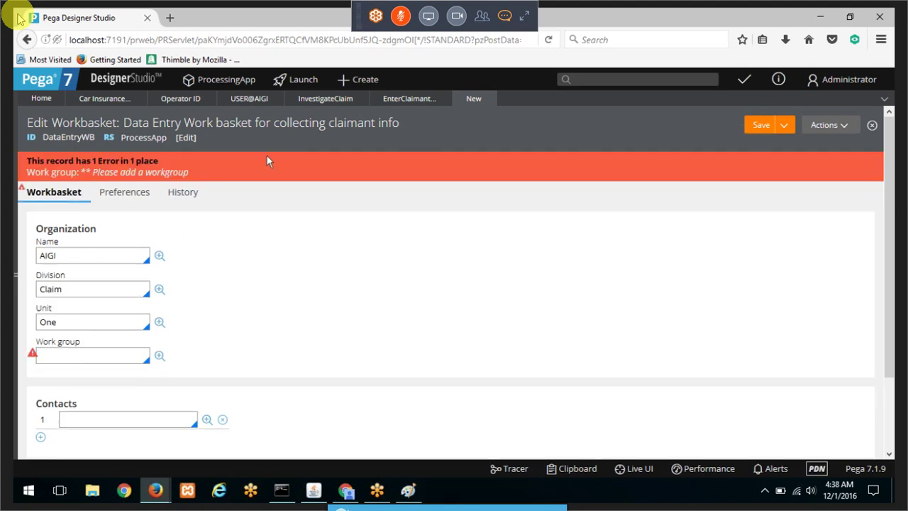
click(252, 98)
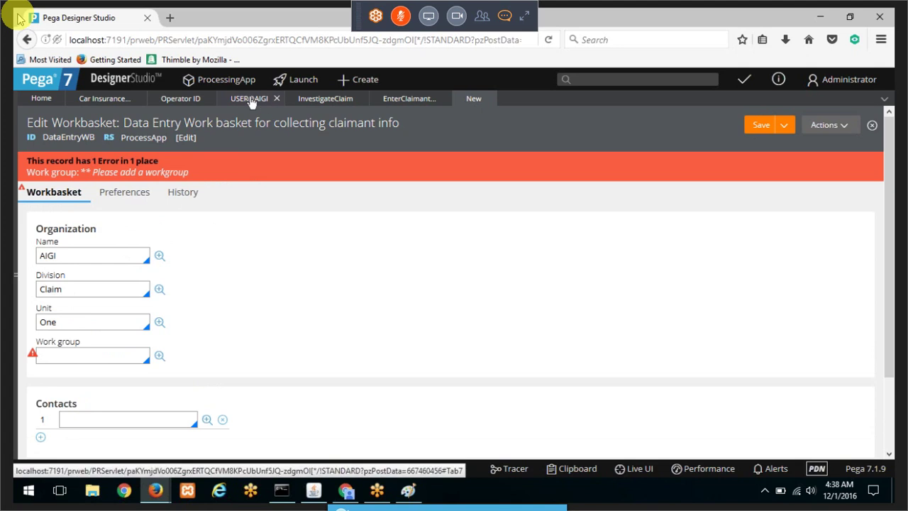
scroll(85, 298, down, 1)
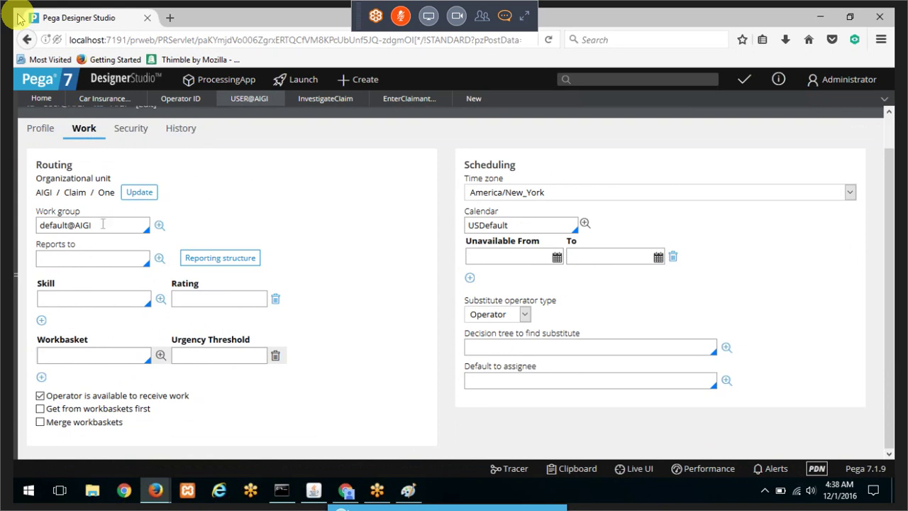
double_click(78, 224)
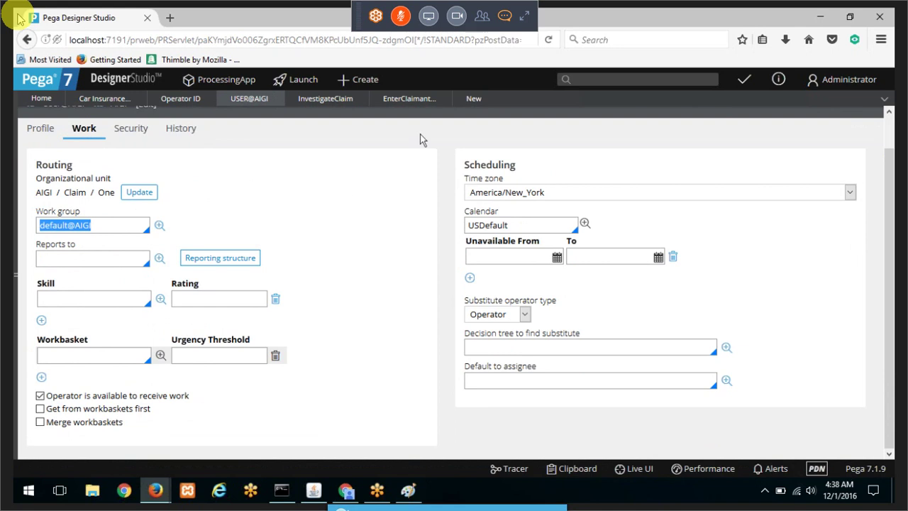
click(472, 99)
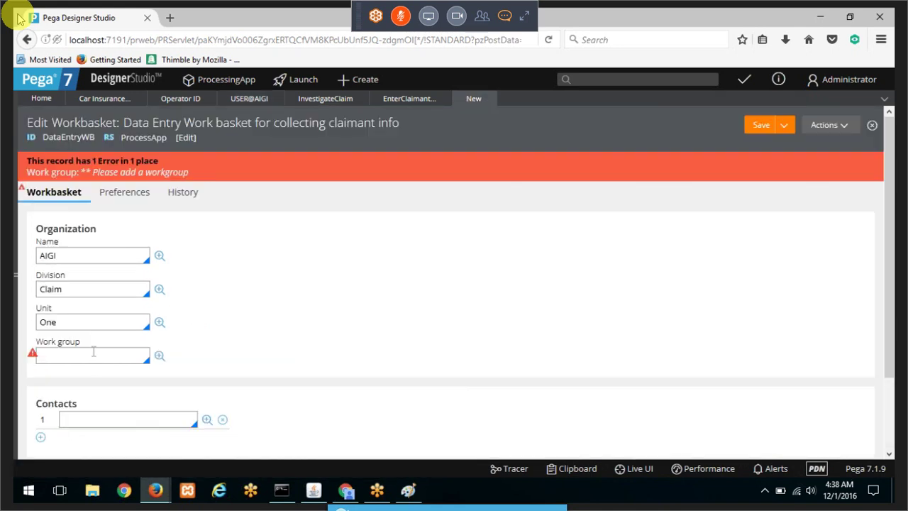
- On the org-chart diagram, circle operators o1, o4, o3 and o5 and link them in pairs
click(408, 489)
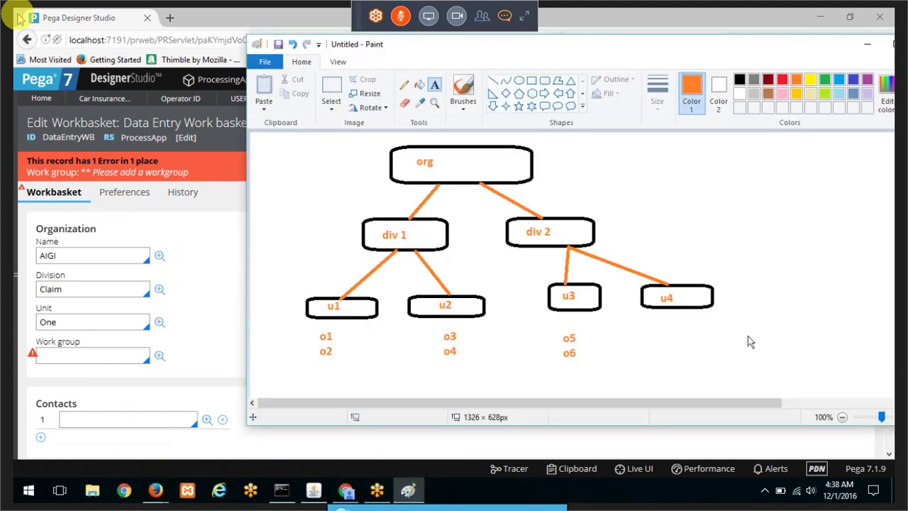
mouse_move(329, 329)
mouse_down()
mouse_move(330, 338)
mouse_move(332, 329)
mouse_up()
mouse_move(454, 345)
mouse_down()
mouse_move(443, 347)
mouse_move(456, 353)
mouse_up()
mouse_move(334, 339)
mouse_down()
mouse_move(421, 383)
mouse_move(429, 366)
mouse_move(418, 381)
mouse_up()
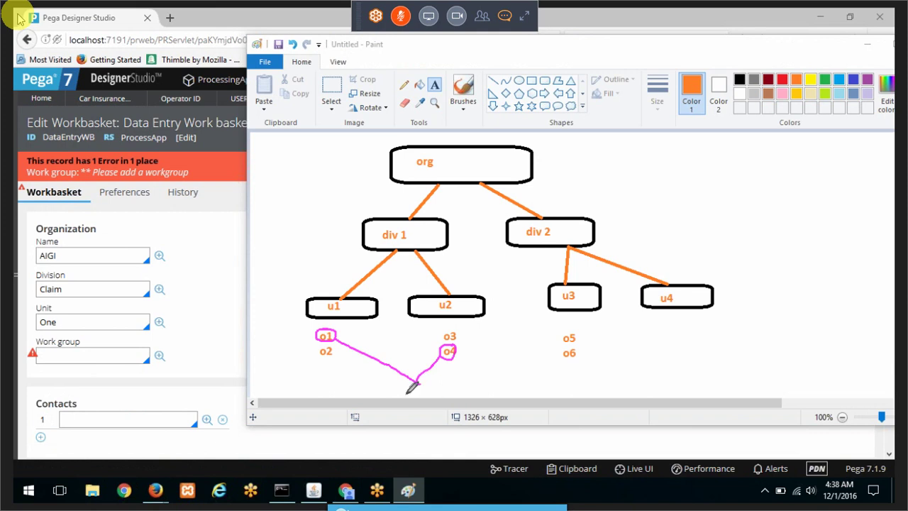
mouse_move(575, 328)
mouse_down()
mouse_move(560, 346)
mouse_move(556, 328)
mouse_up()
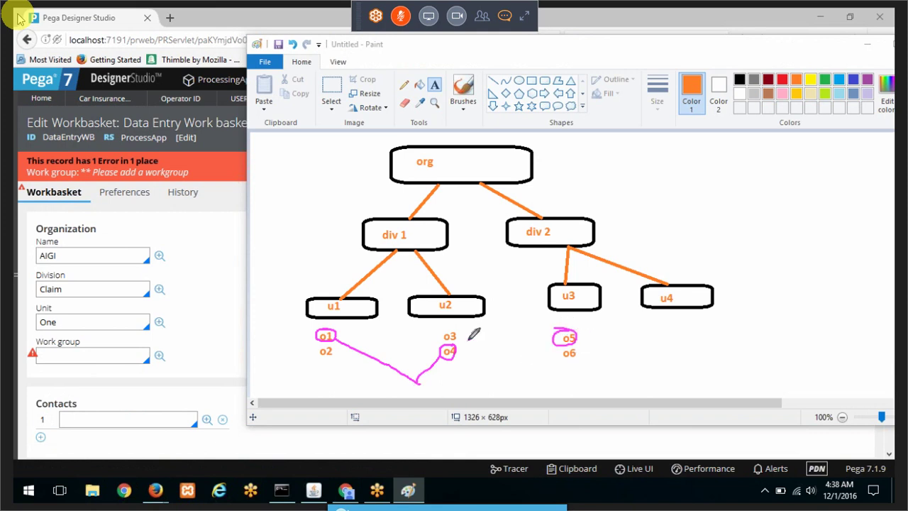
mouse_move(452, 324)
mouse_down()
mouse_move(455, 315)
mouse_move(512, 387)
mouse_up()
drag(555, 343, 512, 386)
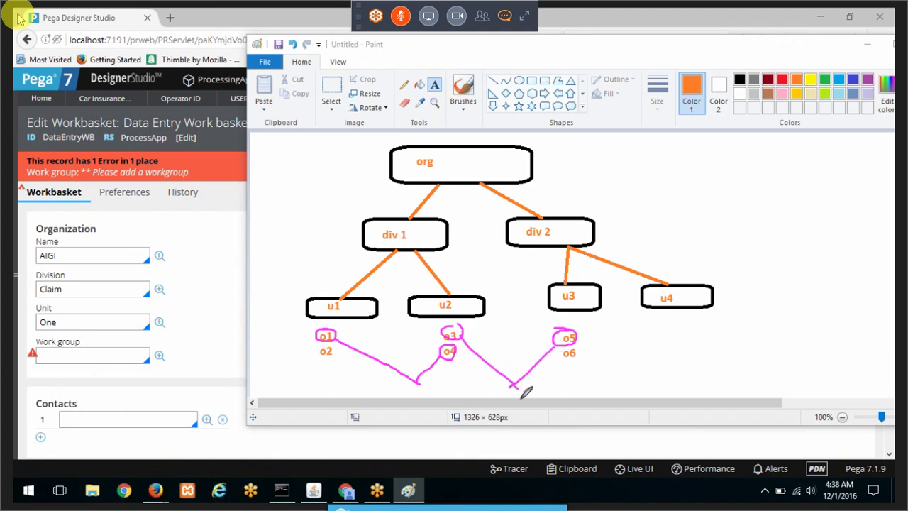
- Label the o1–o4 group wg1, then clear the sketch and return to the workbasket form
mouse_move(388, 390)
mouse_down()
mouse_move(409, 395)
mouse_move(431, 372)
mouse_move(428, 399)
mouse_up()
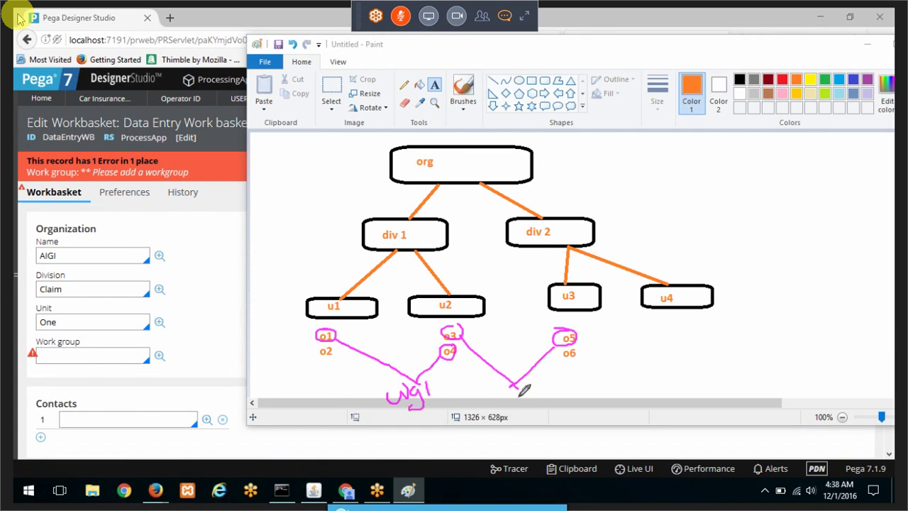
mouse_move(507, 387)
mouse_down()
mouse_move(530, 390)
mouse_move(530, 404)
mouse_move(536, 387)
mouse_move(572, 396)
mouse_up()
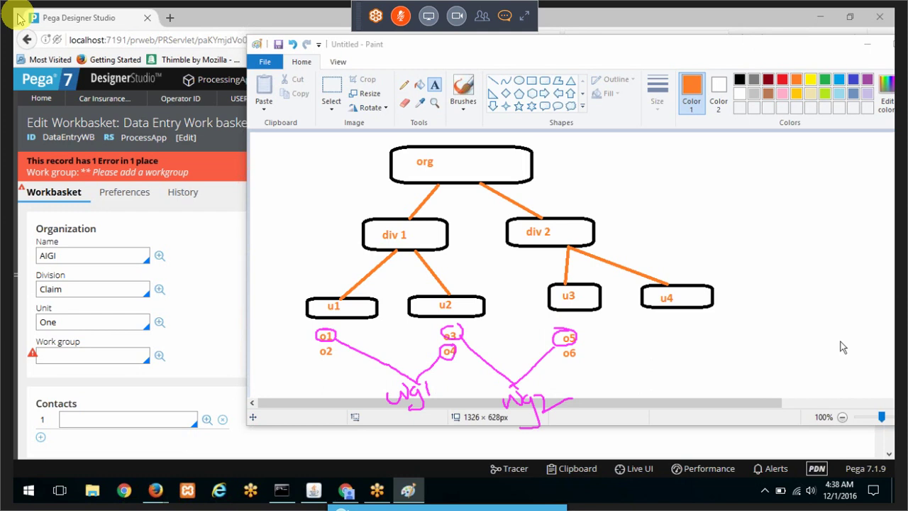
key(Escape)
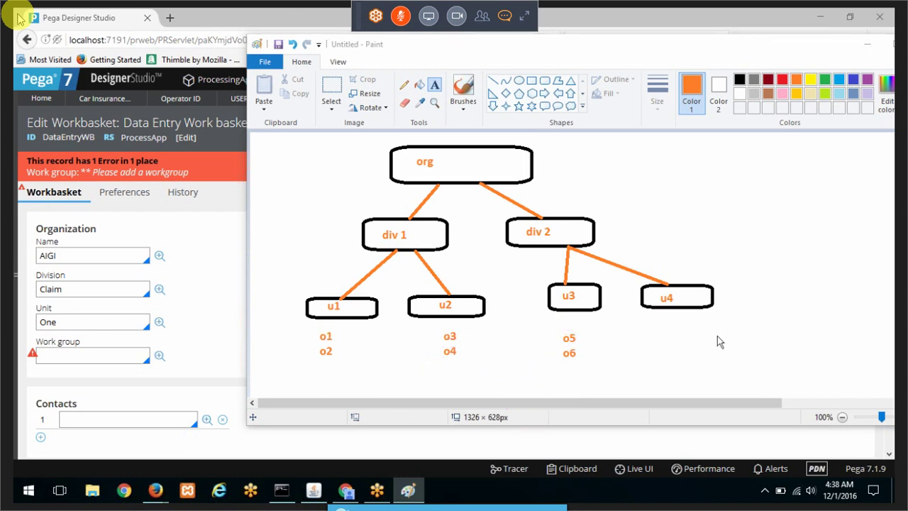
key(alt+Tab)
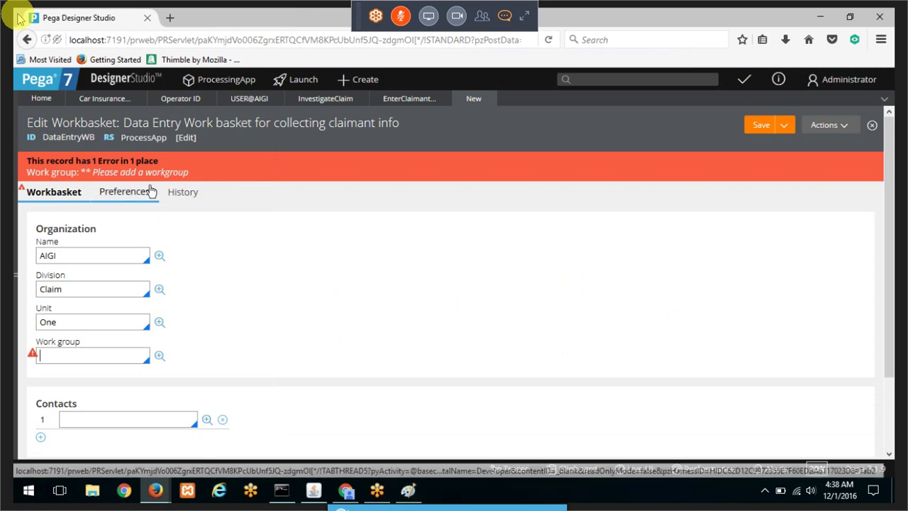
- Enter DataEntry@AIGI as the workbasket's work group and create that work group record
click(78, 354)
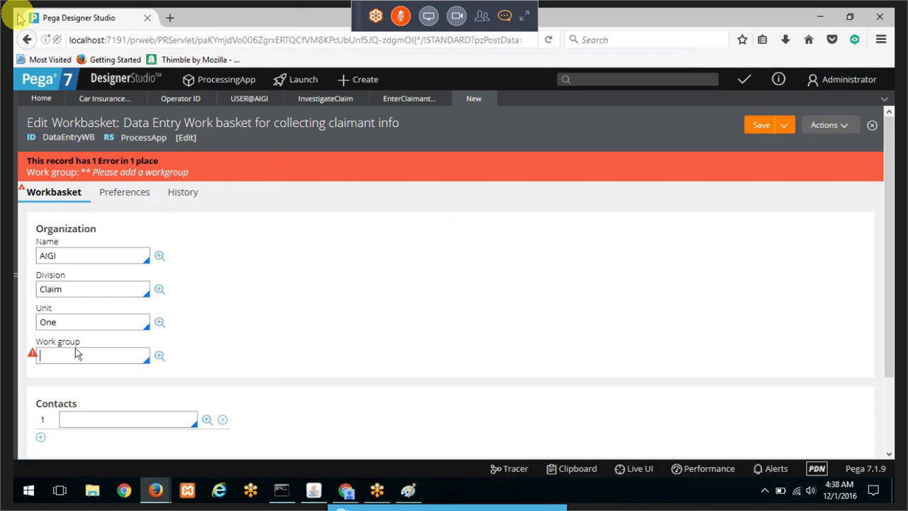
text(dataEntry@AIGI)
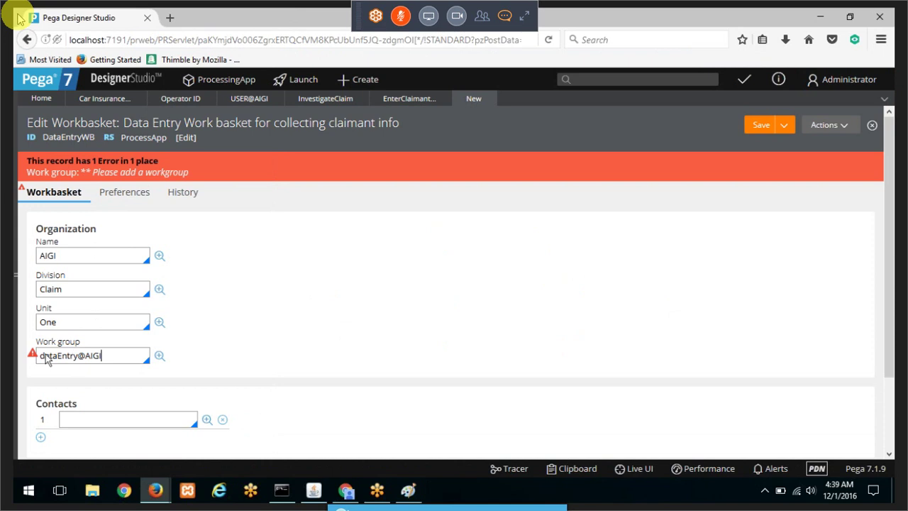
text(D)
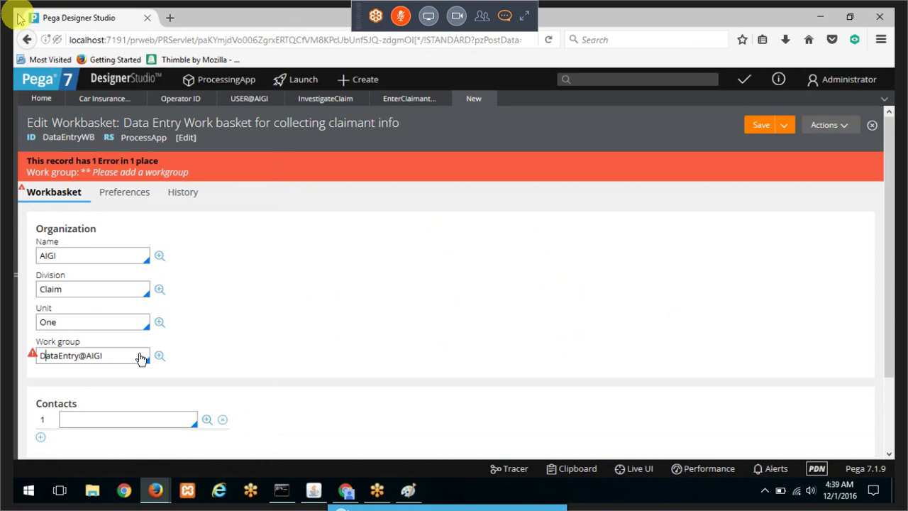
click(159, 357)
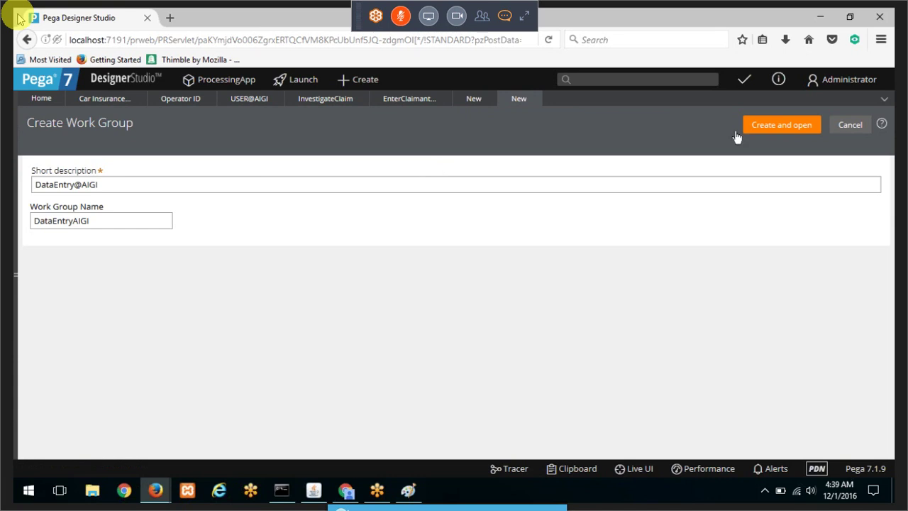
click(771, 131)
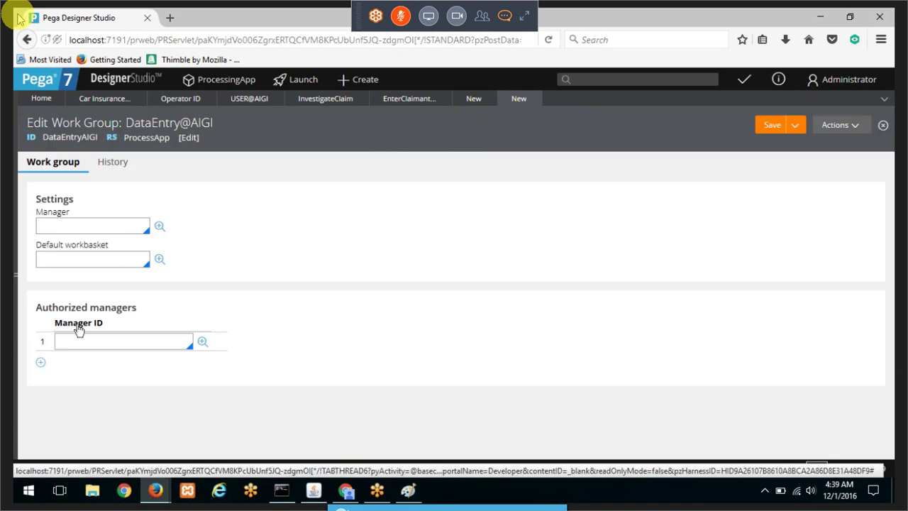
- Start entering 'Data' as the work group's default workbasket, then return to the workbasket form
click(83, 258)
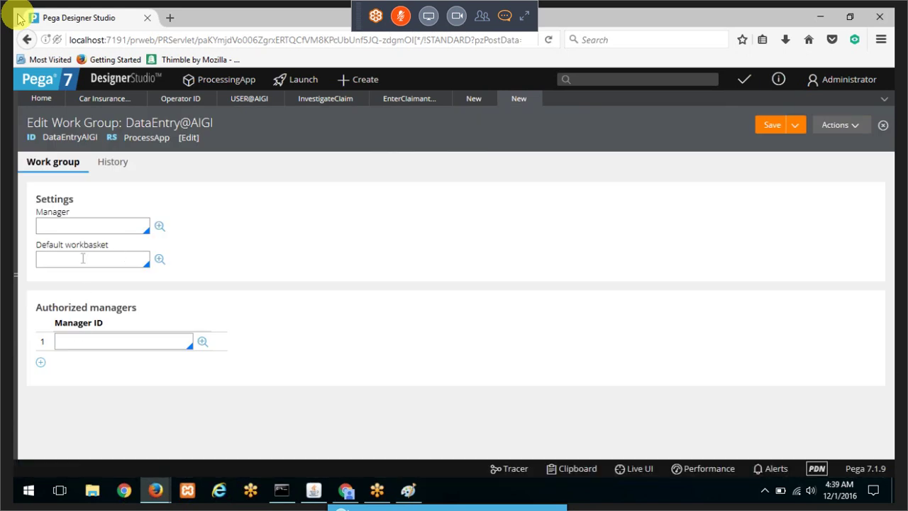
text(Data)
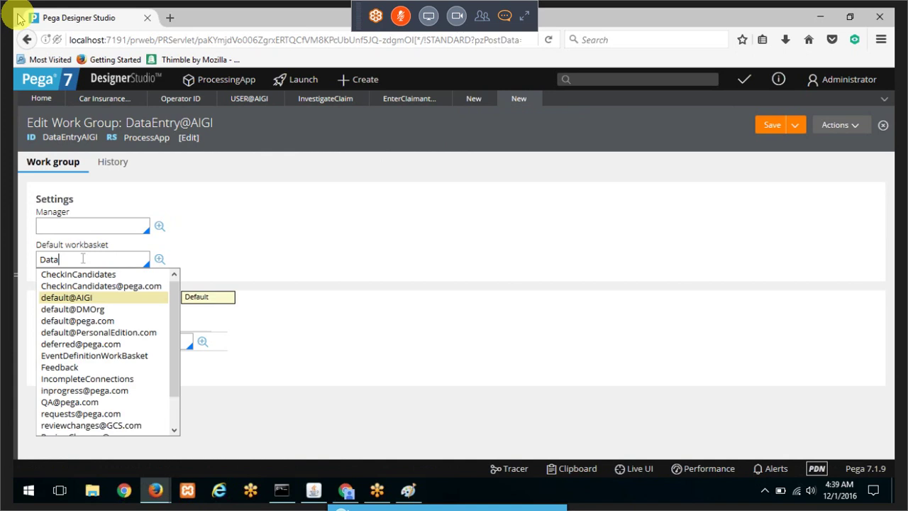
key(Down)
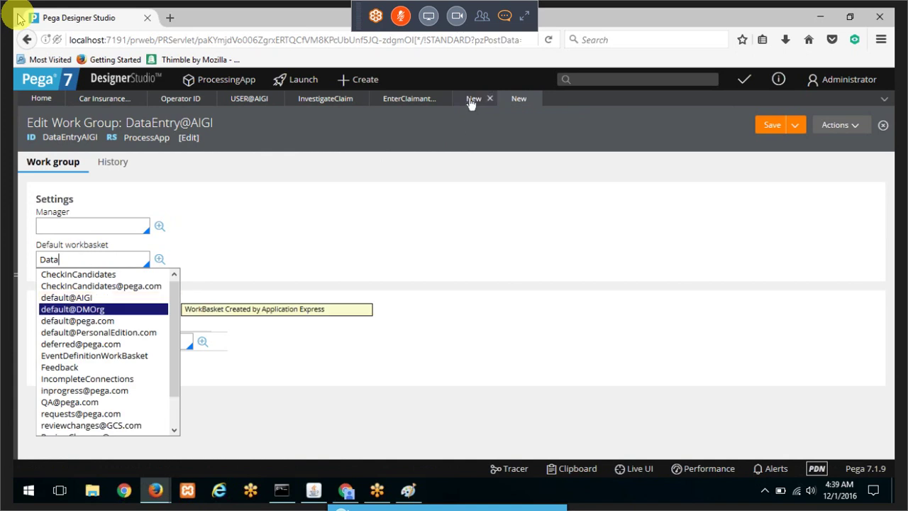
click(471, 104)
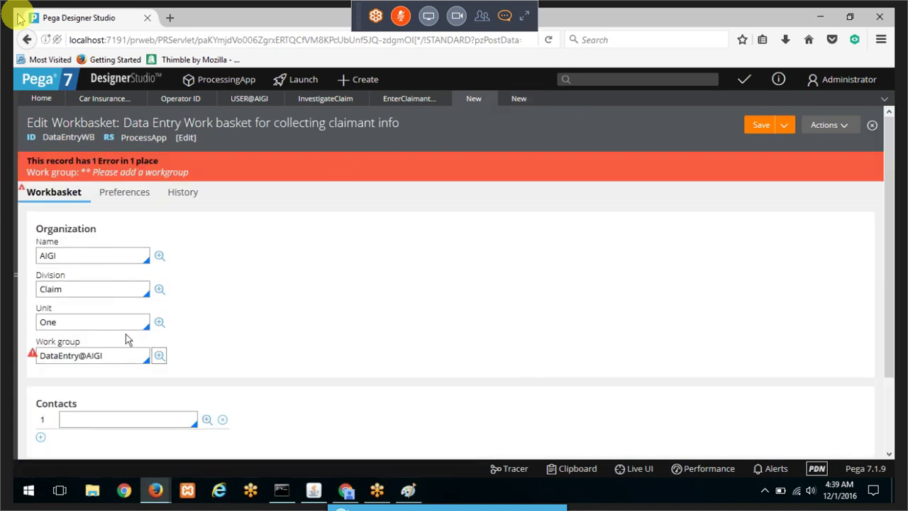
- Set the Data Entry workbasket's work group to default@AIGI and save it
drag(40, 355, 108, 355)
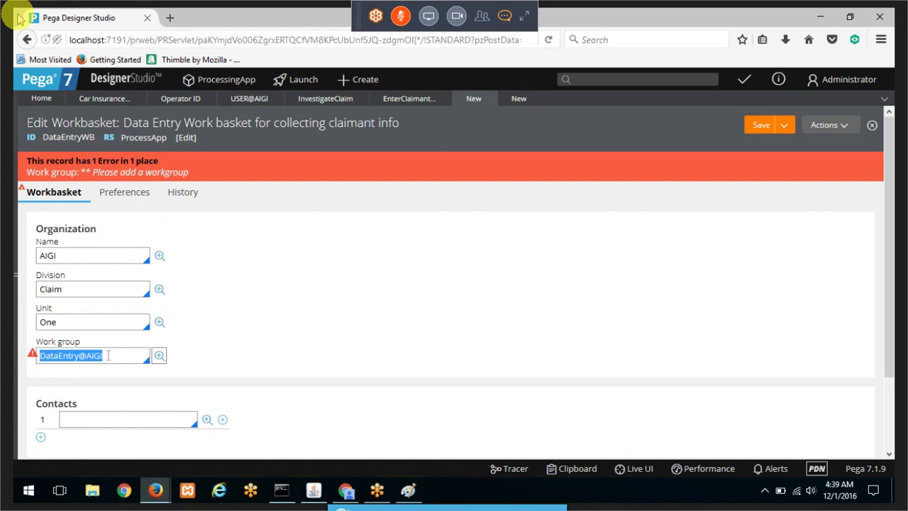
key(BackSpace)
text(de)
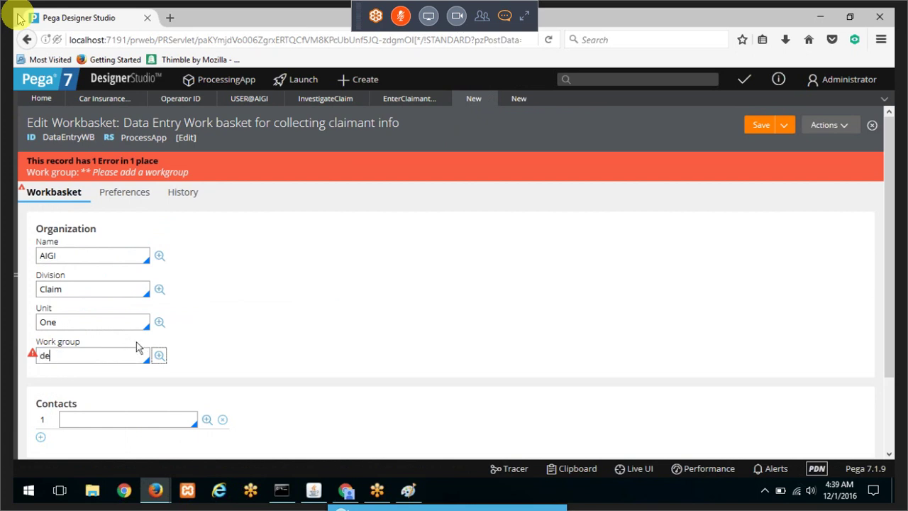
key(Down)
key(Return)
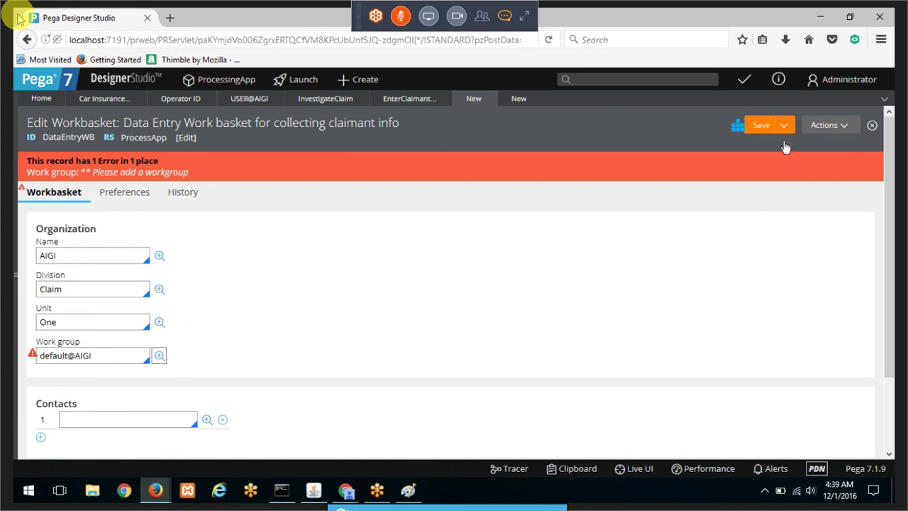
click(753, 127)
- Change the workbasket's work group to DataEntry@AIGI and give that work group default workbasket DataEntryWB
drag(118, 325, 17, 326)
text(DataEntry@AIGI)
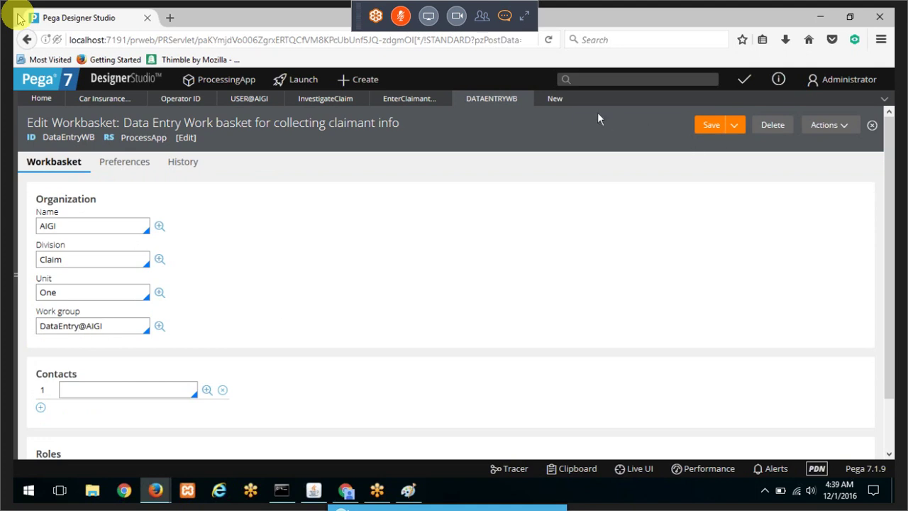
click(551, 98)
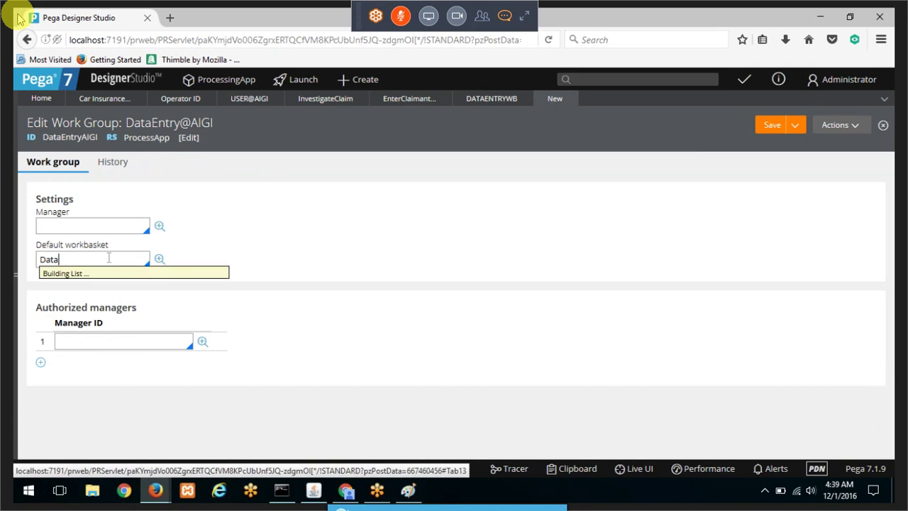
key(Return)
click(771, 125)
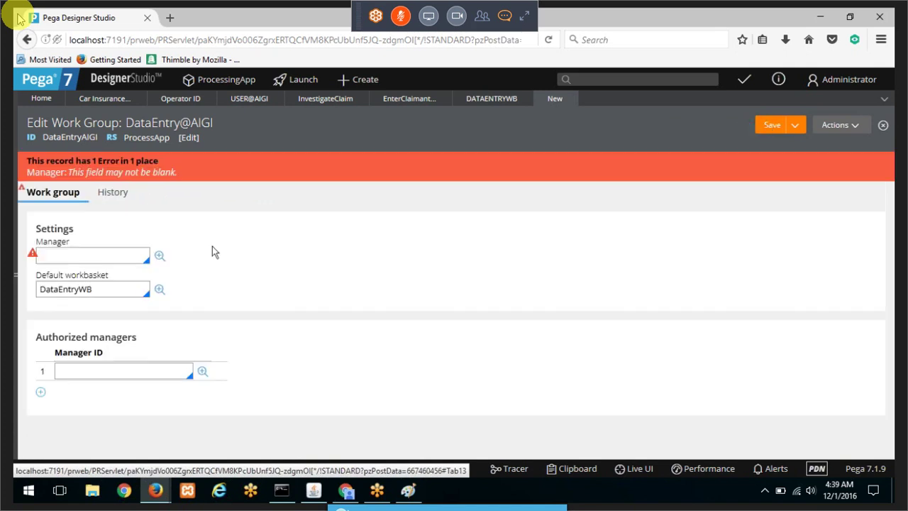
- Set the DataEntry@AIGI work group's manager to Manager@AIGI and save it
click(81, 256)
text(manaer)
text(ger)
text(@ai)
key(Return)
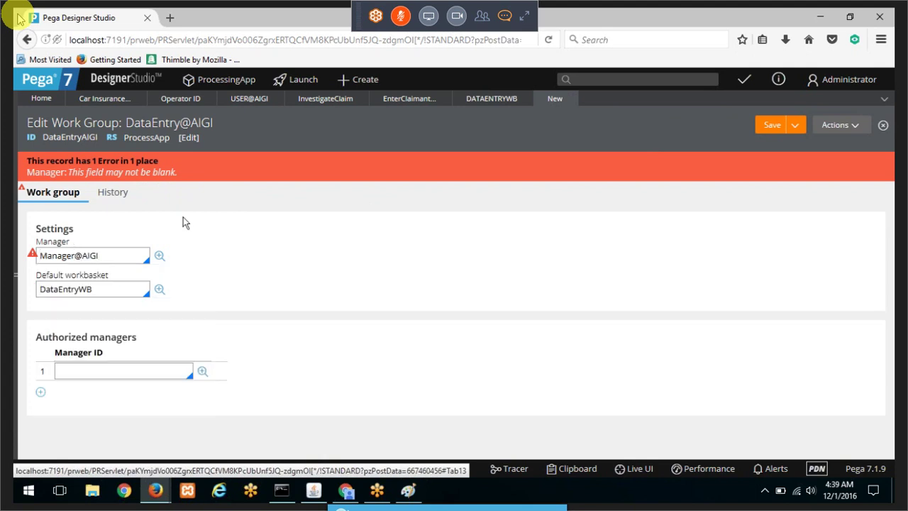
click(768, 125)
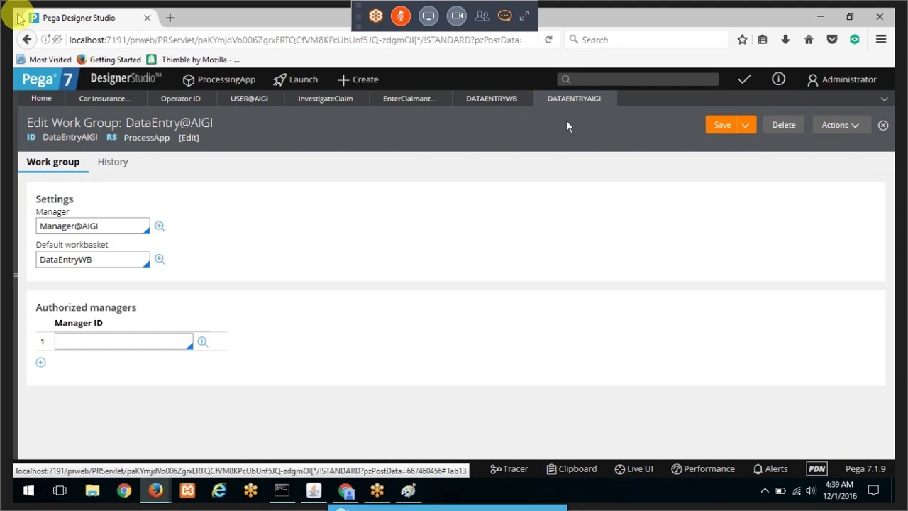
- Compare the DataEntryWB and DataEntry@AIGI forms, marking up managers and heading, then open Save options
click(487, 101)
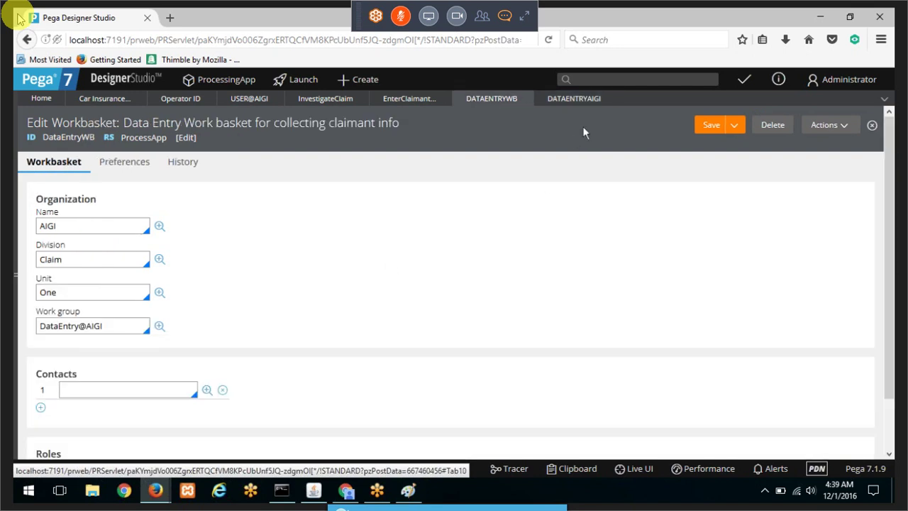
click(576, 98)
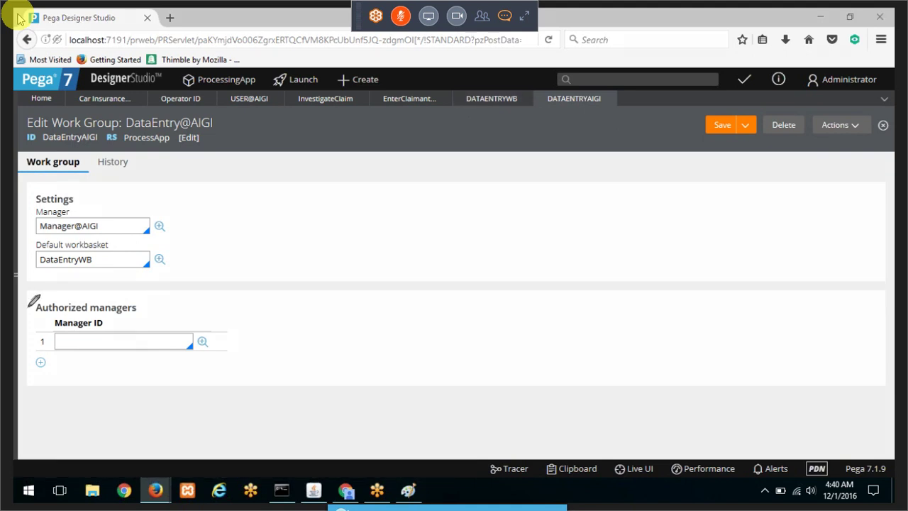
mouse_move(43, 349)
mouse_down()
mouse_move(50, 367)
mouse_move(44, 349)
mouse_up()
drag(47, 129, 120, 129)
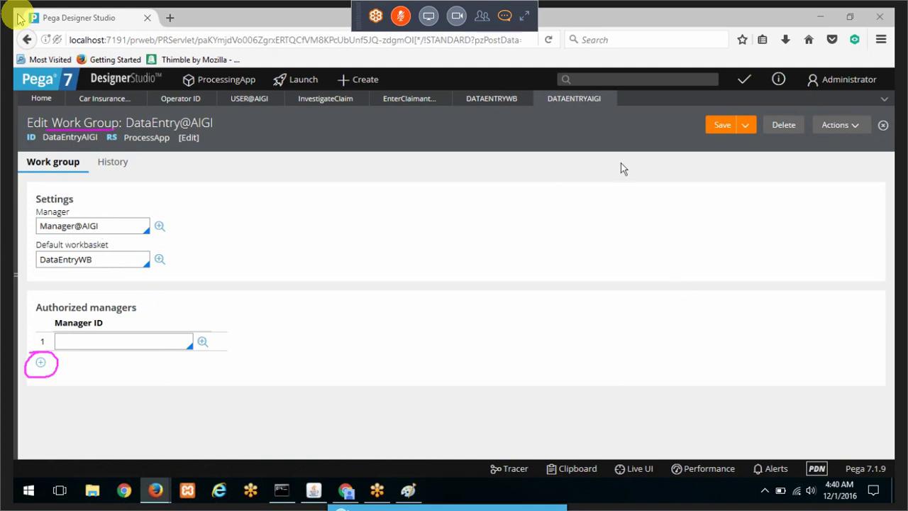
click(500, 101)
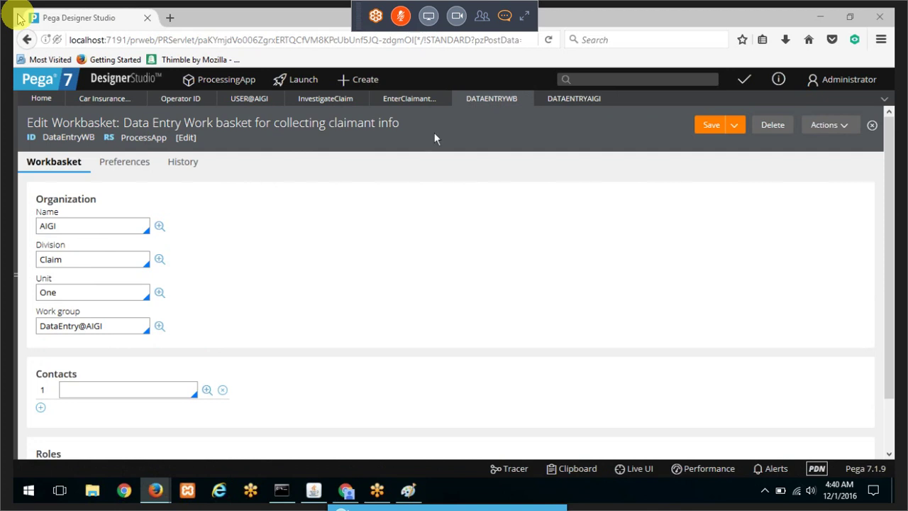
click(569, 100)
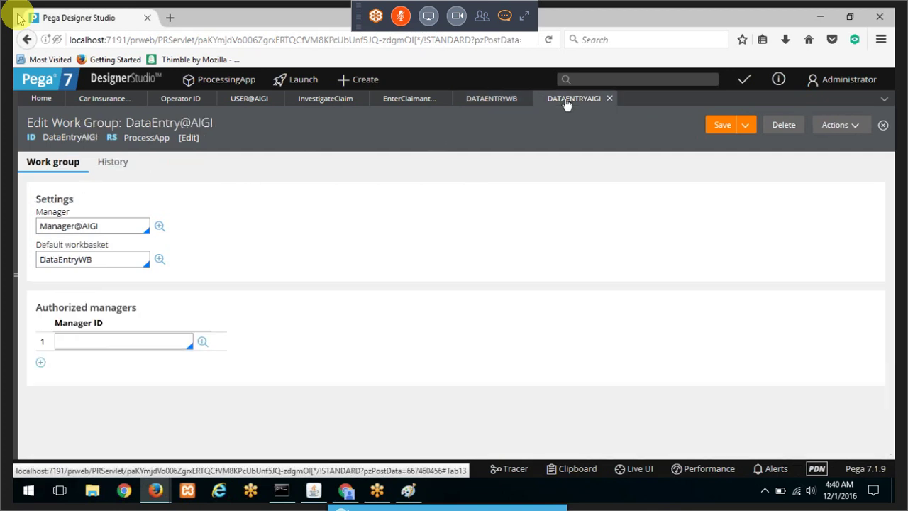
click(494, 103)
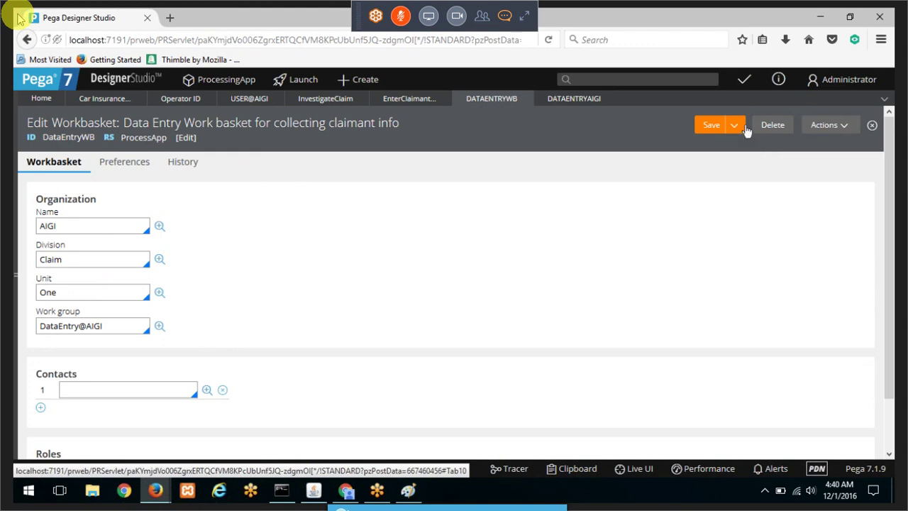
click(738, 128)
- Re-save the DataEntryWB workbasket and look up the DataEntry@AIGI work group record
click(704, 146)
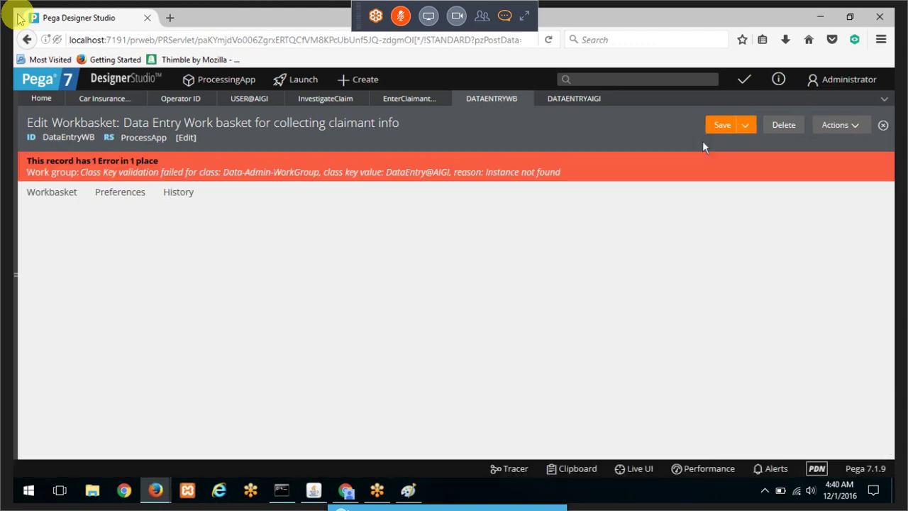
click(484, 101)
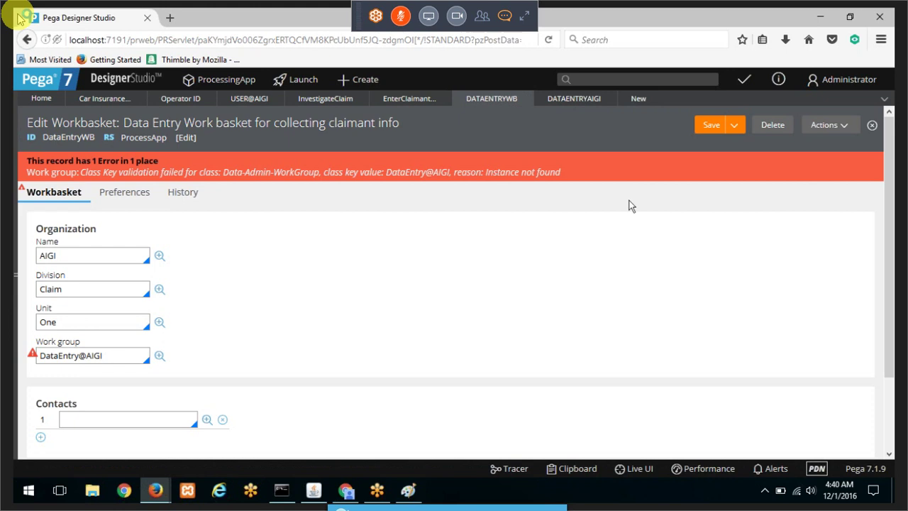
click(713, 127)
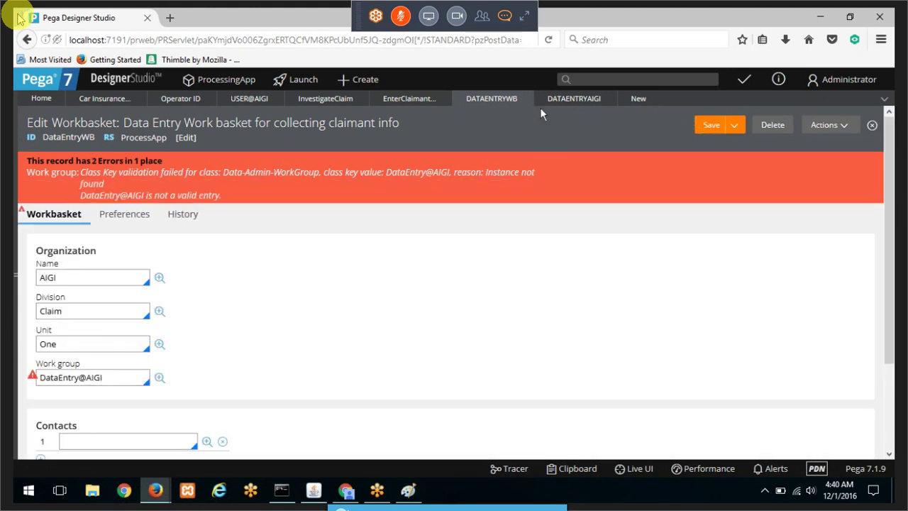
click(576, 101)
click(477, 103)
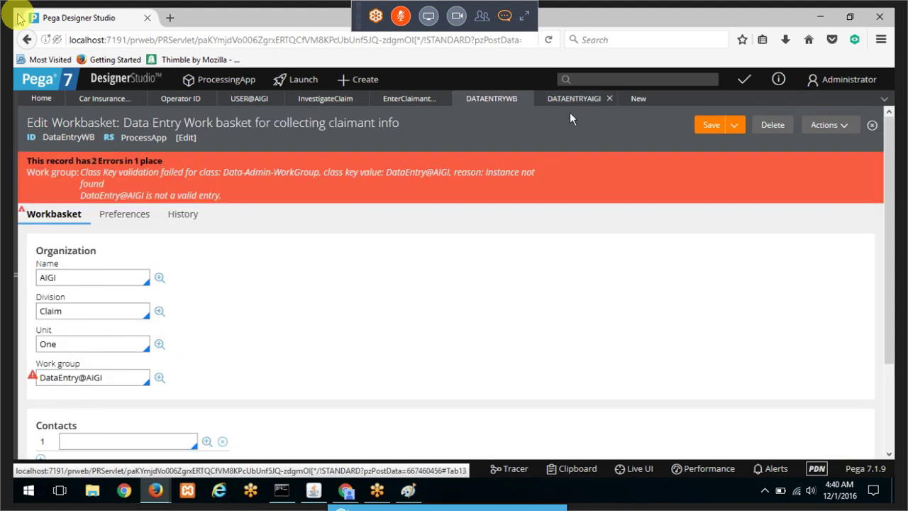
click(160, 377)
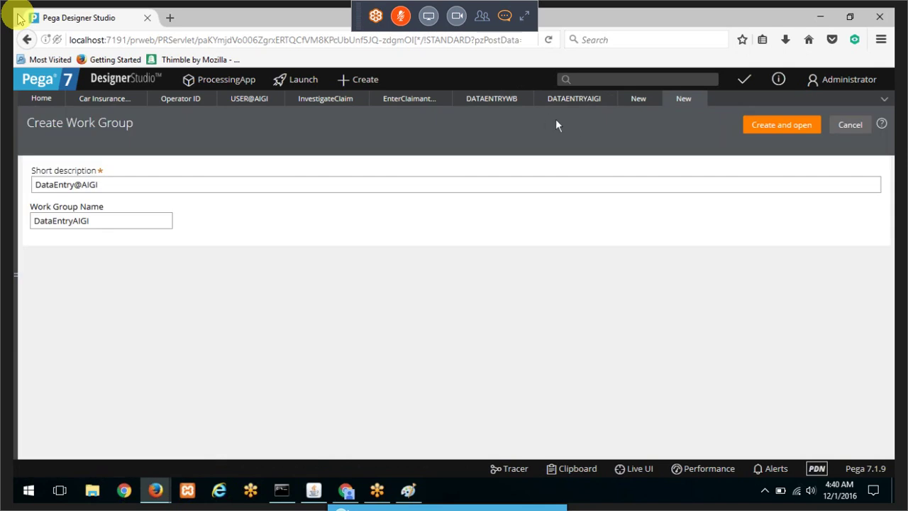
click(564, 104)
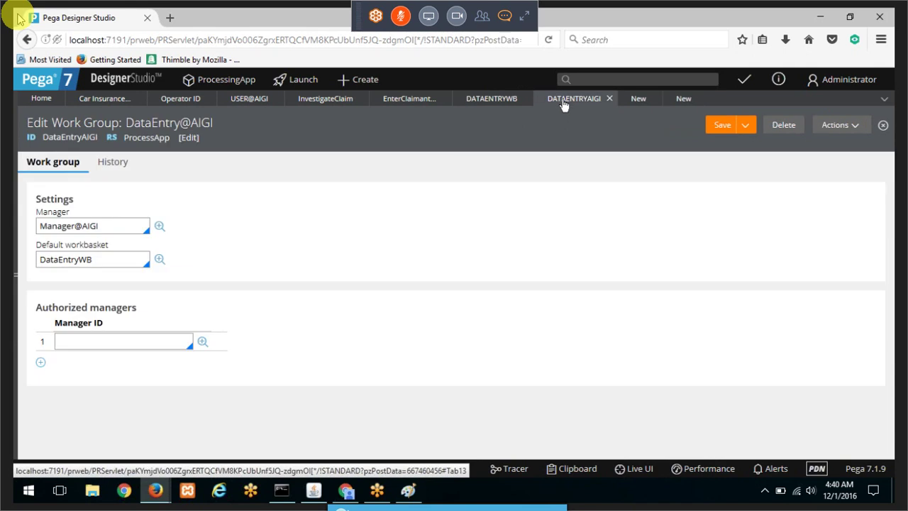
click(504, 103)
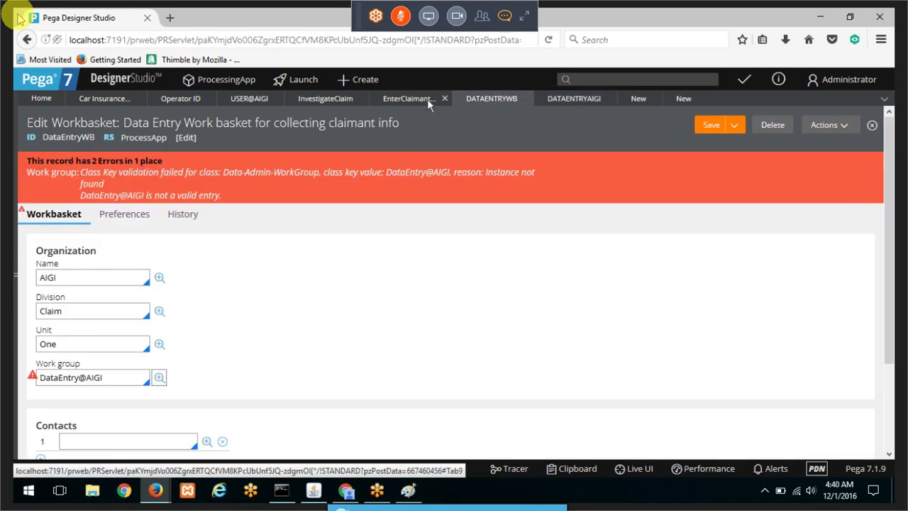
- Remove the @ so the work group reads DataEntryAIGI, save, and close a leftover New form
key(BackSpace)
key(ctrl+s)
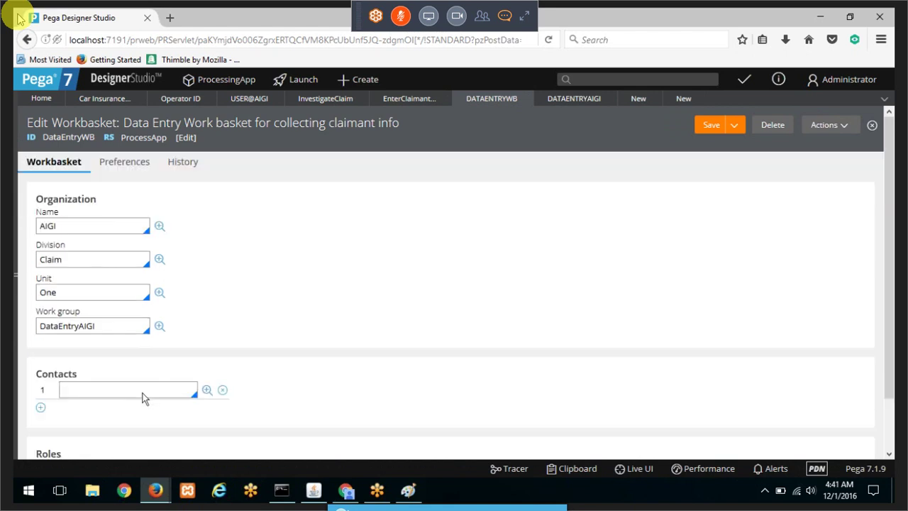
click(636, 102)
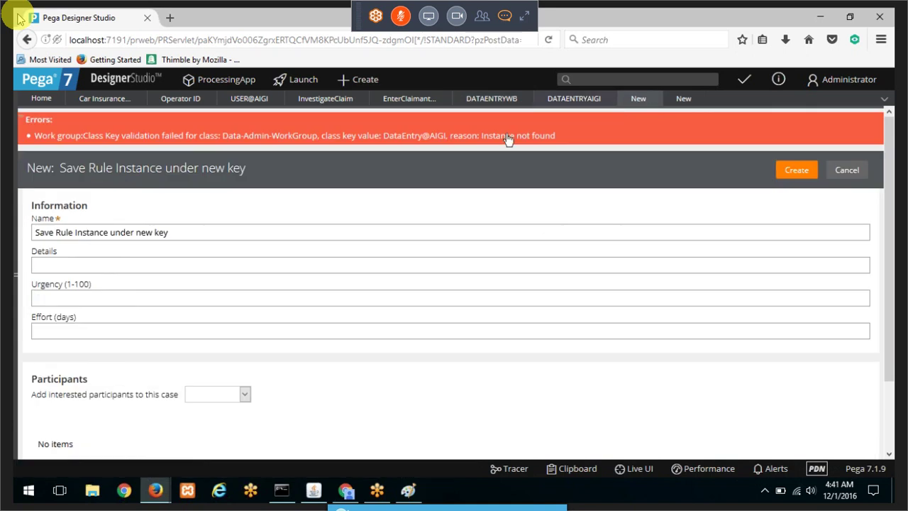
click(654, 99)
- Close the other leftover form and Save As the workbasket under the name ClaimInvestigationWB
click(654, 99)
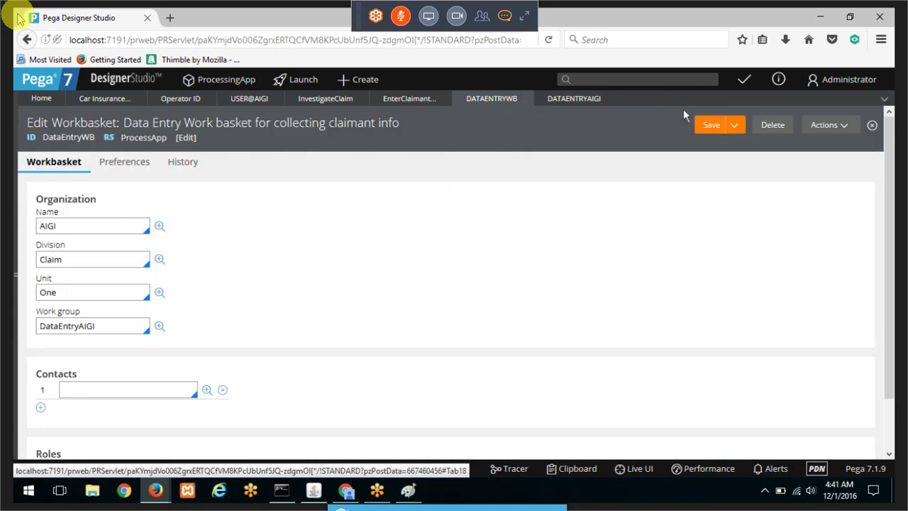
click(741, 126)
click(722, 146)
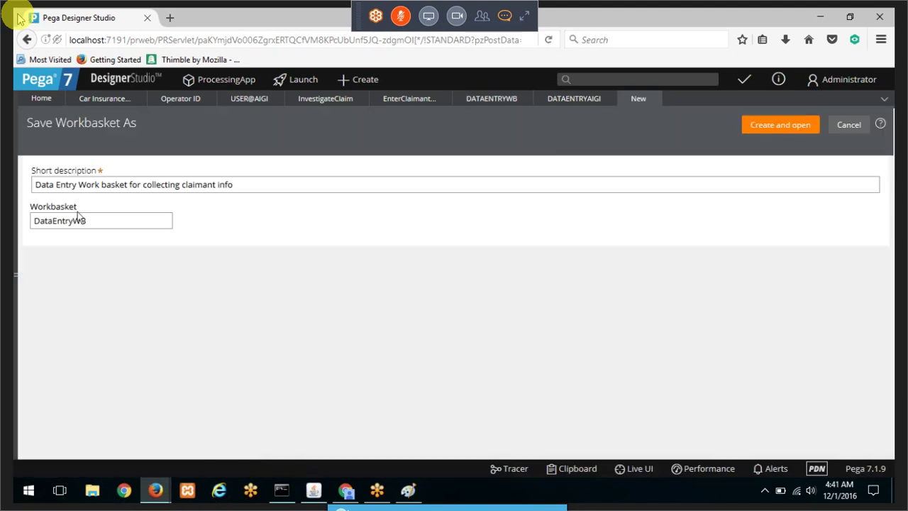
drag(74, 223, 14, 221)
text(CalimIn)
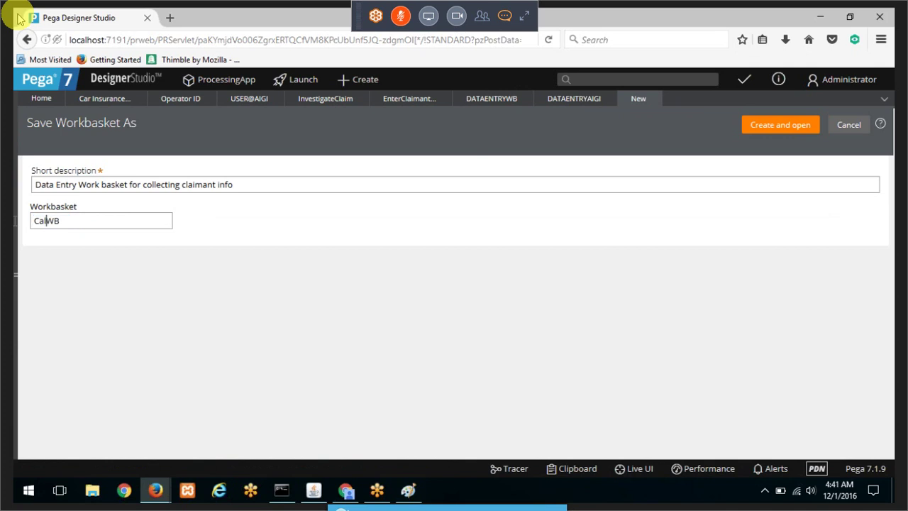
text(vestigation)
click(42, 223)
key(BackSpace)
text(a)
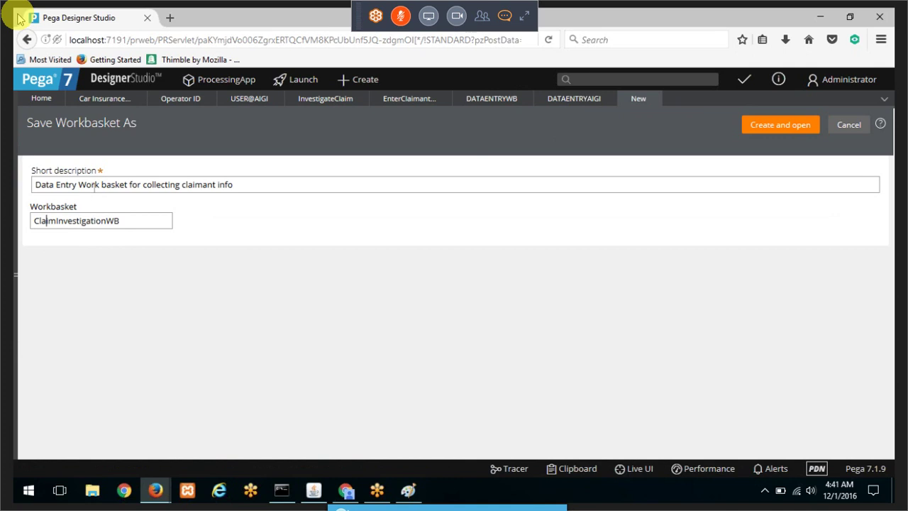
- Set the copy's short description to 'Calim investigation work basket' and create it
click(253, 183)
key(ctrl+a)
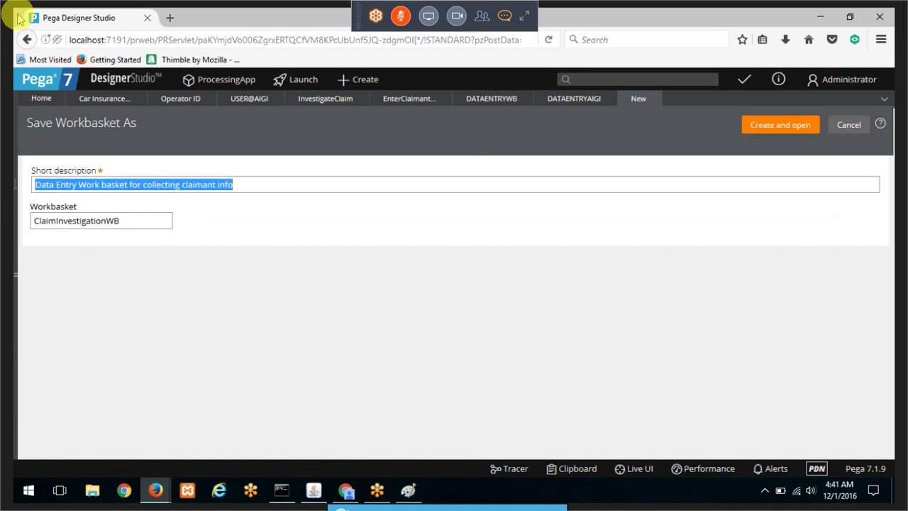
text(Wo)
key(BackSpace)
key(BackSpace)
text(Calim invest)
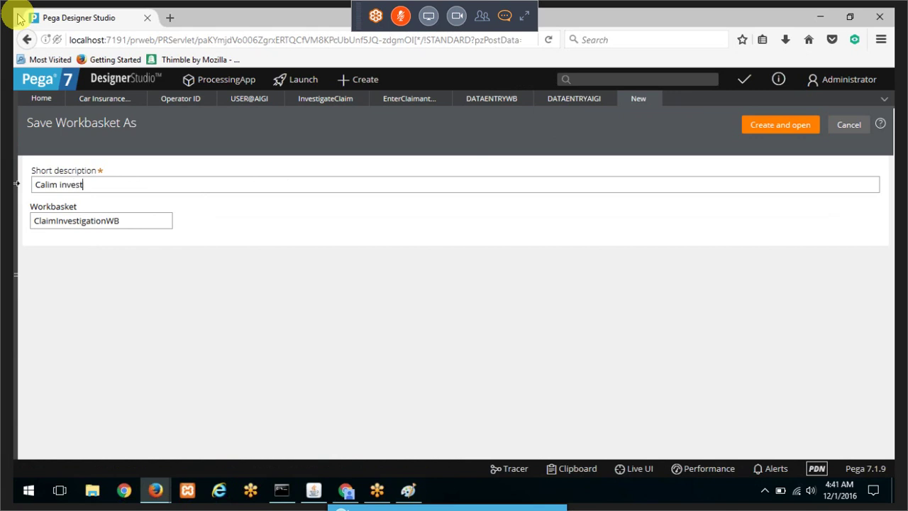
text(igation work basket)
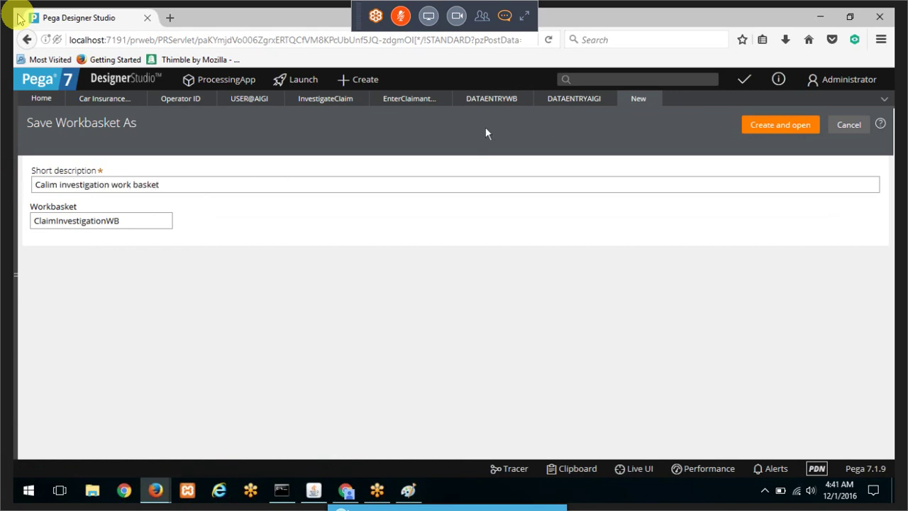
click(748, 134)
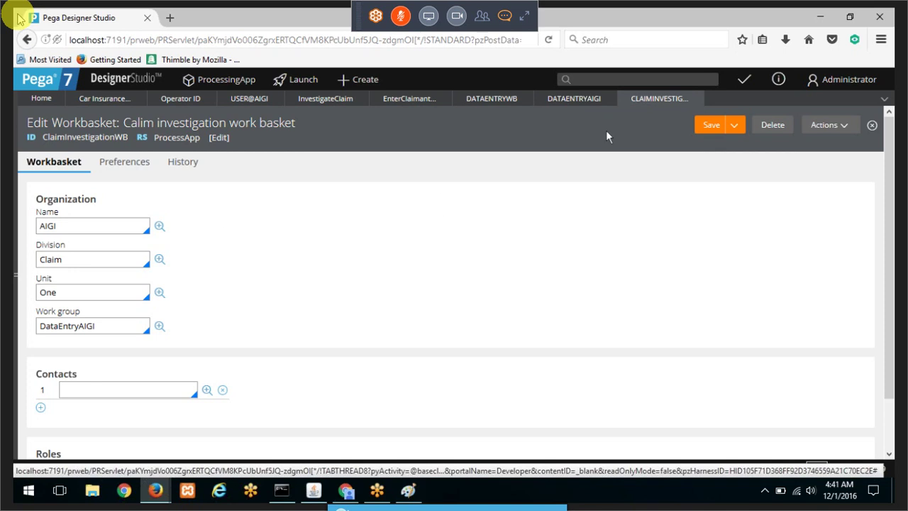
- Save ClaimInvestigationWB, enter ClaimInvestAIGI as its work group, and start creating that work group
click(702, 126)
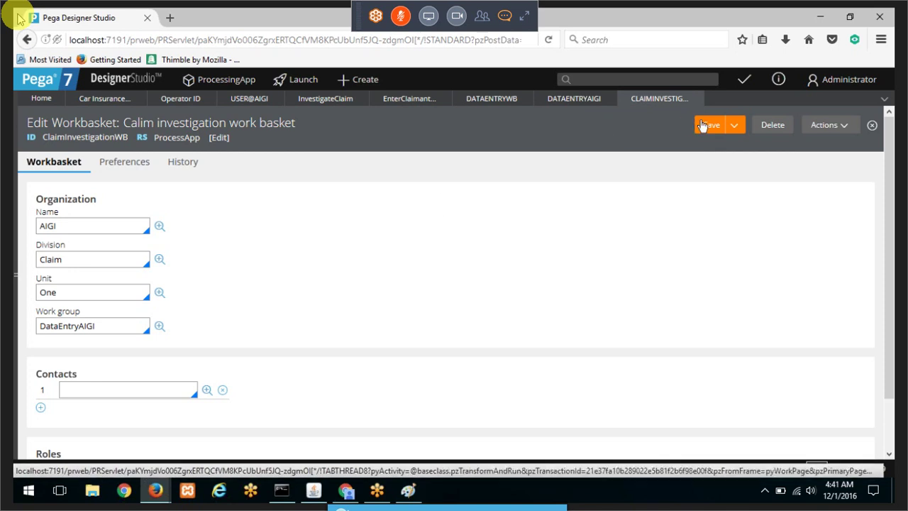
drag(80, 328, 17, 326)
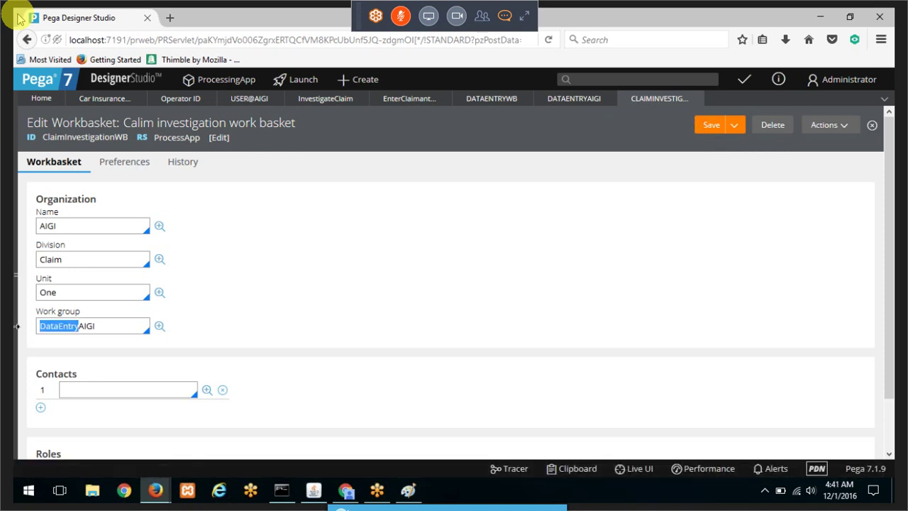
text(CalimAIGI)
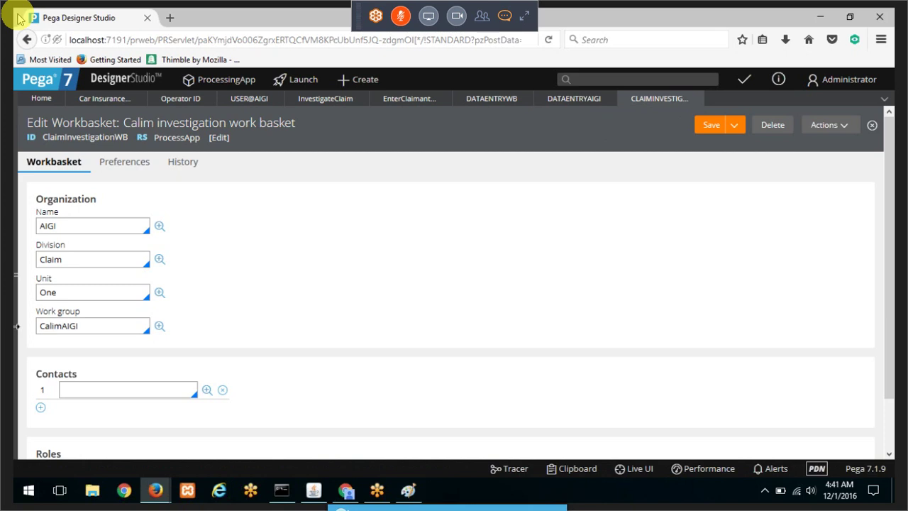
text(nve)
key(BackSpace)
key(BackSpace)
key(BackSpace)
key(BackSpace)
key(BackSpace)
key(BackSpace)
key(BackSpace)
key(BackSpace)
key(BackSpace)
text(Car)
key(BackSpace)
key(BackSpace)
text(laimInvest)
click(165, 333)
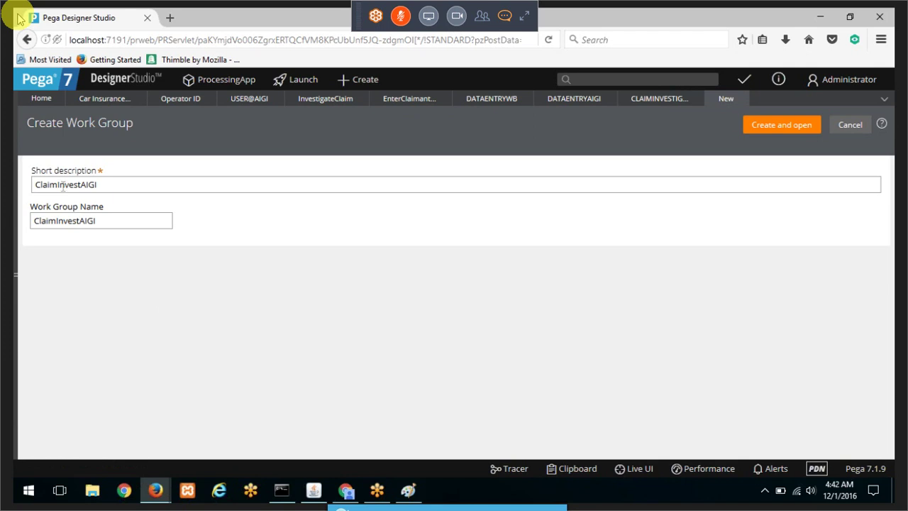
- Create the 'Claim Investigation AIGI' work group with the AIGI manager and ClaimInvestigationWB as default workbasket, and save
text(Investigation)
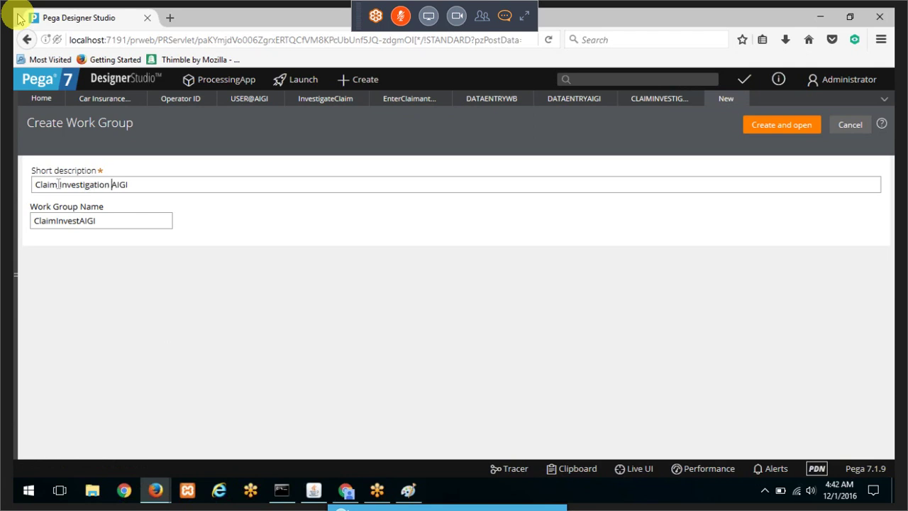
click(779, 132)
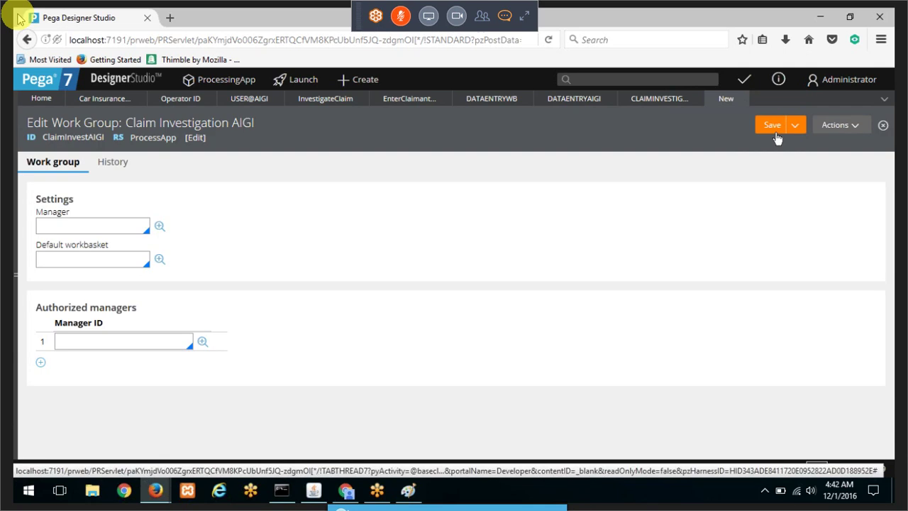
click(83, 220)
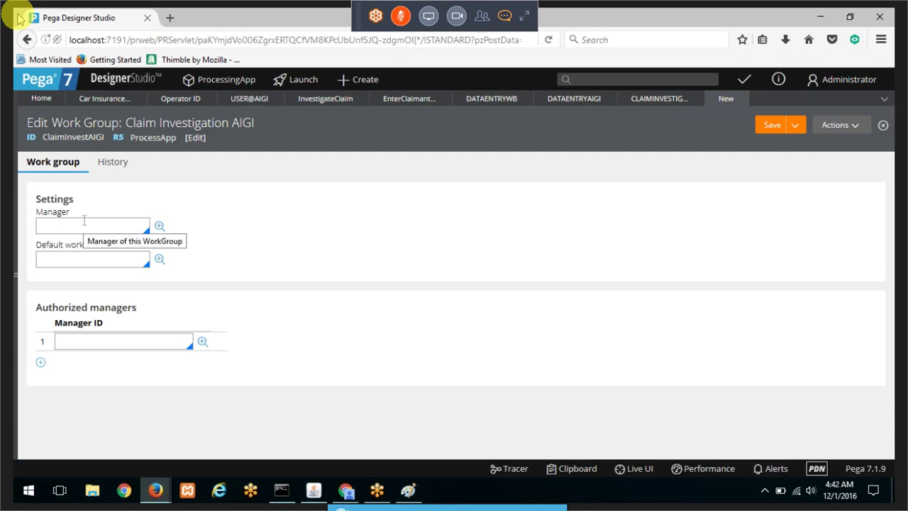
text(manager)
key(Tab)
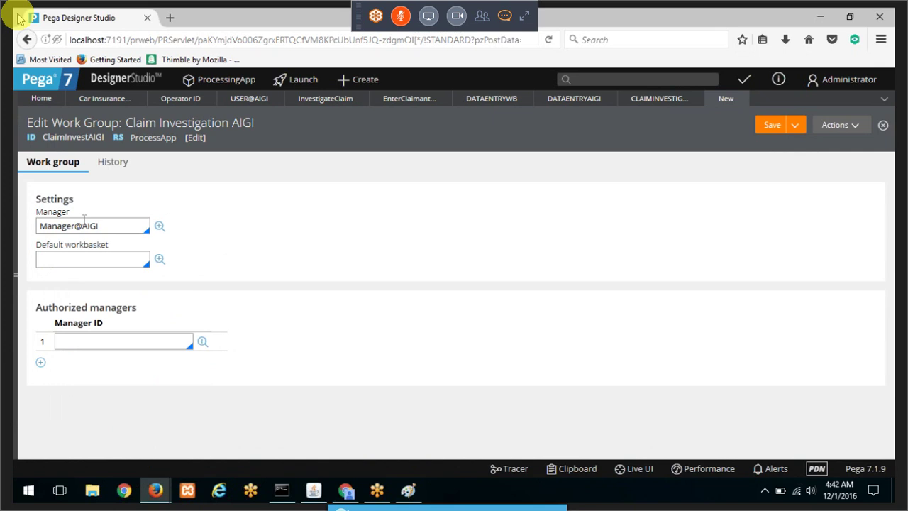
text(clim)
key(Down)
key(Up)
key(Tab)
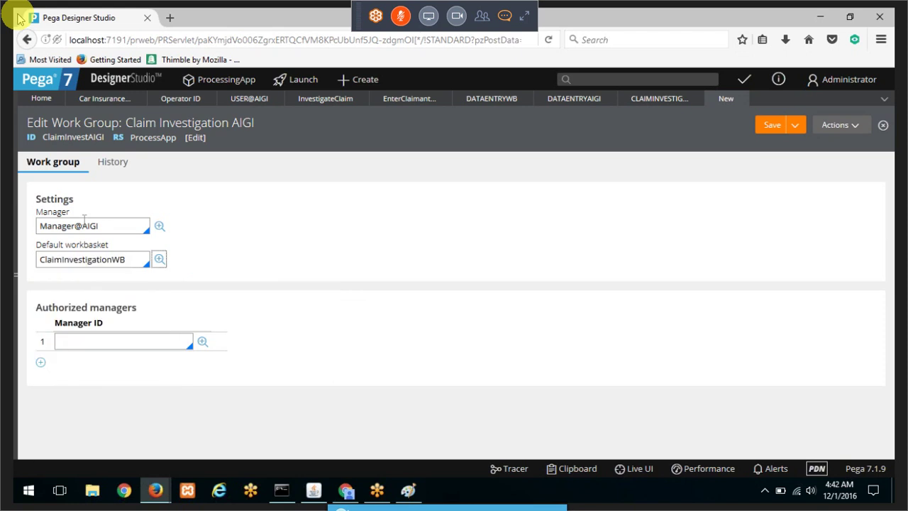
click(779, 125)
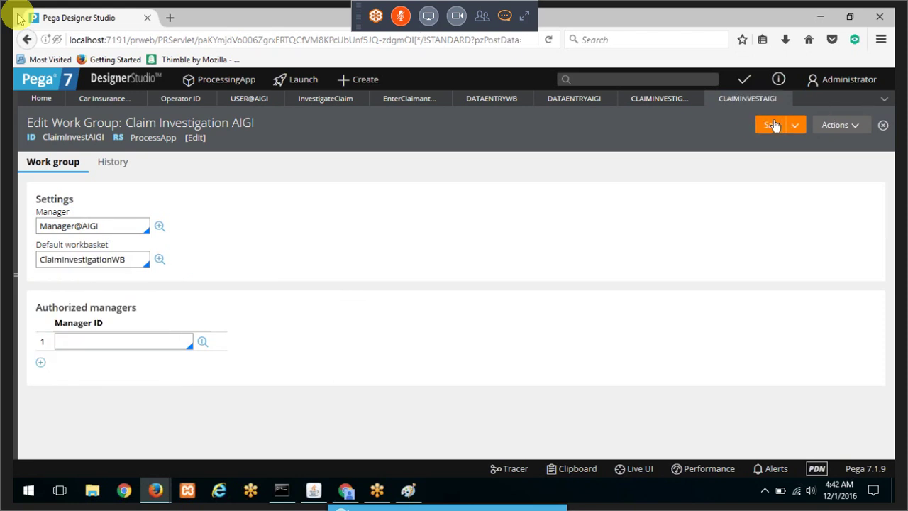
- Resave the ClaimInvestigationWB workbasket, then open the User@AIGI operator record from the search results
click(644, 101)
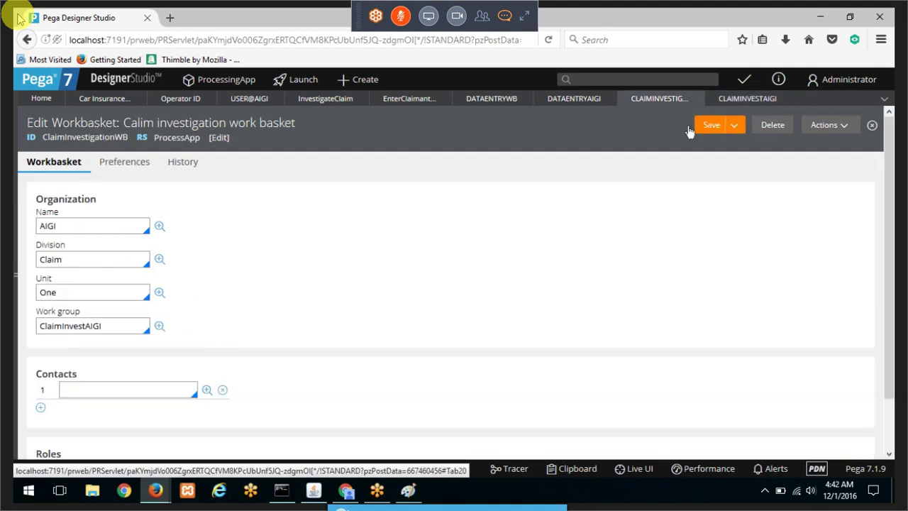
click(712, 133)
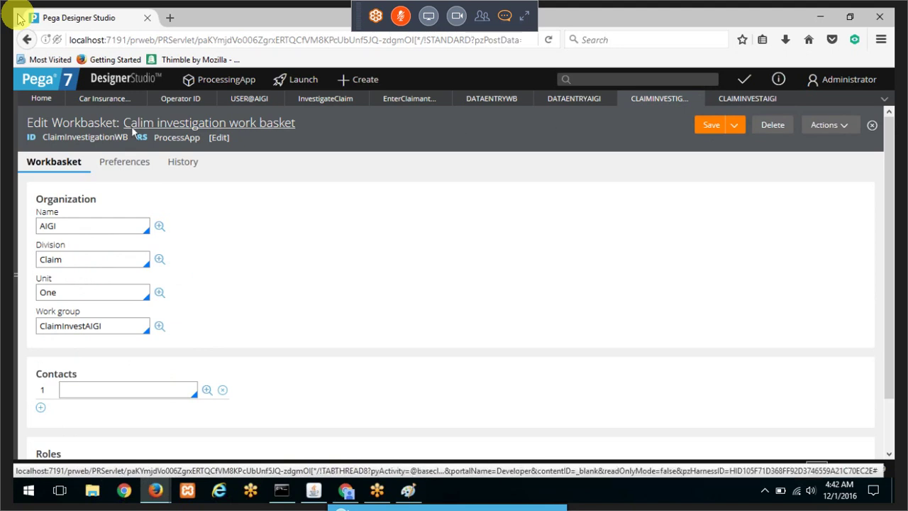
click(179, 99)
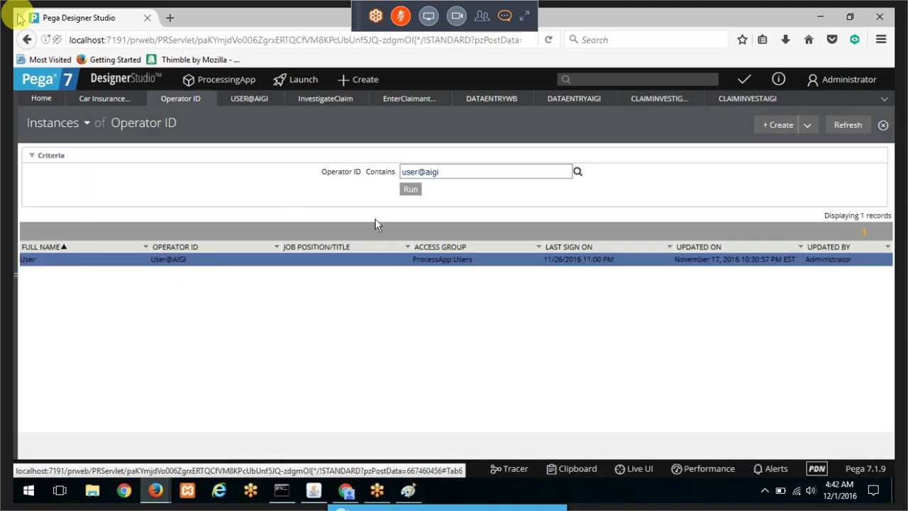
click(312, 263)
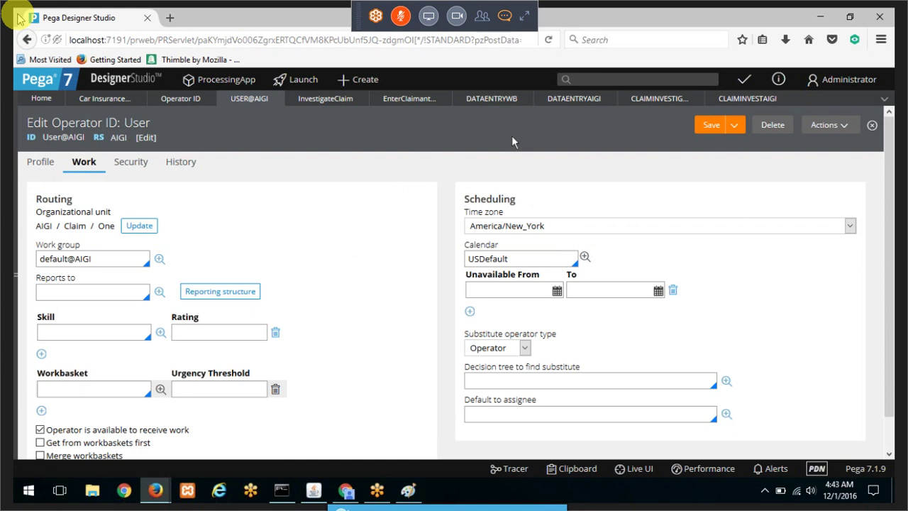
- Save As a copy of the User operator with ID DE1@AIGI and description 'Data Entry 1', then save
click(735, 126)
click(713, 144)
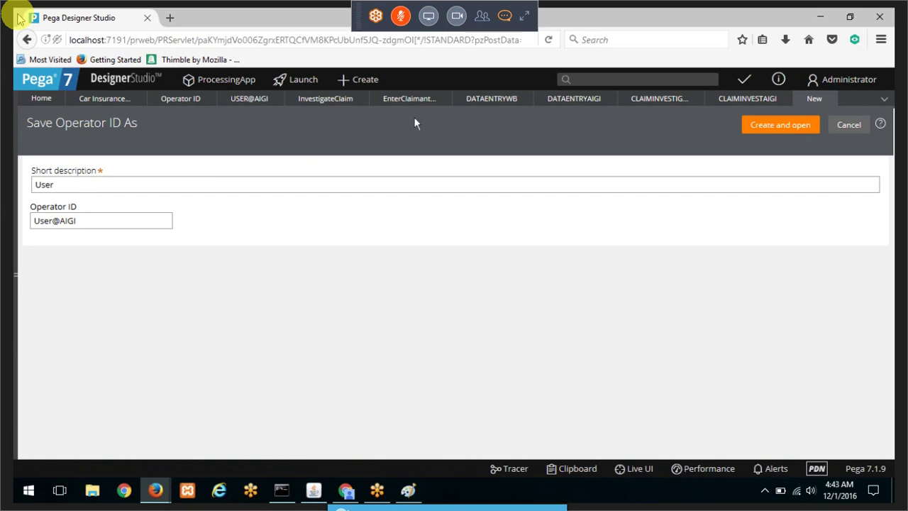
click(245, 106)
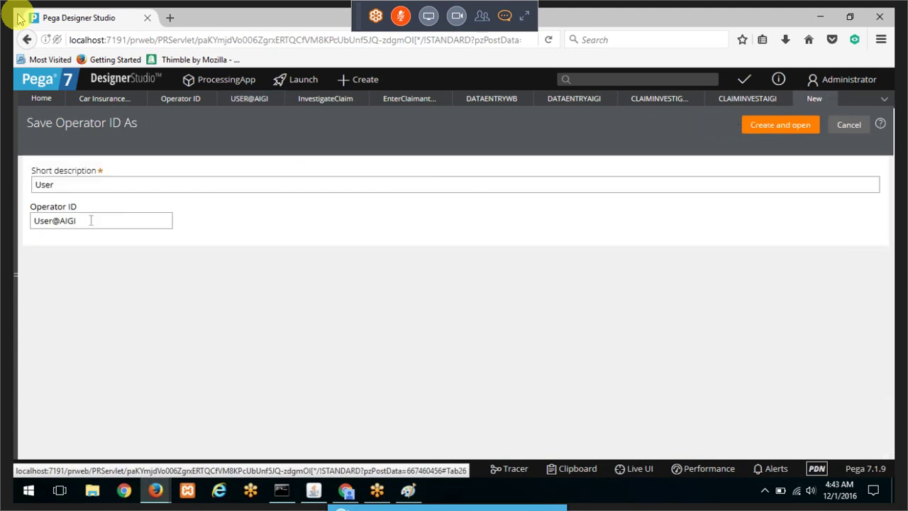
triple_click(73, 222)
key(Home)
key(shift+Right)
key(shift+Right)
key(shift+Right)
key(shift+Right)
text(DE)
key(shift+Tab)
text(Data Entry 1)
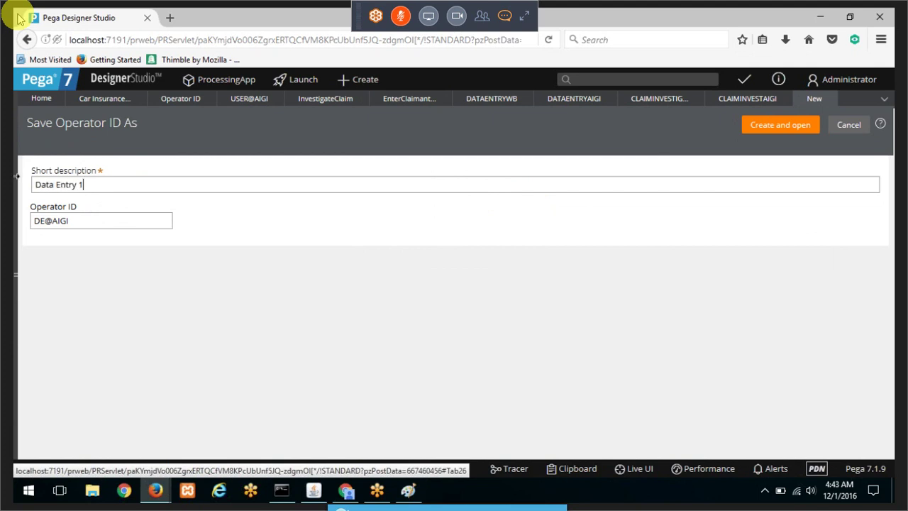
text(1)
click(780, 129)
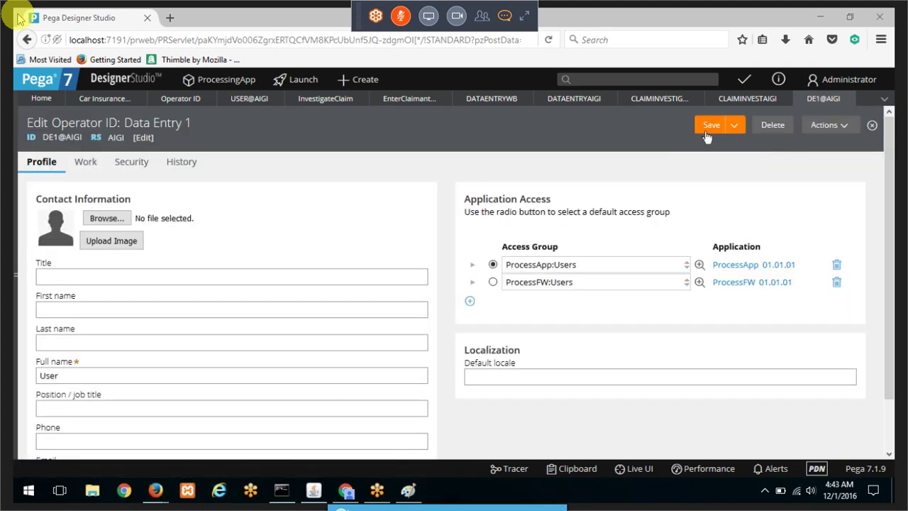
click(707, 134)
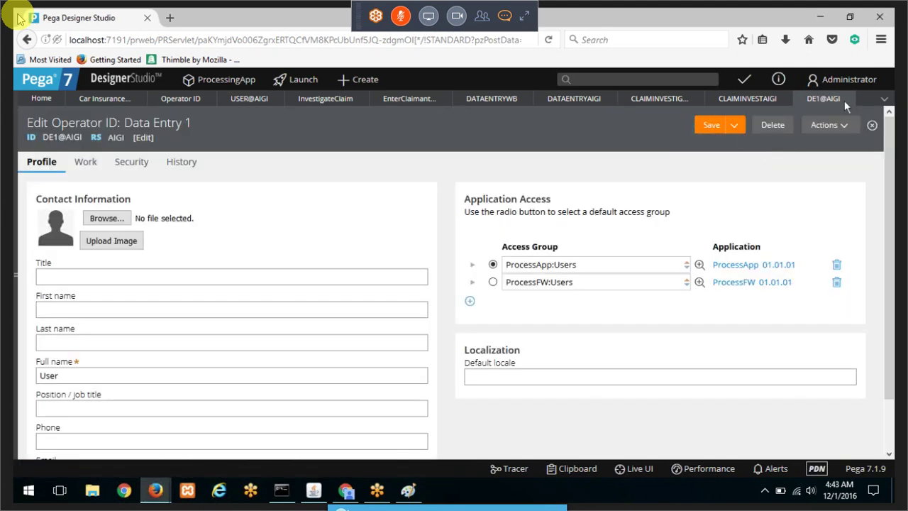
- Save As from Data Entry 1 with operator ID DE2@AIGI and description 'Data Entry 2'
click(736, 130)
click(717, 144)
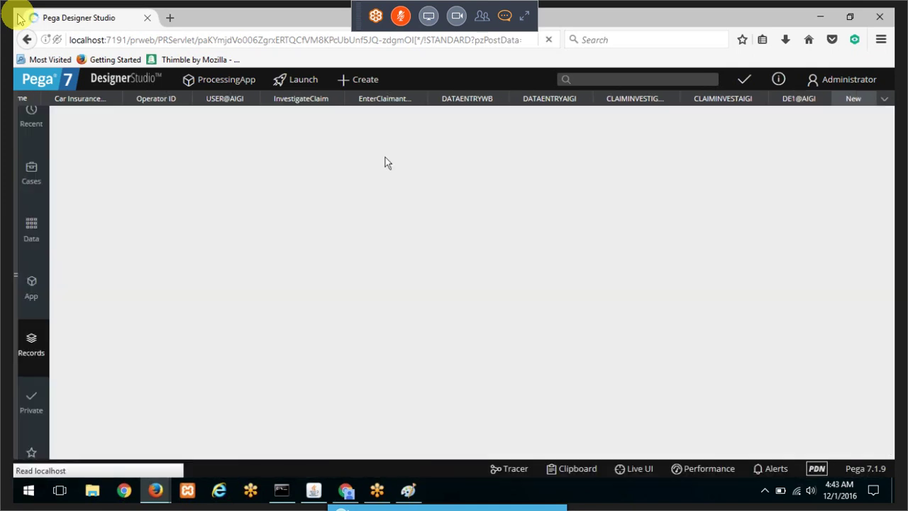
click(59, 224)
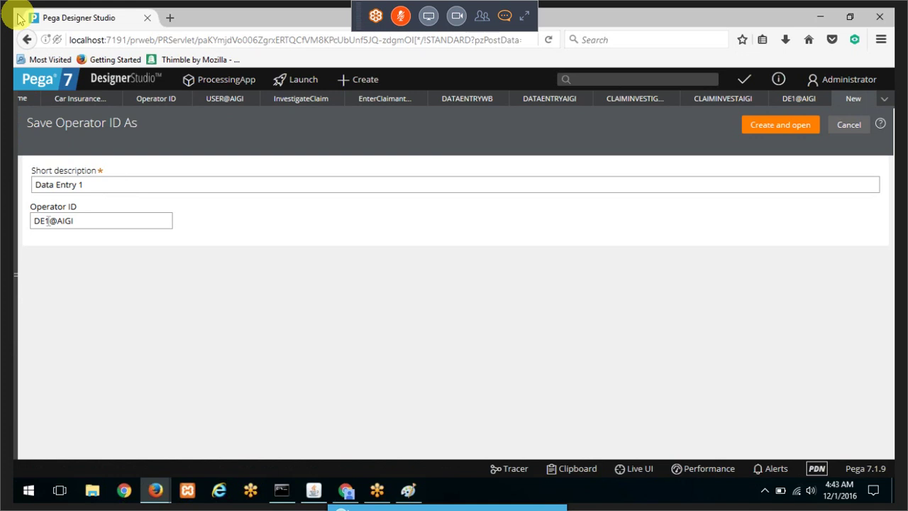
key(BackSpace)
text(2)
click(96, 183)
click(775, 125)
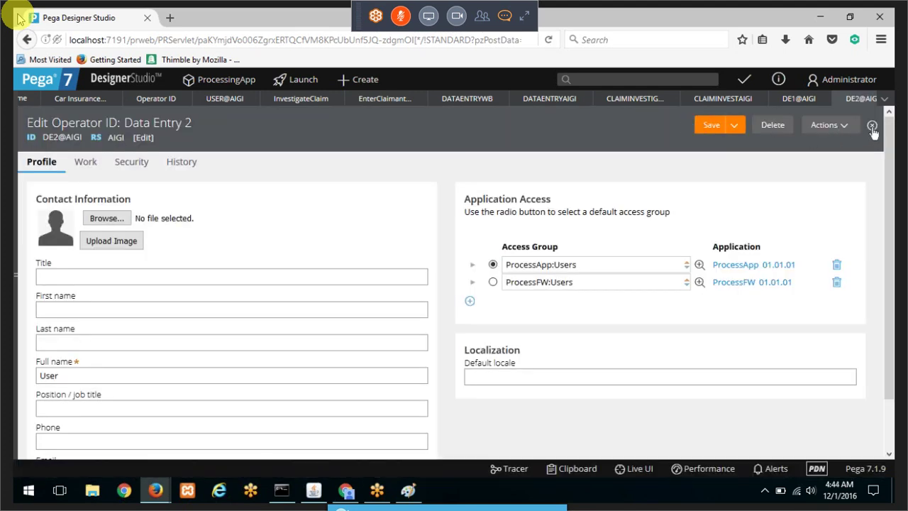
- Save As from Data Entry 2 with description 'Investigator 1' and operator ID IV1@AIGI
click(734, 125)
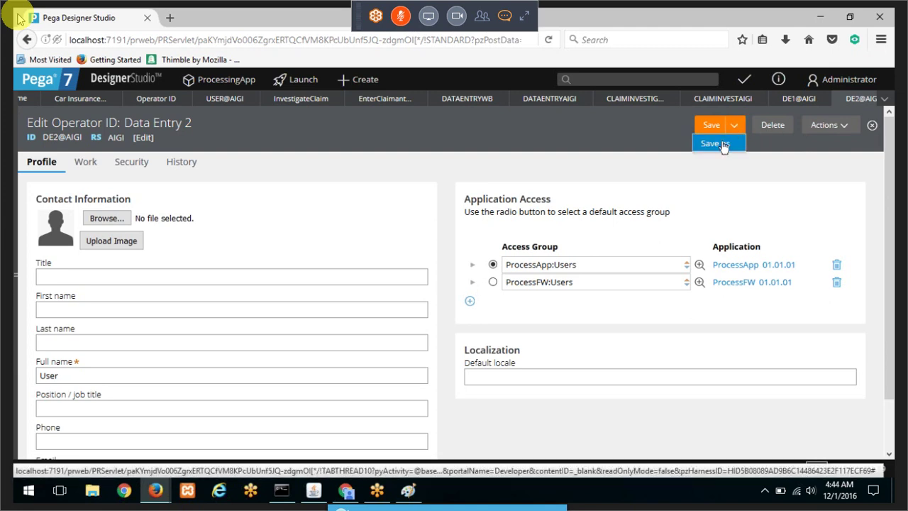
click(723, 146)
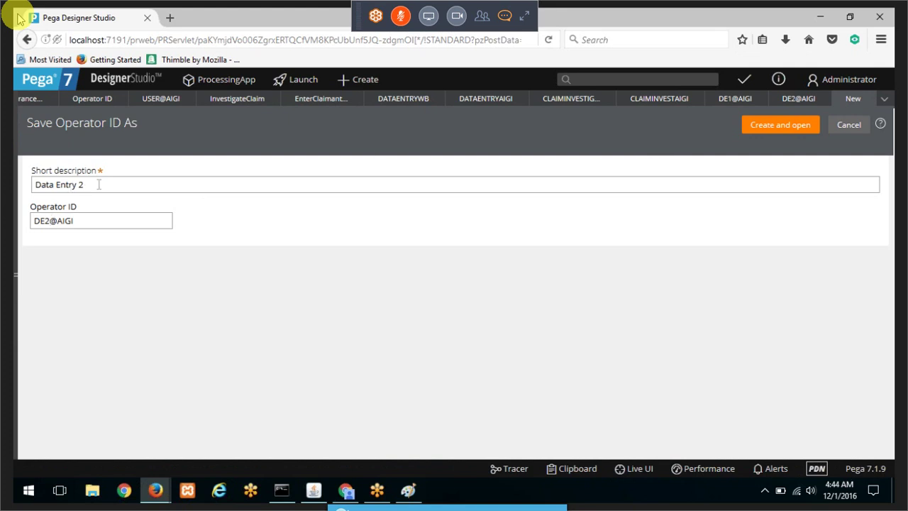
drag(96, 184, 15, 183)
text(Claim )
text(Investiga)
key(BackSpace)
key(BackSpace)
key(BackSpace)
key(BackSpace)
key(BackSpace)
key(BackSpace)
key(BackSpace)
key(BackSpace)
key(BackSpace)
key(BackSpace)
key(BackSpace)
key(BackSpace)
key(BackSpace)
key(BackSpace)
text(Investigator 1)
key(Tab)
key(Home)
key(shift+Right)
text(IV1)
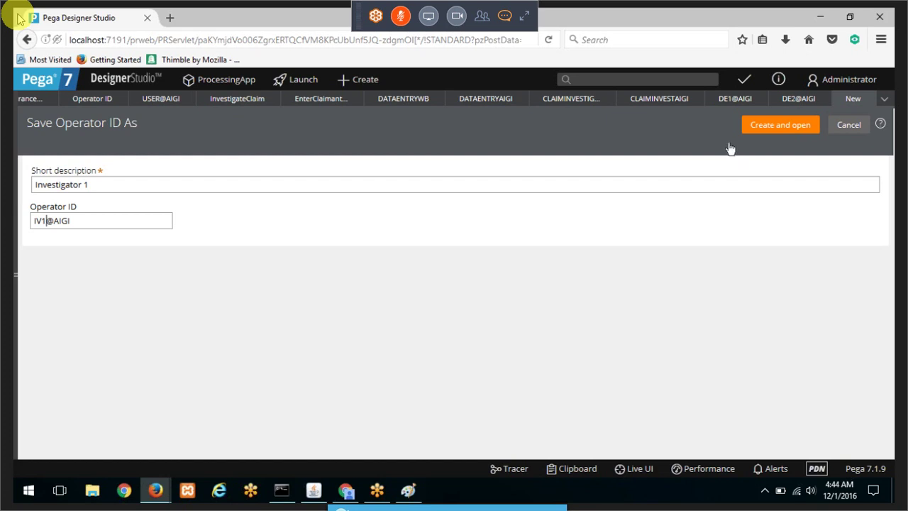
click(758, 132)
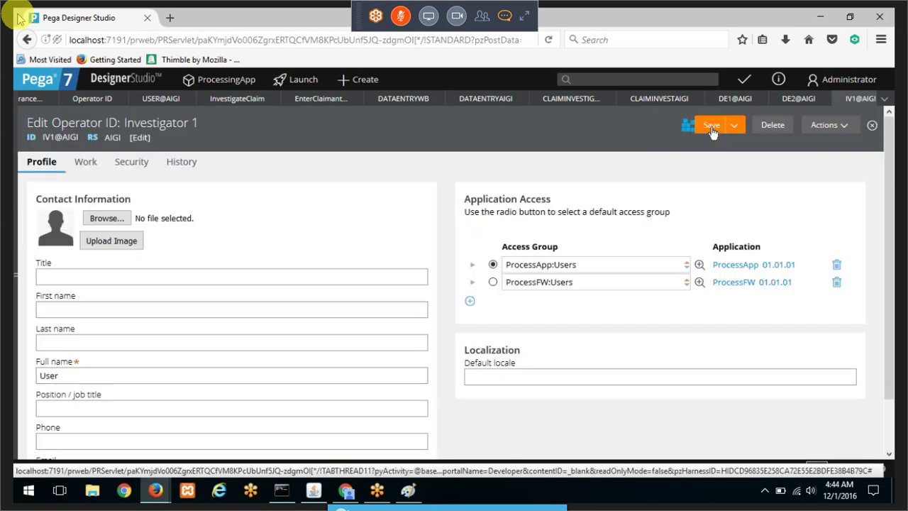
- Copy Investigator 1 as IV2@AIGI 'Investigator 2', then return to the DE1@AIGI operator
click(733, 134)
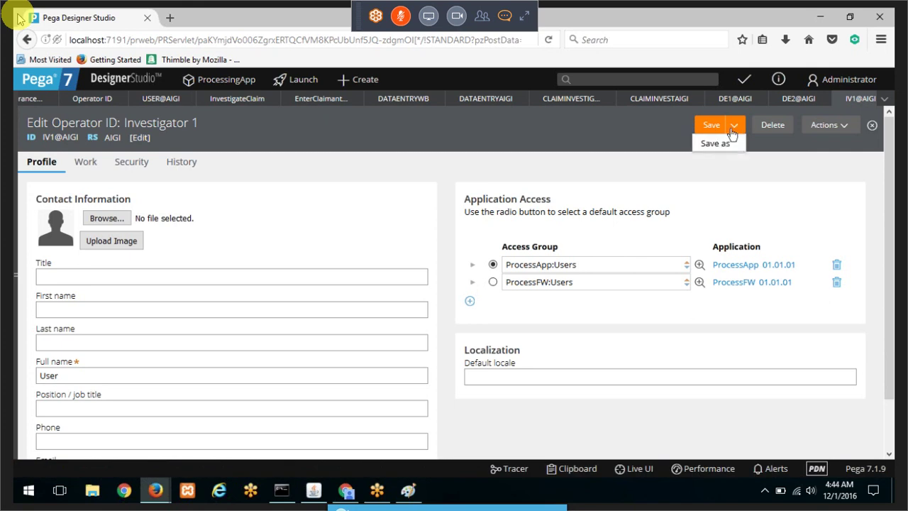
click(710, 143)
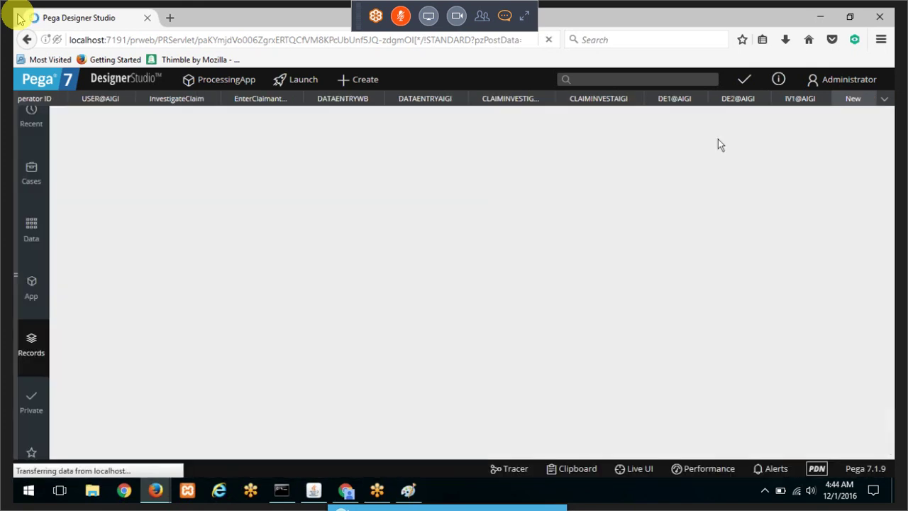
click(104, 185)
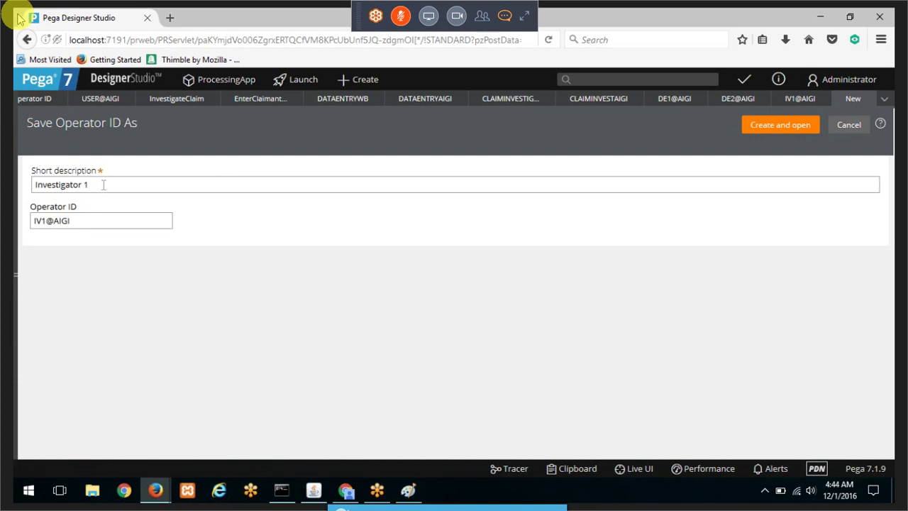
text(2)
click(46, 221)
click(783, 125)
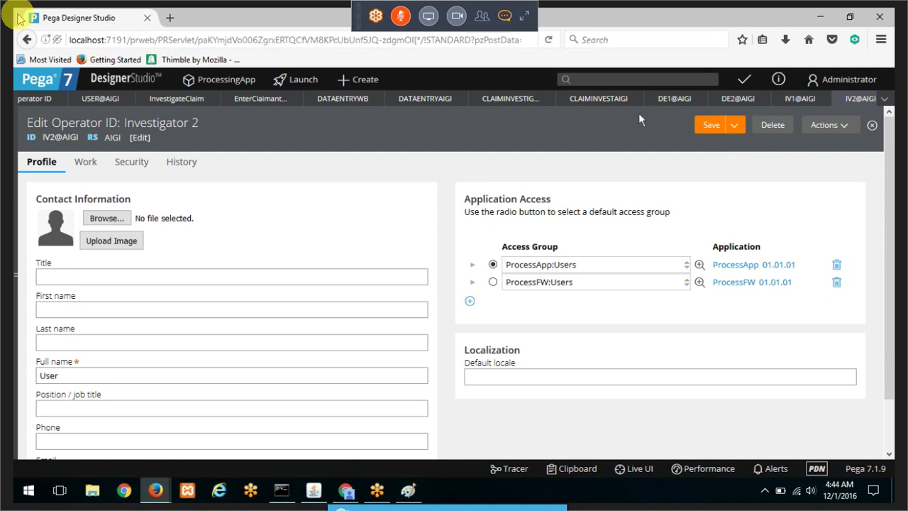
click(659, 104)
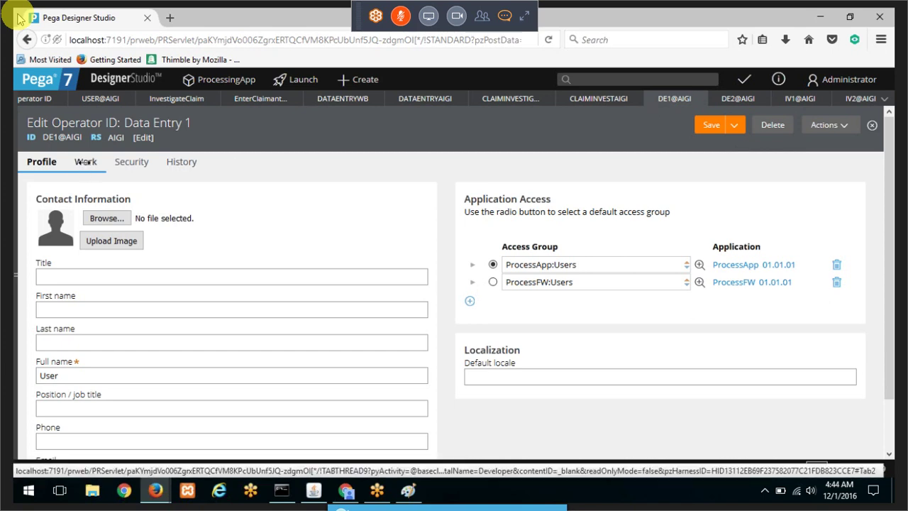
- Set DE1's full name to 'Data Entry 1' and change the e-mail to a matching DE1 one
click(167, 126)
drag(183, 154, 119, 156)
key(ctrl+c)
click(74, 375)
key(ctrl+a)
key(ctrl+v)
scroll(113, 369, down, 2)
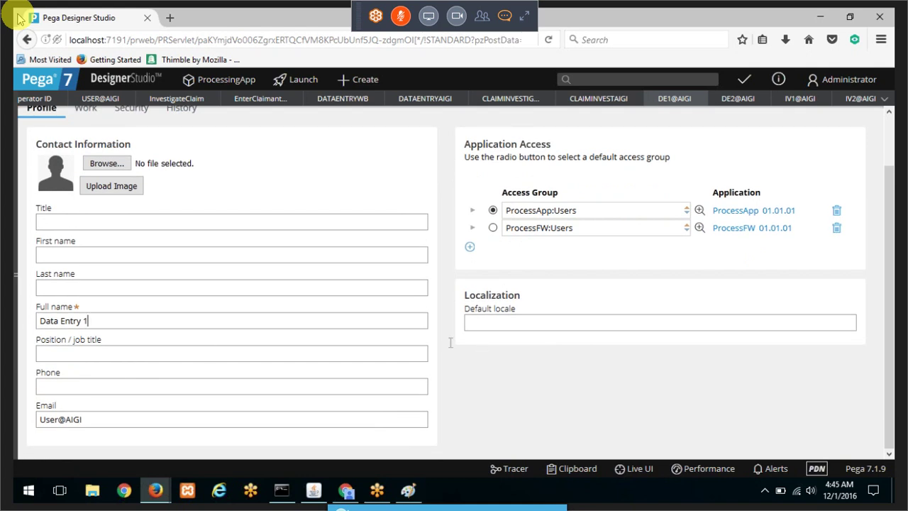
scroll(170, 241, up, 2)
scroll(160, 256, down, 2)
double_click(53, 420)
text(DE1)
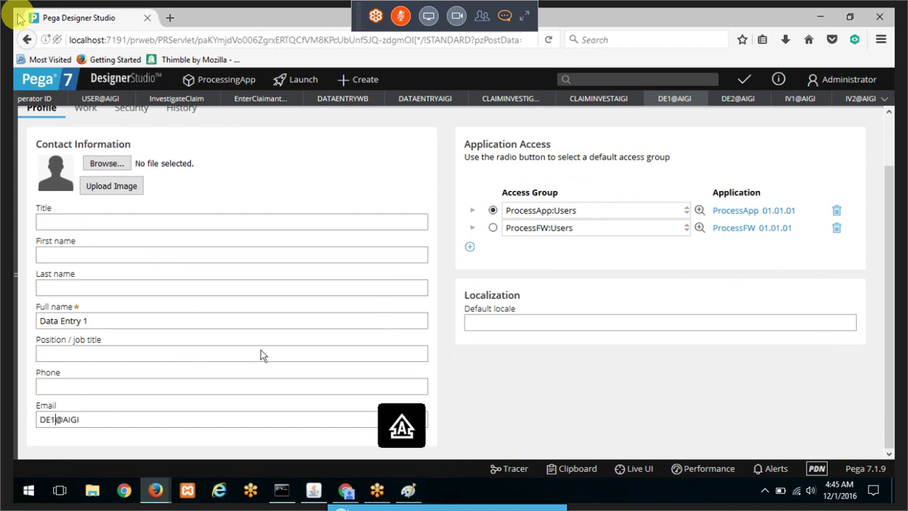
scroll(264, 354, up, 2)
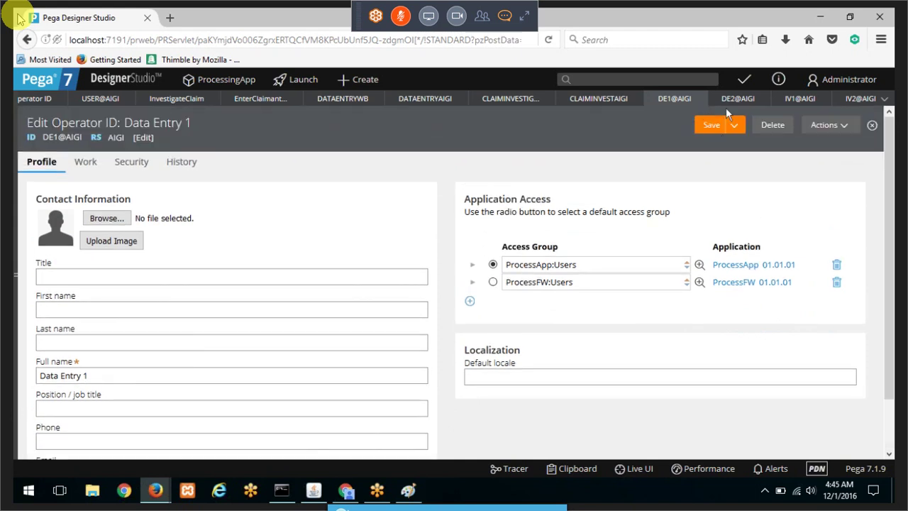
- Choose DataEntryAIGI as the operator's work group on the Work tab
click(86, 163)
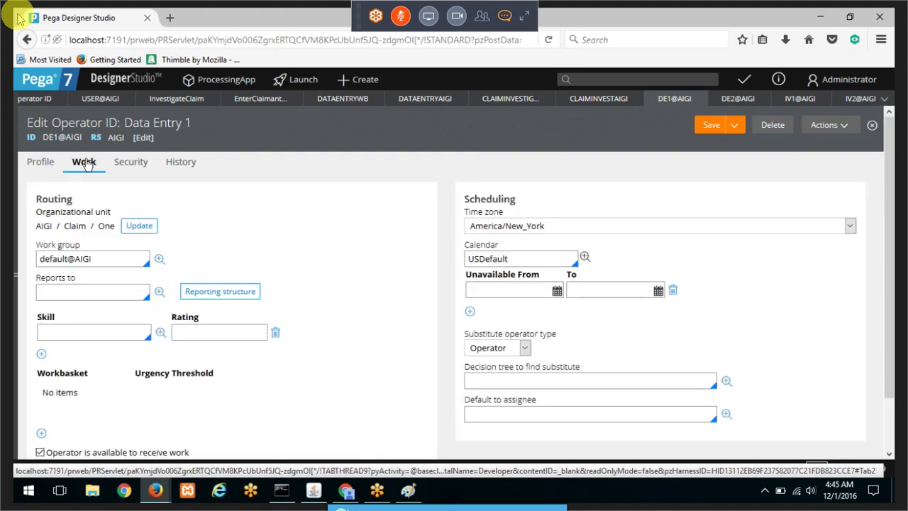
triple_click(91, 259)
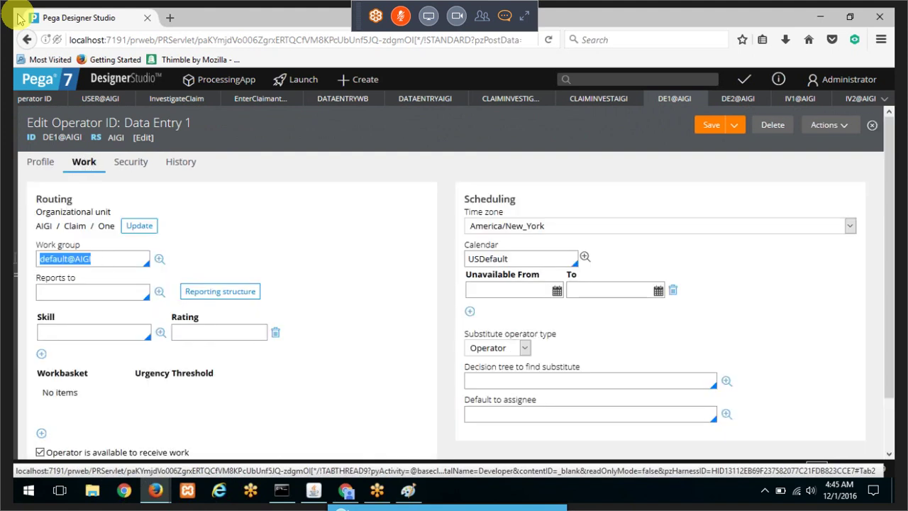
key(BackSpace)
text(DE)
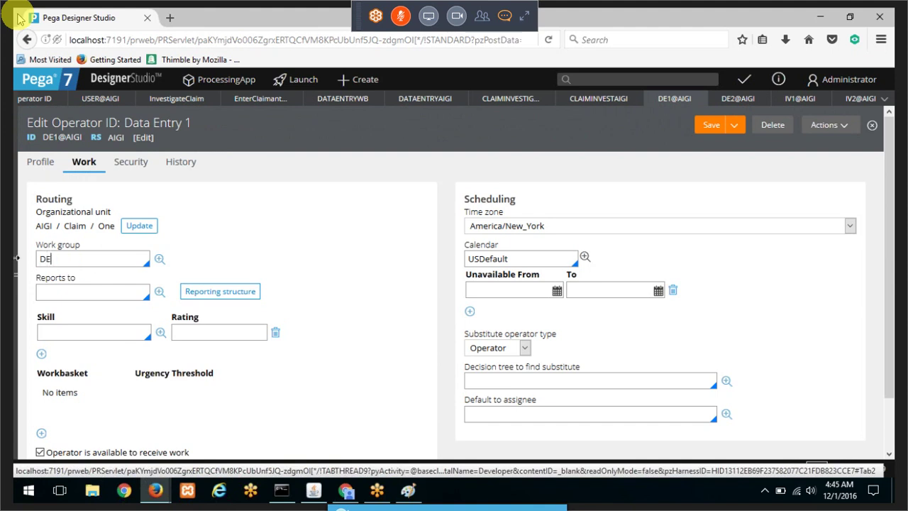
key(Down)
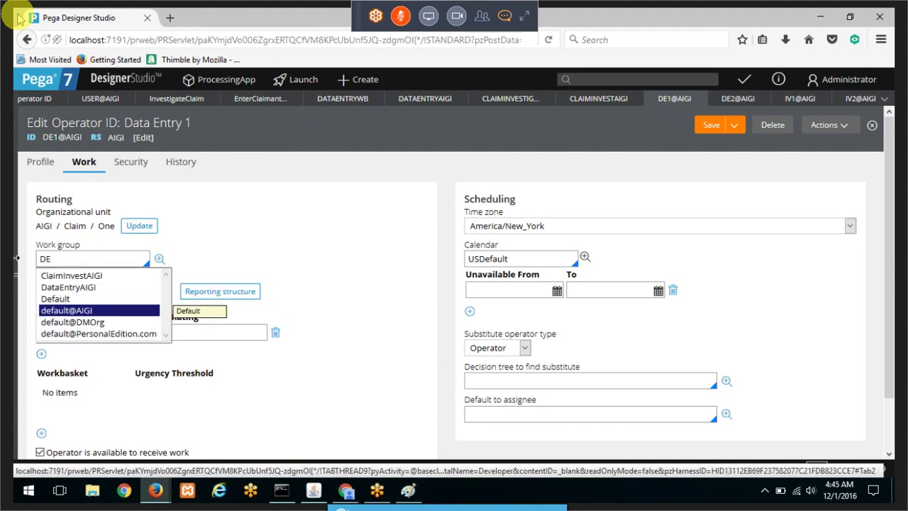
key(Up)
key(Up)
key(Return)
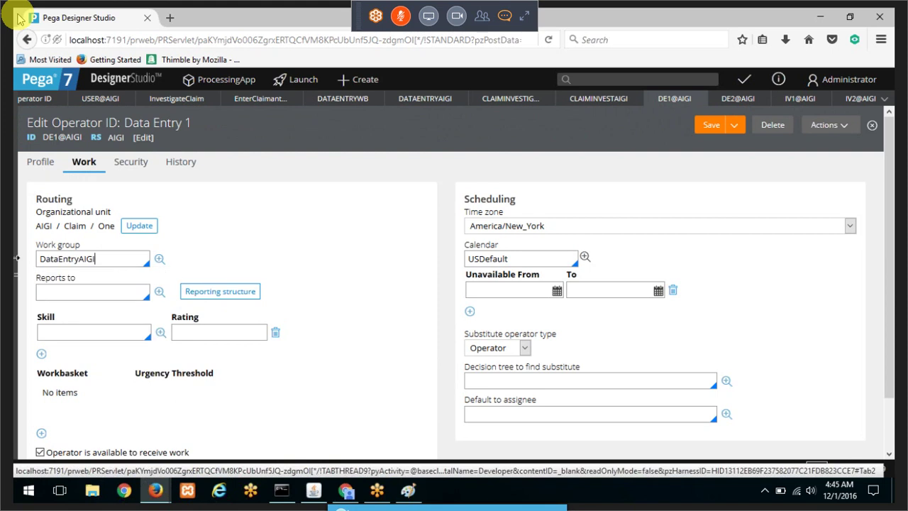
scroll(105, 290, down, 2)
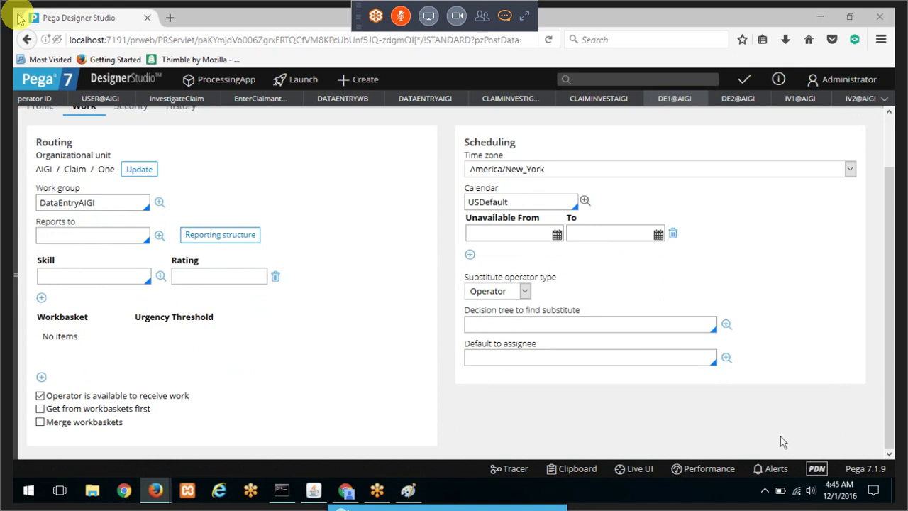
- Annotate the work group field and empty Workbasket list, then clear the annotations
mouse_move(75, 309)
mouse_down()
mouse_move(105, 336)
mouse_move(78, 310)
mouse_up()
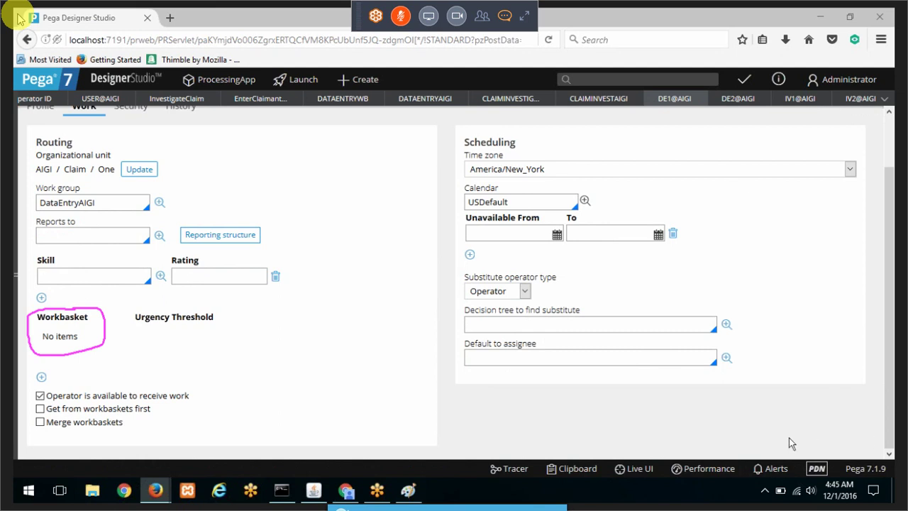
mouse_move(102, 193)
mouse_down()
mouse_move(211, 180)
mouse_move(225, 162)
mouse_move(240, 171)
mouse_move(234, 178)
mouse_up()
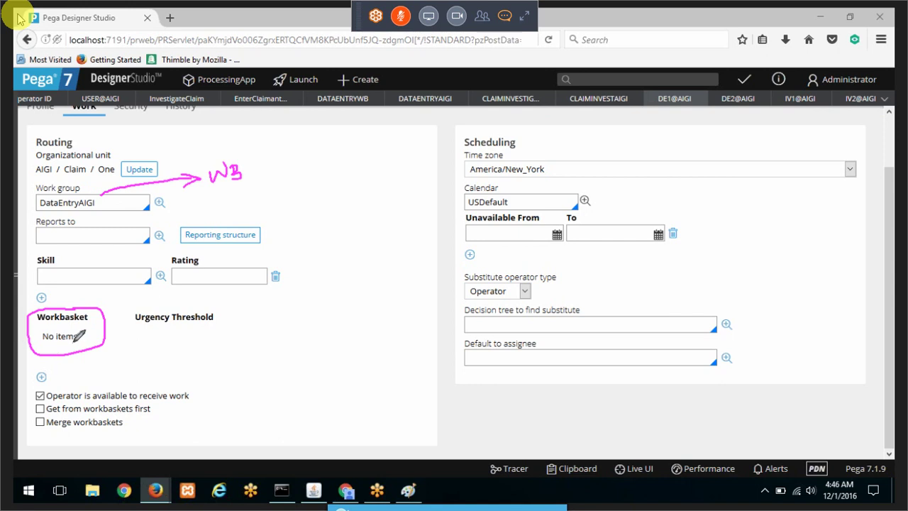
drag(85, 339, 100, 323)
key(Escape)
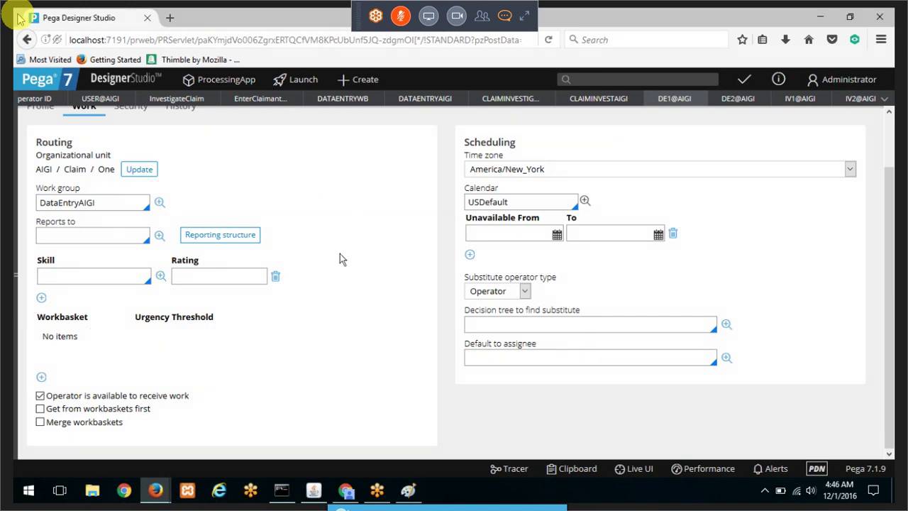
scroll(340, 253, up, 2)
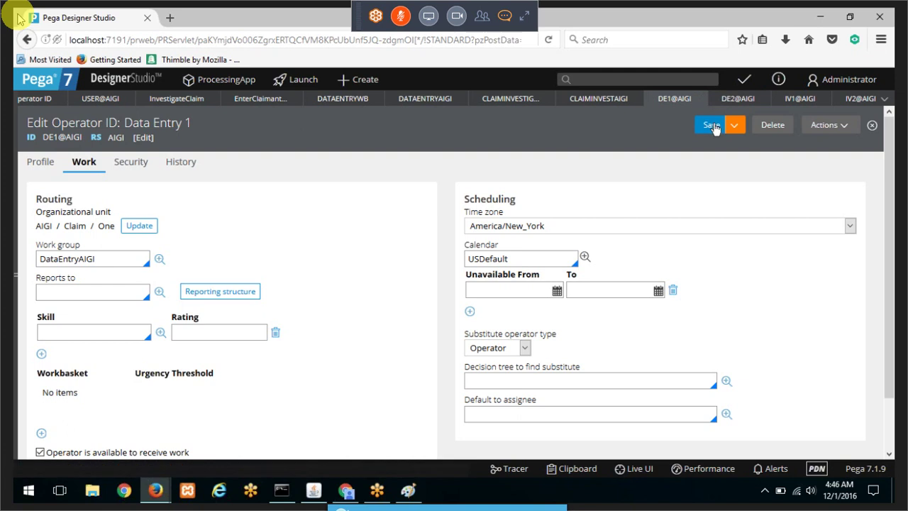
- On DE2@AIGI, set full name 'Data Entry 2' and a matching DE2 e-mail
click(731, 99)
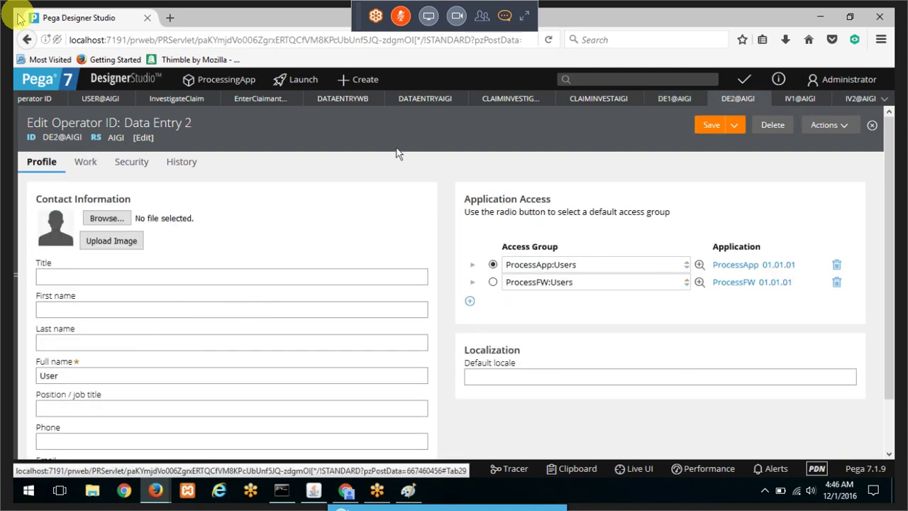
click(143, 137)
key(ctrl+c)
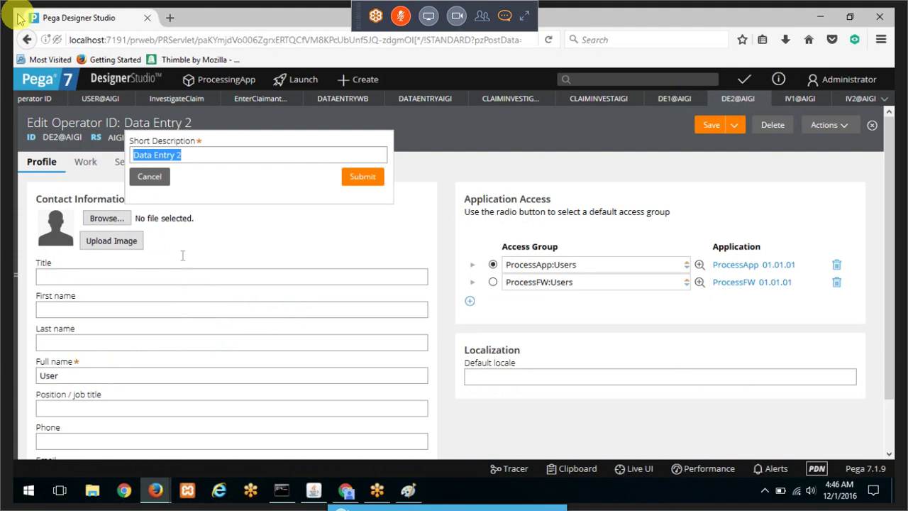
scroll(185, 332, down, 1)
double_click(166, 331)
key(ctrl+v)
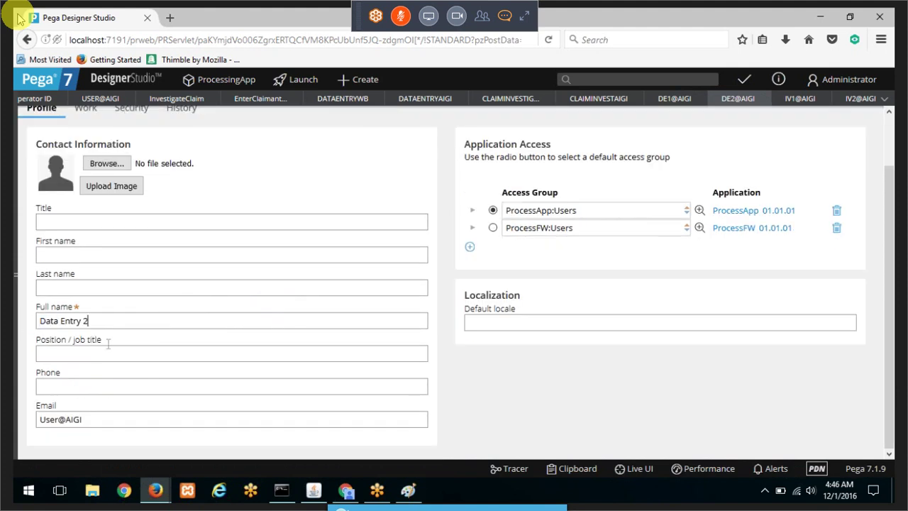
drag(60, 419, 16, 418)
text(DE2)
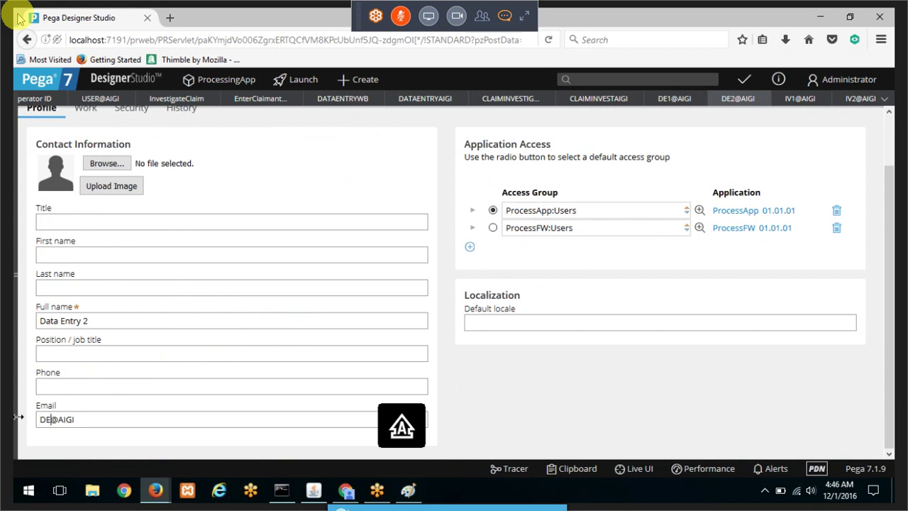
scroll(376, 190, up, 1)
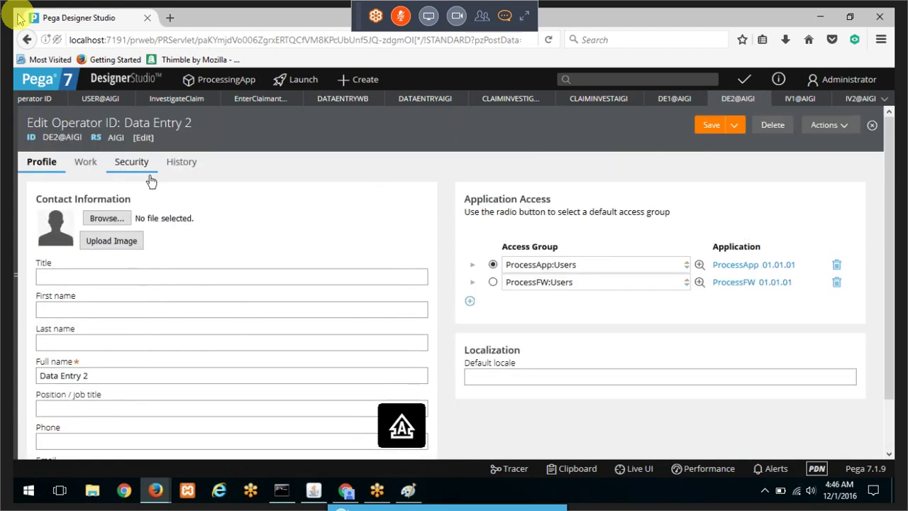
- Replace the default@AIGI work group with DataEntryAIGI
click(85, 164)
drag(92, 259, 14, 255)
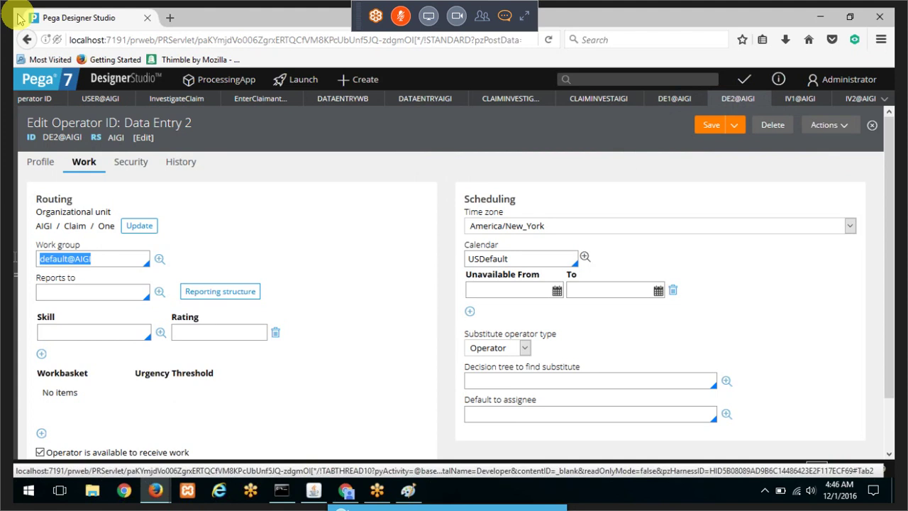
key(BackSpace)
text(DEF)
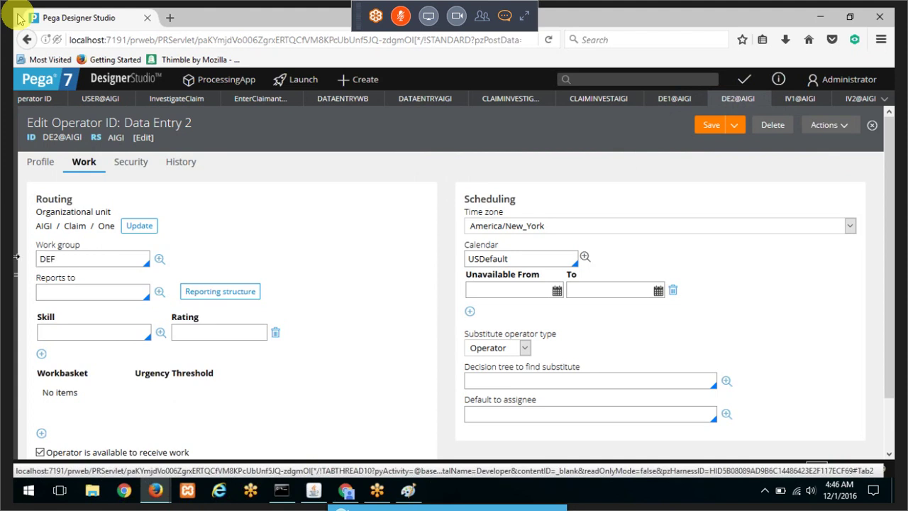
key(Up)
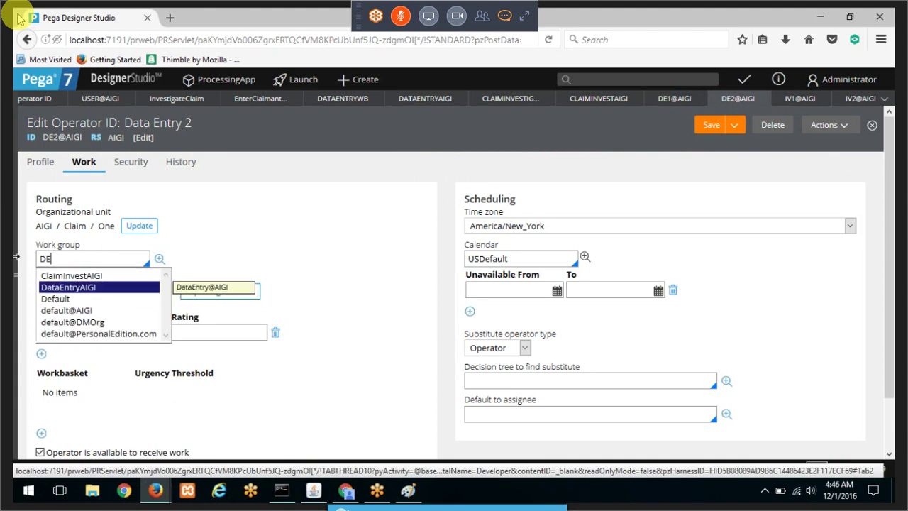
key(Return)
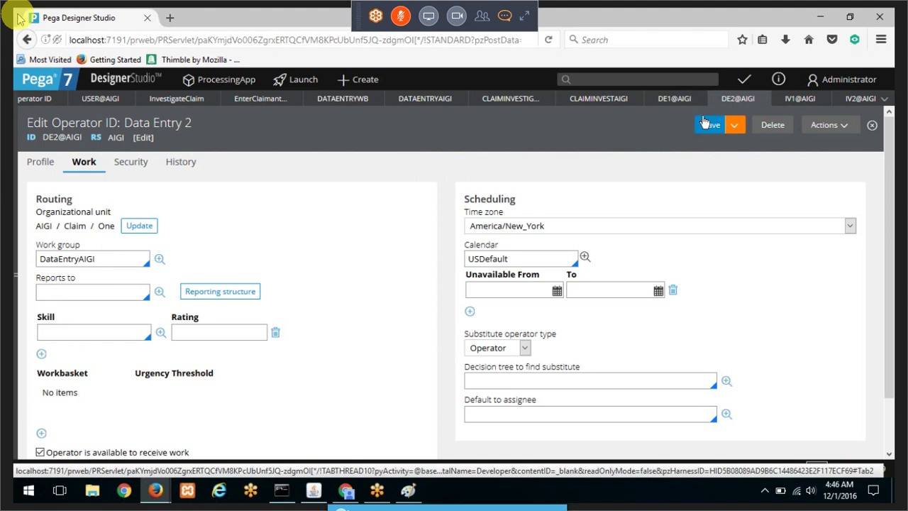
- On IV1@AIGI, set full name 'Investigator 1' and a matching IV1 e-mail
click(801, 98)
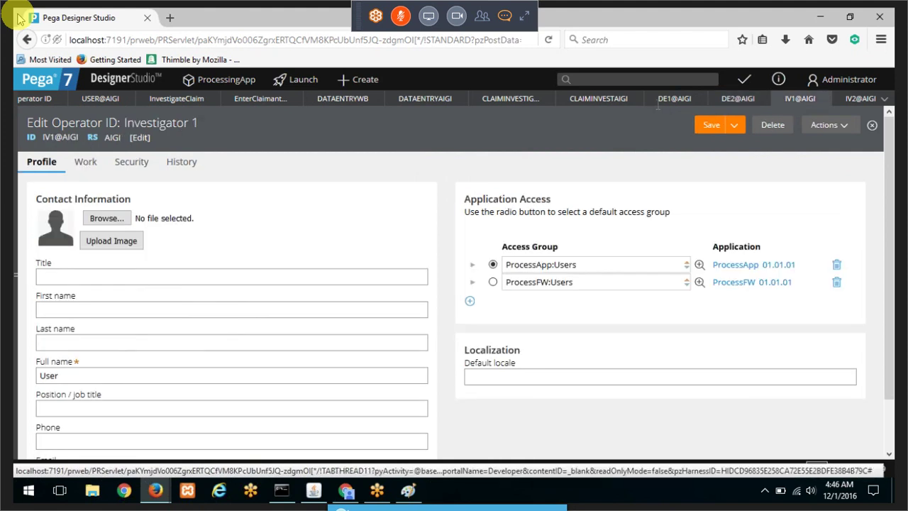
click(119, 127)
key(ctrl+c)
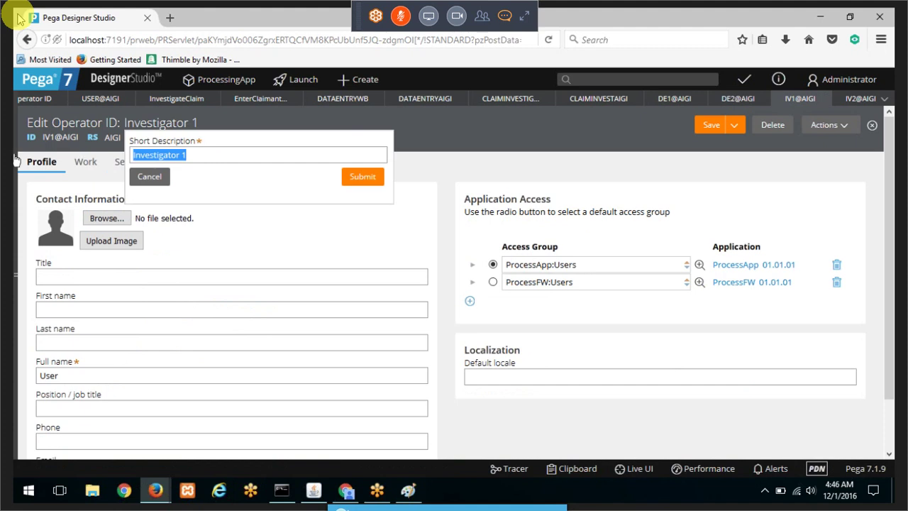
double_click(69, 376)
key(ctrl+v)
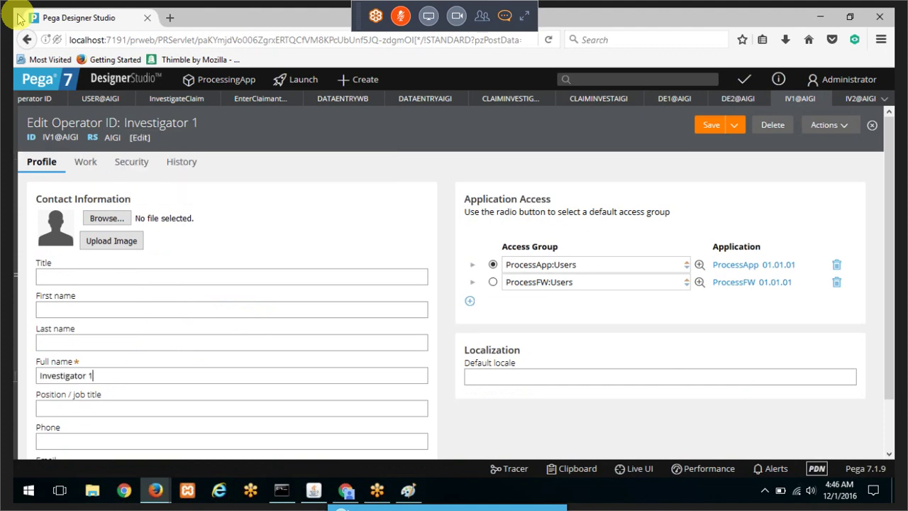
scroll(68, 380, down, 2)
double_click(50, 419)
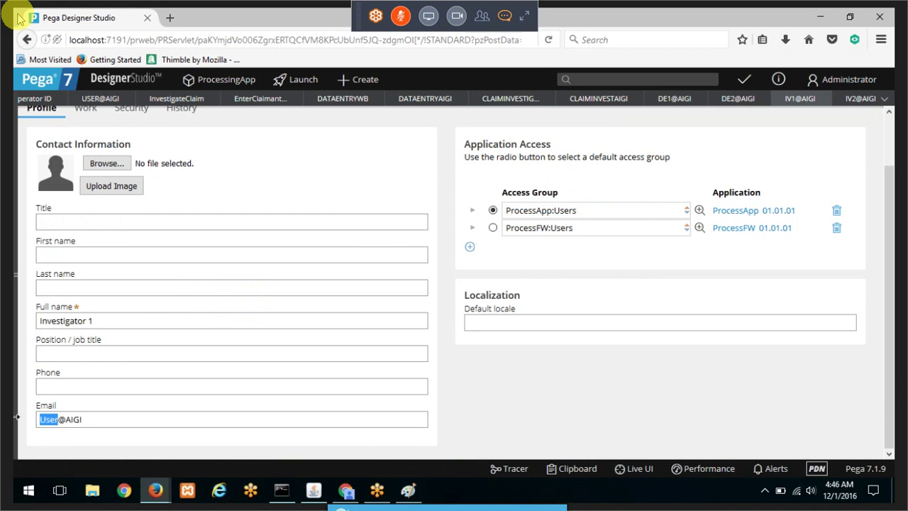
key(BackSpace)
text(IV1)
scroll(98, 268, up, 2)
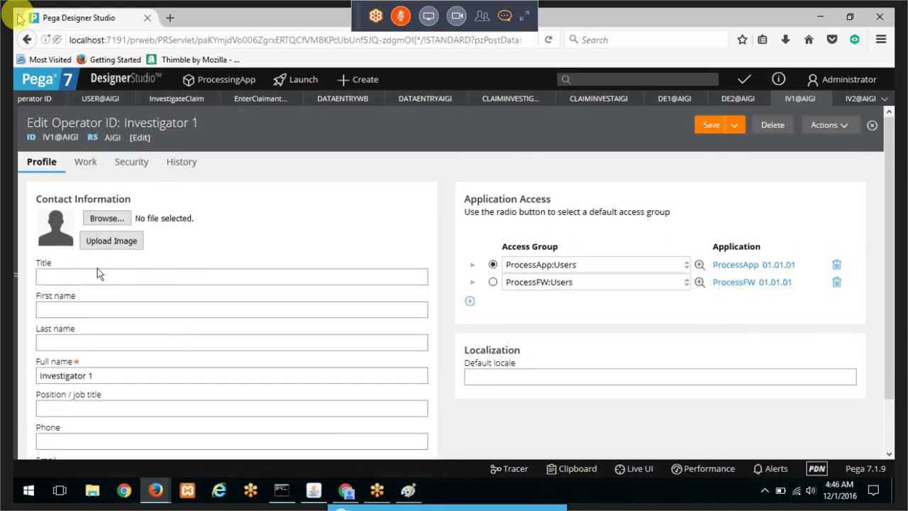
- Set the work group to ClaimInvestAIGI and save Investigator 1
click(86, 167)
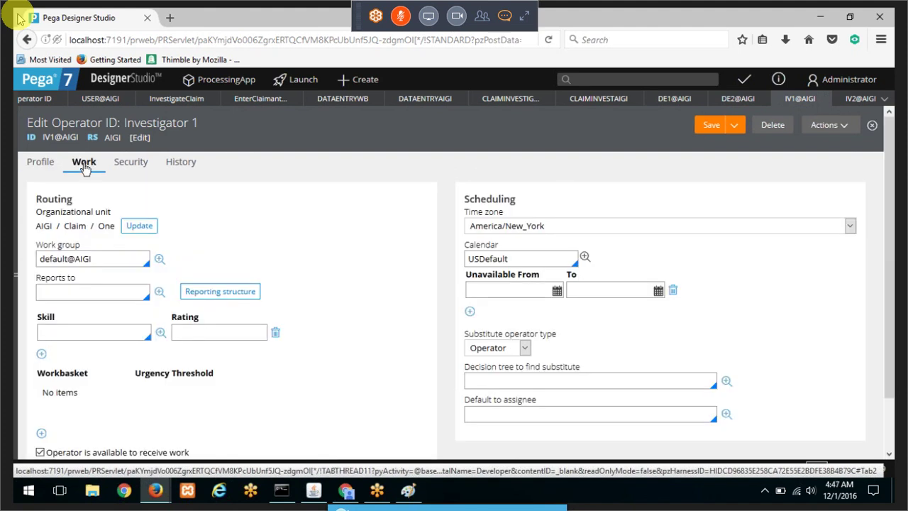
triple_click(99, 258)
key(BackSpace)
key(Down)
key(Down)
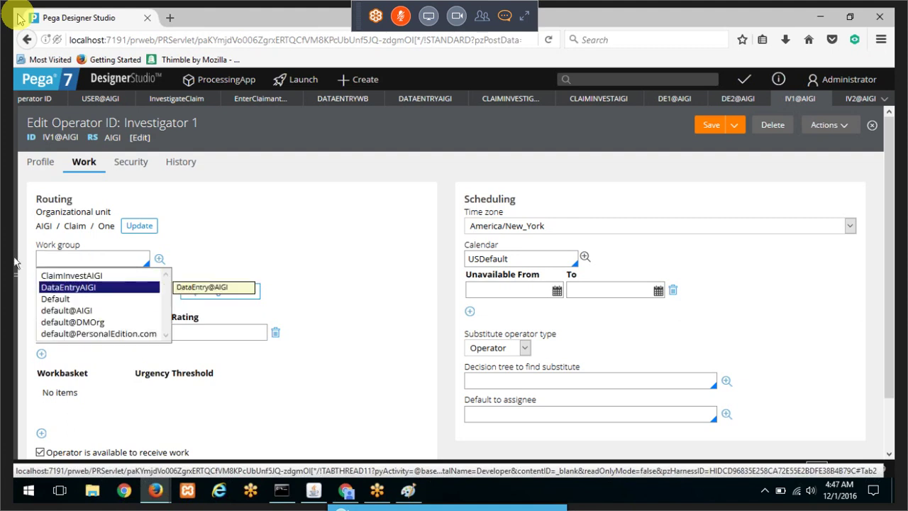
key(Up)
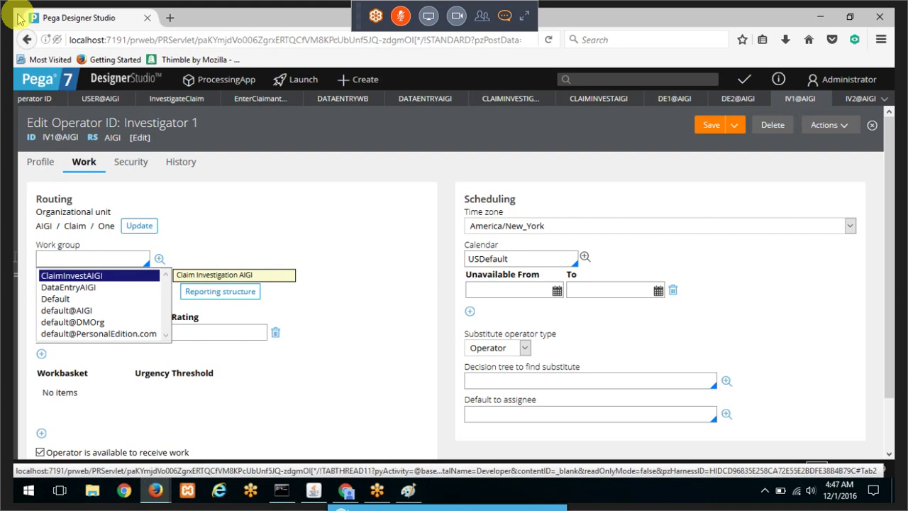
key(Return)
click(708, 127)
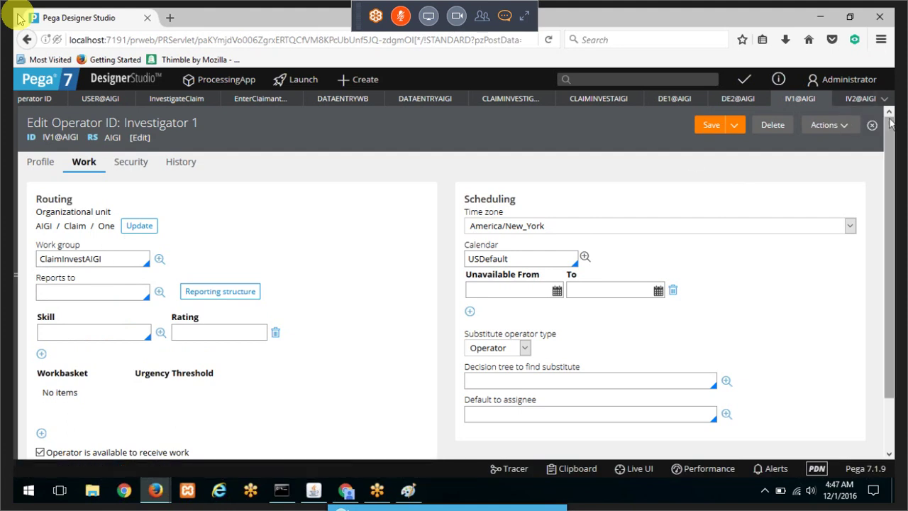
click(856, 98)
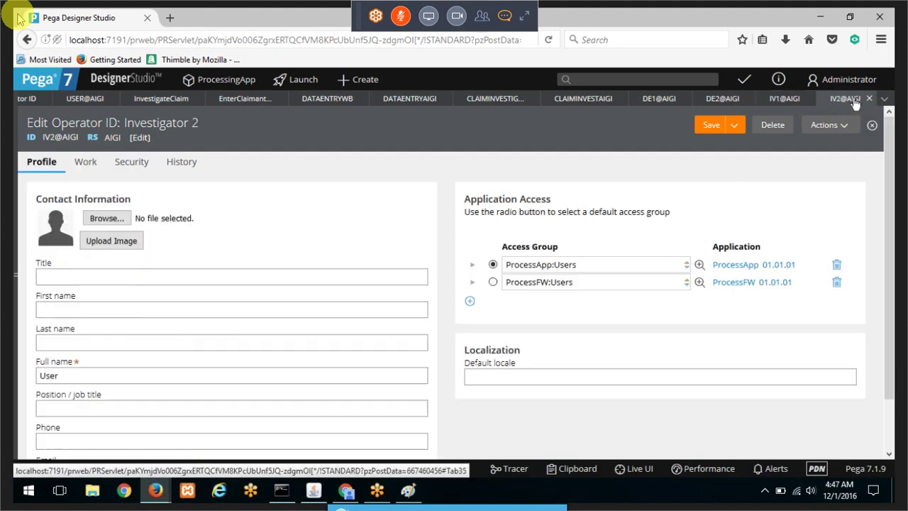
- Copy 'Investigator 2' into the full name and give IV2@AIGI a matching IV2 e-mail
click(197, 123)
drag(212, 157, 133, 156)
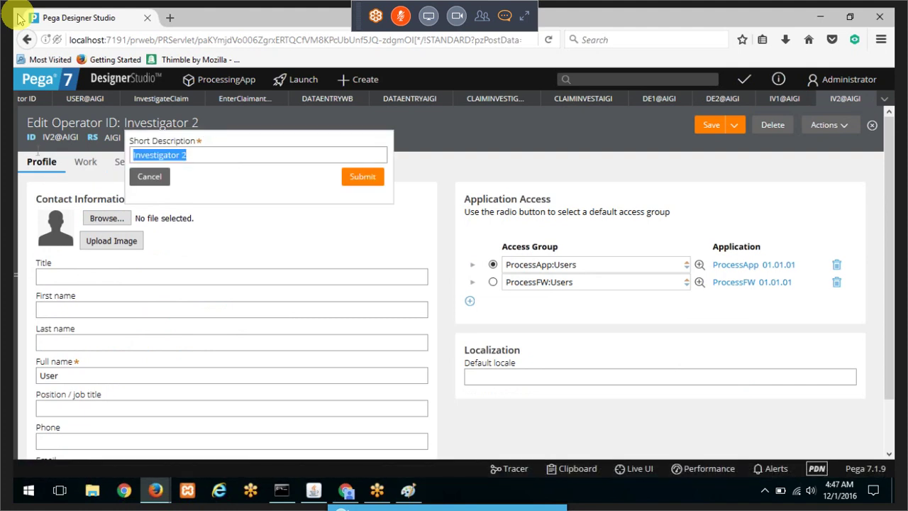
key(ctrl+c)
scroll(106, 327, down, 1)
double_click(48, 321)
key(ctrl+v)
drag(60, 419, 15, 419)
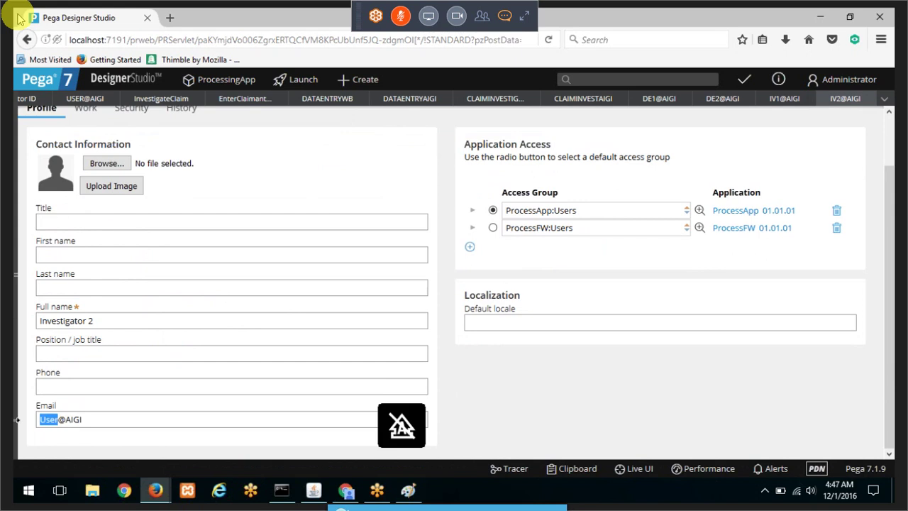
text(IV2)
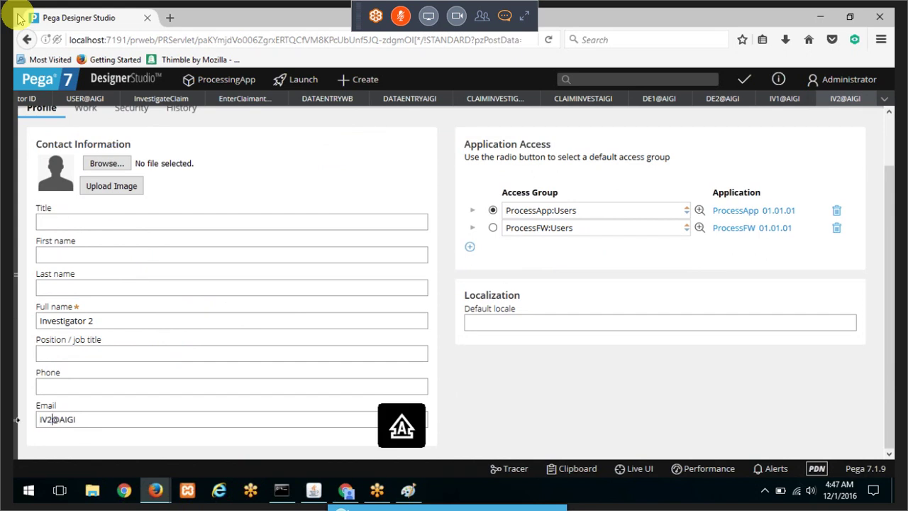
scroll(225, 240, up, 2)
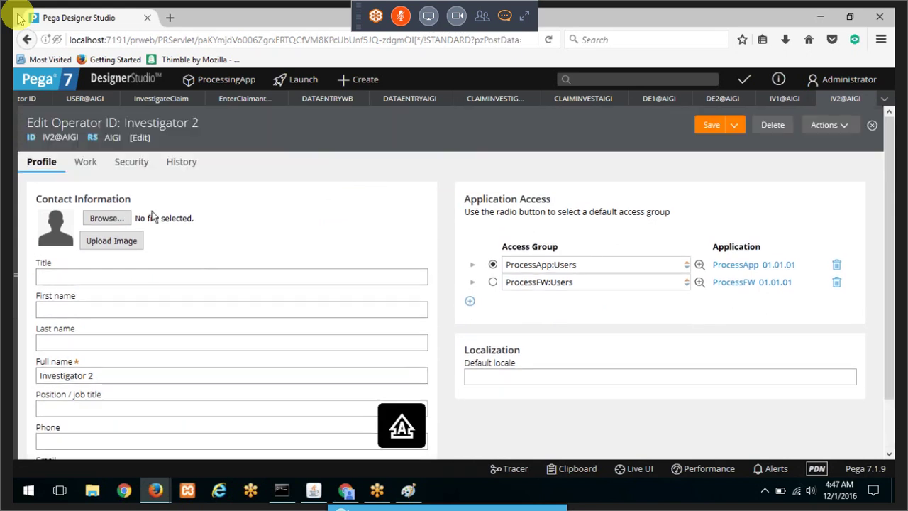
- Set the work group to ClaimInvestAIGI and save Investigator 2
click(83, 163)
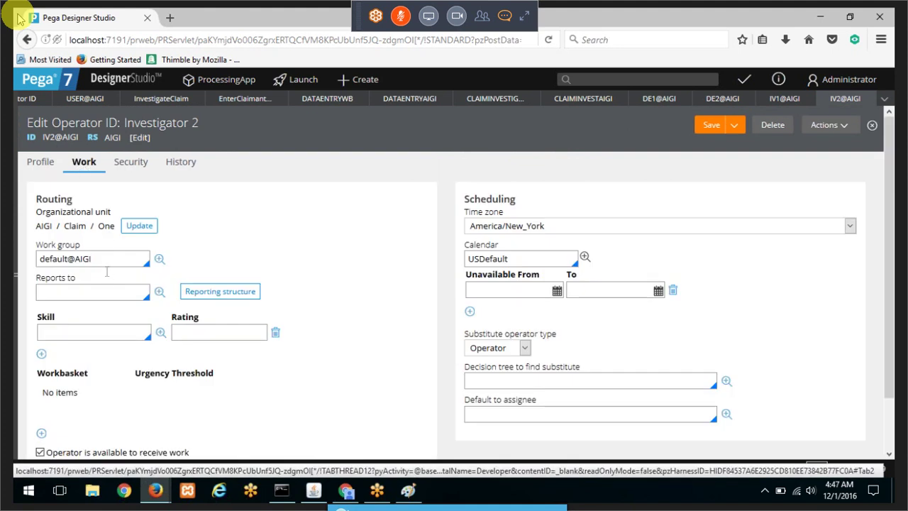
drag(98, 260, 34, 251)
text(CL)
key(Return)
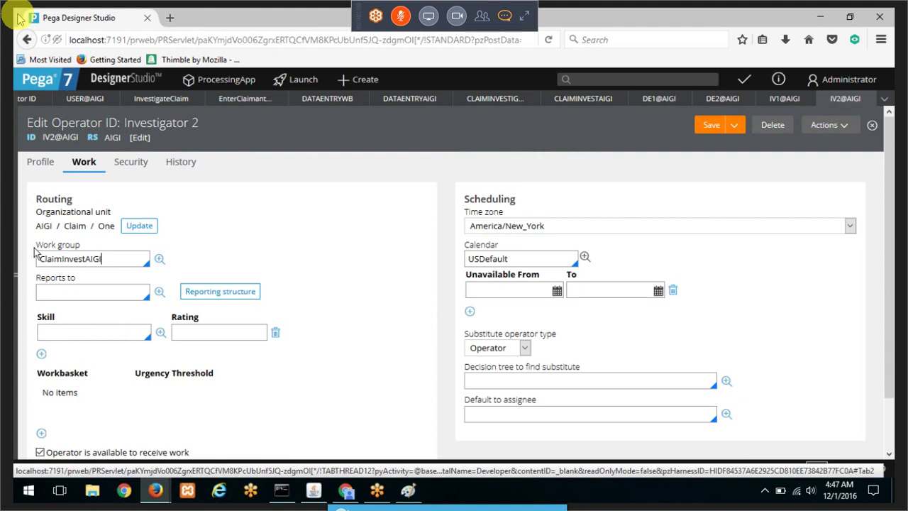
click(711, 129)
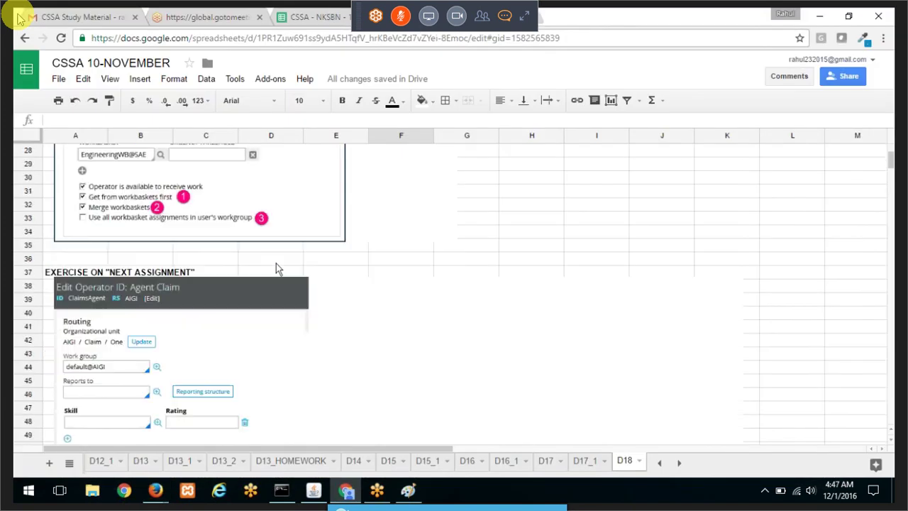
- Review the claim investigation workbasket and DataEntry@AIGI work group, then return to the claimant flow's start properties
scroll(275, 264, down, 6)
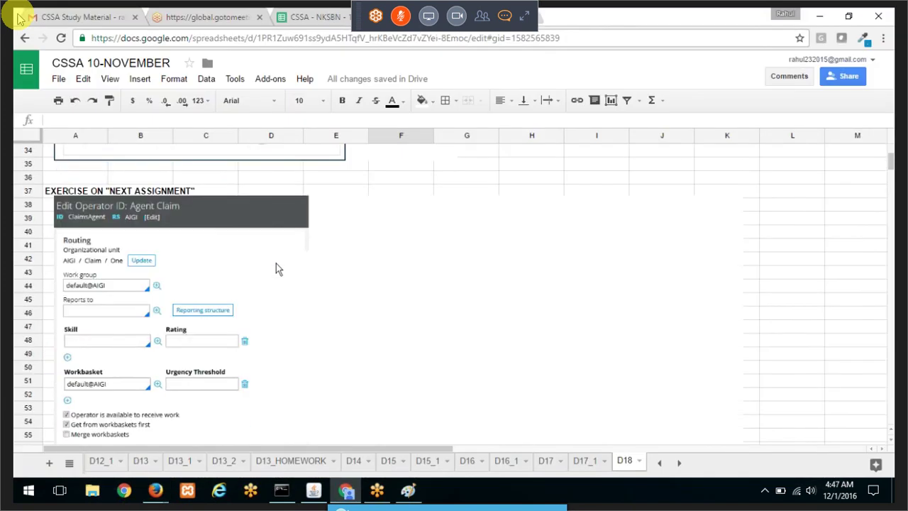
click(343, 496)
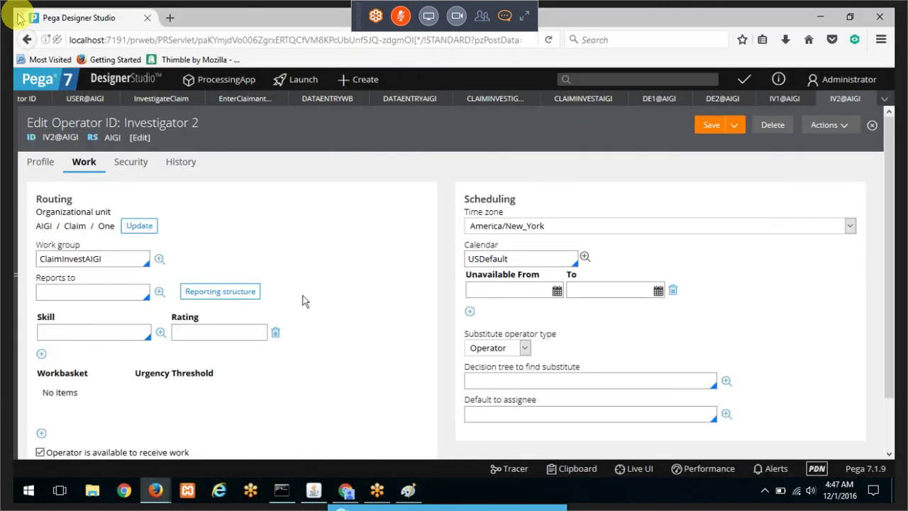
click(489, 99)
click(386, 99)
click(245, 100)
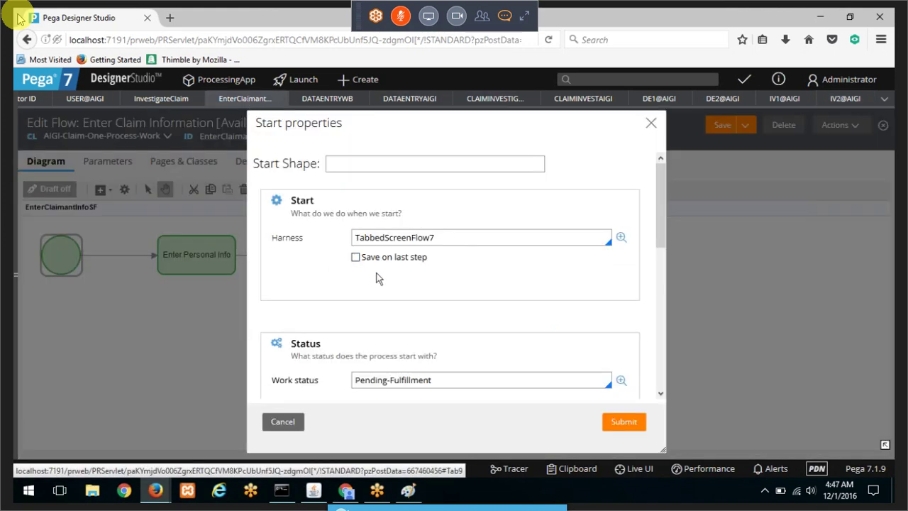
- Put DataEntryWB in double quotes in the Workbasket field and open the ToWorkbasket router activity
scroll(380, 262, down, 3)
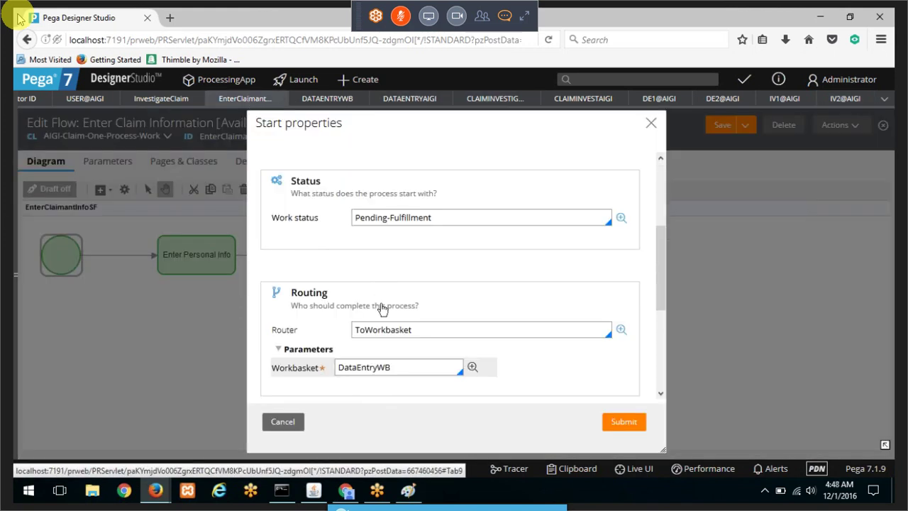
scroll(380, 308, down, 2)
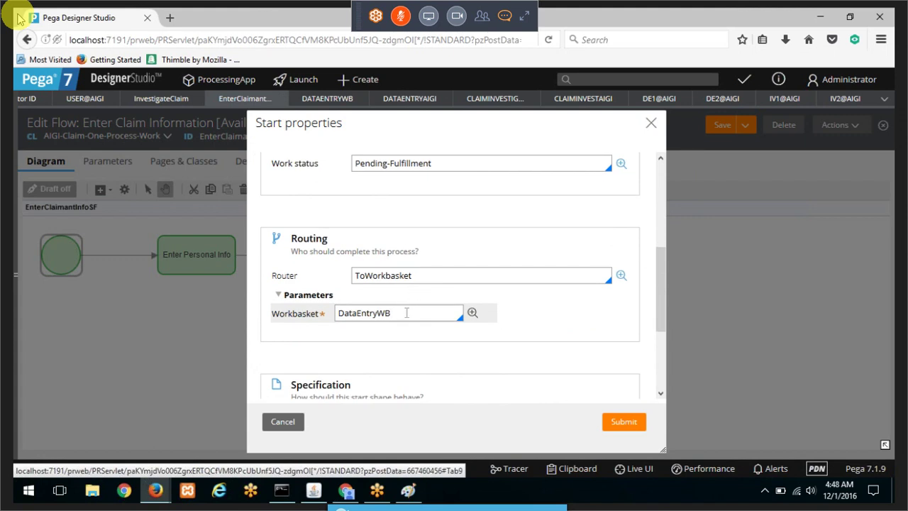
text(")
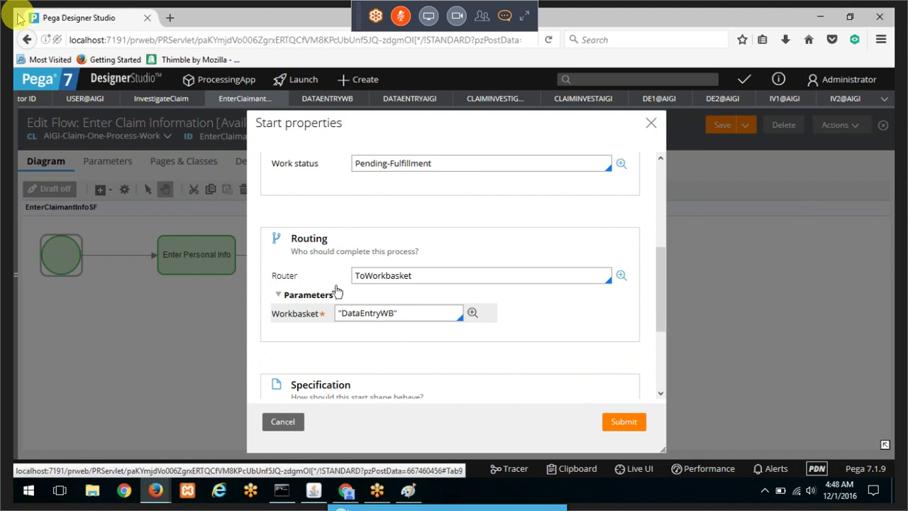
drag(424, 278, 306, 278)
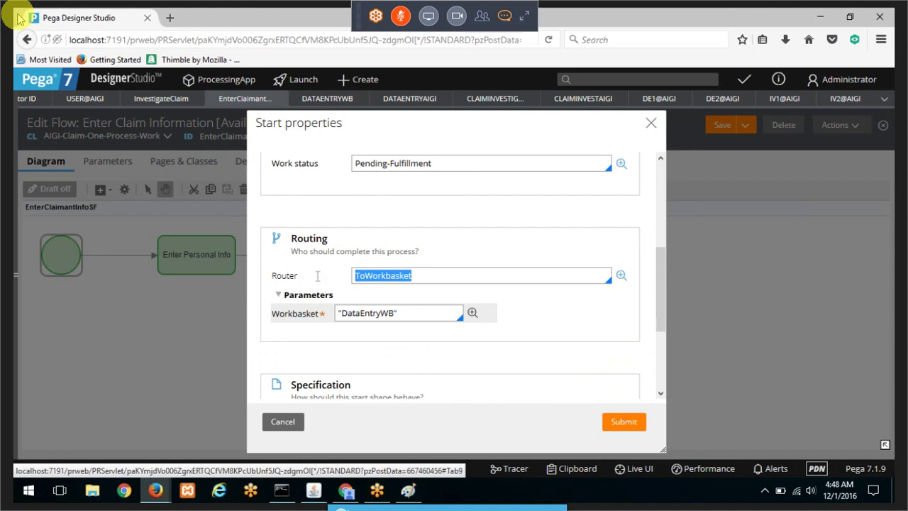
click(619, 278)
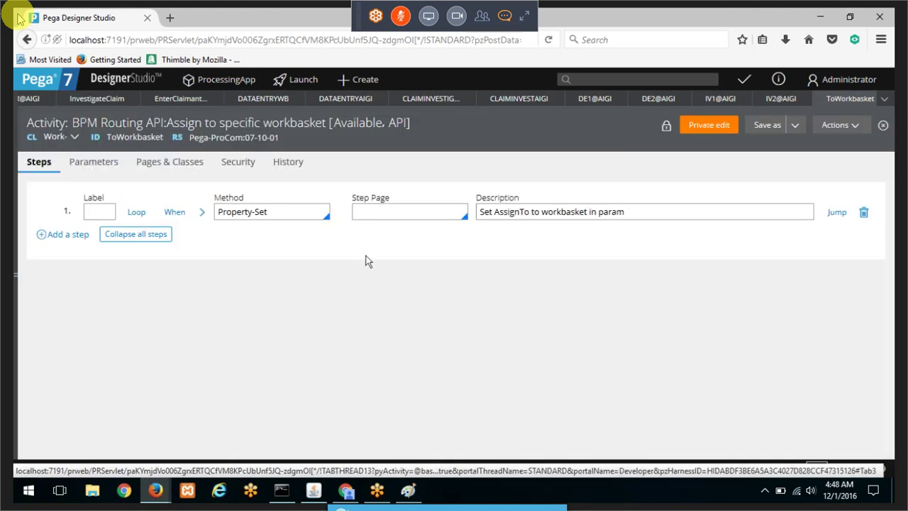
- Expand the Property-Set step, confirm param.AssignTo gets param.Workbasket, and close ToWorkbasket
click(203, 213)
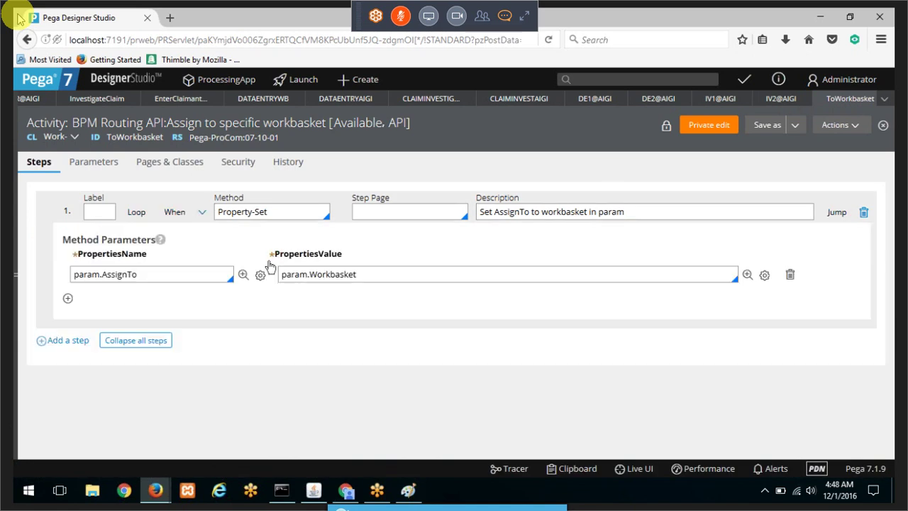
drag(369, 275, 272, 275)
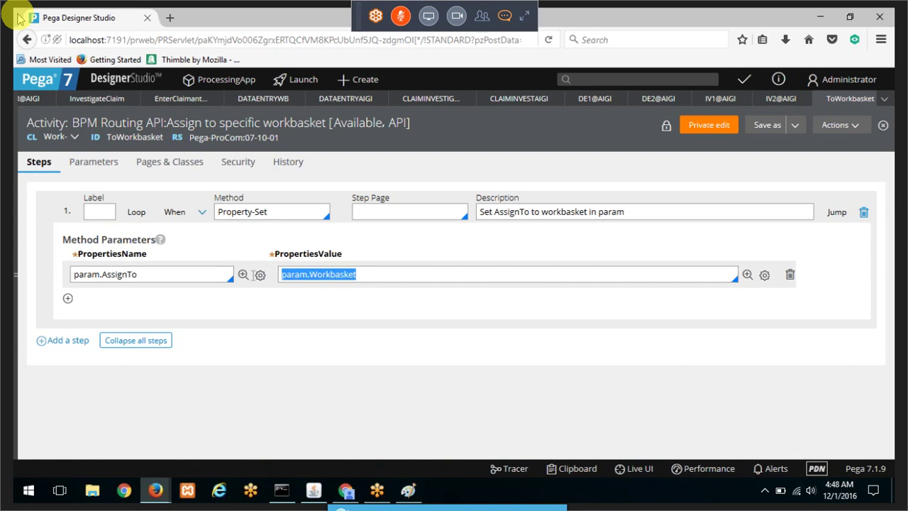
drag(156, 276, 48, 275)
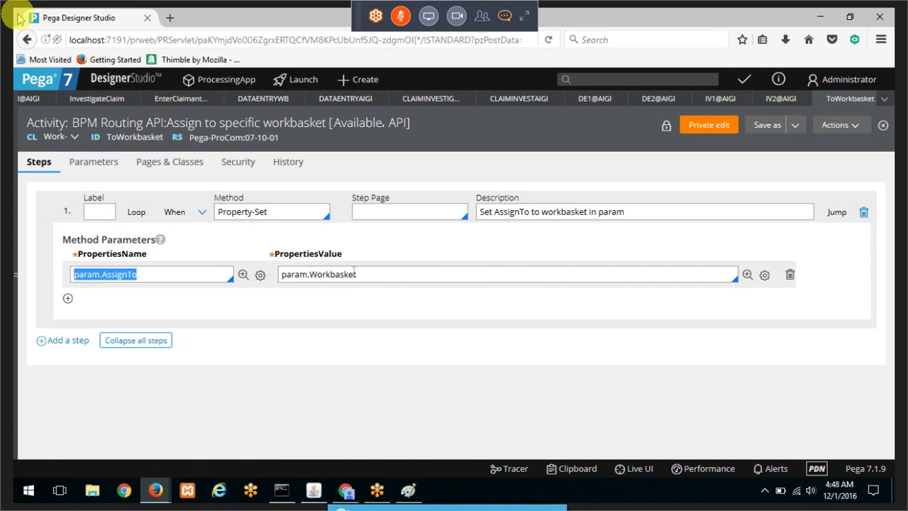
drag(370, 270, 214, 272)
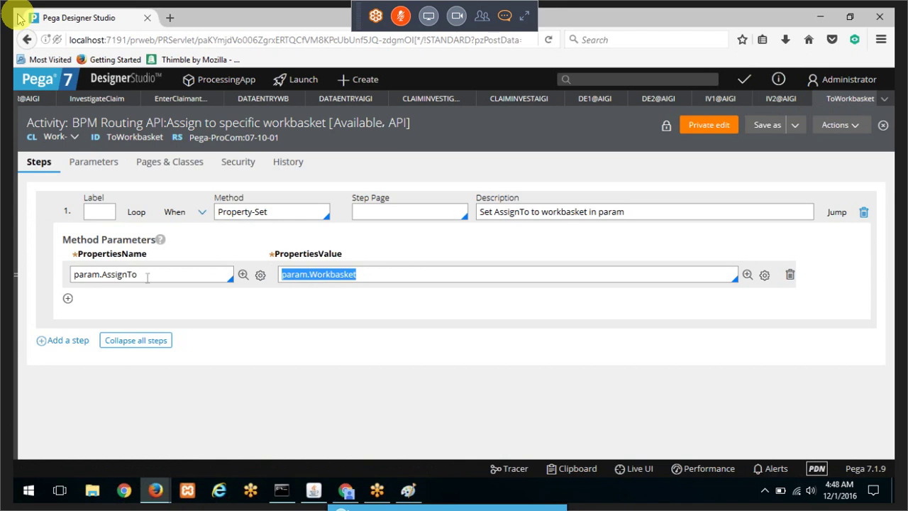
drag(146, 277, 74, 273)
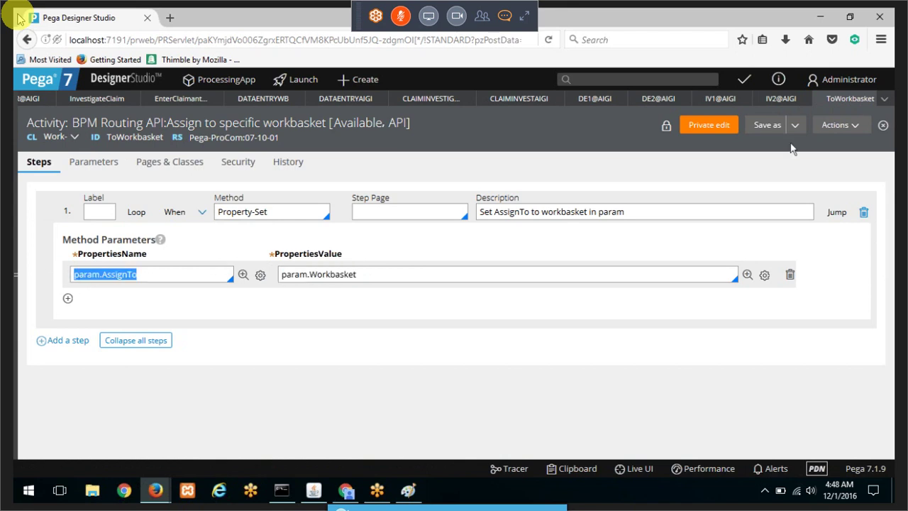
click(882, 125)
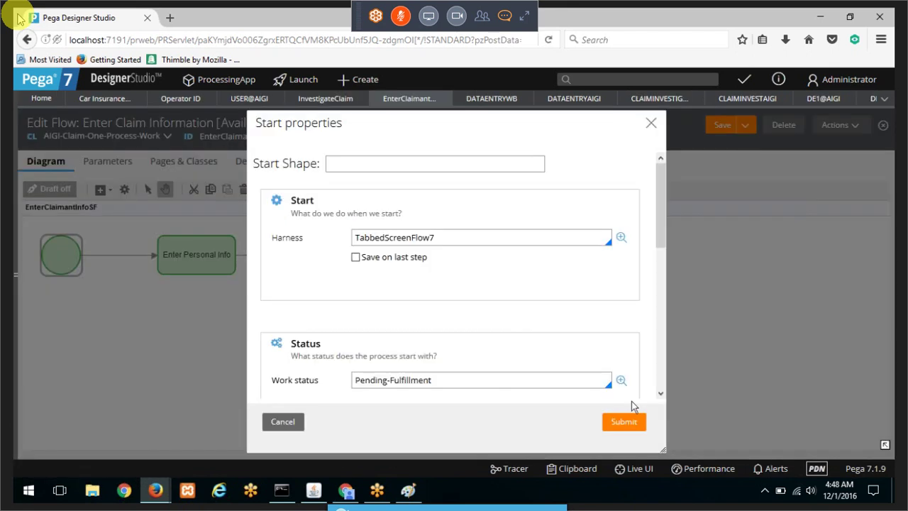
- Submit and save the start-shape routing, and load the local Pega login page in a new tab
click(633, 420)
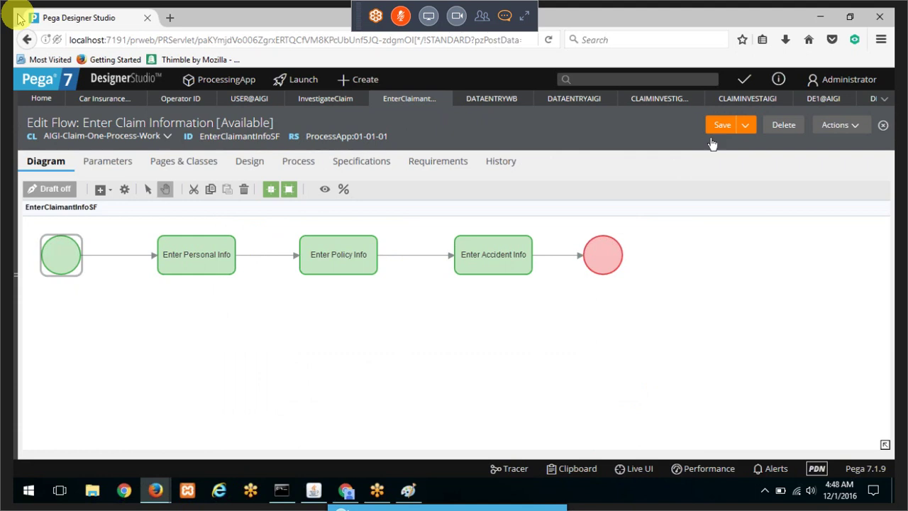
click(711, 139)
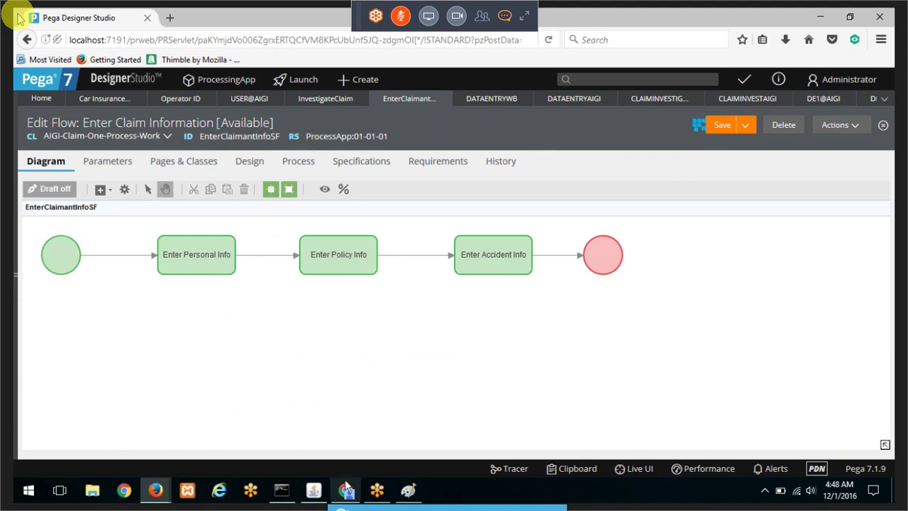
mouse_move(345, 488)
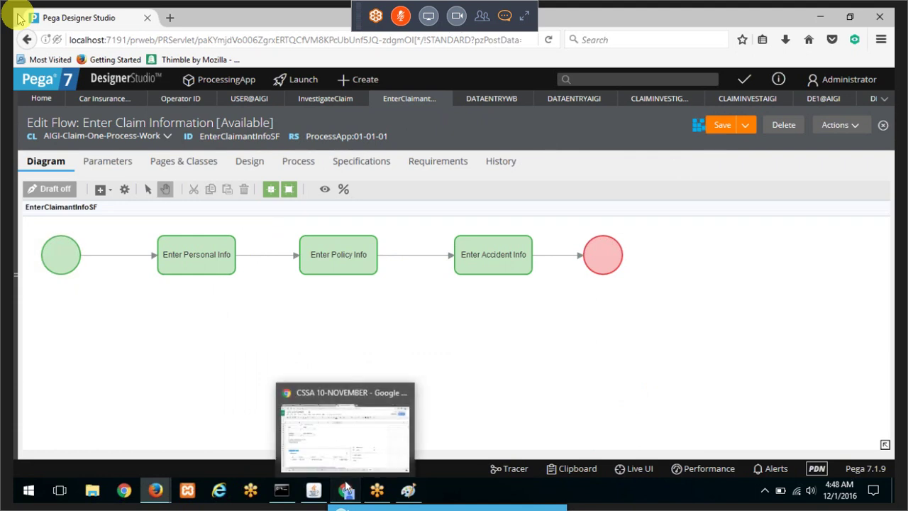
click(346, 488)
click(547, 21)
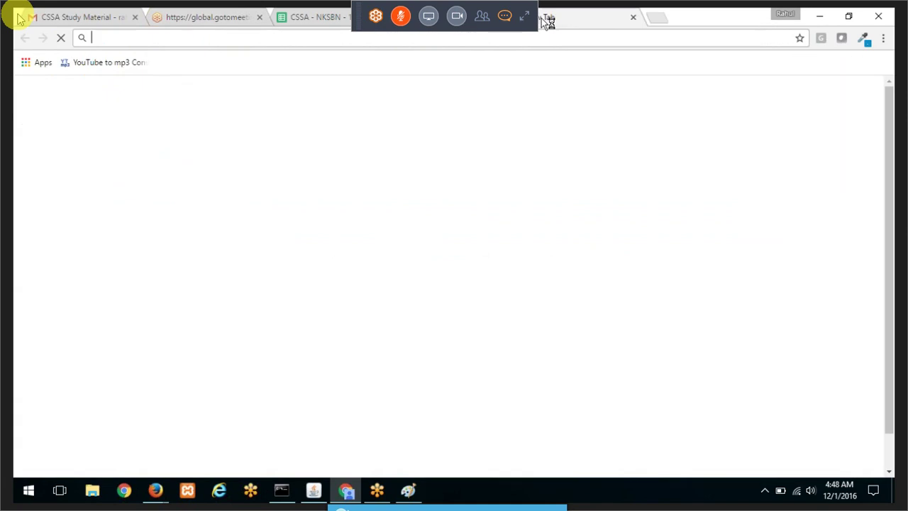
text(loca)
key(Return)
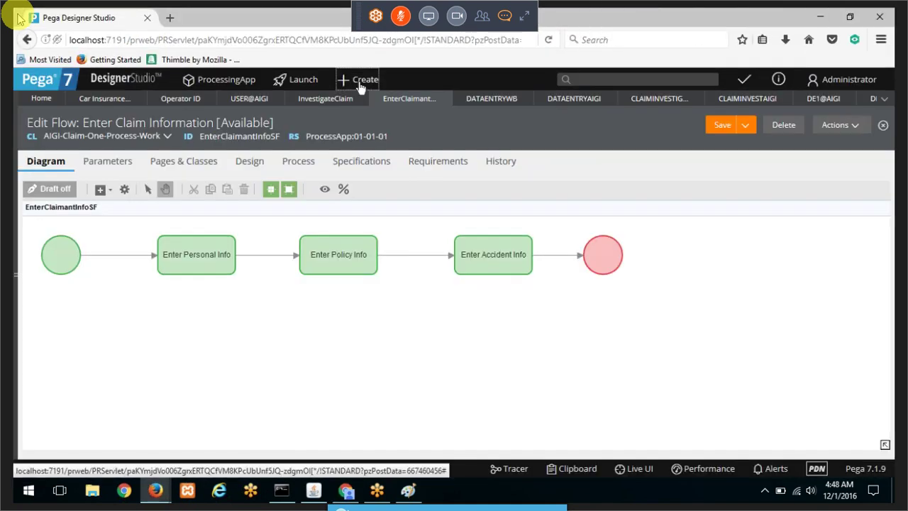
- Start a new Car Insurance claim from the Create menu, which opens as C-32
click(361, 84)
mouse_move(397, 99)
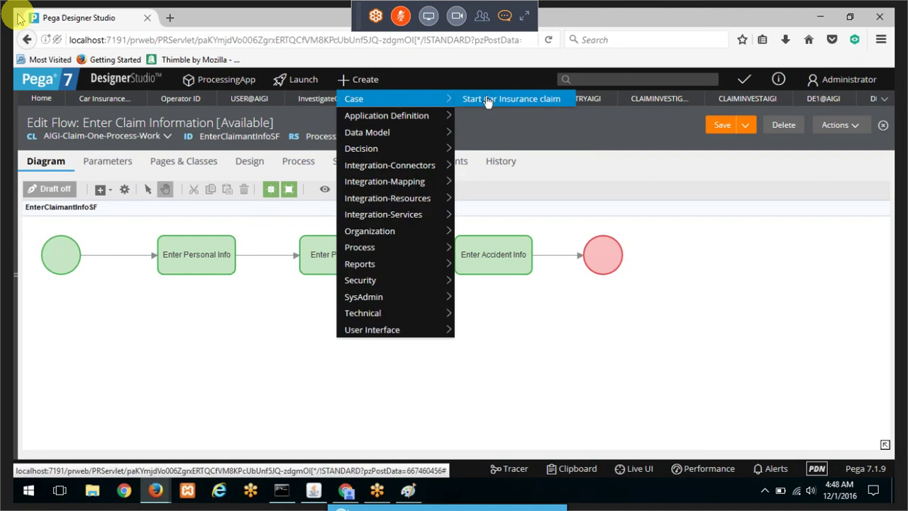
click(487, 100)
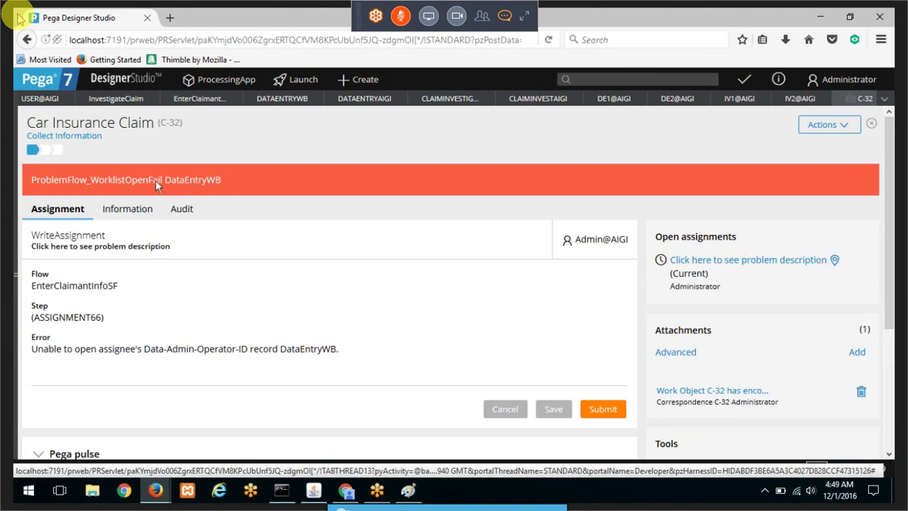
- Review the error about the DataEntryWB Admin-Operator record, then close all open tabs
drag(75, 348, 225, 350)
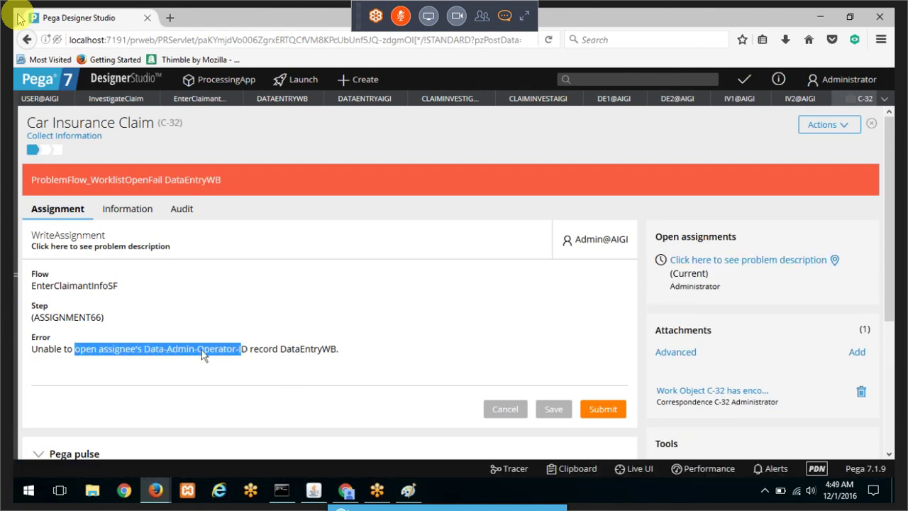
click(119, 352)
drag(91, 349, 250, 351)
click(314, 489)
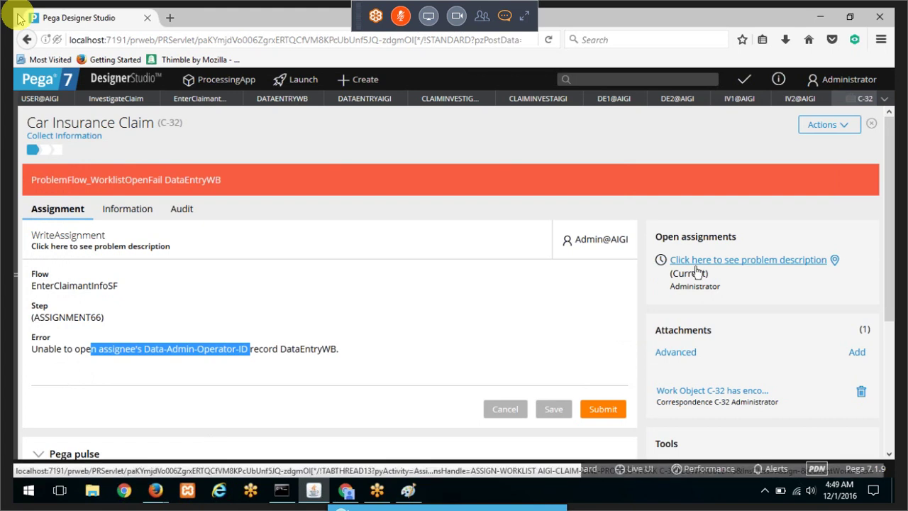
click(182, 348)
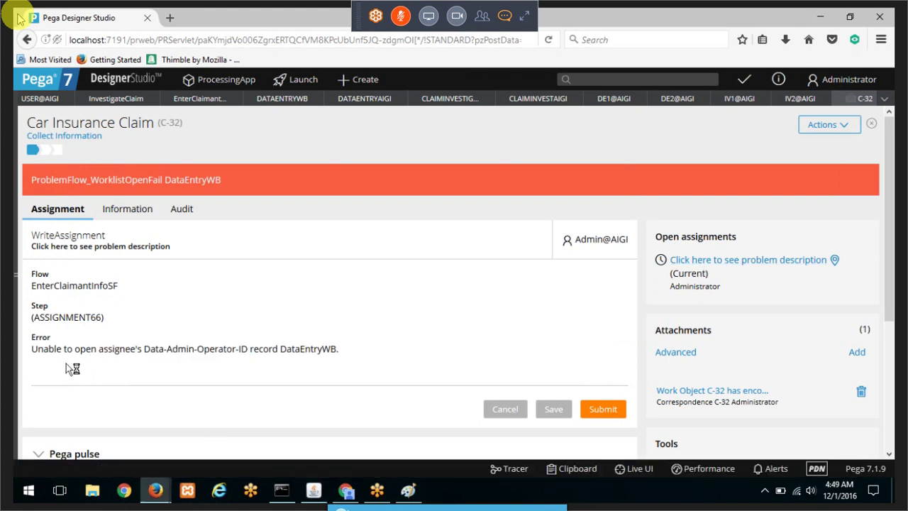
drag(164, 349, 208, 350)
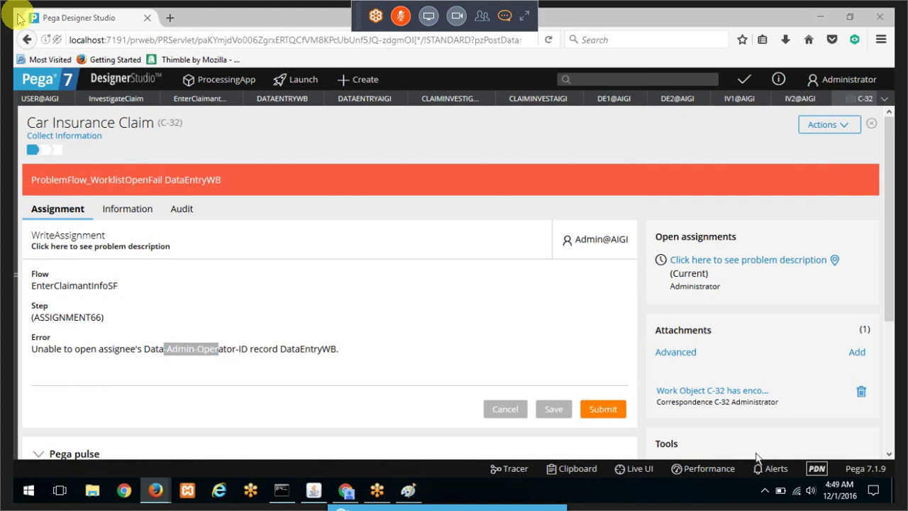
double_click(317, 347)
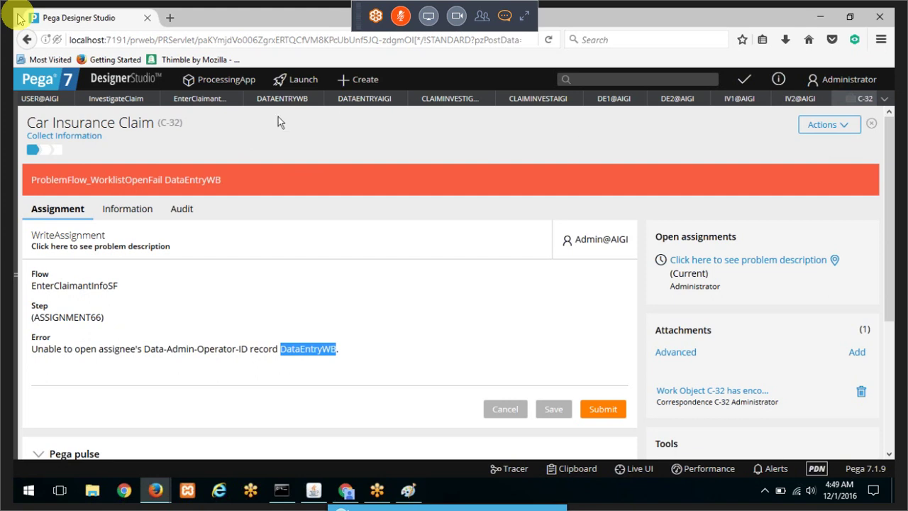
click(886, 100)
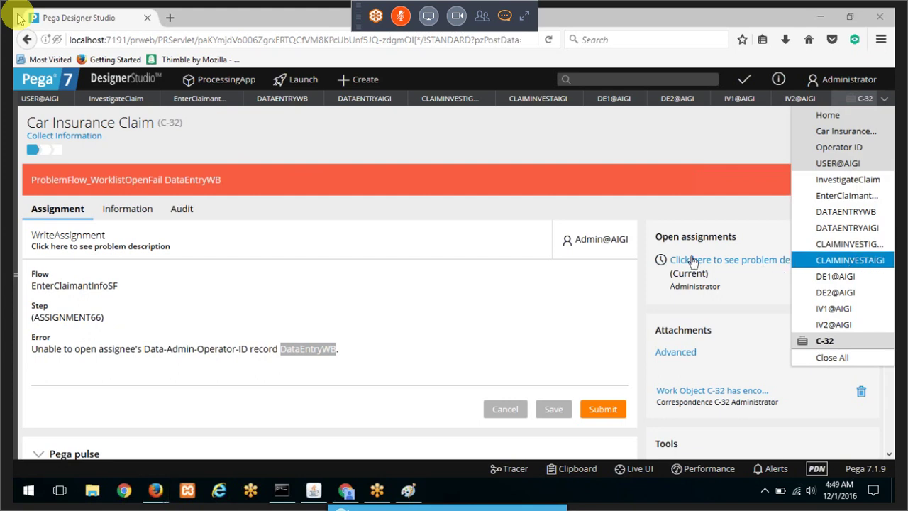
click(832, 358)
- Discard the unsaved work and open the Enter Claim Information flow's start shape properties
click(503, 249)
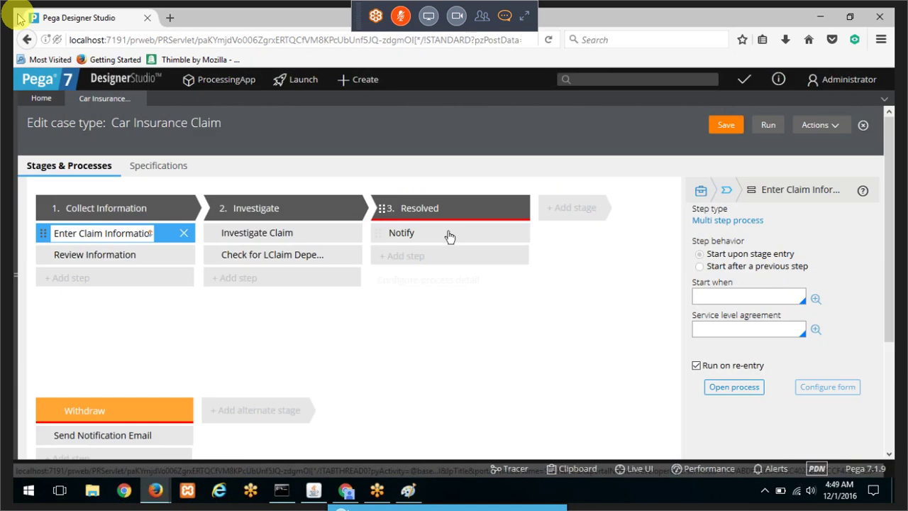
click(734, 386)
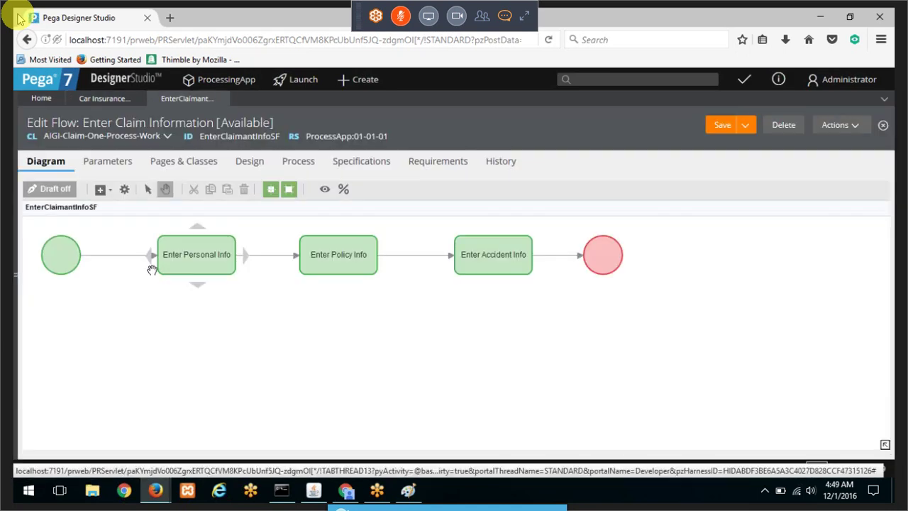
double_click(74, 254)
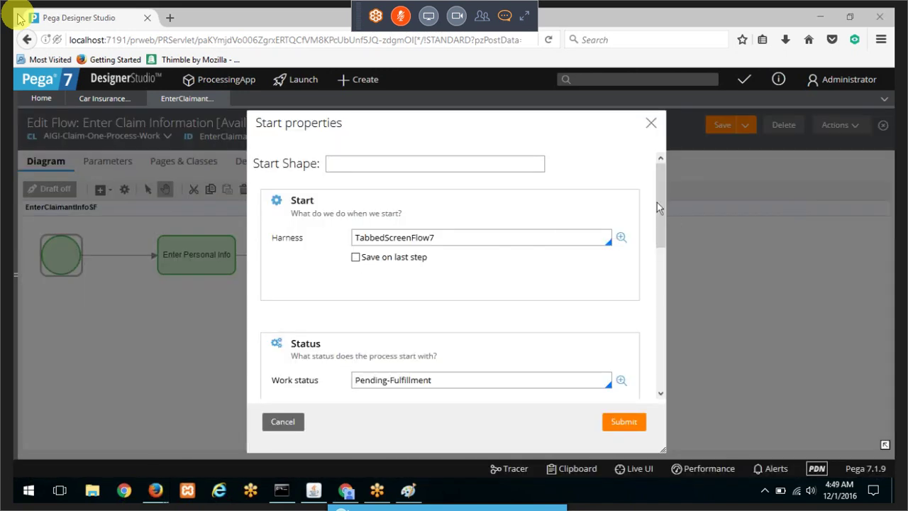
- Try removing the quotes around DataEntryWB in Workbasket, then cancel without changes
drag(658, 227, 654, 273)
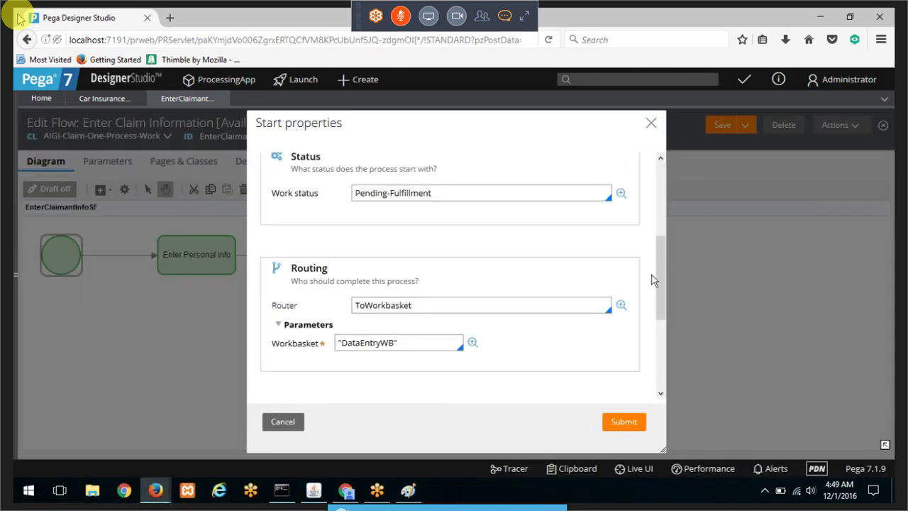
click(420, 343)
key(BackSpace)
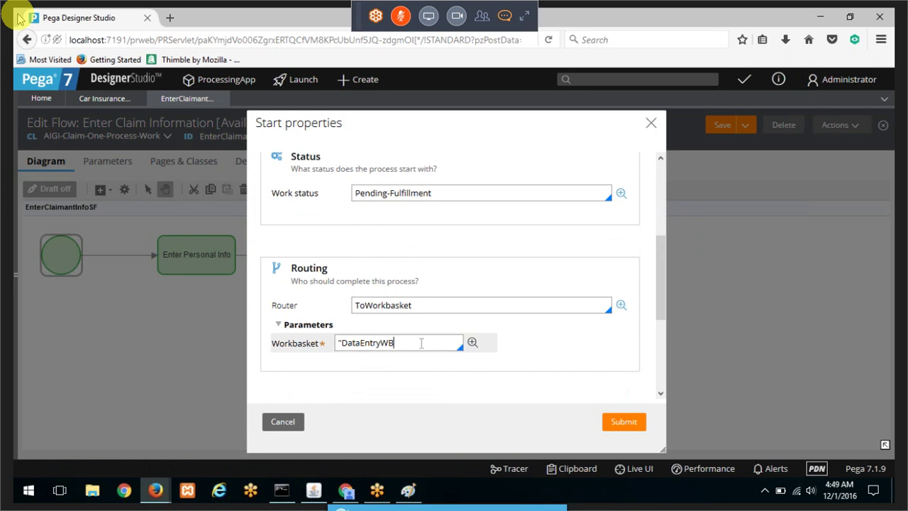
key(BackSpace)
click(278, 425)
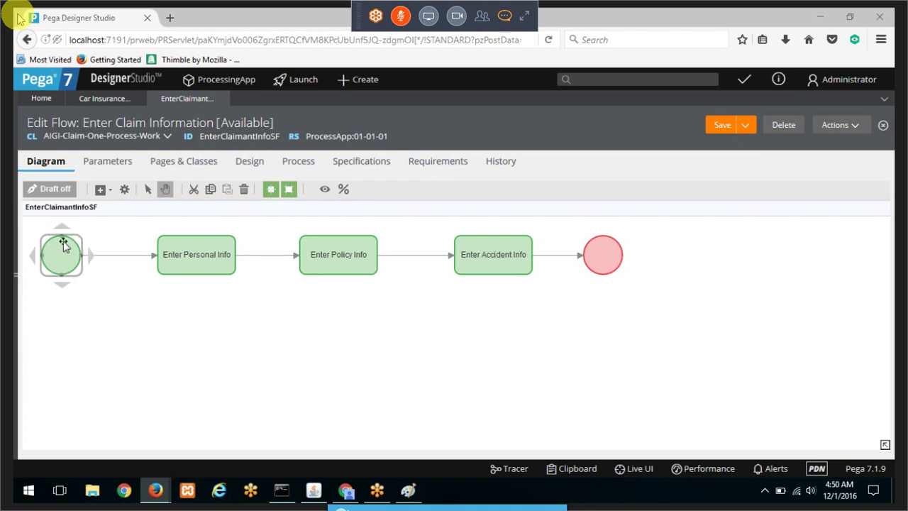
- Review the start shape's routing to DataEntryWB and cancel its properties unchanged
double_click(64, 245)
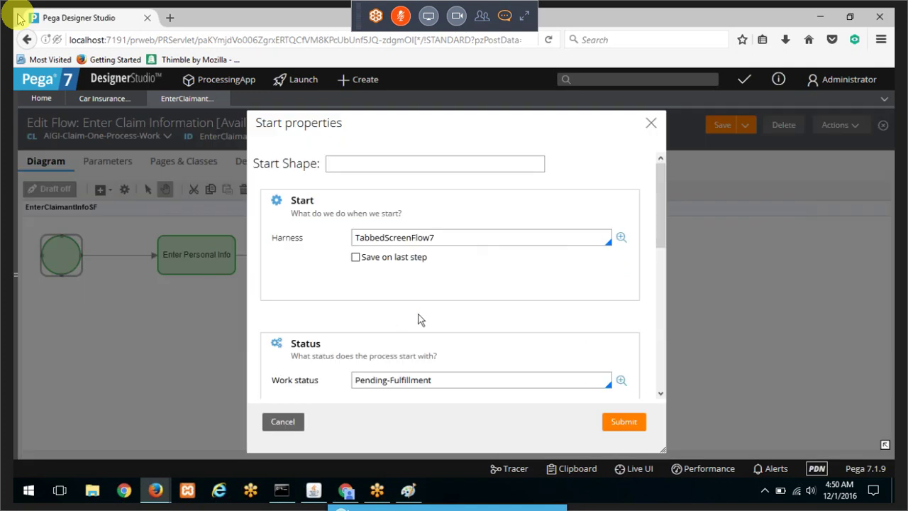
scroll(420, 317, down, 3)
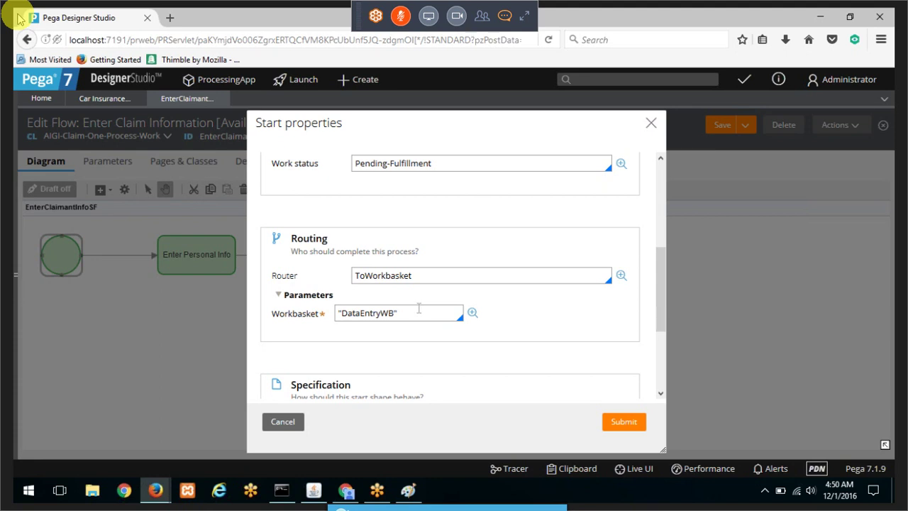
click(283, 421)
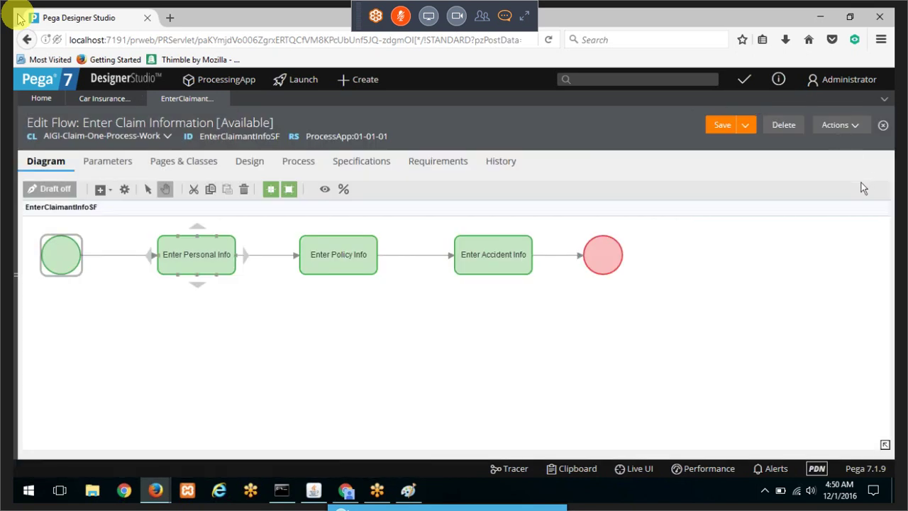
click(836, 242)
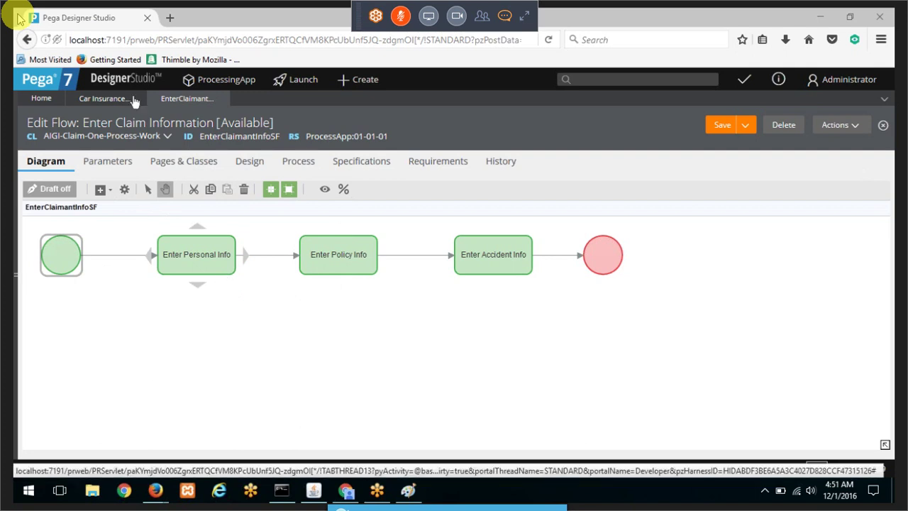
- Switch to the Car Insurance Claim case type and back, then open the Create menu
click(107, 98)
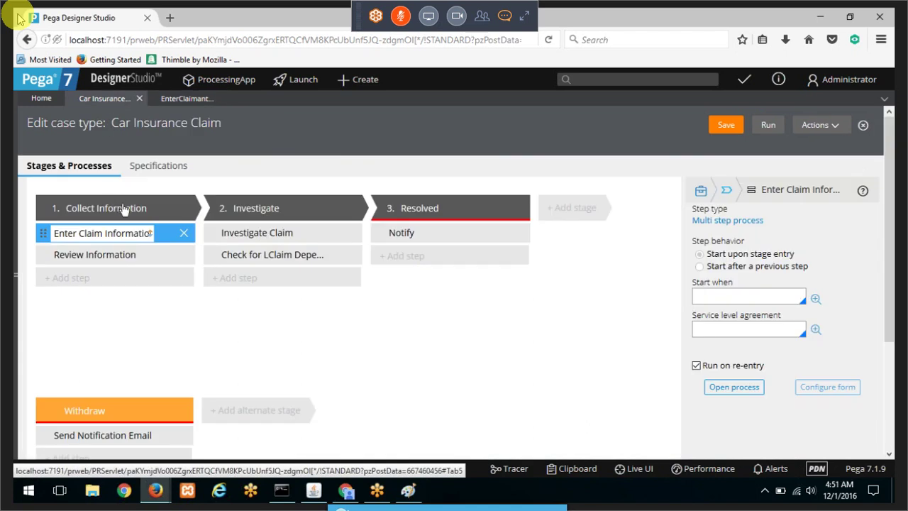
click(187, 98)
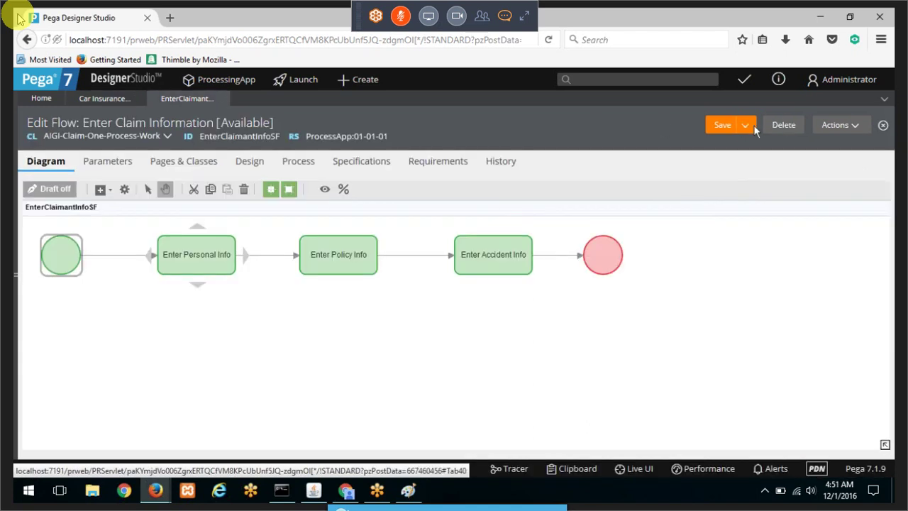
click(353, 84)
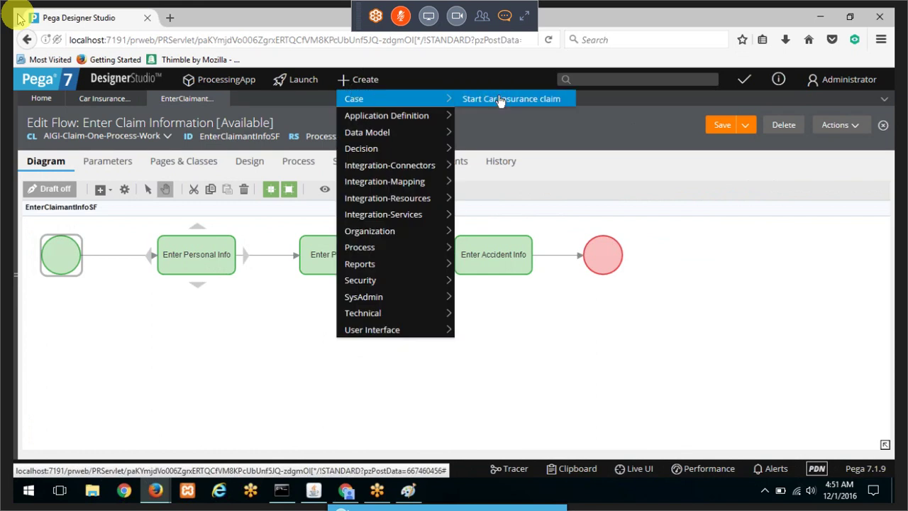
- Start a new flow record applied to class AIGI-Claim-One-Process-Work
mouse_move(391, 141)
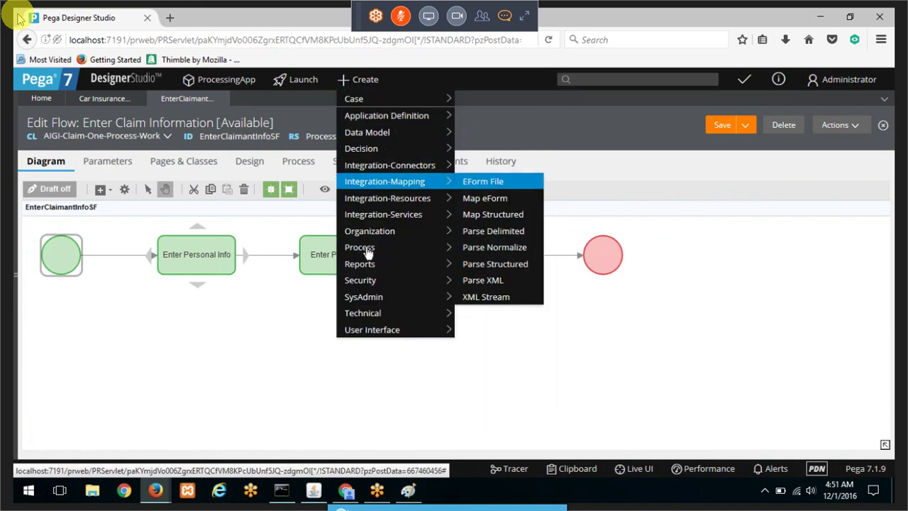
mouse_move(371, 249)
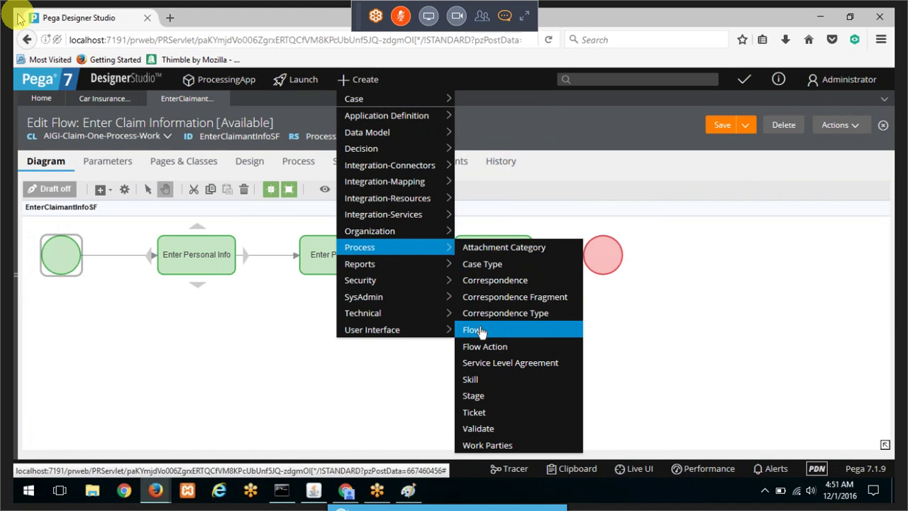
click(479, 331)
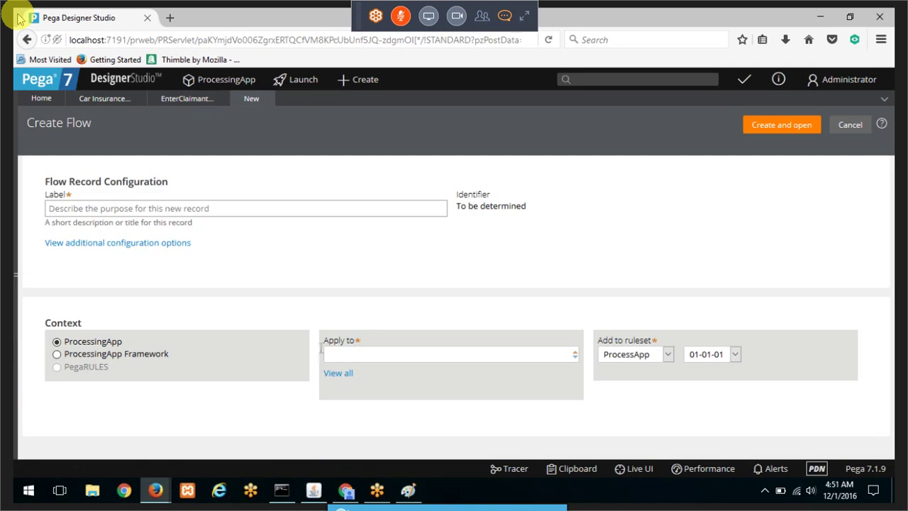
click(368, 356)
text(AIGI)
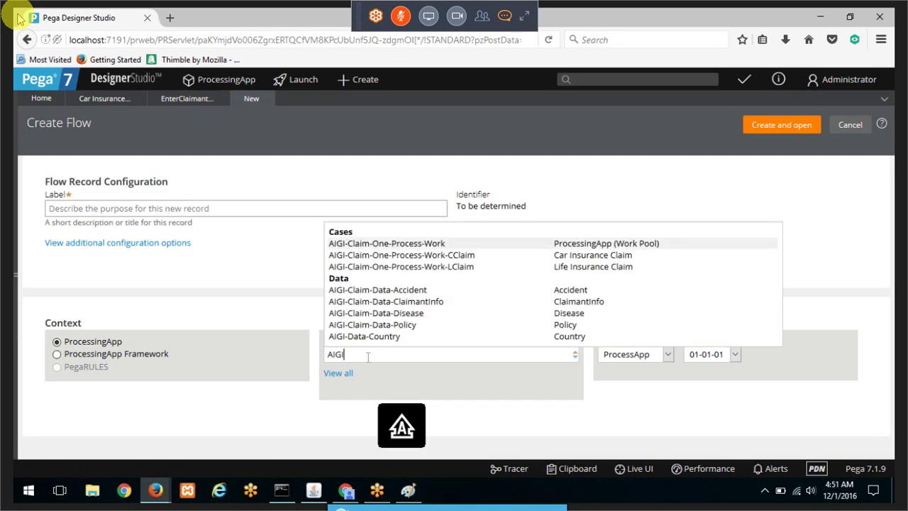
key(Return)
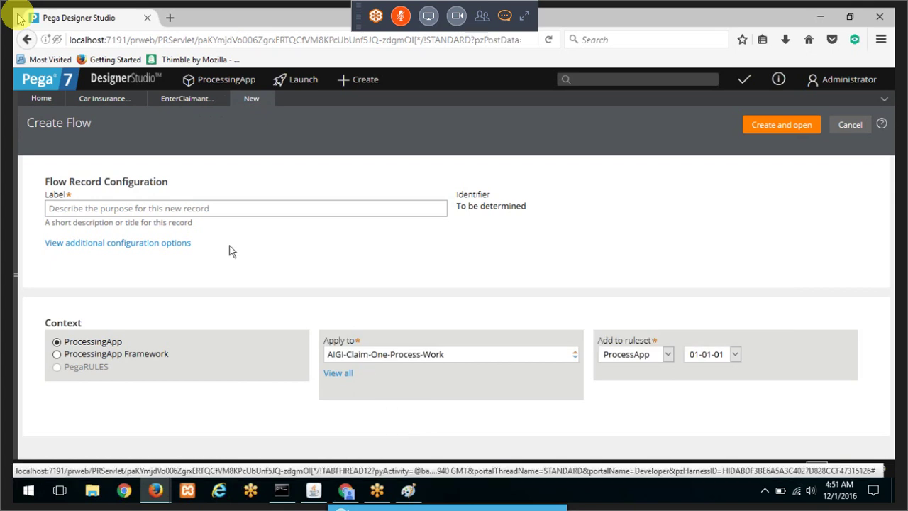
- Label the flow ClaimantFlowWrapper and create and open it
click(173, 207)
key(Caps_Lock)
key(Caps_Lock)
key(Caps_Lock)
text(Scre)
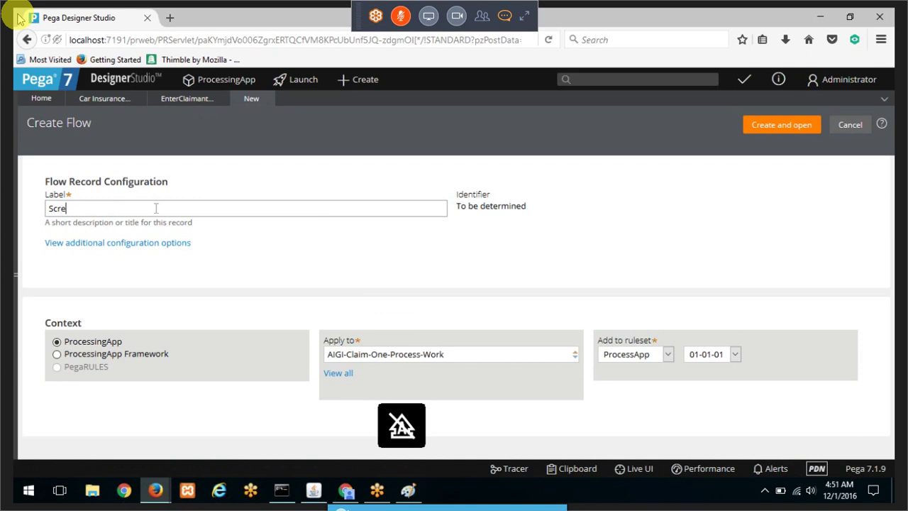
text(enFlowWrapper)
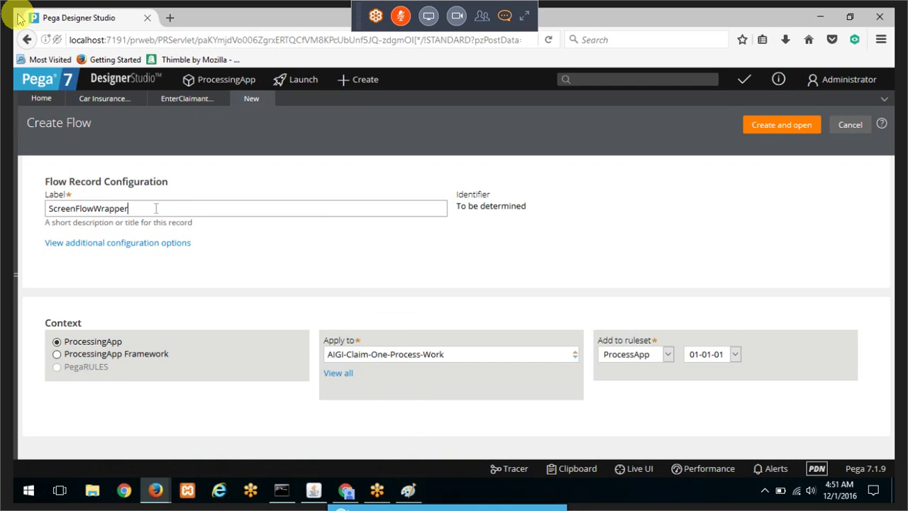
key(Tab)
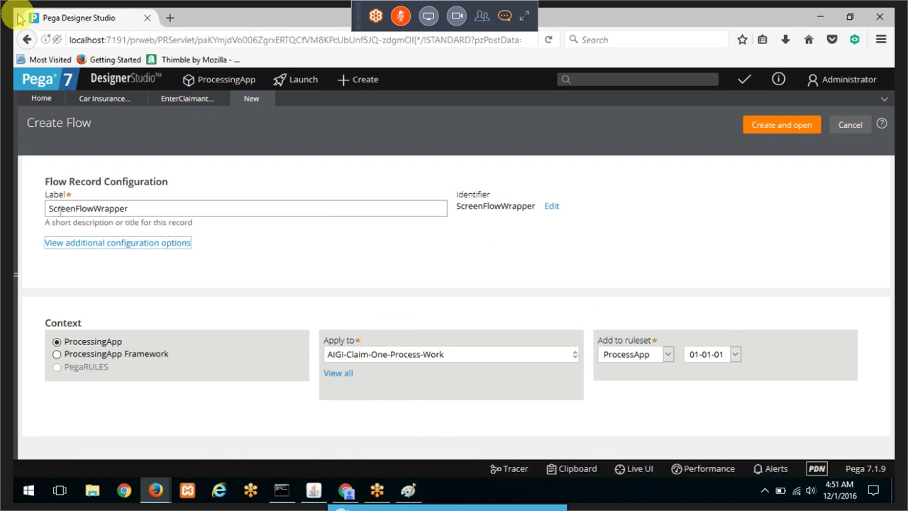
drag(76, 209, 15, 209)
text(Claimant)
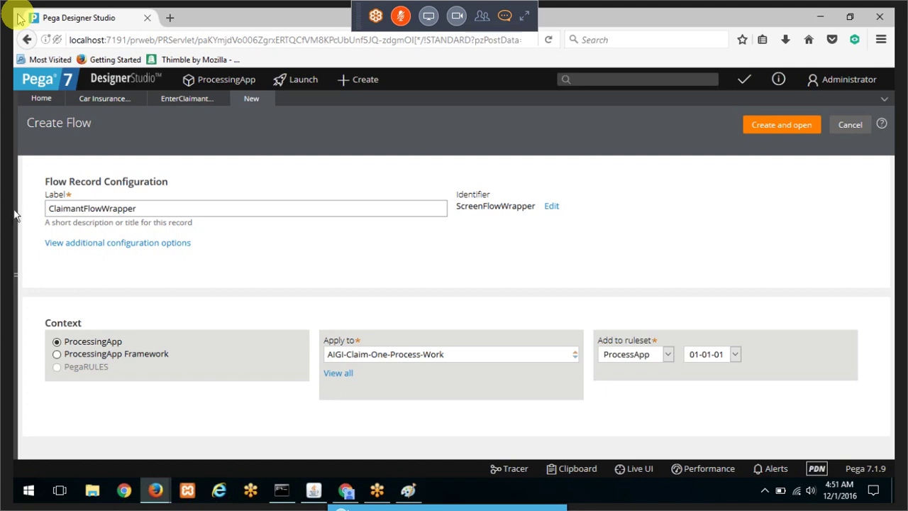
click(767, 127)
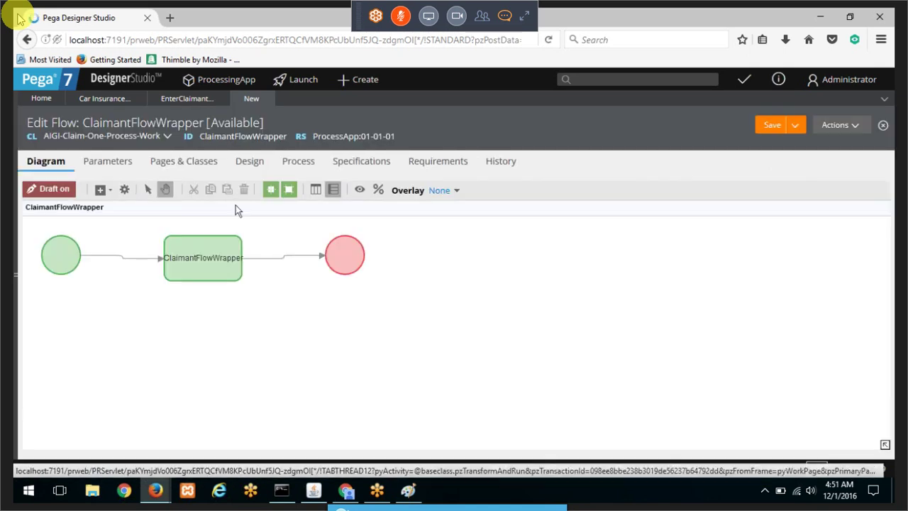
click(108, 192)
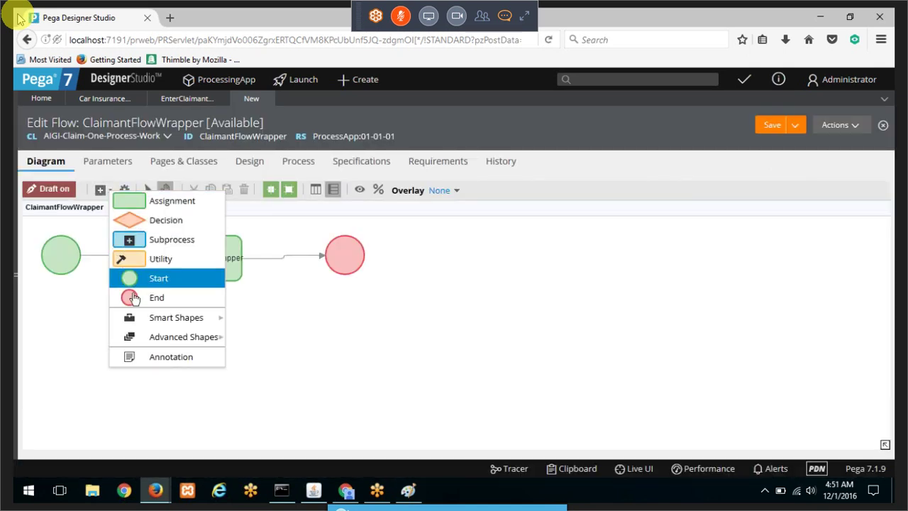
- Add a subprocess shape below the ClaimantFlowWrapper step
click(140, 239)
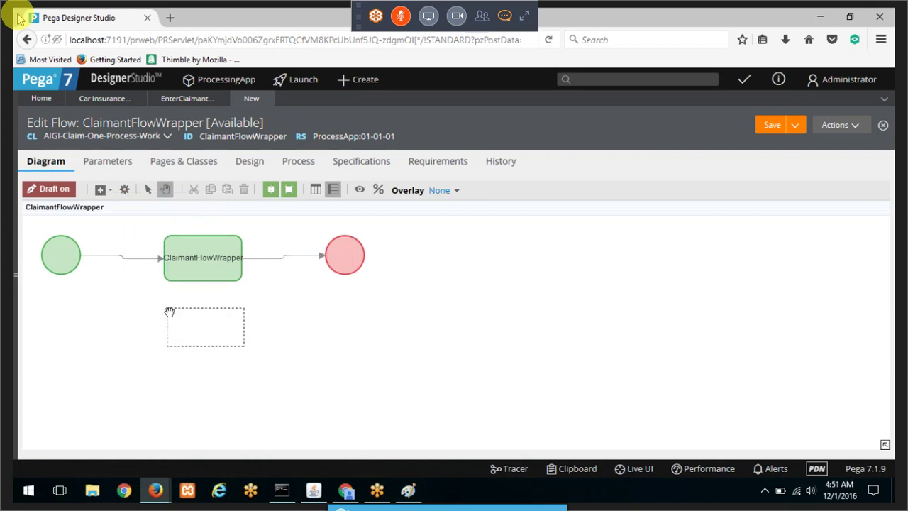
click(178, 311)
drag(189, 311, 227, 314)
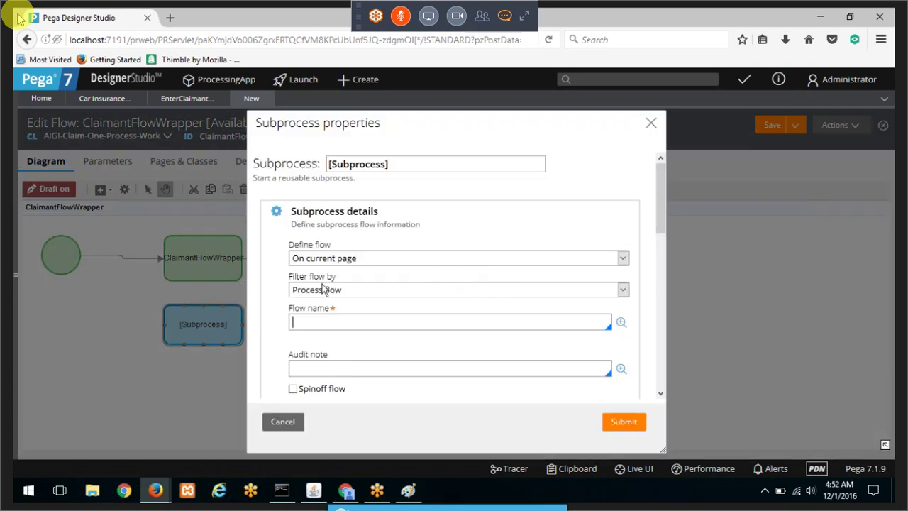
- Set the subprocess to run screen flow EnterClaimantInfoSF on the current page
click(336, 295)
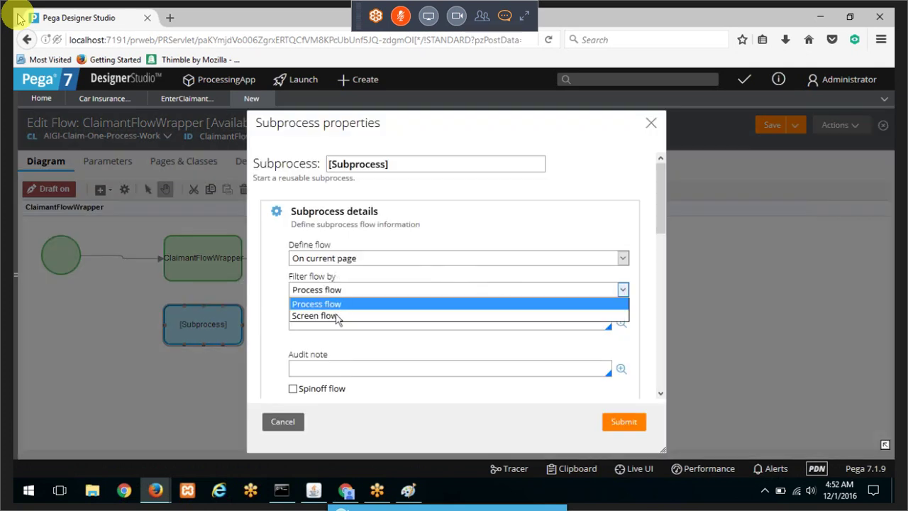
click(336, 316)
scroll(381, 284, down, 10)
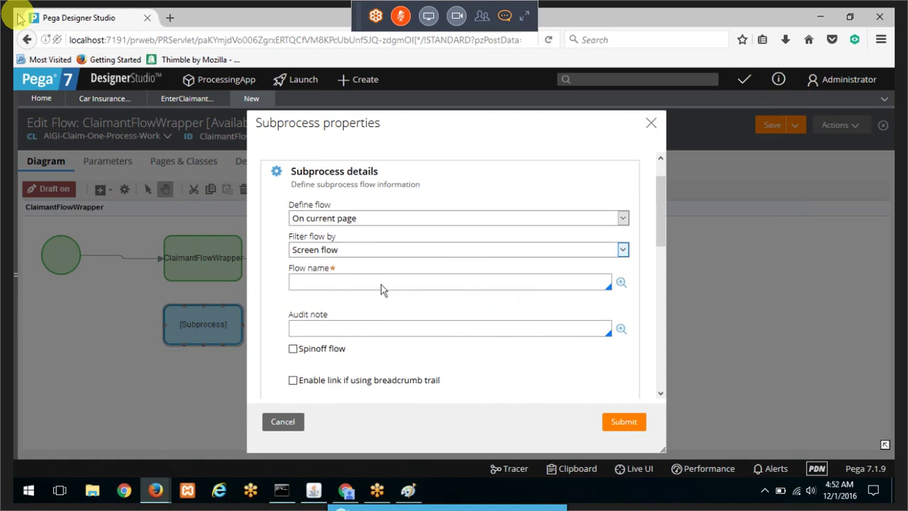
scroll(381, 289, down, 3)
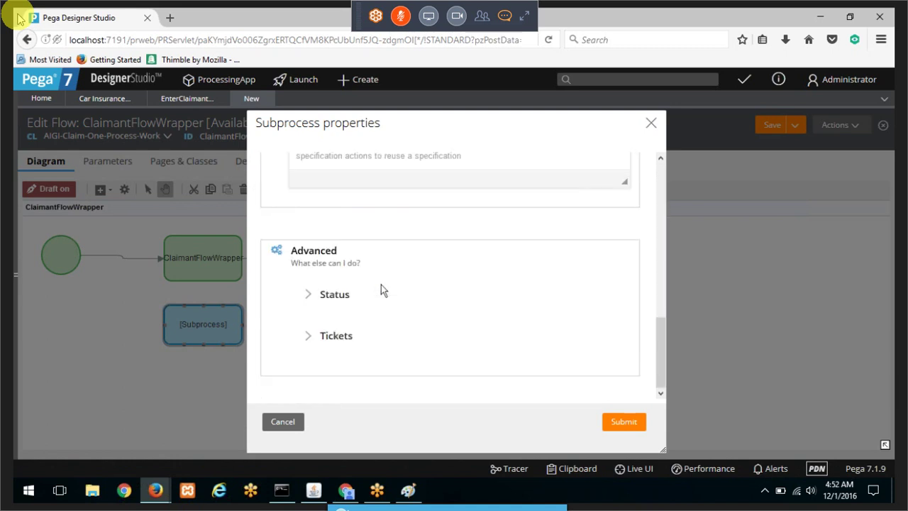
scroll(380, 286, up, 12)
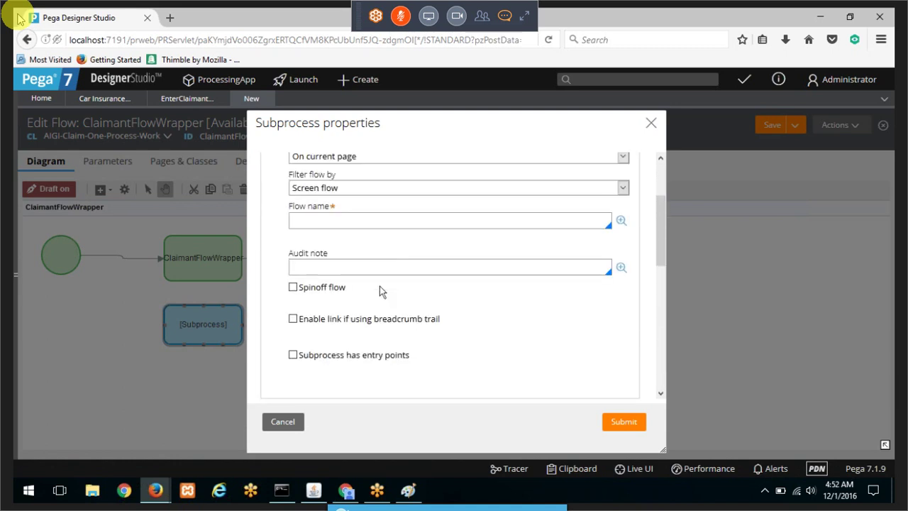
click(353, 261)
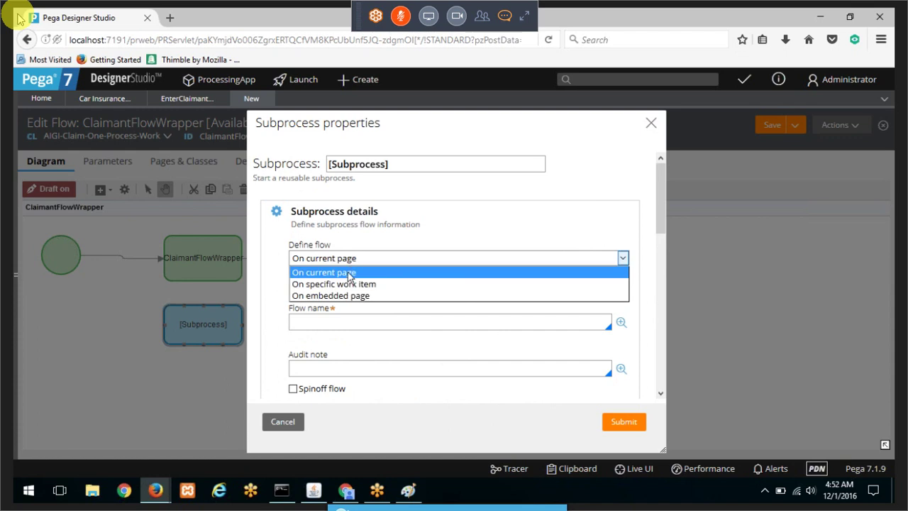
click(333, 272)
click(324, 259)
click(325, 270)
scroll(329, 238, down, 2)
click(331, 212)
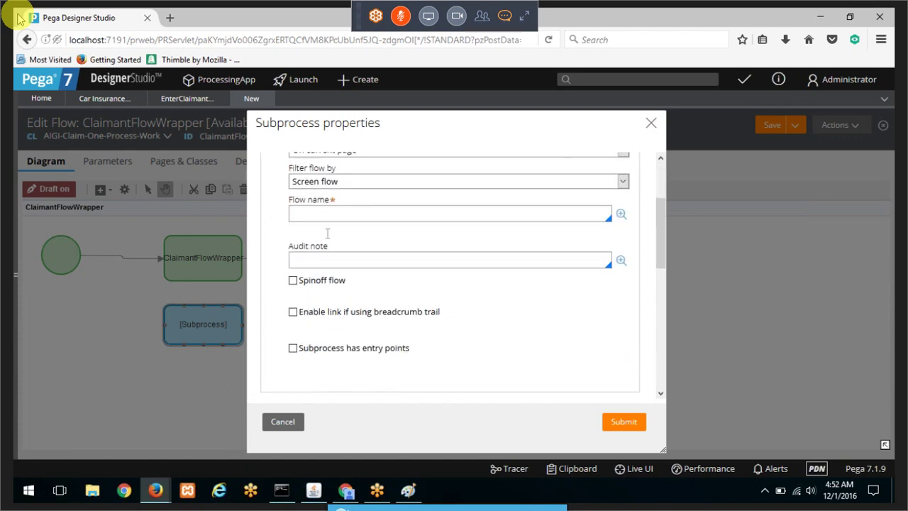
key(Down)
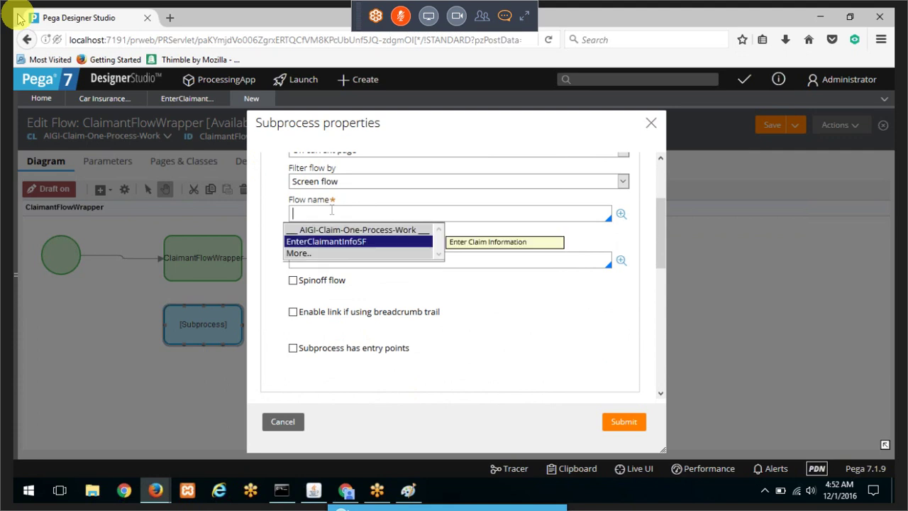
key(Return)
- Expand Status and Tickets, leave both empty, and submit the subprocess properties
scroll(346, 258, down, 2)
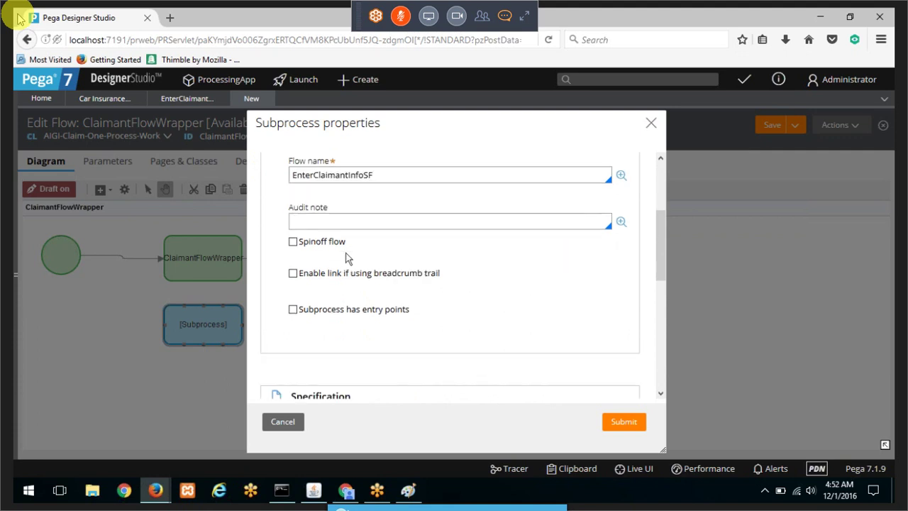
scroll(346, 255, down, 9)
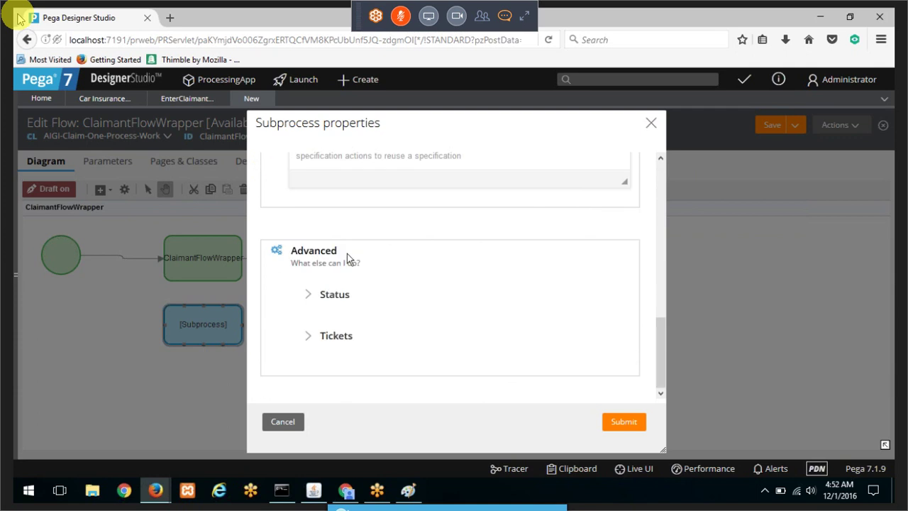
click(332, 298)
scroll(355, 296, down, 1)
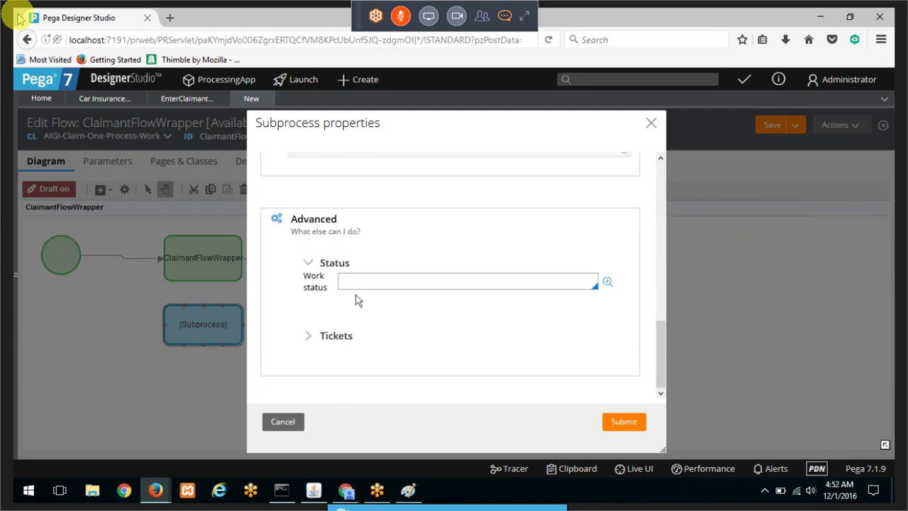
click(347, 335)
scroll(326, 369, down, 2)
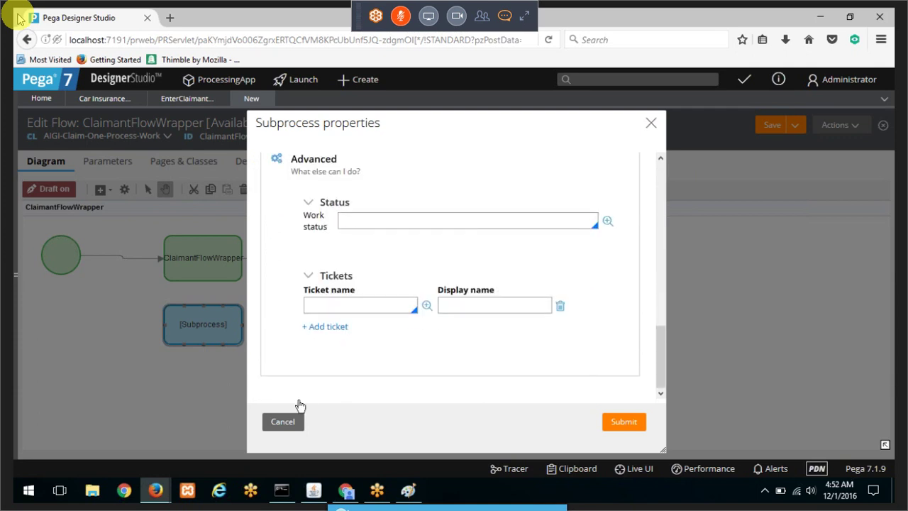
click(623, 422)
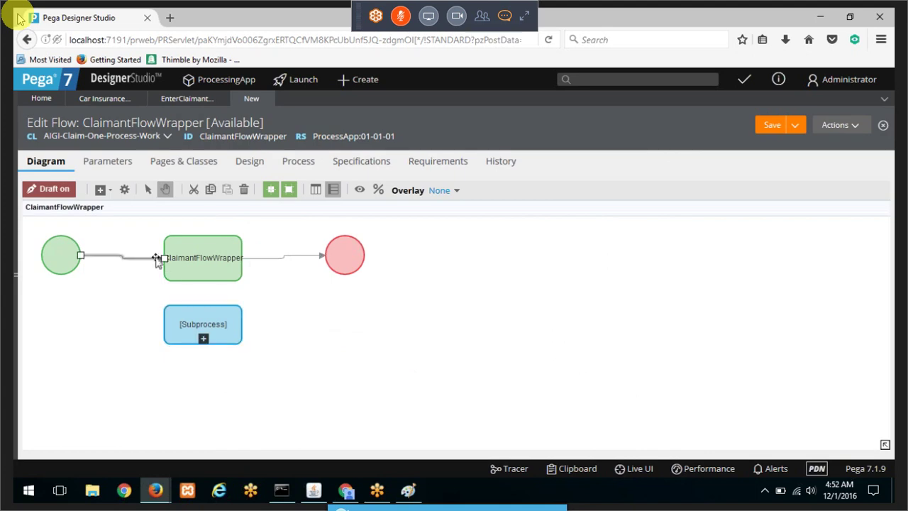
- Route start and end connectors through the Subprocess step, then cancel its properties unchanged
drag(158, 262, 181, 331)
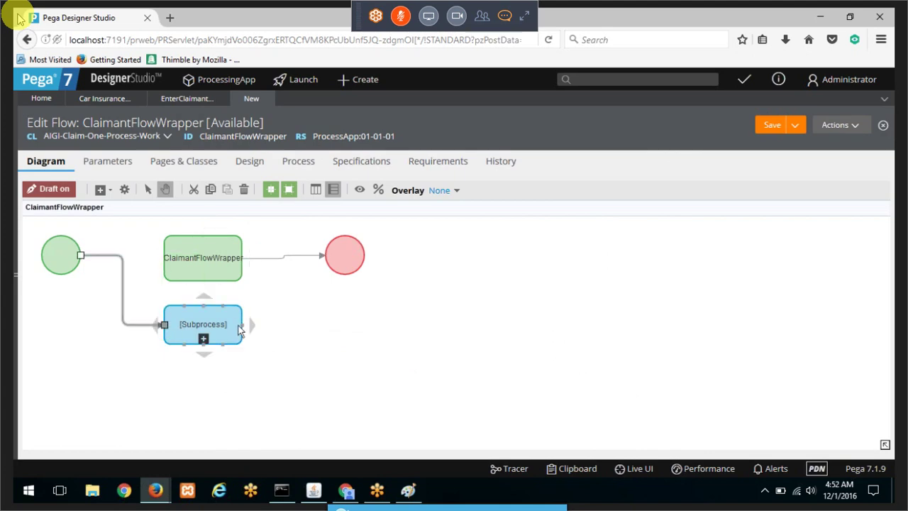
drag(240, 329, 342, 259)
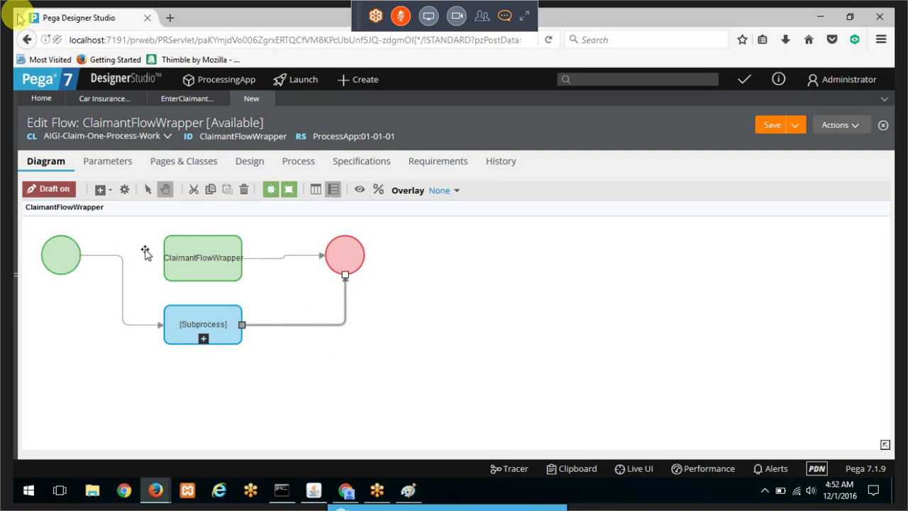
drag(52, 258, 49, 322)
double_click(239, 330)
scroll(349, 273, down, 5)
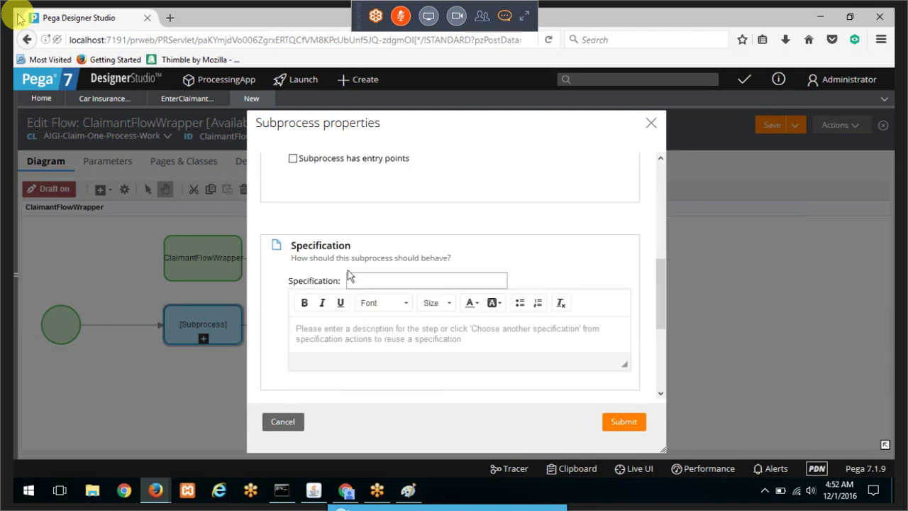
scroll(347, 275, down, 5)
click(329, 336)
scroll(305, 300, down, 1)
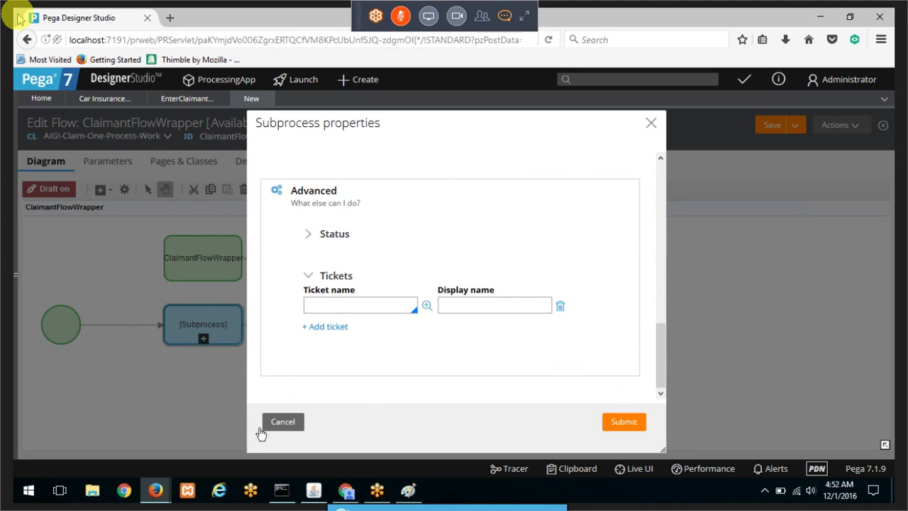
click(282, 421)
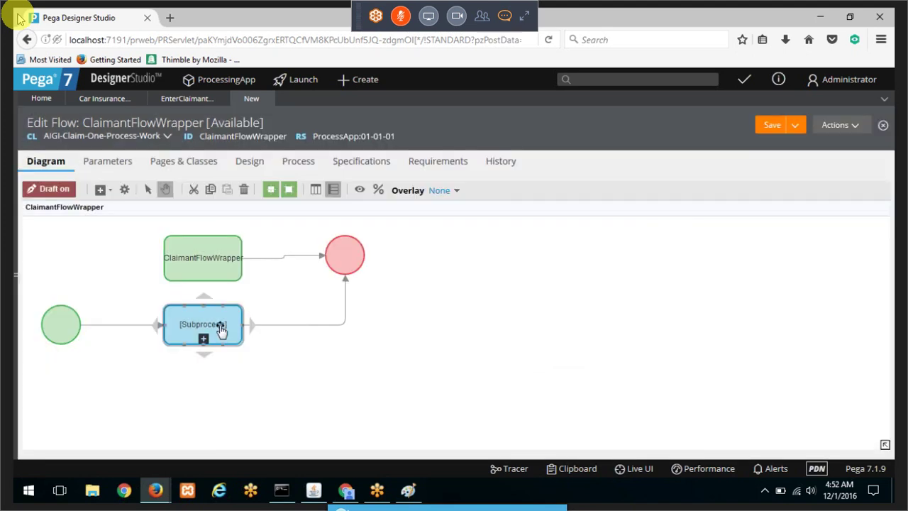
- Reattach the start connector to ClaimantFlowWrapper and discard the unsaved New flow
click(122, 325)
drag(164, 325, 166, 258)
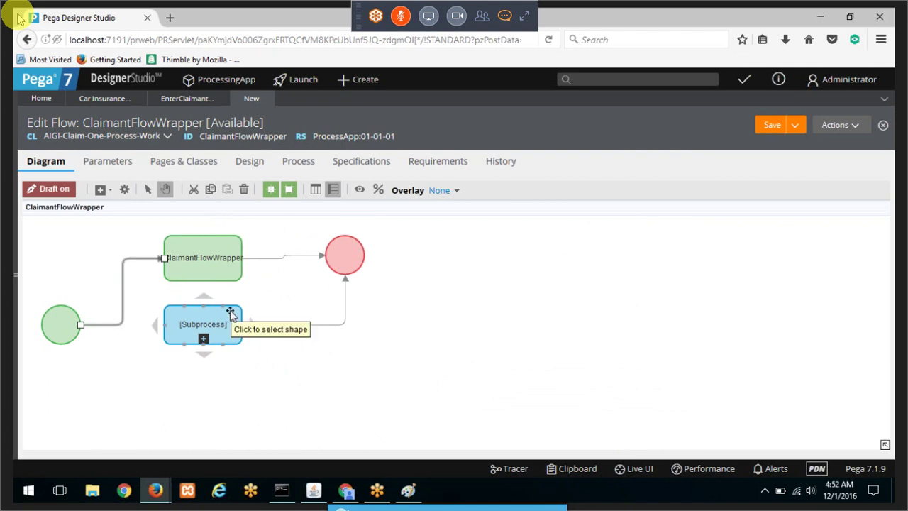
click(269, 99)
click(614, 312)
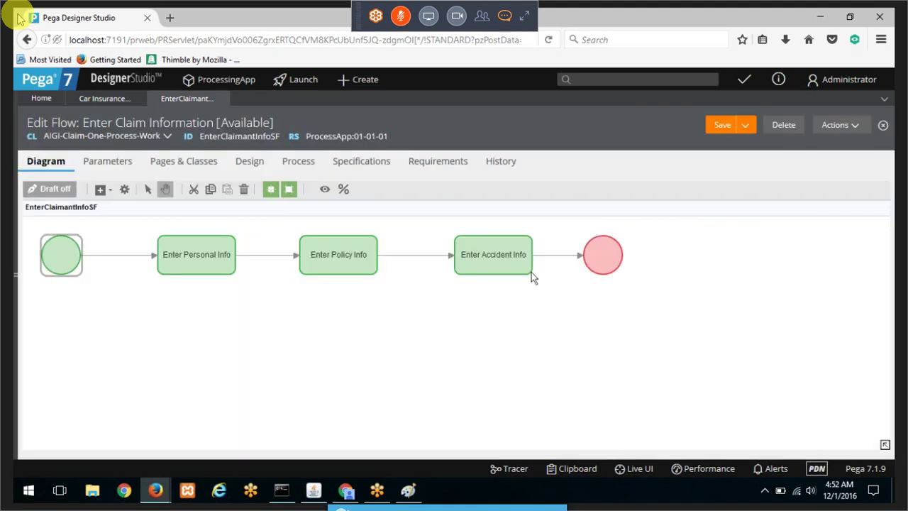
- Set the start shape's router to ToWorklist with the Data Entry 1 operator and submit
double_click(69, 253)
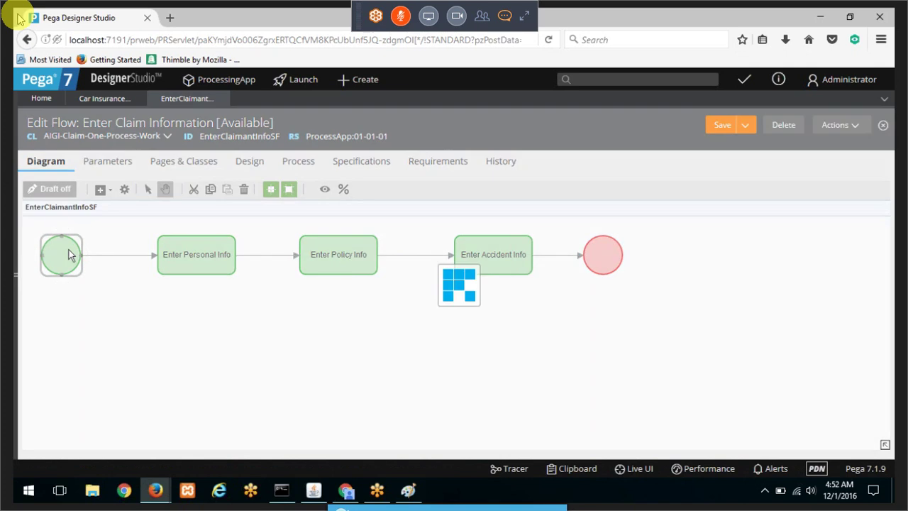
scroll(427, 276, down, 5)
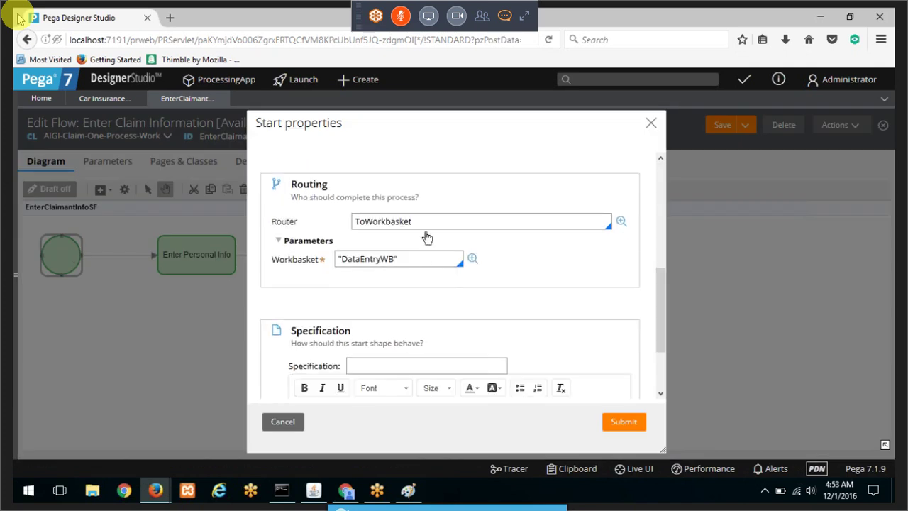
click(323, 223)
text(ToWork)
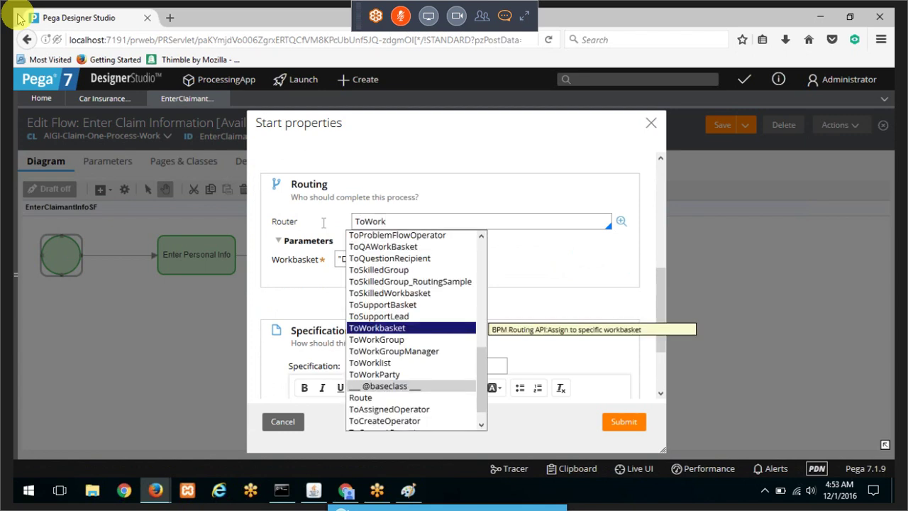
key(Down)
key(Down)
key(Down)
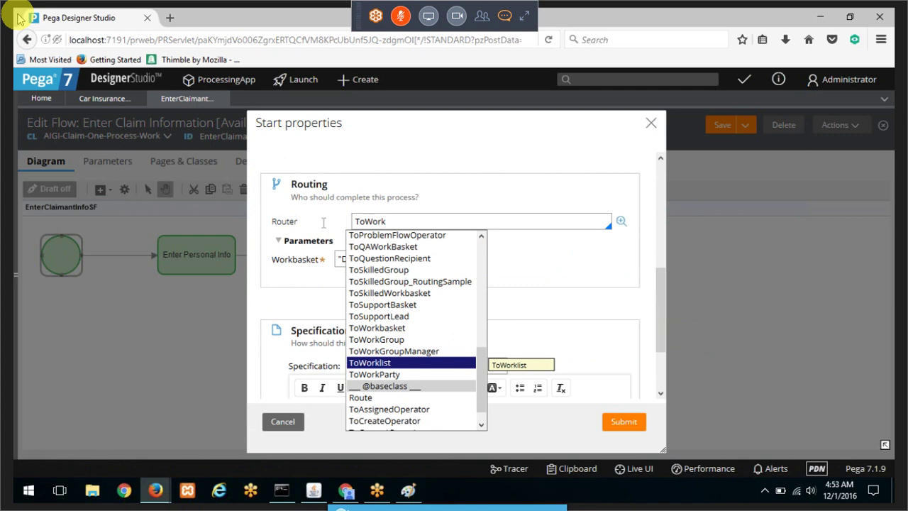
key(Return)
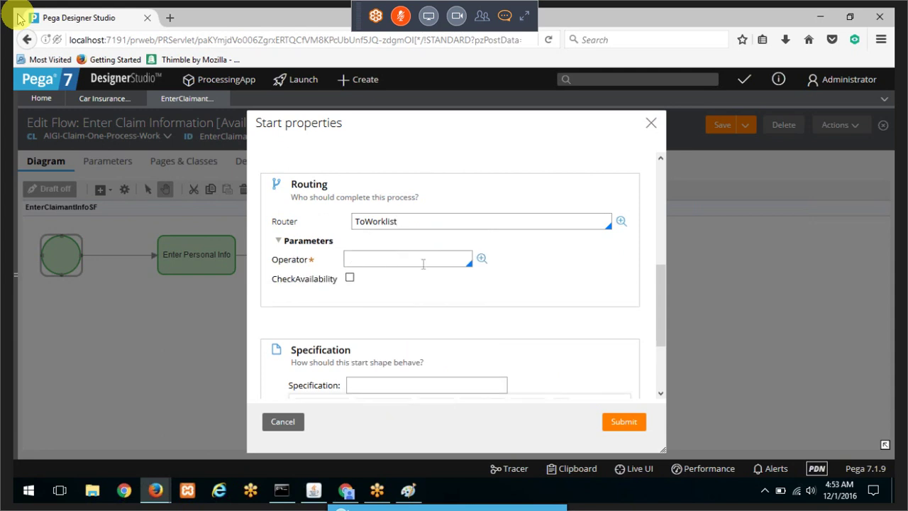
click(406, 263)
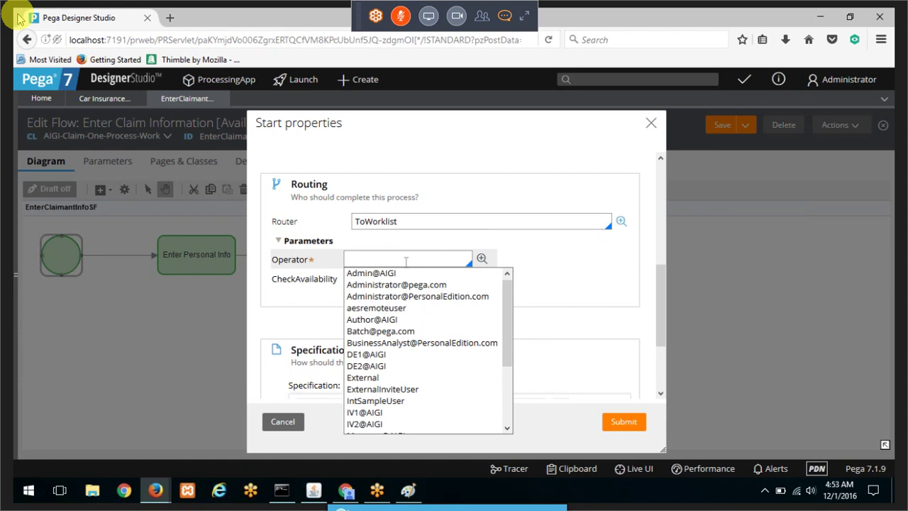
click(378, 355)
click(624, 422)
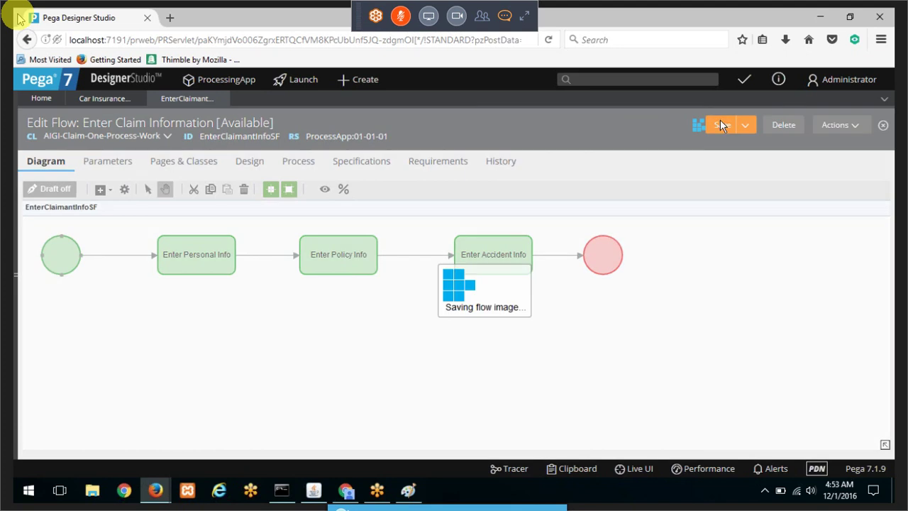
- Start claim C-33, confirm it's assigned to Data Entry 1, then select the login user name
click(358, 82)
mouse_move(369, 101)
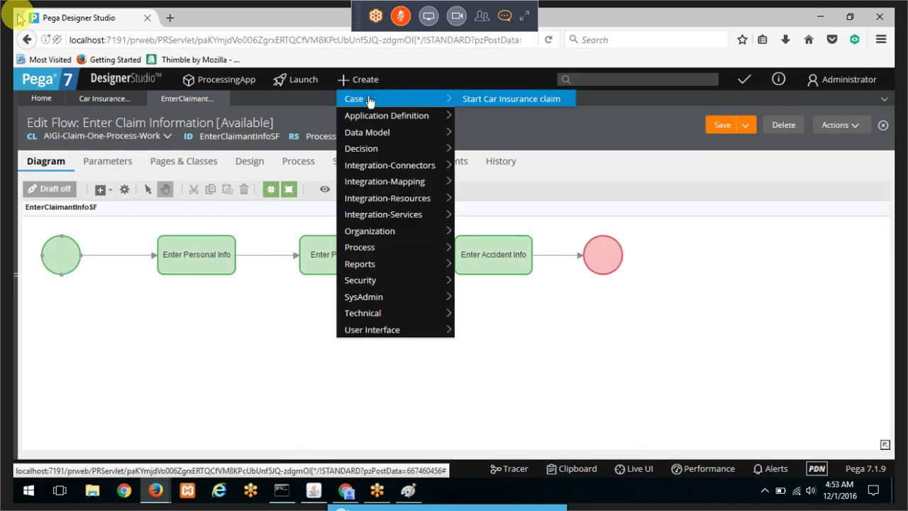
click(476, 99)
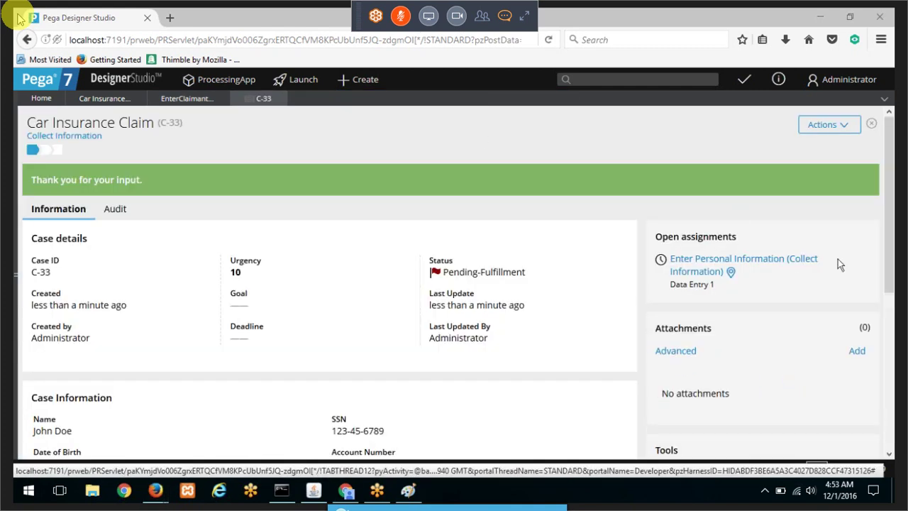
triple_click(678, 285)
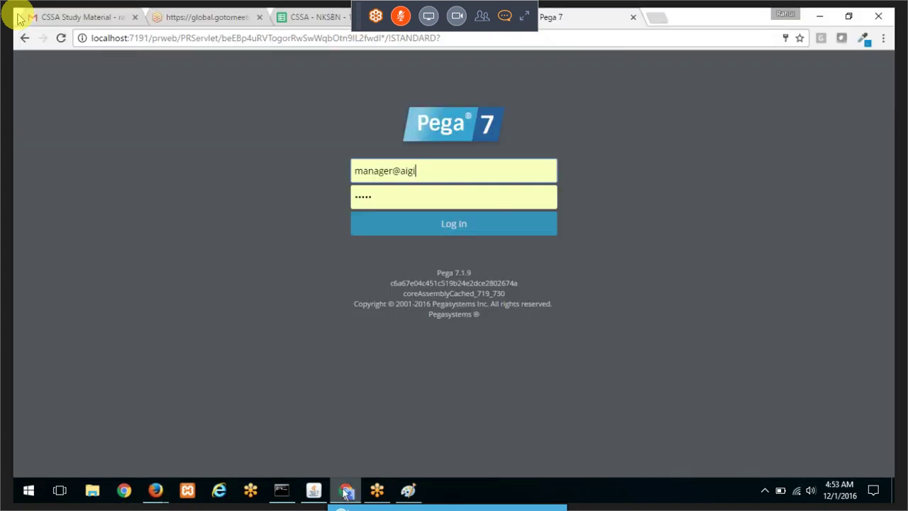
click(346, 490)
double_click(393, 173)
- Enter de1 as the Case Manager user name and move to the password field
text(dew)
key(BackSpace)
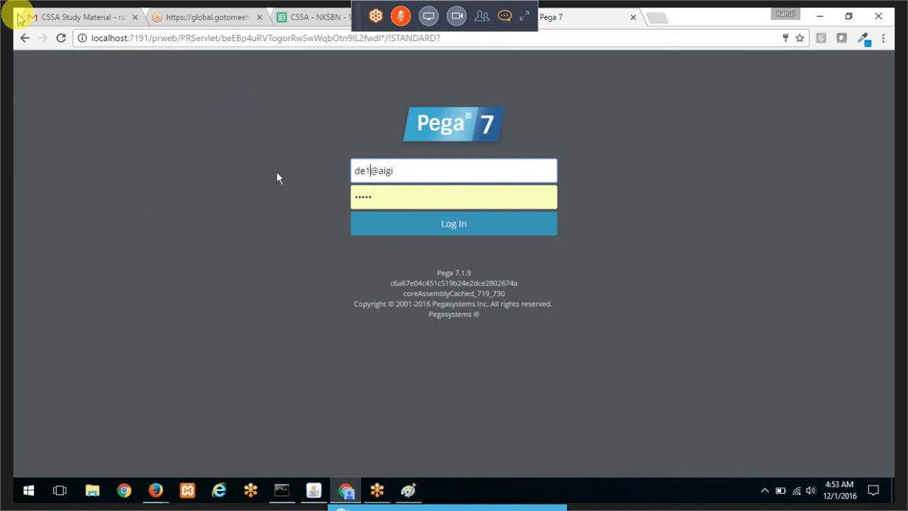
text(1)
key(Tab)
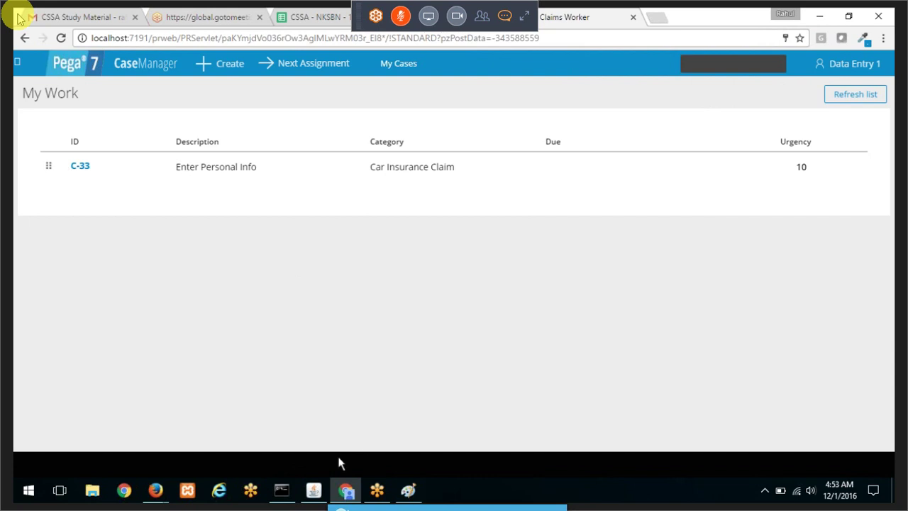
- Confirm C-33 appears in Data Entry 1's My Work list, then return to Designer Studio
click(346, 492)
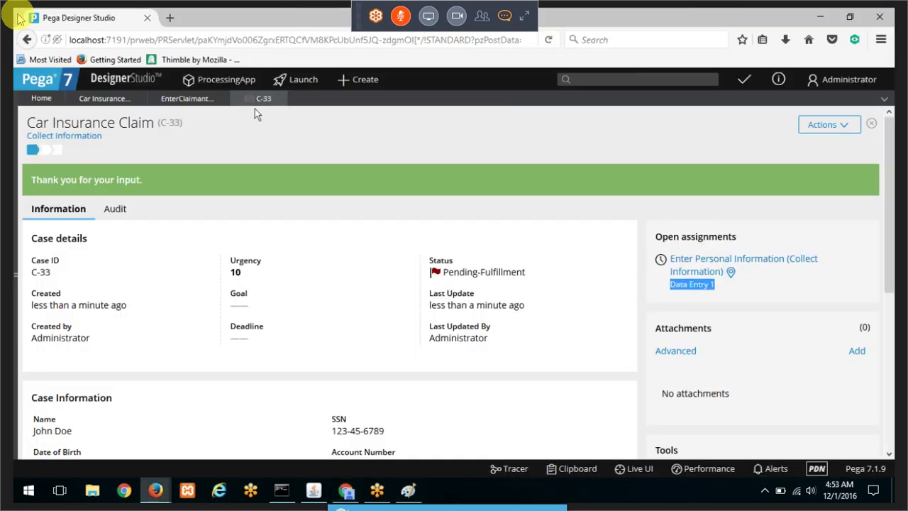
click(347, 494)
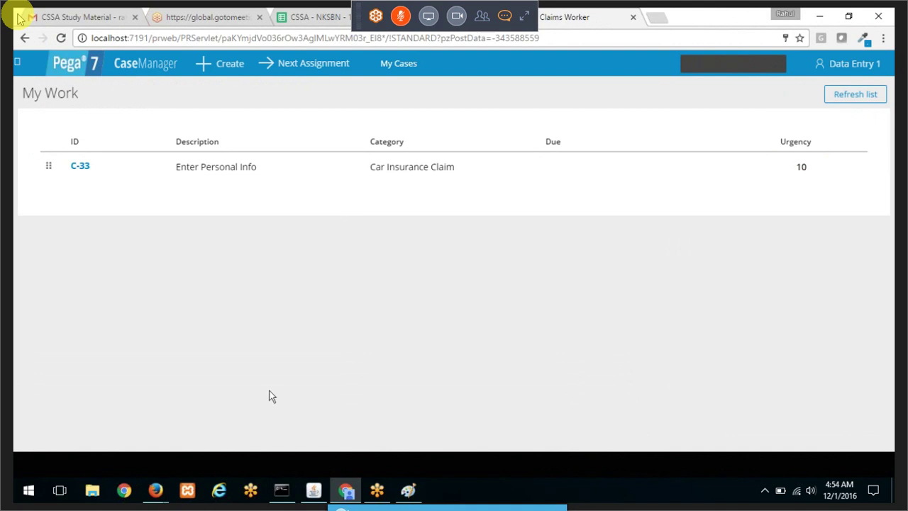
mouse_move(335, 497)
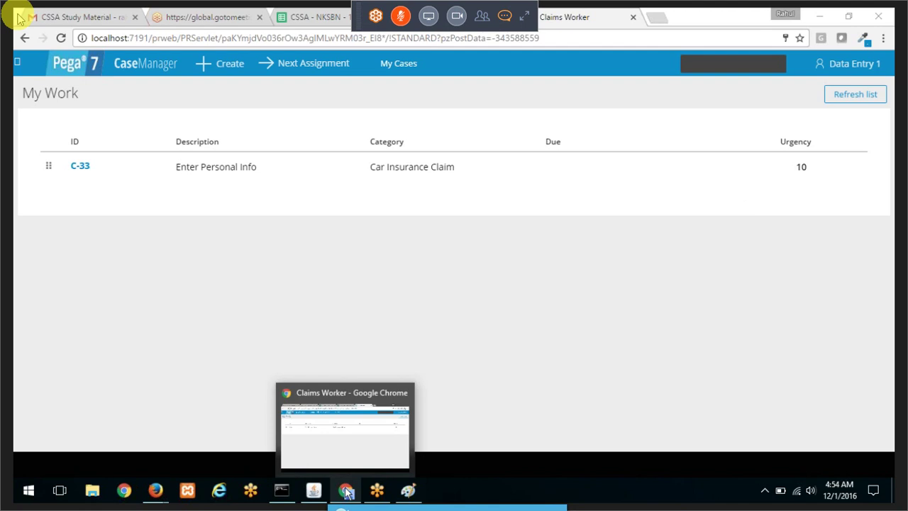
click(348, 492)
click(348, 492)
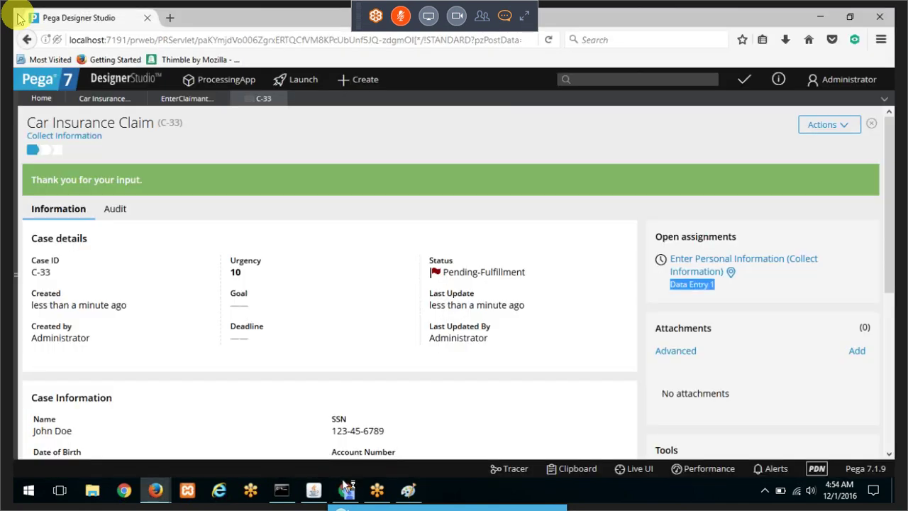
- Change the Enter Claim Information start shape's router to ToSkilledGroup
click(187, 99)
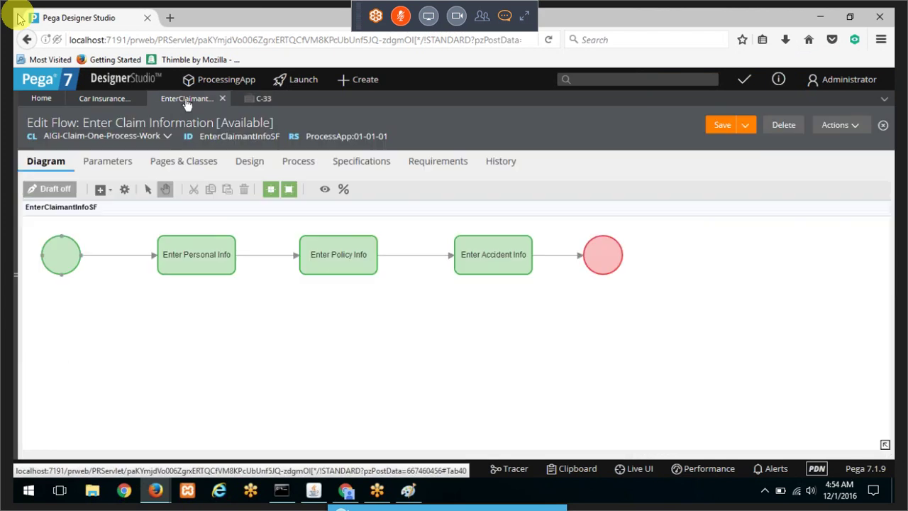
double_click(66, 254)
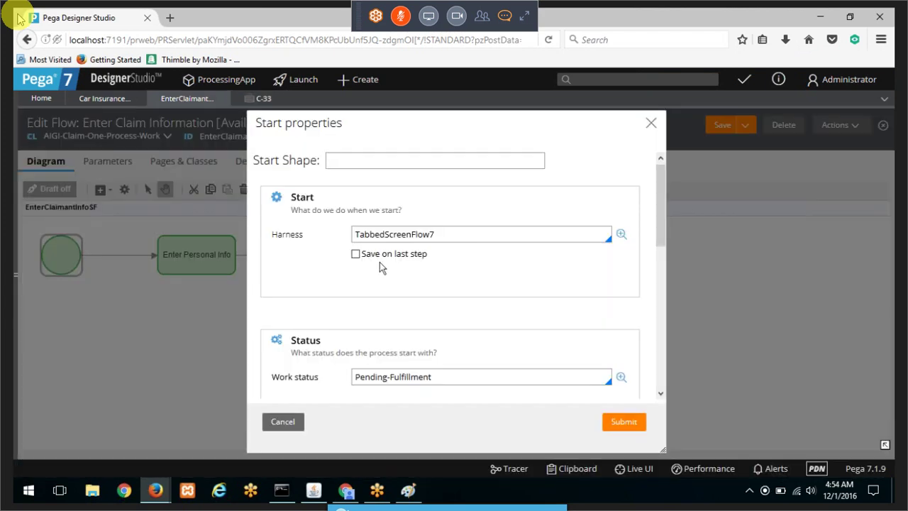
scroll(400, 318, down, 5)
click(412, 168)
key(BackSpace)
key(BackSpace)
key(BackSpace)
key(BackSpace)
key(BackSpace)
key(BackSpace)
key(BackSpace)
key(BackSpace)
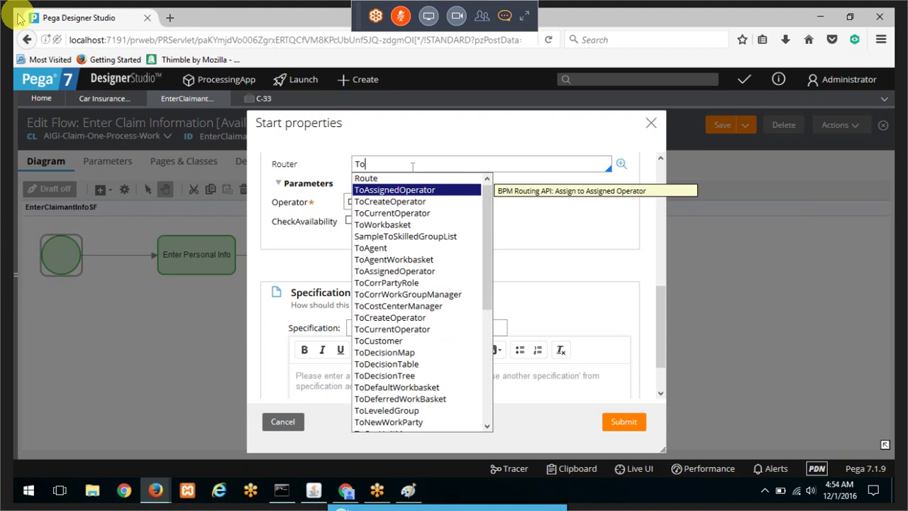
key(Down)
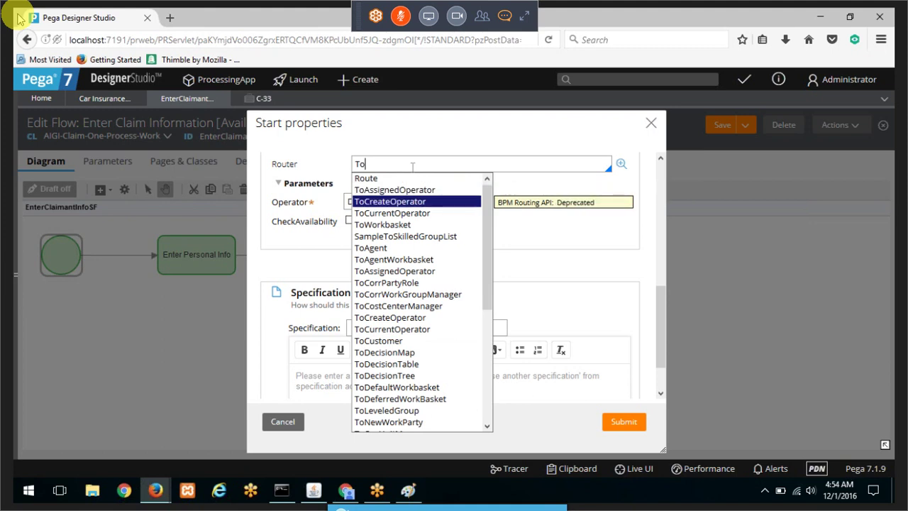
key(Down)
key(Down)
key(Down)
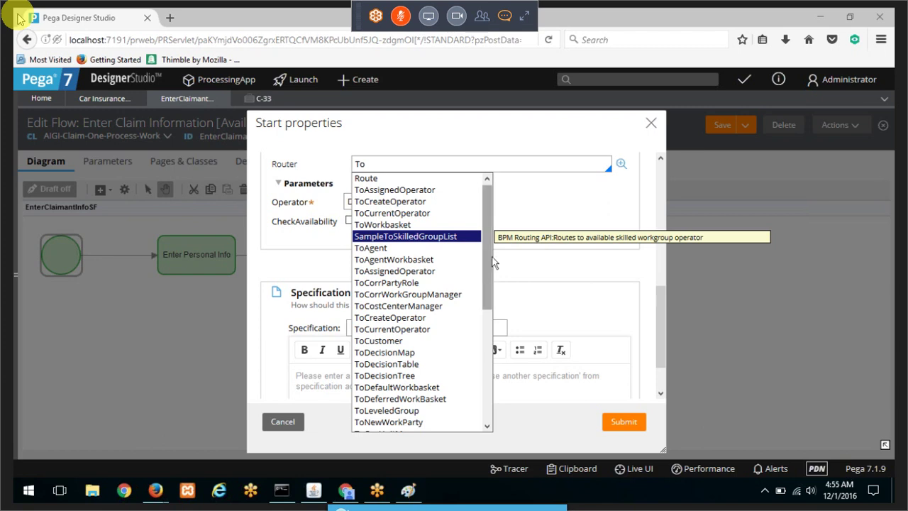
drag(483, 245, 479, 381)
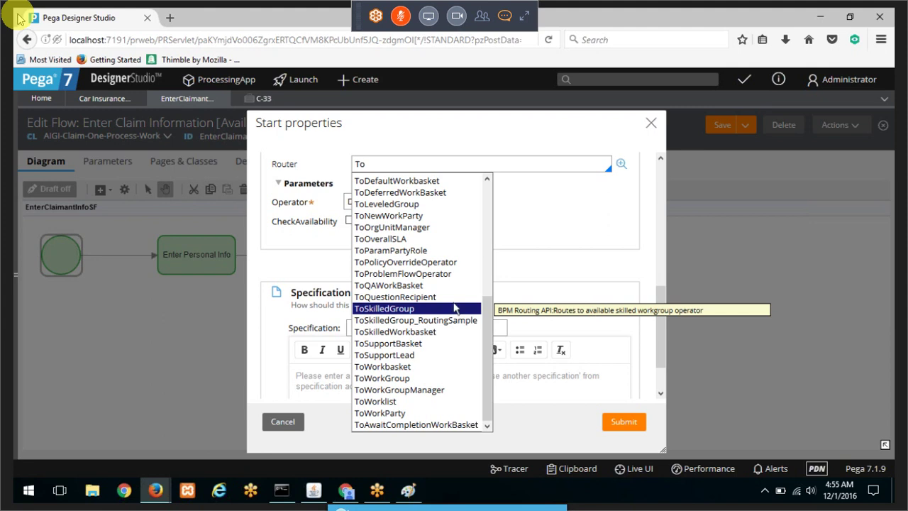
click(435, 310)
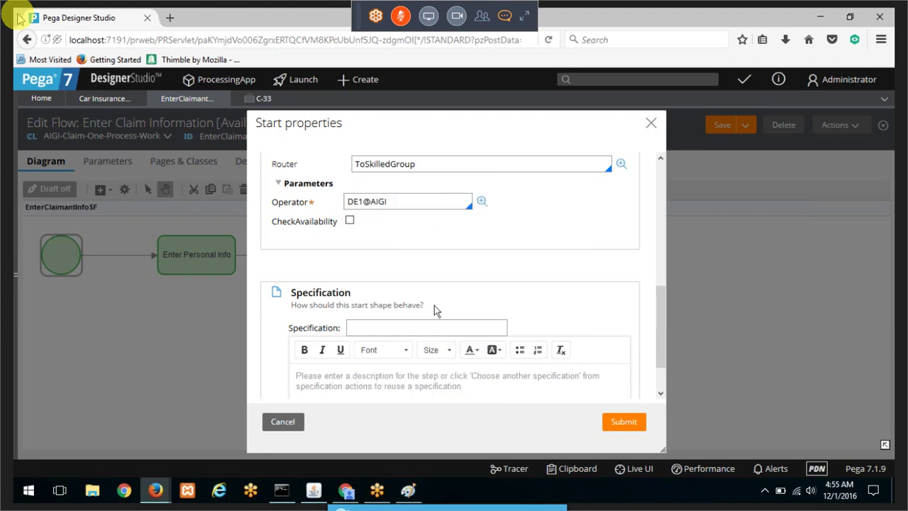
- Set the router's workgroup parameter to DataEntryAIGI, then open the Operator ID records list
click(366, 204)
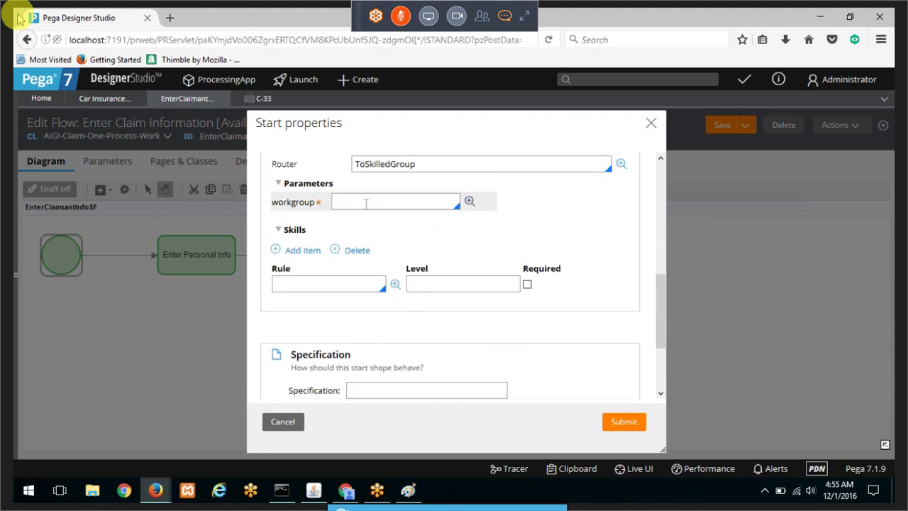
key(Down)
key(Down)
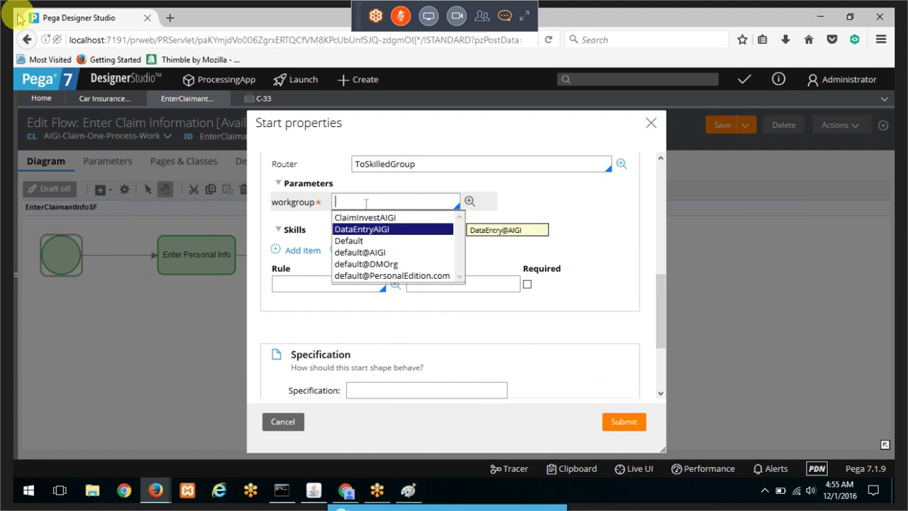
key(Return)
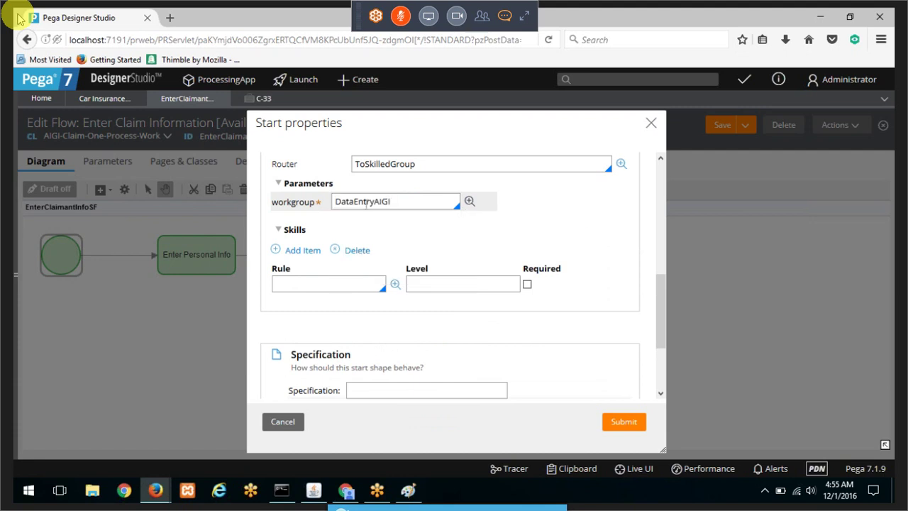
click(321, 283)
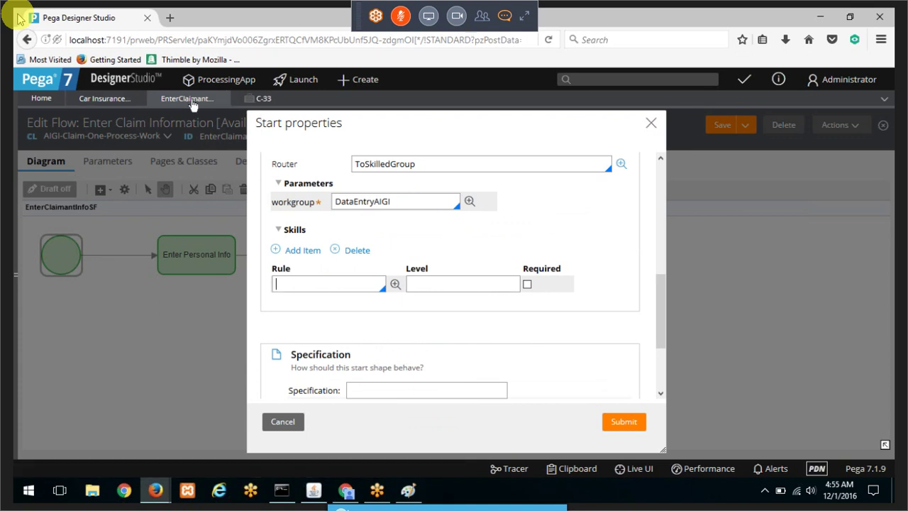
mouse_move(32, 231)
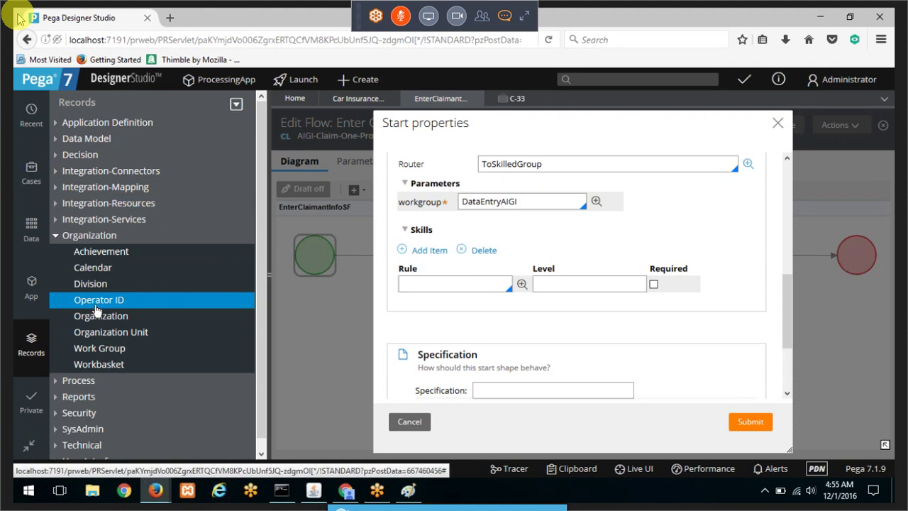
click(97, 304)
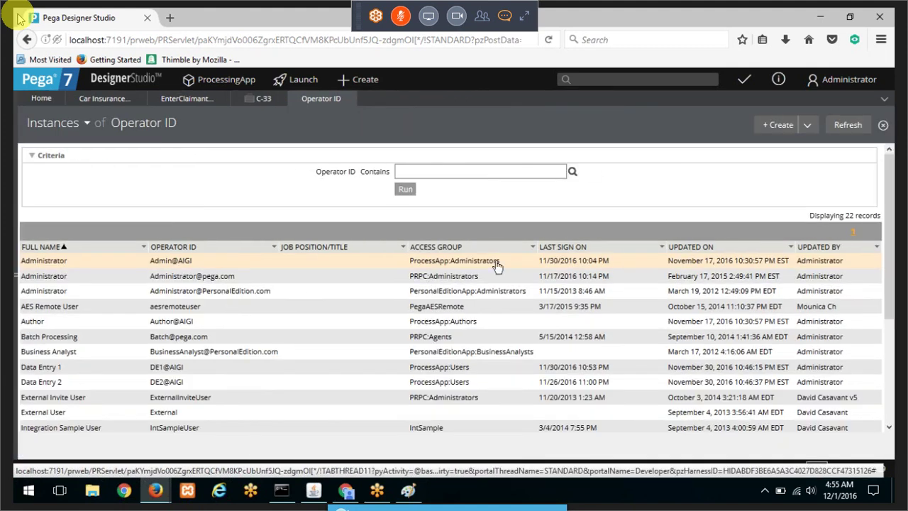
- Sort operators by Updated On, open Data Entry 1, and bring up the Paint org chart
click(682, 248)
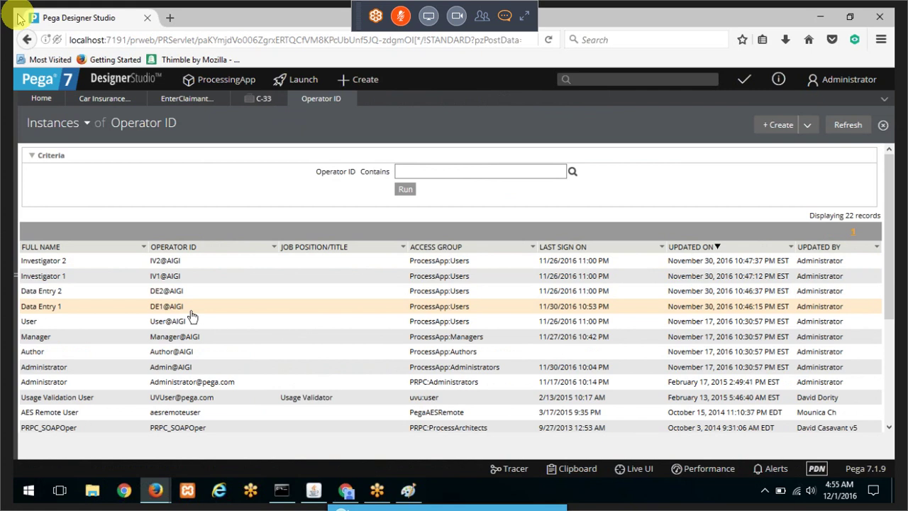
click(190, 312)
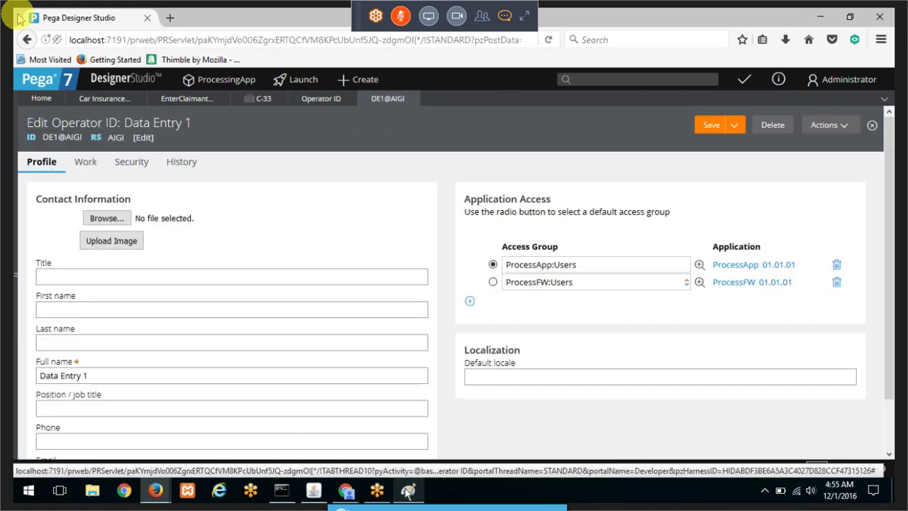
click(408, 490)
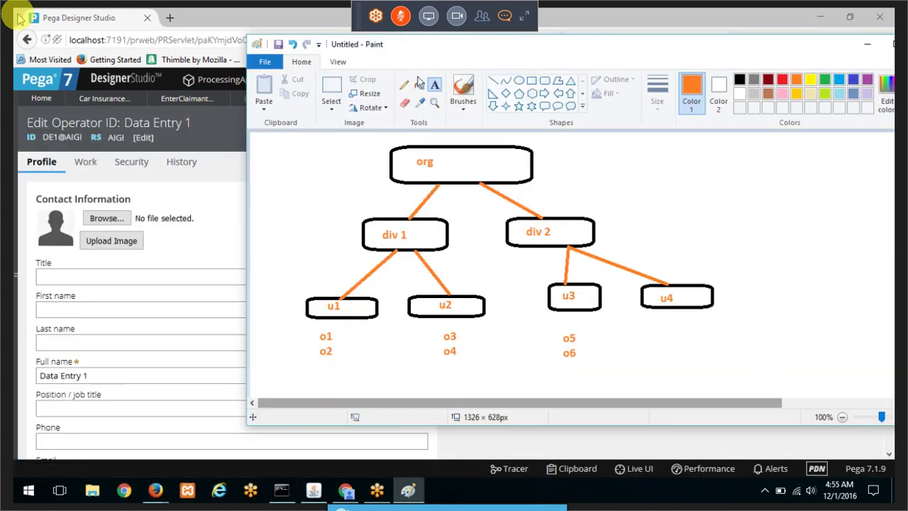
- In green, add the skill labels 'en' beside o1 and 'de' beside o3
click(824, 79)
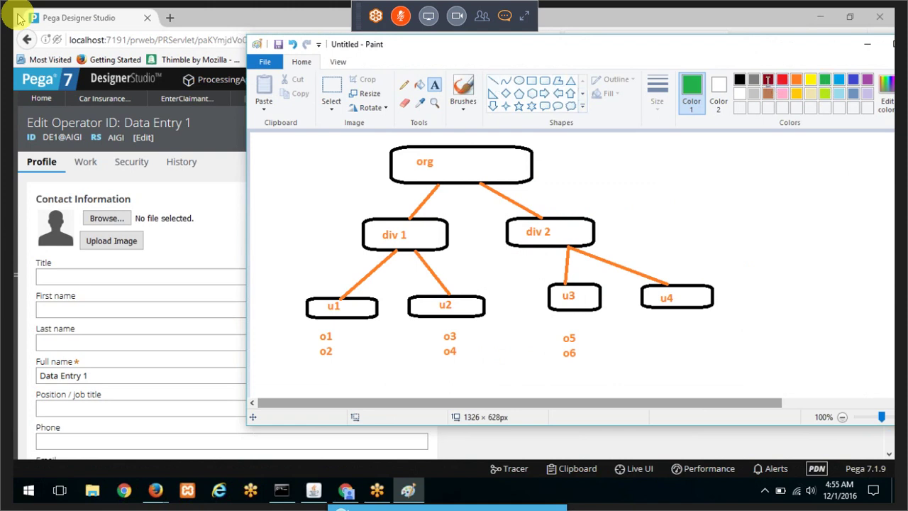
click(274, 327)
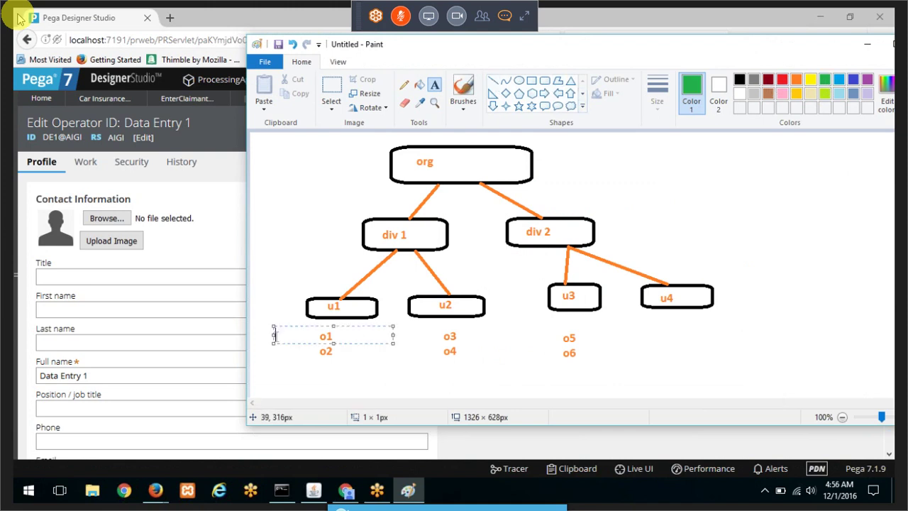
key(Caps_Lock)
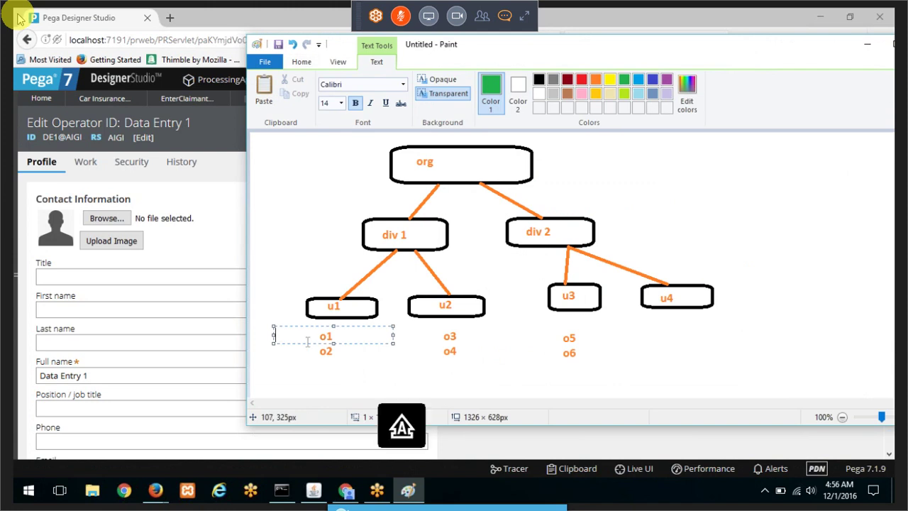
text(ENGLIS)
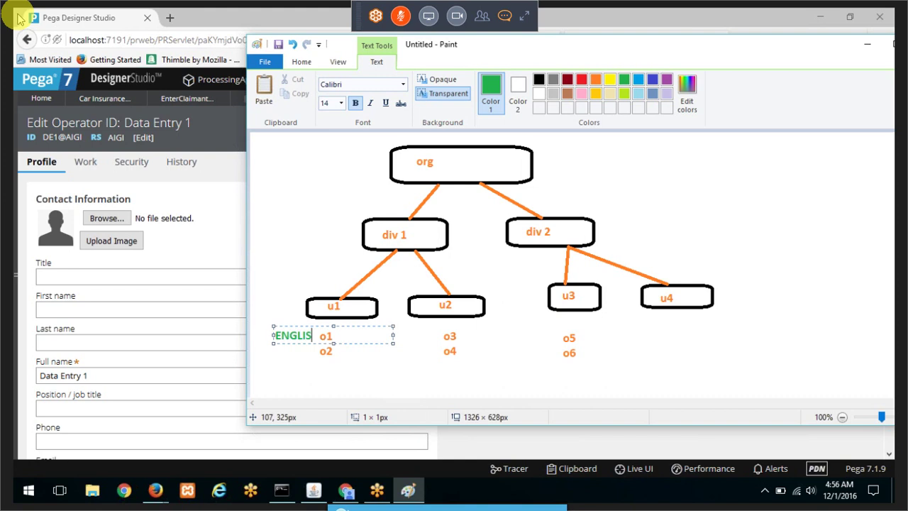
key(Caps_Lock)
key(BackSpace)
key(BackSpace)
key(BackSpace)
key(BackSpace)
key(BackSpace)
key(BackSpace)
text(en)
click(464, 334)
click(463, 334)
text(de)
click(358, 383)
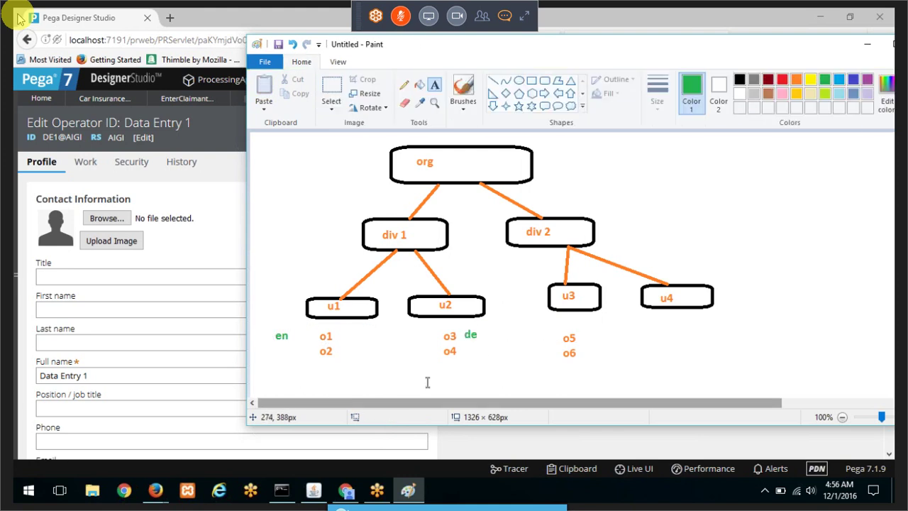
- Add 'problem solv' beside o4 and 'data analysis' beside o5, then return to the browser
click(464, 346)
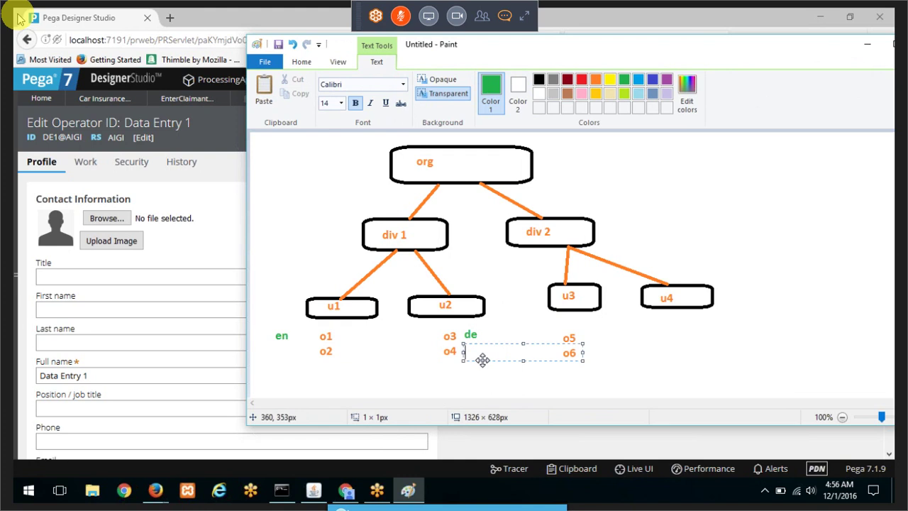
text(problem solv)
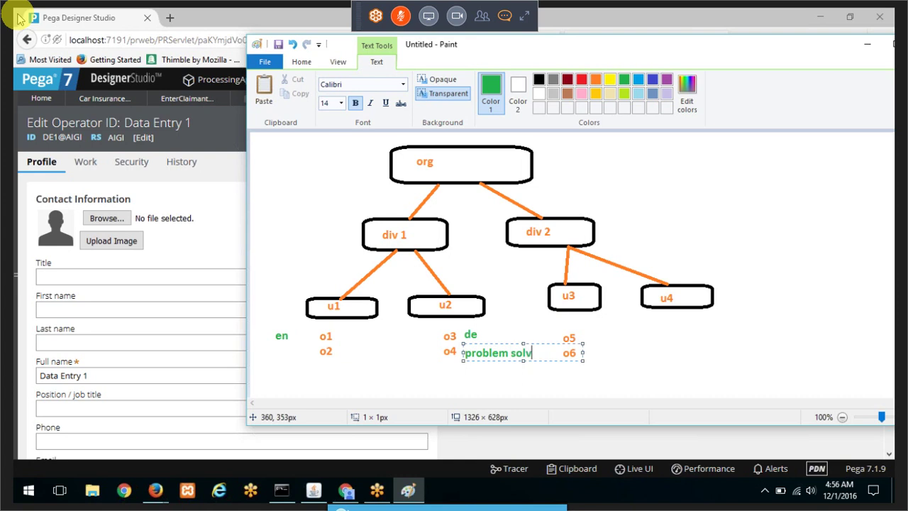
click(585, 341)
click(582, 331)
text(data analysis)
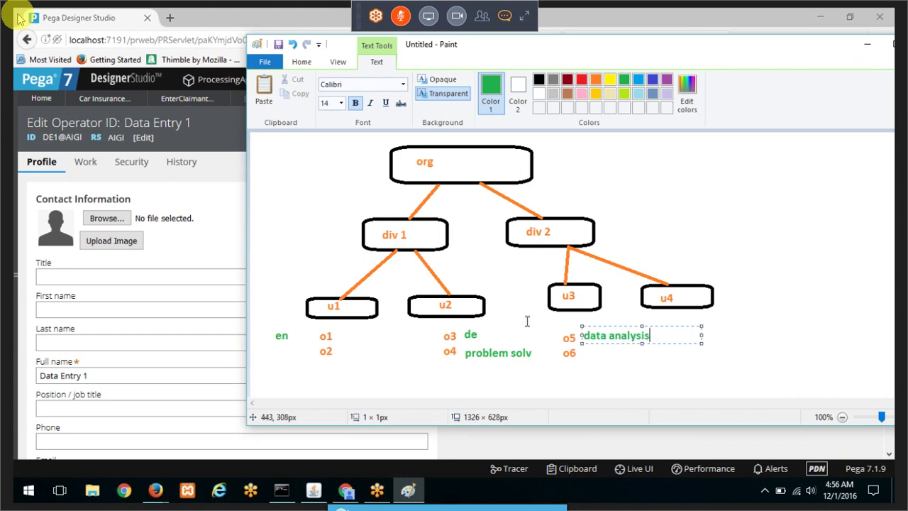
click(186, 294)
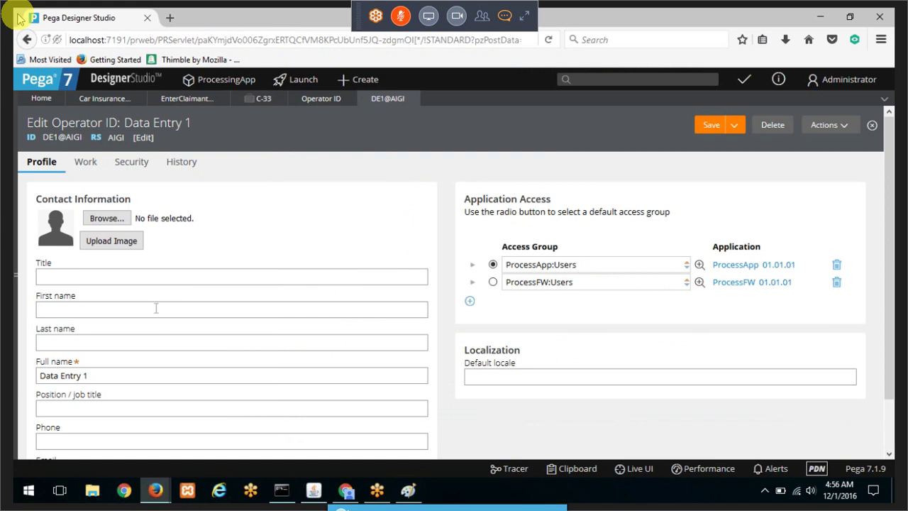
- On Data Entry 1's Work tab, enter skill English with rating 5 and check the skill definition
click(85, 163)
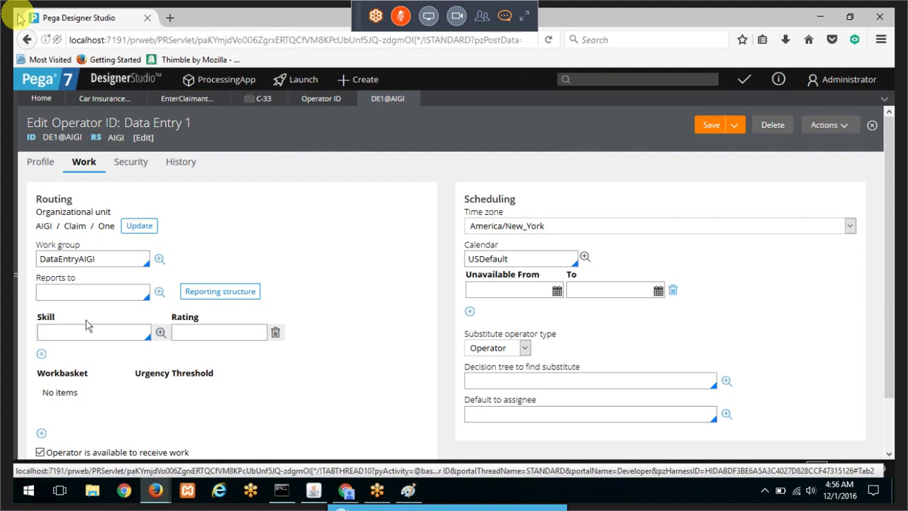
text(English)
key(Tab)
key(Tab)
text(5)
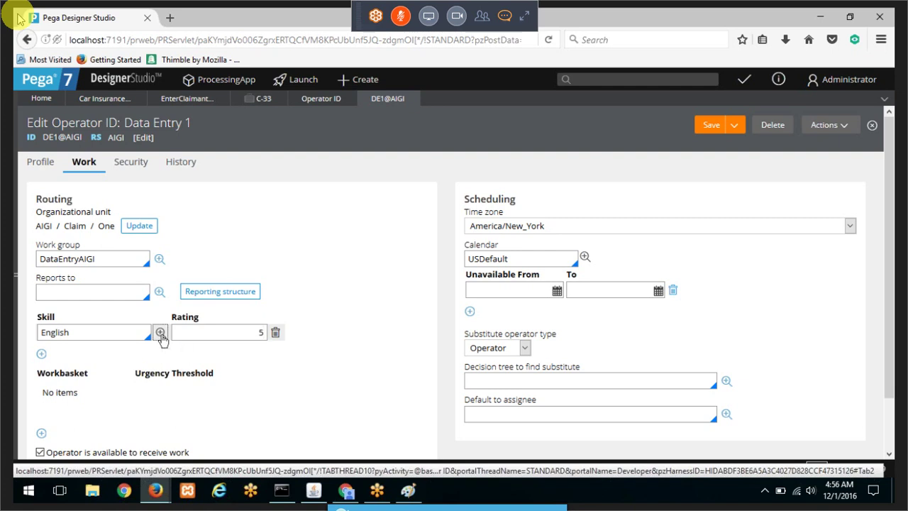
click(160, 332)
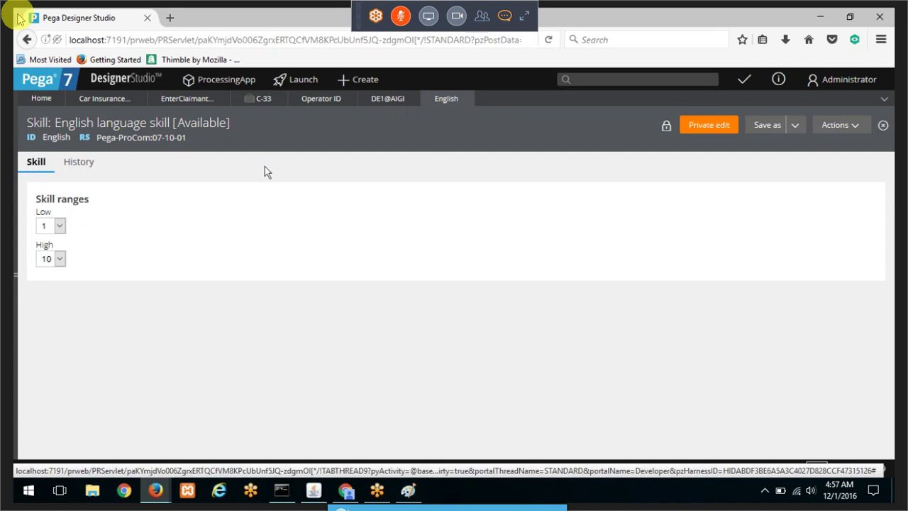
click(383, 103)
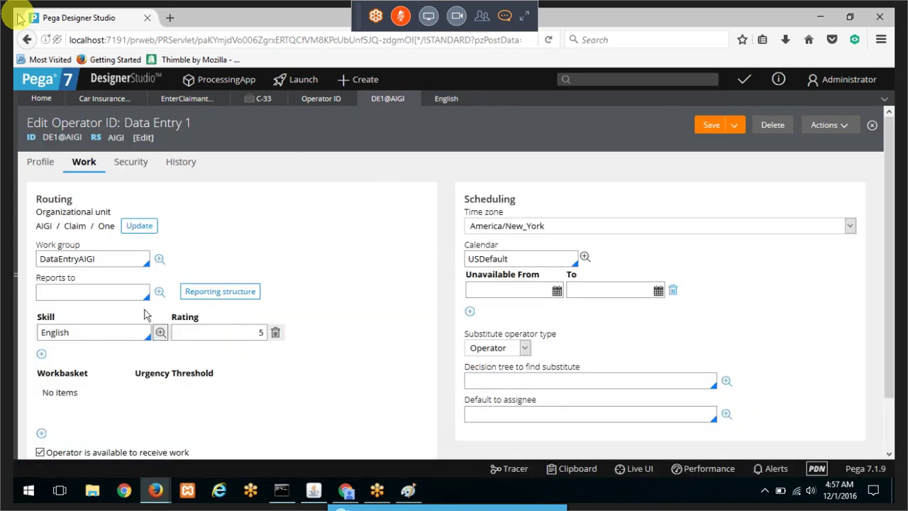
- Save Data Entry 1 and open the Data Entry 2 operator record
click(710, 126)
click(311, 106)
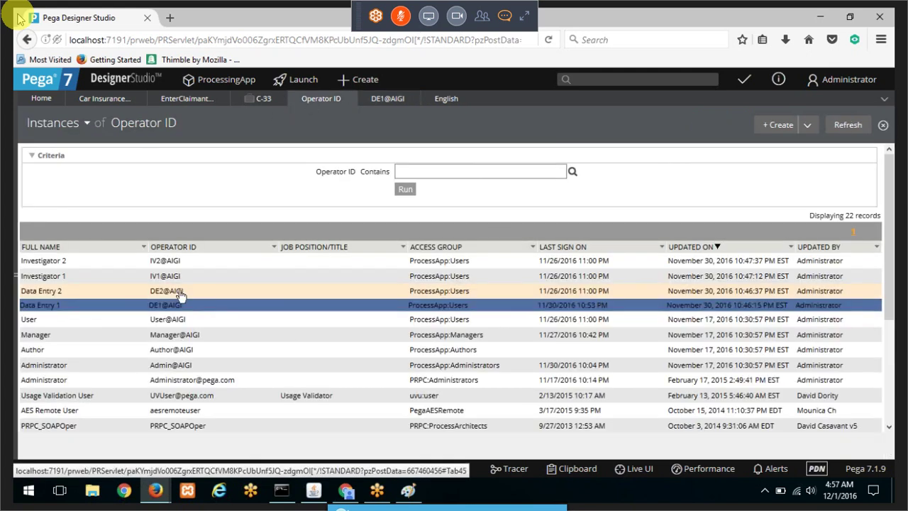
click(179, 291)
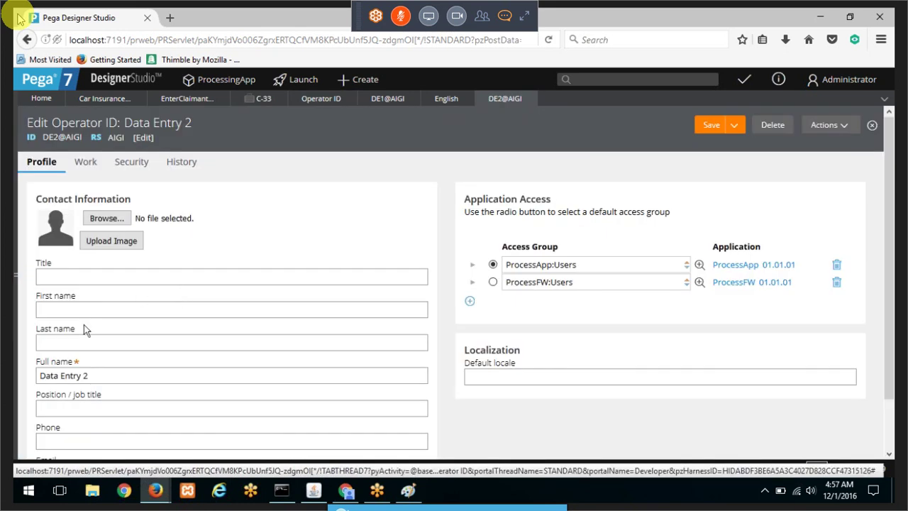
- Give Data Entry 2 the German skill with rating 5 and save the record
click(85, 168)
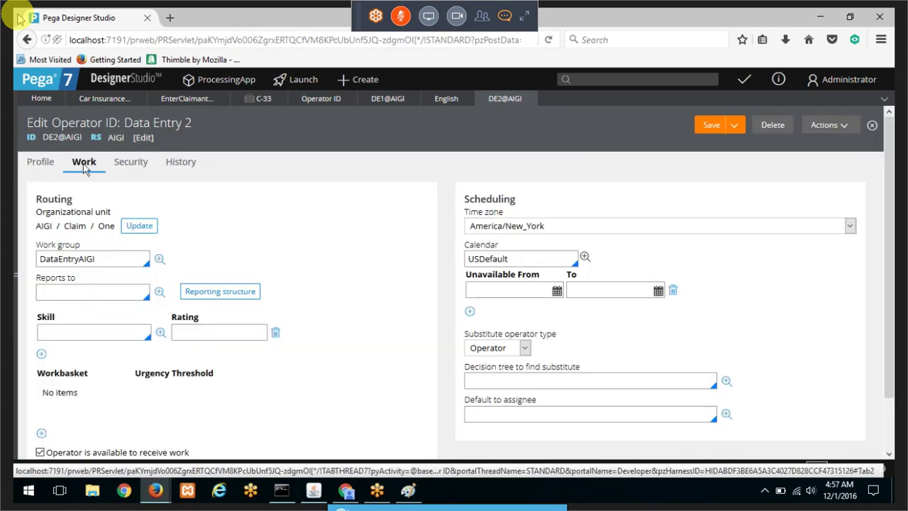
click(77, 336)
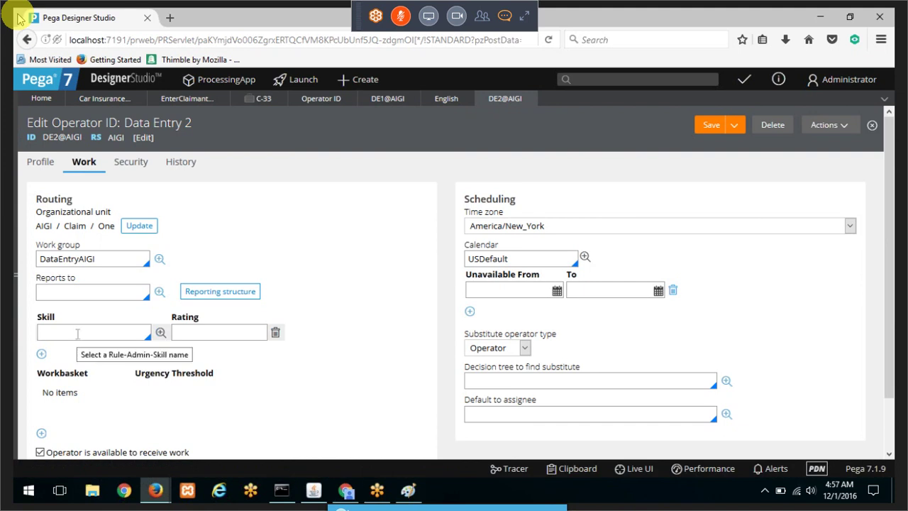
text(Ger)
key(Return)
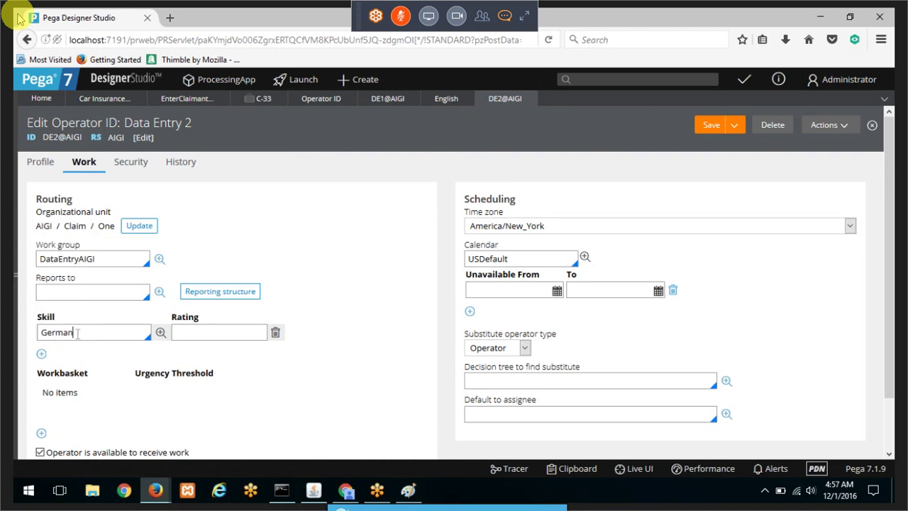
click(207, 334)
text(5)
click(709, 125)
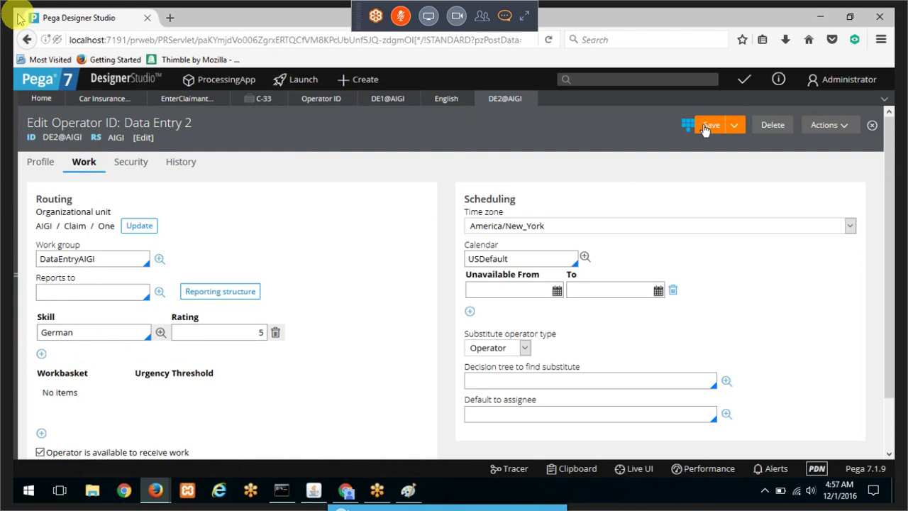
click(315, 105)
- Open Investigator 1's work settings and enter ProblemSolving as the skill
click(175, 279)
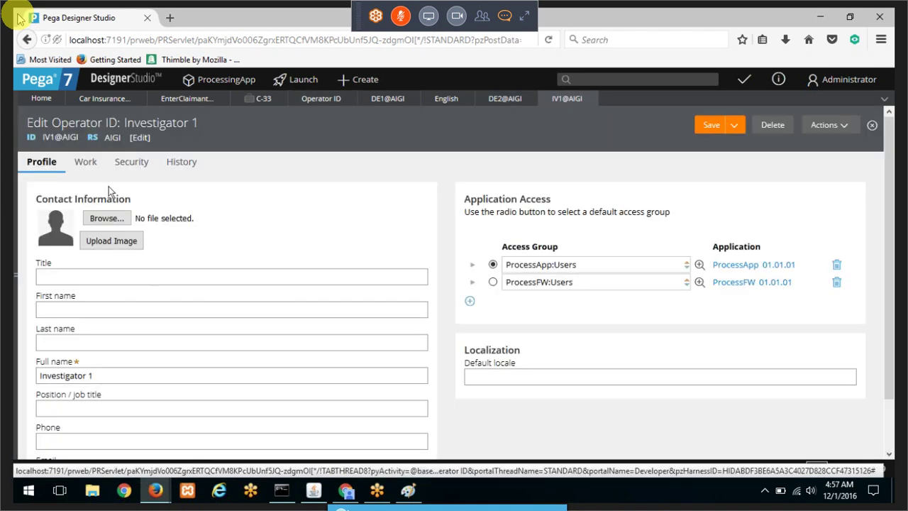
click(84, 162)
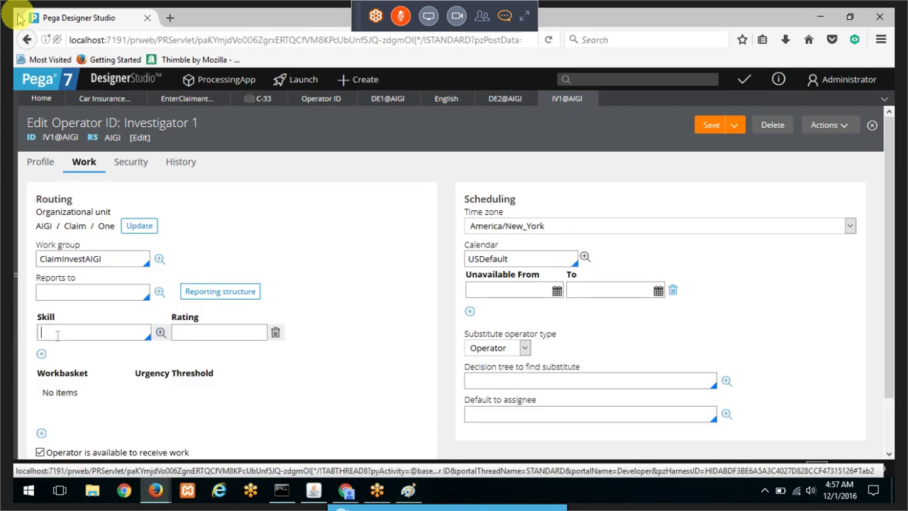
click(58, 336)
key(Down)
key(Down)
key(Down)
key(Down)
key(Down)
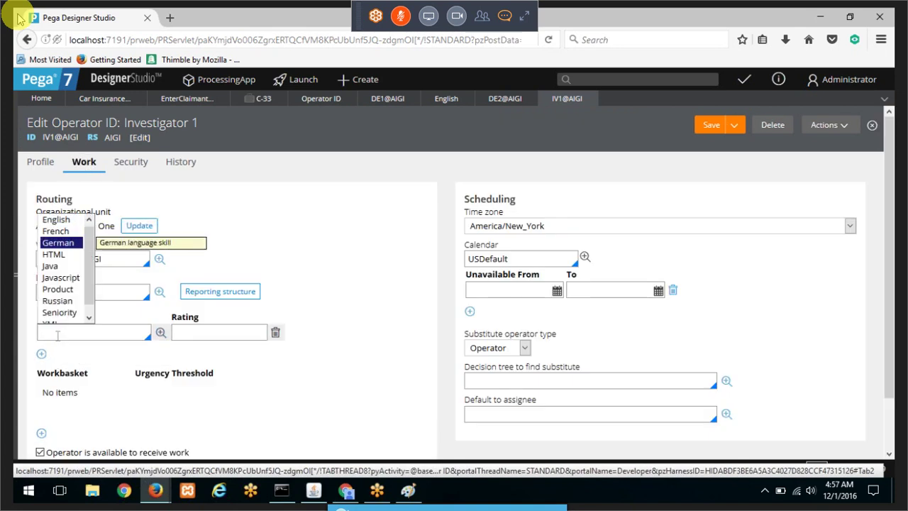
key(Down)
key(Down)
key(Down)
key(Down)
key(Down)
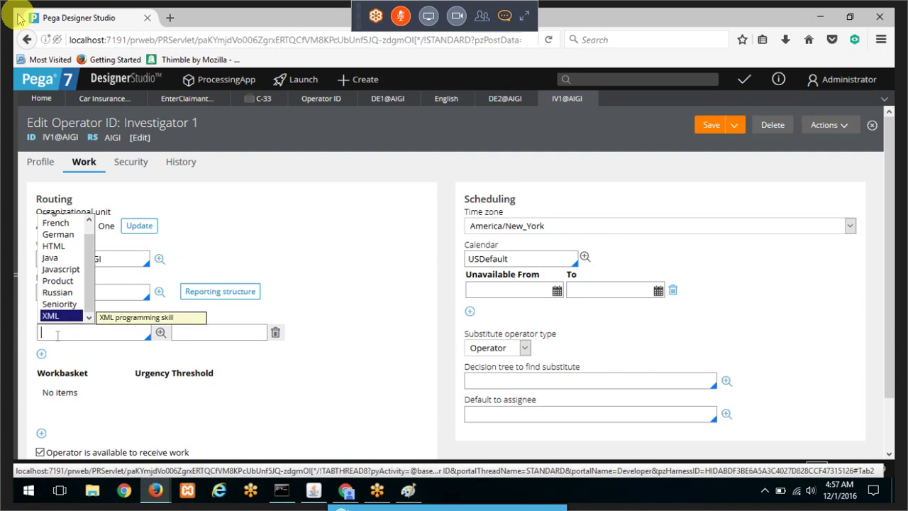
key(Up)
key(Up)
key(Up)
key(Up)
key(Up)
key(Up)
key(Down)
key(Down)
key(Down)
key(Down)
key(Down)
key(Down)
key(Up)
key(Up)
key(Up)
key(Up)
key(Down)
key(Down)
key(Down)
key(Down)
key(Up)
key(Up)
key(Up)
key(Up)
key(Up)
key(Up)
key(Up)
key(Up)
key(Up)
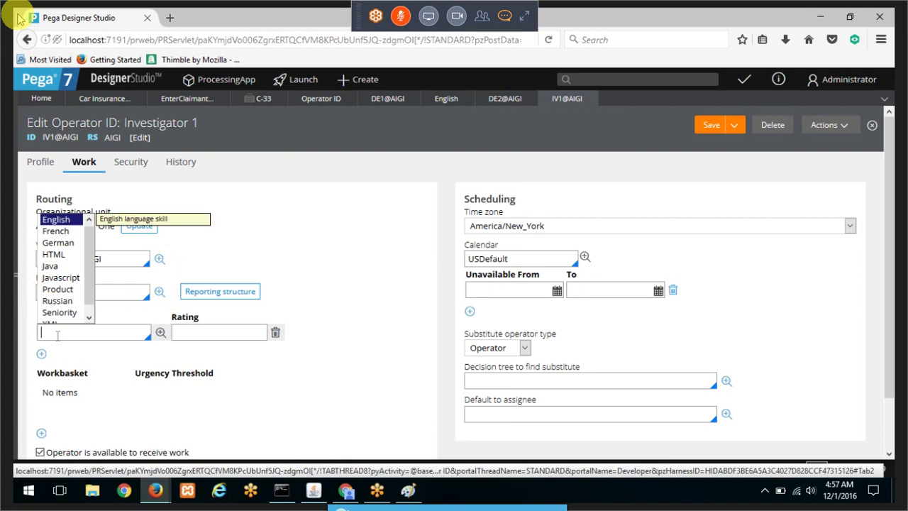
text(ProblemSo)
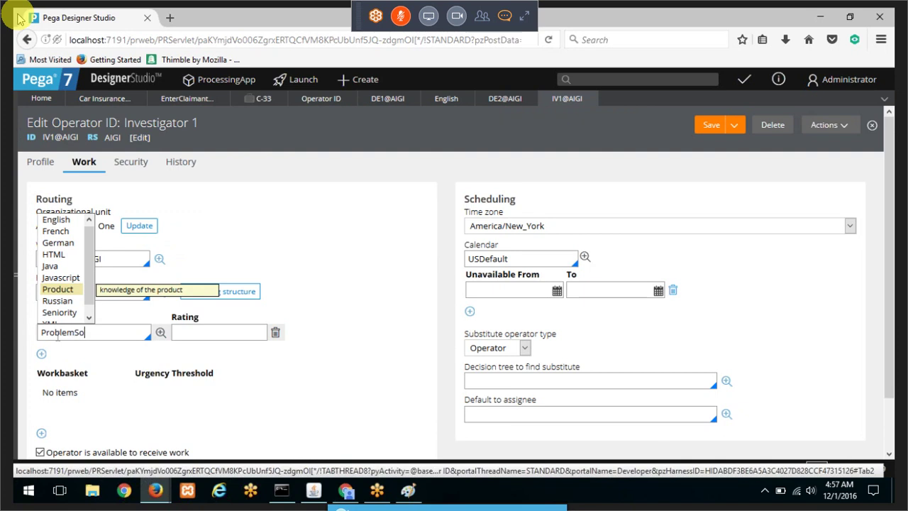
text(lving)
click(207, 329)
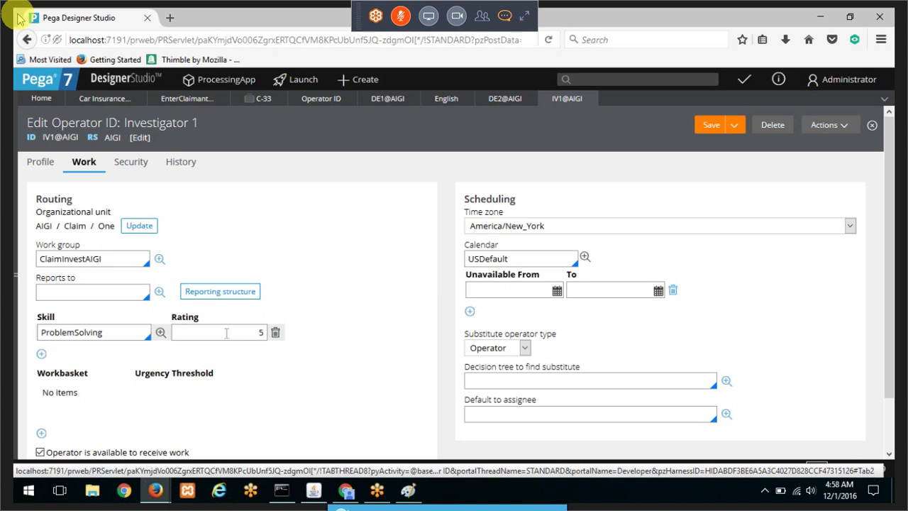
- Create and save the ProblemSolving skill labelled Problem Solving, then return to the operator list
click(161, 333)
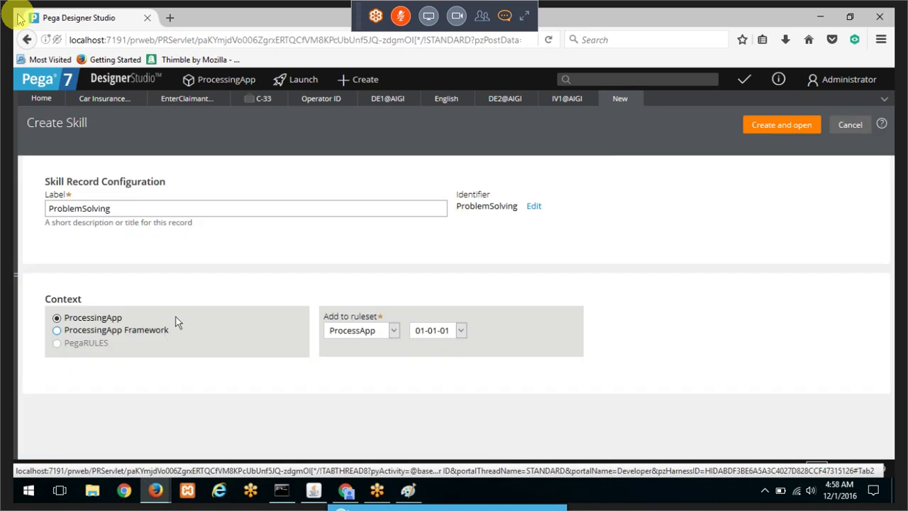
click(85, 208)
text(v)
key(BackSpace)
click(773, 124)
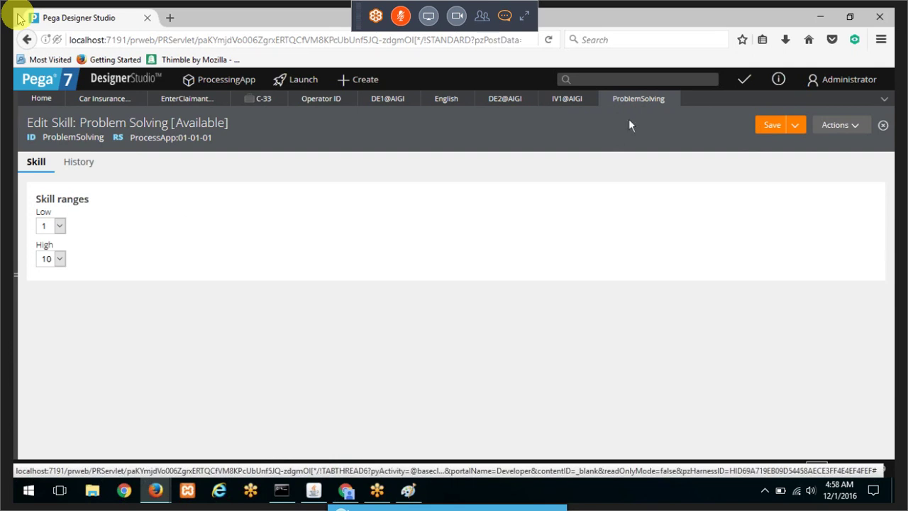
click(769, 125)
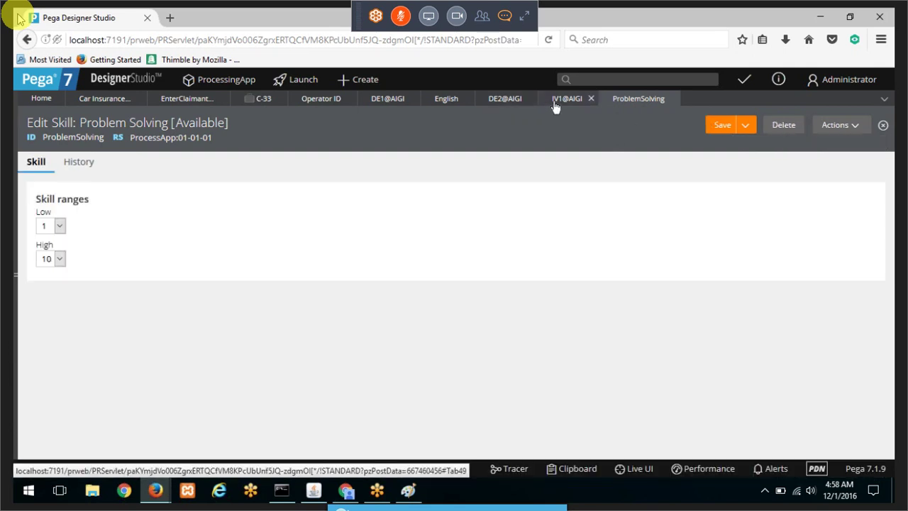
click(567, 99)
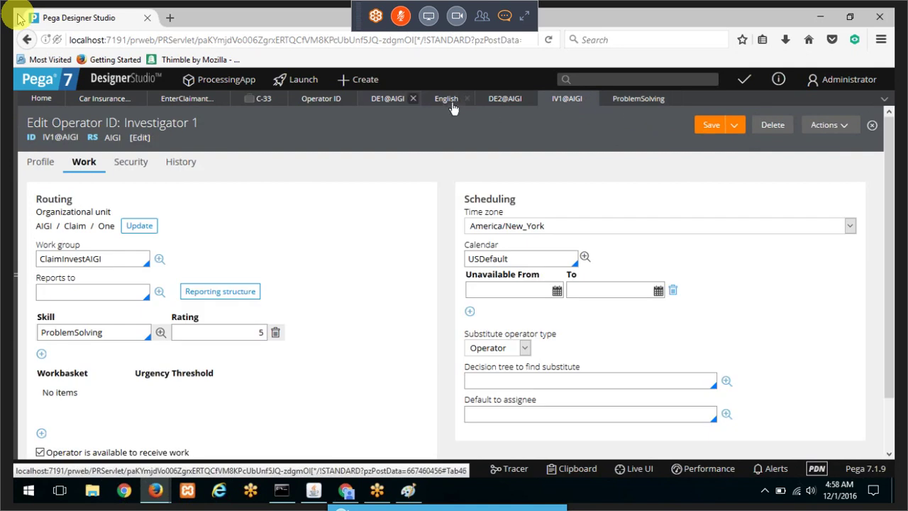
click(323, 100)
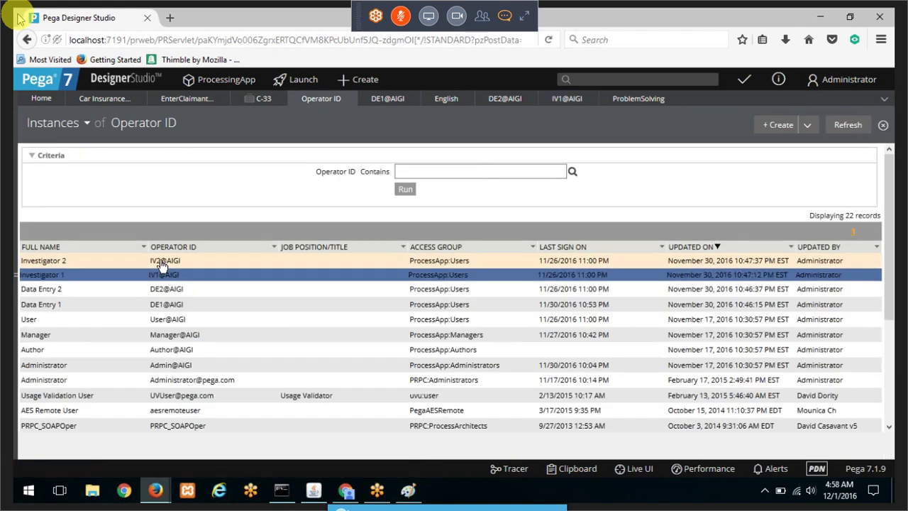
- Open Investigator 2's work settings and enter DataAnalysis as the skill
click(161, 259)
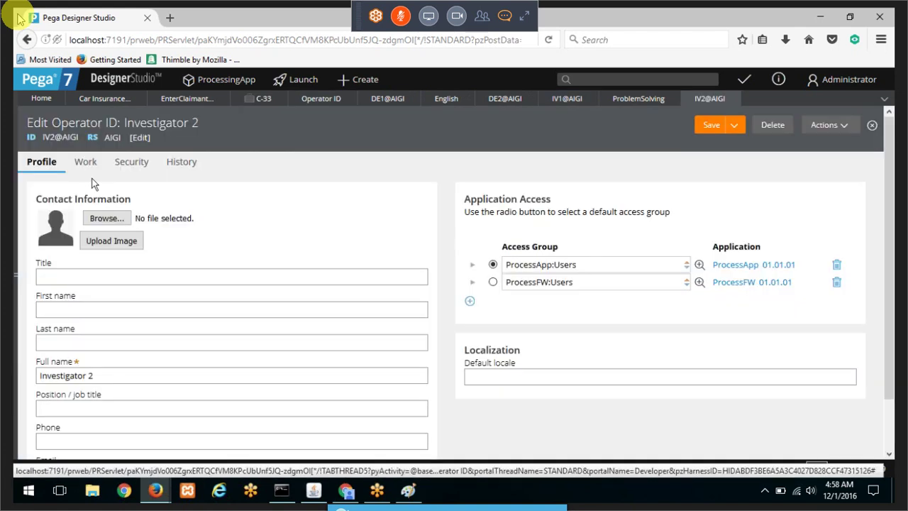
click(86, 166)
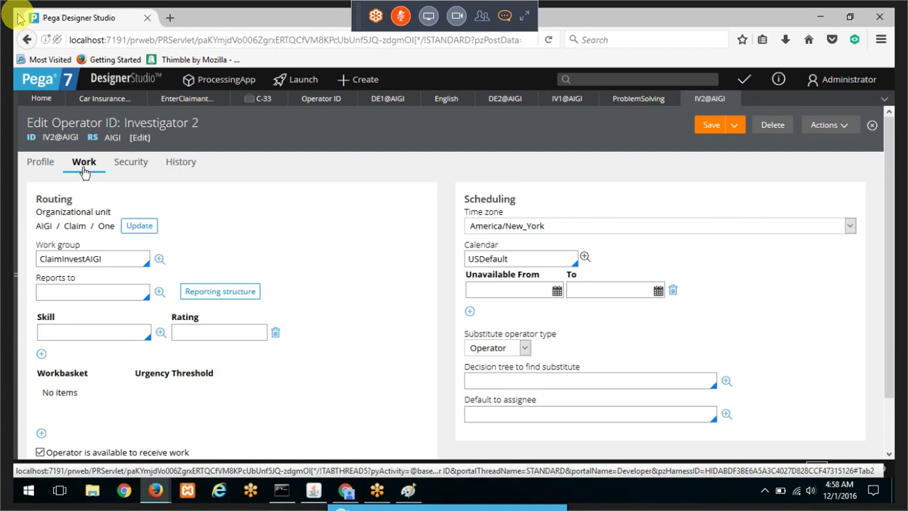
click(85, 332)
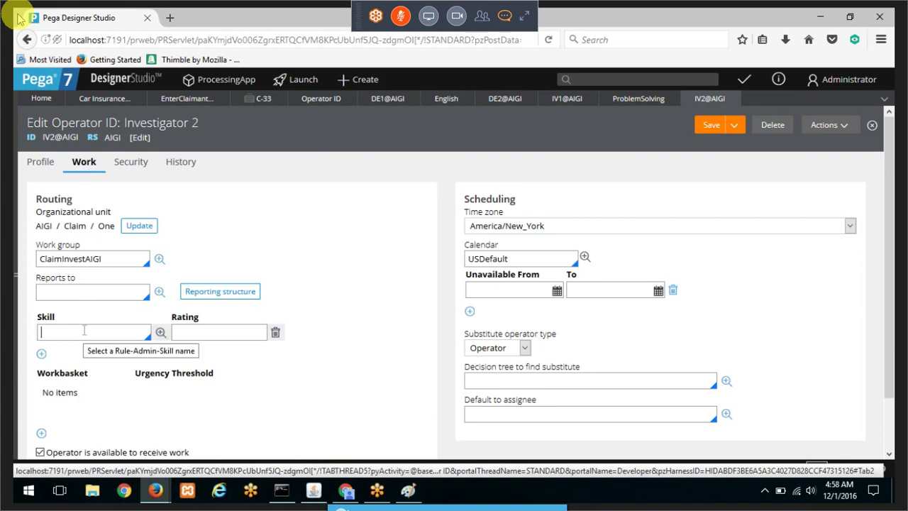
text(data)
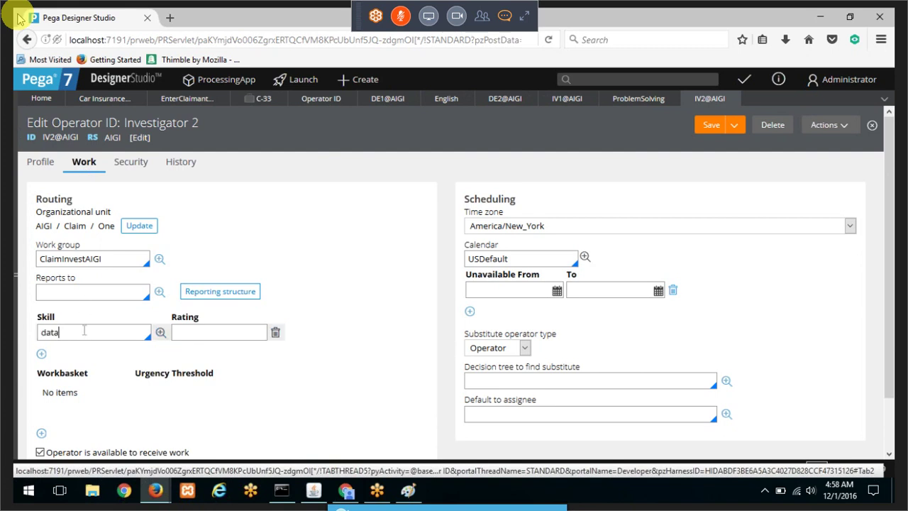
key(Delete)
text(DataAnalysis)
key(Tab)
key(Tab)
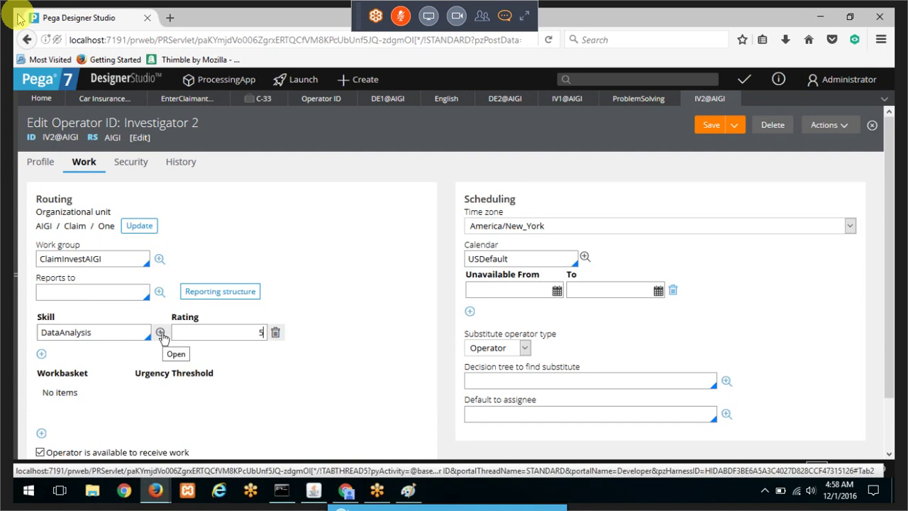
- Create the missing DataAnalysis skill record and return to Investigator 2's record
click(160, 333)
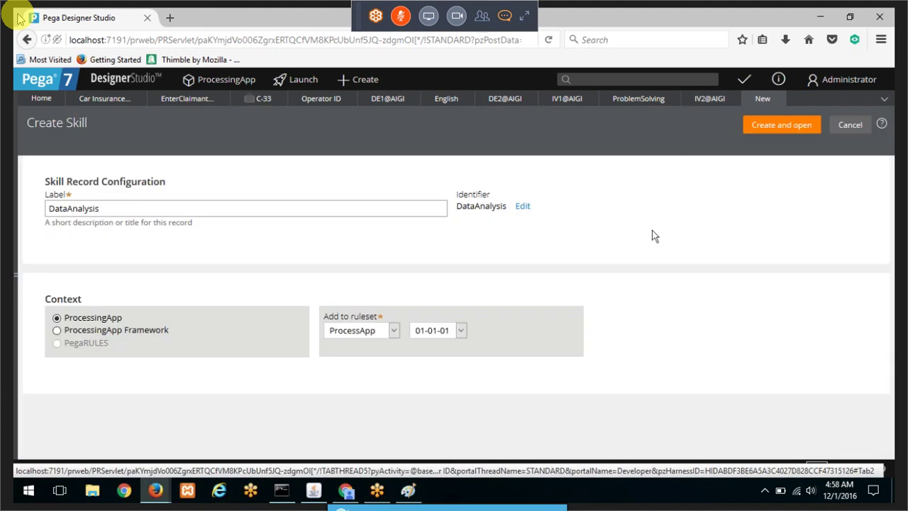
click(780, 126)
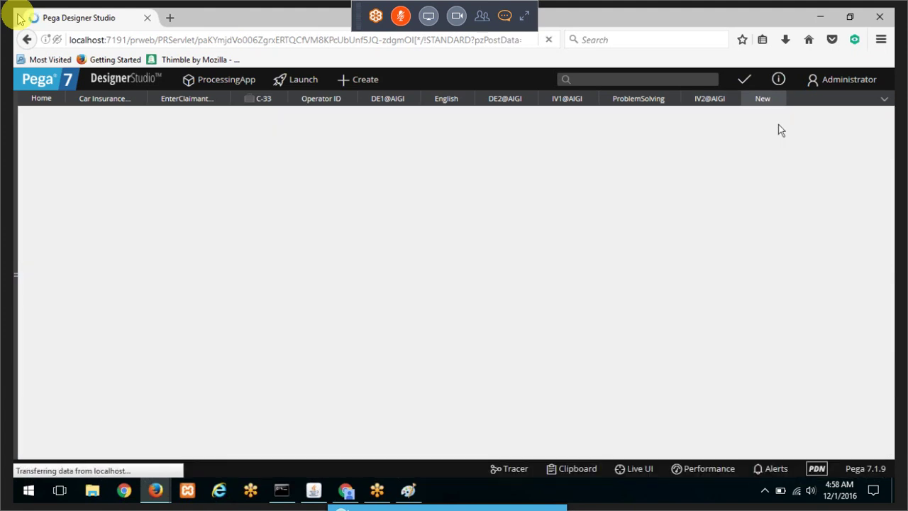
click(699, 100)
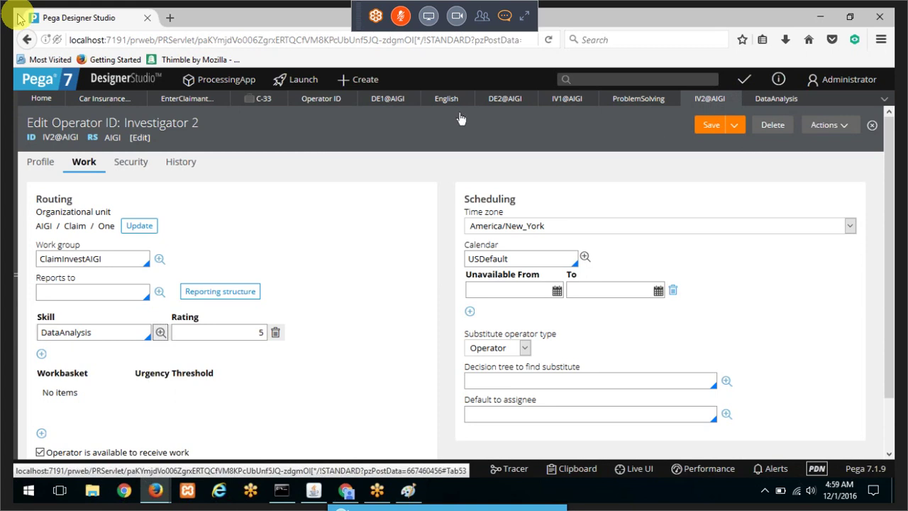
click(189, 101)
- Choose English as the required routing skill, then open the ToSkilledGroup router activity
scroll(419, 298, down, 5)
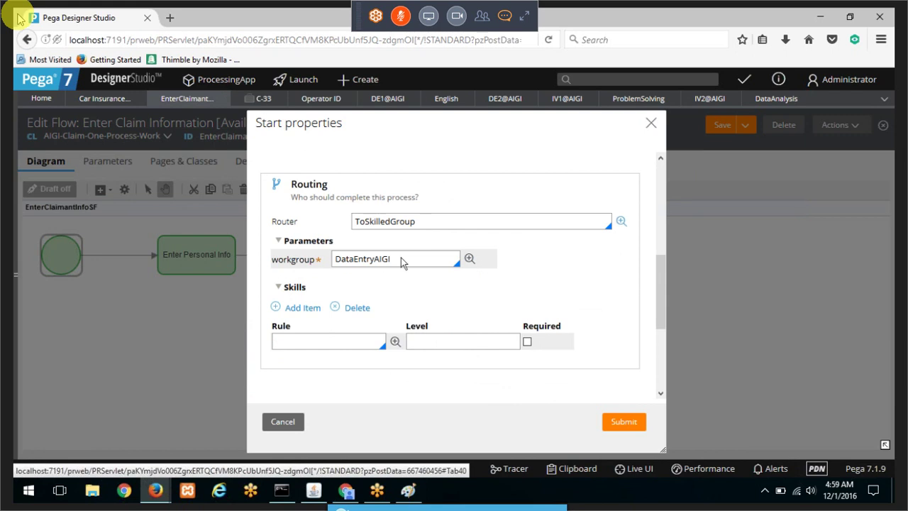
click(349, 340)
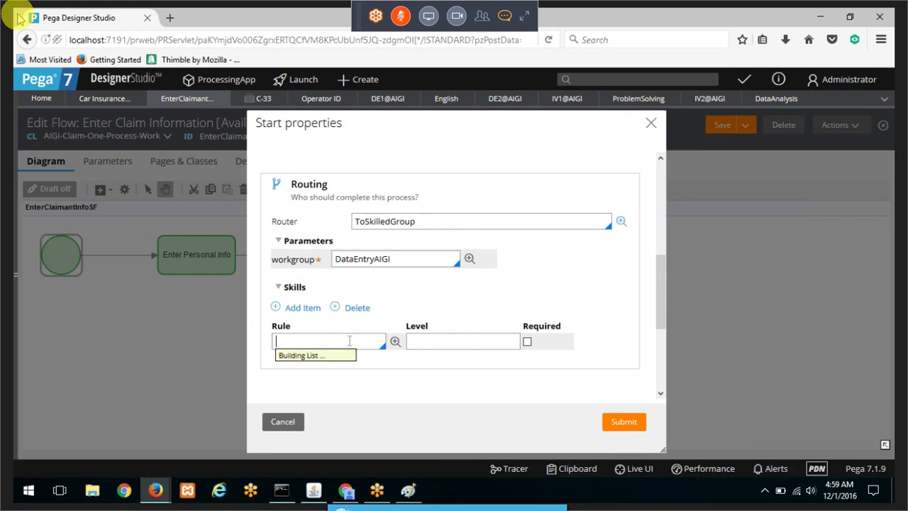
key(Down)
key(Down)
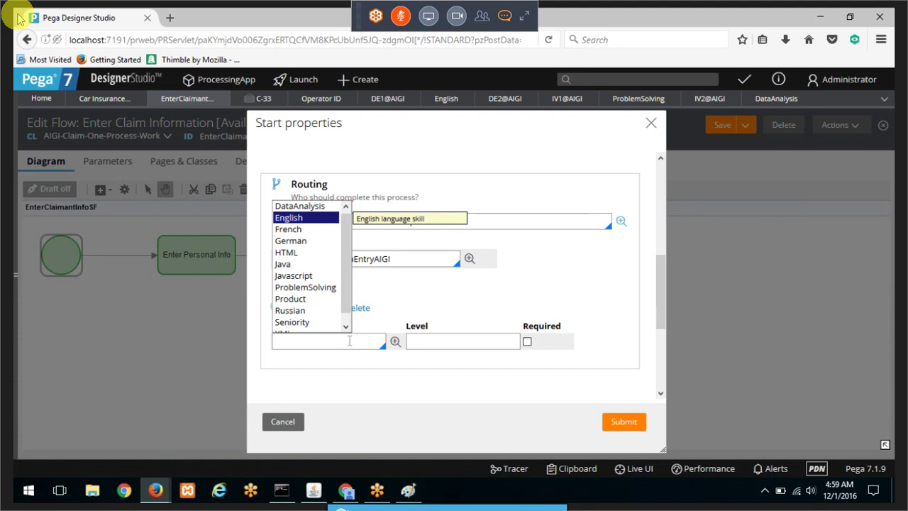
key(Return)
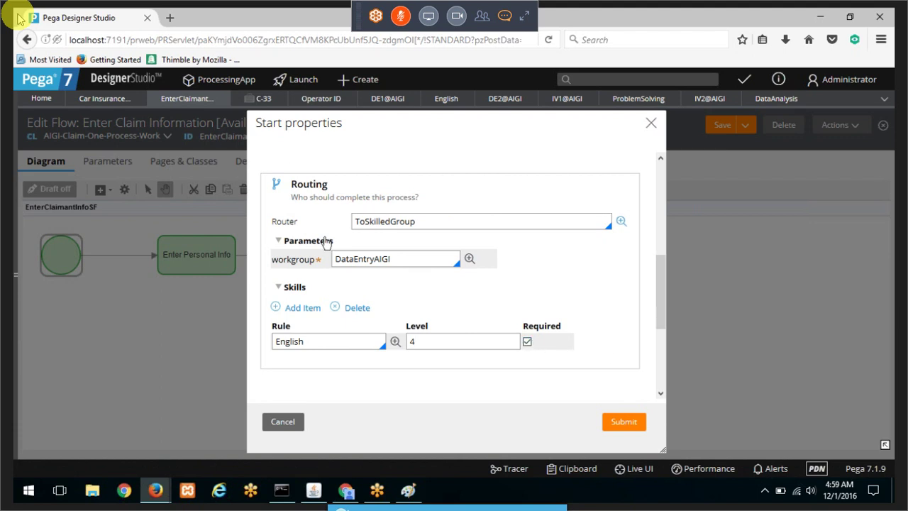
click(621, 222)
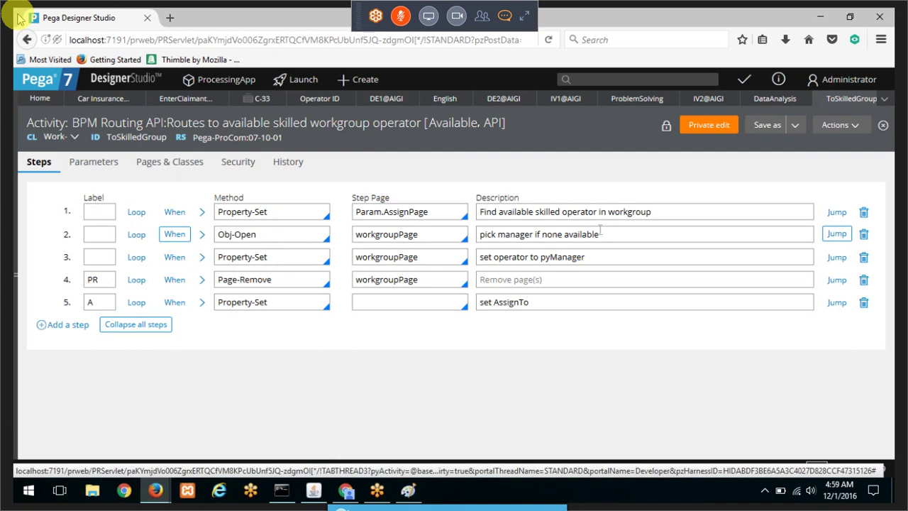
- Inspect step 1's pickBalancedOperator parameters and step 2's precondition and Obj-Open parameters
drag(662, 208, 468, 207)
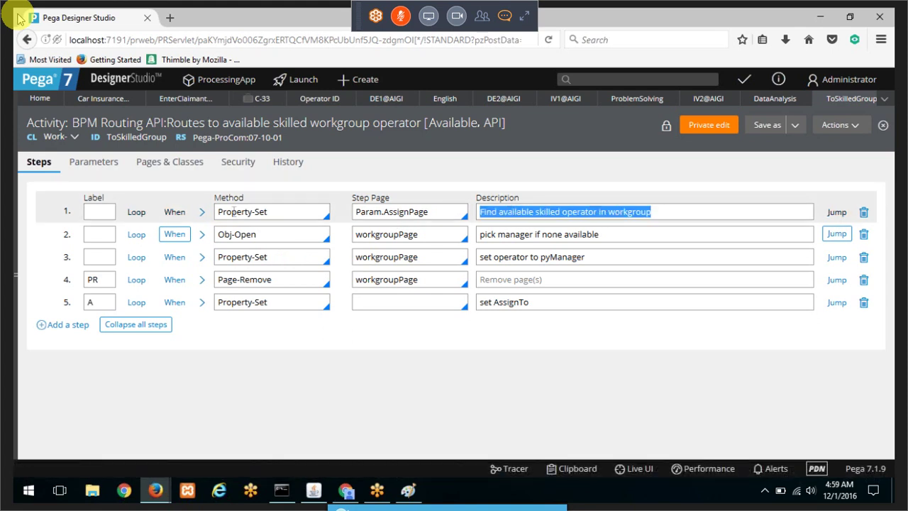
click(202, 211)
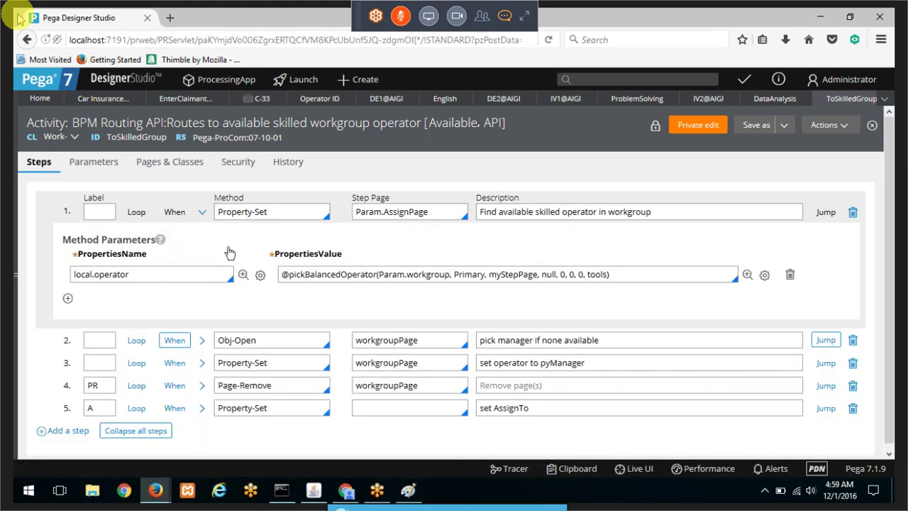
double_click(332, 275)
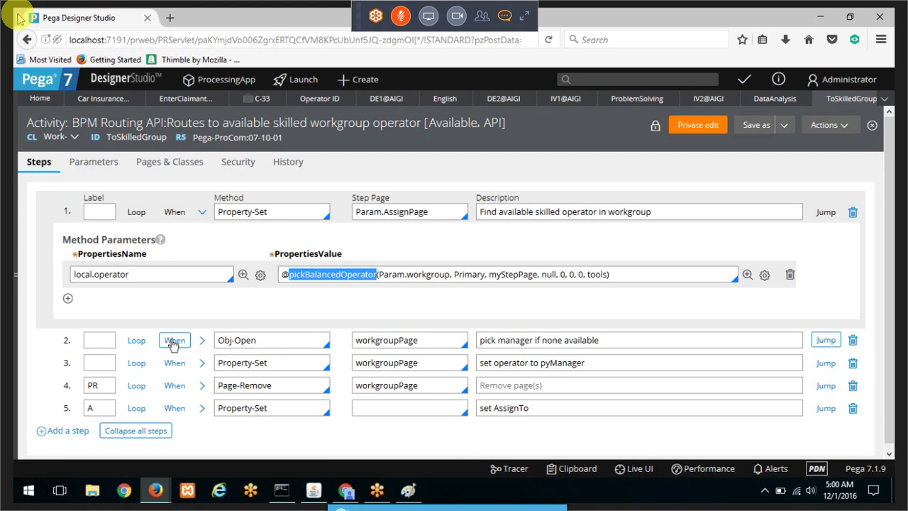
click(173, 342)
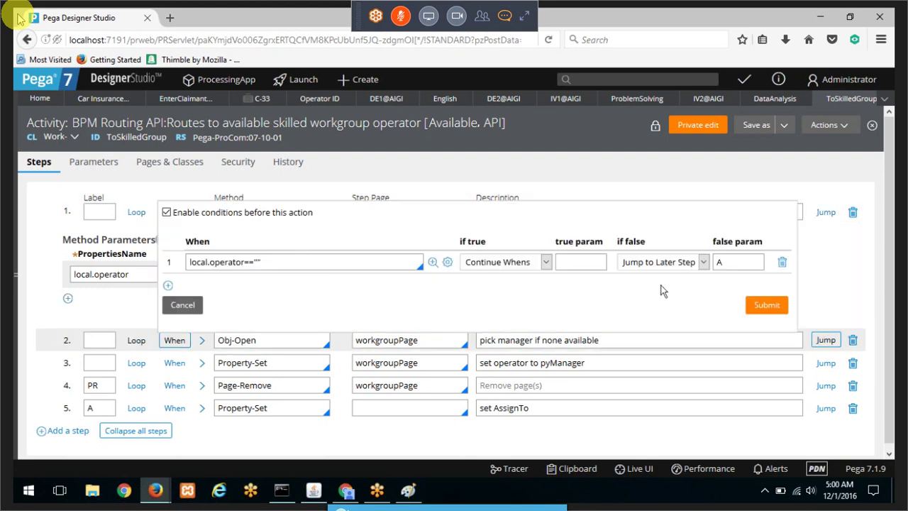
click(183, 304)
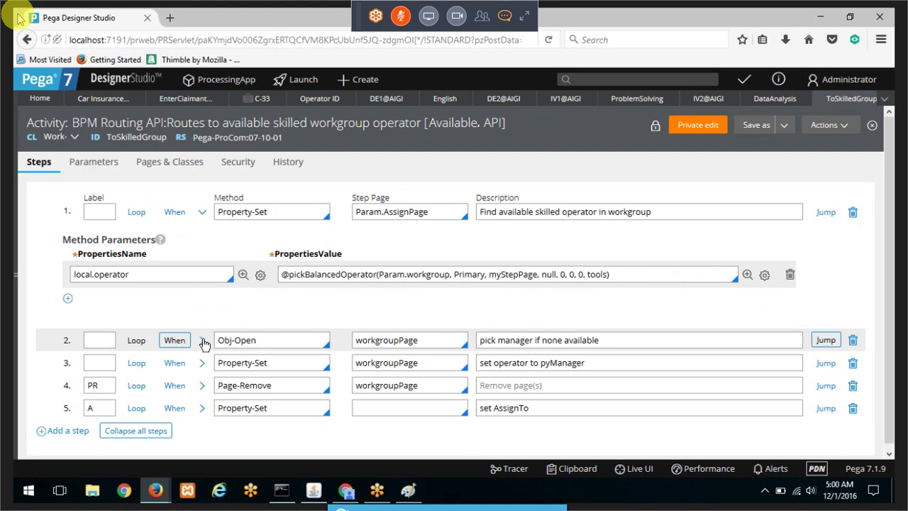
click(202, 341)
scroll(203, 330, down, 3)
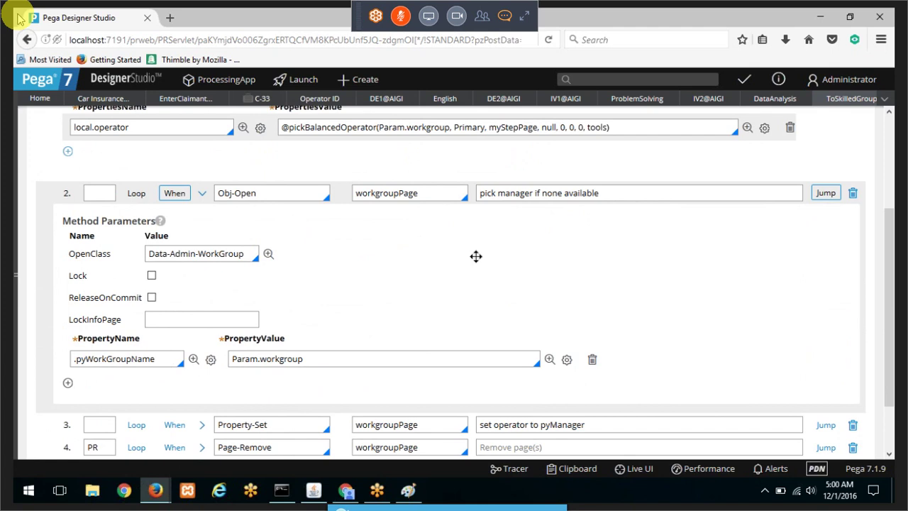
scroll(468, 262, down, 2)
drag(424, 357, 321, 355)
- Inspect steps 3 and 5, noting param.AssignTo is set from Local.operator
click(201, 357)
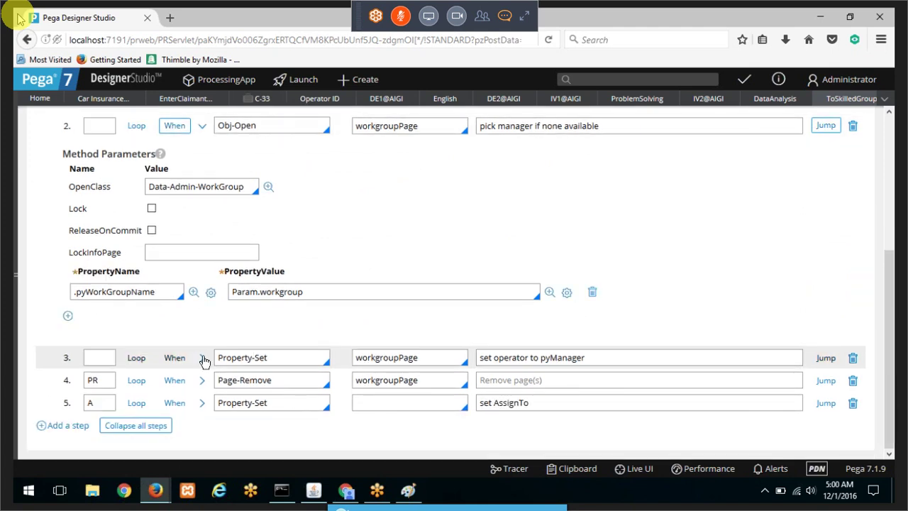
scroll(207, 355, down, 2)
scroll(162, 326, down, 1)
drag(160, 316, 52, 317)
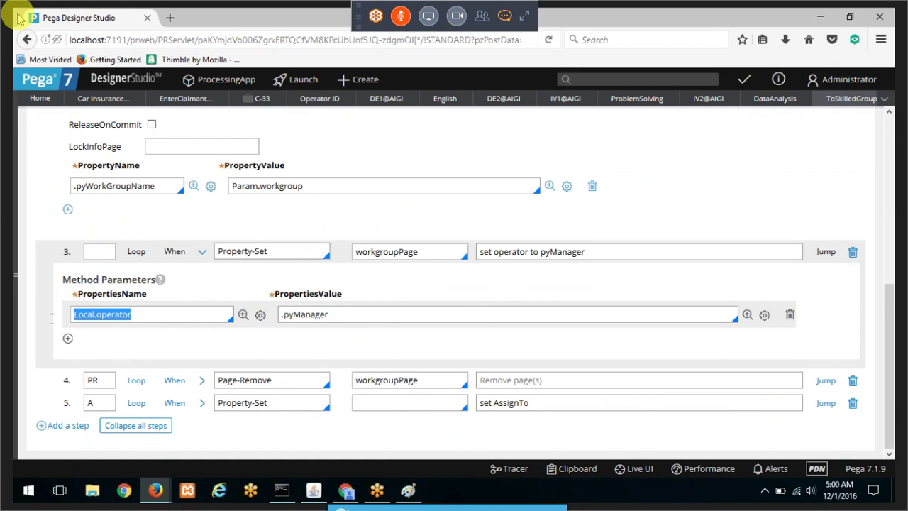
click(202, 402)
scroll(224, 366, down, 3)
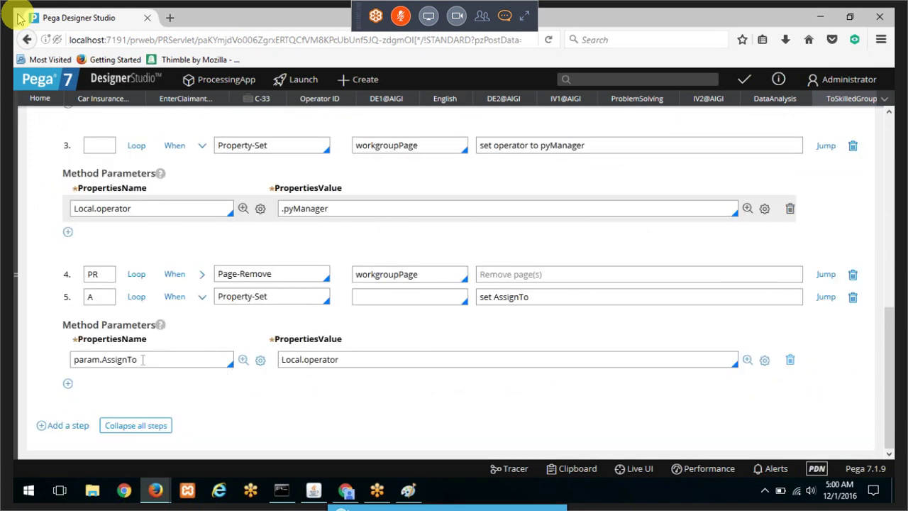
drag(227, 362, 64, 364)
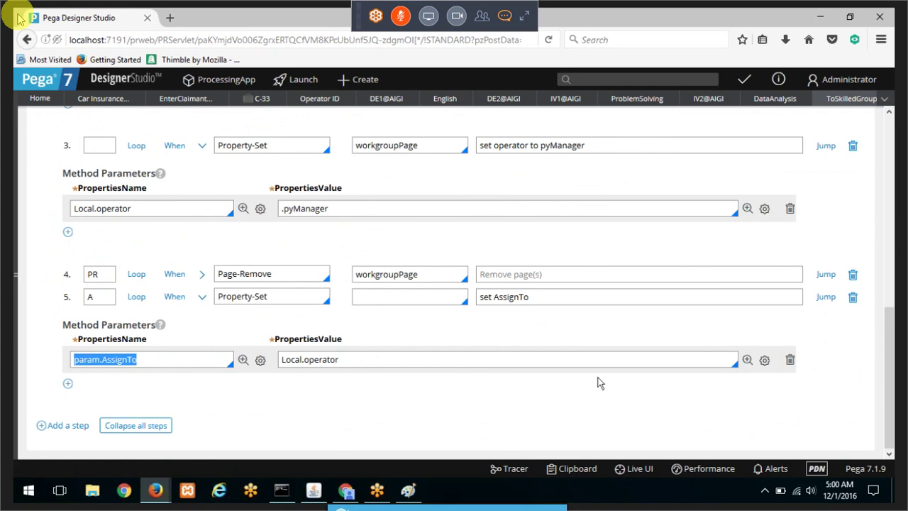
click(360, 357)
drag(361, 358, 243, 351)
drag(156, 359, 36, 360)
double_click(128, 358)
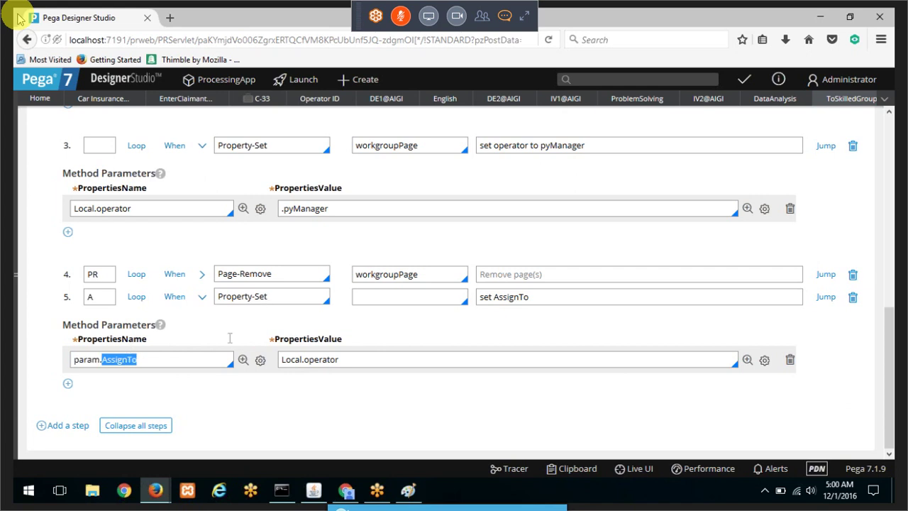
- Collapse the expanded steps, recheck pickBalancedOperator in step 1, and close the activity
scroll(229, 337, up, 10)
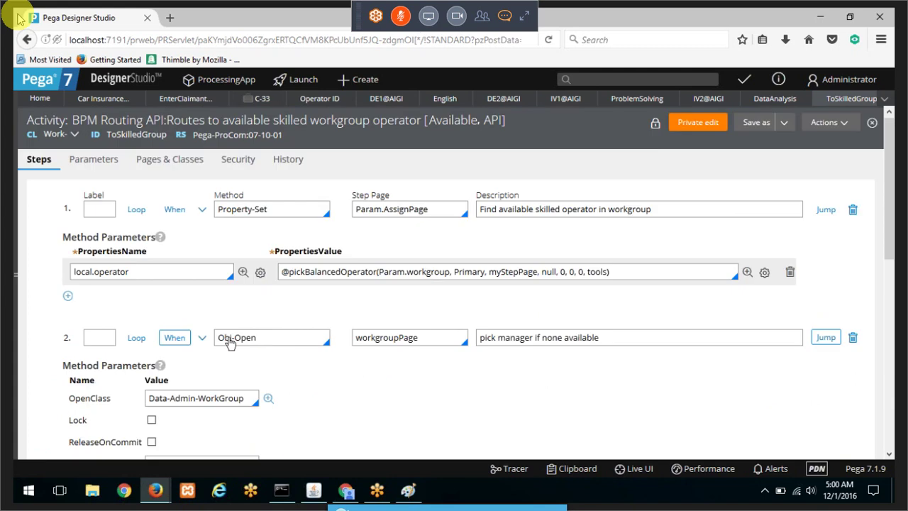
click(202, 212)
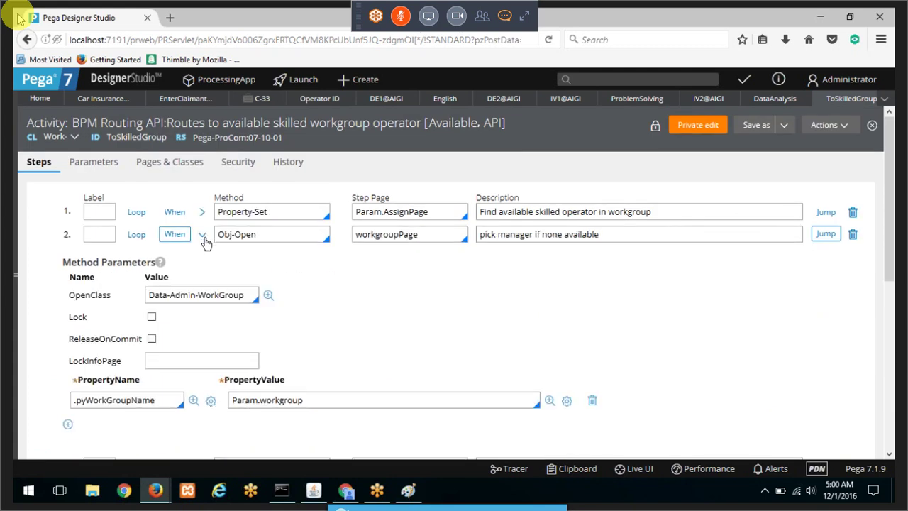
click(202, 234)
click(202, 257)
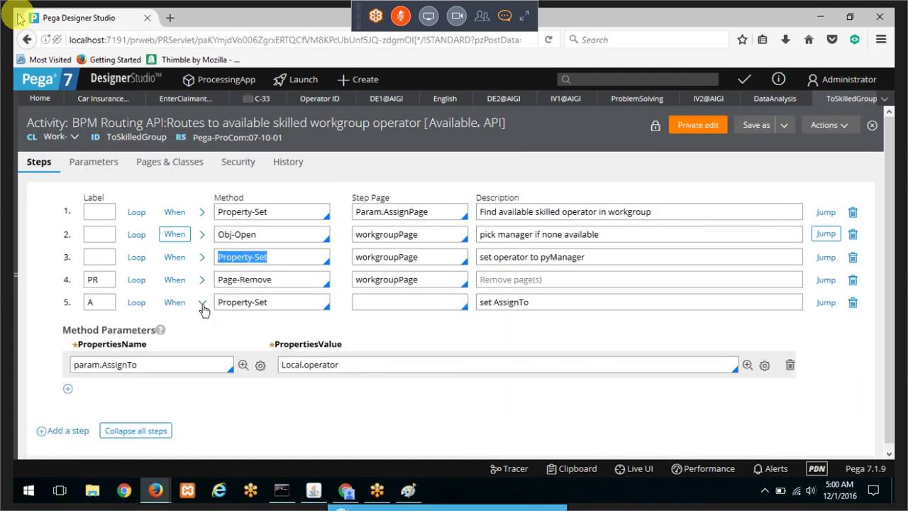
click(202, 303)
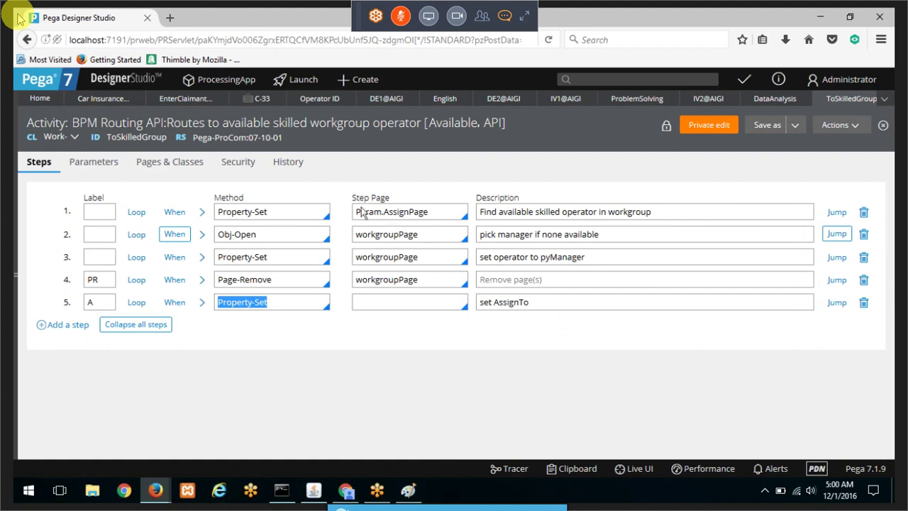
click(203, 212)
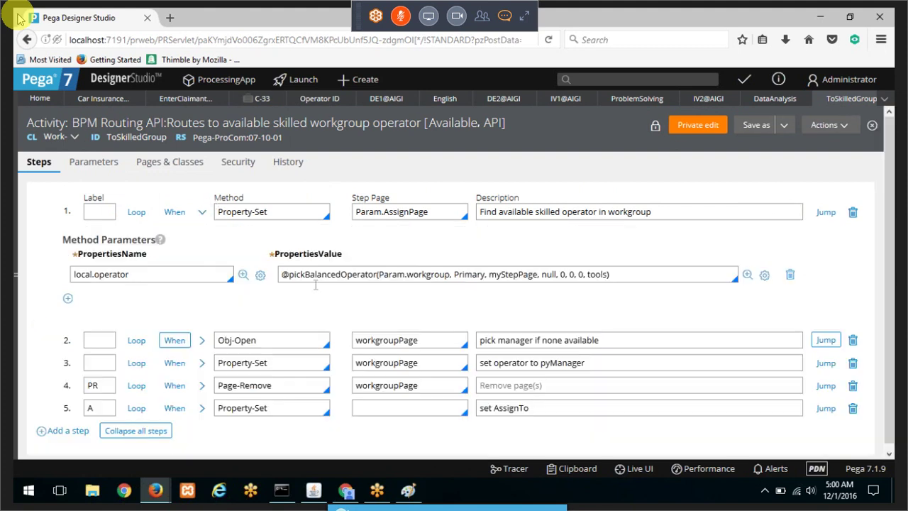
double_click(317, 274)
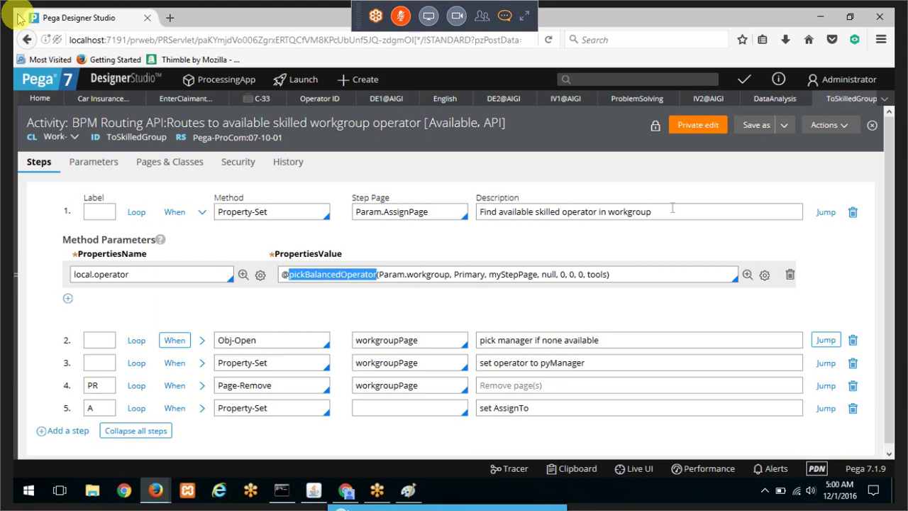
click(873, 126)
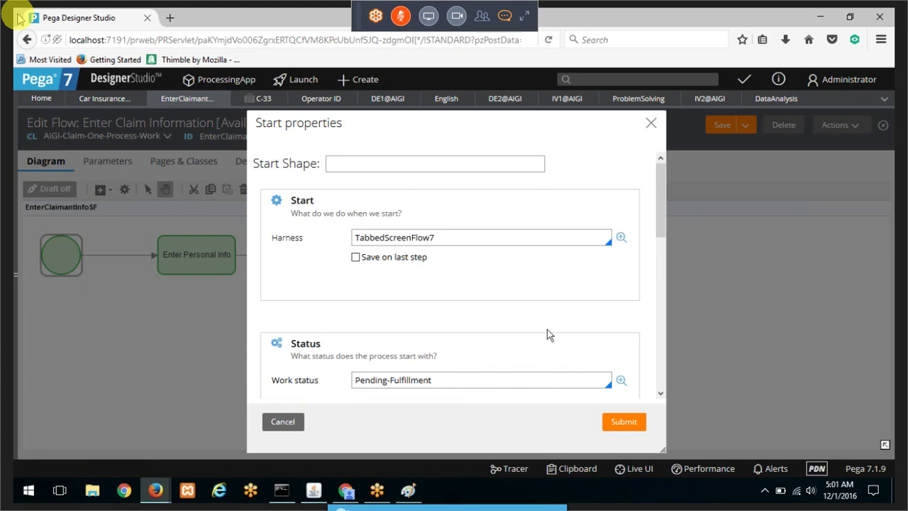
- Submit the currently open start shape properties and save the flow
scroll(472, 300, down, 2)
scroll(442, 254, down, 2)
scroll(441, 257, up, 3)
scroll(441, 260, down, 5)
scroll(439, 257, up, 3)
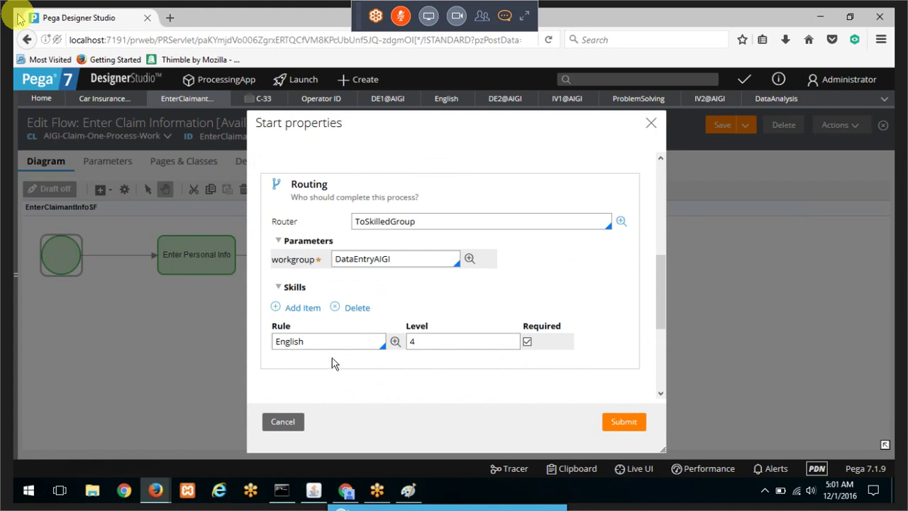
click(620, 423)
click(714, 122)
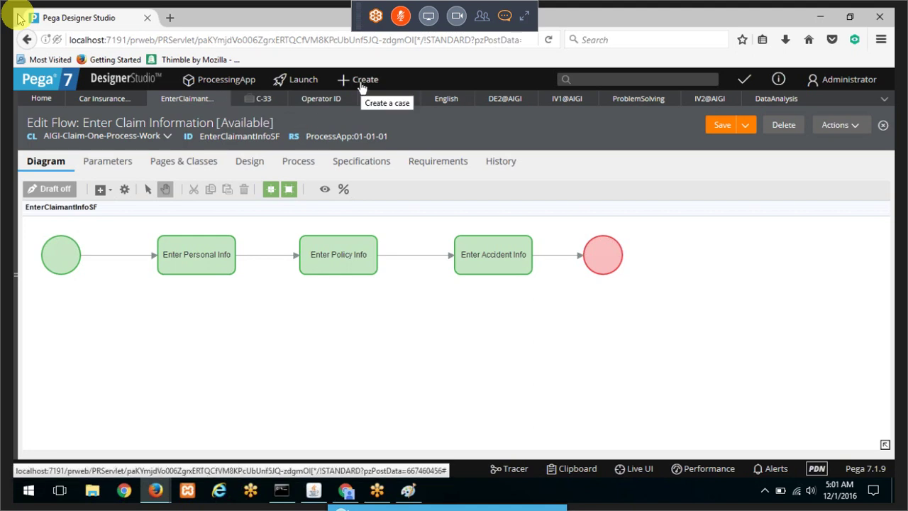
- Replace the English skill with German on the Enter Claim Information start shape, then save the flow
double_click(63, 254)
scroll(364, 260, down, 5)
double_click(326, 287)
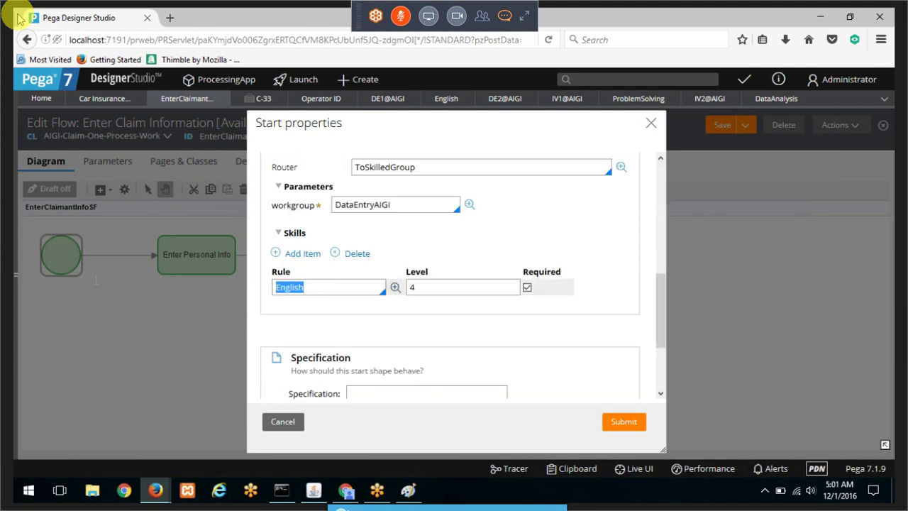
text(Germ)
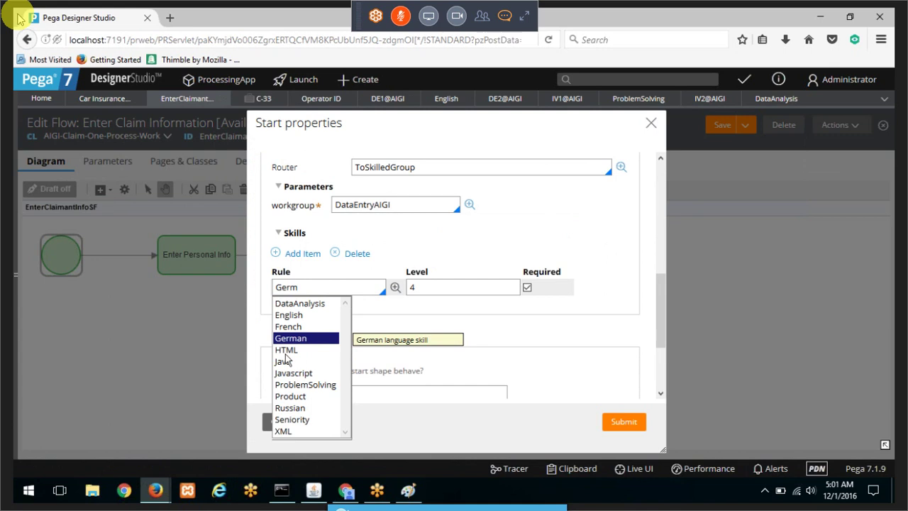
click(314, 339)
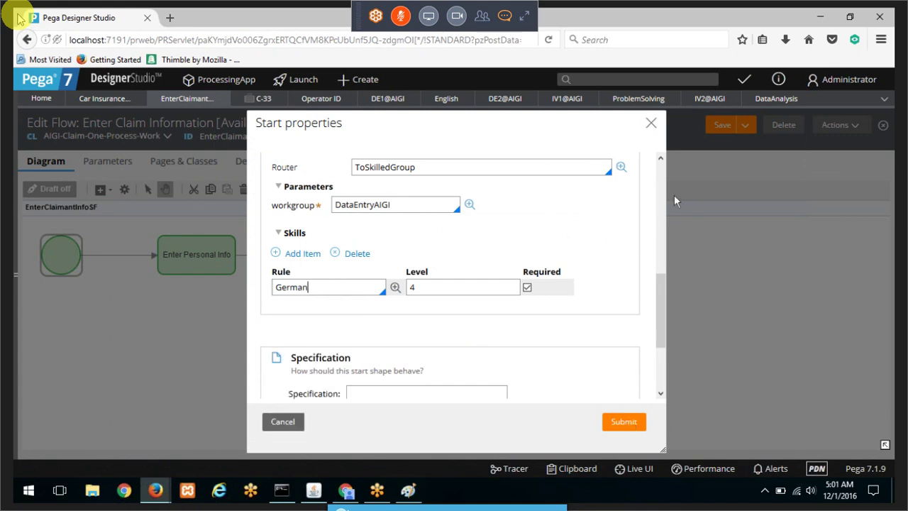
click(629, 423)
click(722, 126)
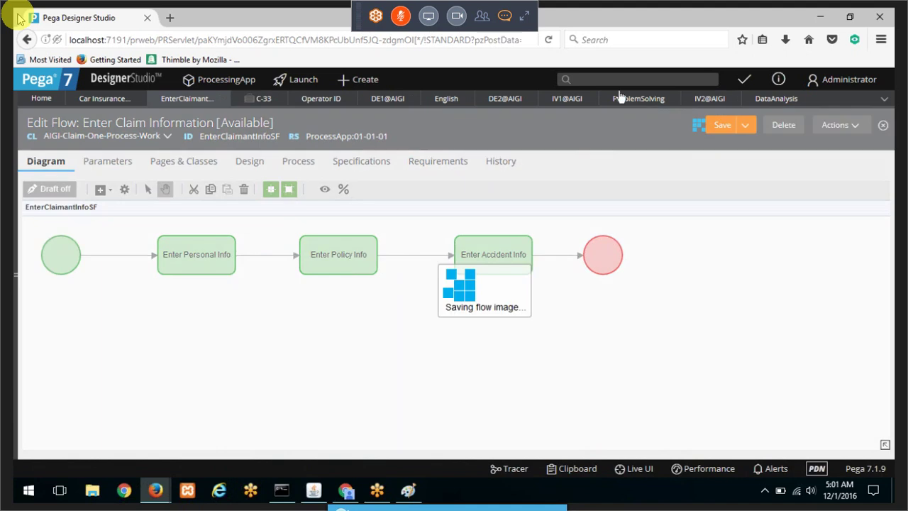
- Start a new Car insurance claim and confirm its open assignment is routed to Data Entry 2
click(364, 86)
mouse_move(385, 95)
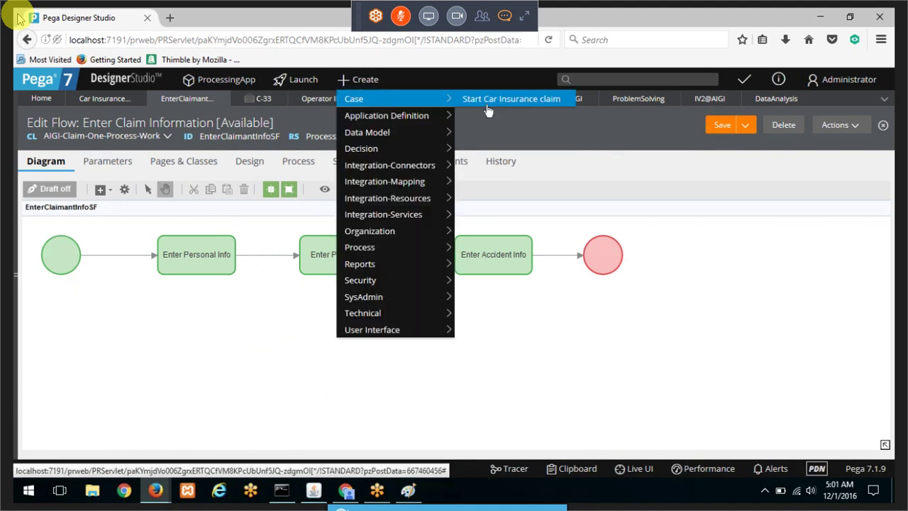
click(488, 108)
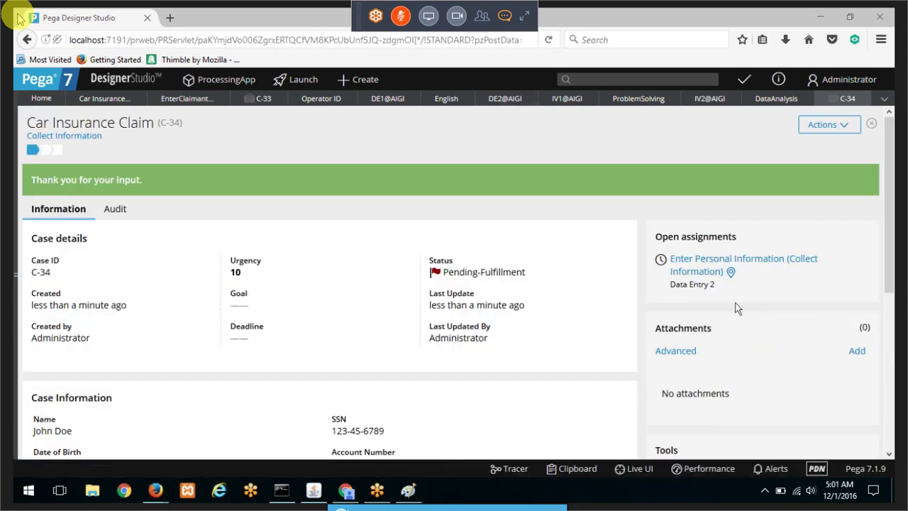
drag(715, 284, 674, 285)
click(674, 287)
triple_click(667, 287)
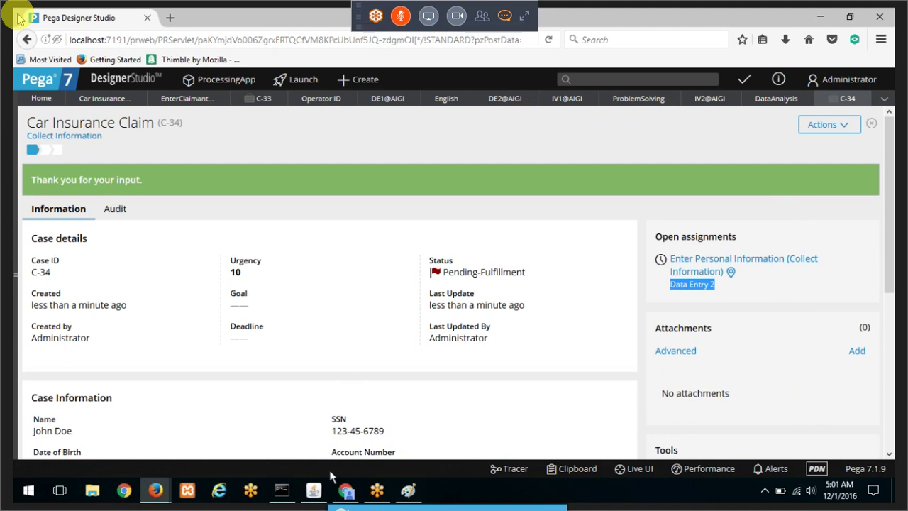
- Check the Data Entry 1 Case Manager worklist in Chrome, then return to case C-34
mouse_move(341, 490)
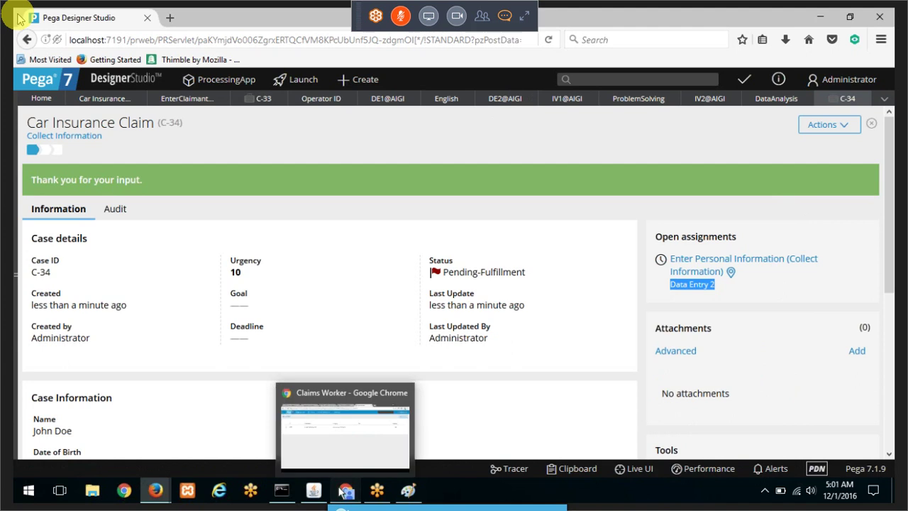
click(343, 490)
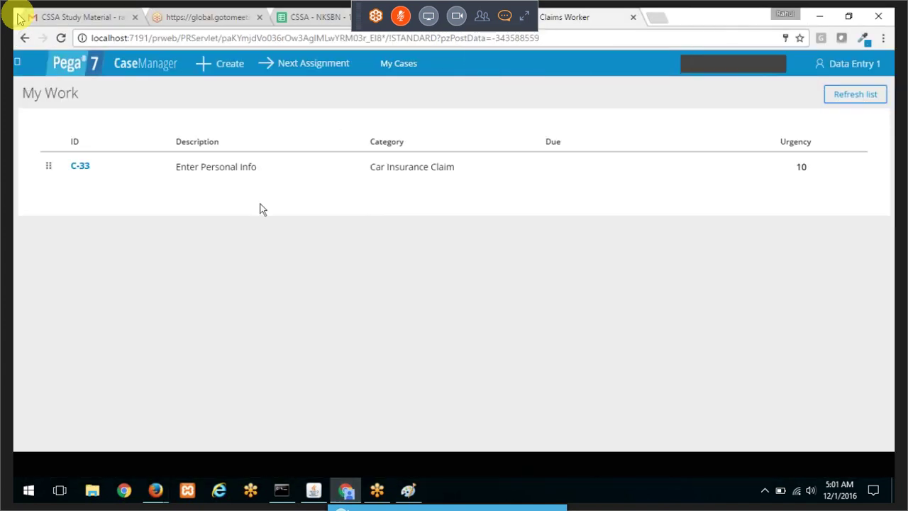
click(340, 490)
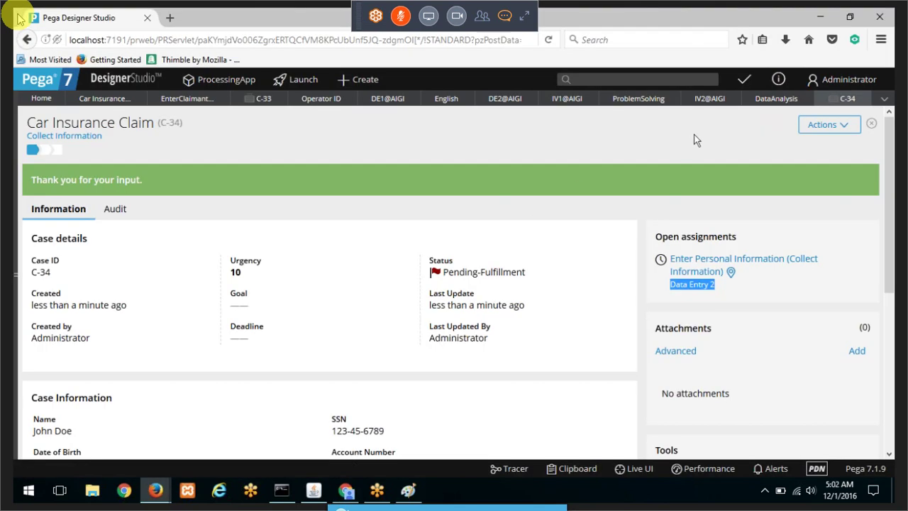
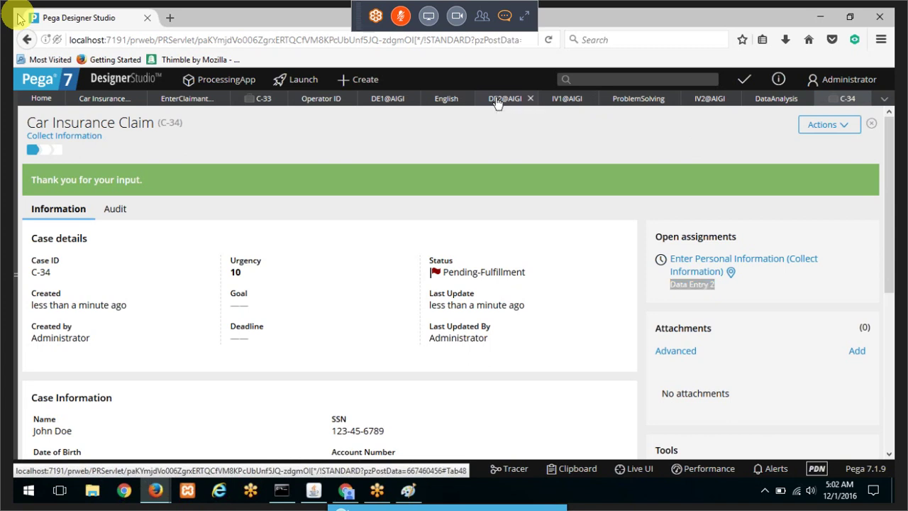
- Check the DE2@AIGI operator and EnterClaimant flow, then return to the Car Insurance Claim case type
click(497, 104)
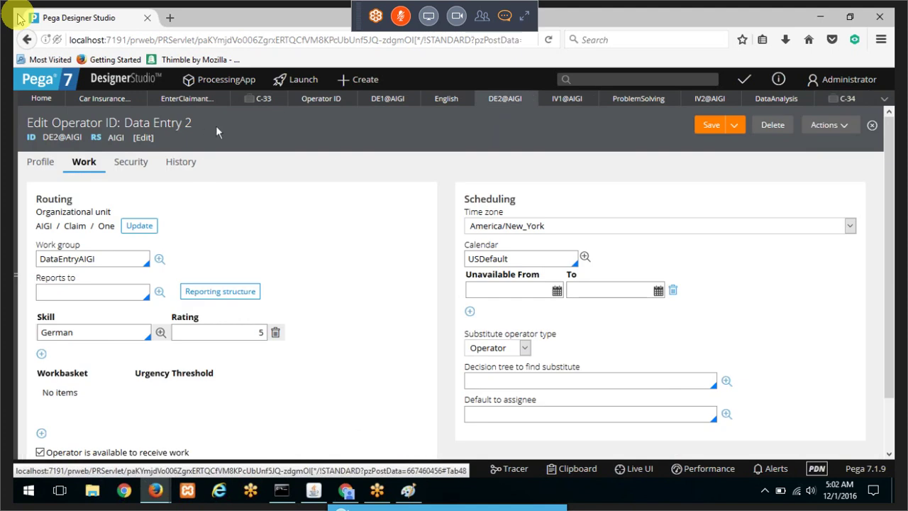
click(192, 98)
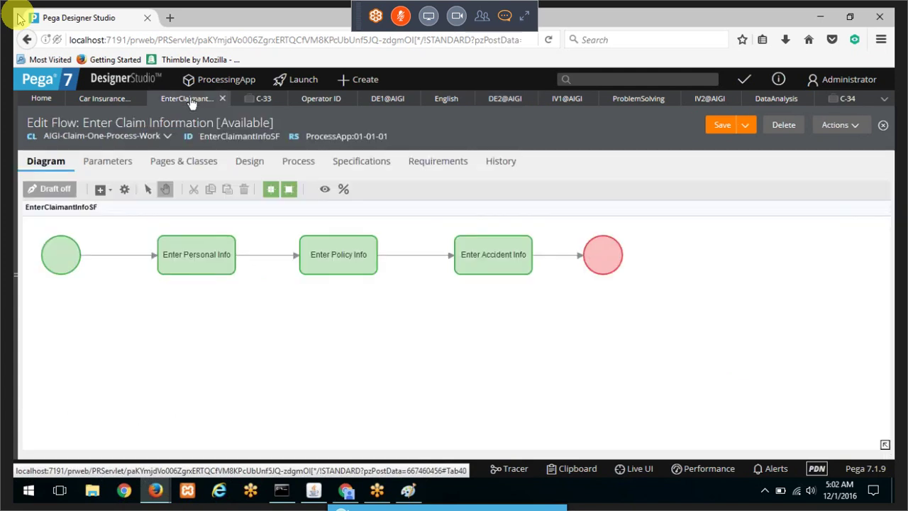
click(100, 99)
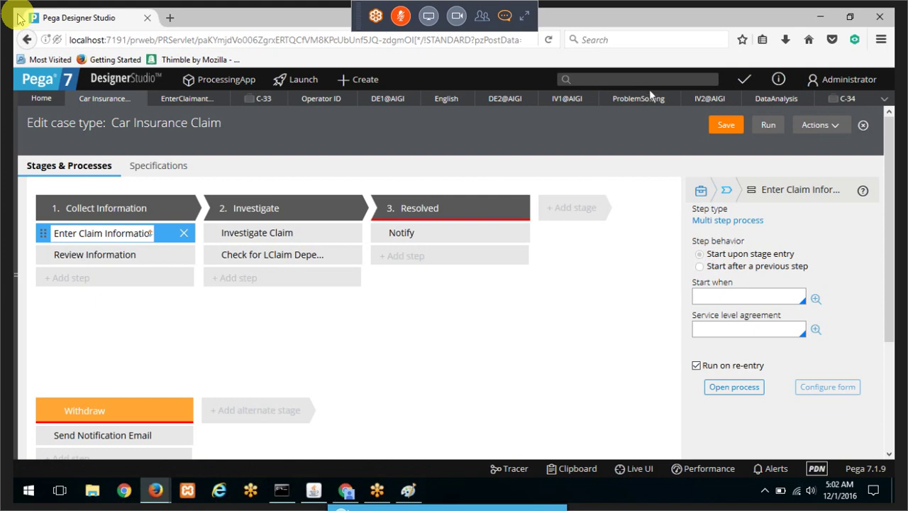
- Find the pickBalancedOperator function via old:pickbalancedoperator and read its workload Java source
click(642, 83)
text(old)
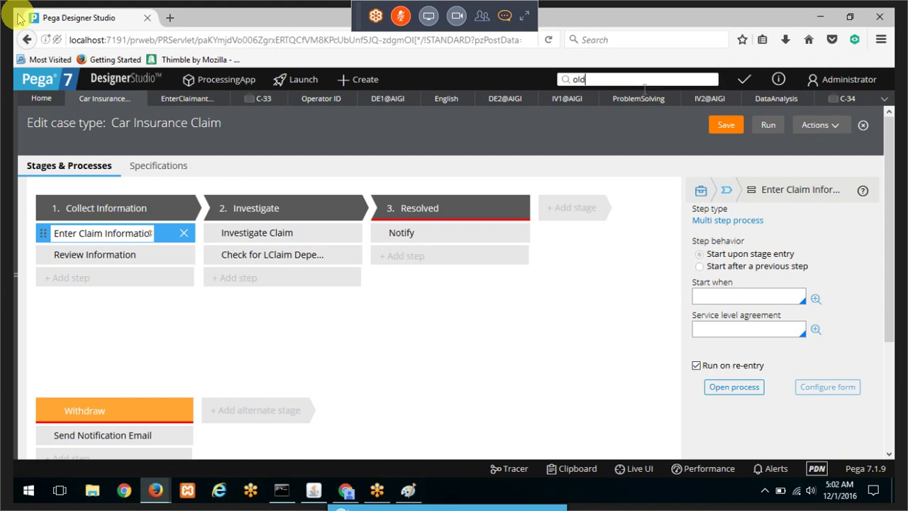
text(:pickbalancedoperator)
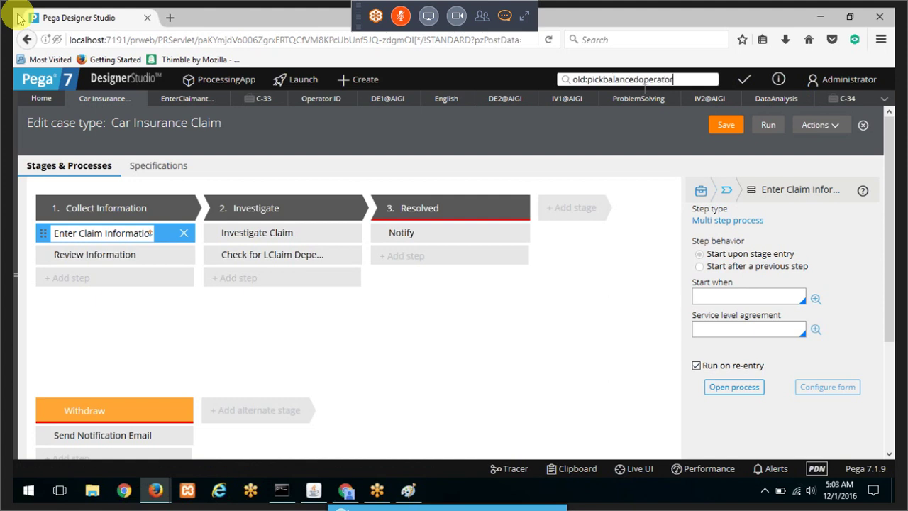
key(Return)
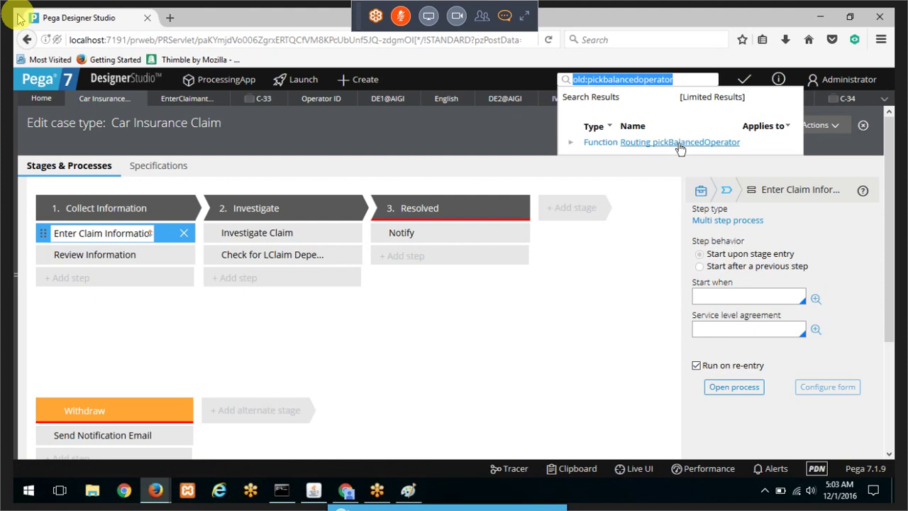
click(678, 143)
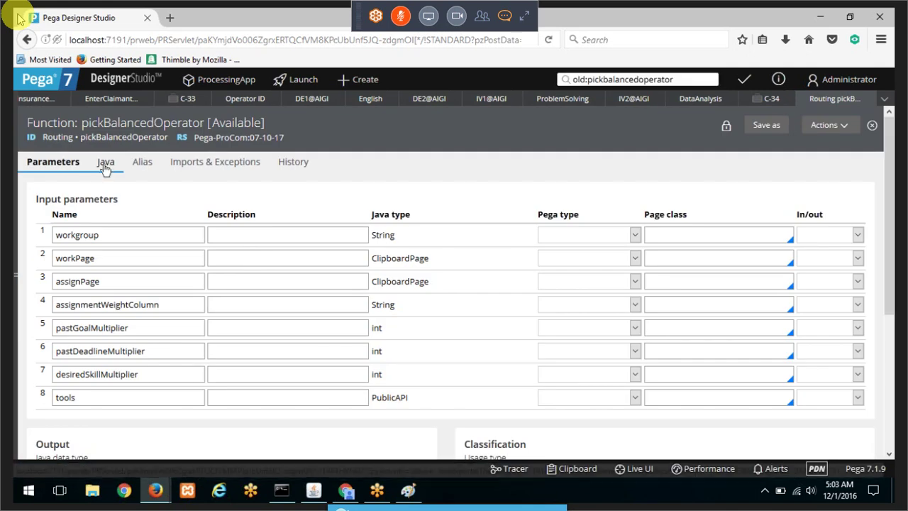
click(290, 162)
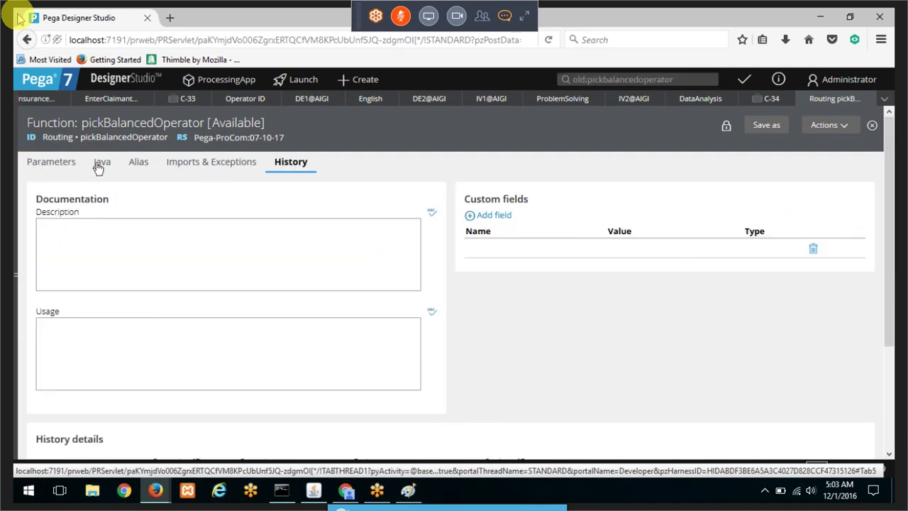
click(100, 163)
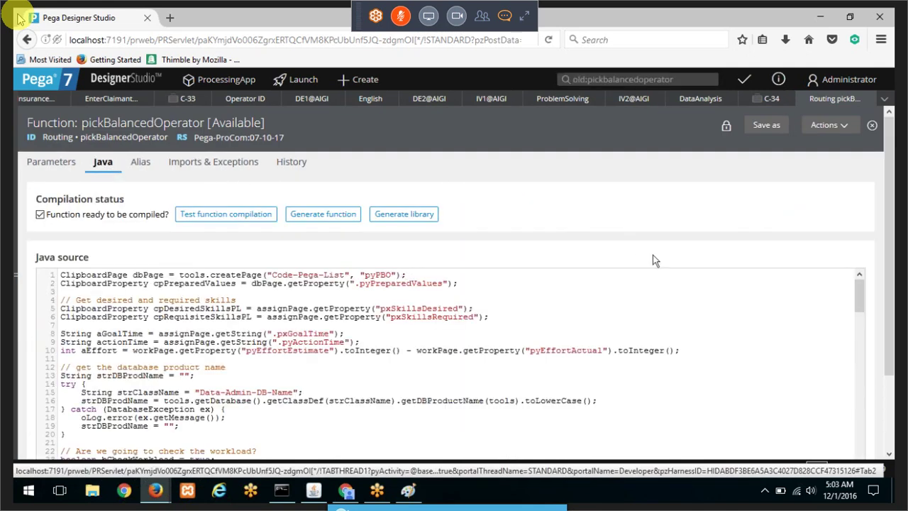
scroll(654, 257, down, 3)
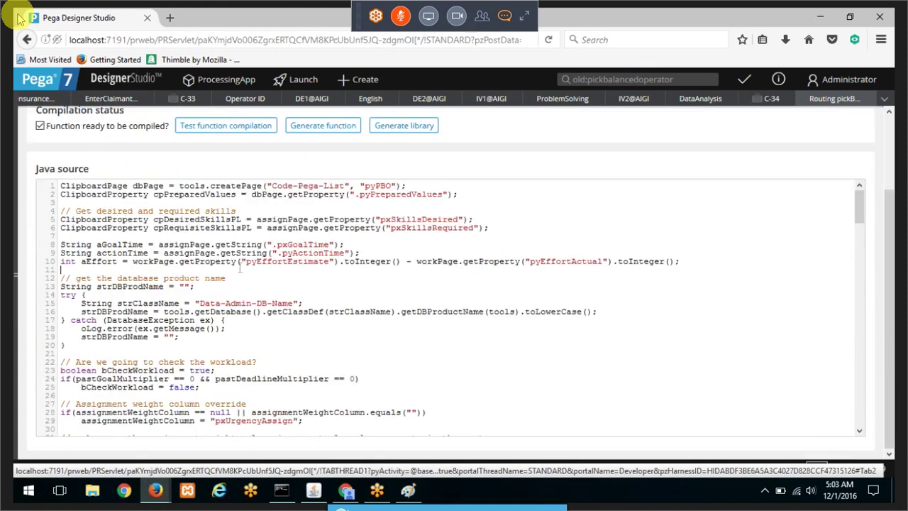
click(241, 269)
scroll(241, 272, down, 5)
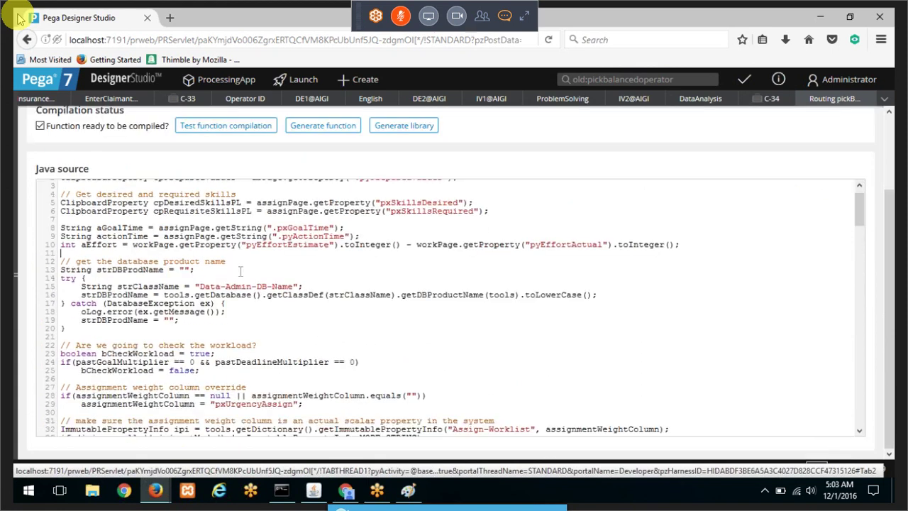
drag(75, 245, 248, 245)
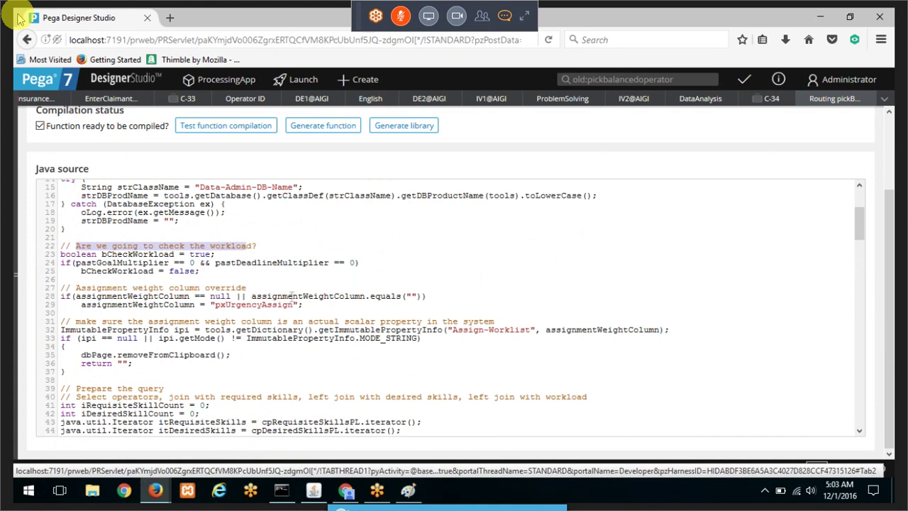
double_click(229, 244)
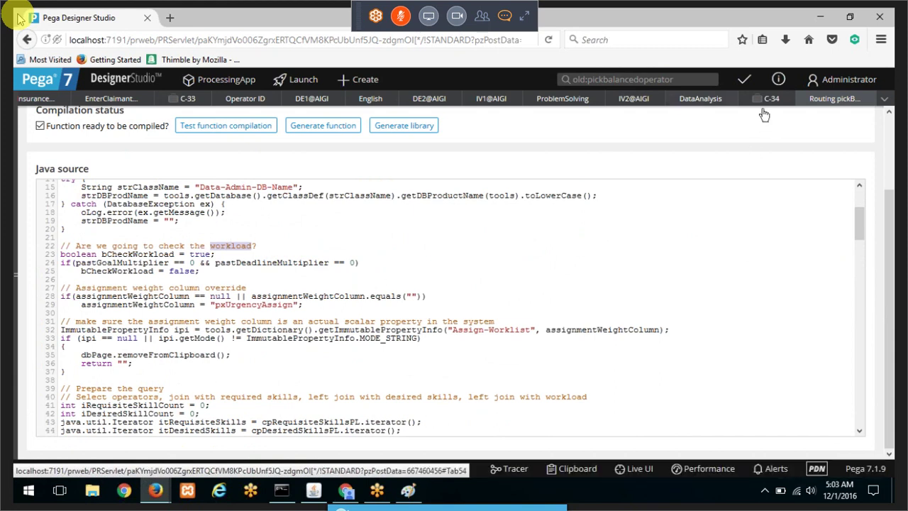
- Close the DataAnalysis, C-34, IV2@AIGI, IV1@AIGI and ProblemSolving tabs, returning to EnterClaimant
click(730, 99)
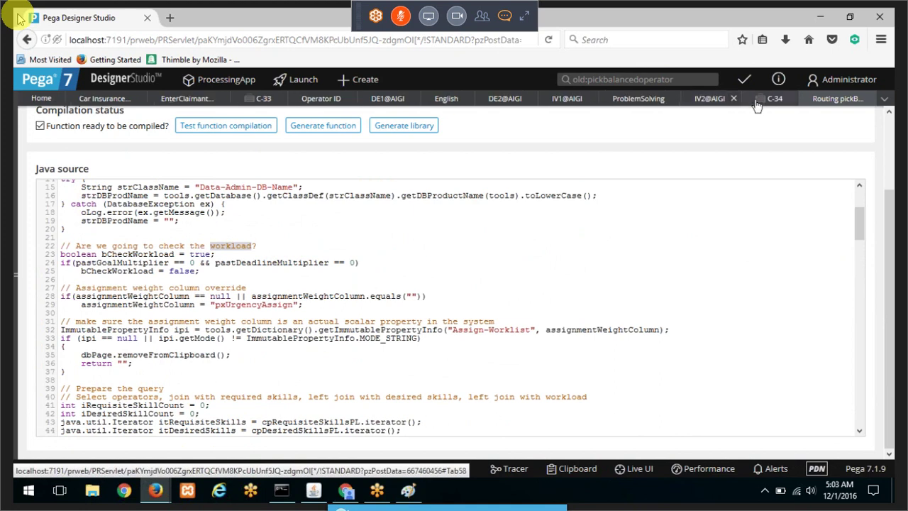
click(770, 101)
click(733, 100)
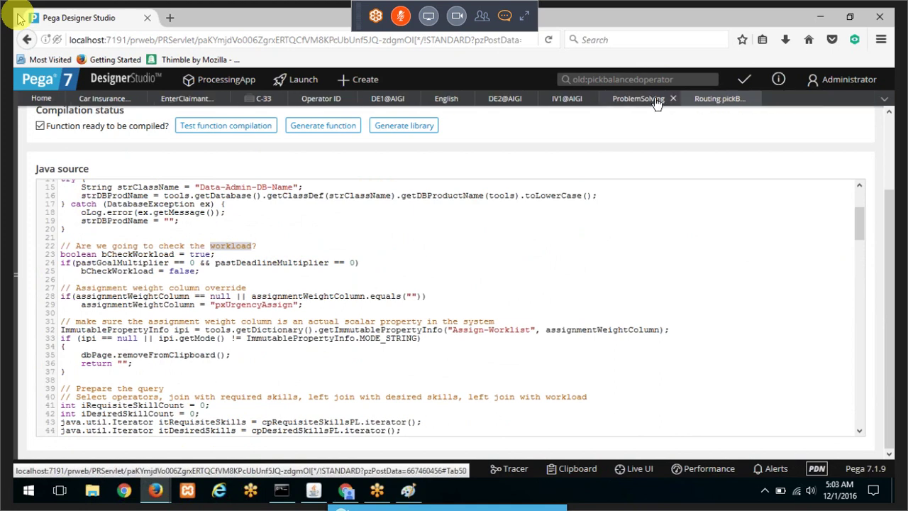
click(595, 101)
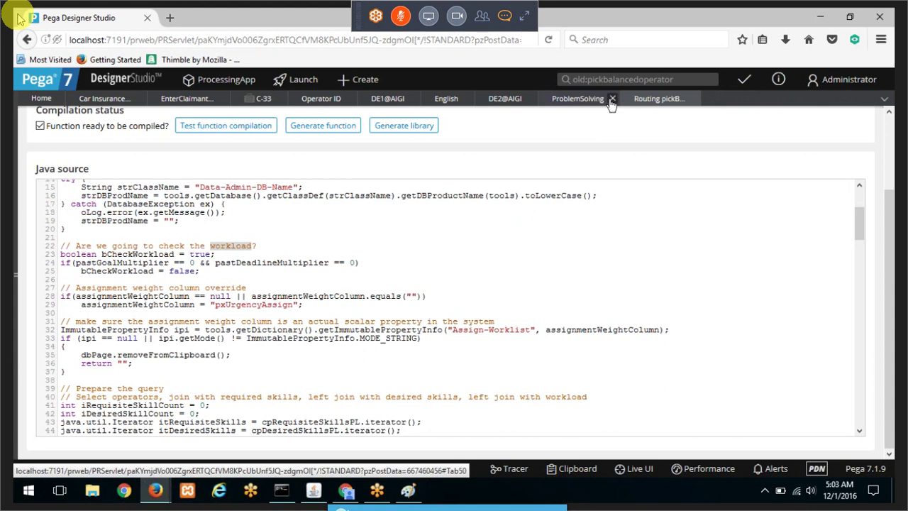
click(609, 100)
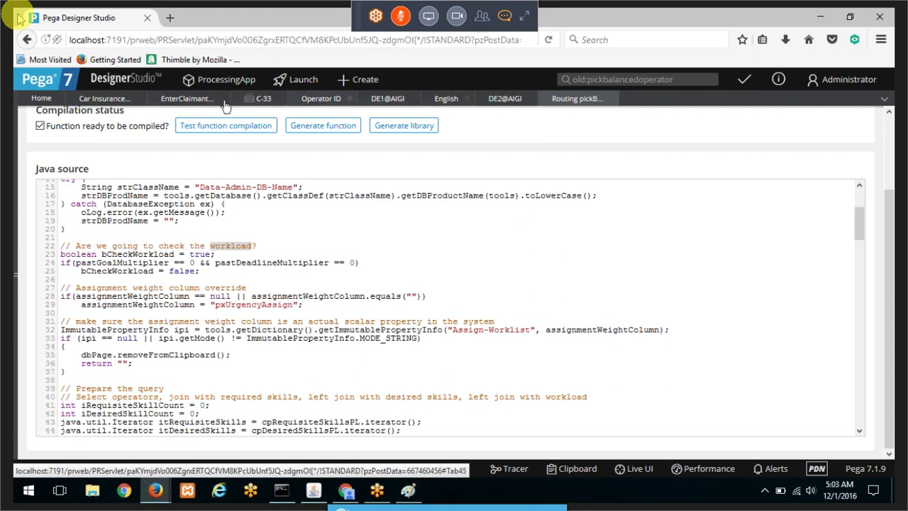
click(170, 101)
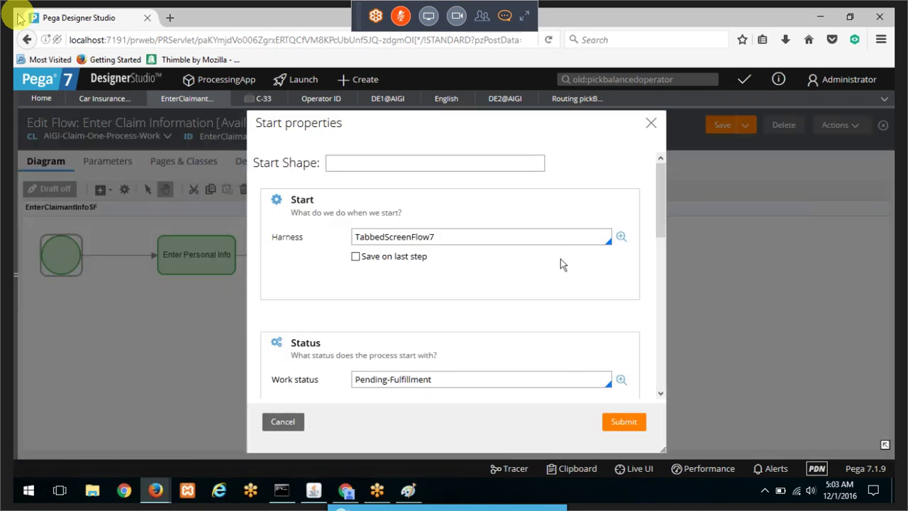
- Open ToSkilledGroup and review pickBalancedOperator's bCheckWorkload, pastGoalMultiplier and pastDeadlineMultiplier code
scroll(560, 263, down, 5)
click(621, 303)
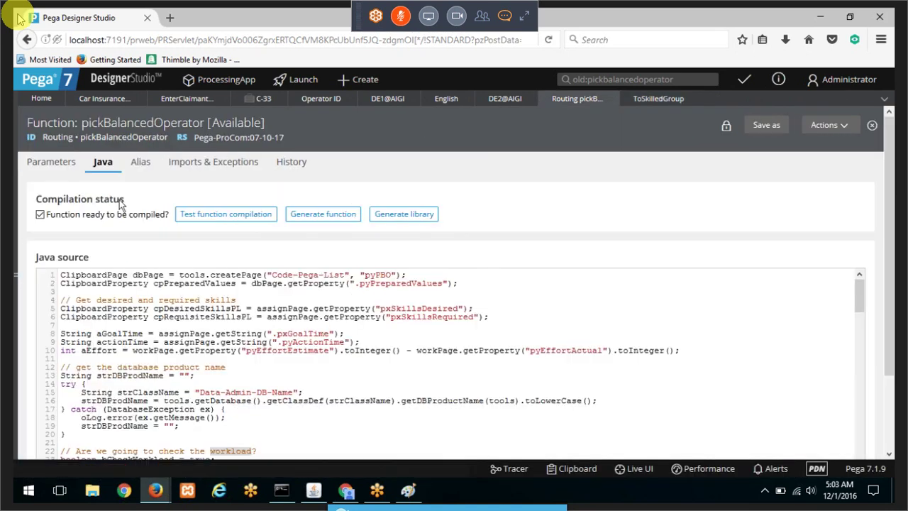
click(53, 163)
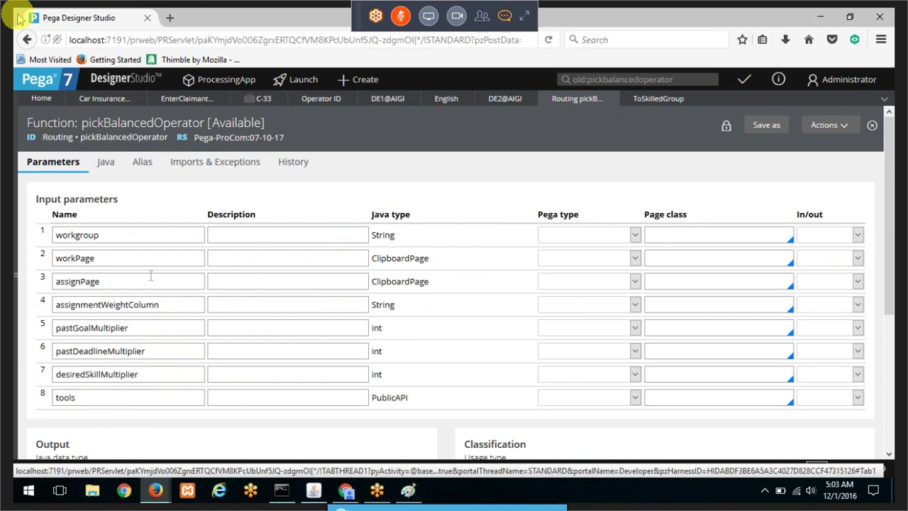
click(108, 168)
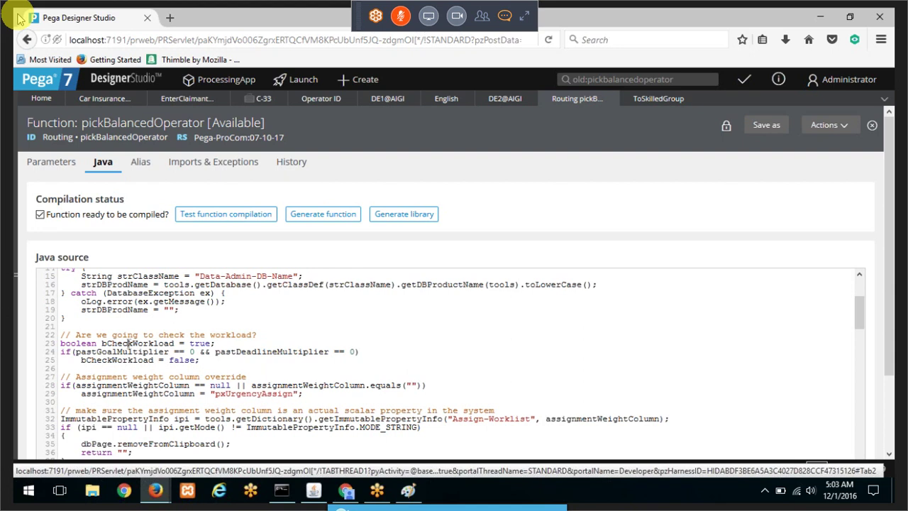
double_click(147, 342)
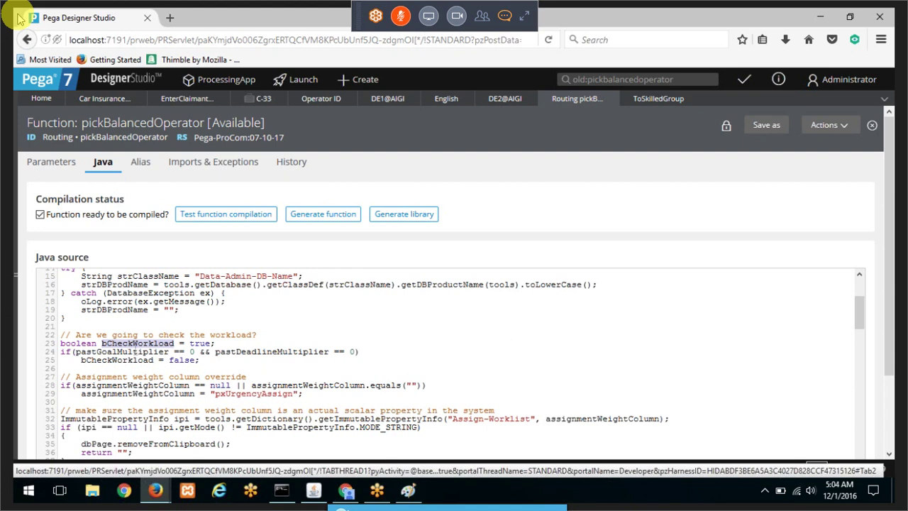
double_click(134, 351)
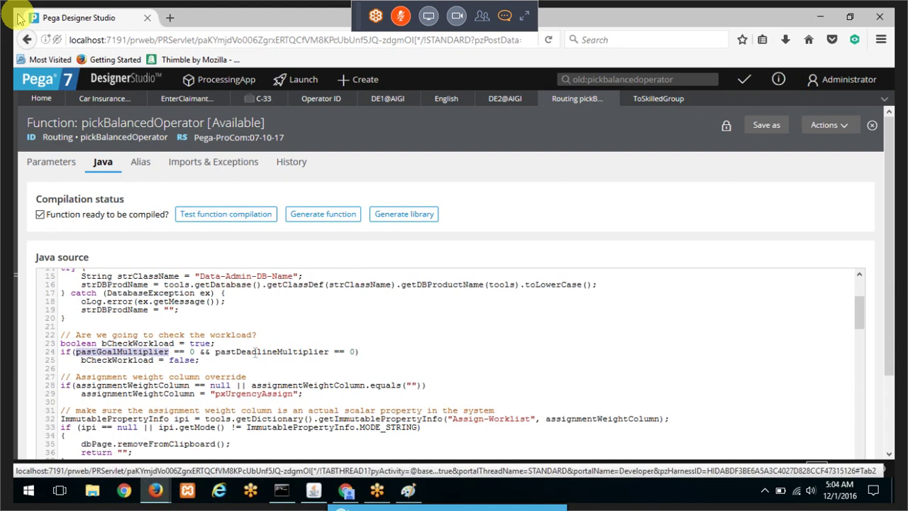
double_click(280, 350)
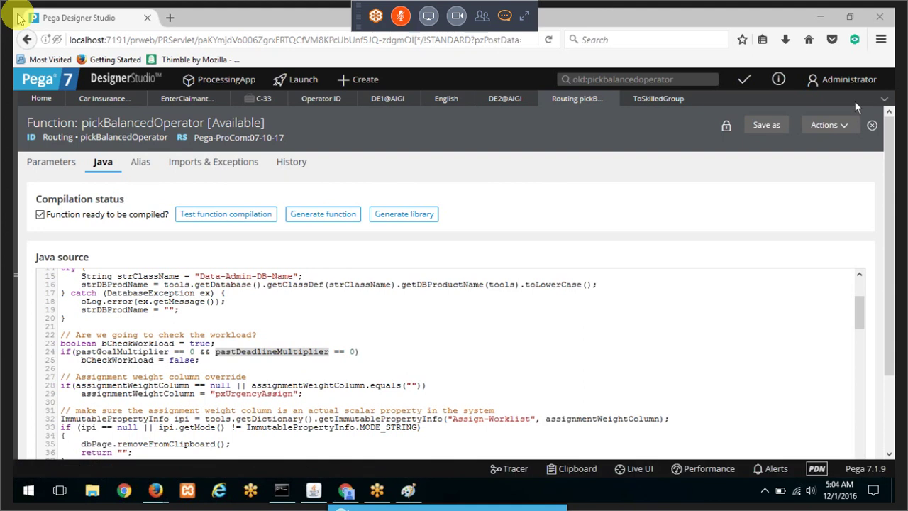
click(681, 100)
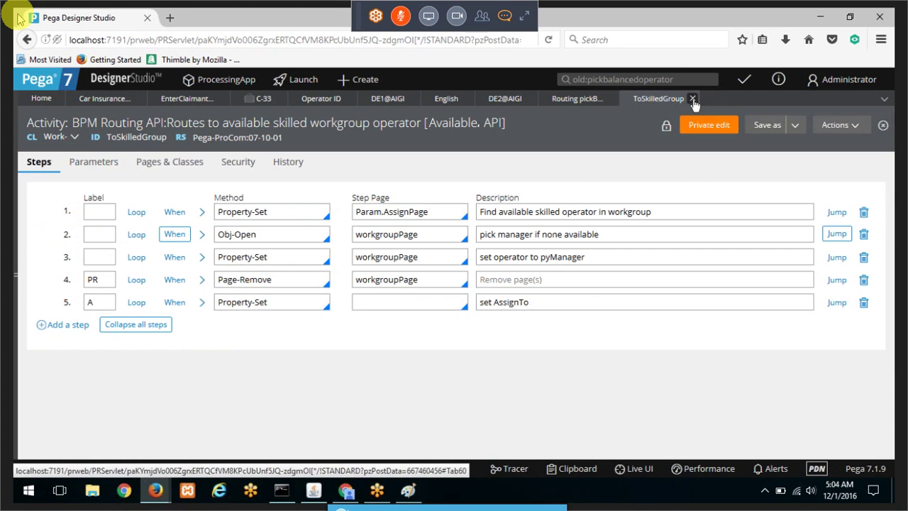
- Close the ToSkilledGroup and pickBalancedOperator tabs and dismiss the start properties unchanged
click(613, 100)
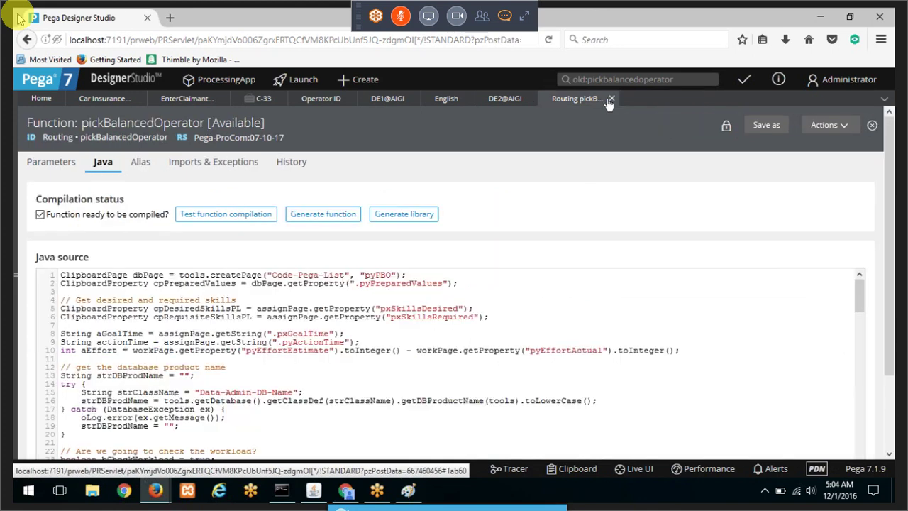
click(610, 97)
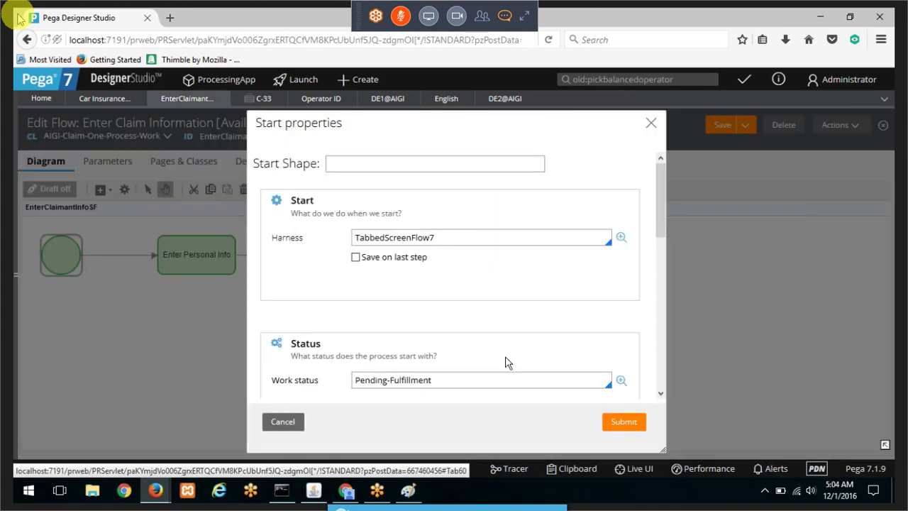
scroll(540, 324, down, 5)
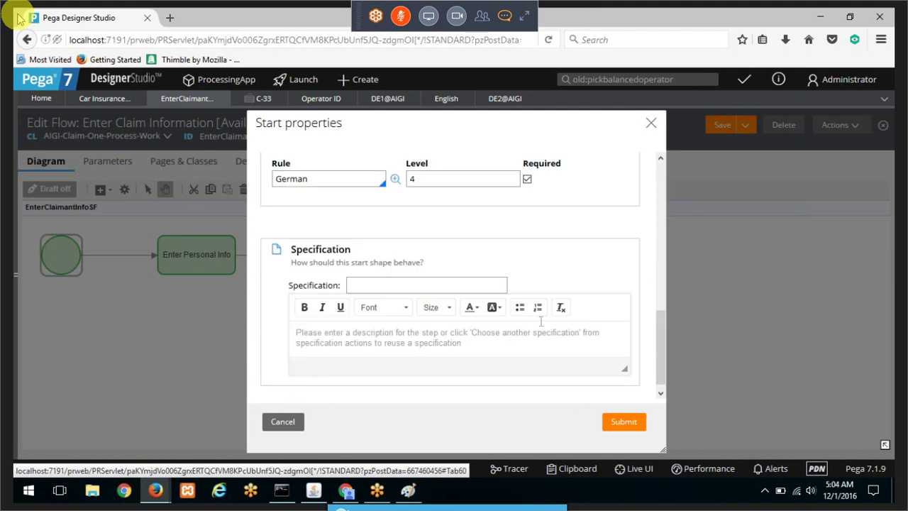
scroll(539, 321, up, 4)
click(650, 123)
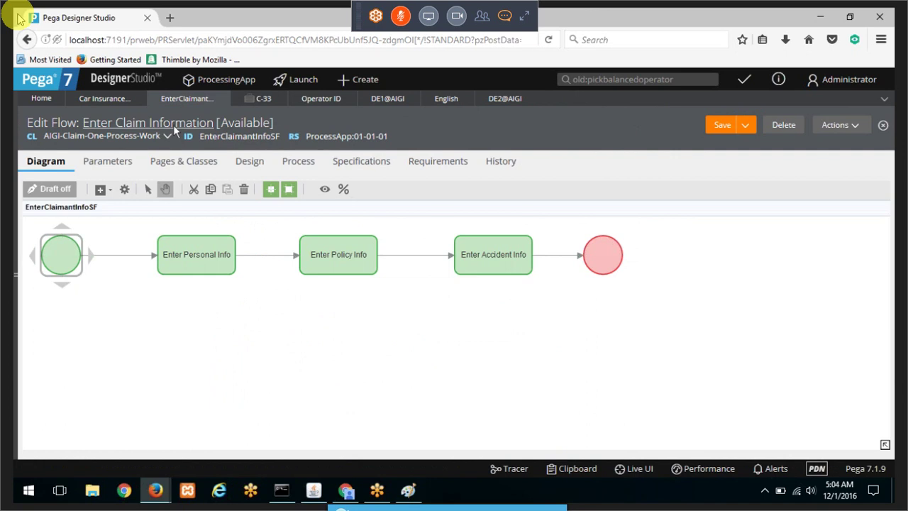
- Open the Investigate Claim step's process from the Car Insurance Claim case type
click(106, 99)
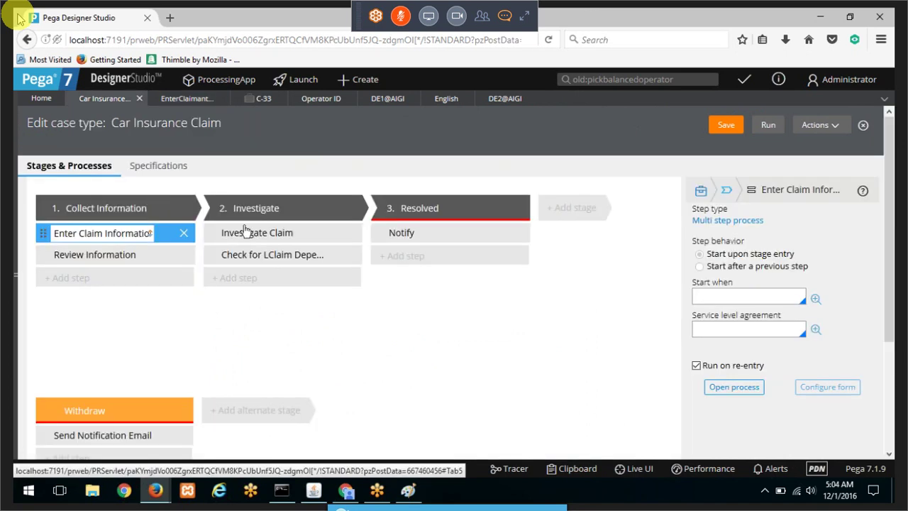
click(273, 229)
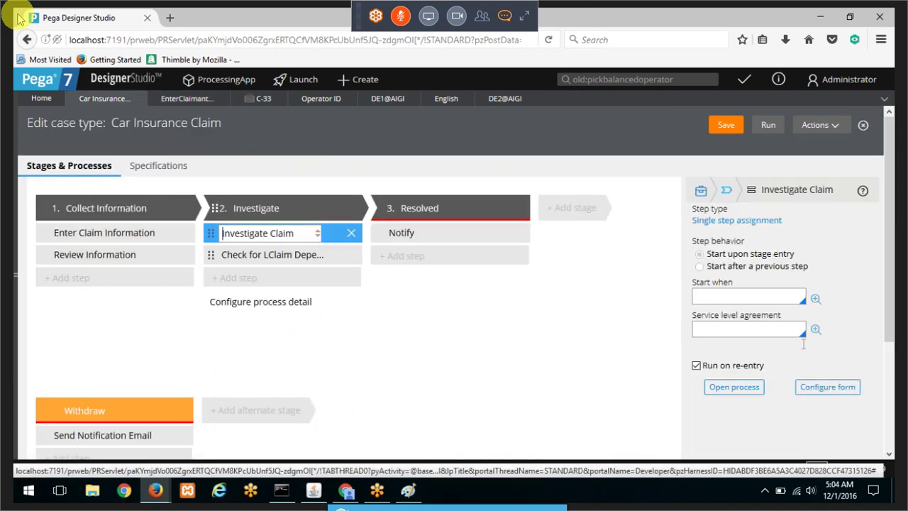
click(732, 387)
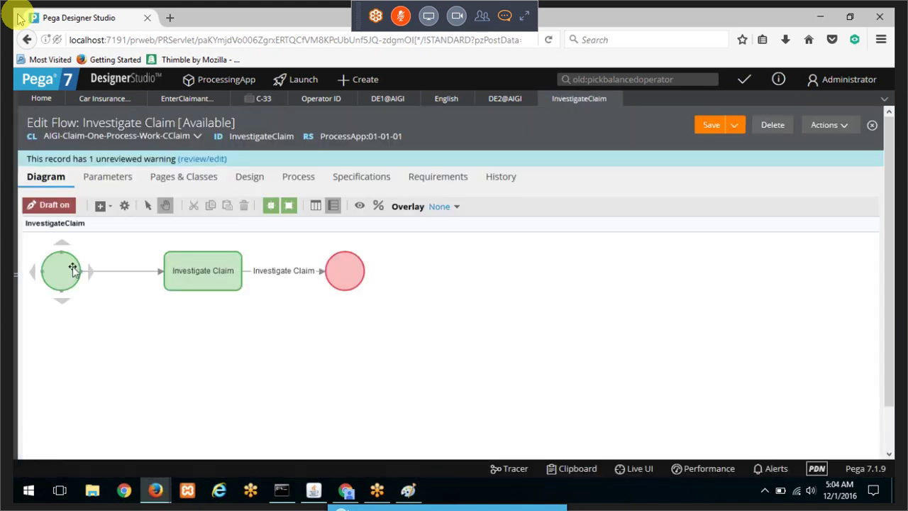
- Set the Investigate Claim assignment to custom routing to a workbasket
double_click(196, 271)
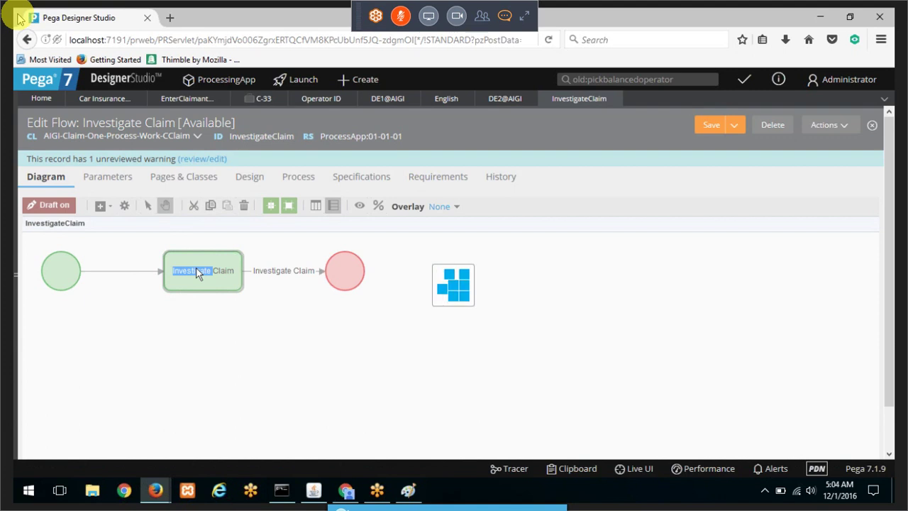
scroll(425, 269, down, 3)
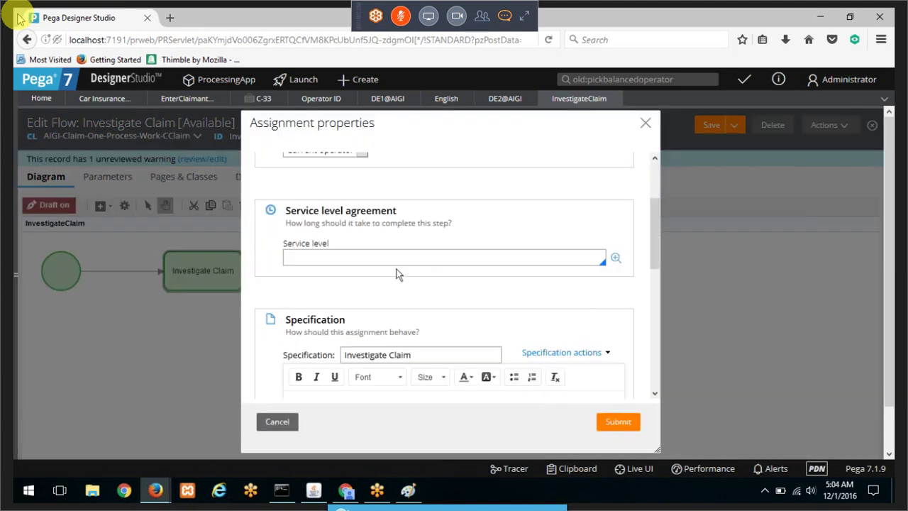
scroll(396, 269, down, 2)
scroll(396, 273, up, 5)
click(330, 259)
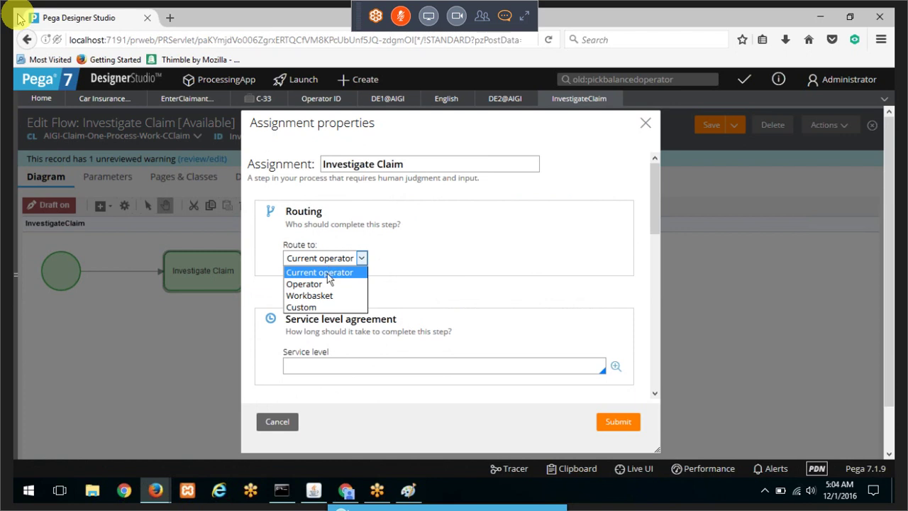
click(319, 307)
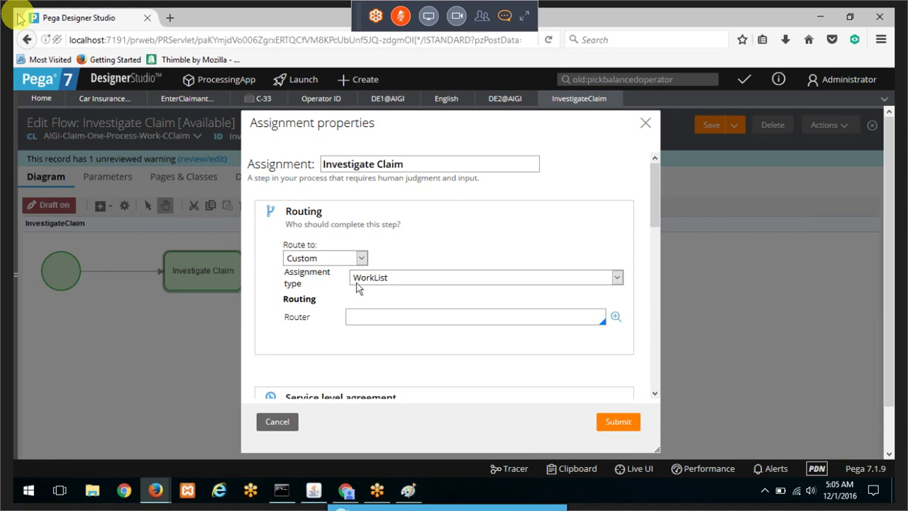
click(378, 285)
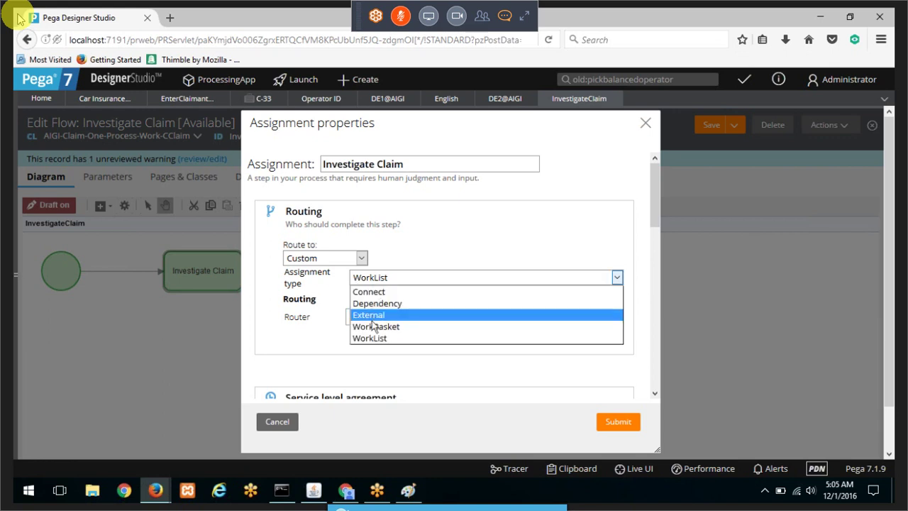
click(359, 258)
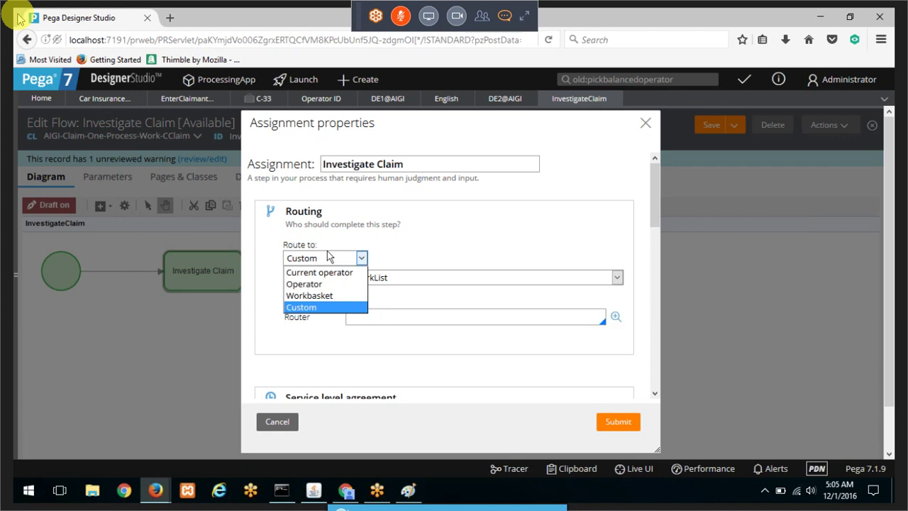
click(317, 296)
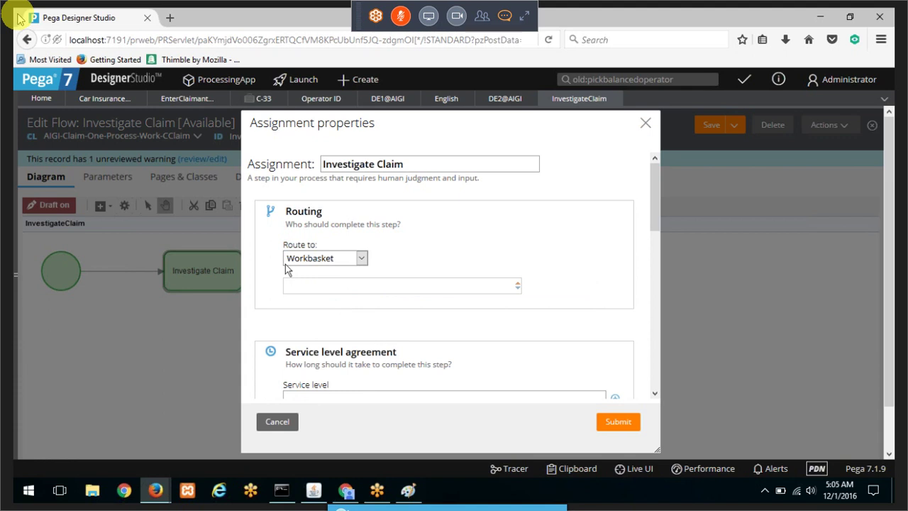
- Choose ClaimInvestigationWB as the workbasket, submit, and save the flow
click(314, 285)
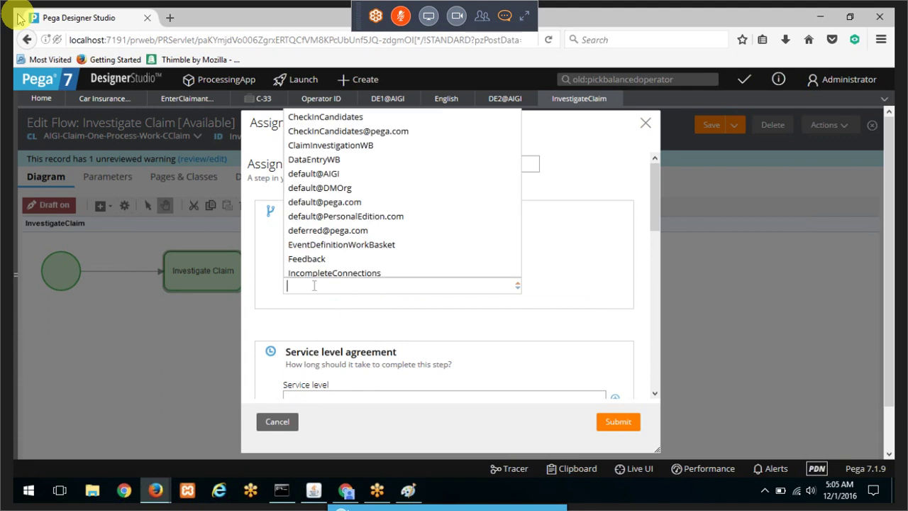
key(Down)
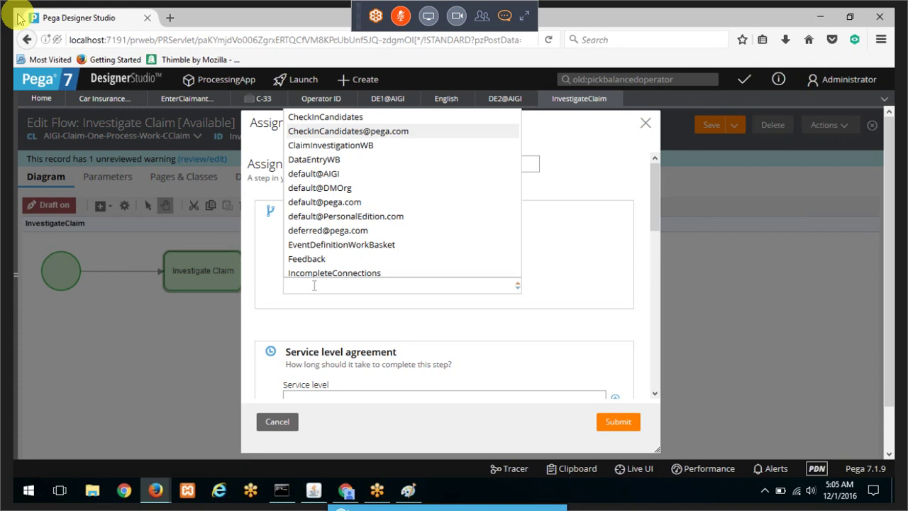
text(in)
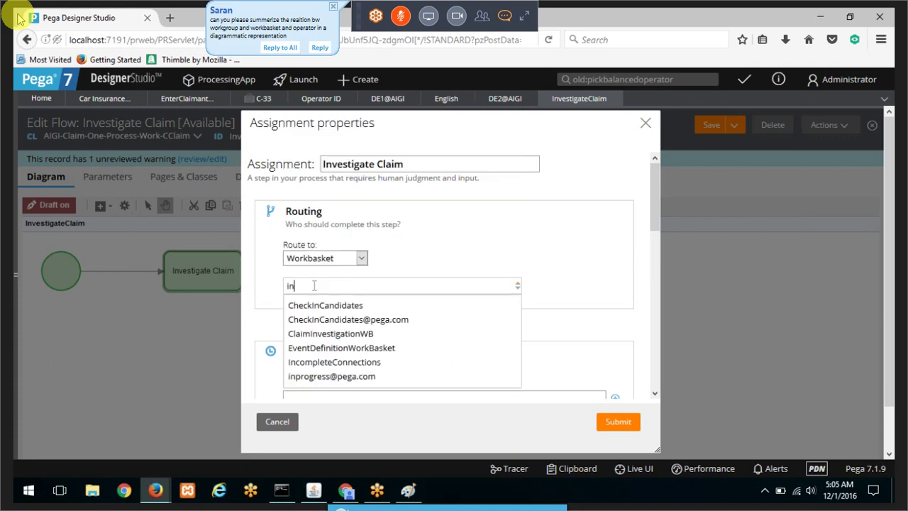
key(Down)
key(Down)
key(Down)
key(Down)
key(Down)
key(BackSpace)
key(BackSpace)
text(Inves)
key(Down)
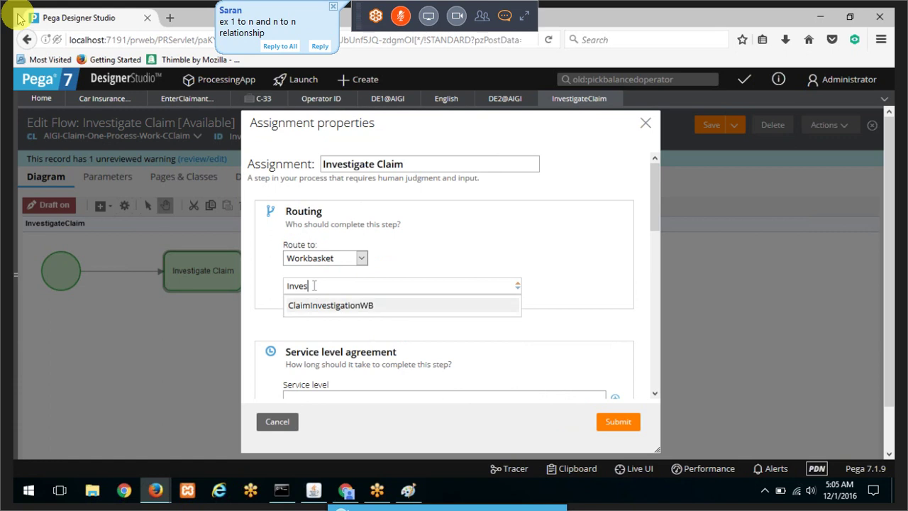
click(394, 304)
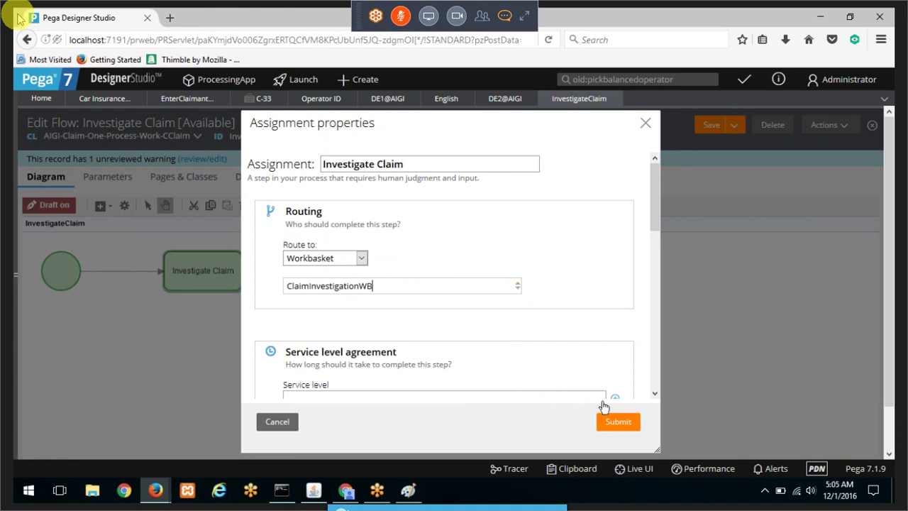
click(619, 422)
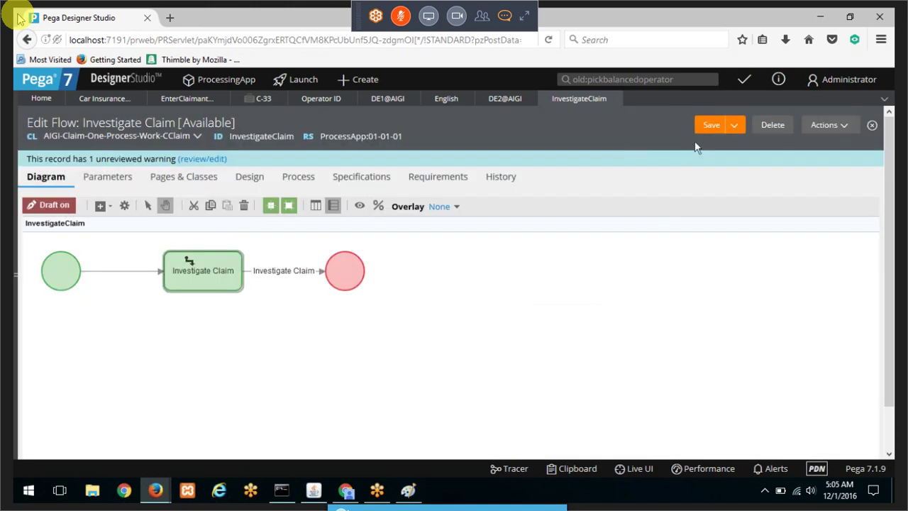
click(706, 132)
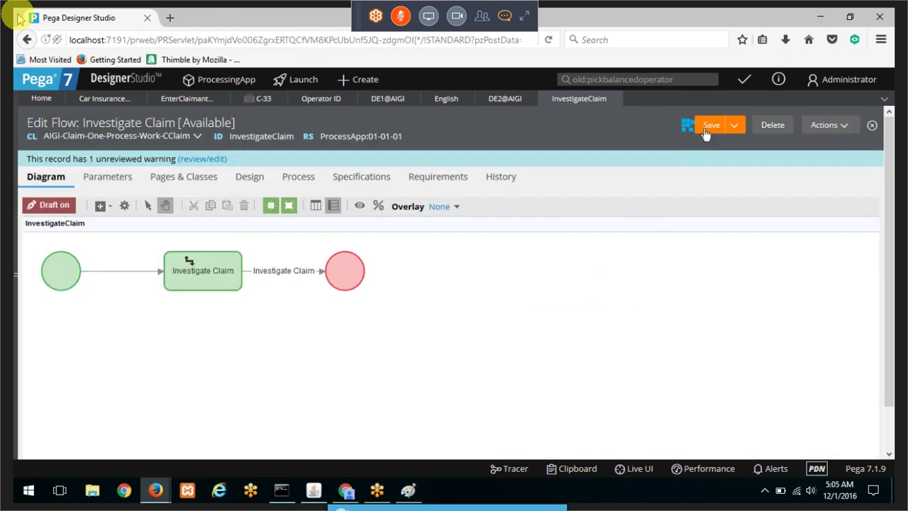
- Recheck the assignment's routing, save the flow again, and open case C-33
double_click(229, 258)
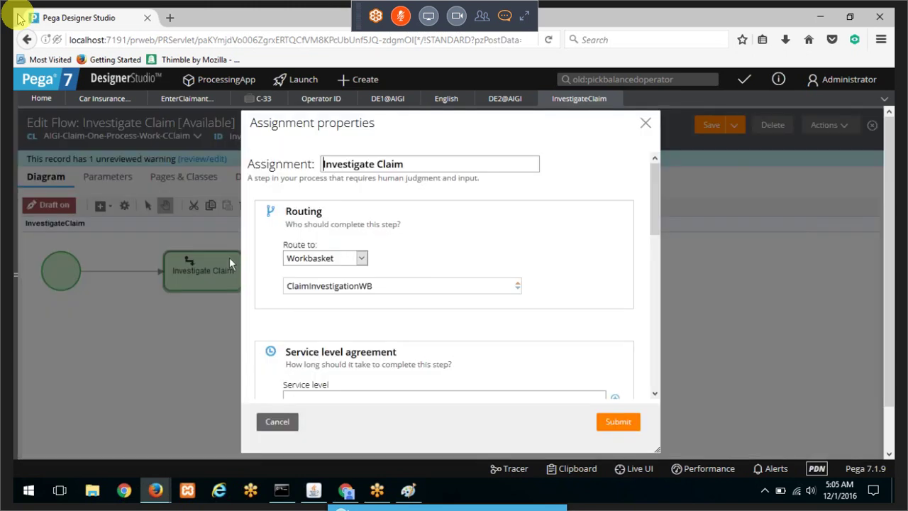
click(633, 423)
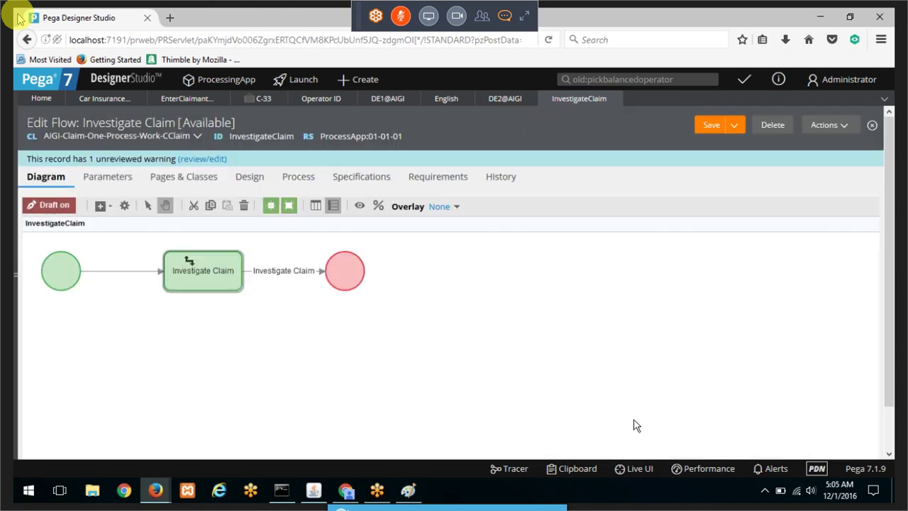
click(712, 126)
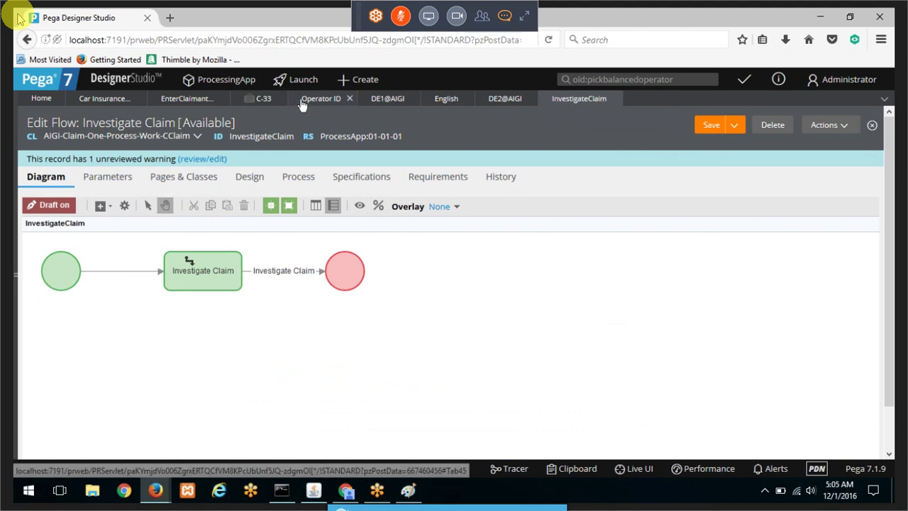
click(226, 100)
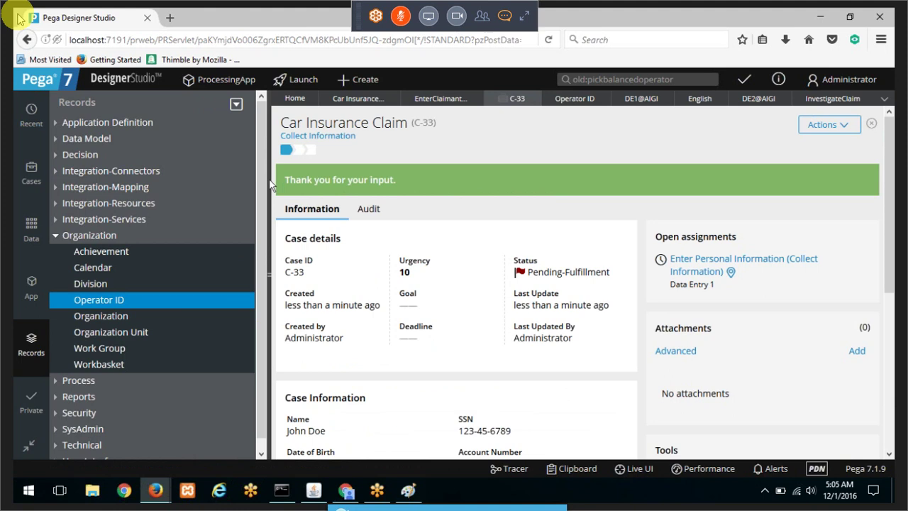
- Advance C-33 through the data entry steps and submit Review Information to ClaimInvestigationWB
click(356, 493)
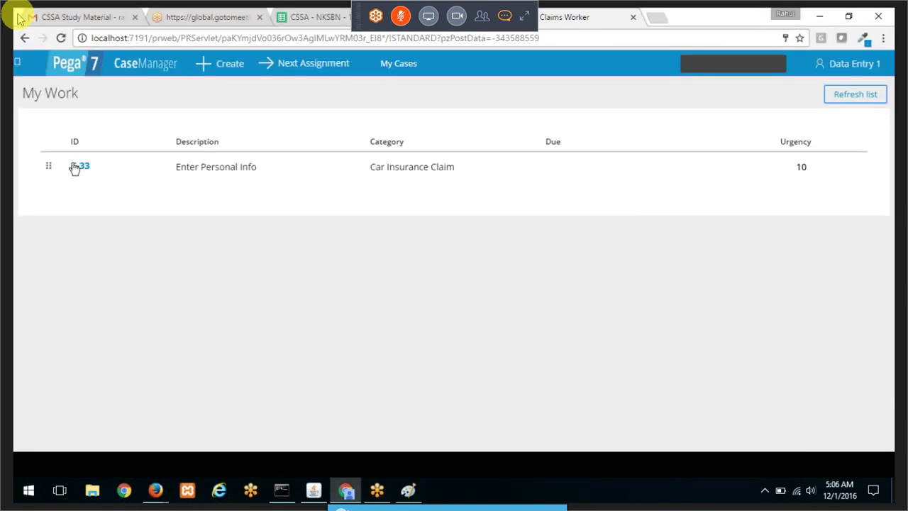
click(76, 168)
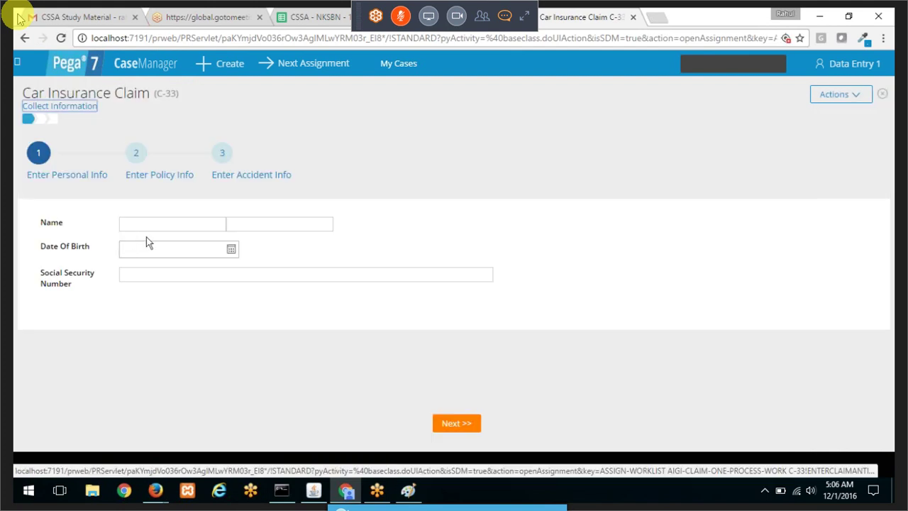
click(468, 422)
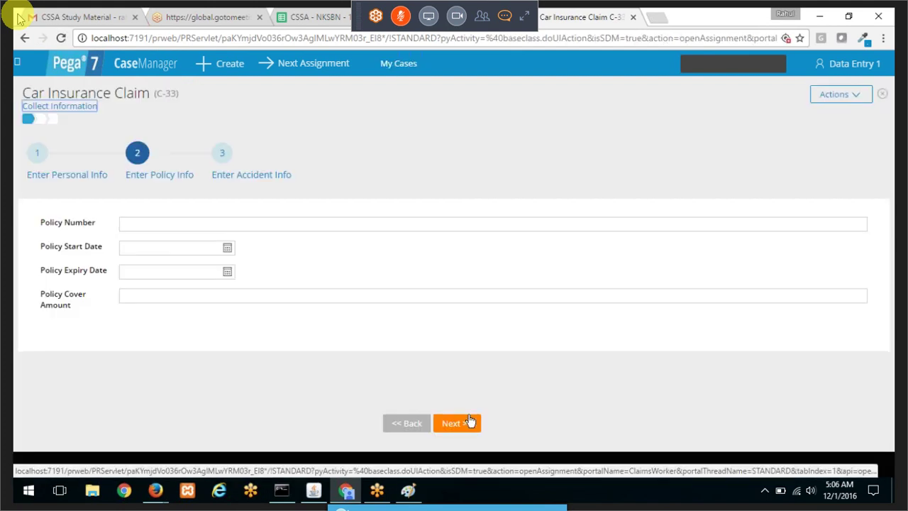
click(469, 421)
click(484, 422)
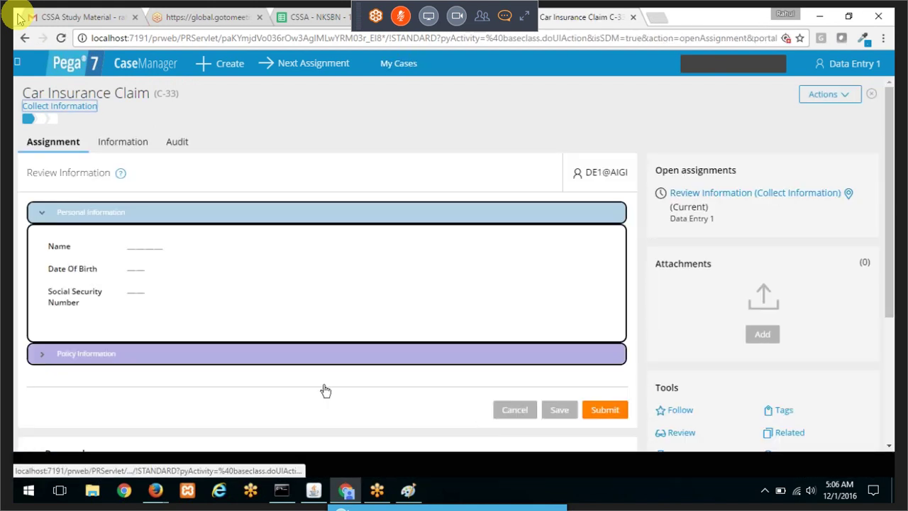
click(599, 409)
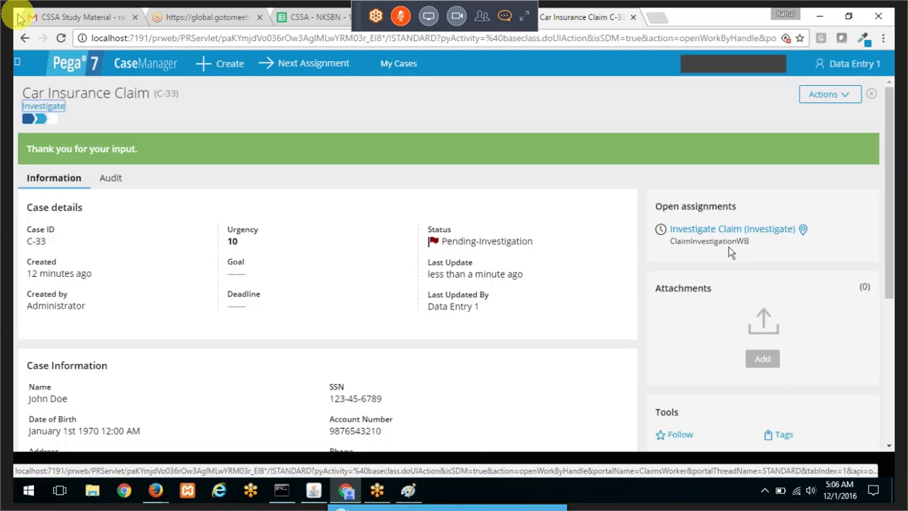
double_click(717, 242)
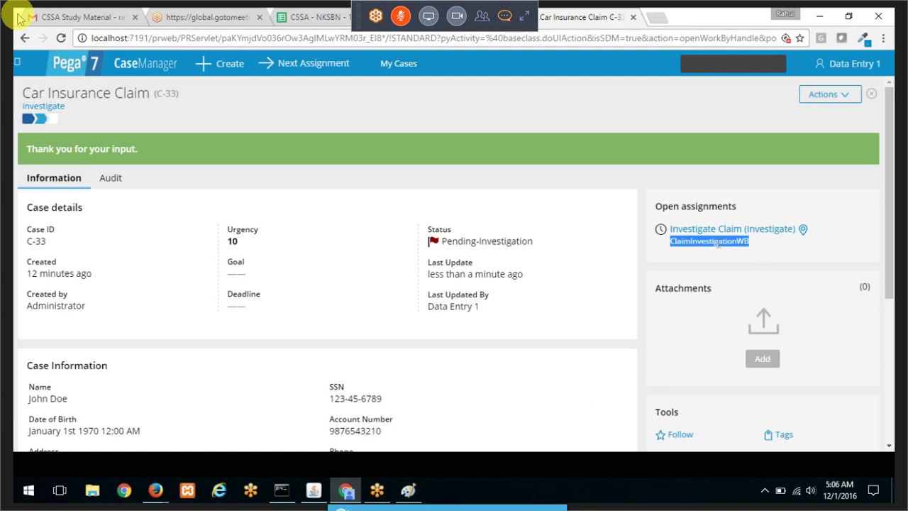
click(871, 95)
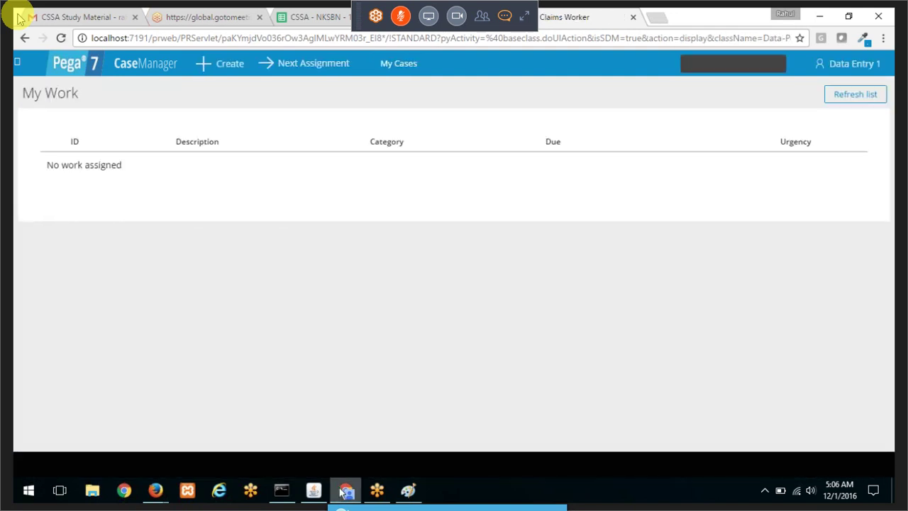
- Log off the current operator and select the old username on the login page
mouse_move(345, 492)
click(861, 66)
click(847, 182)
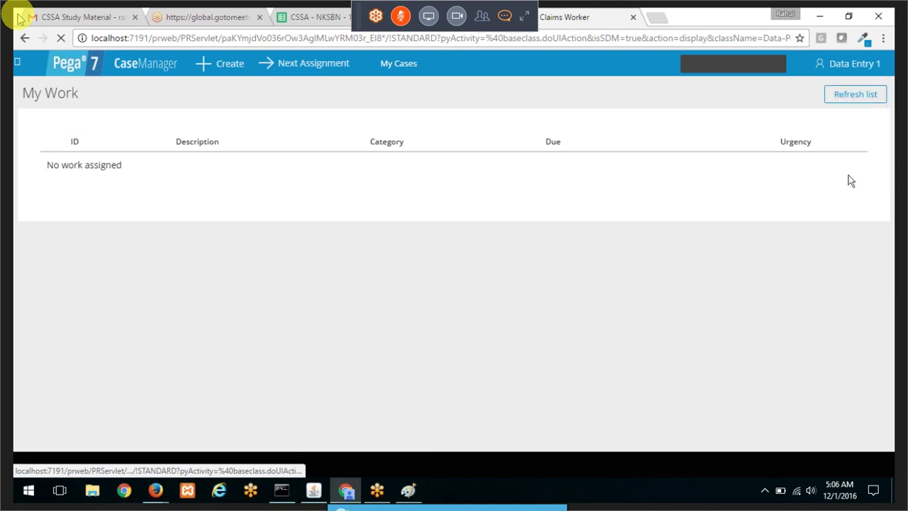
double_click(373, 170)
- Sign in as de2 and let the browser remember the password
text(de2@aigi)
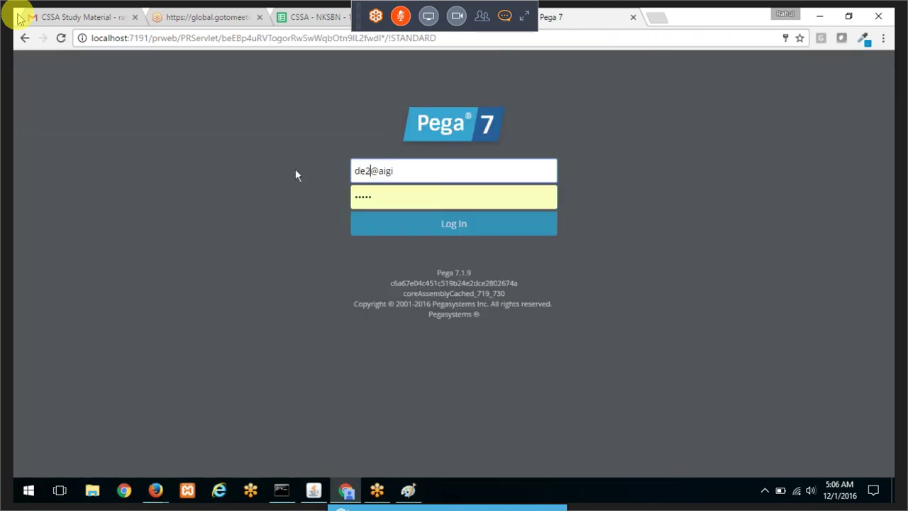
key(Tab)
click(516, 223)
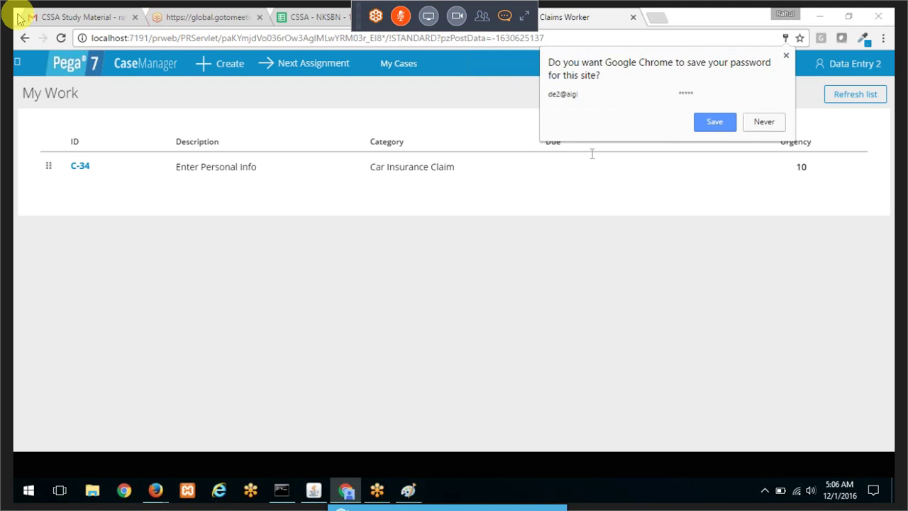
click(713, 122)
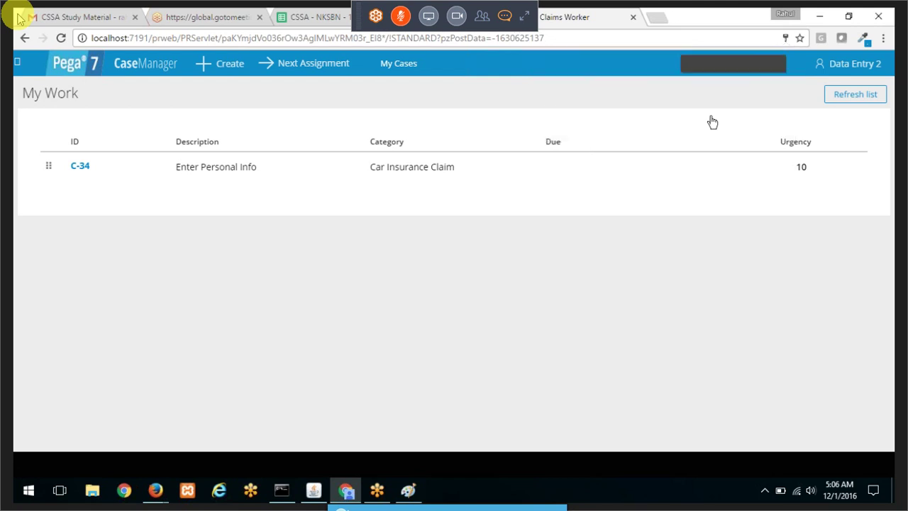
- Advance case C-34 through data entry and submit its review to ClaimInvestigationWB
click(80, 166)
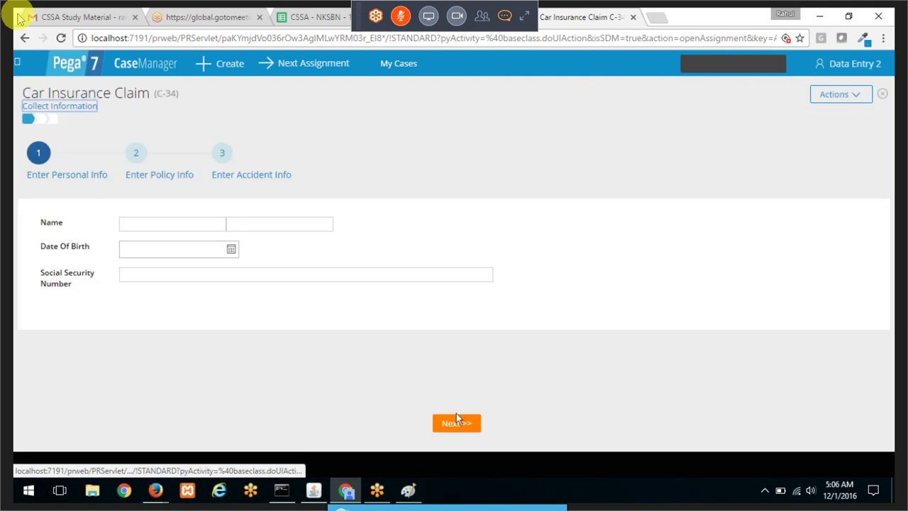
click(462, 423)
click(465, 422)
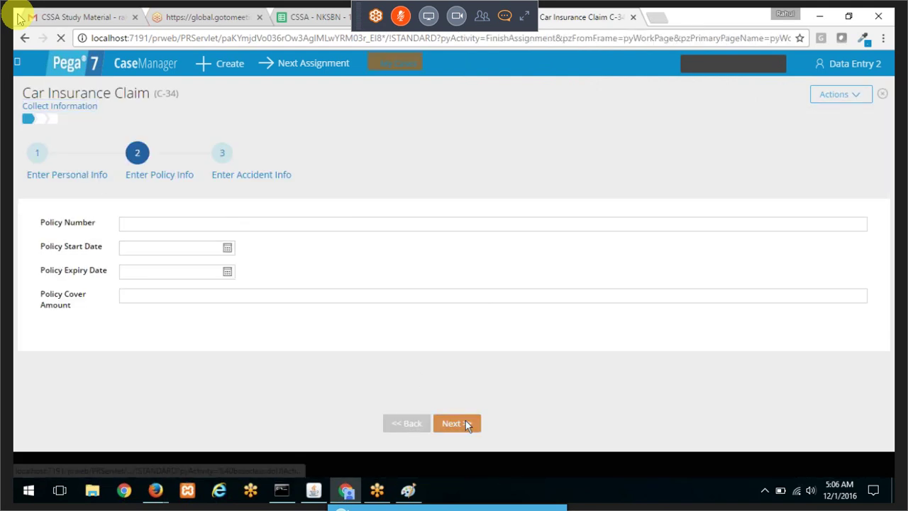
click(508, 424)
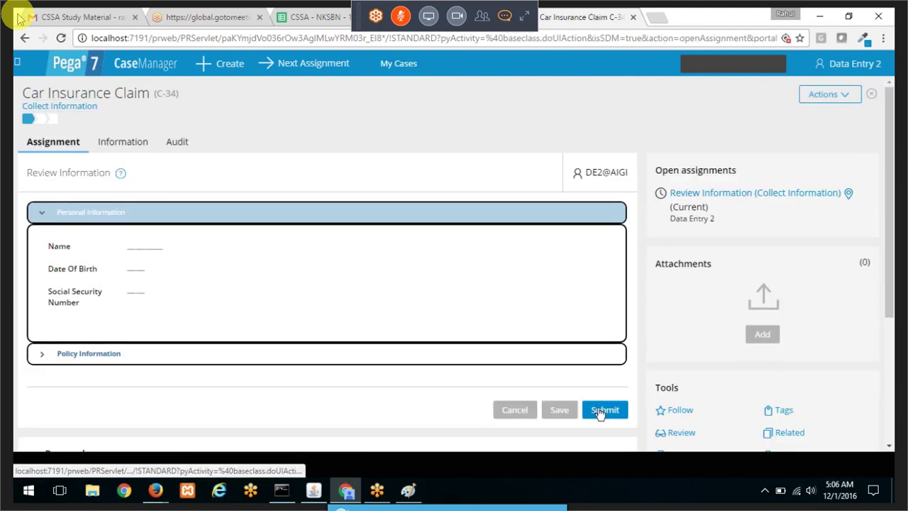
click(599, 411)
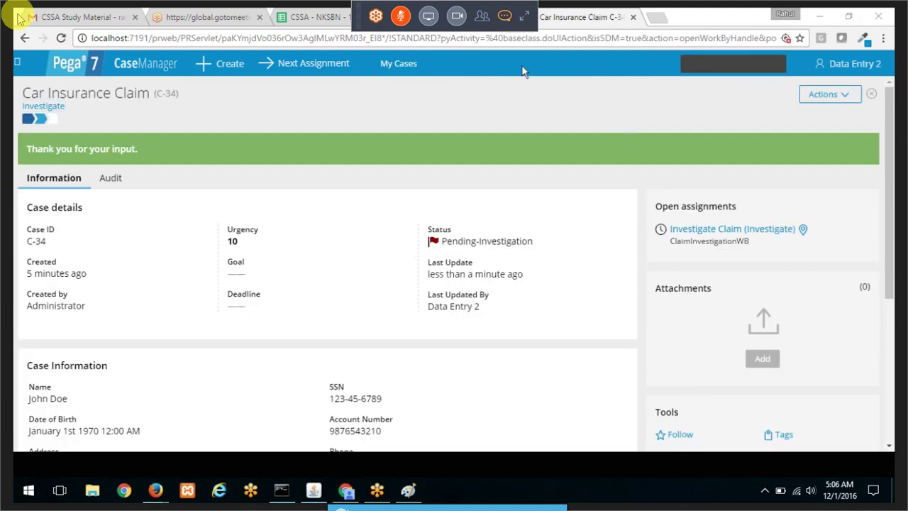
double_click(719, 241)
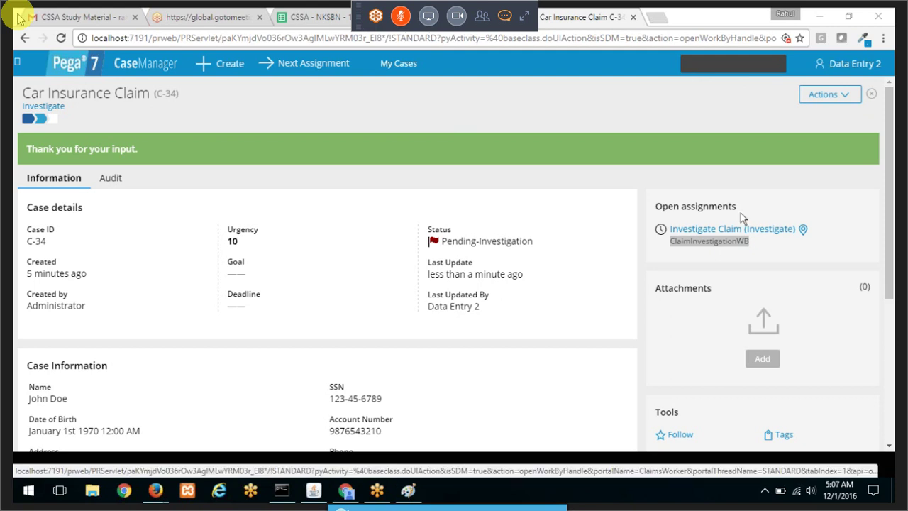
double_click(706, 242)
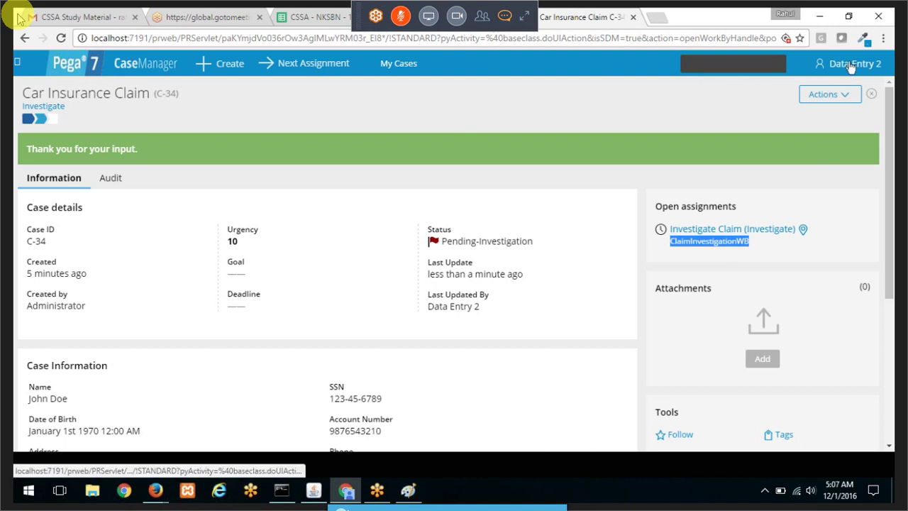
- Log off the Data Entry 2 operator and bring Designer Studio to the front
click(850, 63)
click(831, 183)
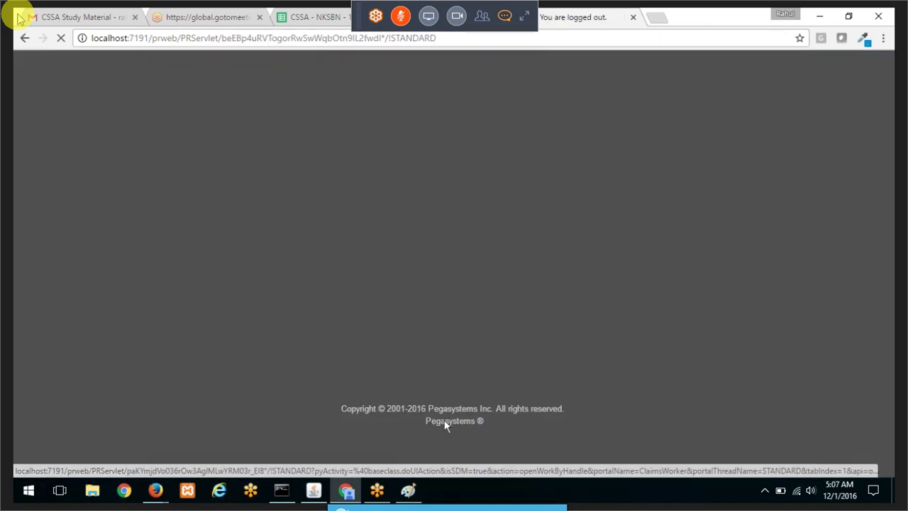
mouse_move(155, 490)
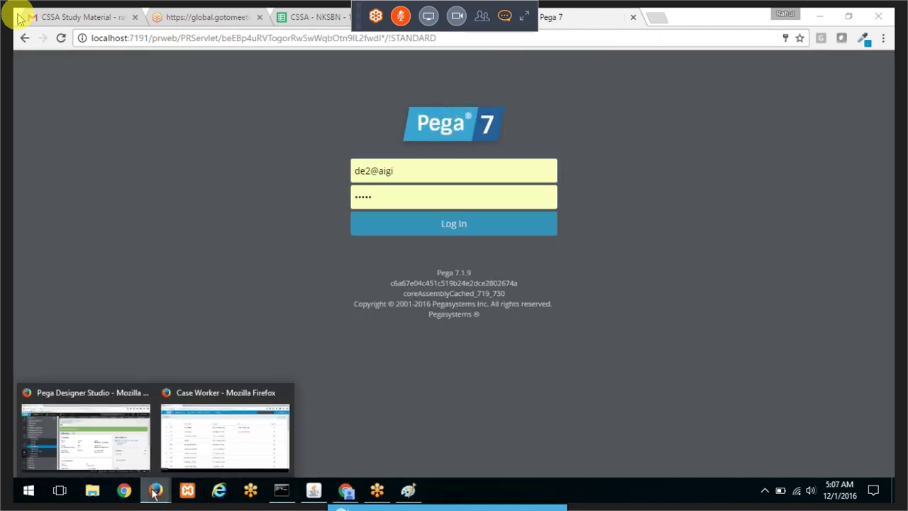
click(97, 457)
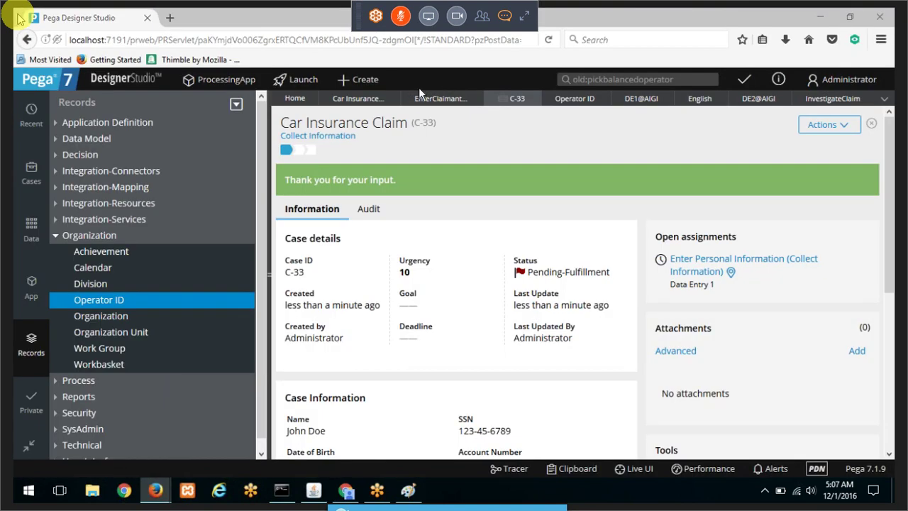
- Change the Administrator operator's work group from default@AIGI to ClaimInvestAIGI
click(844, 79)
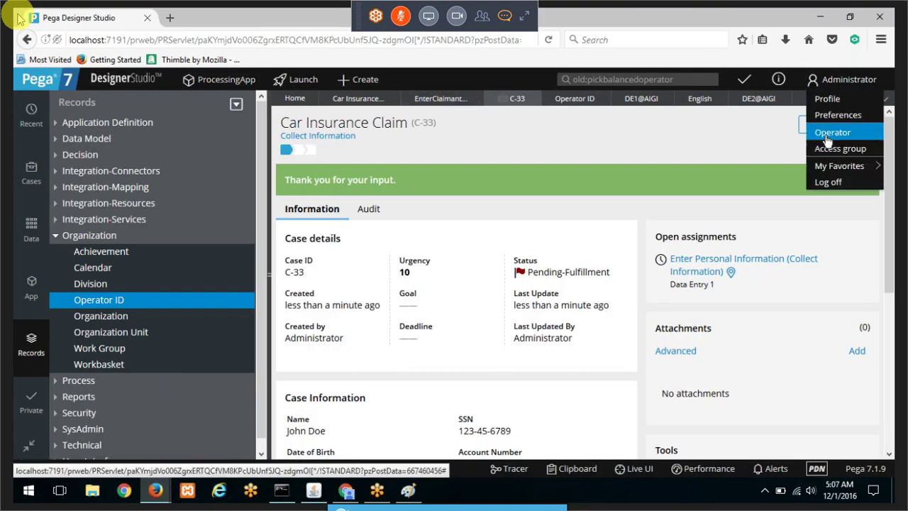
click(829, 135)
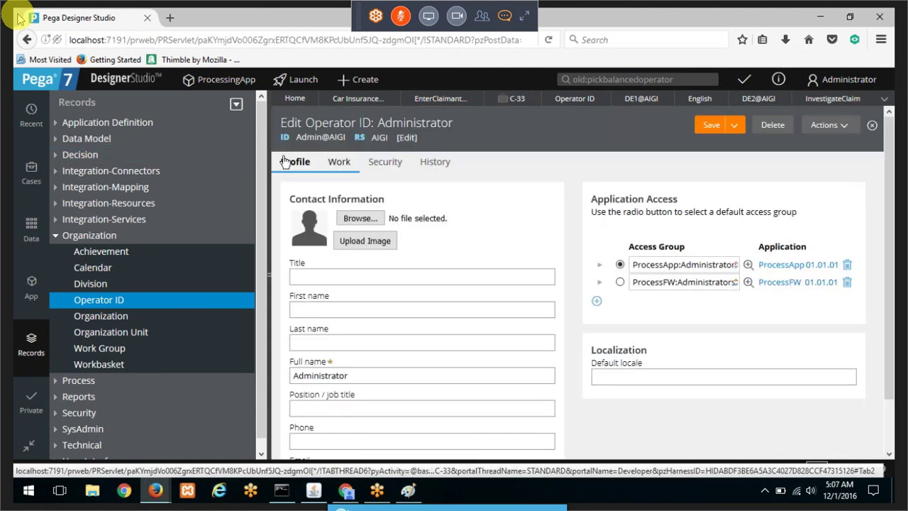
click(338, 162)
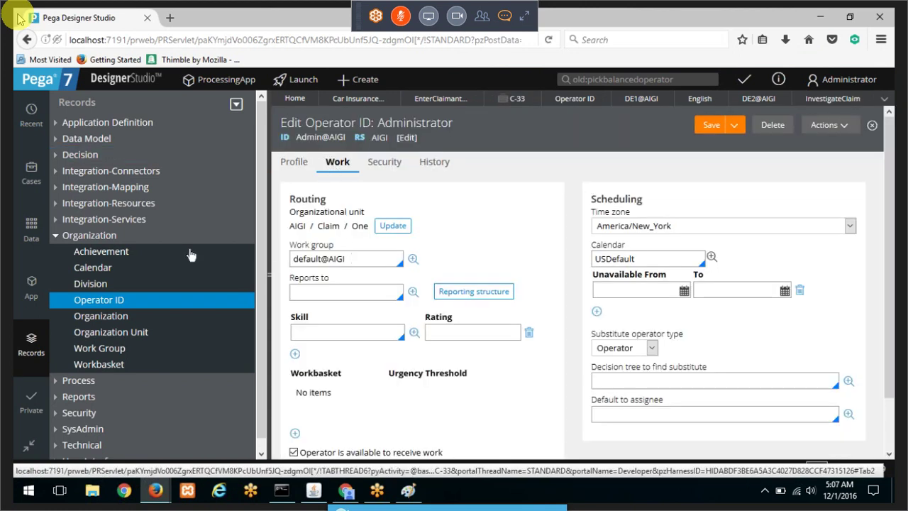
key(ctrl+a)
key(BackSpace)
text(claim)
key(Down)
key(Return)
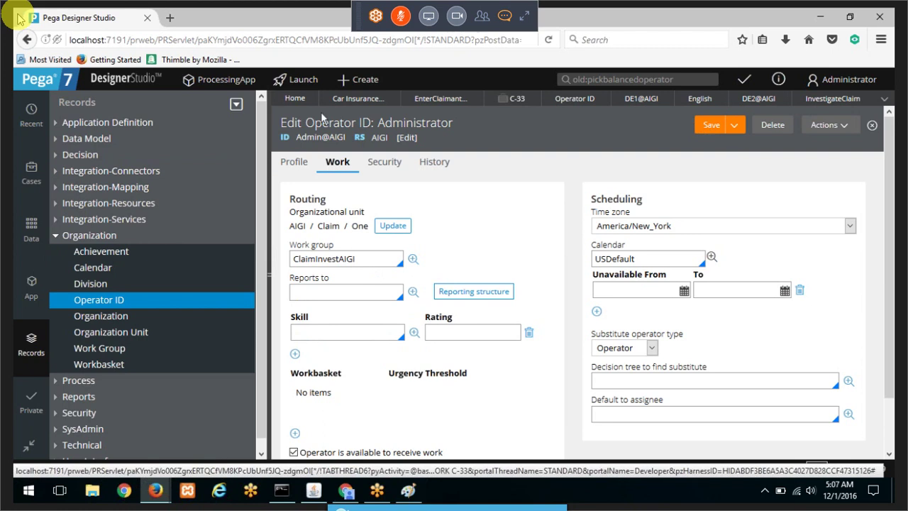
- Launch and close the Manager portal, then open the ClaimInvestAIGI work group record
click(297, 79)
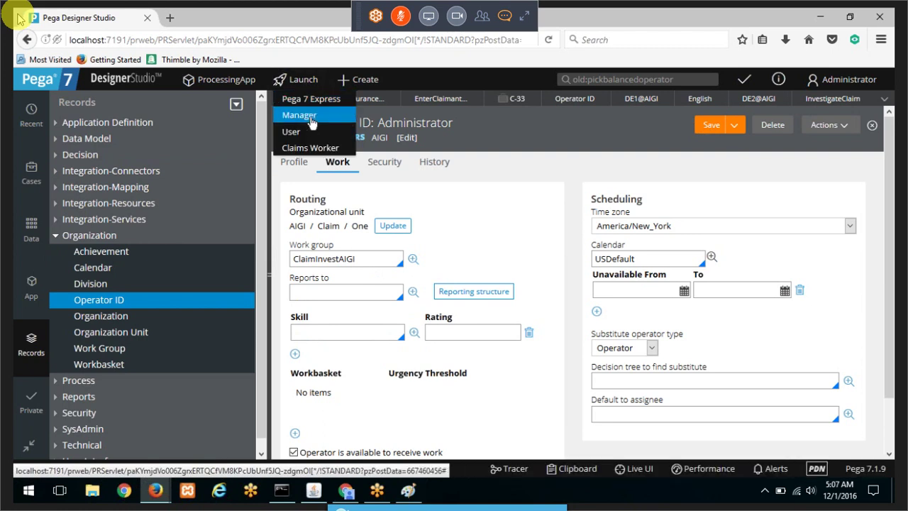
click(310, 117)
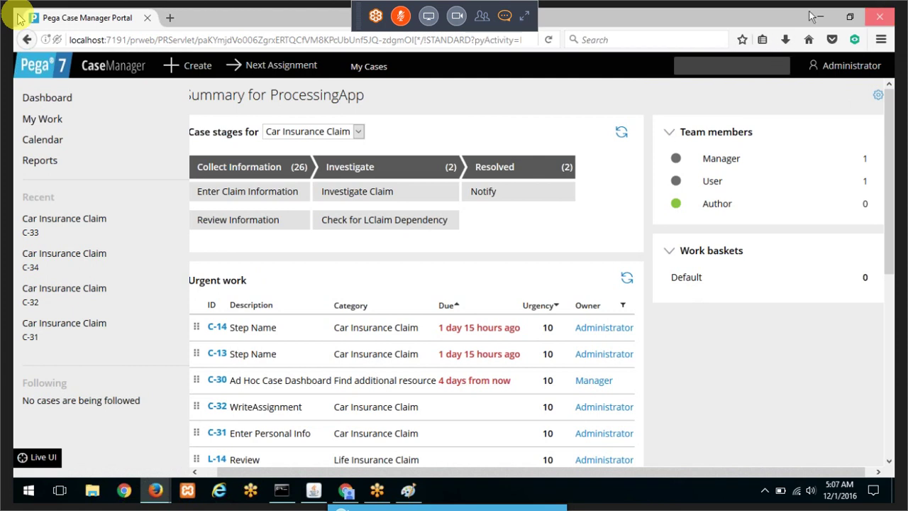
click(880, 16)
scroll(404, 277, up, 1)
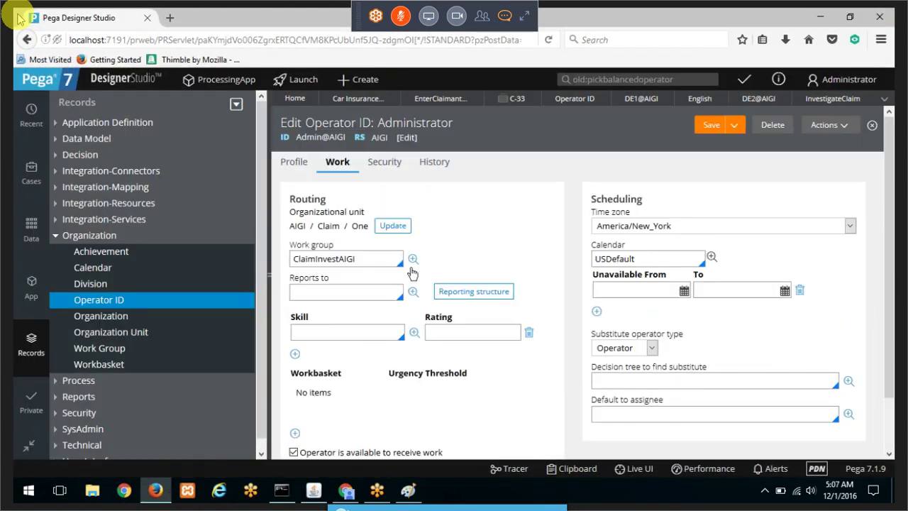
click(416, 261)
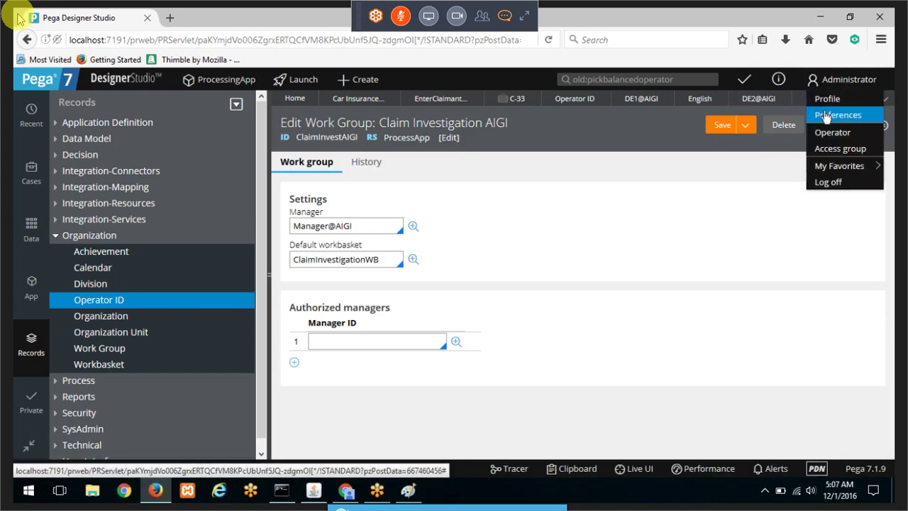
- Log the Administrator out and sign back in as admin
click(818, 180)
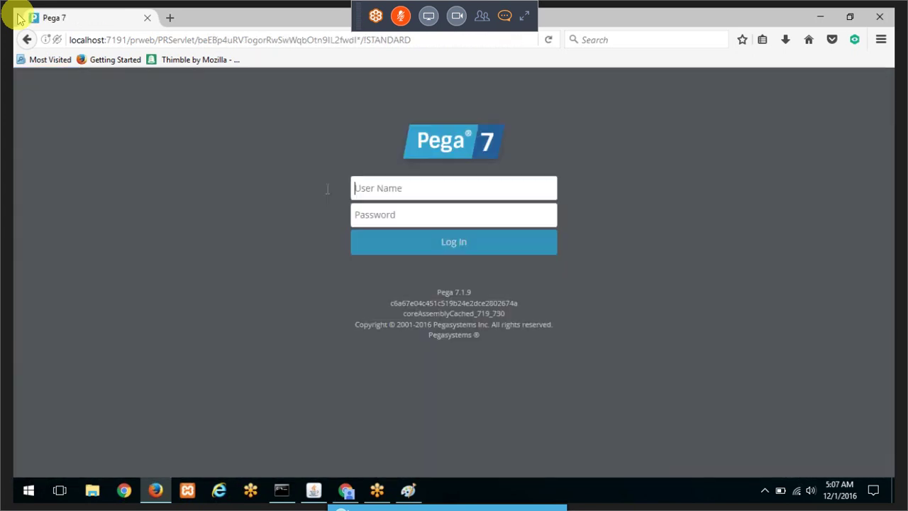
click(395, 193)
text(admin)
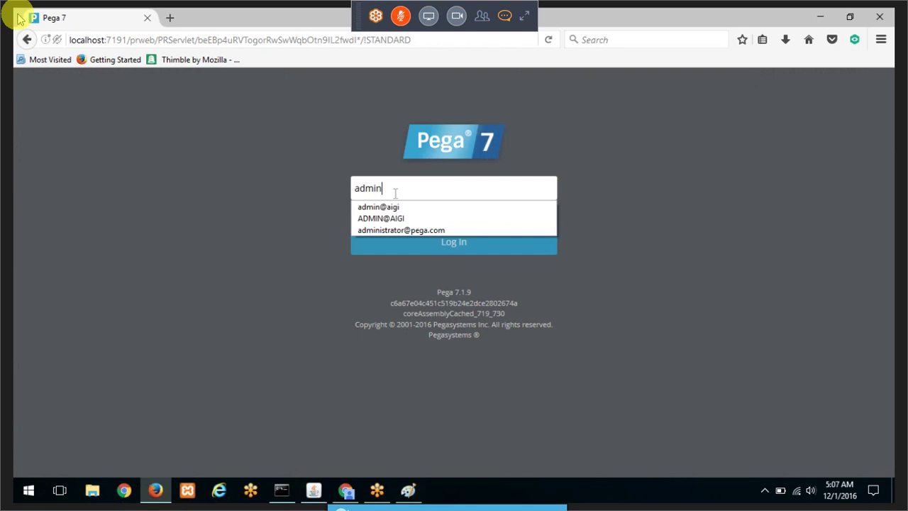
key(Down)
key(Return)
key(Return)
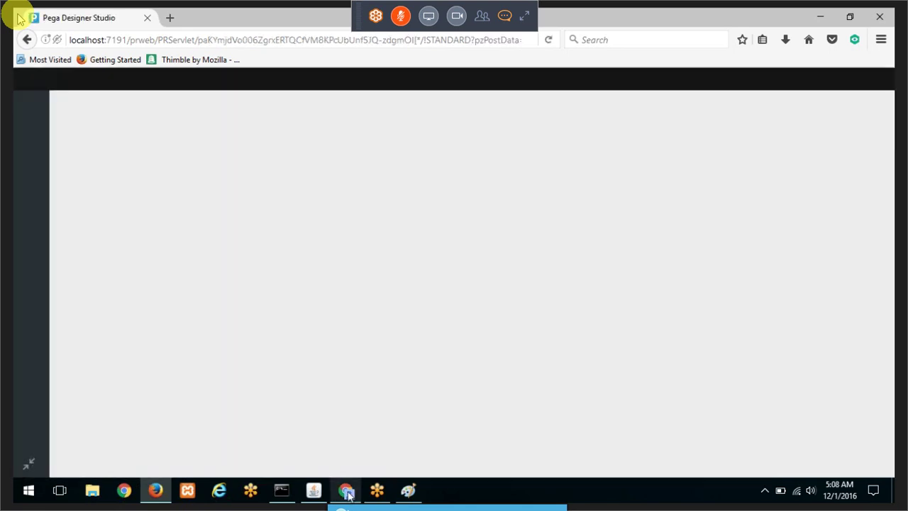
mouse_move(347, 494)
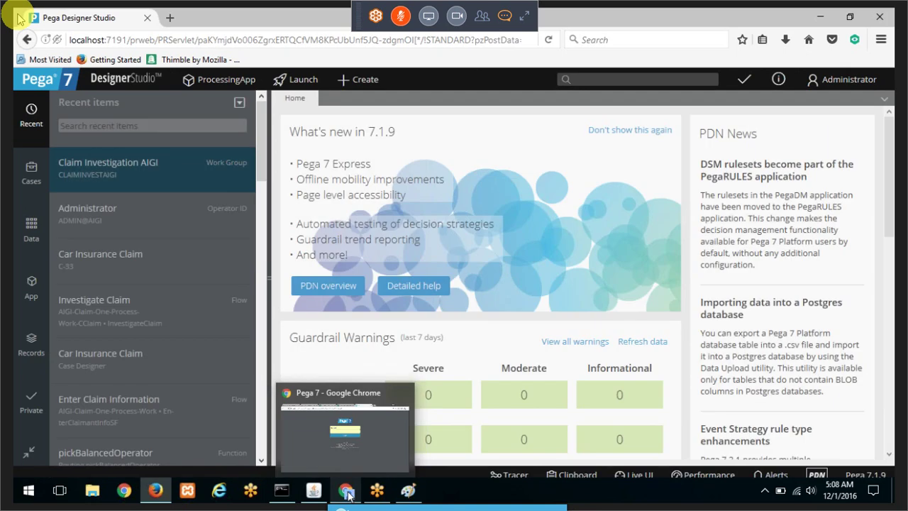
- Search Organization > Operator ID records for the manager and open Manager@AIGI
click(36, 343)
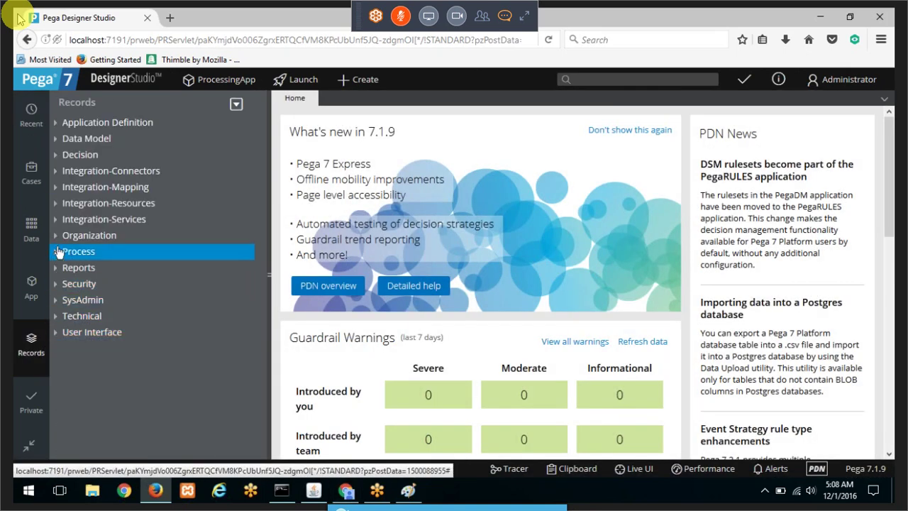
click(56, 236)
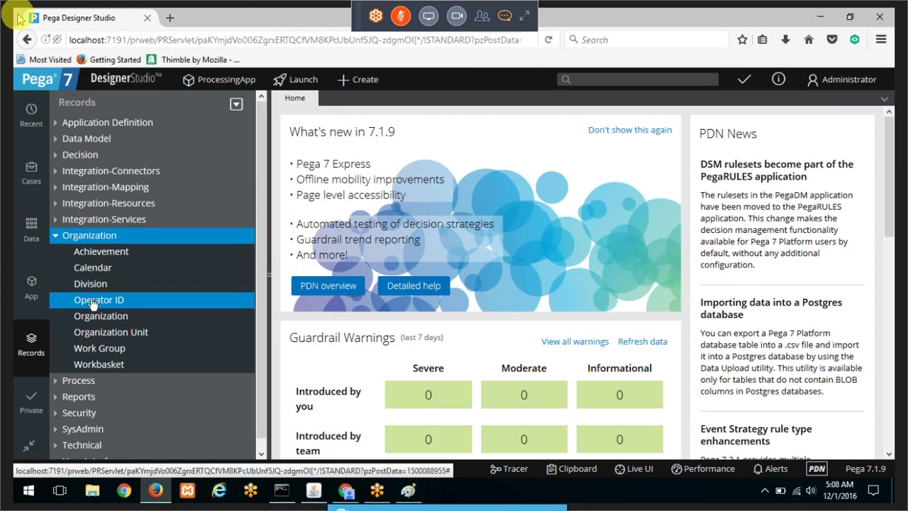
click(92, 300)
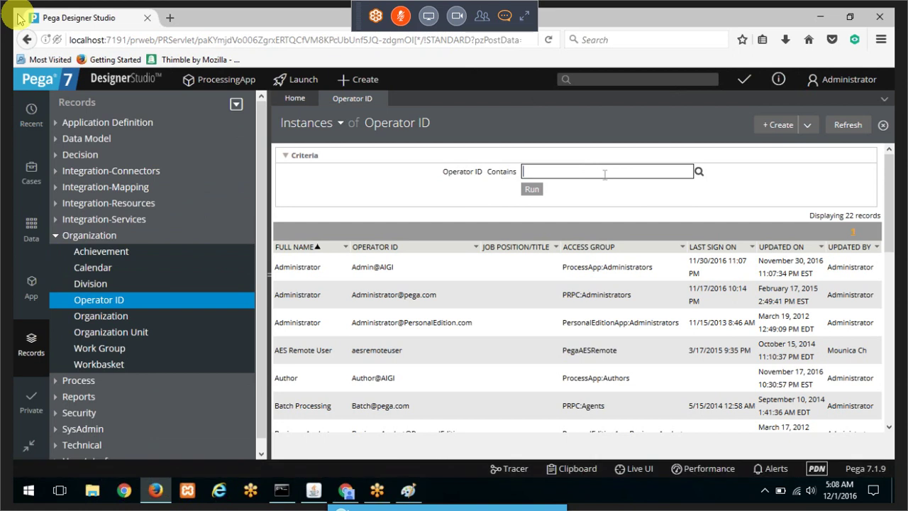
text(manaer@aigi)
key(Return)
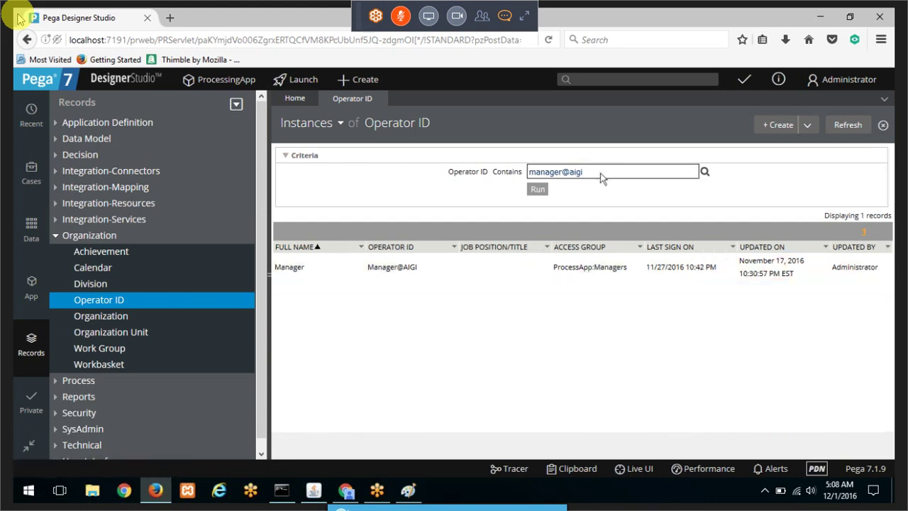
click(411, 280)
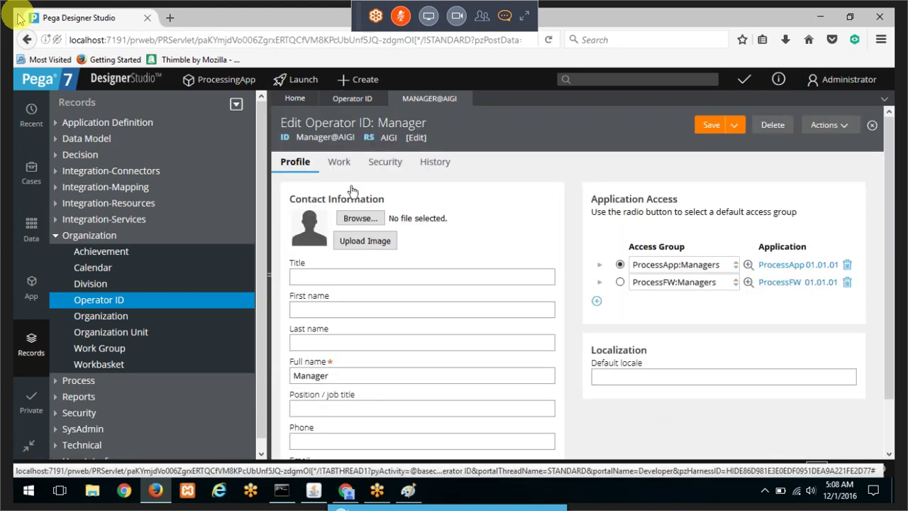
- Change the Manager's work group from default@AIGI to ClaimInvestAIGI
click(338, 162)
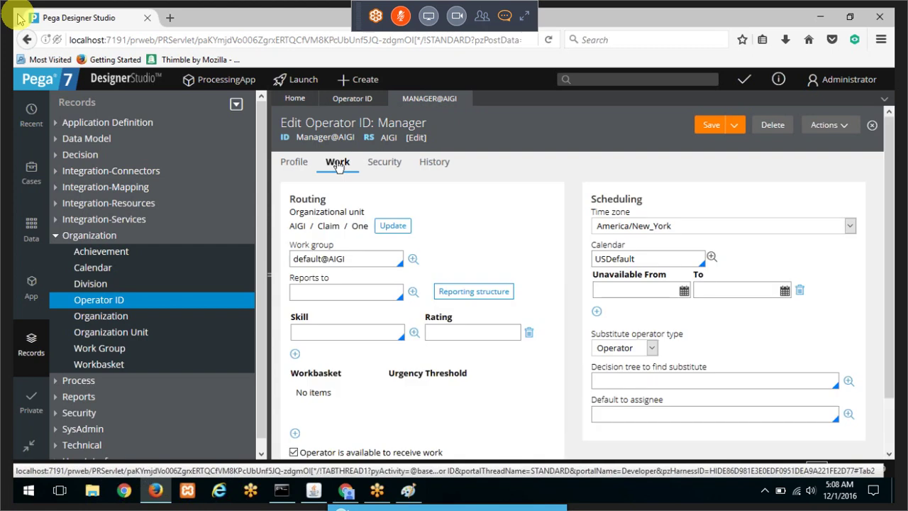
click(313, 250)
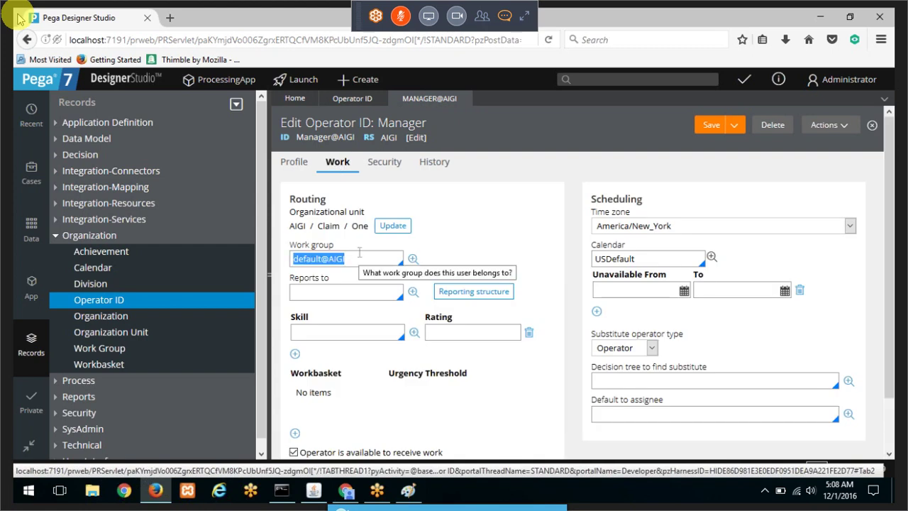
key(BackSpace)
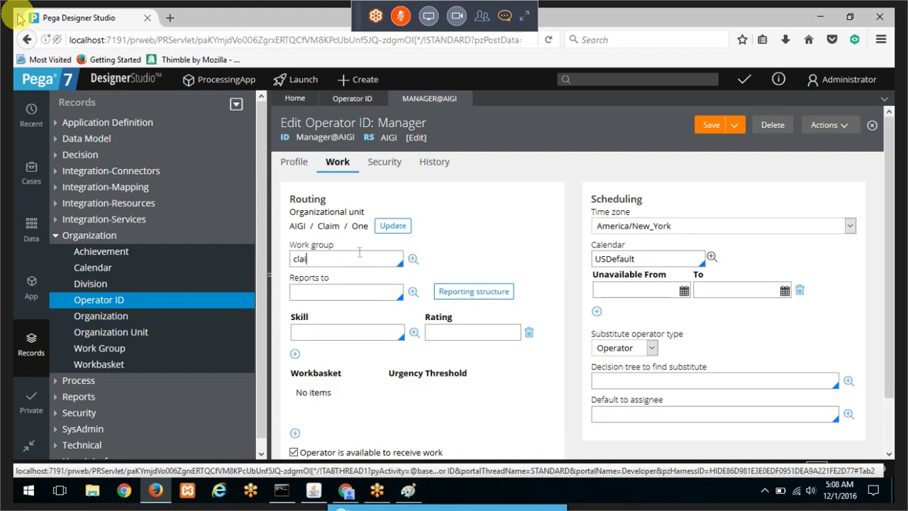
text(clai)
key(Down)
key(Return)
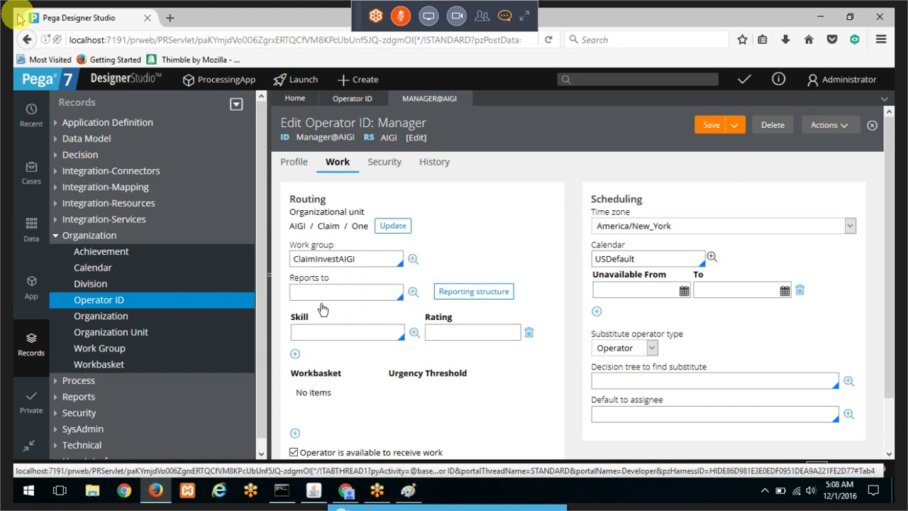
- Log in to the browser's Case Manager portal as manager
key(alt+Tab)
key(Down)
text(manager)
key(Down)
key(Return)
key(Return)
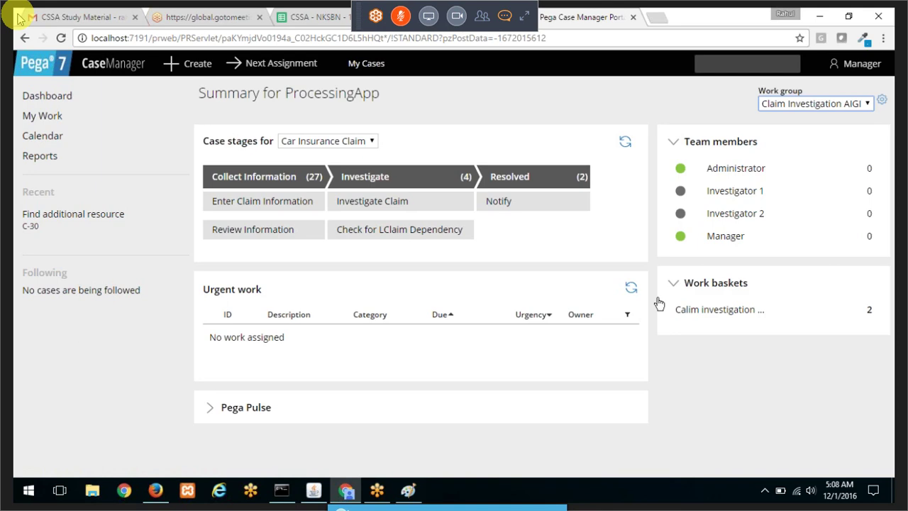
- Open the Calim investigation workbasket and review unowned cases C-33 and C-34
click(763, 314)
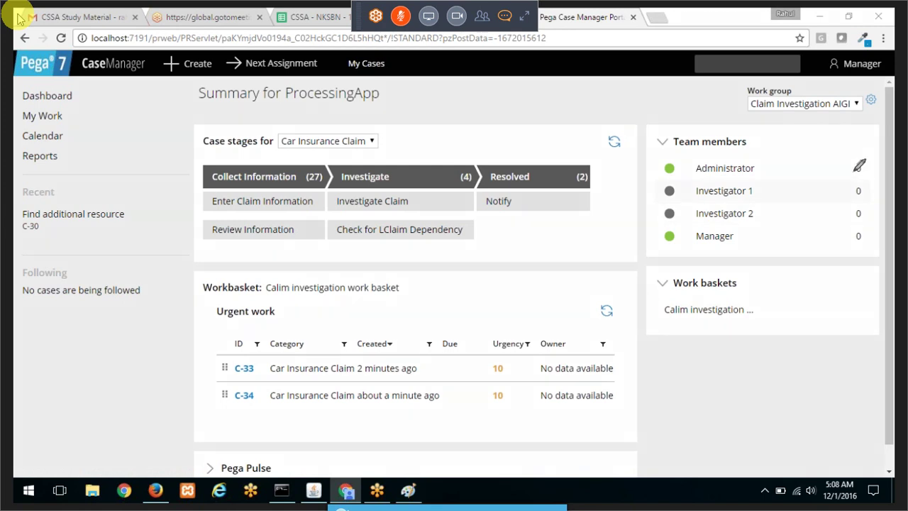
mouse_move(248, 356)
mouse_down()
mouse_move(218, 363)
mouse_move(257, 377)
mouse_move(248, 355)
mouse_move(209, 397)
mouse_move(264, 383)
mouse_move(241, 374)
mouse_up()
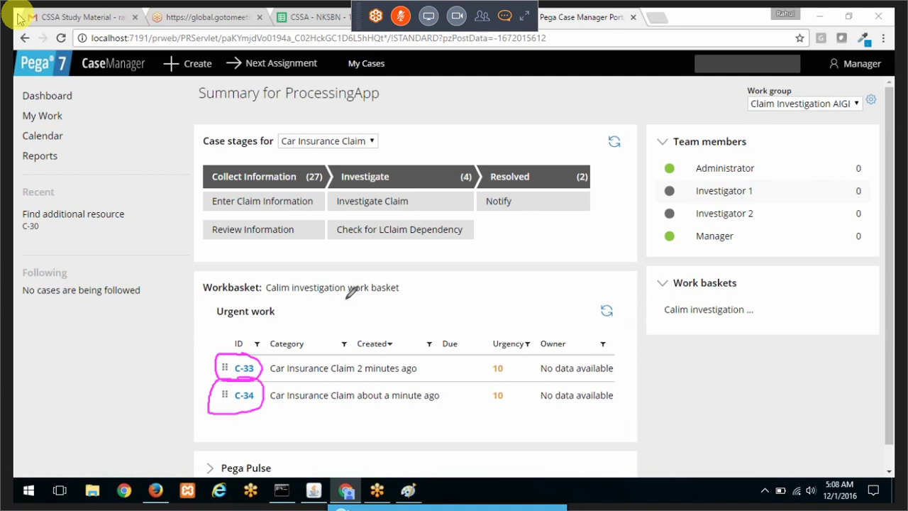
drag(207, 298, 375, 292)
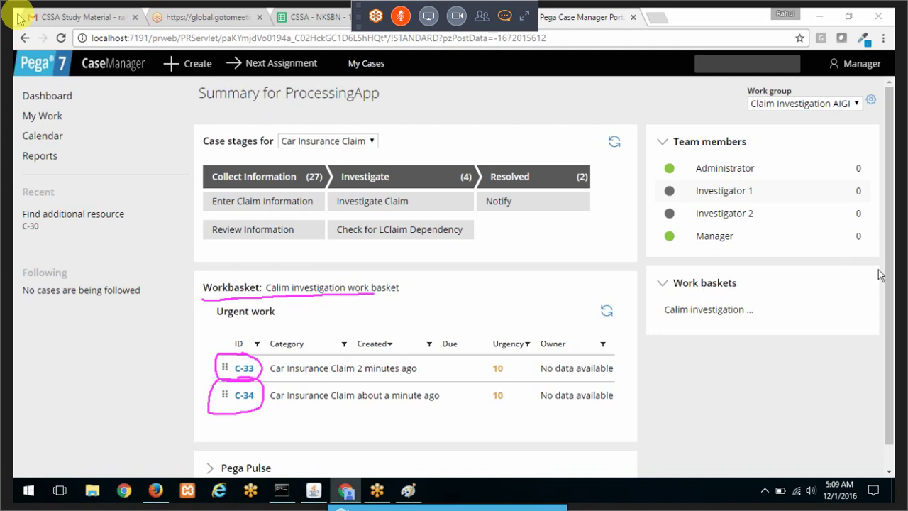
key(e)
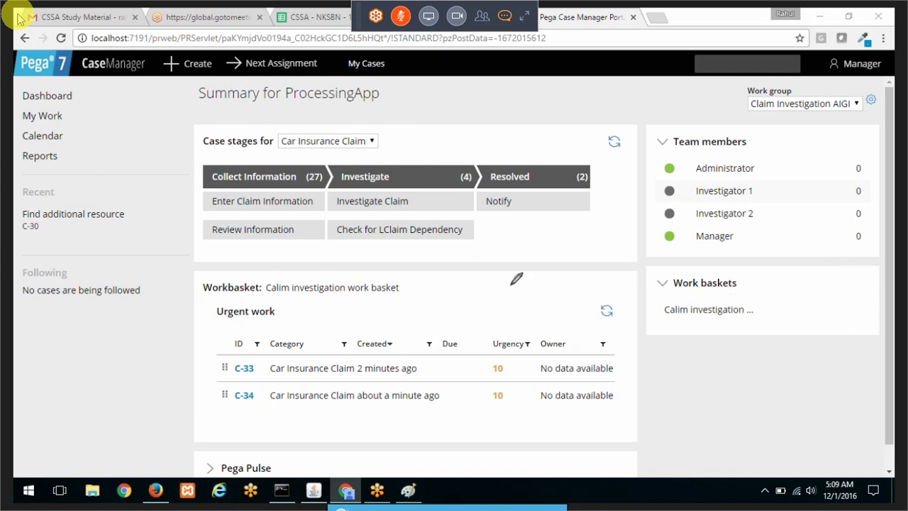
mouse_move(415, 355)
mouse_down()
mouse_move(456, 297)
mouse_move(574, 221)
mouse_move(667, 190)
mouse_move(642, 186)
mouse_move(667, 190)
mouse_move(665, 217)
mouse_move(476, 329)
mouse_move(440, 388)
mouse_up()
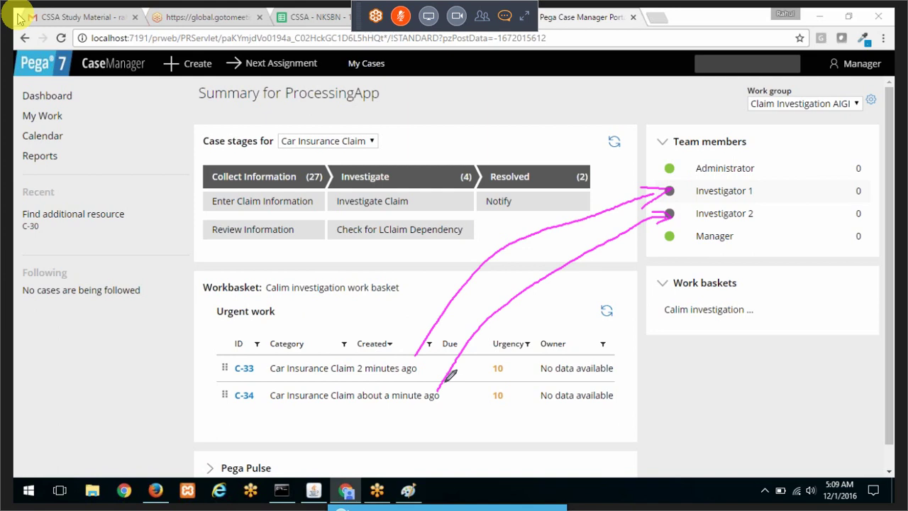
mouse_move(508, 318)
mouse_down()
mouse_move(507, 336)
mouse_move(523, 315)
mouse_move(510, 325)
mouse_move(538, 318)
mouse_move(547, 331)
mouse_up()
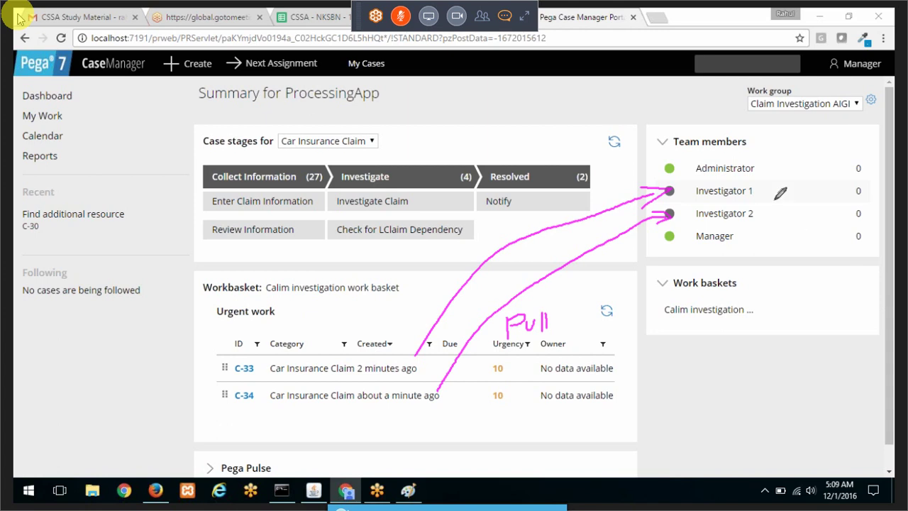
mouse_move(698, 203)
mouse_down()
mouse_move(763, 193)
mouse_move(700, 180)
mouse_move(705, 204)
mouse_up()
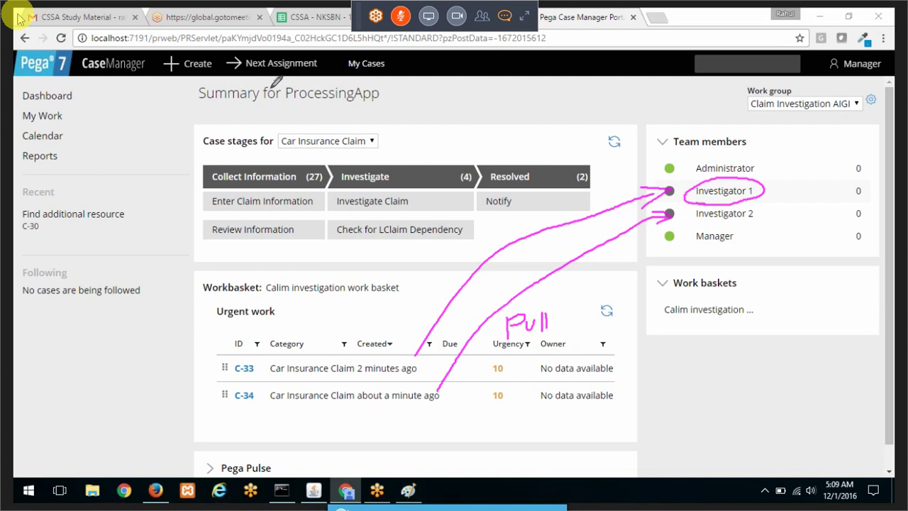
mouse_move(229, 78)
mouse_down()
mouse_move(306, 44)
mouse_move(232, 68)
mouse_move(238, 76)
mouse_up()
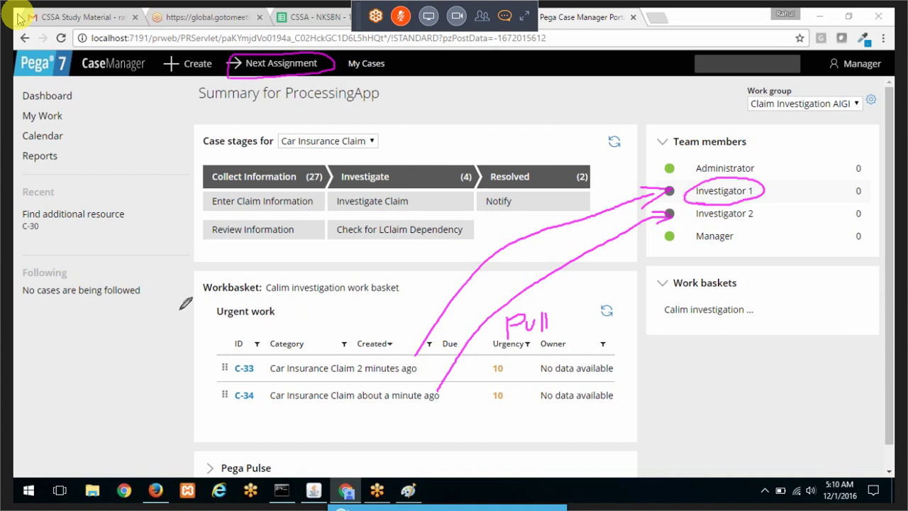
mouse_move(186, 298)
mouse_down()
mouse_move(273, 279)
mouse_move(206, 276)
mouse_move(191, 292)
mouse_up()
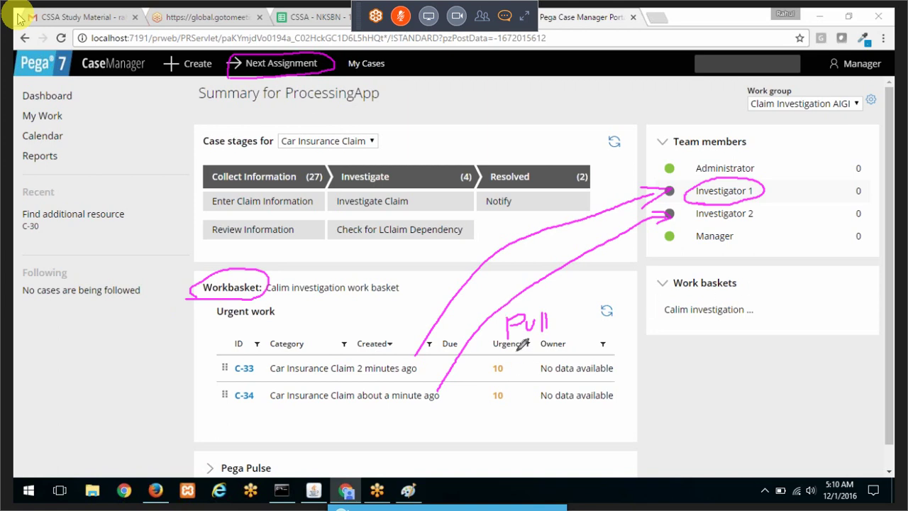
mouse_move(492, 368)
mouse_down()
mouse_move(502, 355)
mouse_move(492, 401)
mouse_move(506, 383)
mouse_up()
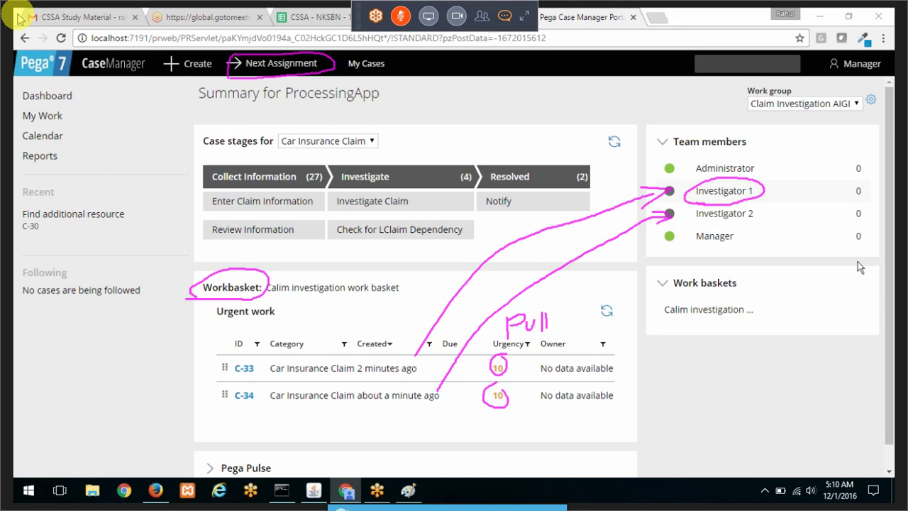
key(Escape)
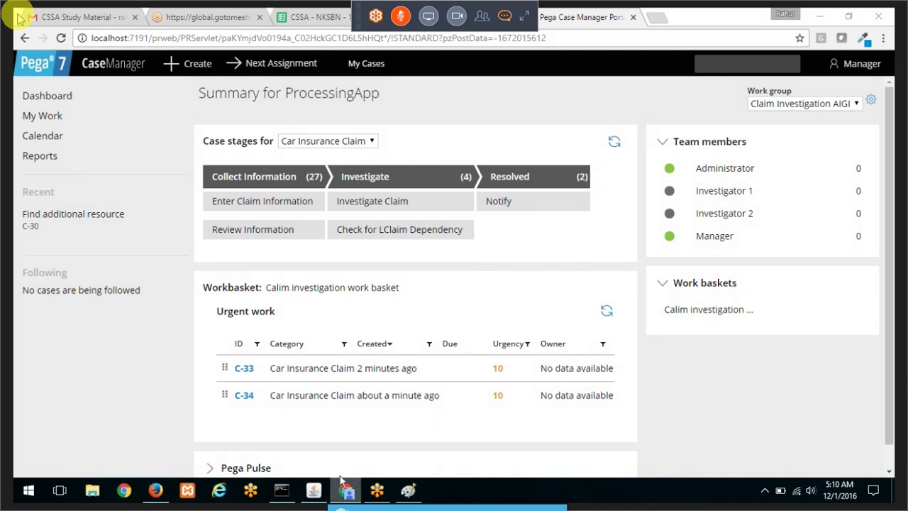
- Log off the manager and sign in as operator iv1, whose work list is empty
click(842, 63)
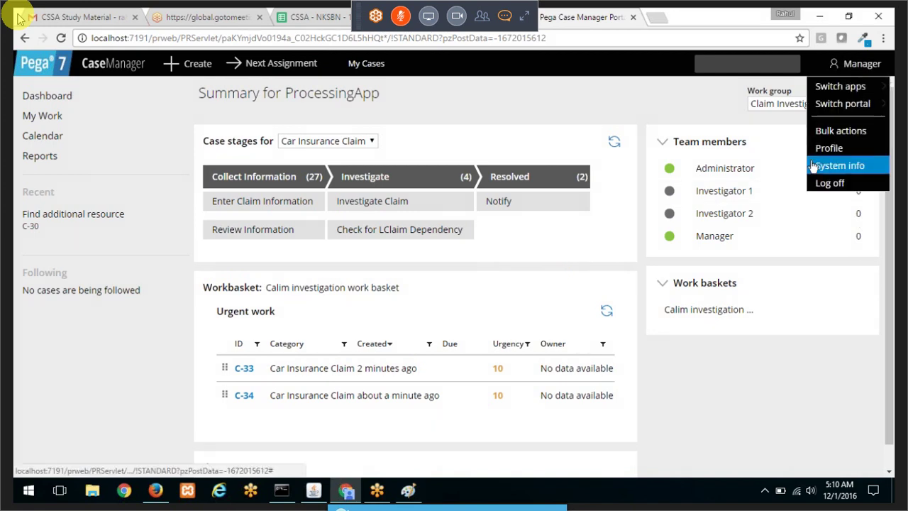
click(823, 183)
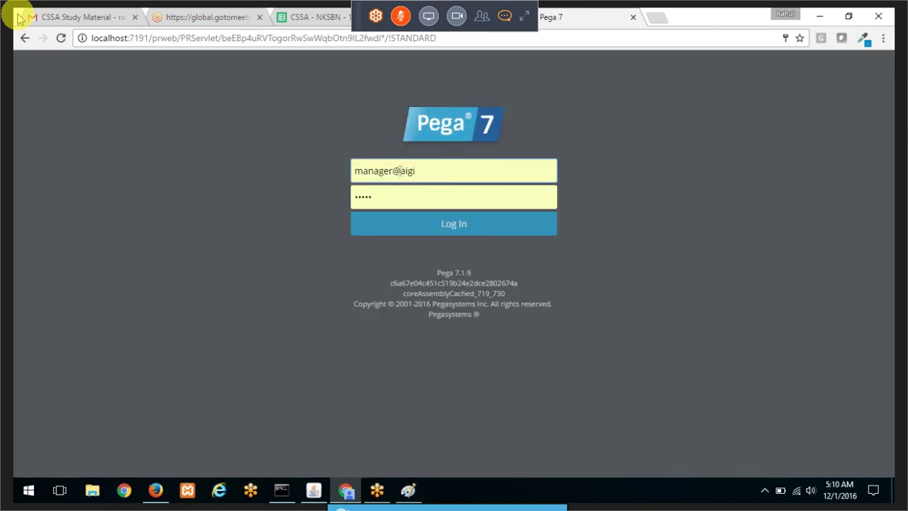
drag(390, 170, 293, 173)
key(BackSpace)
text(iv1)
key(Tab)
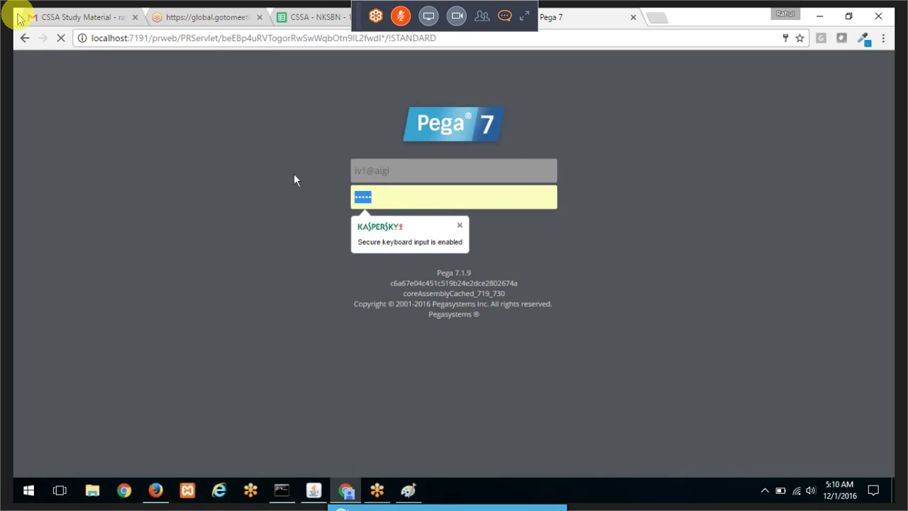
key(Return)
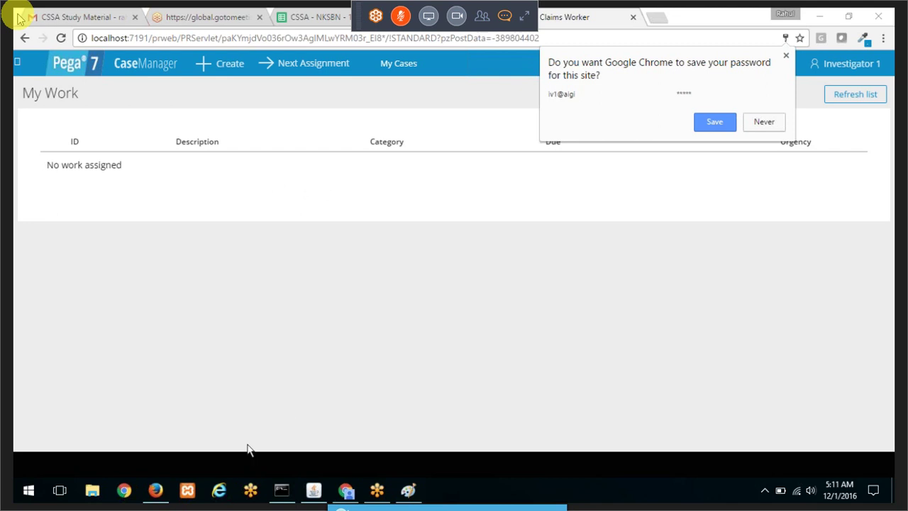
click(146, 498)
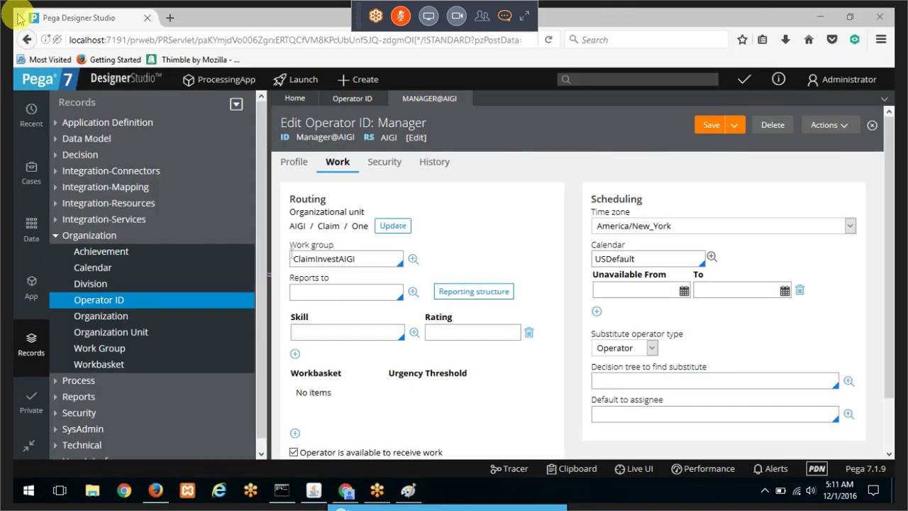
- List all 22 operator IDs with no filter, sorted by Updated On, newest first
double_click(366, 261)
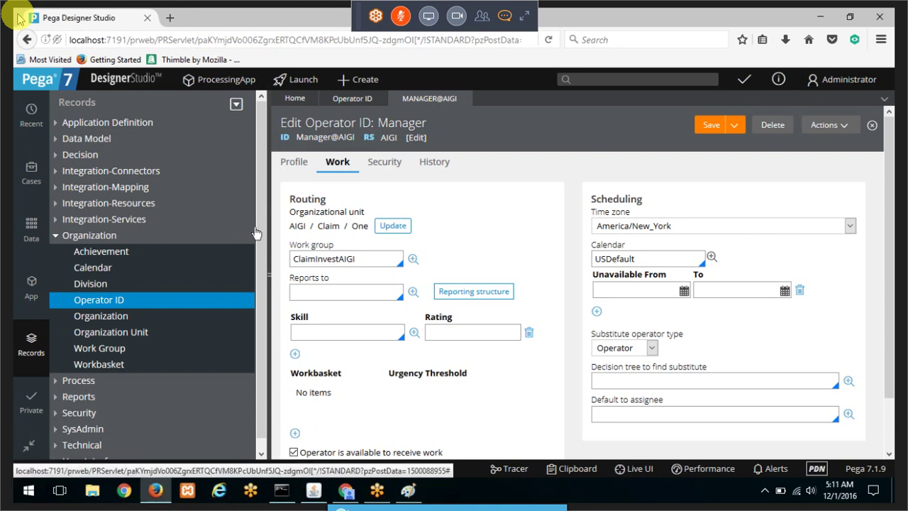
click(79, 302)
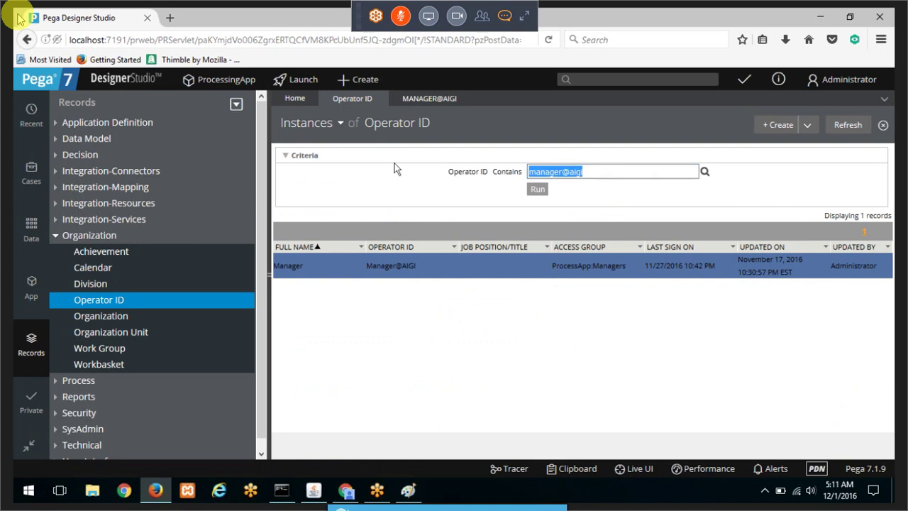
key(BackSpace)
key(Return)
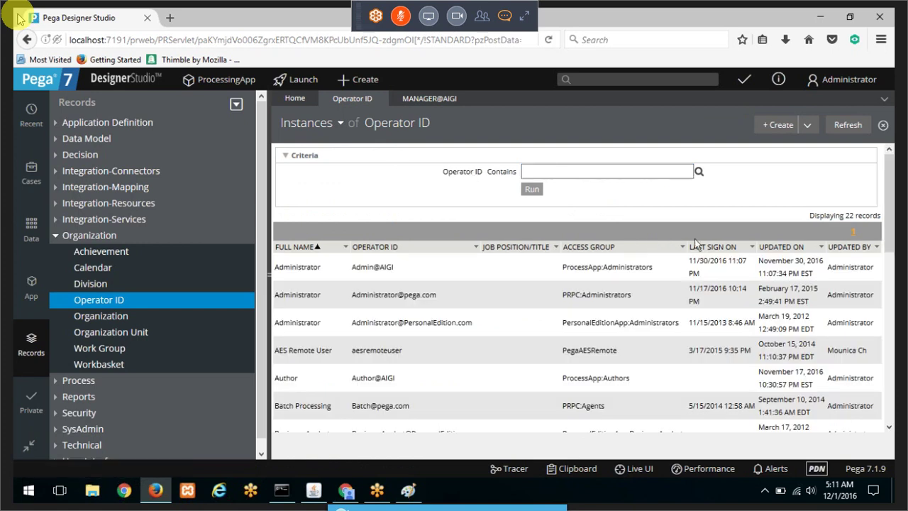
click(775, 250)
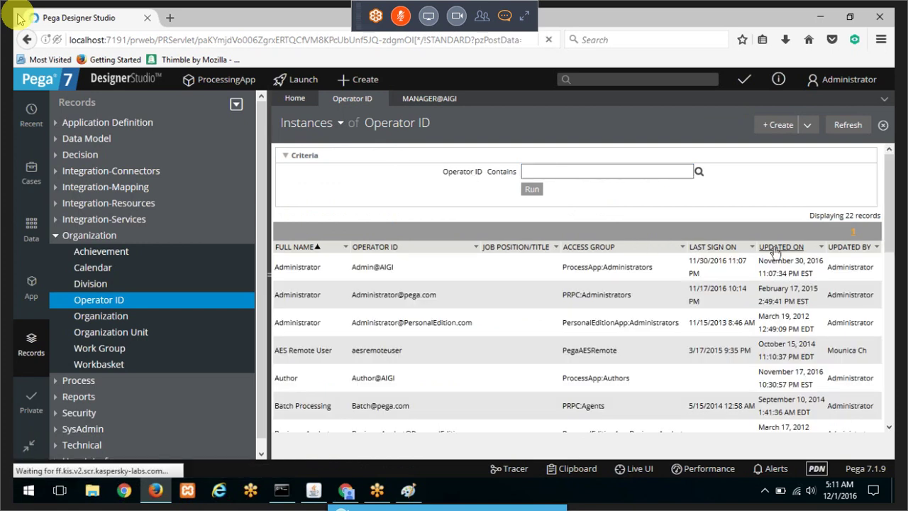
click(774, 250)
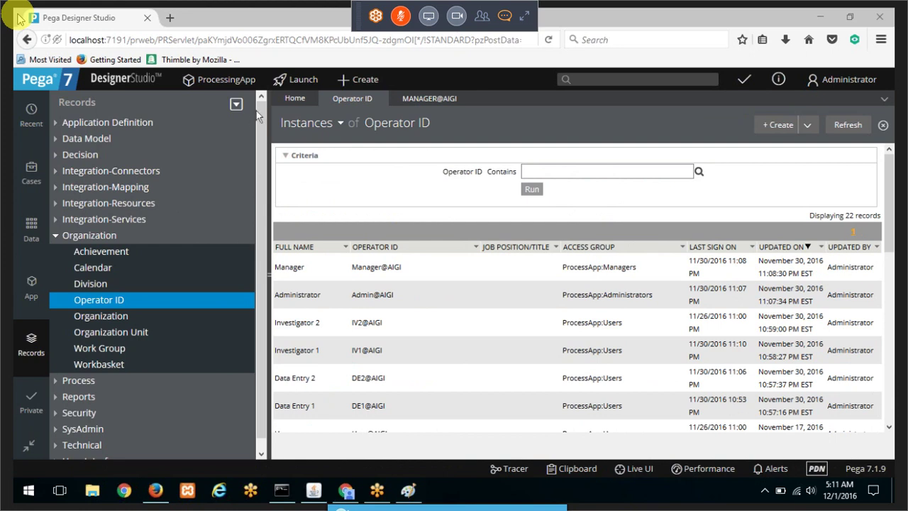
click(350, 495)
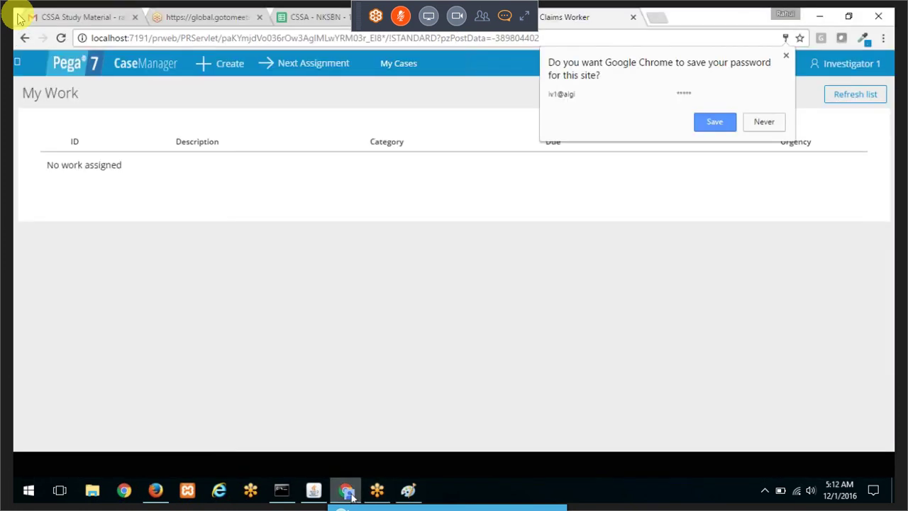
- Save the browser login, then request Investigator 1's next assignment, which reports none available
click(714, 123)
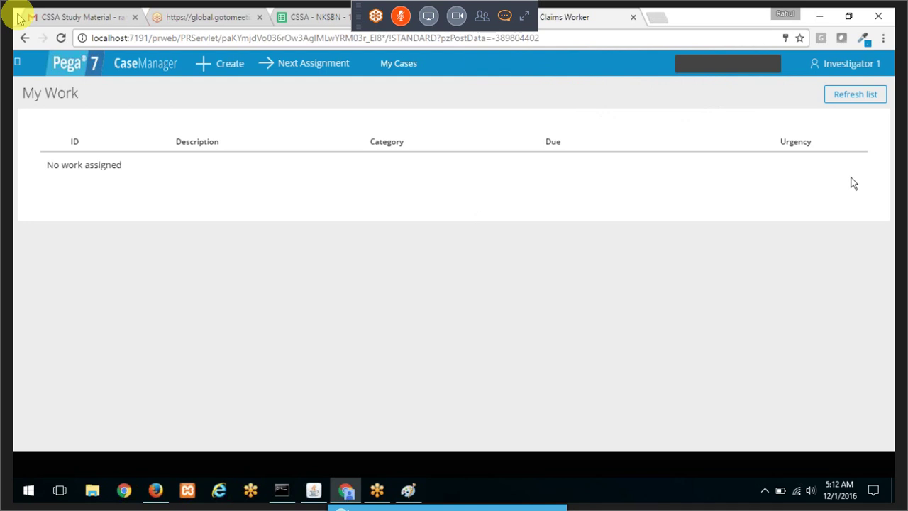
mouse_move(259, 69)
mouse_down()
mouse_move(354, 79)
mouse_move(314, 36)
mouse_move(260, 44)
mouse_move(252, 78)
mouse_up()
mouse_move(368, 86)
mouse_down()
mouse_move(371, 96)
mouse_move(401, 82)
mouse_move(419, 94)
mouse_up()
click(285, 73)
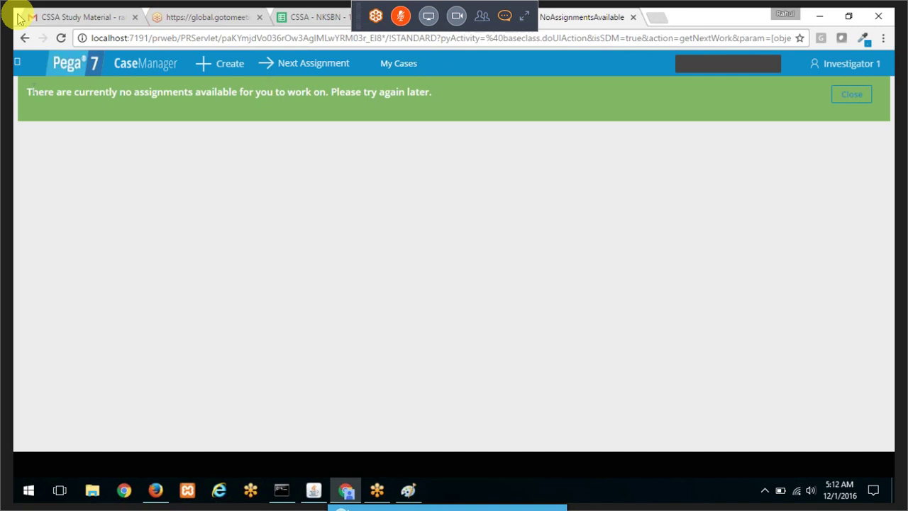
drag(27, 92, 429, 93)
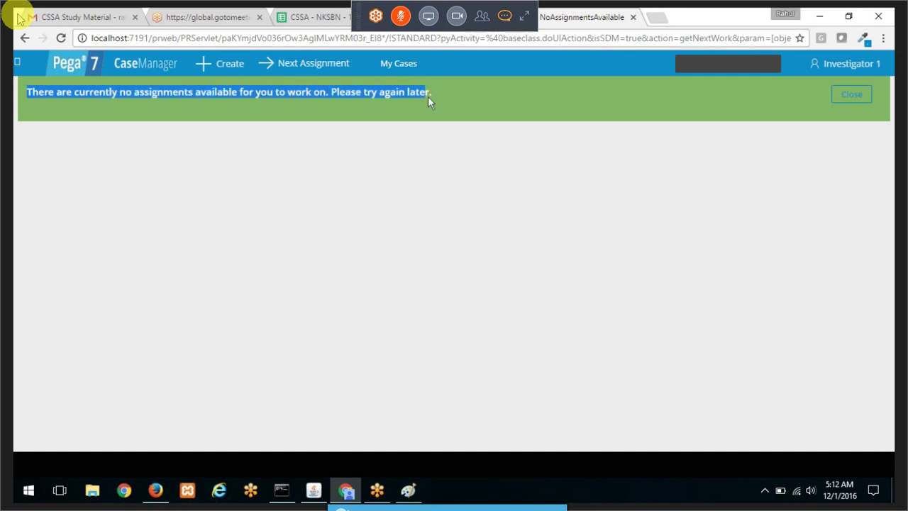
click(156, 489)
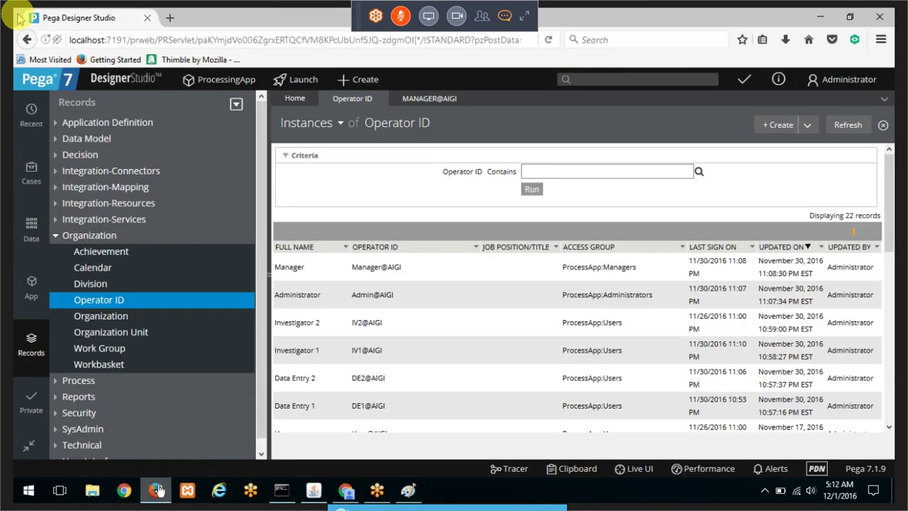
- Open operator IV1@AIGI's Work settings (work group ClaimInvestAIGI) and turn on Merge workbaskets
click(366, 352)
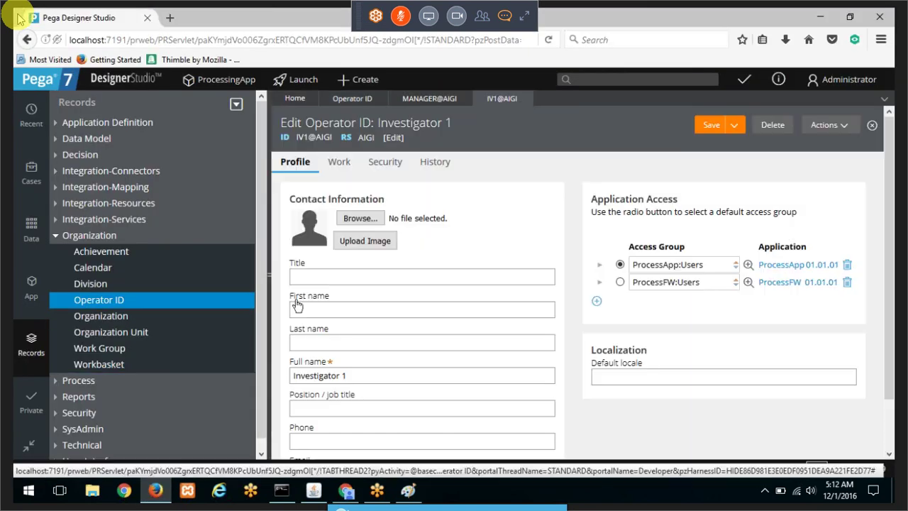
click(334, 162)
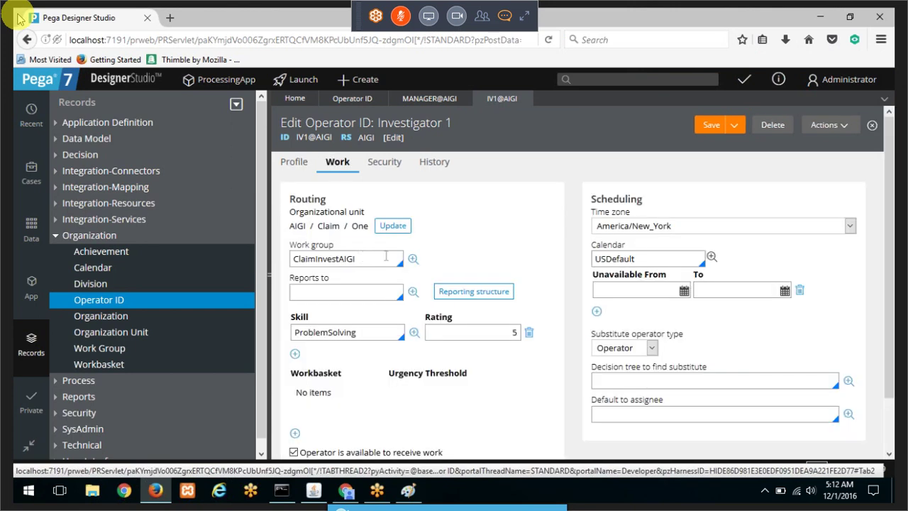
drag(379, 257, 262, 255)
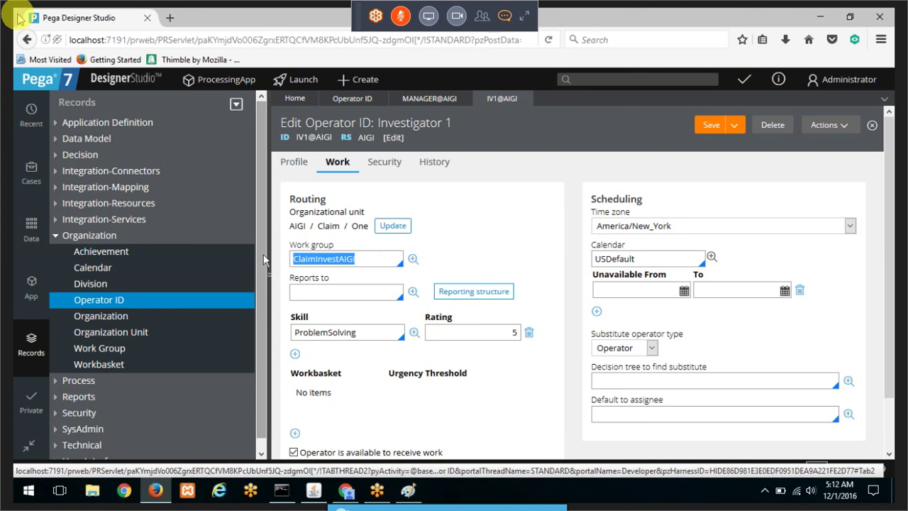
scroll(336, 264, down, 2)
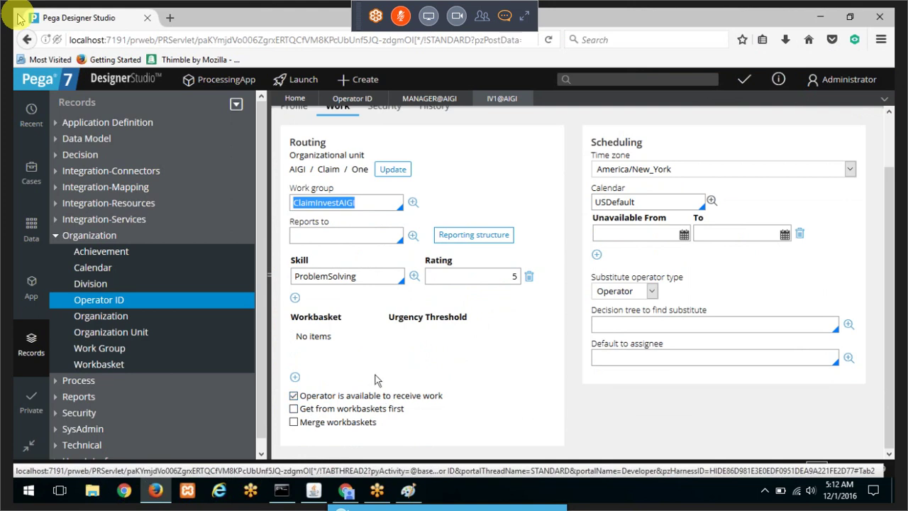
click(294, 422)
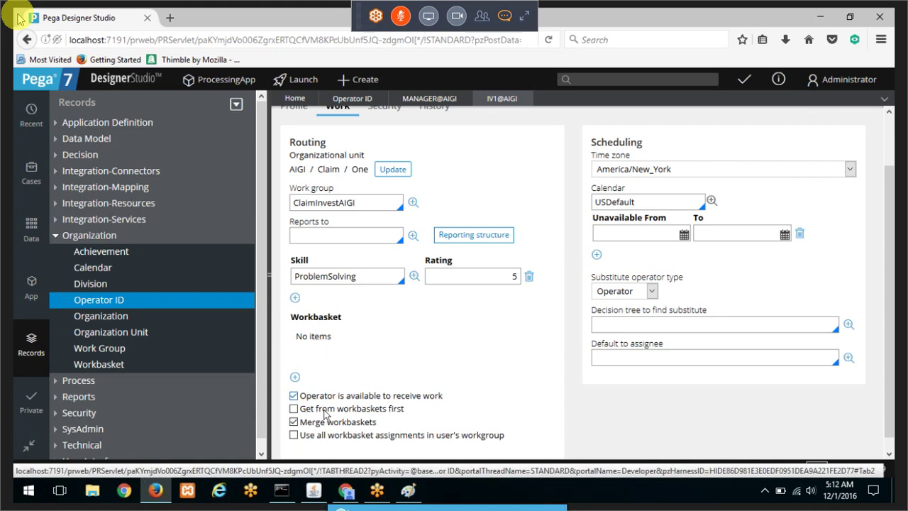
drag(300, 437, 496, 441)
click(497, 441)
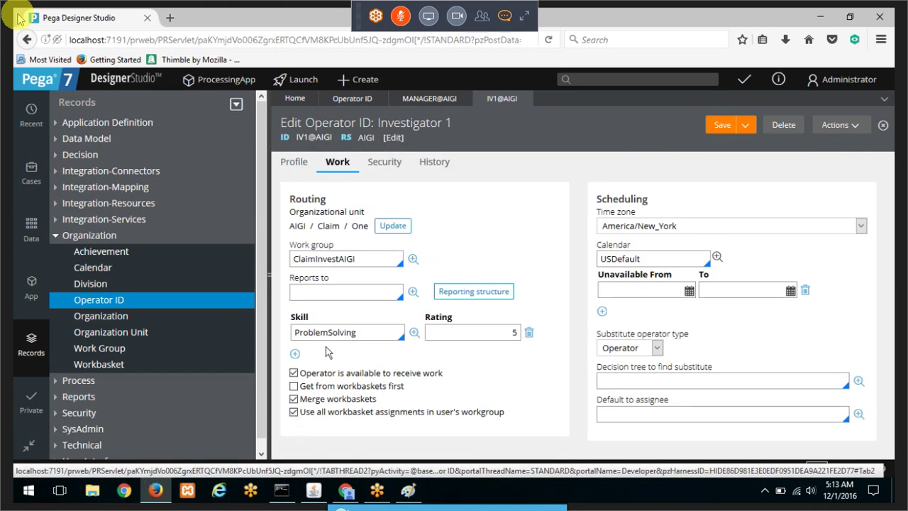
- Leave 'Use all workbasket assignments in user's workgroup' ticked on Investigator 1's Work settings
click(274, 312)
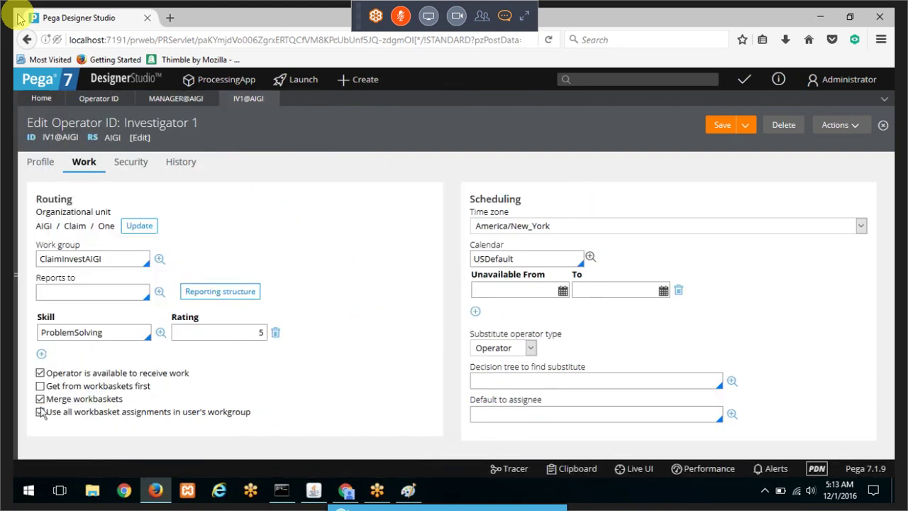
click(40, 412)
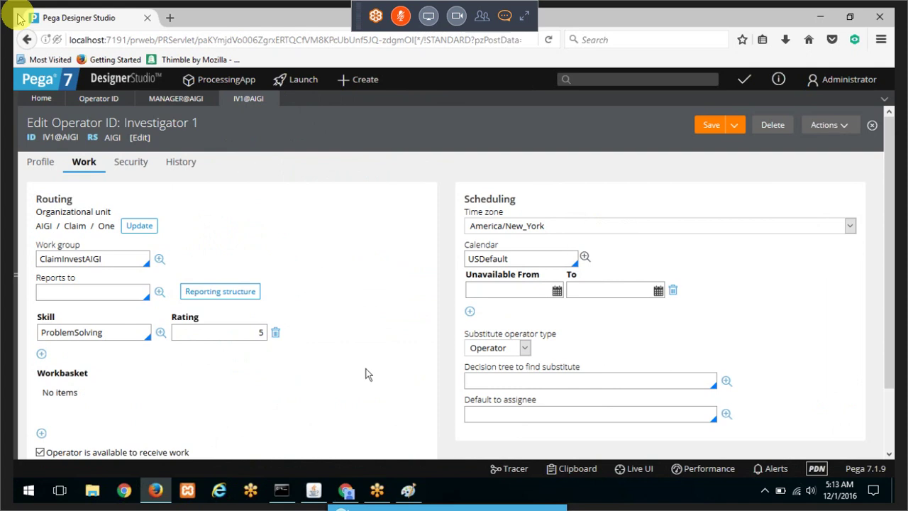
scroll(116, 402, down, 2)
click(40, 439)
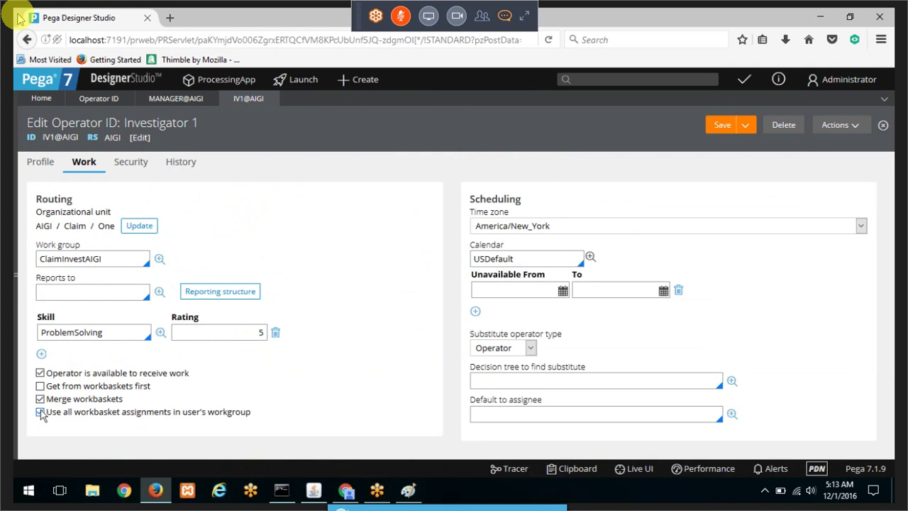
click(40, 411)
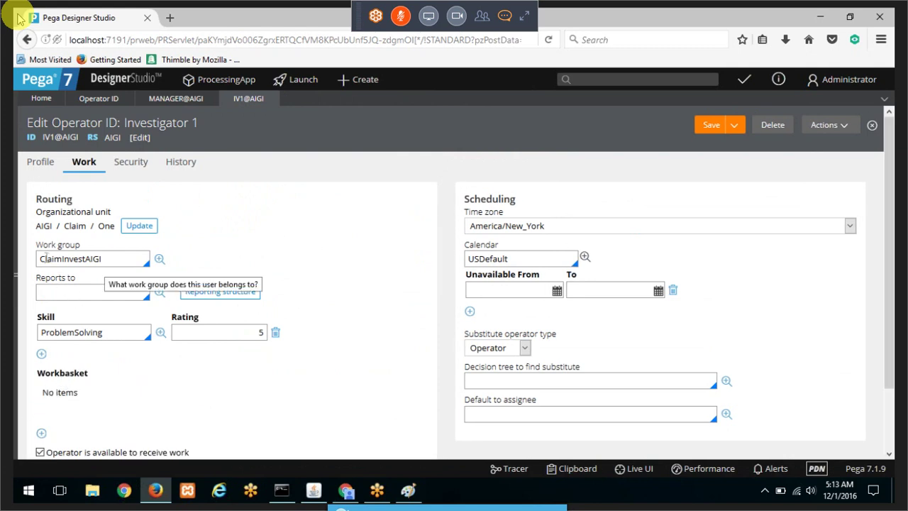
scroll(46, 258, down, 2)
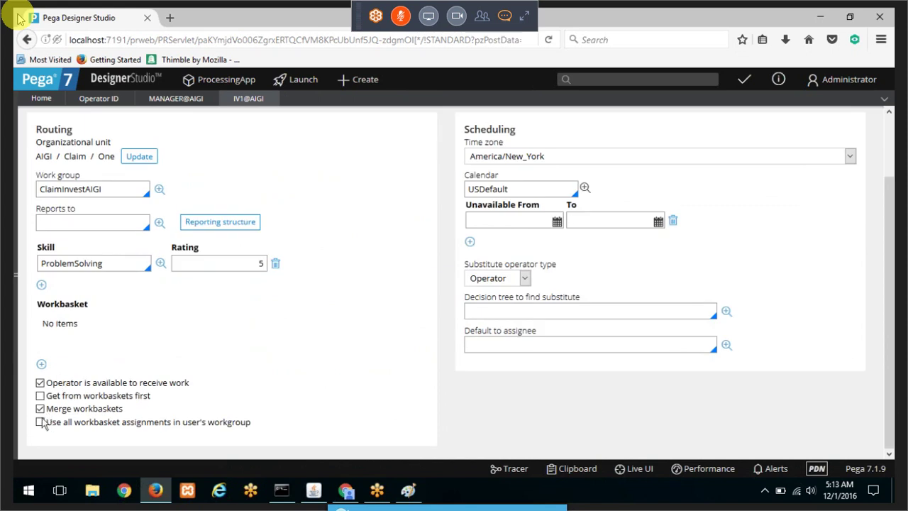
click(41, 422)
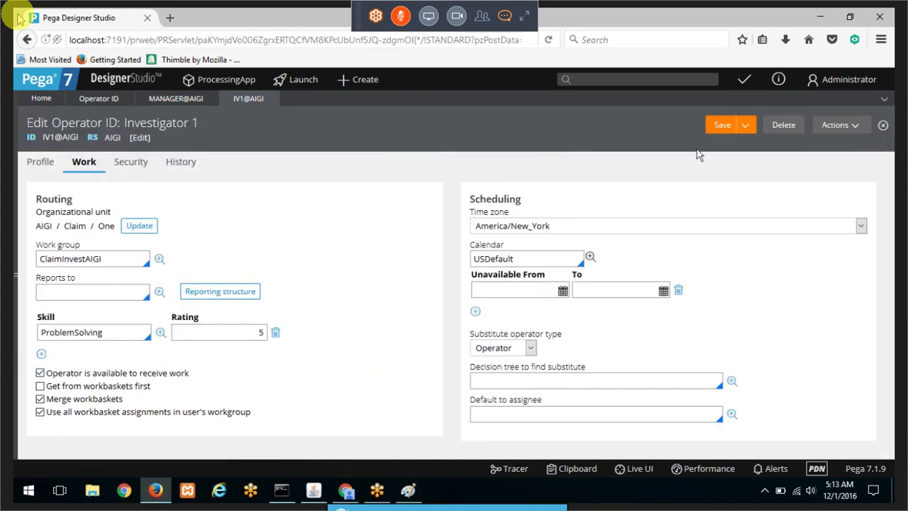
click(346, 490)
- Log Investigator 1 off and back in, then pull the next assignment, Car Insurance Claim C-33
click(843, 62)
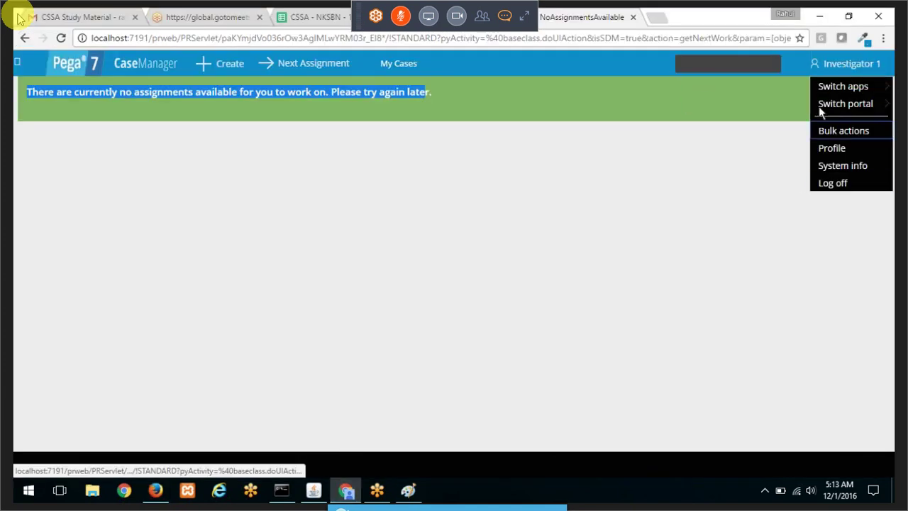
click(829, 186)
click(400, 221)
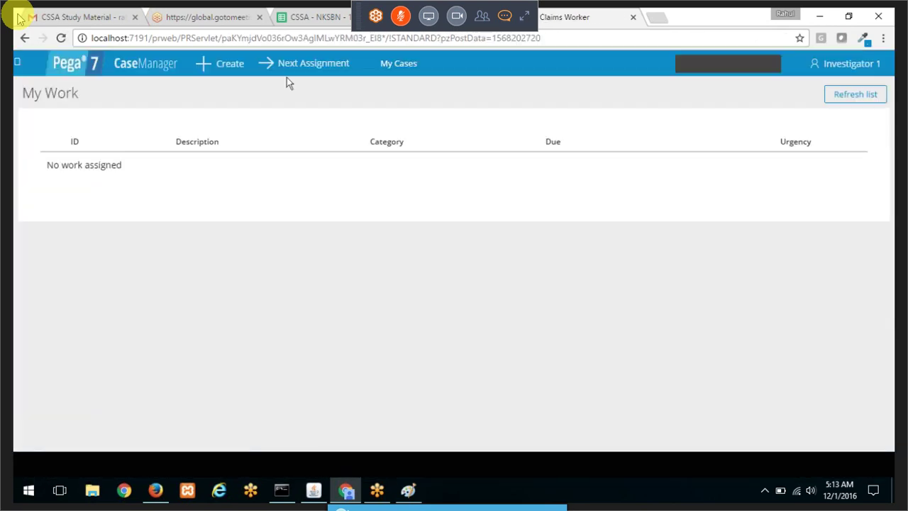
click(289, 63)
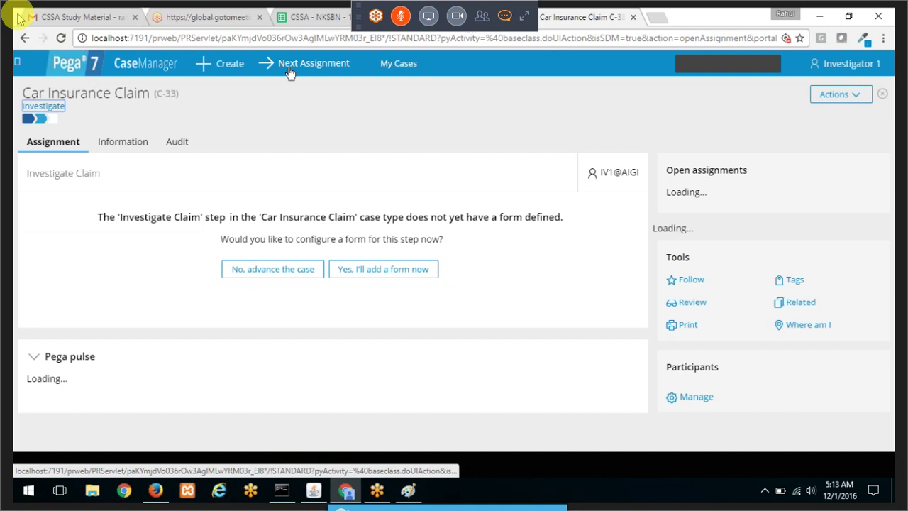
double_click(170, 93)
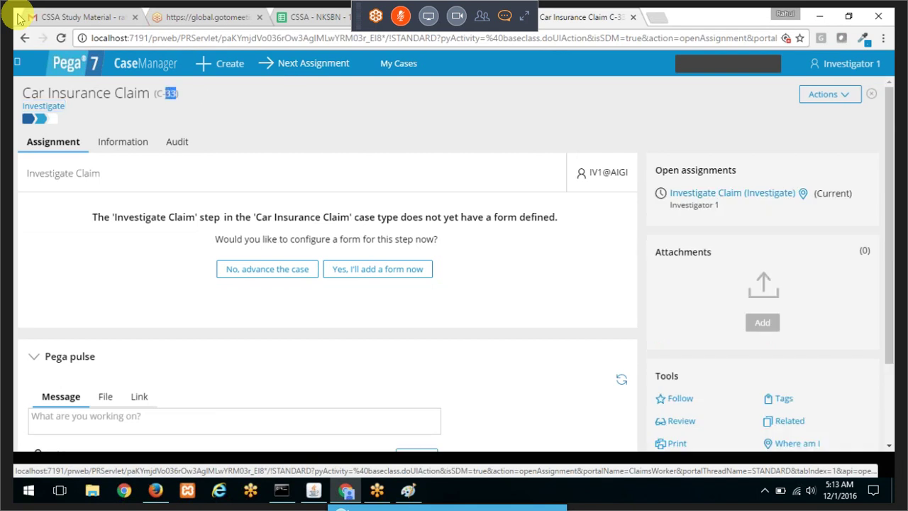
drag(169, 93, 156, 93)
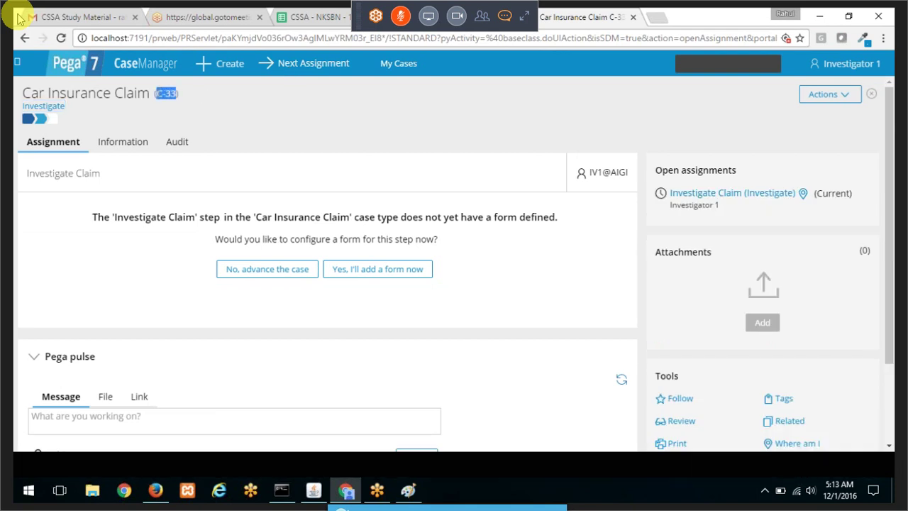
click(156, 490)
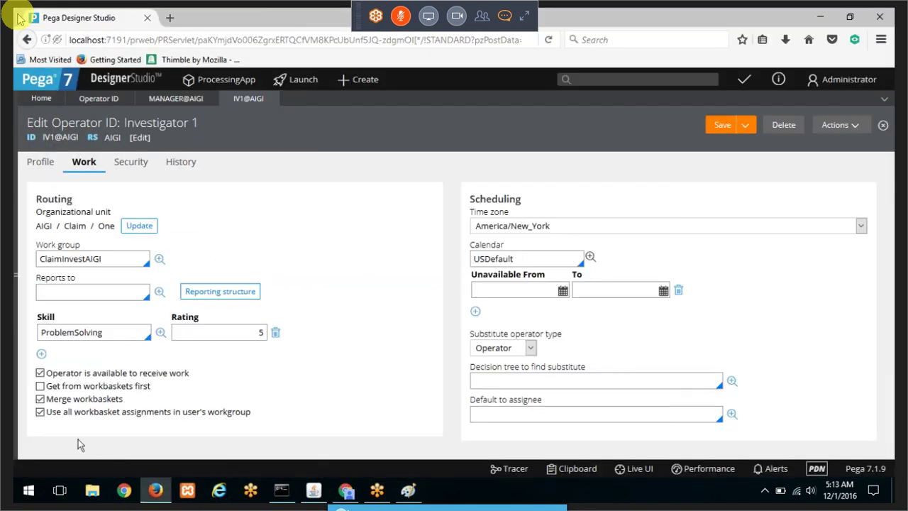
click(40, 400)
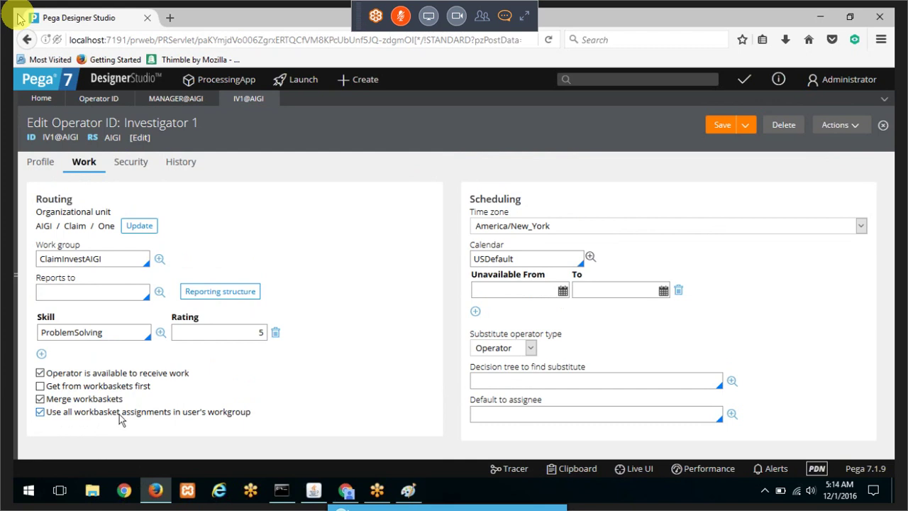
click(41, 412)
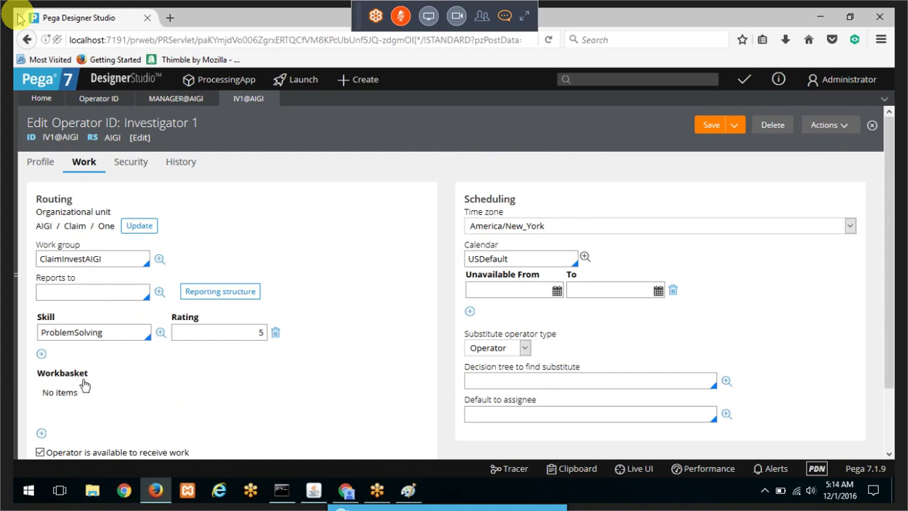
scroll(84, 384, down, 2)
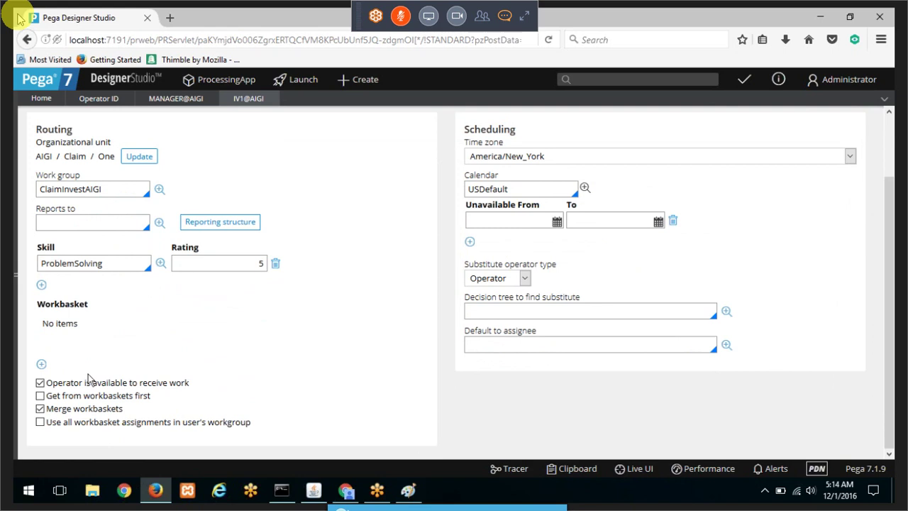
click(42, 365)
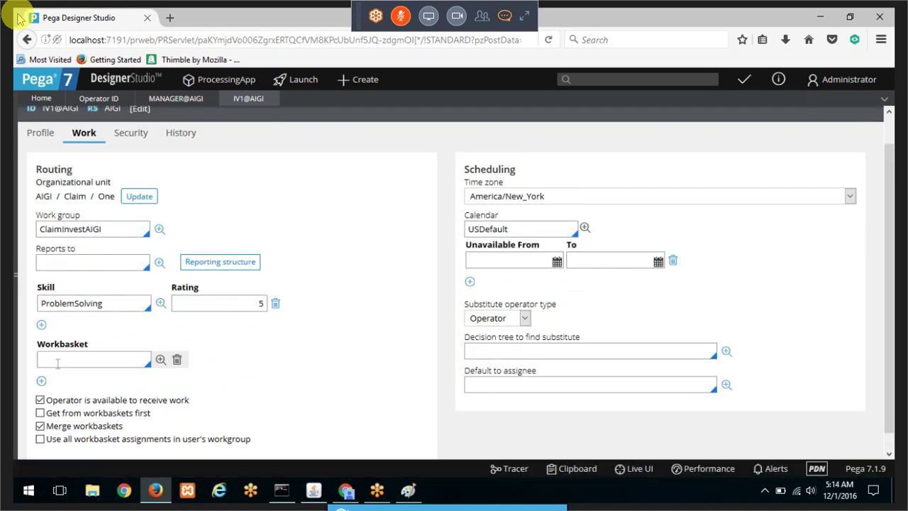
text(clia)
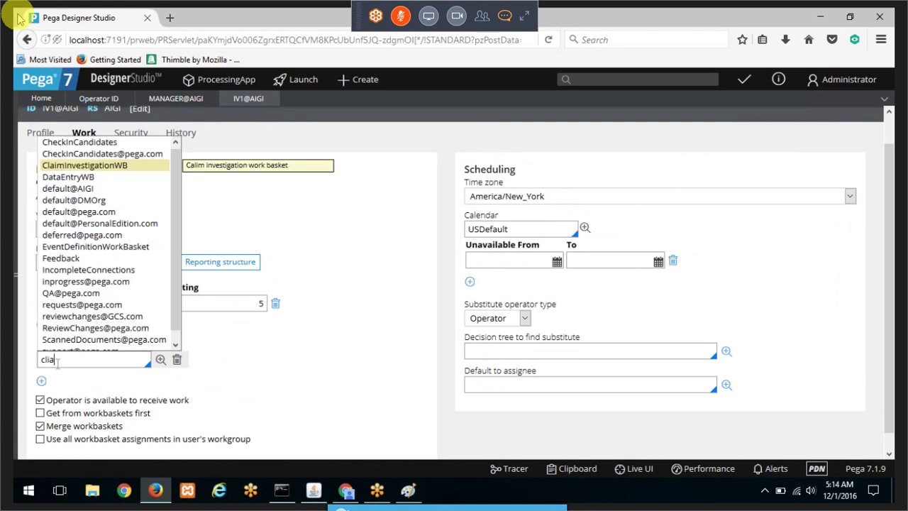
key(Up)
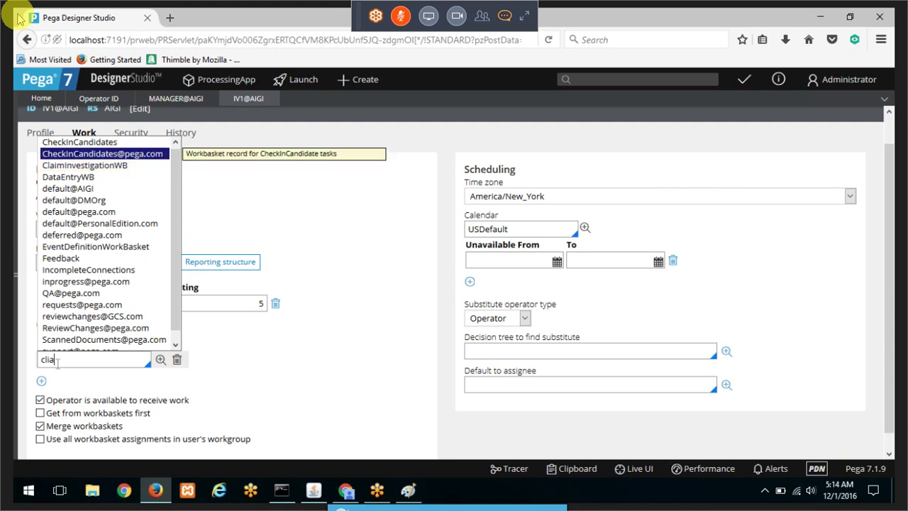
key(Up)
key(BackSpace)
key(BackSpace)
key(BackSpace)
key(BackSpace)
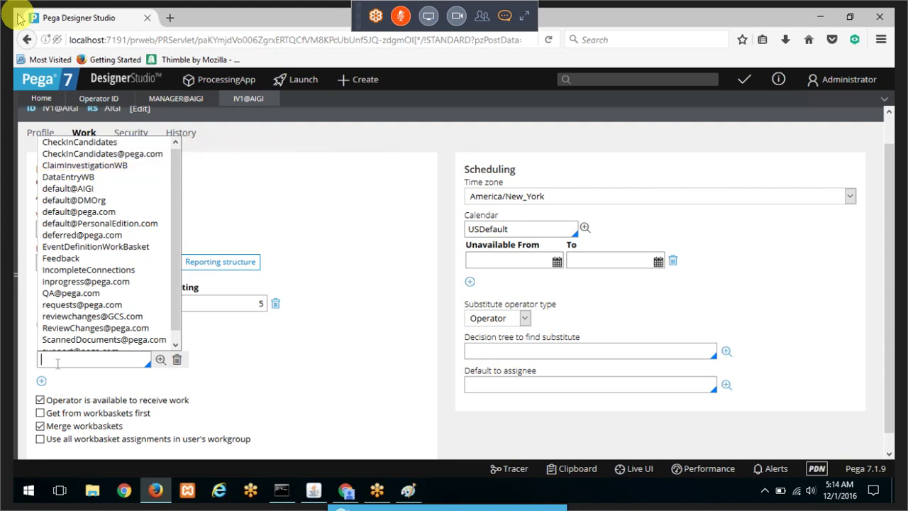
text(in)
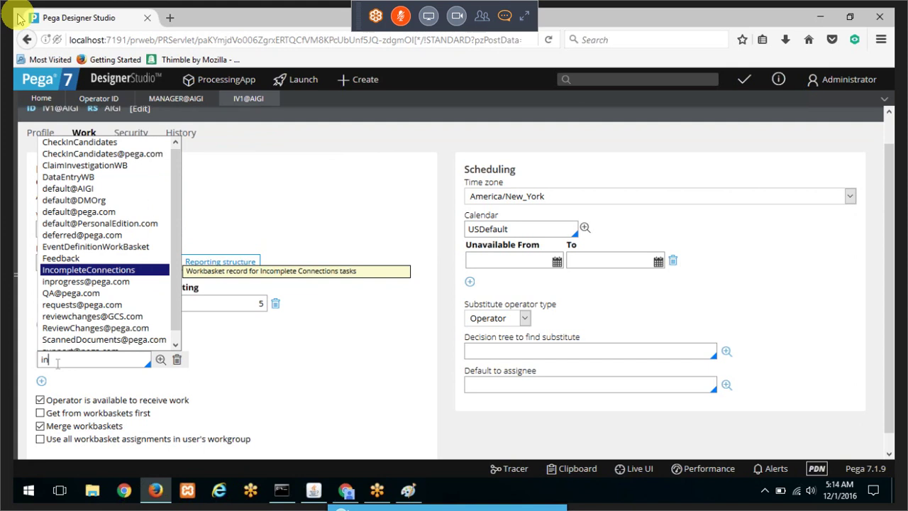
key(Down)
key(Down)
key(Down)
key(Down)
key(Down)
key(Down)
key(Down)
key(Up)
key(Up)
key(Up)
key(Up)
key(Up)
key(Up)
key(Up)
key(Up)
key(Up)
key(Up)
key(Up)
key(Up)
key(Up)
key(Up)
key(Up)
key(Up)
key(Up)
key(Up)
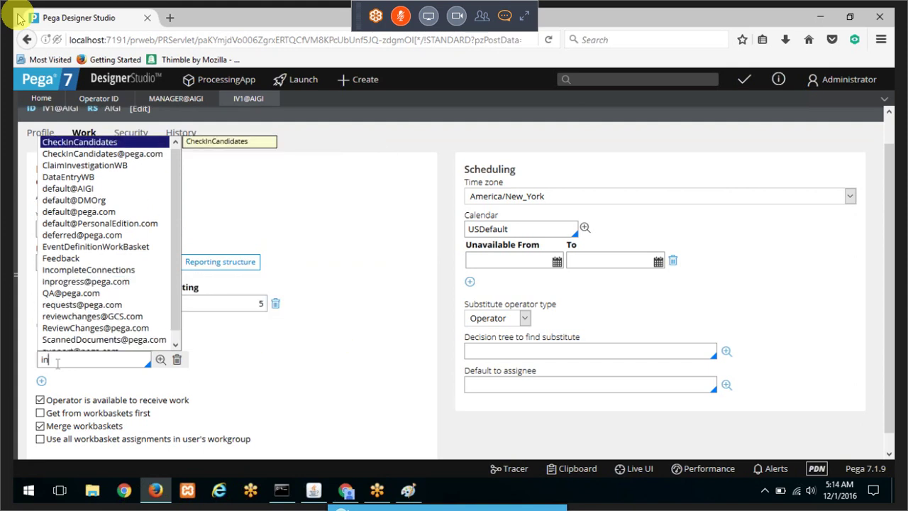
key(Down)
key(Down)
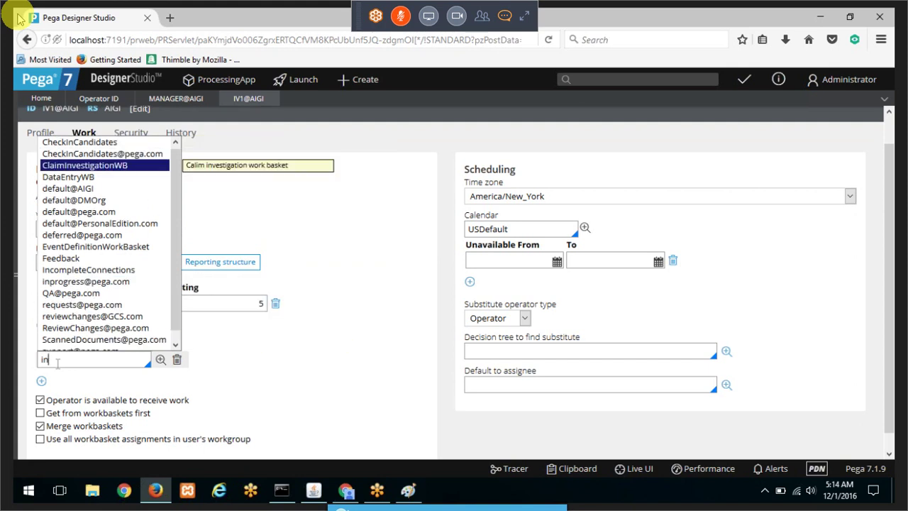
key(Return)
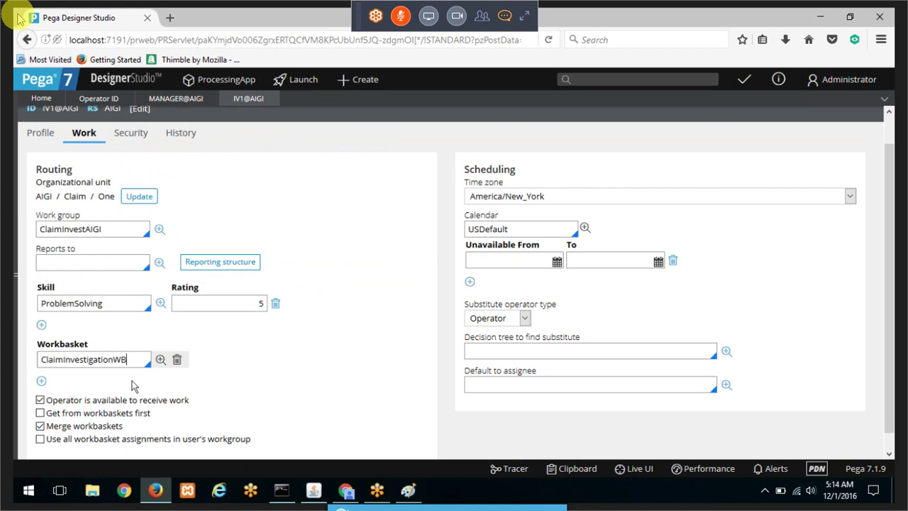
drag(137, 360, 35, 360)
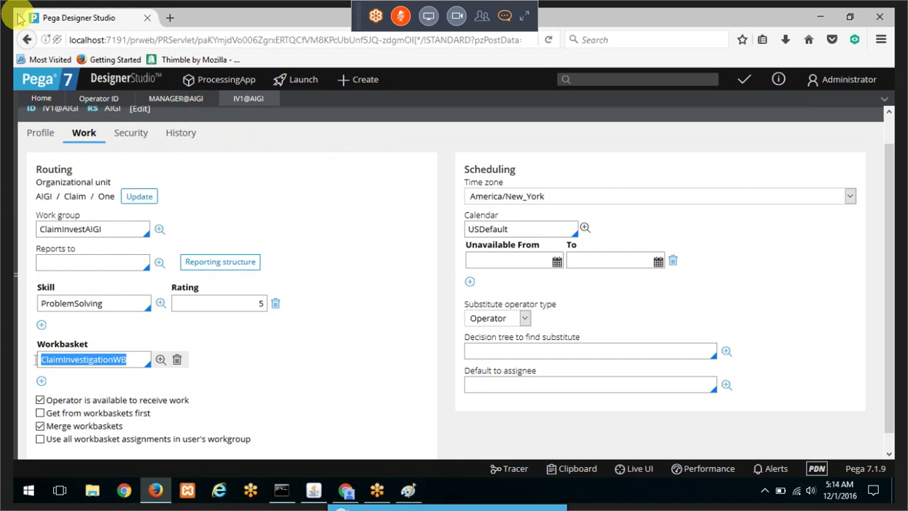
scroll(75, 319, up, 1)
scroll(73, 308, down, 2)
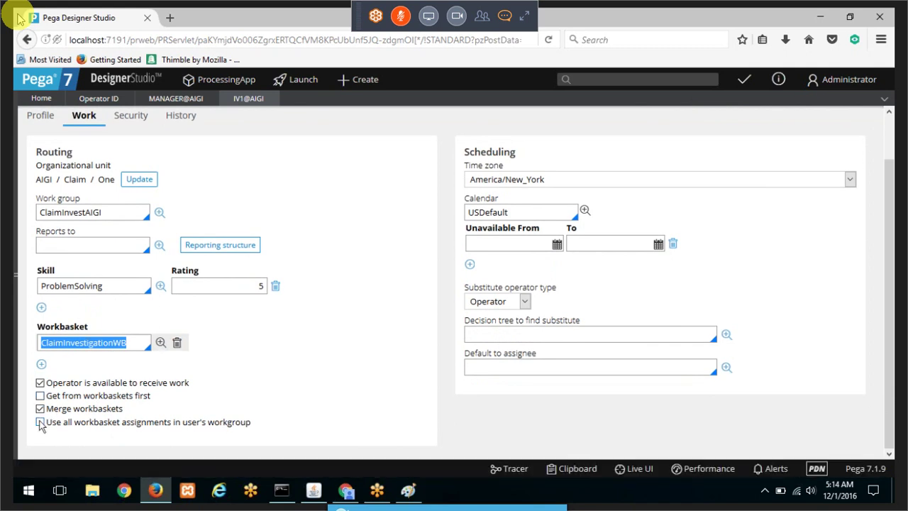
click(176, 343)
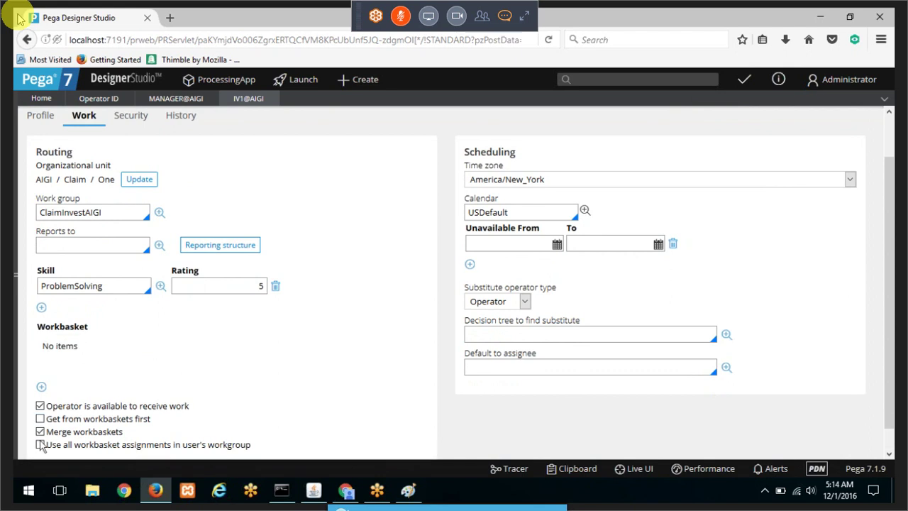
click(40, 444)
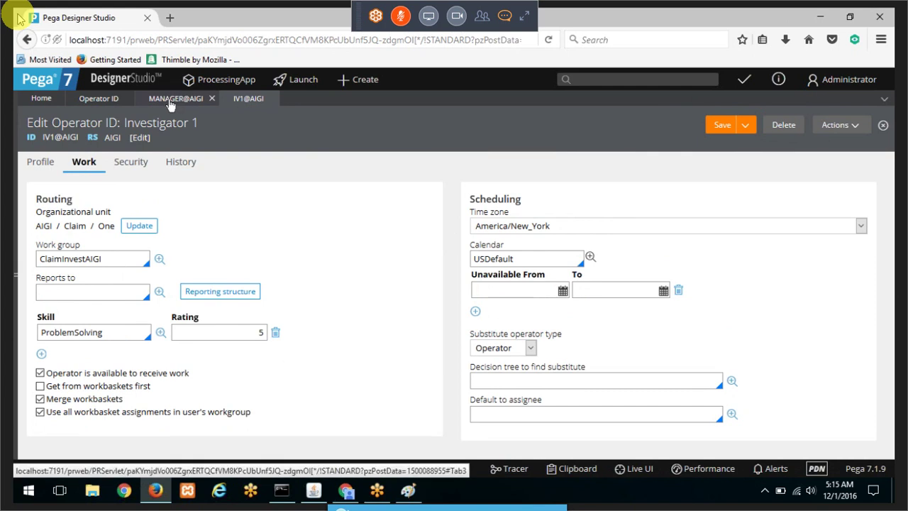
- Tick Merge workbaskets and Use all workbasket assignments for Investigator 2, and save the record
click(98, 99)
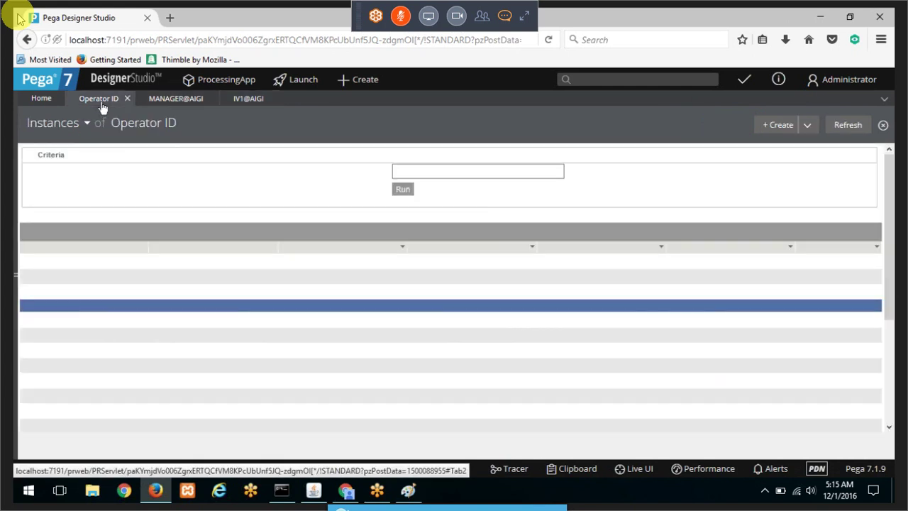
click(183, 305)
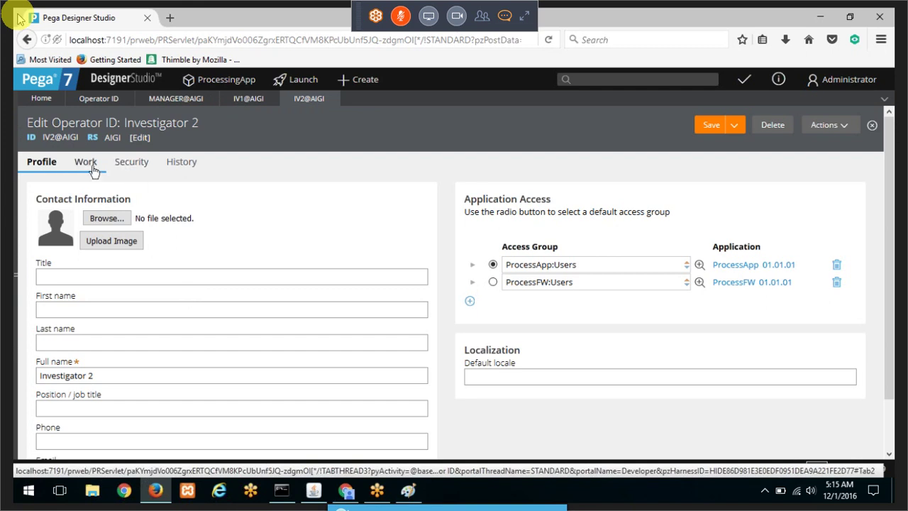
click(92, 169)
scroll(63, 316, down, 1)
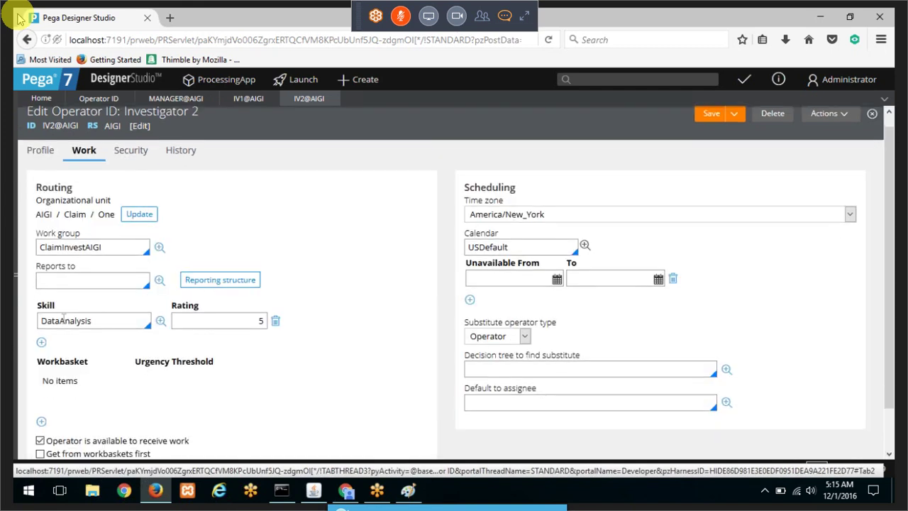
scroll(64, 365, down, 1)
click(40, 422)
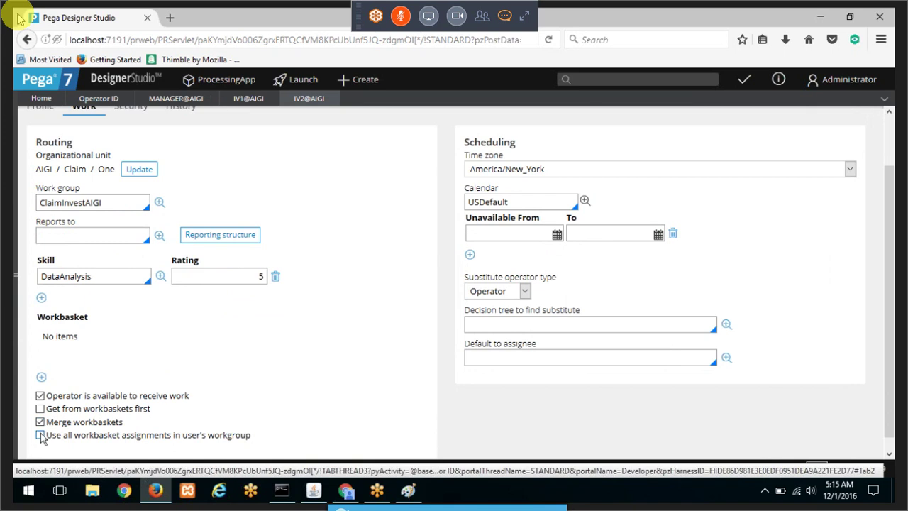
click(40, 435)
click(717, 126)
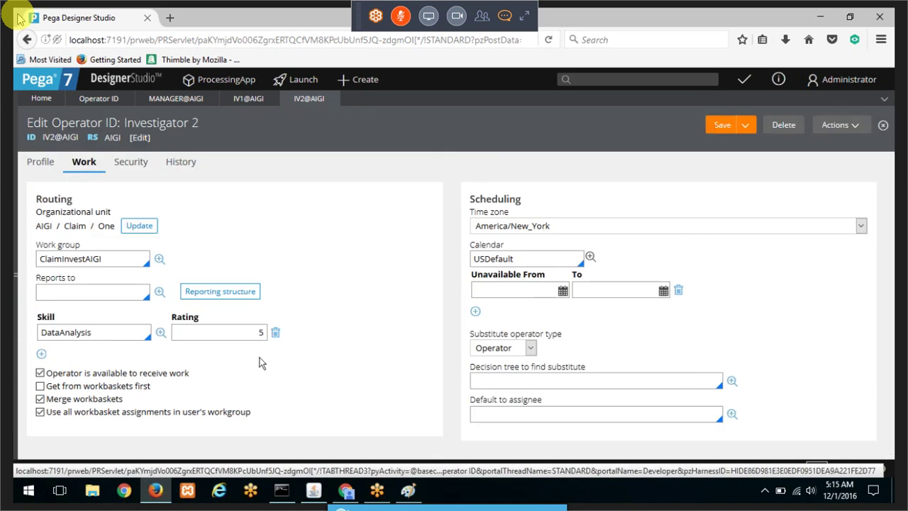
click(347, 490)
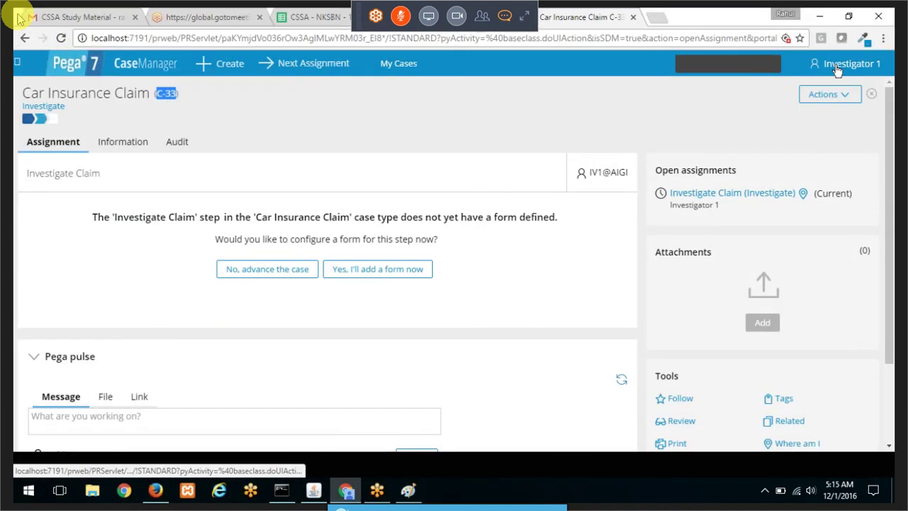
- Confirm Investigator 1 is the assignee of C-33's open assignment
click(837, 68)
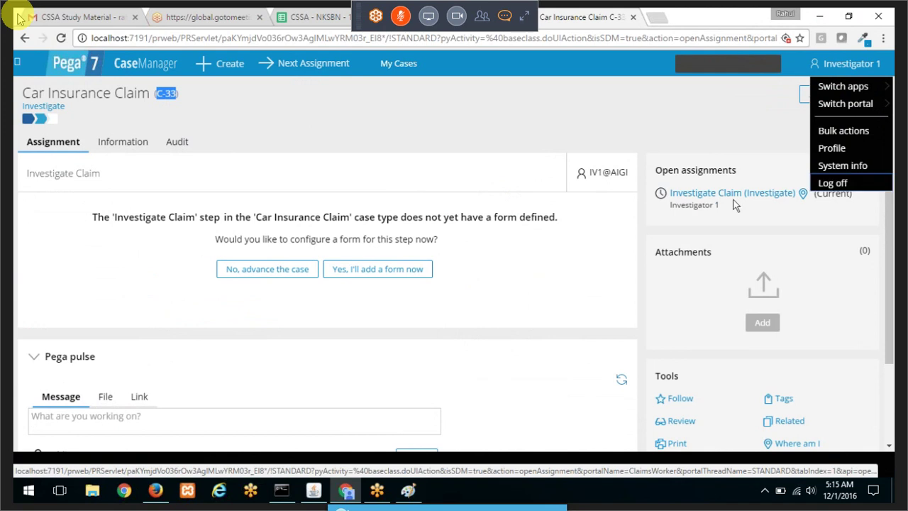
double_click(704, 205)
click(826, 67)
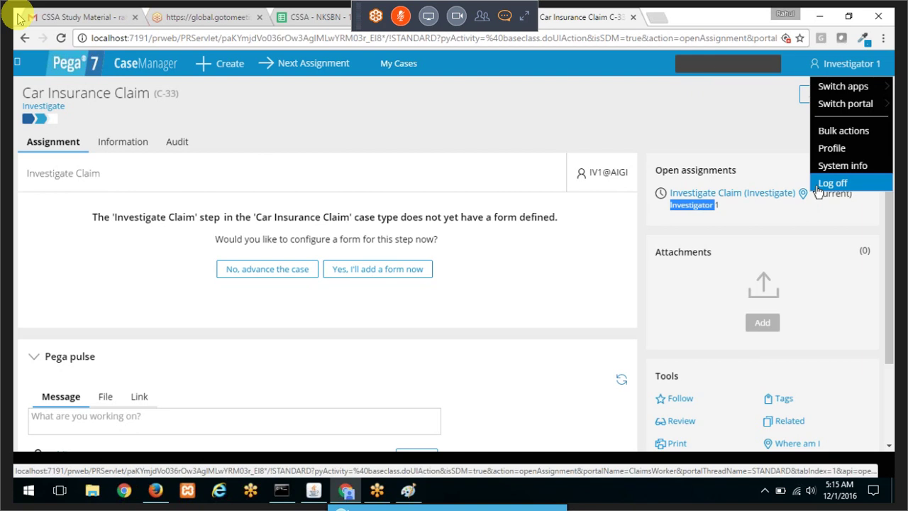
- Launch the Manager portal and point out the claim investigation workbasket holding C-34
click(155, 490)
click(297, 79)
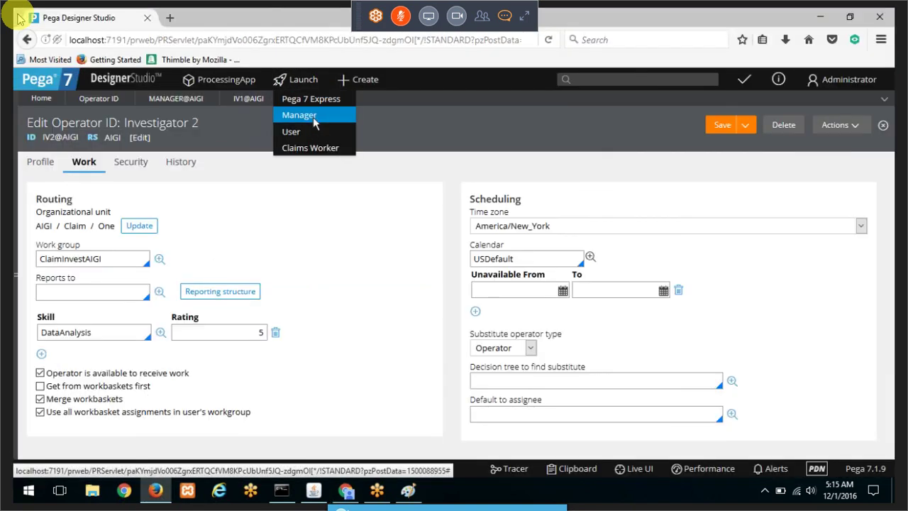
click(313, 117)
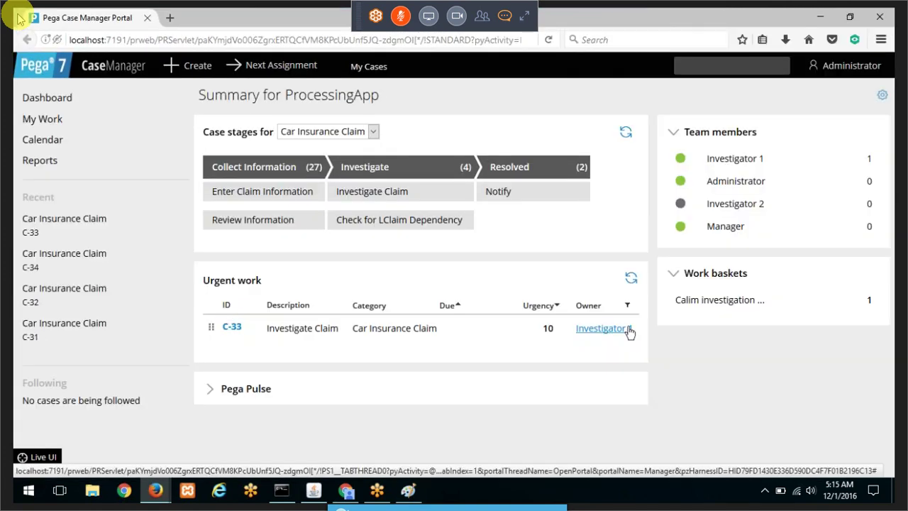
click(700, 302)
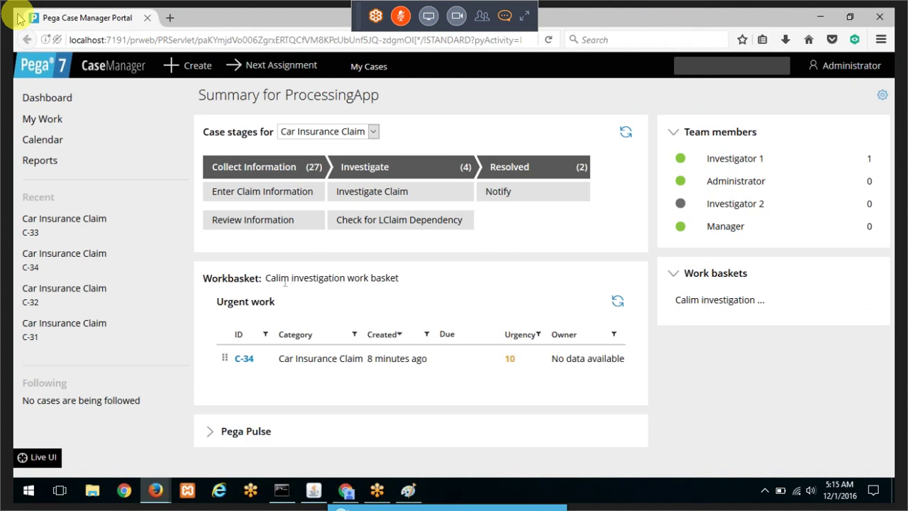
drag(280, 278, 413, 283)
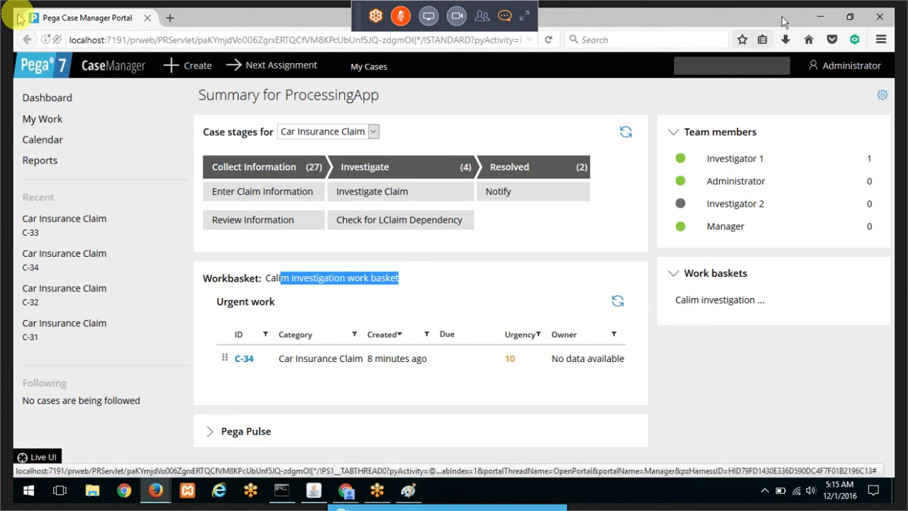
- Log Investigator 1 off and sign in as operator iv2
click(817, 21)
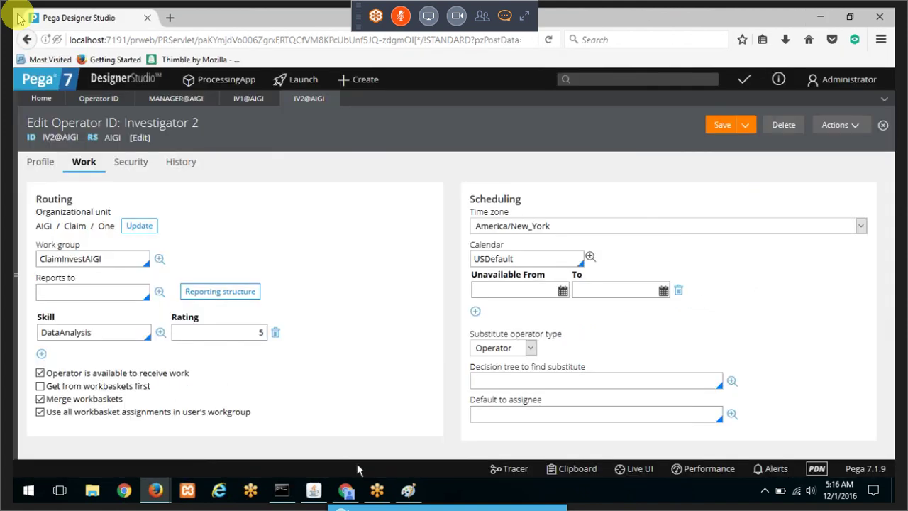
click(346, 490)
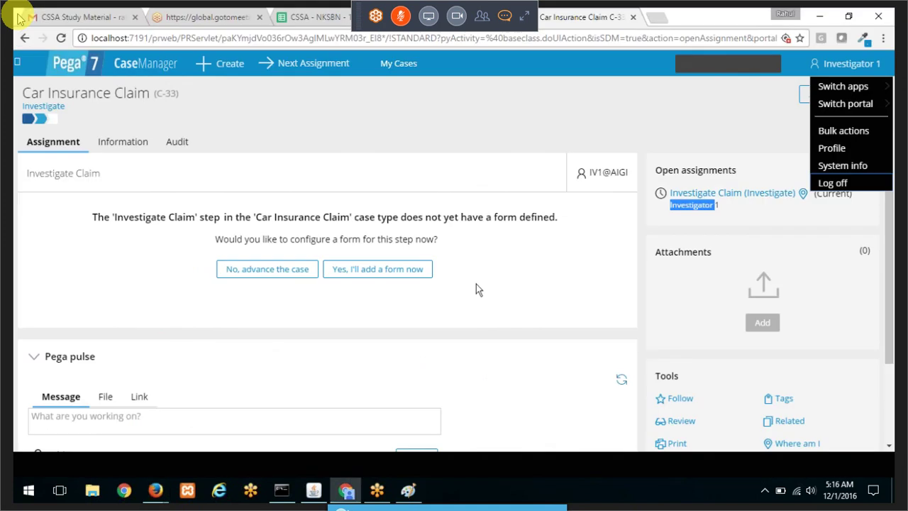
click(831, 182)
click(368, 171)
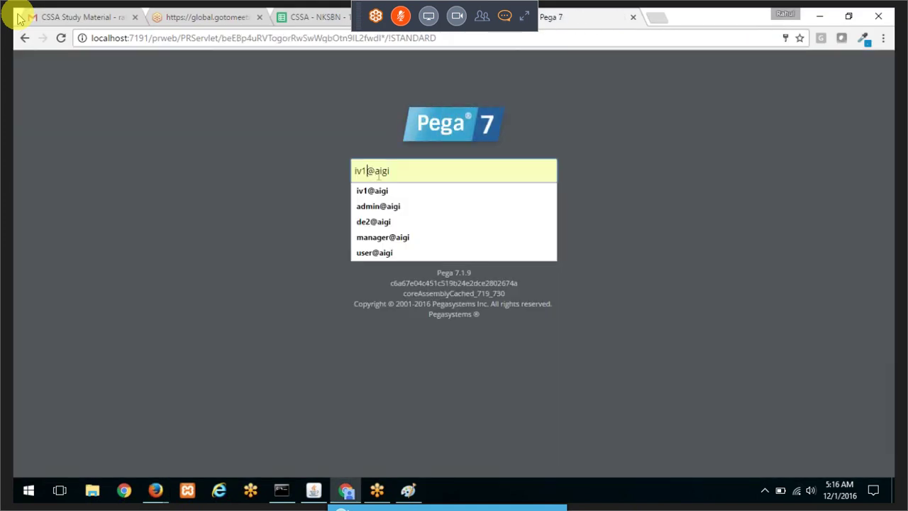
key(BackSpace)
text(2)
key(Tab)
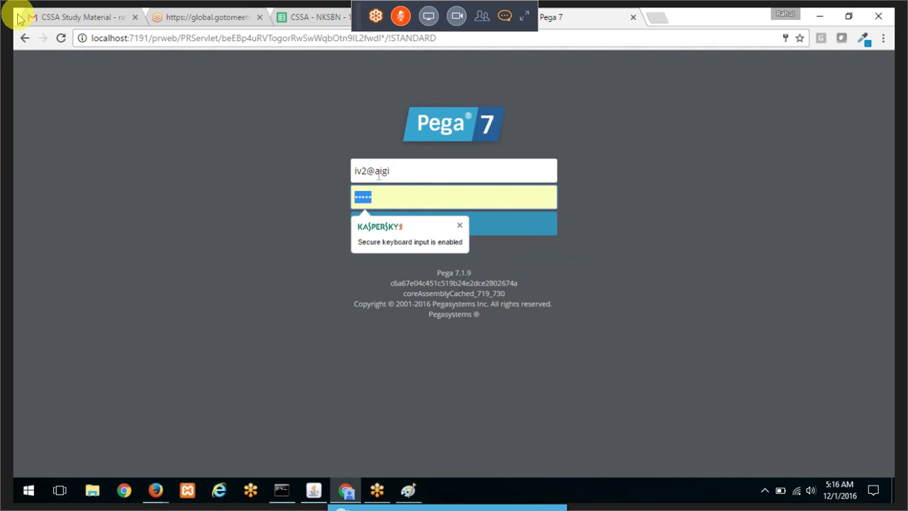
key(Return)
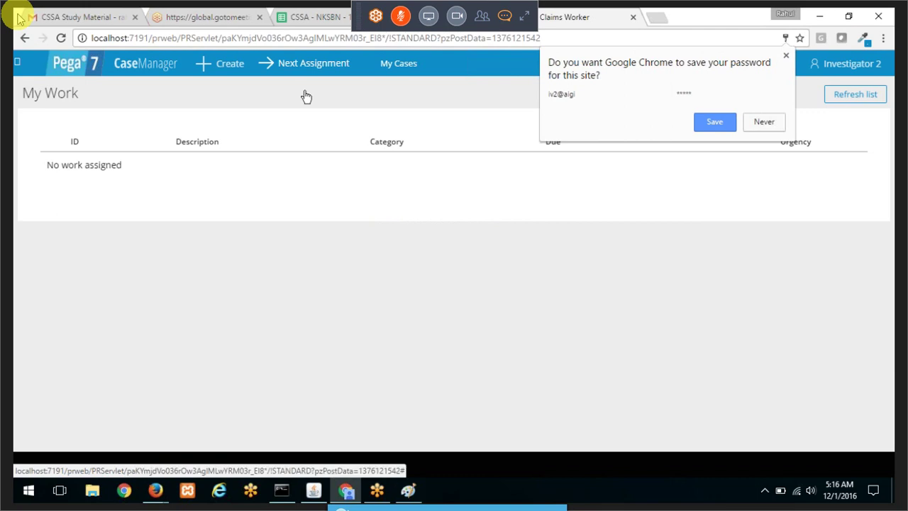
- Pull Investigator 2's next assignment, C-34's Investigate Claim, and check its assigned operator
click(304, 91)
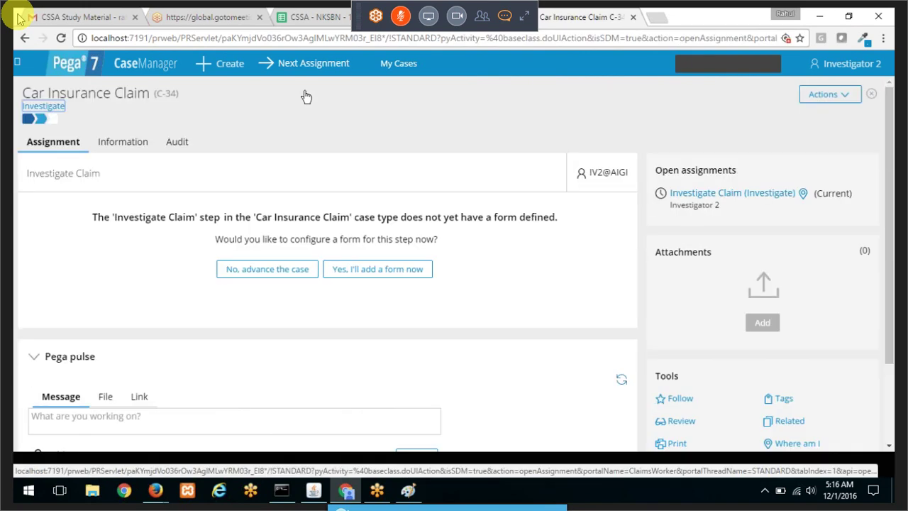
drag(177, 92, 156, 93)
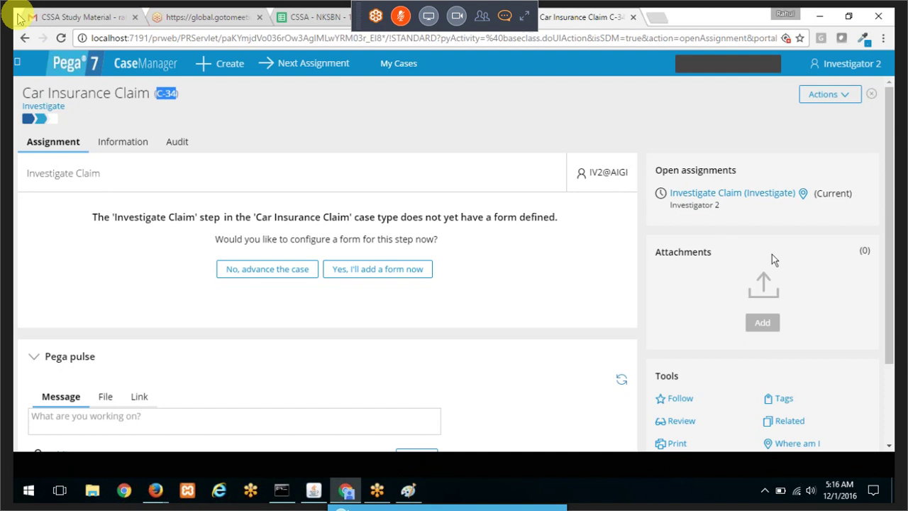
double_click(692, 205)
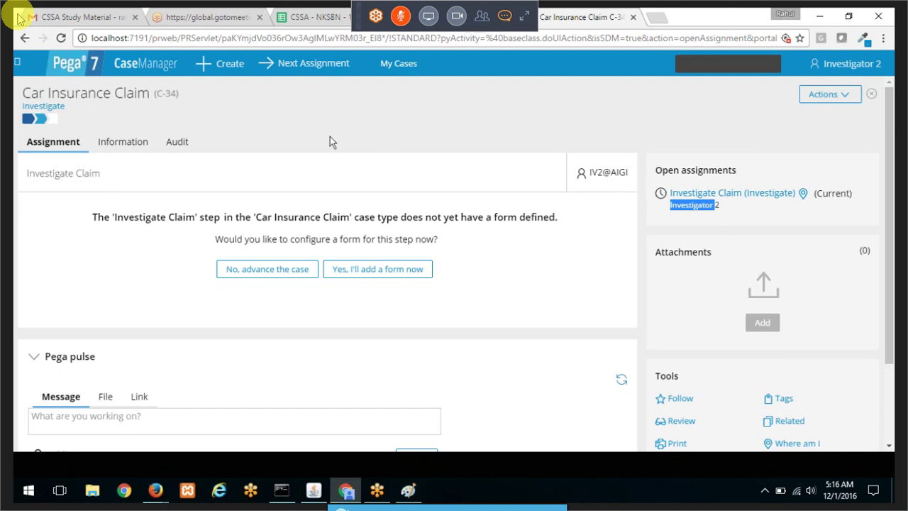
click(211, 239)
right_click(211, 238)
click(375, 186)
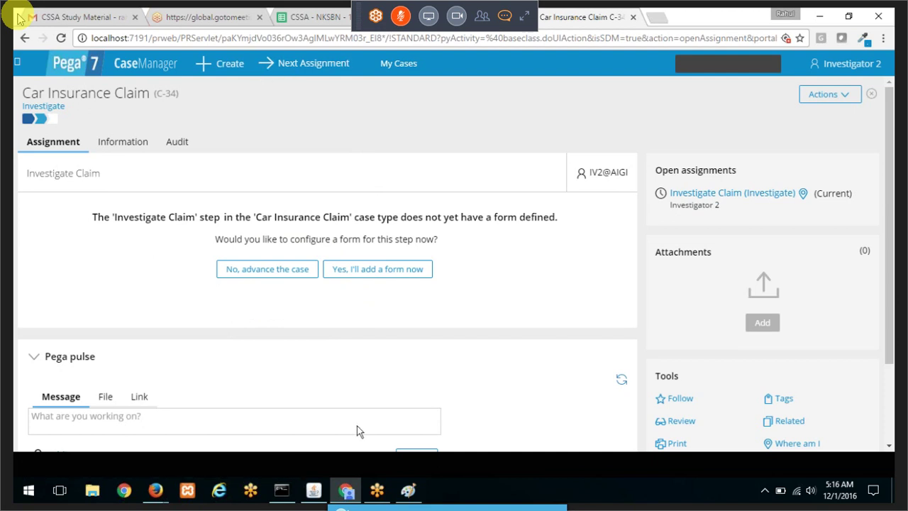
key(ctrl+shift+Tab)
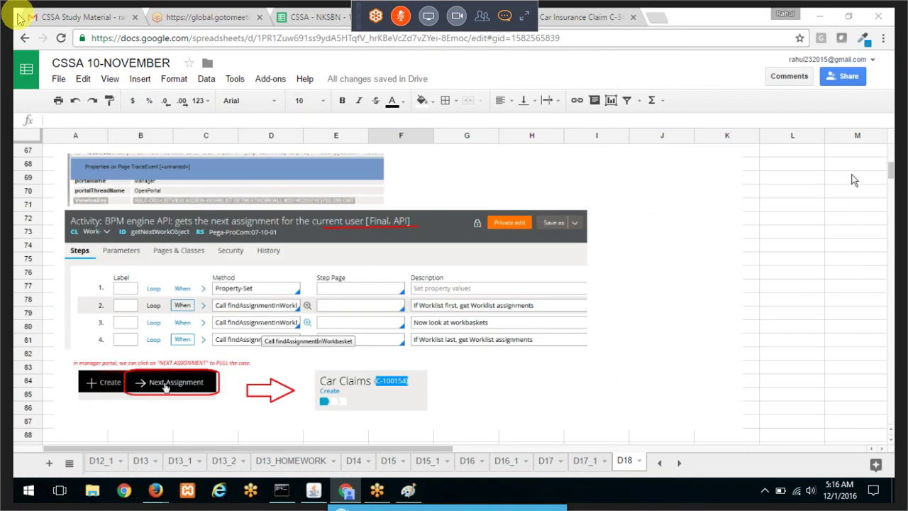
- Annotate the getNextWorkObject note on the D18 notes sheet
mouse_move(124, 240)
mouse_down()
mouse_move(193, 237)
mouse_move(201, 221)
mouse_move(131, 218)
mouse_move(125, 234)
mouse_up()
key(Escape)
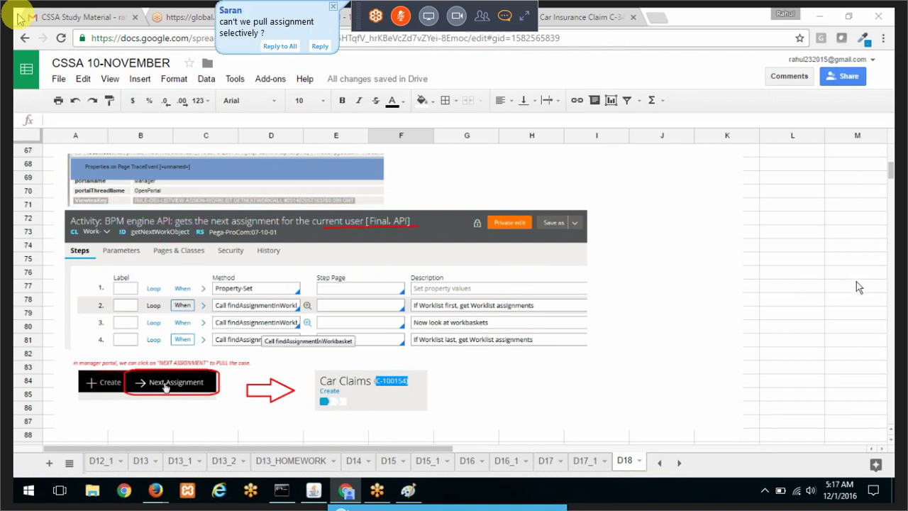
key(ctrl+2)
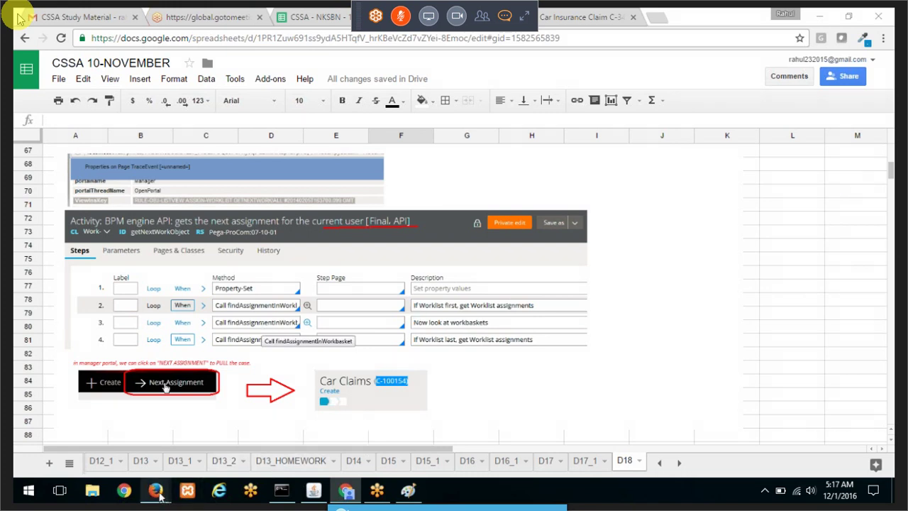
mouse_move(160, 495)
click(210, 444)
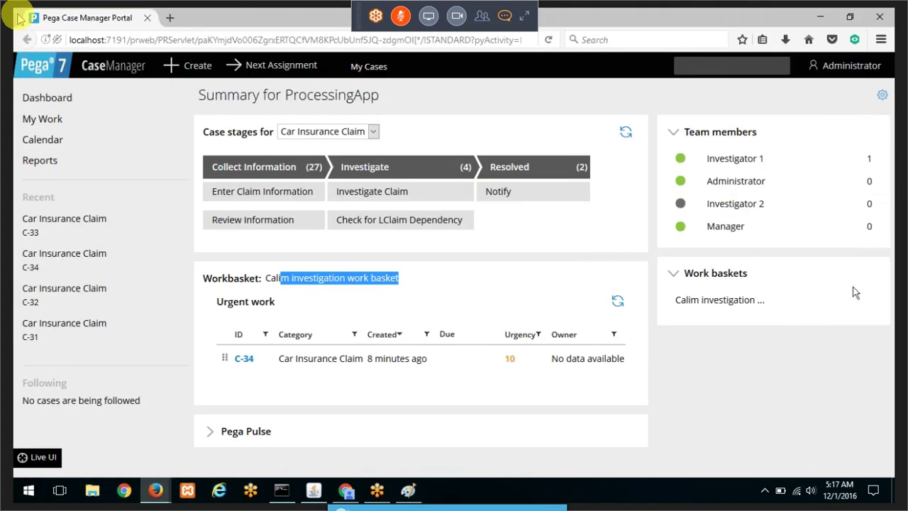
- Refresh the Urgent work list so the Calim investigation workbasket shows empty, with C-34 gone
mouse_move(766, 245)
mouse_down()
mouse_move(670, 246)
mouse_move(780, 328)
mouse_move(790, 263)
mouse_move(762, 242)
mouse_up()
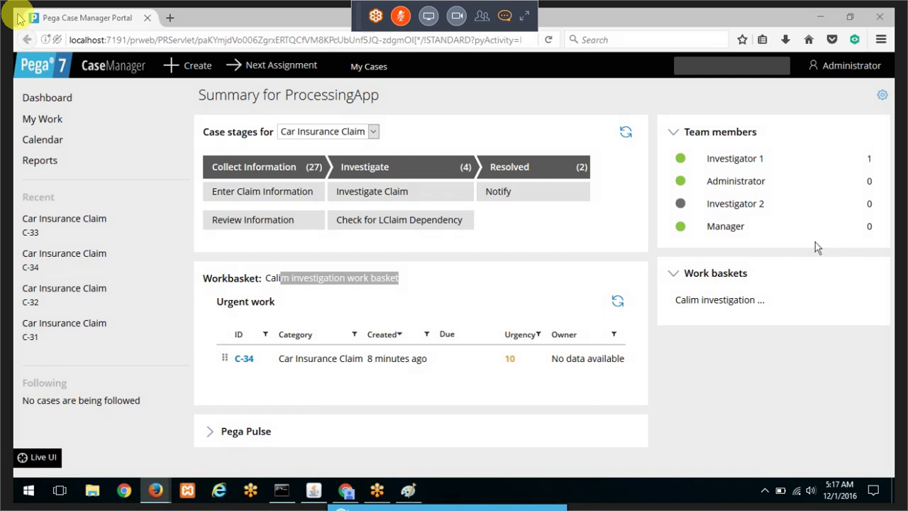
click(719, 301)
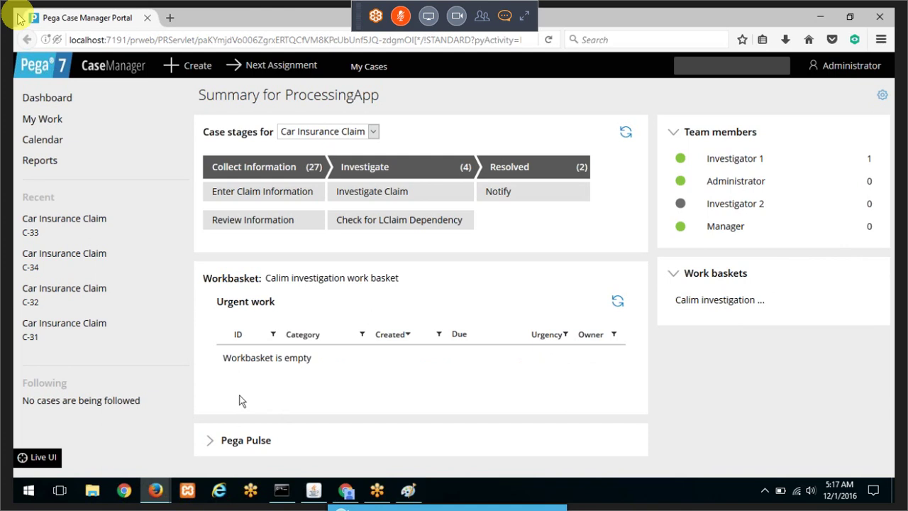
- Start new Car Insurance claim C-35 and submit its personal and policy information
click(198, 66)
click(210, 85)
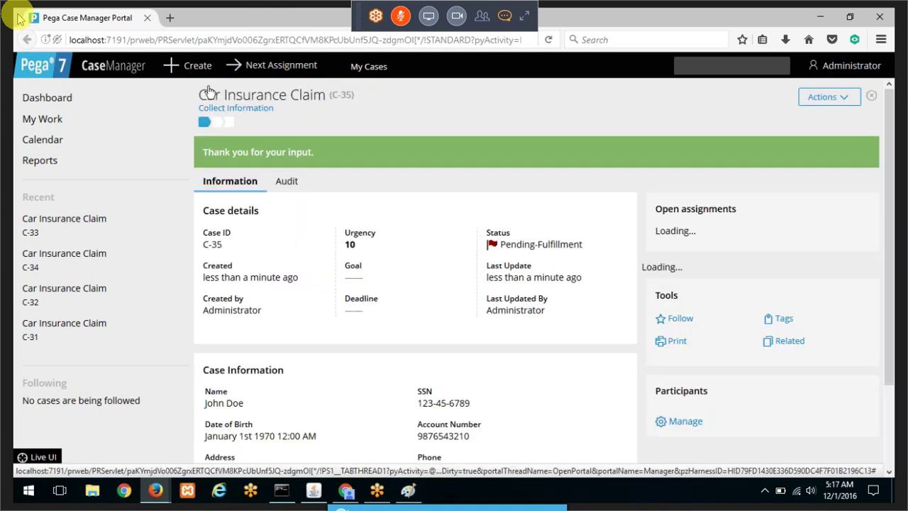
click(692, 235)
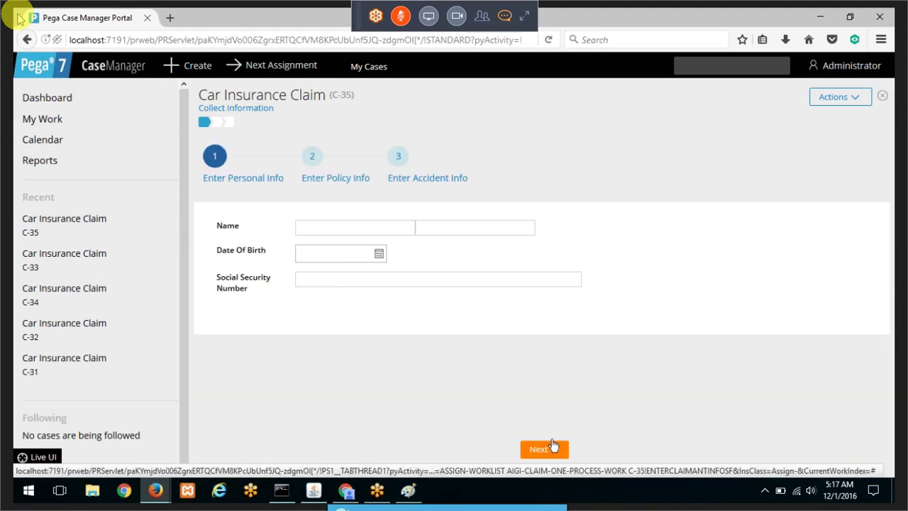
click(543, 449)
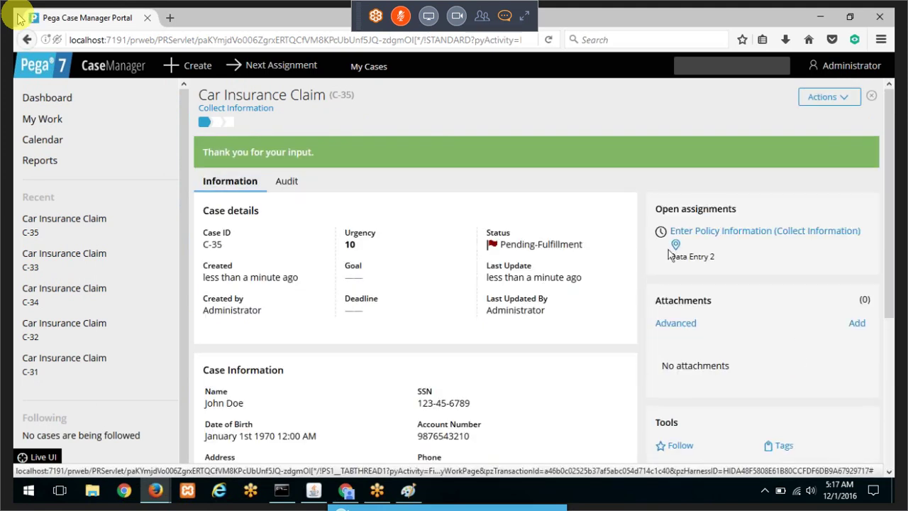
click(668, 239)
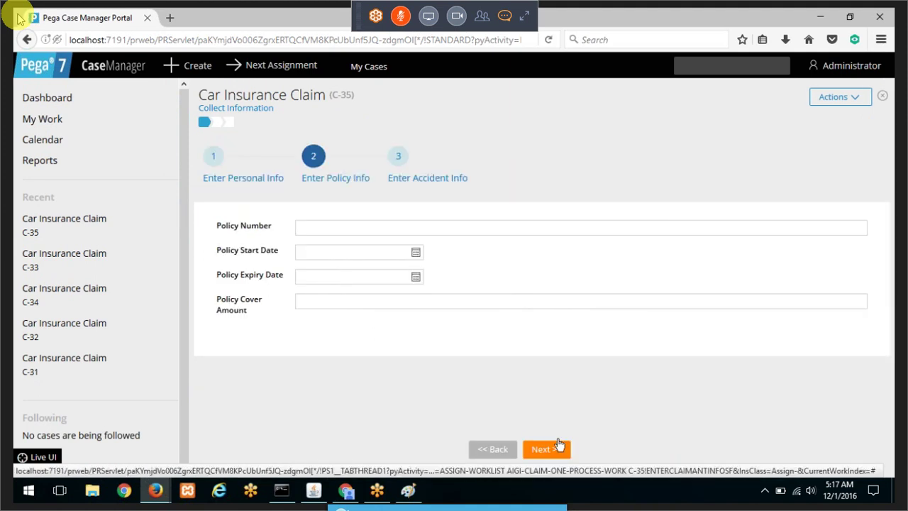
click(558, 448)
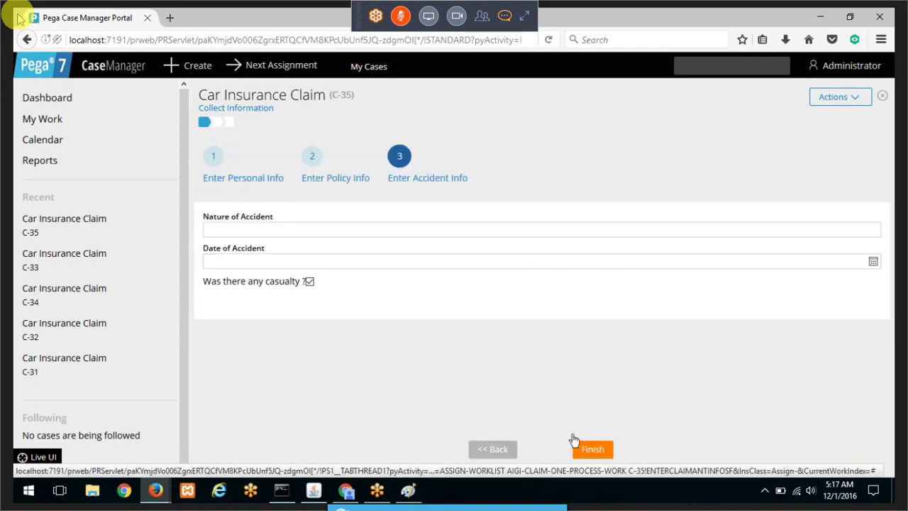
- Finish C-35's accident information step and close the case
click(583, 447)
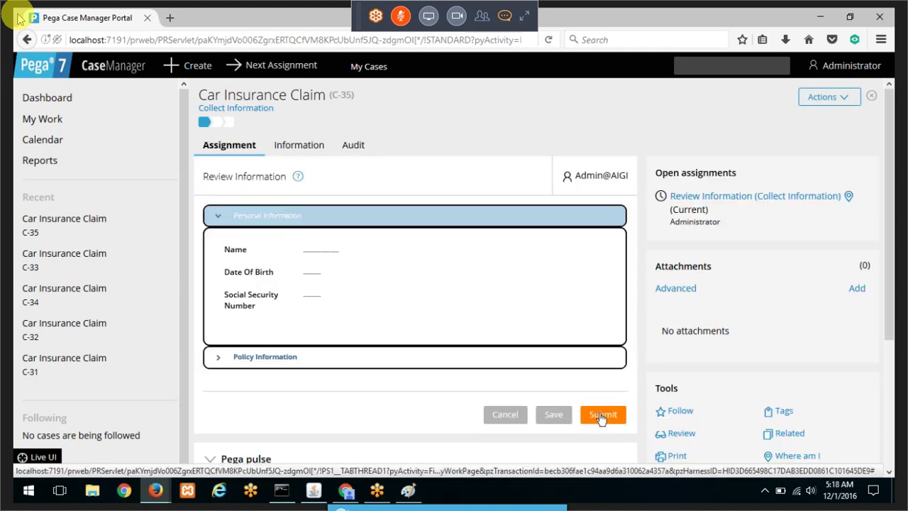
click(601, 417)
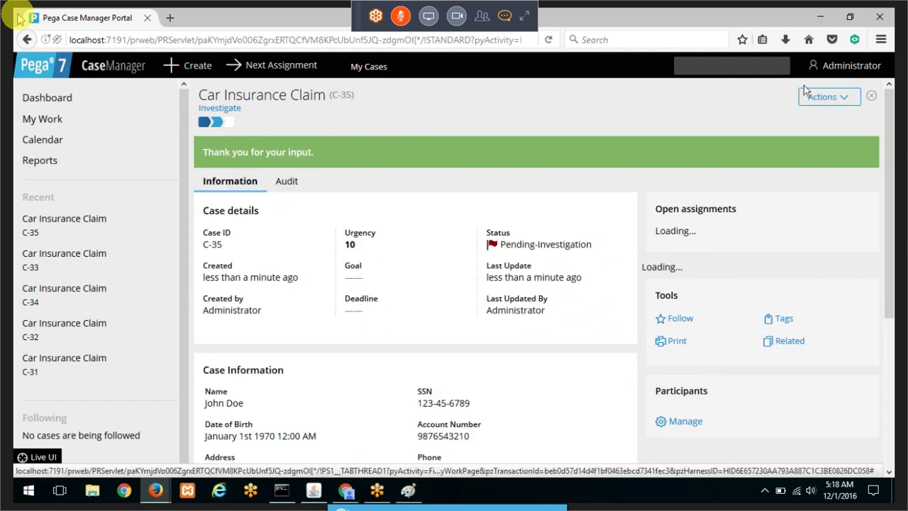
click(872, 97)
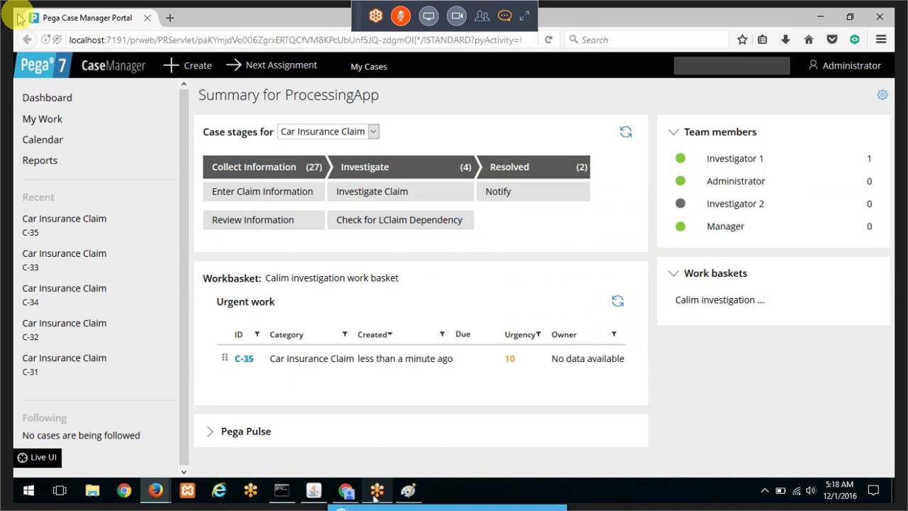
- In Chrome, close the C-34 case to check Investigator 2's My Work list, then minimise it
click(345, 491)
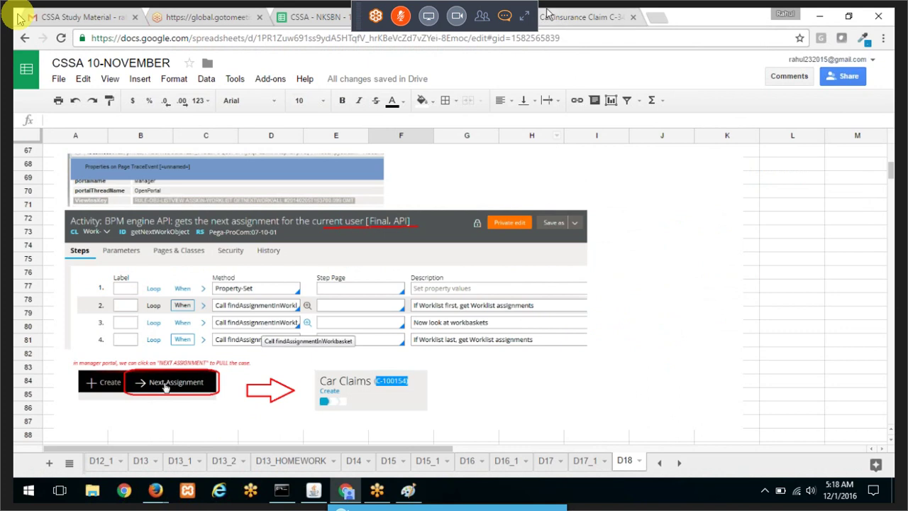
click(546, 14)
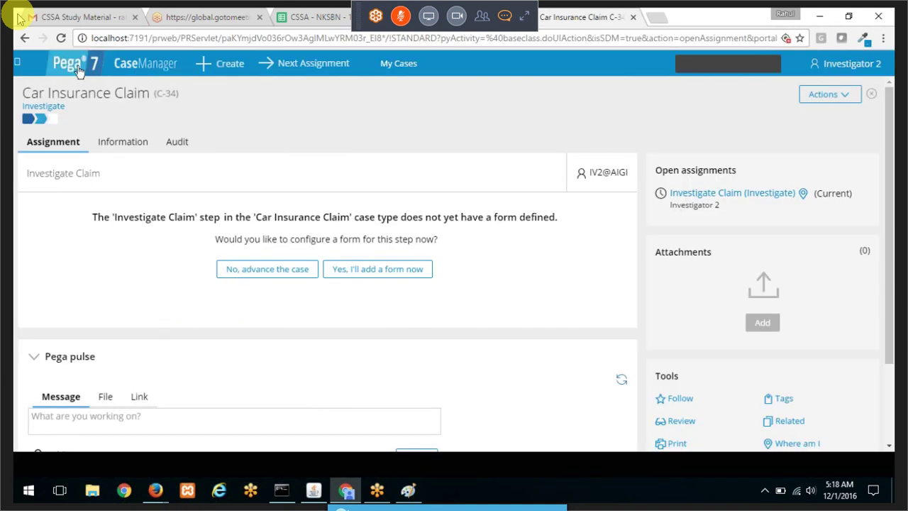
click(871, 95)
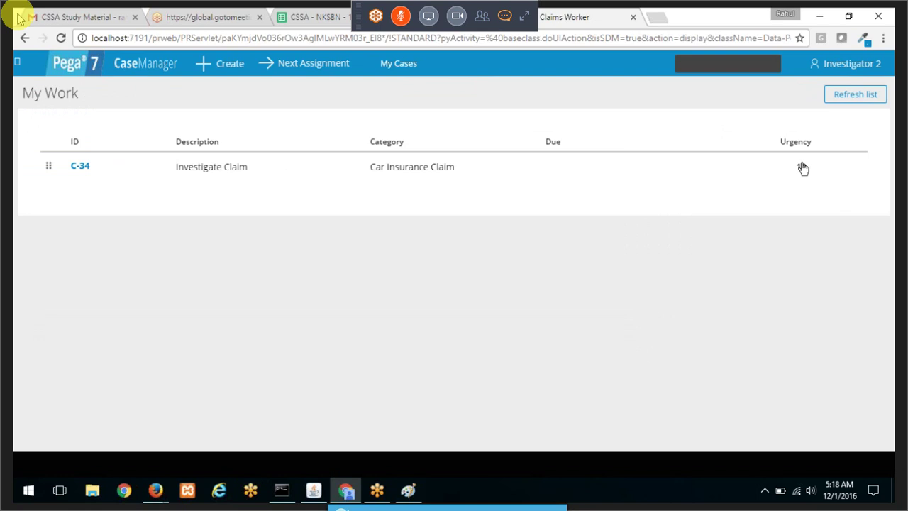
click(340, 490)
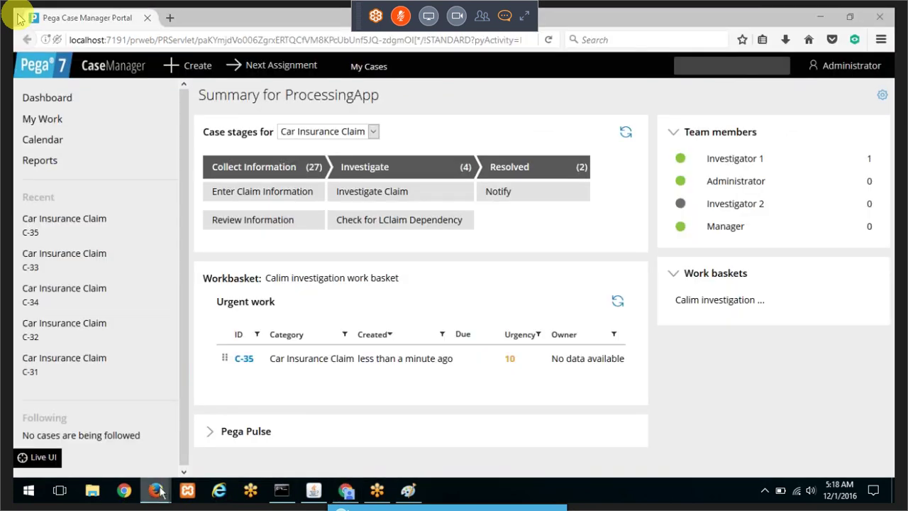
- Reopen Investigator 2's operator record and view its profile and access groups
mouse_move(157, 490)
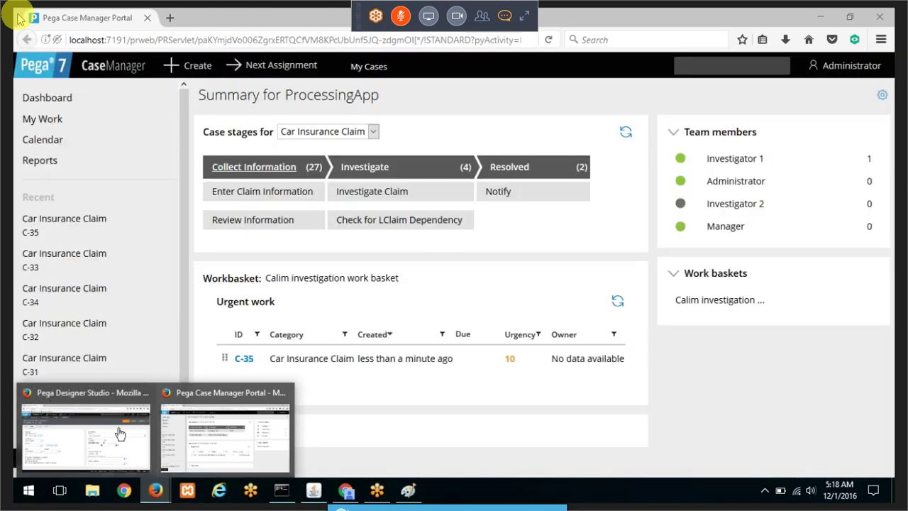
click(119, 428)
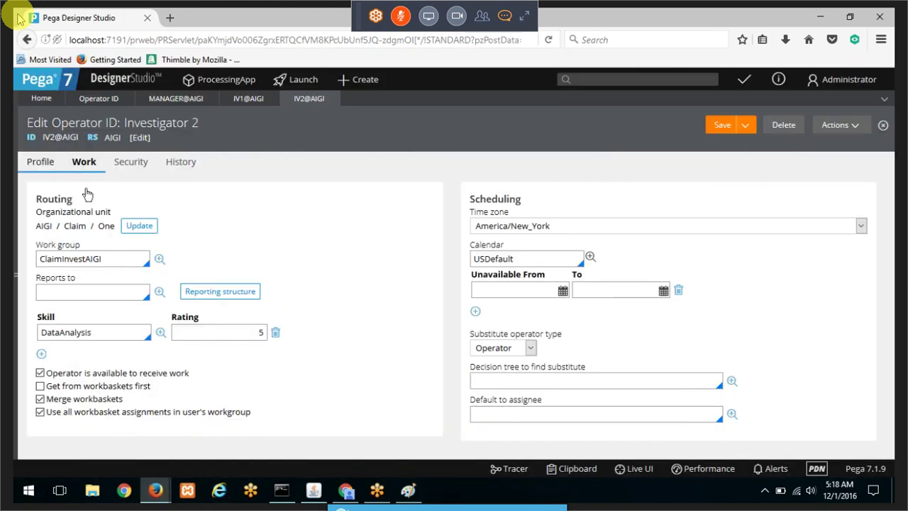
click(43, 164)
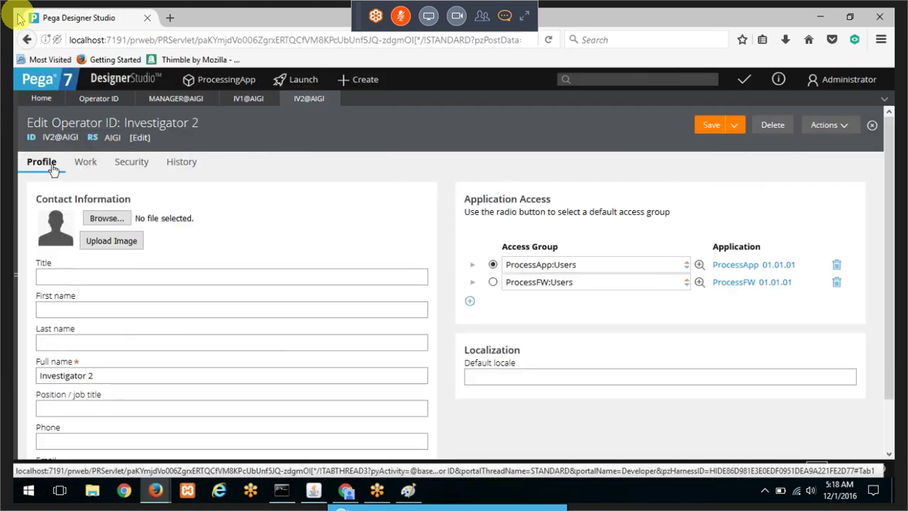
- Add ProcessApp:Managers as a new access group, make it the default, and save
click(468, 302)
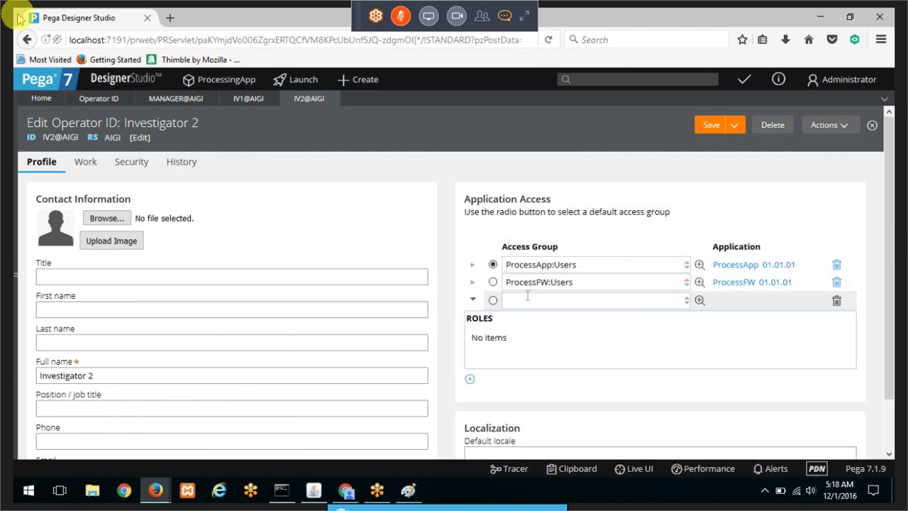
text(Manaer)
key(BackSpace)
key(BackSpace)
key(BackSpace)
key(BackSpace)
key(BackSpace)
text(Proces)
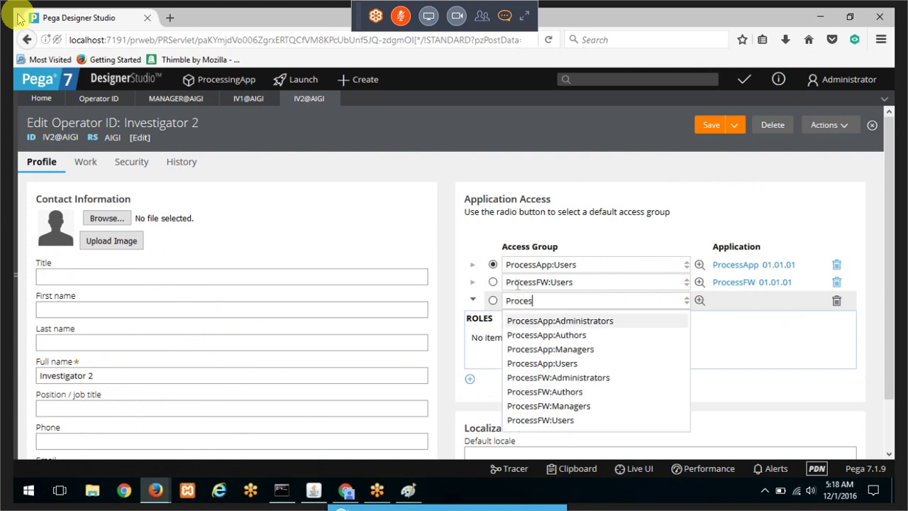
key(Down)
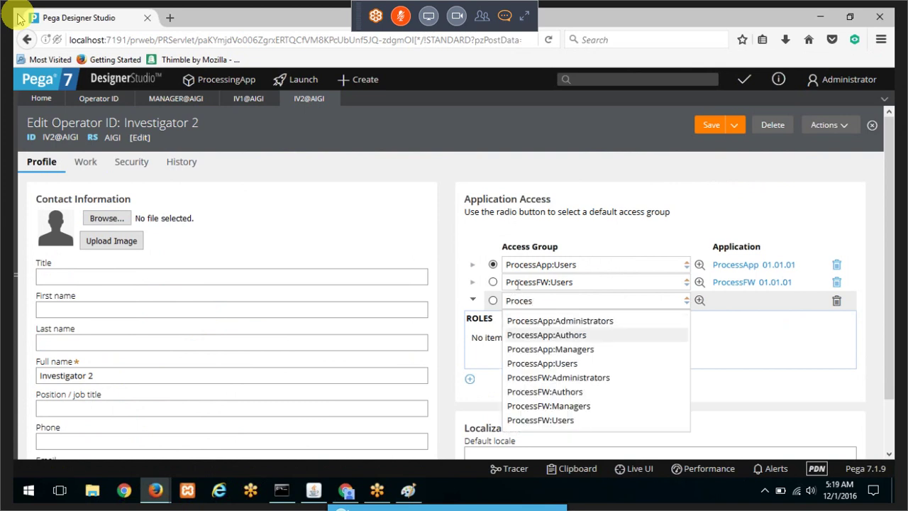
key(Down)
key(Return)
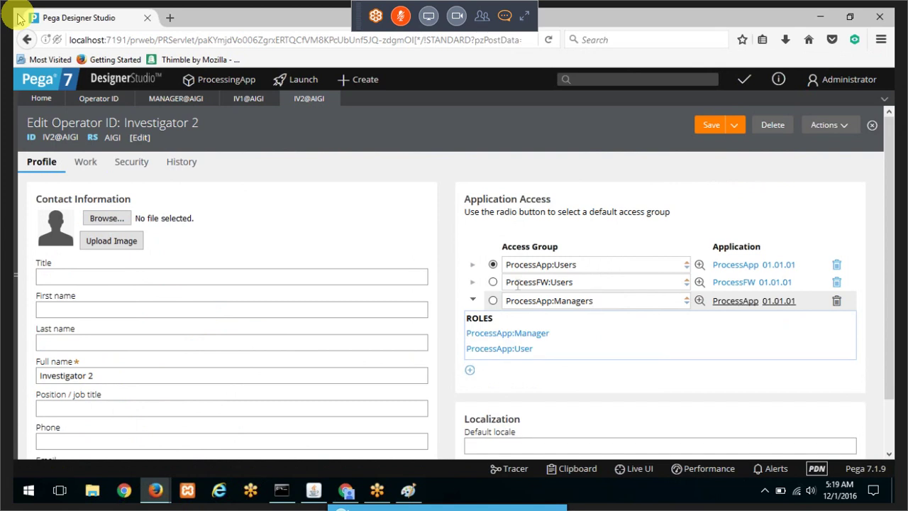
click(493, 301)
click(711, 125)
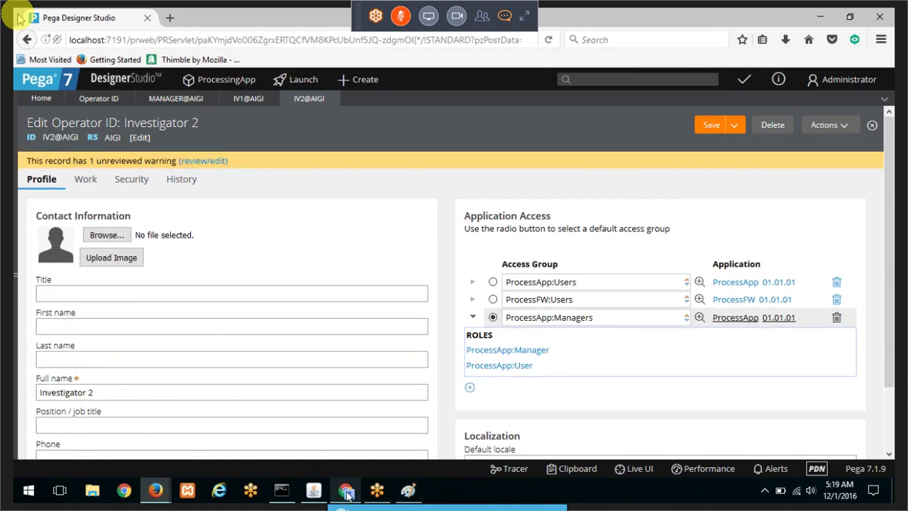
- Log off the Case Manager portal and log back in as Investigator 2
click(346, 489)
click(851, 63)
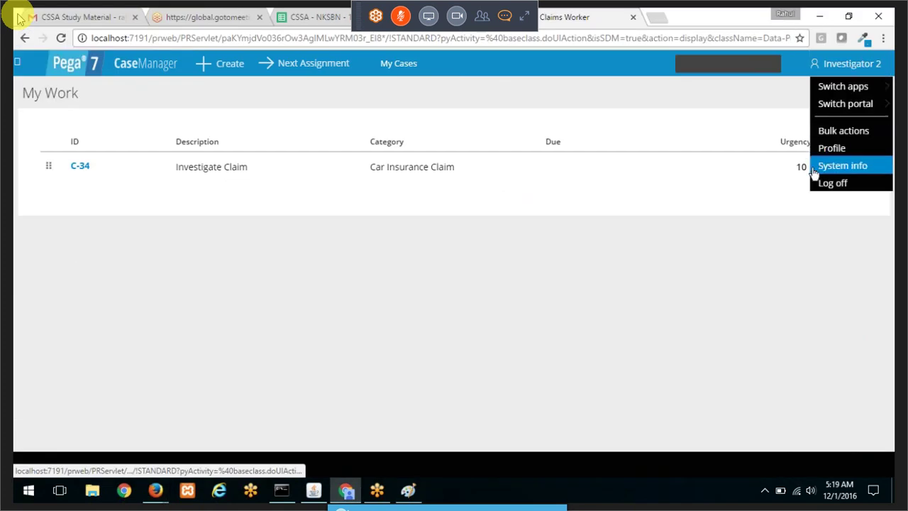
click(822, 182)
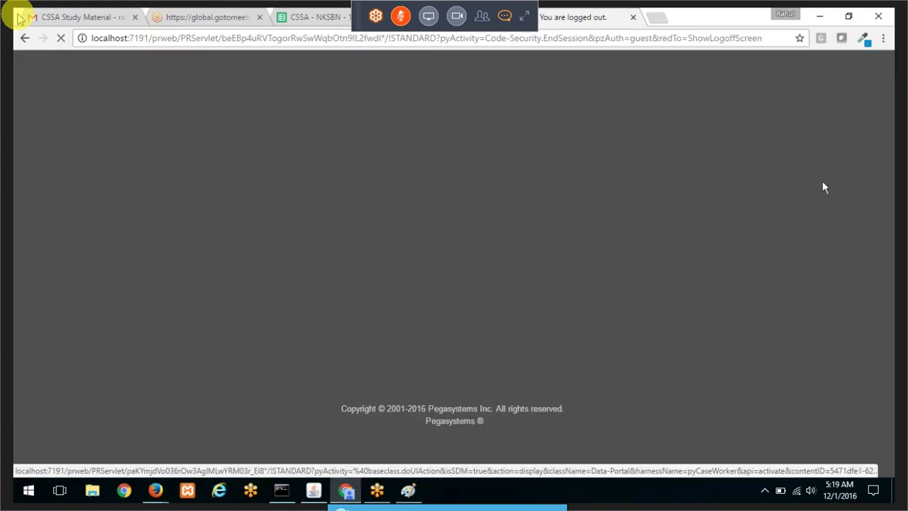
click(373, 170)
key(BackSpace)
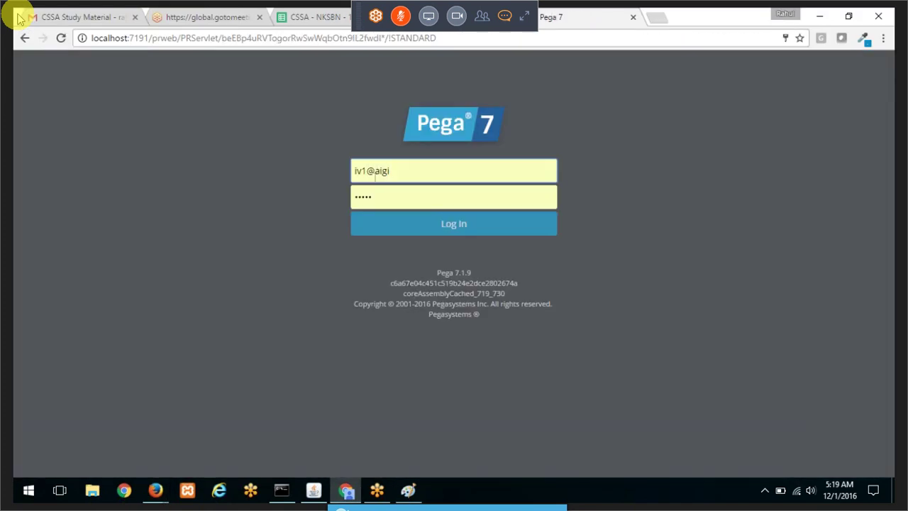
text(2)
key(Tab)
key(Return)
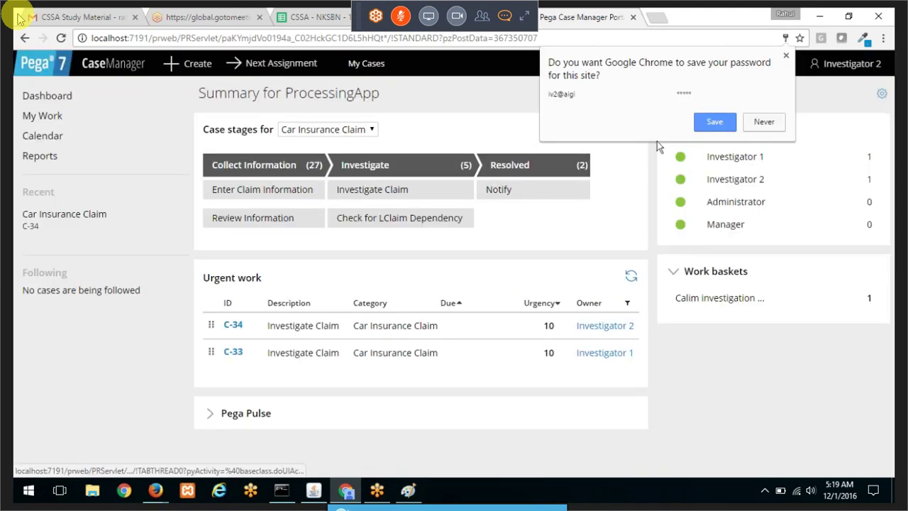
- Open the Calim investigation work basket to see case C-35 waiting there
click(718, 299)
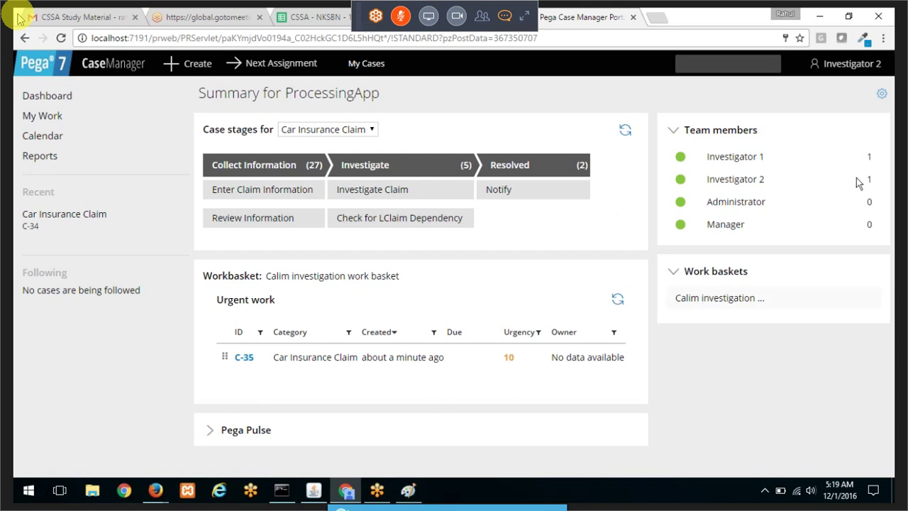
drag(766, 238, 806, 269)
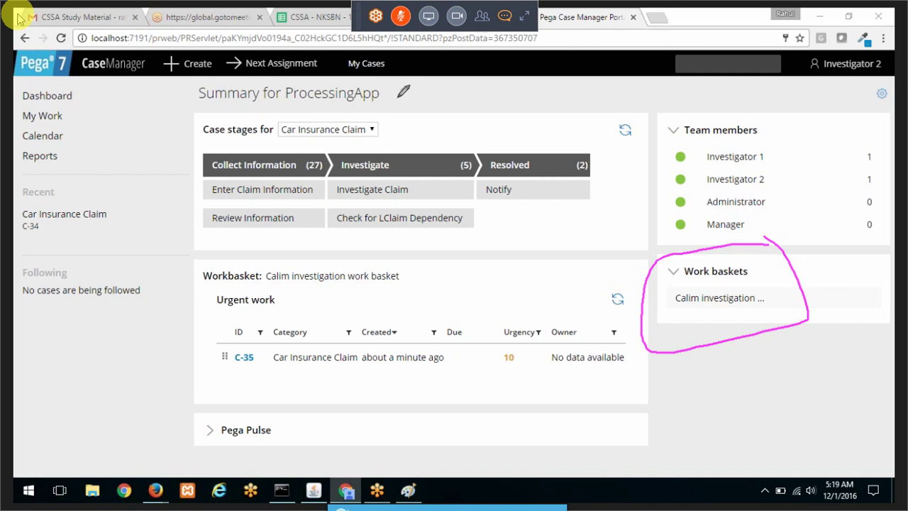
mouse_move(220, 78)
mouse_down()
mouse_move(324, 53)
mouse_move(249, 44)
mouse_move(228, 71)
mouse_move(239, 80)
mouse_up()
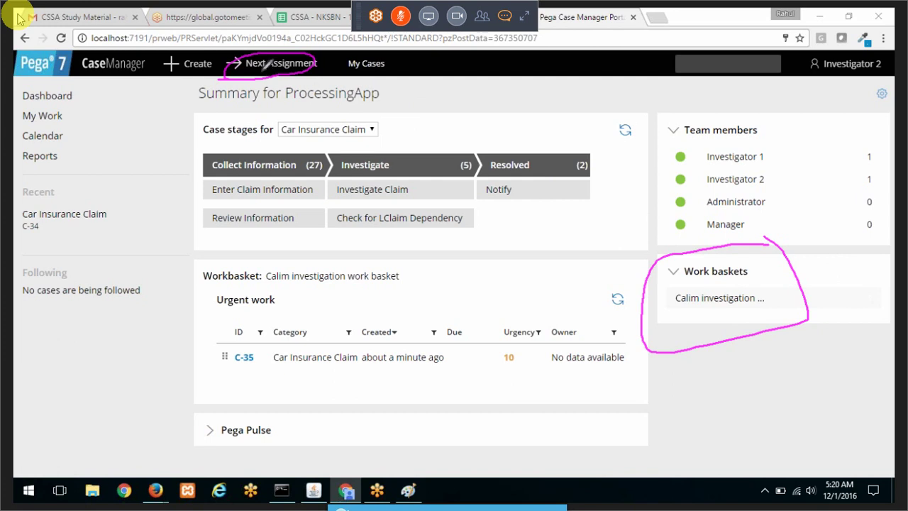
key(Escape)
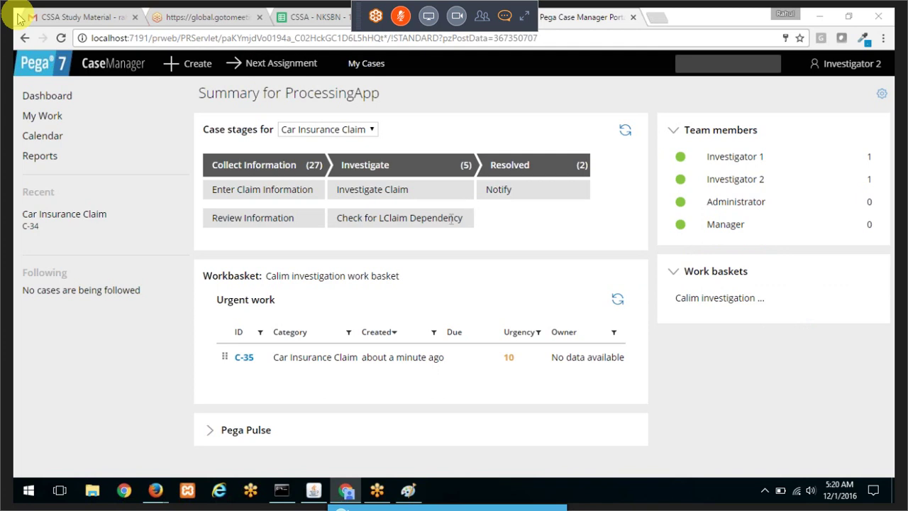
click(348, 490)
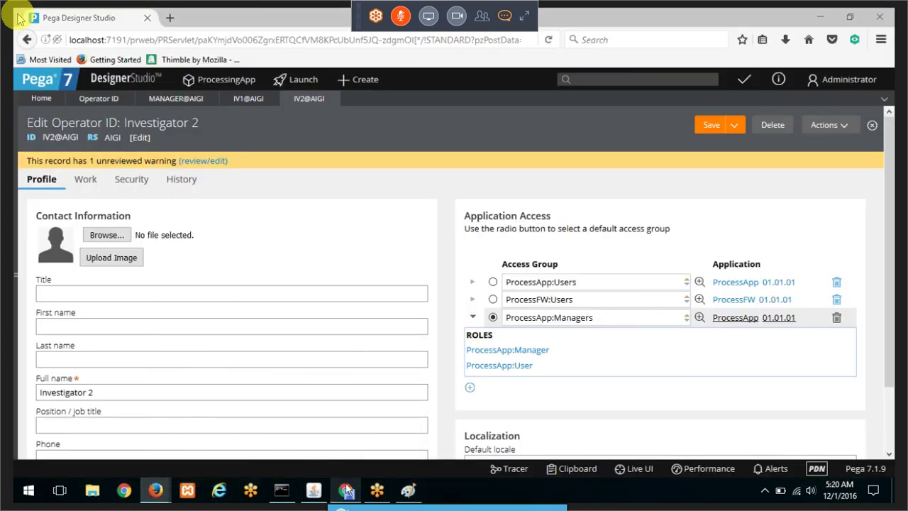
key(alt+Tab)
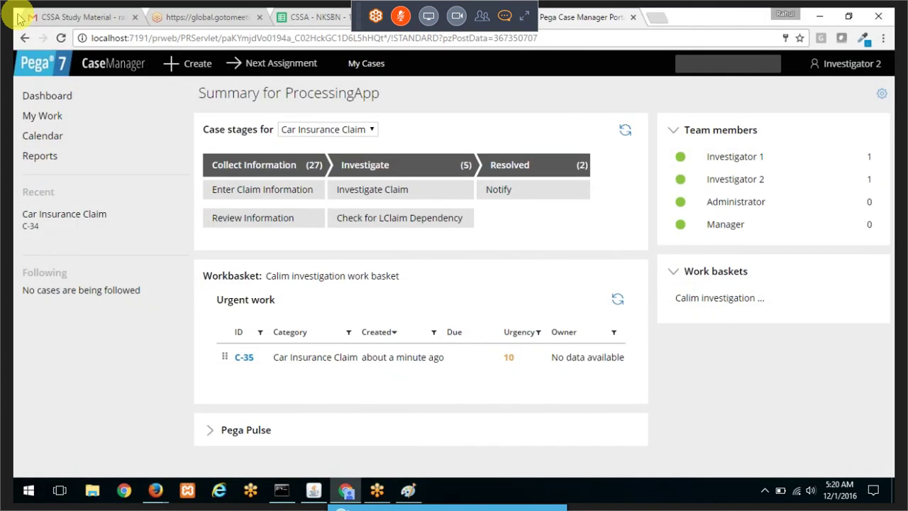
key(ctrl+shift+Tab)
- Scroll sheet D18 to the Exercise on DWA external assignment notes, then return to Designer Studio
scroll(428, 311, down, 3)
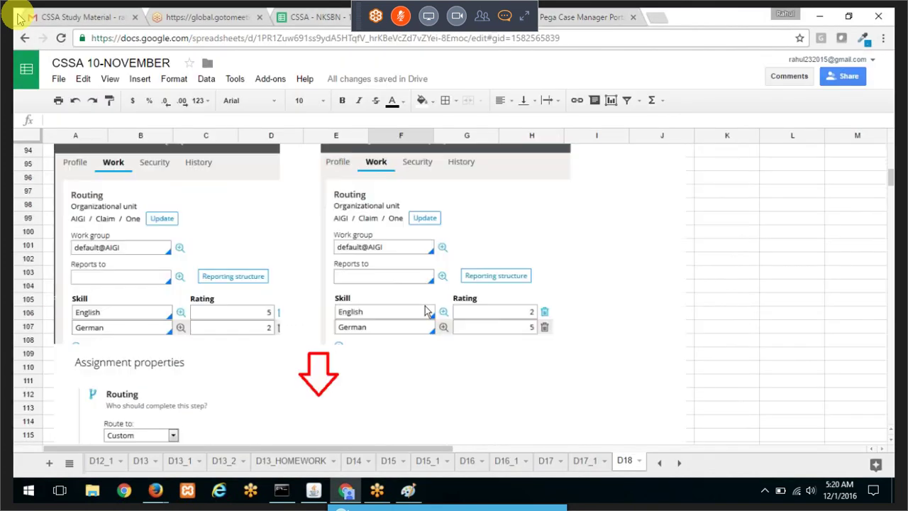
scroll(422, 308, down, 3)
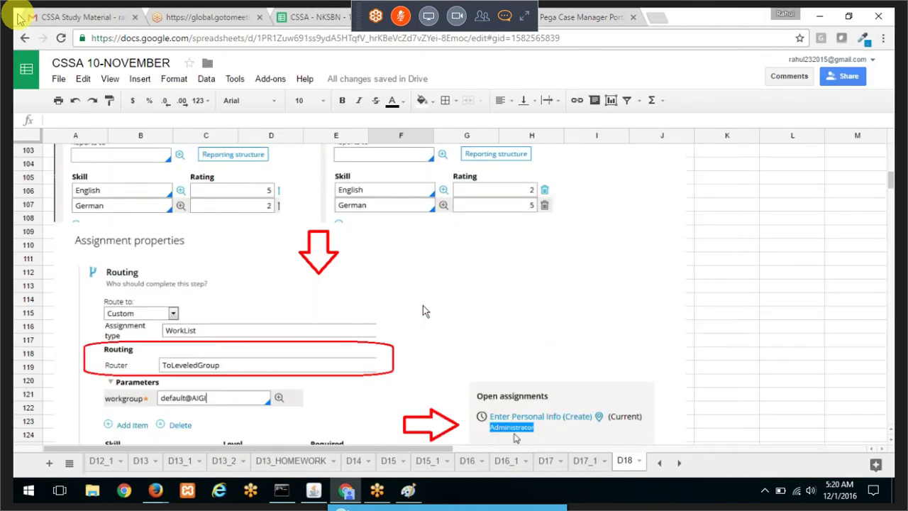
scroll(424, 310, down, 3)
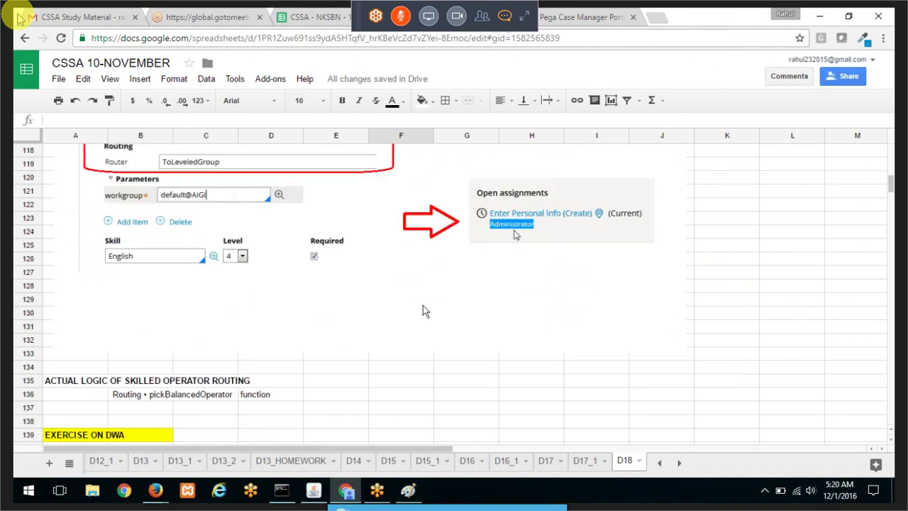
scroll(424, 311, down, 1)
scroll(424, 311, down, 2)
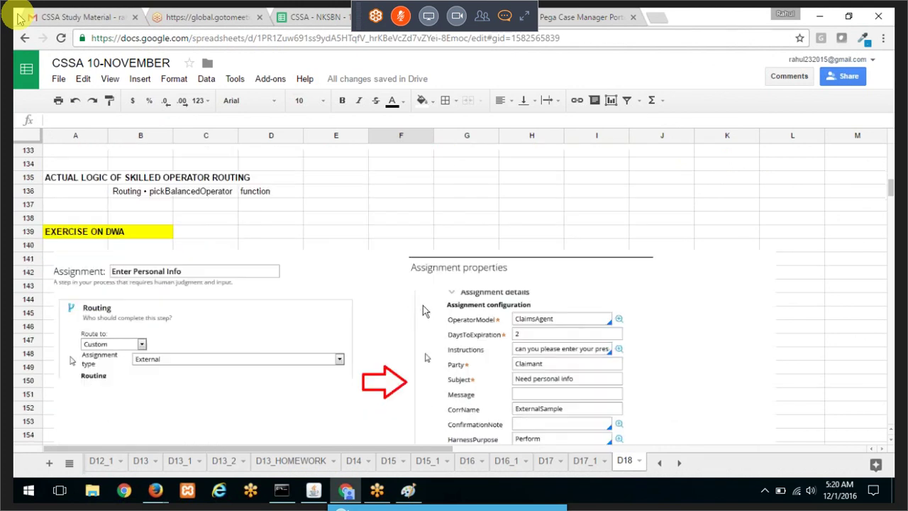
scroll(424, 310, down, 1)
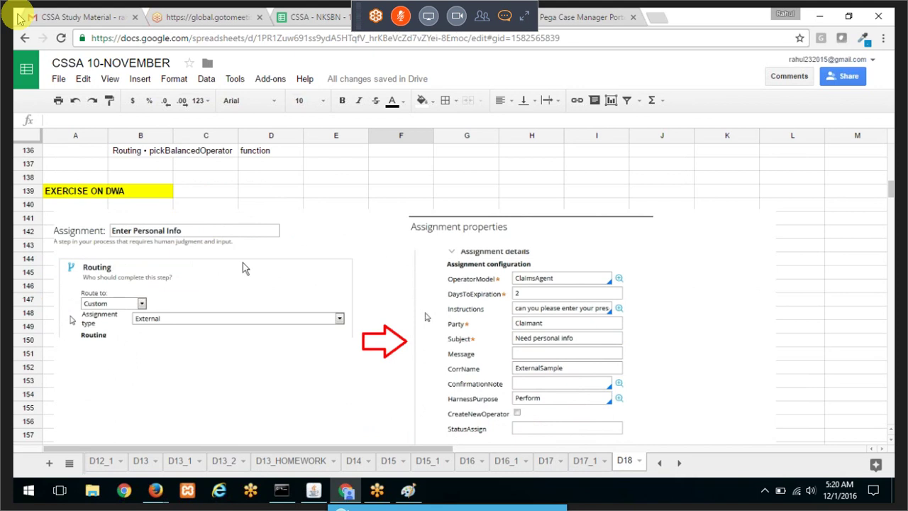
scroll(242, 263, down, 1)
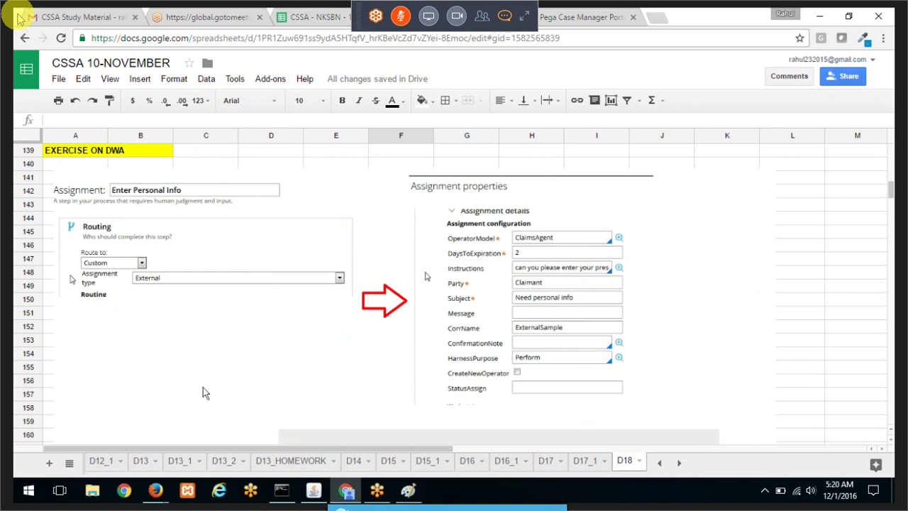
mouse_move(158, 490)
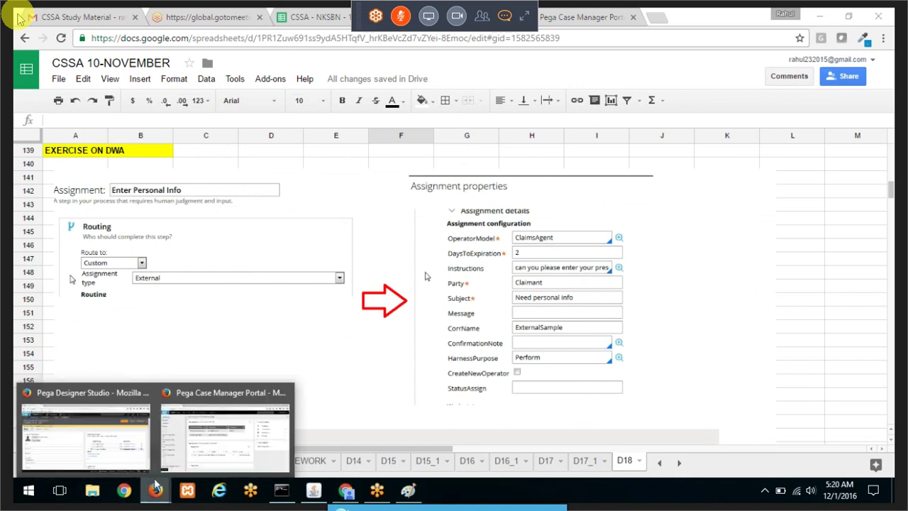
click(130, 452)
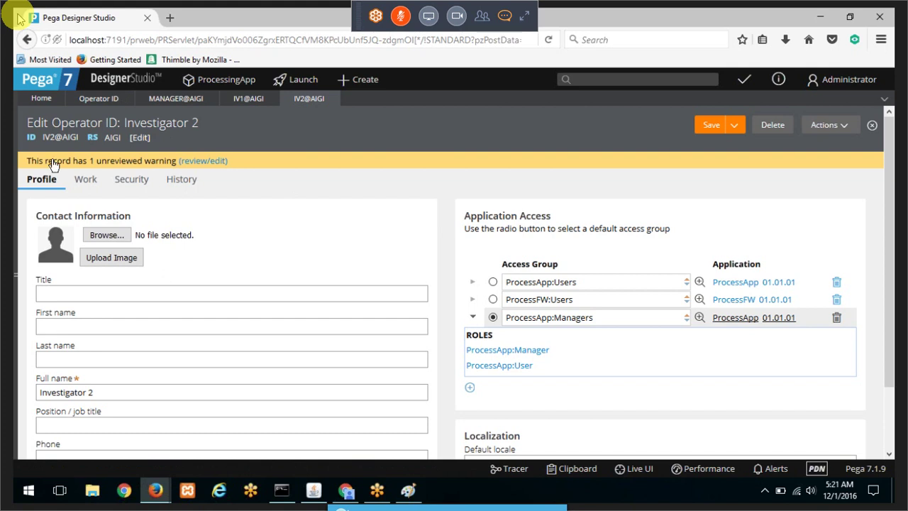
- Open the flow behind the Car Insurance Claim case type's Review Information step
click(15, 141)
click(36, 118)
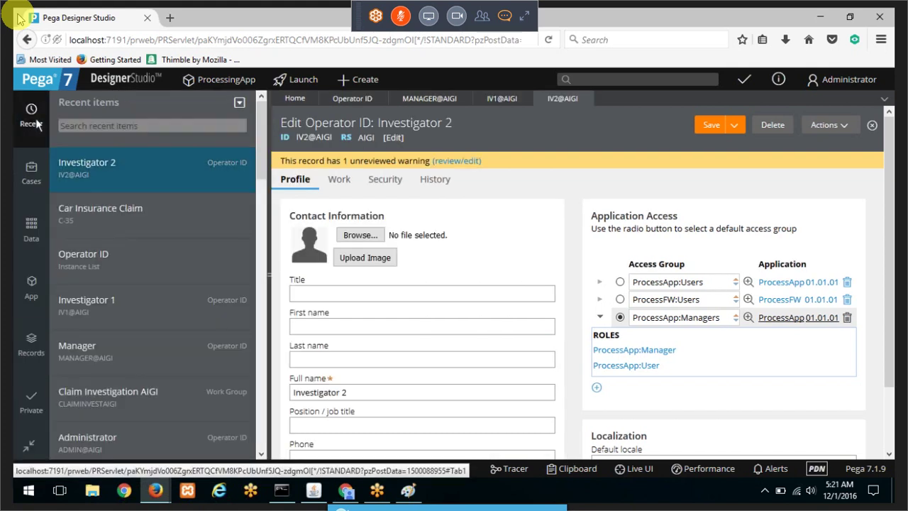
click(38, 178)
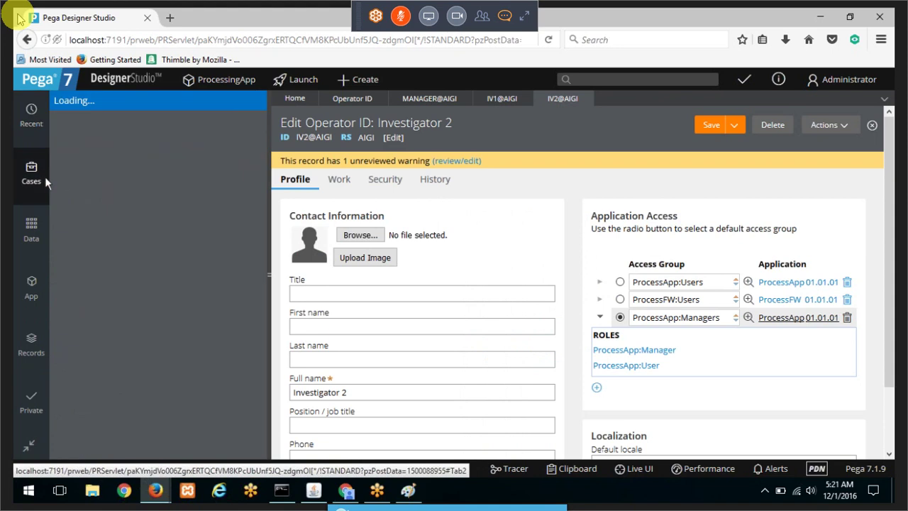
click(106, 157)
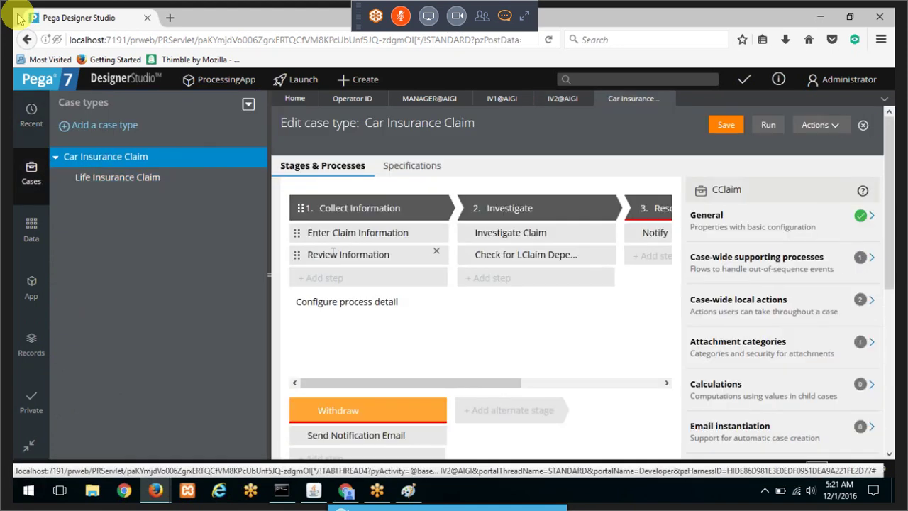
click(334, 253)
click(735, 387)
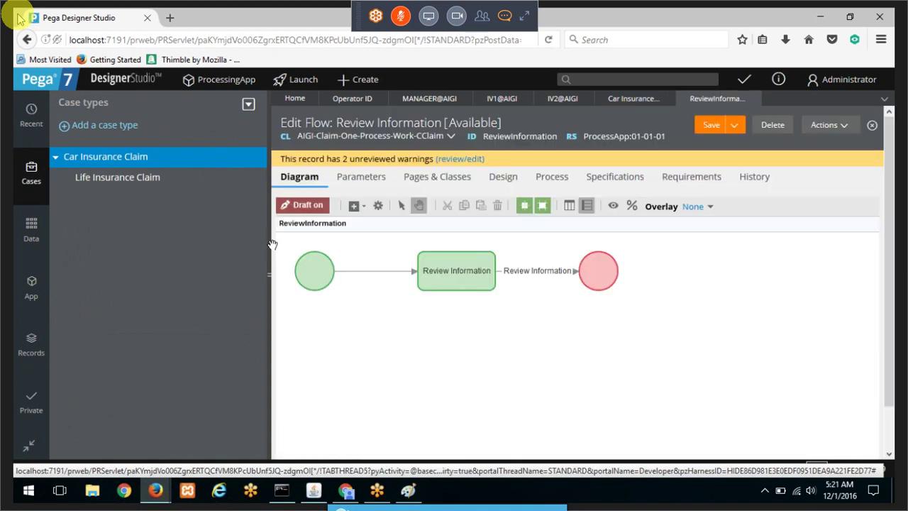
- Open the Review Information assignment's properties and show who completes the step
click(270, 245)
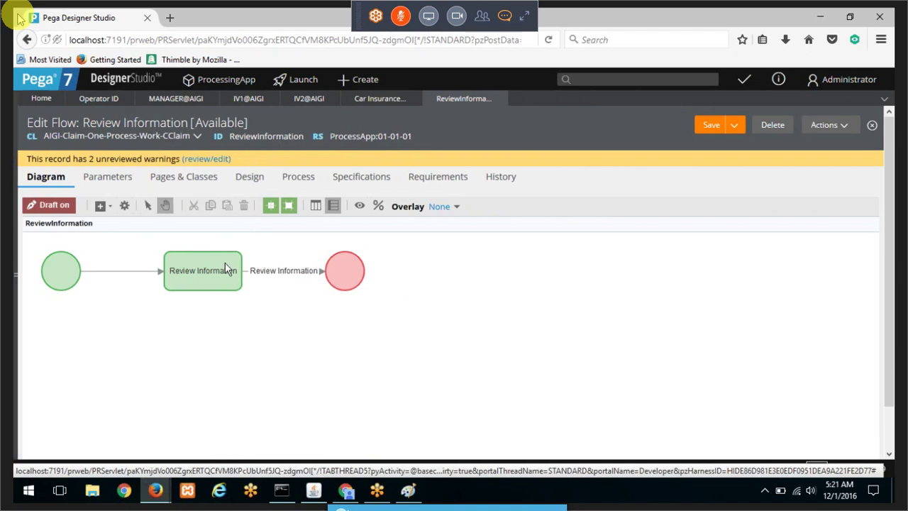
double_click(225, 264)
click(307, 260)
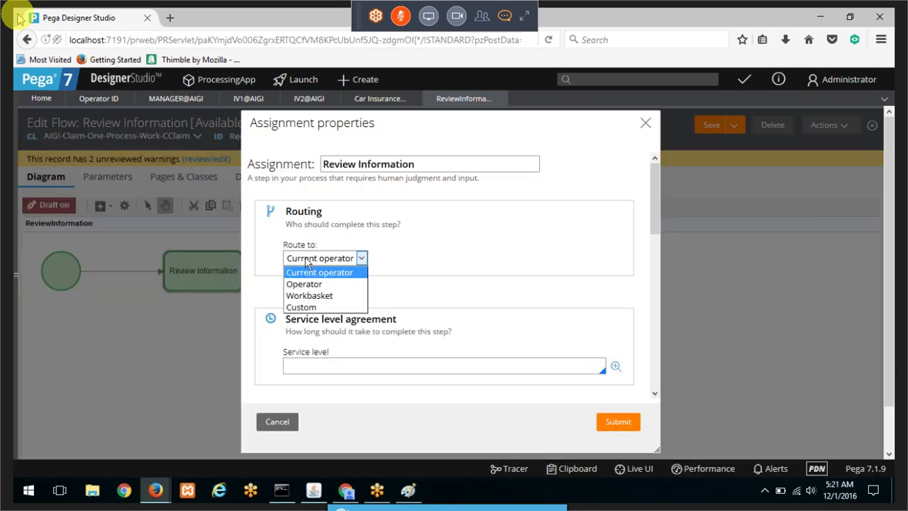
- Set the Review Information assignment to custom routing with assignment type External
click(311, 308)
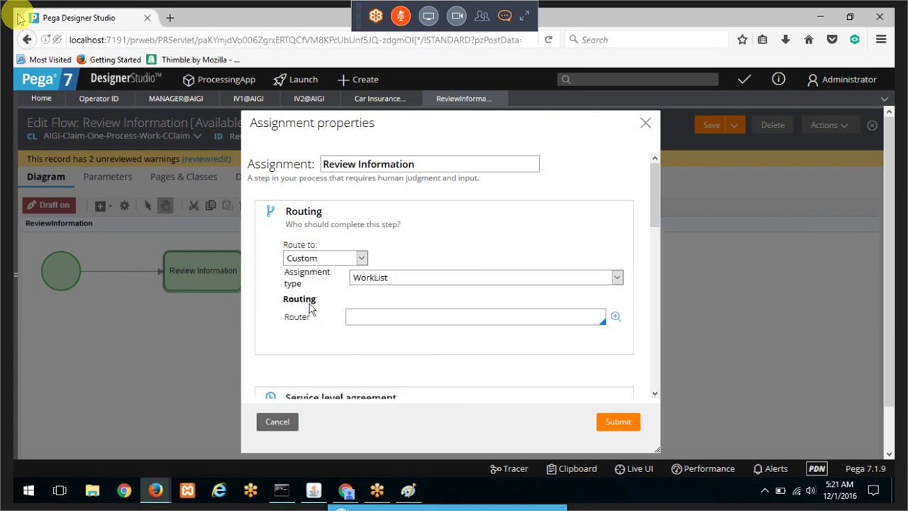
click(389, 277)
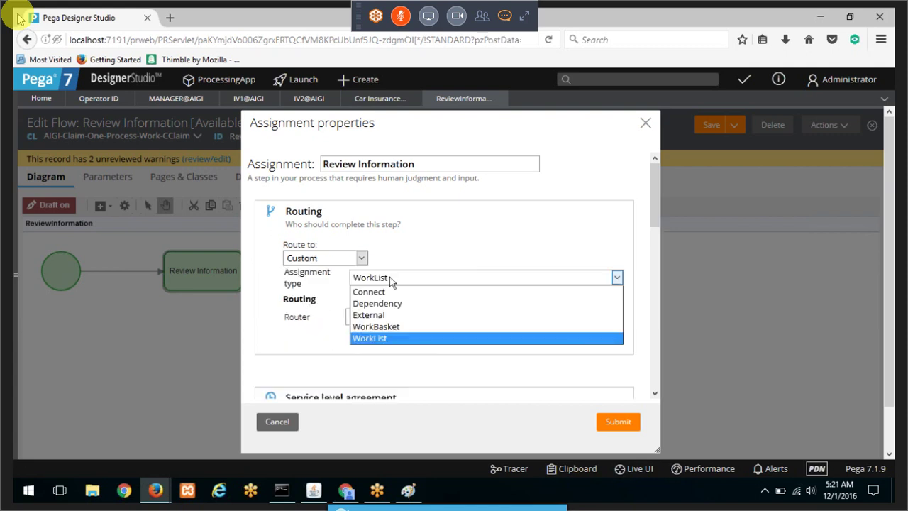
click(389, 314)
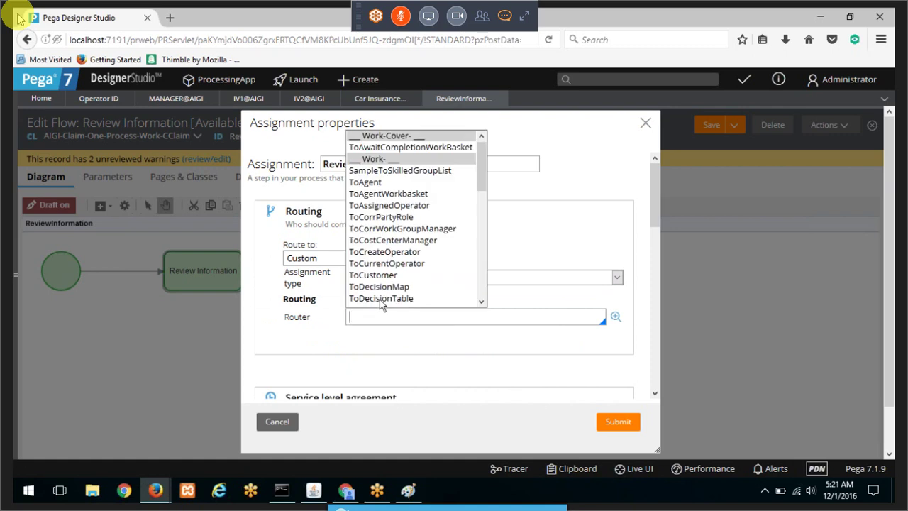
- Scroll down and expand Assignment details to reveal the external configuration fields
click(354, 493)
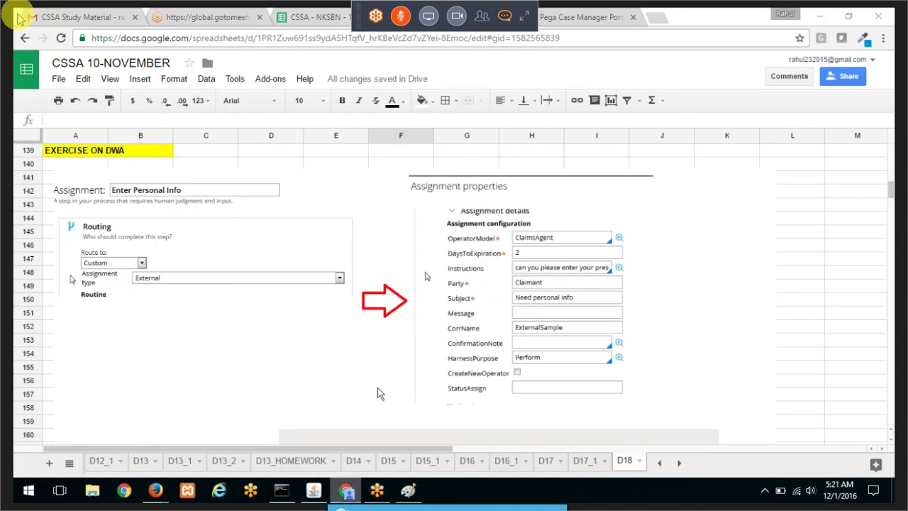
click(348, 493)
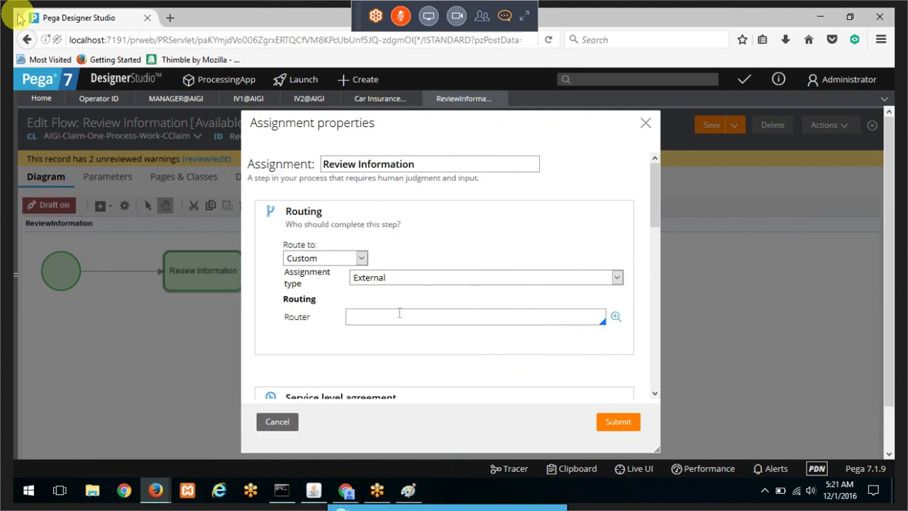
scroll(333, 270, down, 5)
scroll(333, 269, down, 3)
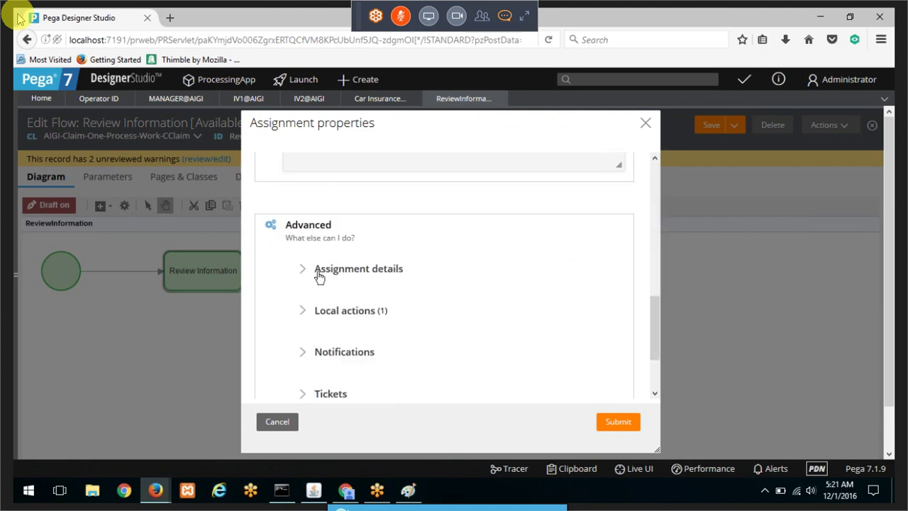
click(337, 271)
scroll(338, 272, down, 1)
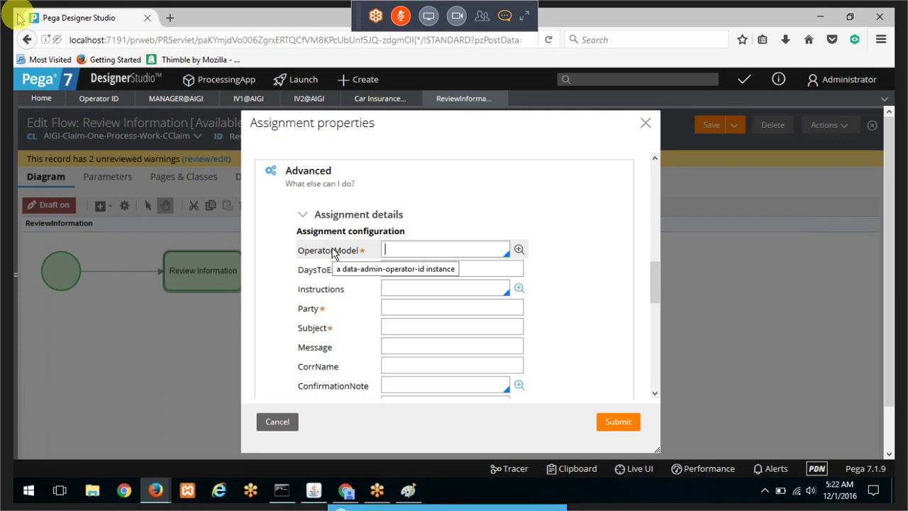
- Set OperatorModel to DE1@AIGI and DaysToExpiration to 5
text(de1)
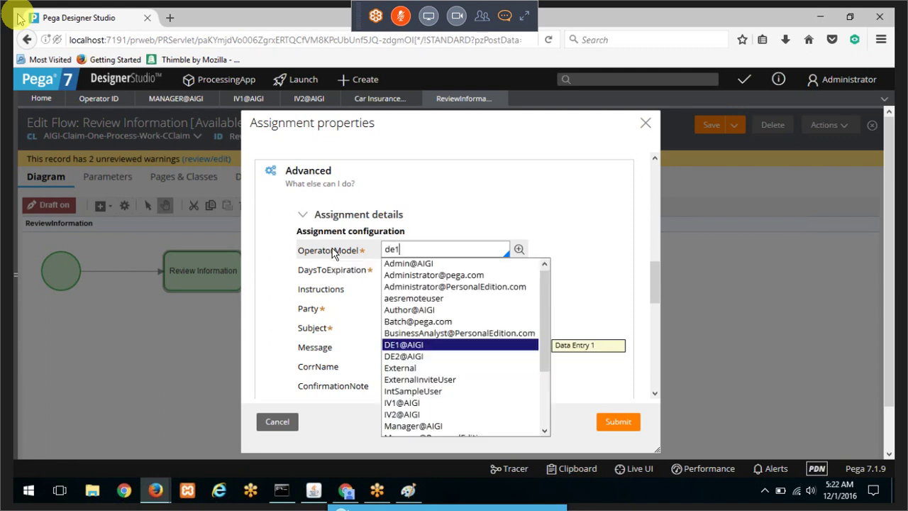
key(Return)
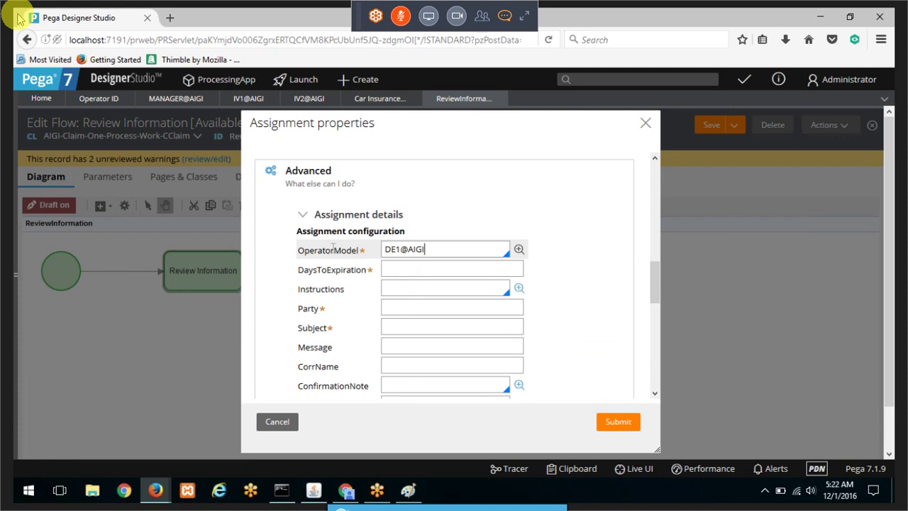
click(395, 267)
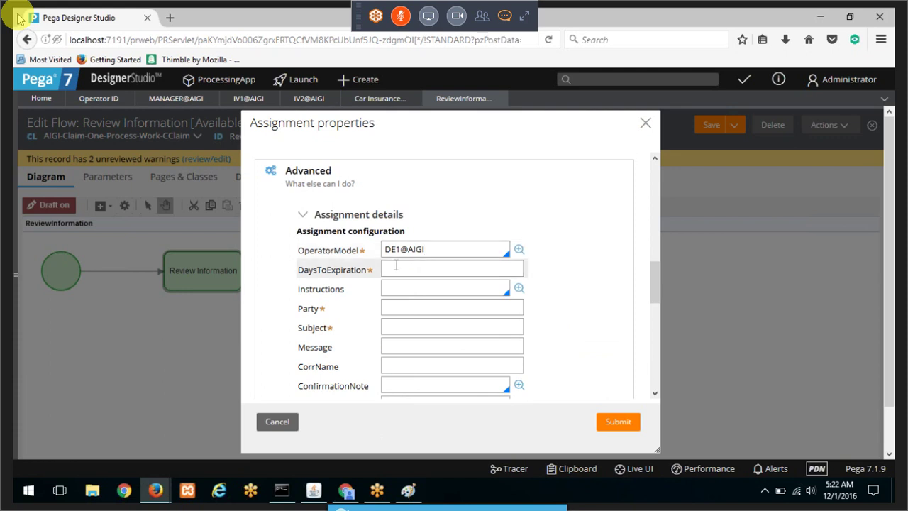
text(5)
- Enter instructions asking the recipient to review your claim information
click(395, 288)
text(Please fi)
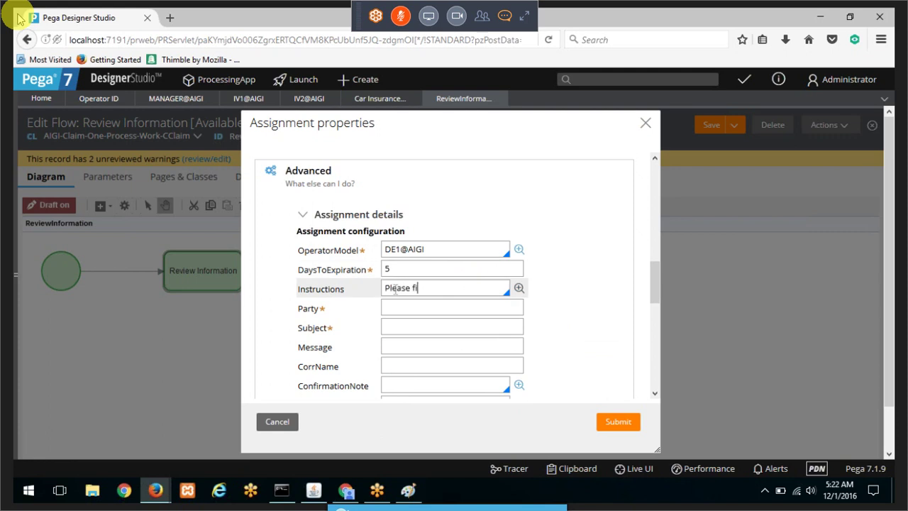
key(BackSpace)
key(BackSpace)
text(review the informat)
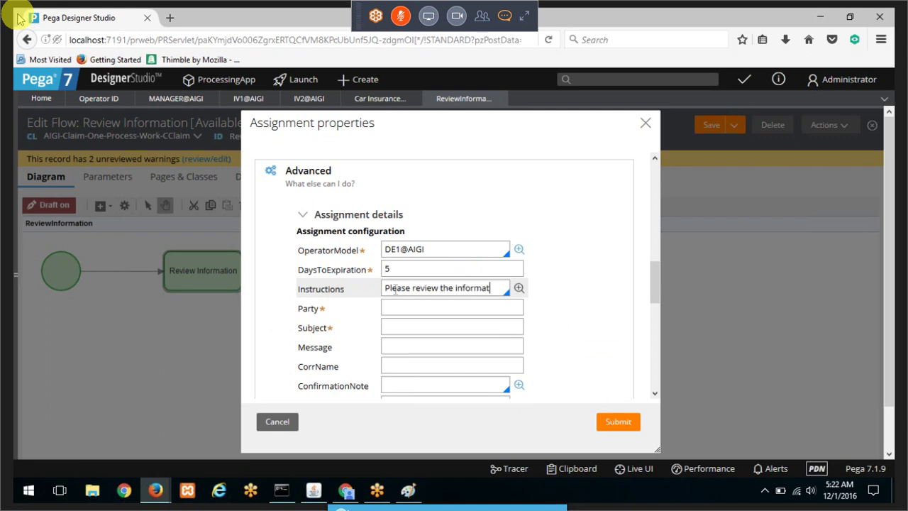
text(ion")
key(Home)
text(")
key(End)
key(Left)
key(Left)
key(Left)
key(Left)
key(Left)
key(Left)
key(Left)
key(Left)
key(Left)
key(Left)
key(Left)
key(Left)
key(Left)
key(ctrl+shift+Left)
key(BackSpace)
text(your claim)
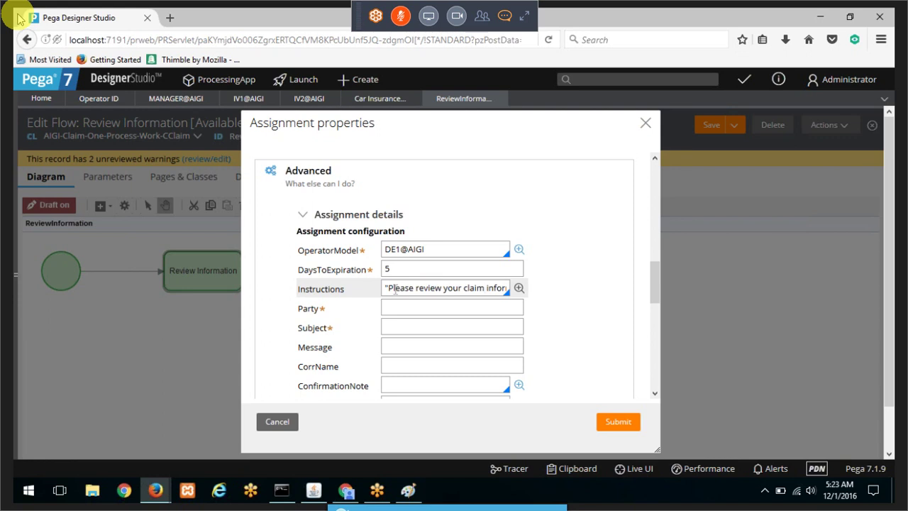
drag(402, 288, 536, 287)
- Set Party to Claimant and Subject to 'Review your claim details'
click(412, 307)
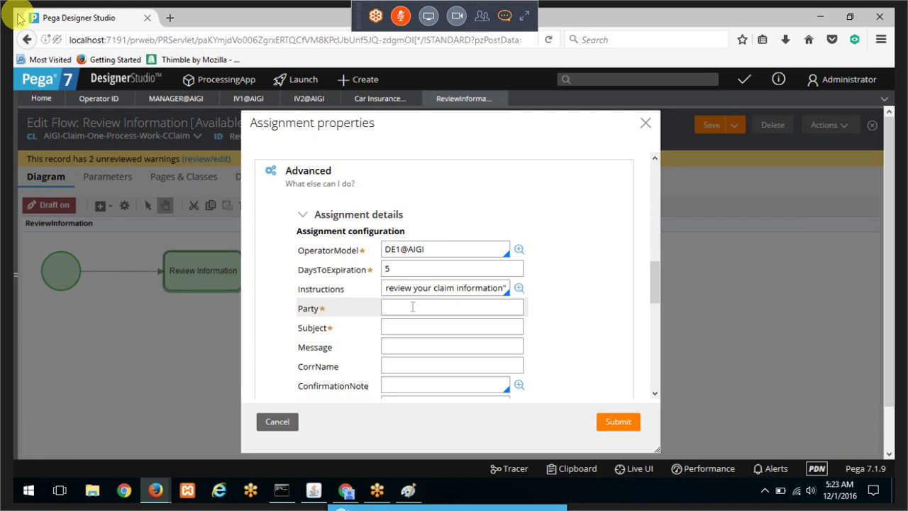
text(Claimant)
key(Tab)
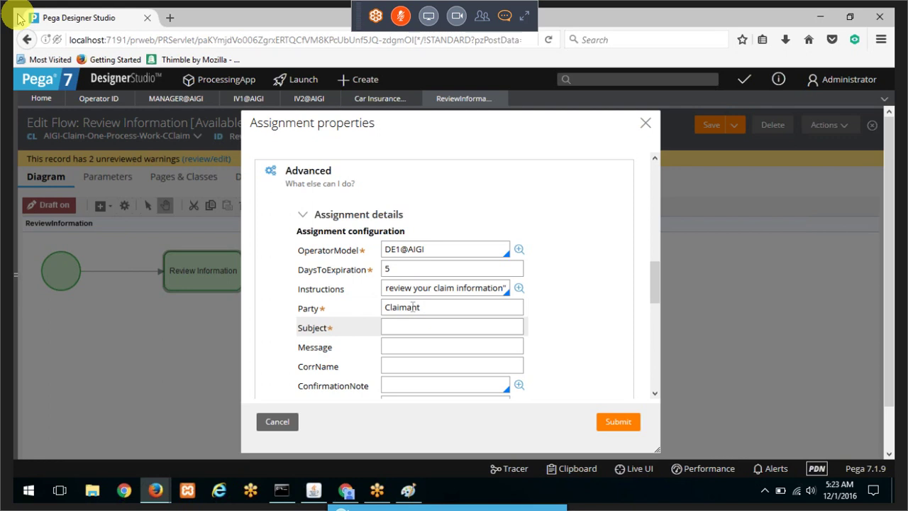
text(Your claim detail)
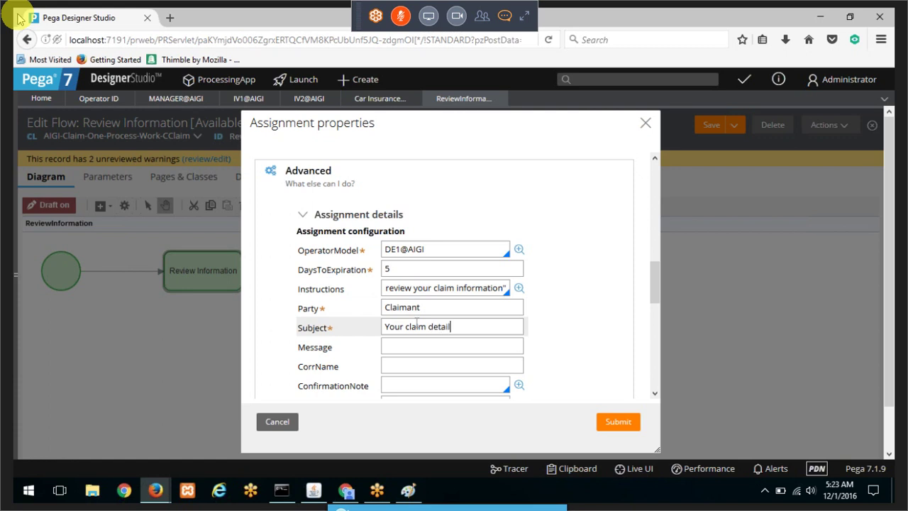
text(sReview)
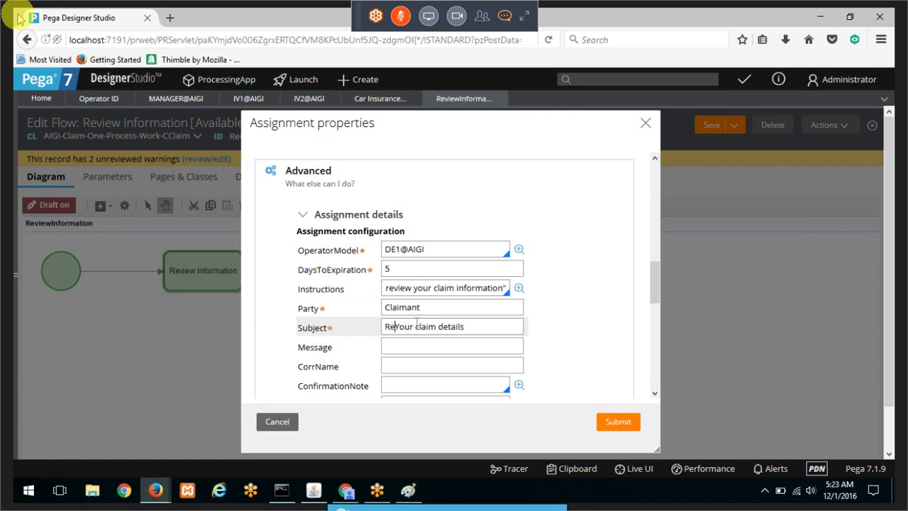
key(Delete)
text(y)
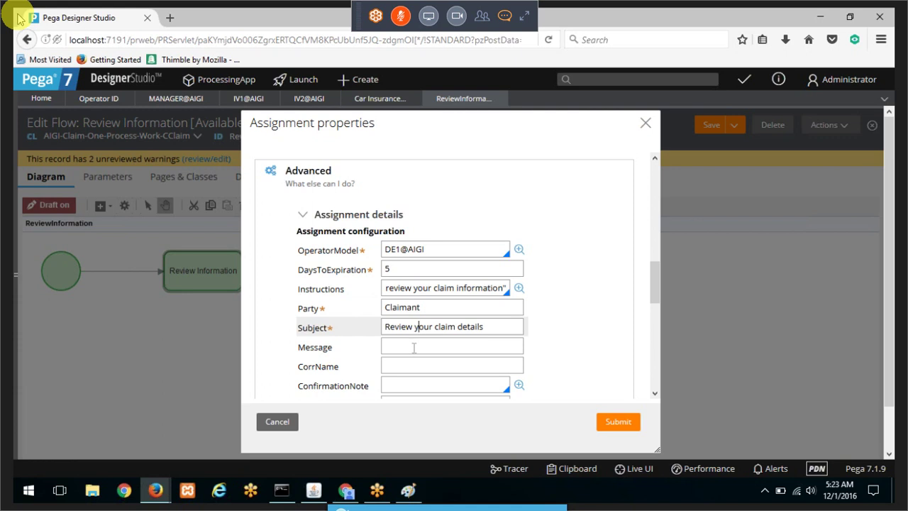
- Set the Work status to Pending-External and submit the assignment settings
scroll(430, 362, down, 3)
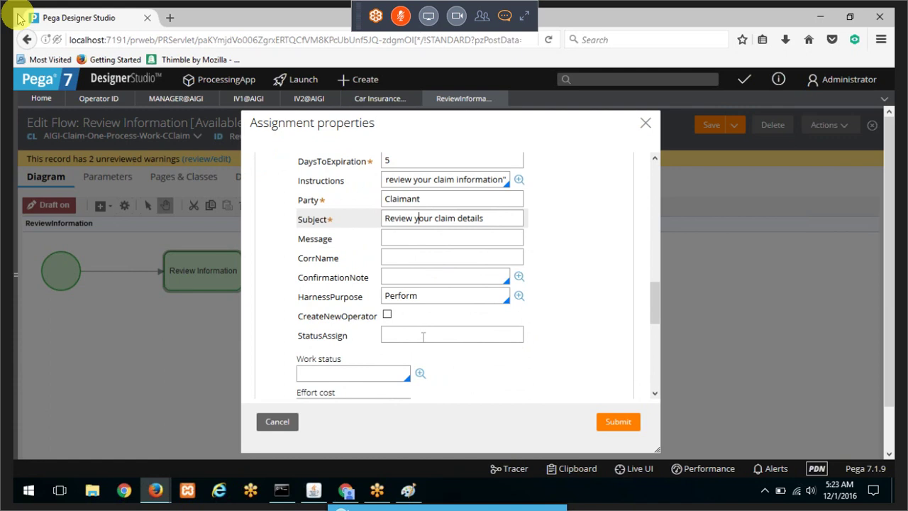
scroll(423, 336, down, 3)
click(355, 209)
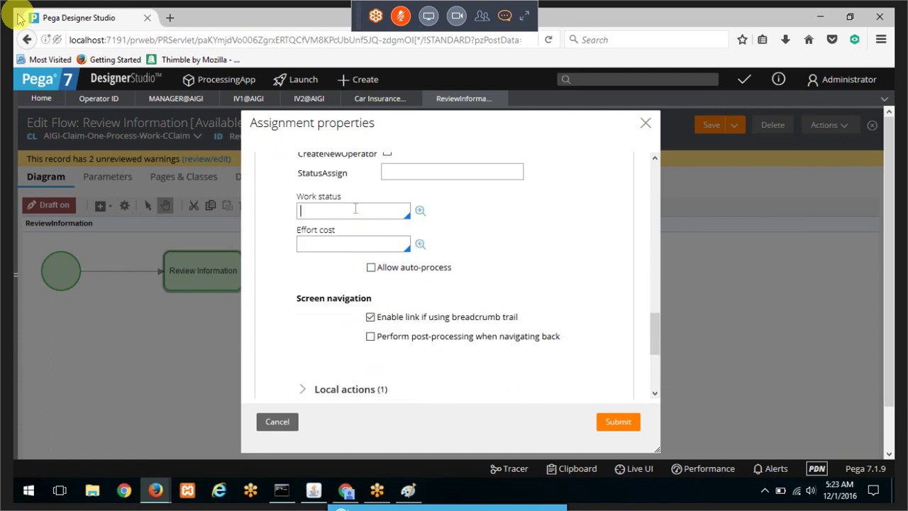
text(Pending)
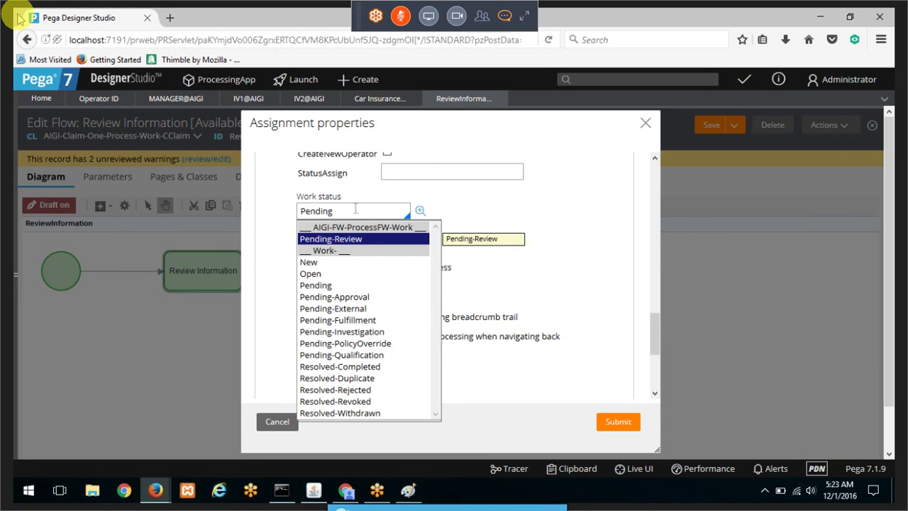
key(Down)
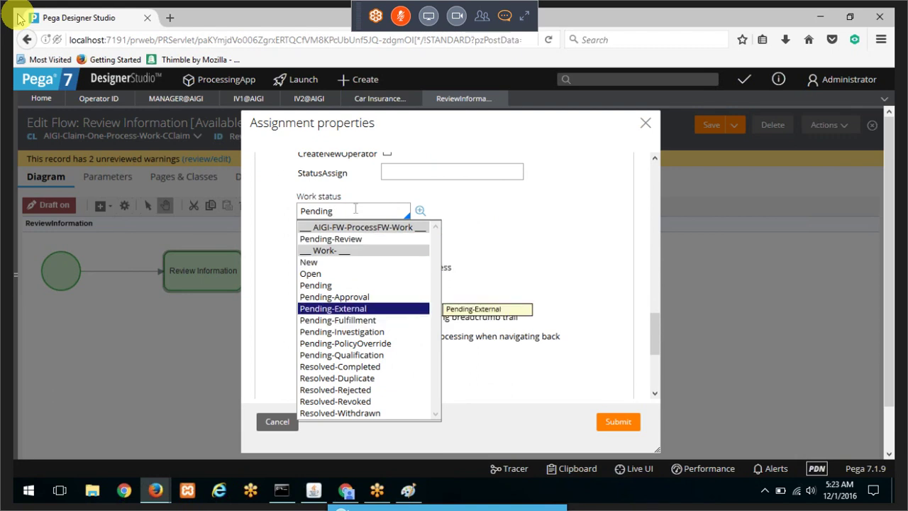
click(333, 308)
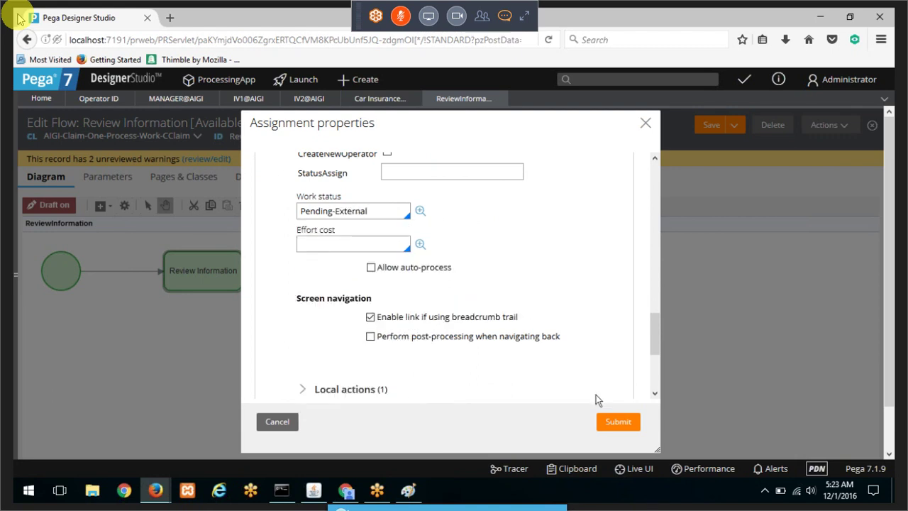
click(618, 422)
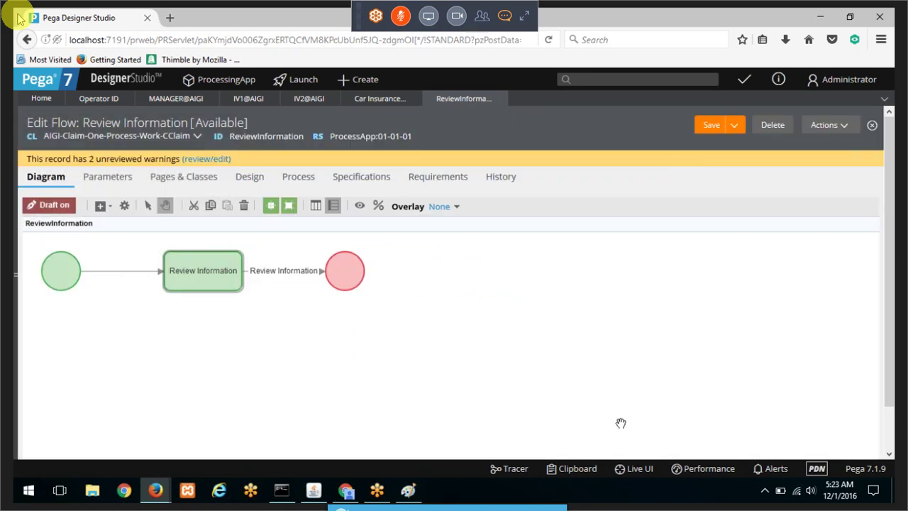
- Save the Review Information flow and start new Car Insurance Claim case C-36
click(709, 123)
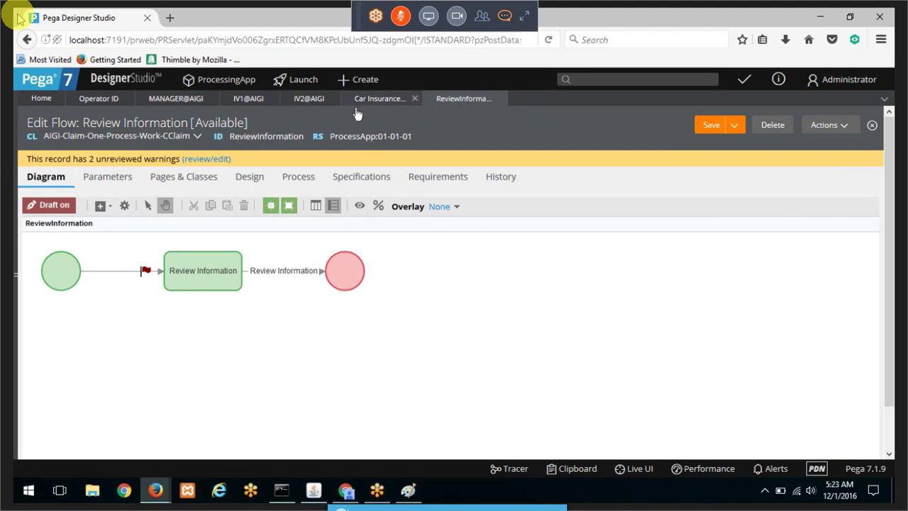
click(353, 81)
mouse_move(454, 101)
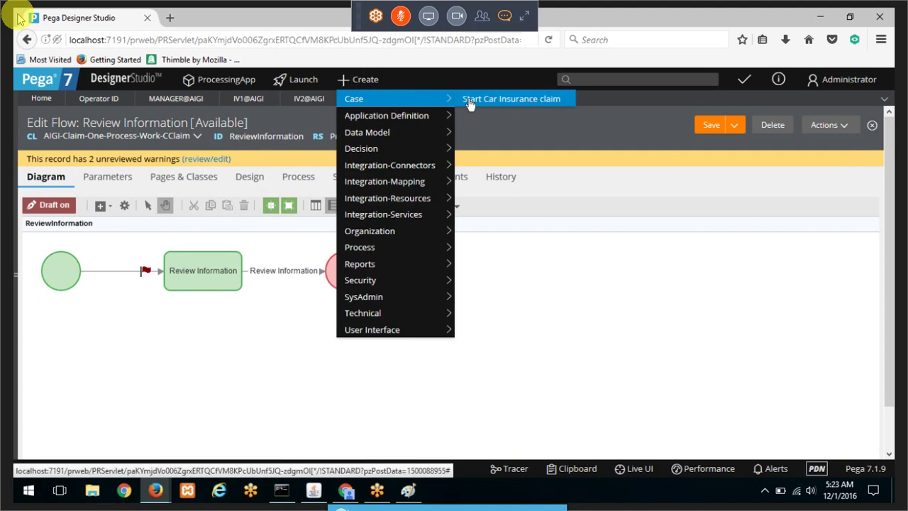
click(469, 100)
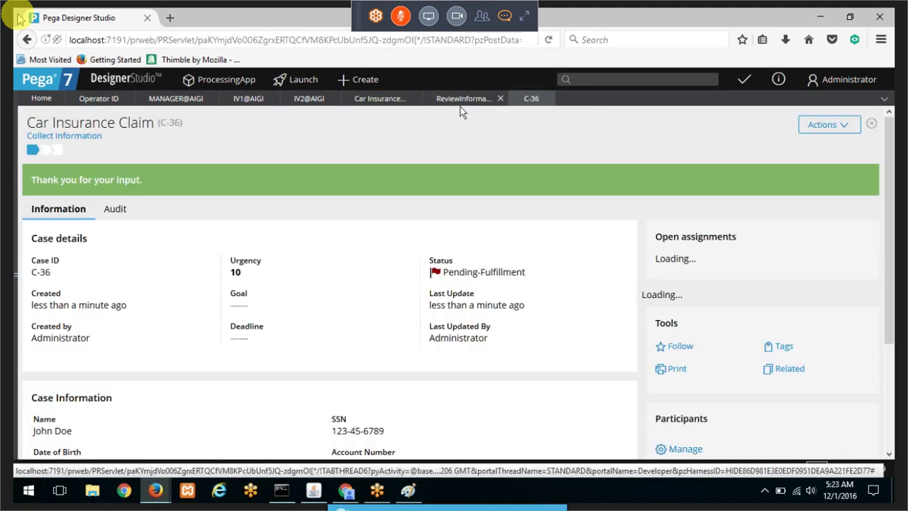
click(346, 491)
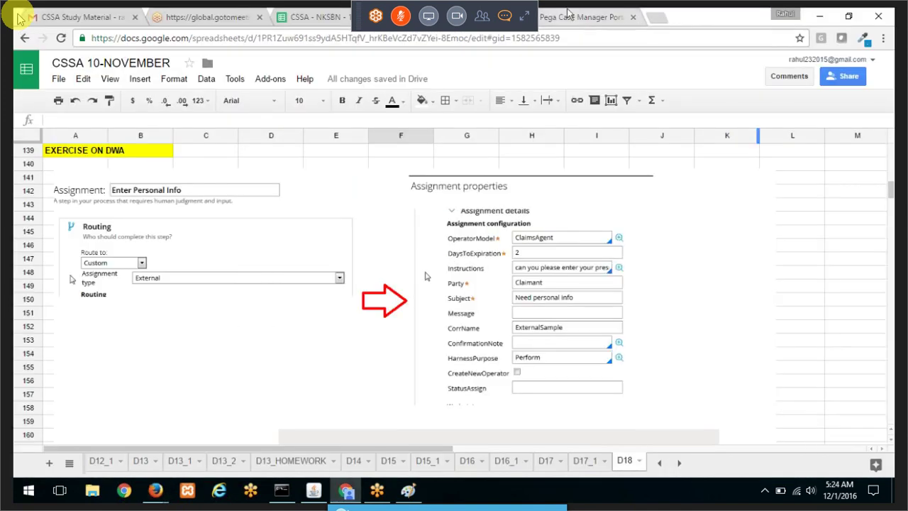
- In Case Manager, log off Investigator 2 and log back in as the second data entry operator
click(567, 15)
click(841, 64)
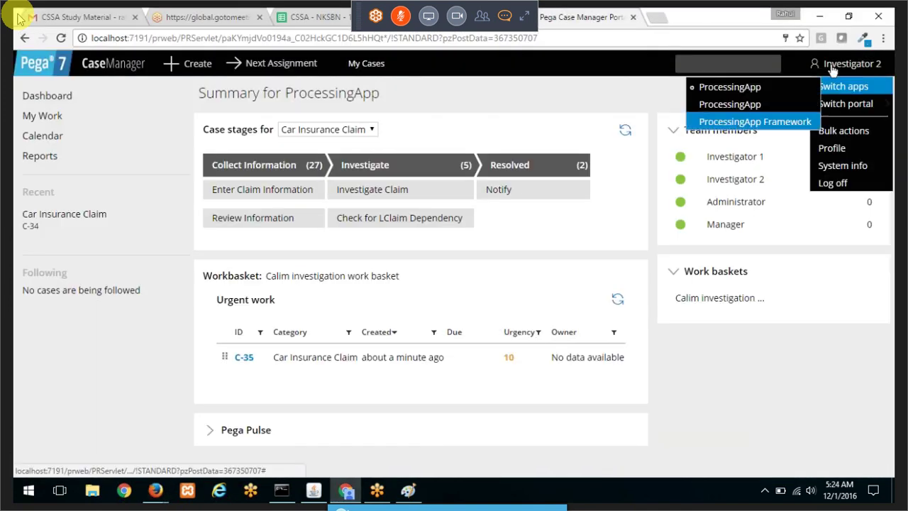
click(825, 182)
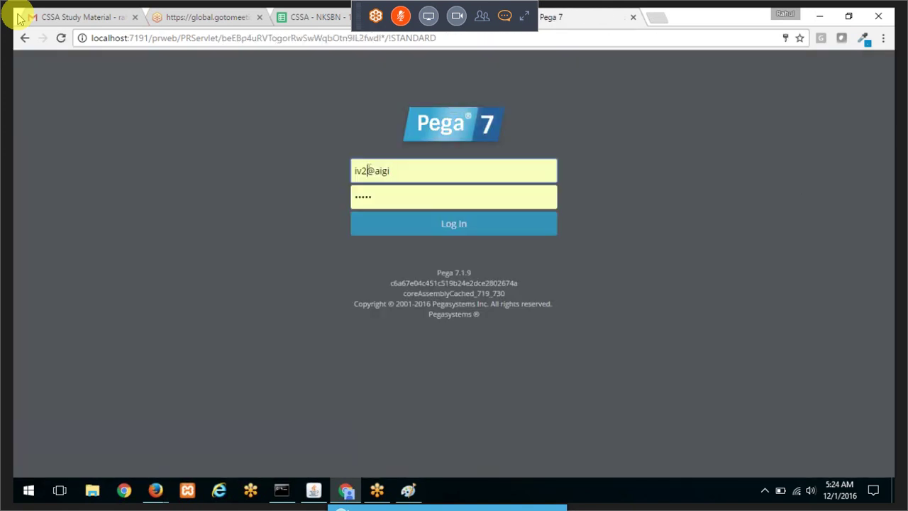
double_click(359, 171)
text(de2)
key(Tab)
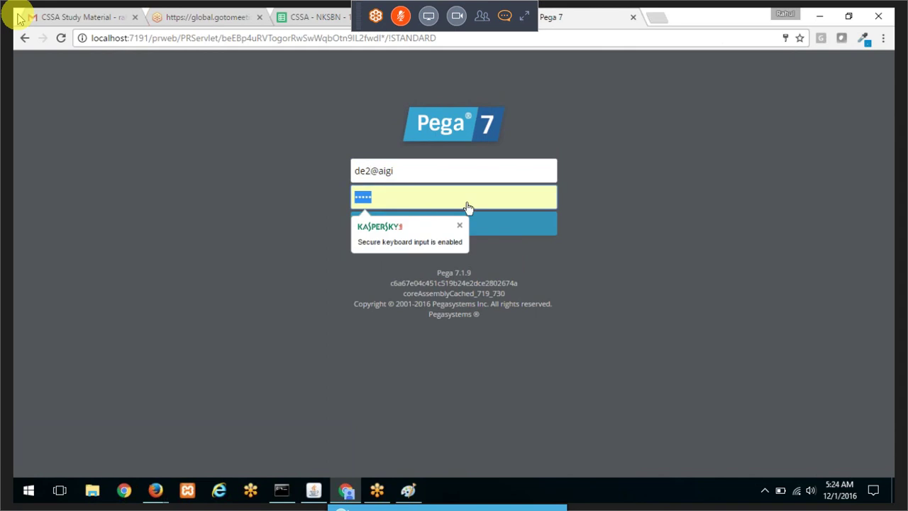
click(525, 223)
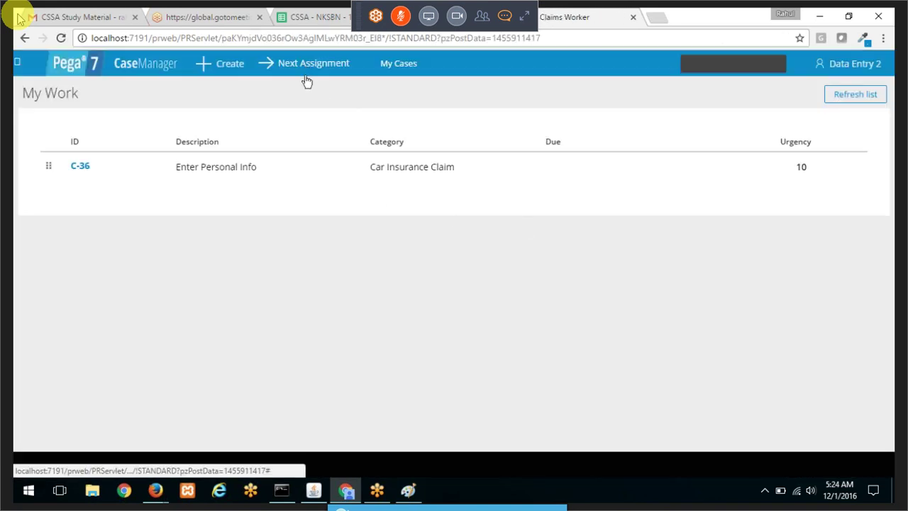
- Fetch the next C-36 assignment and step through Policy Info and Accident Info to Finish
click(80, 167)
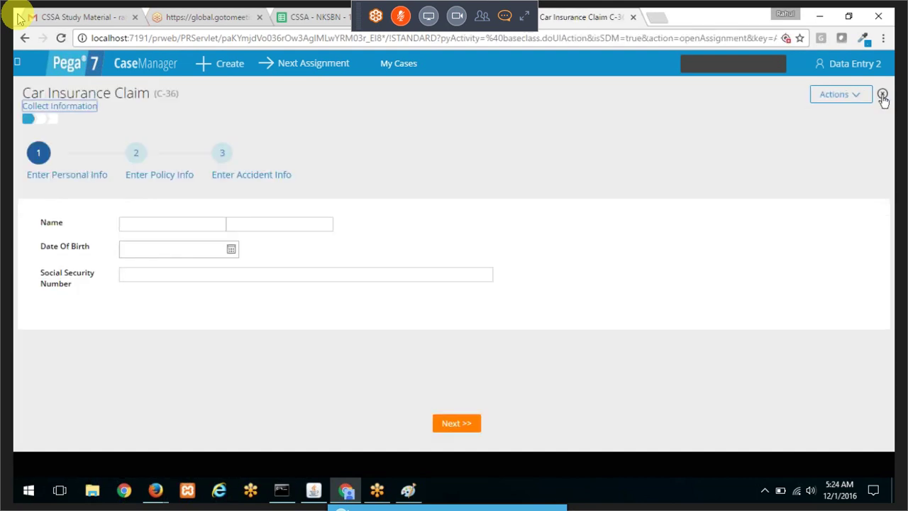
click(882, 97)
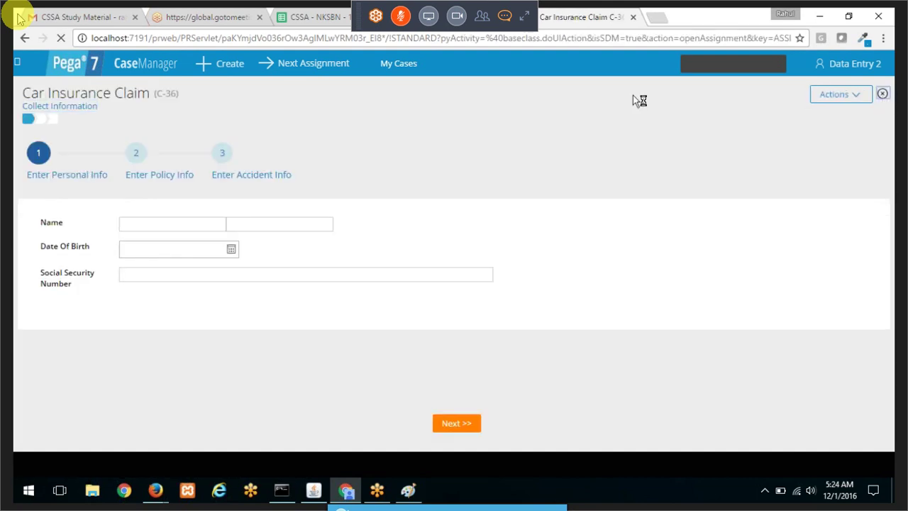
click(300, 62)
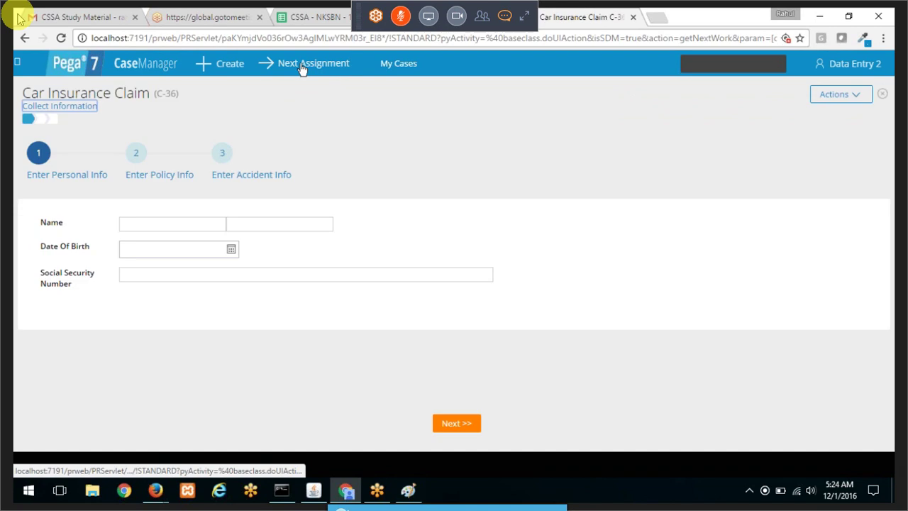
click(473, 424)
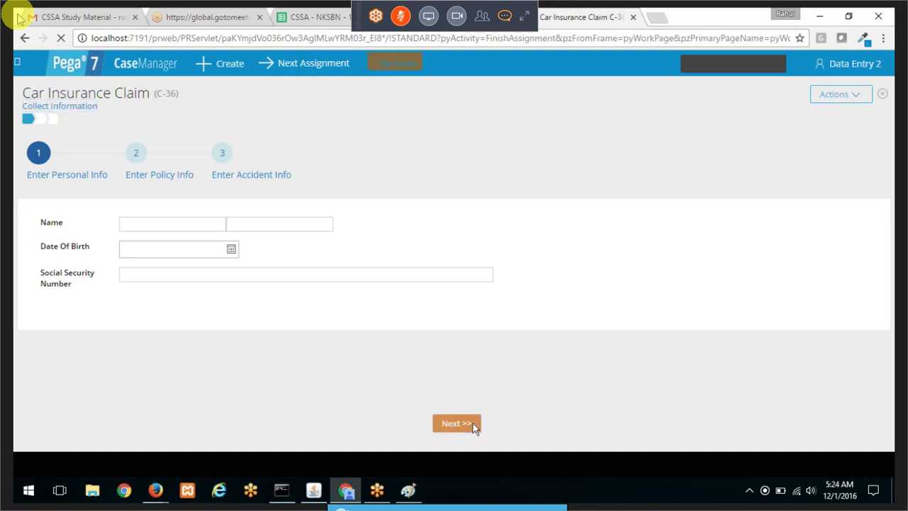
click(472, 424)
click(485, 424)
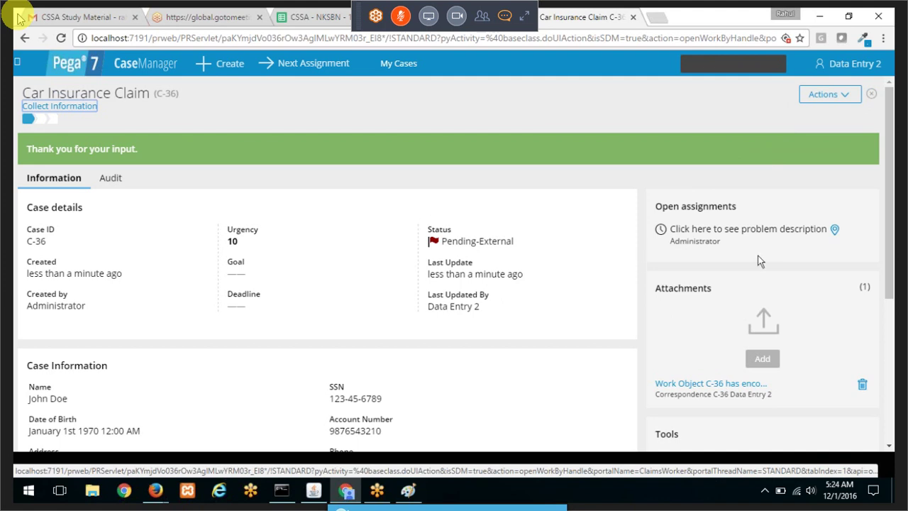
- Always allow pop-ups from the site and open C-36's attached flow-problem email
click(82, 108)
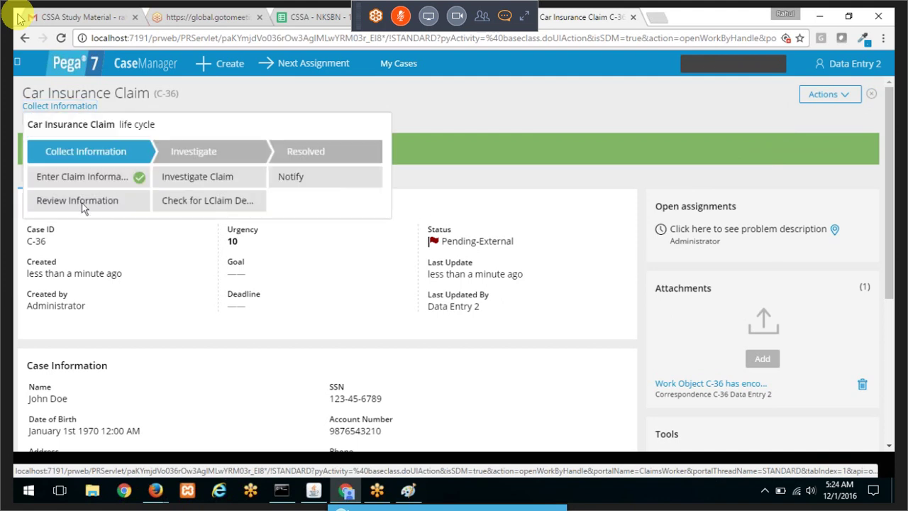
click(707, 386)
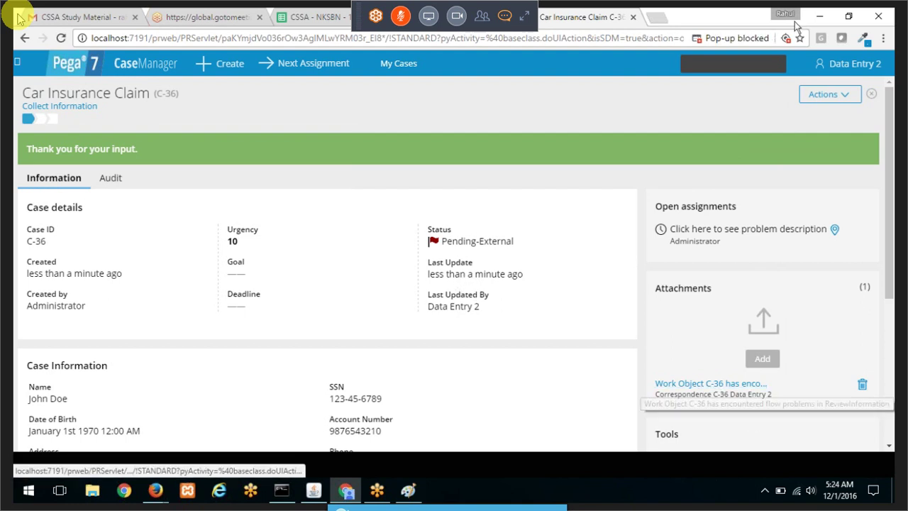
click(771, 40)
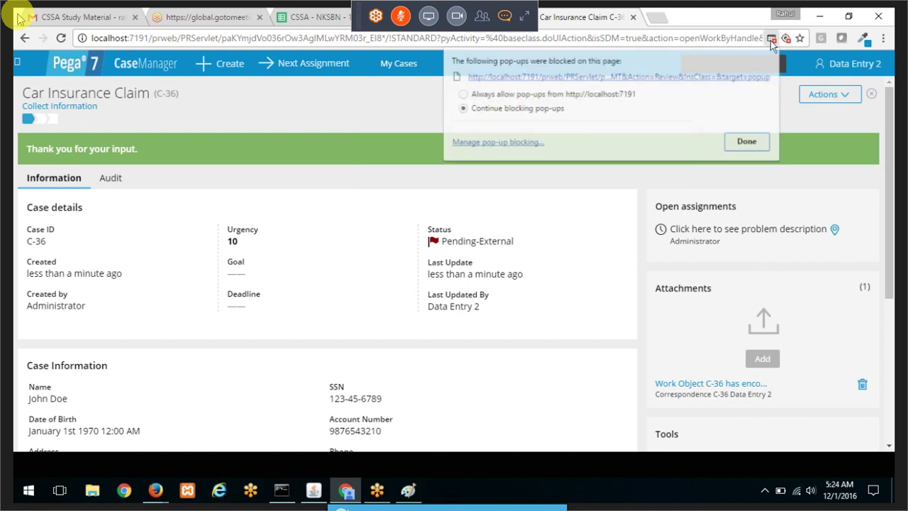
click(514, 95)
click(746, 142)
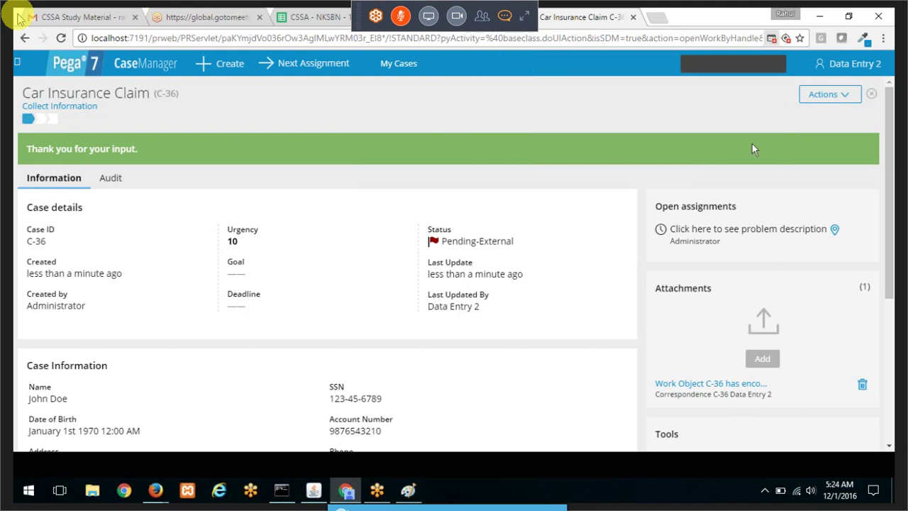
click(715, 387)
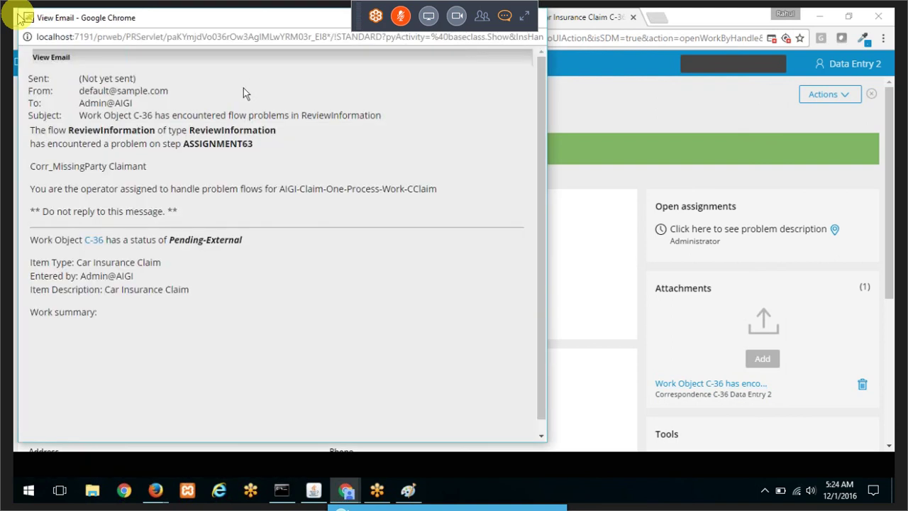
- Select the missing party name 'Claimant' in the email and return to Designer Studio
double_click(114, 164)
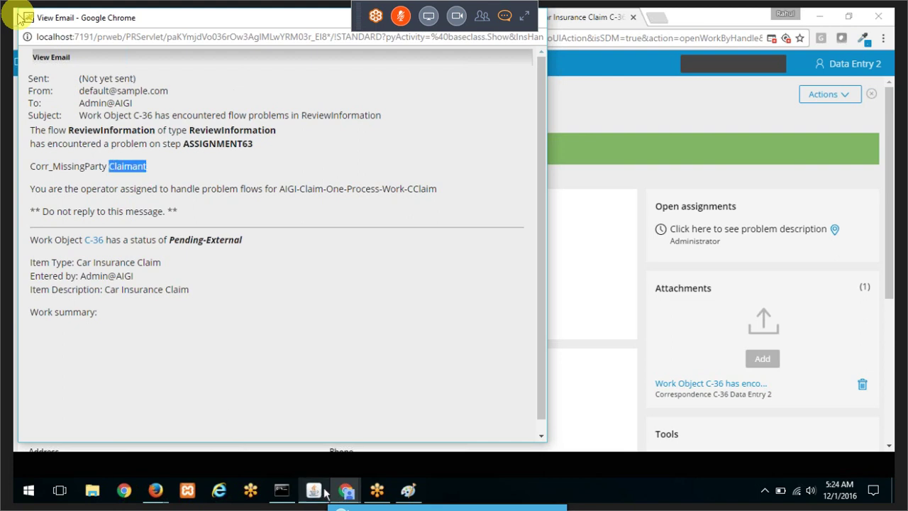
mouse_move(156, 490)
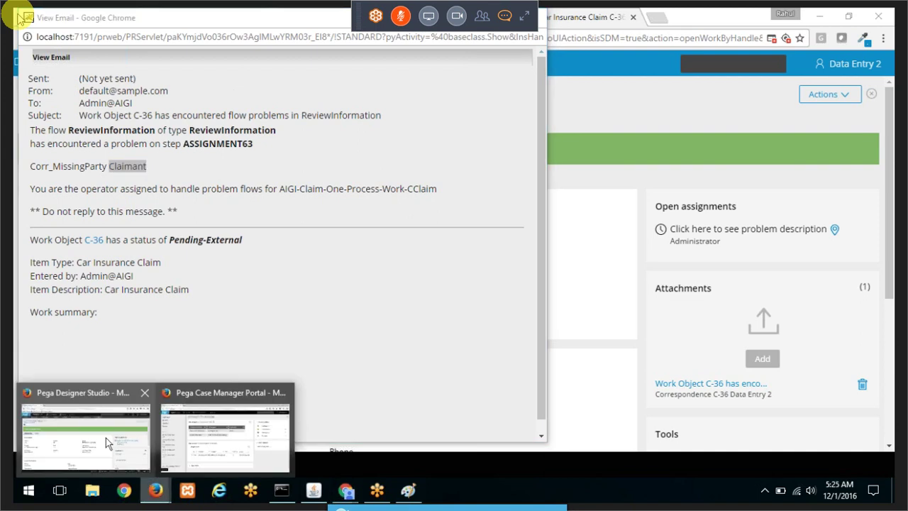
click(109, 444)
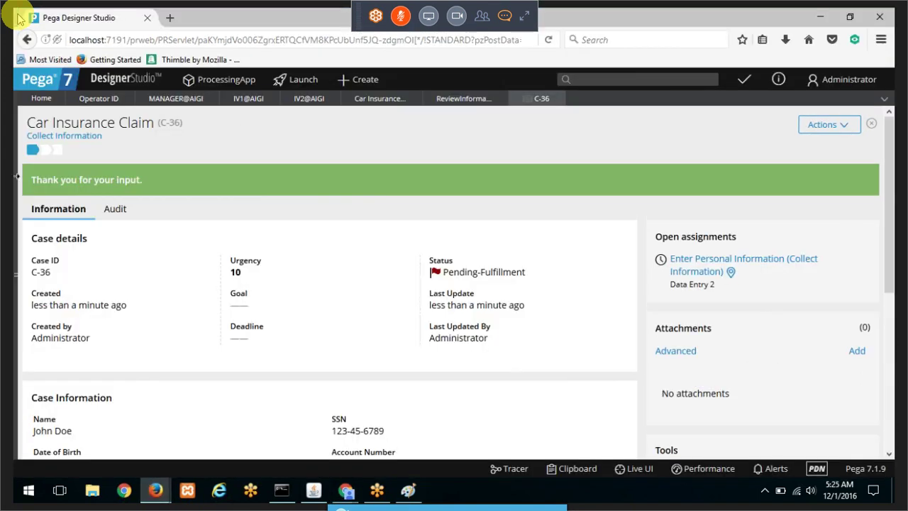
- Show the Car Insurance Claim case-wide Parties settings, check the Review Information flow, then come back
click(383, 99)
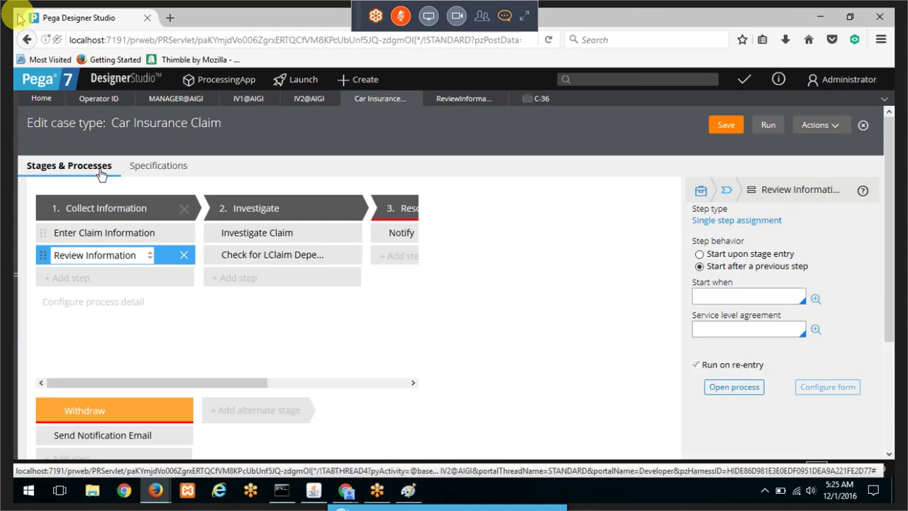
click(700, 191)
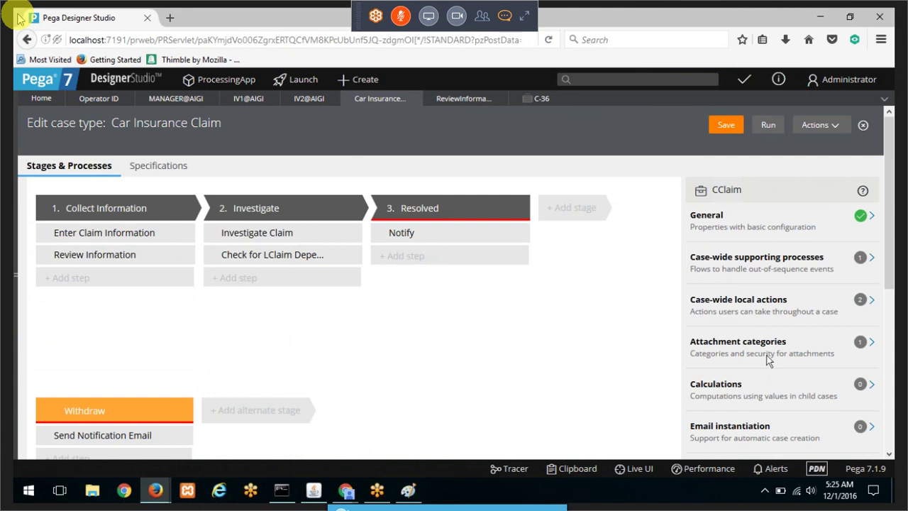
scroll(766, 355, down, 4)
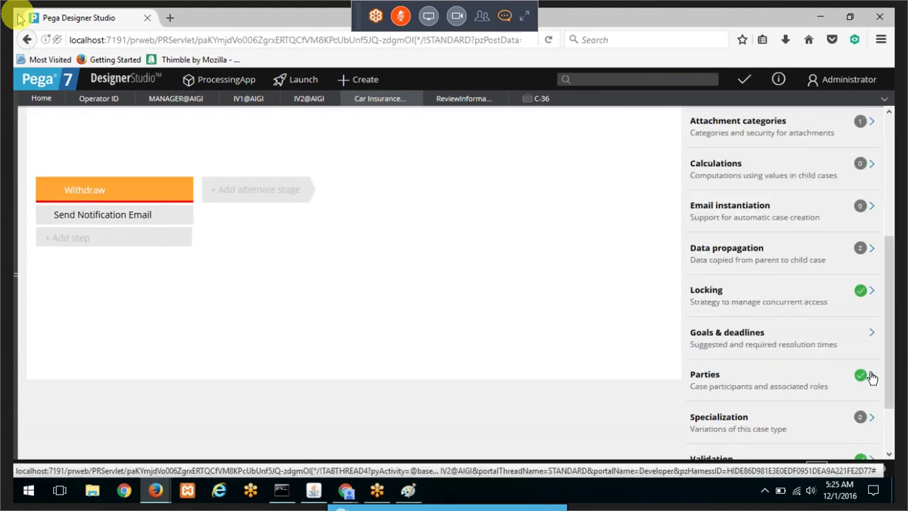
click(872, 378)
scroll(787, 298, up, 4)
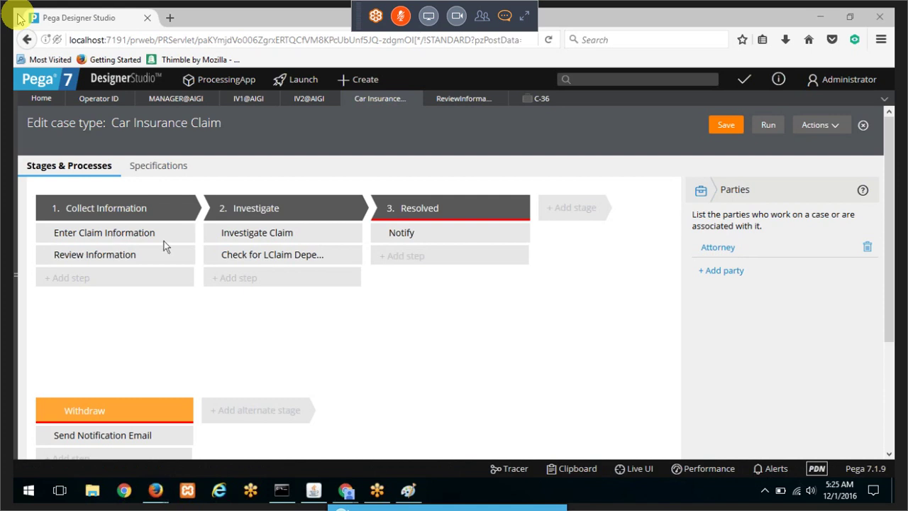
click(465, 99)
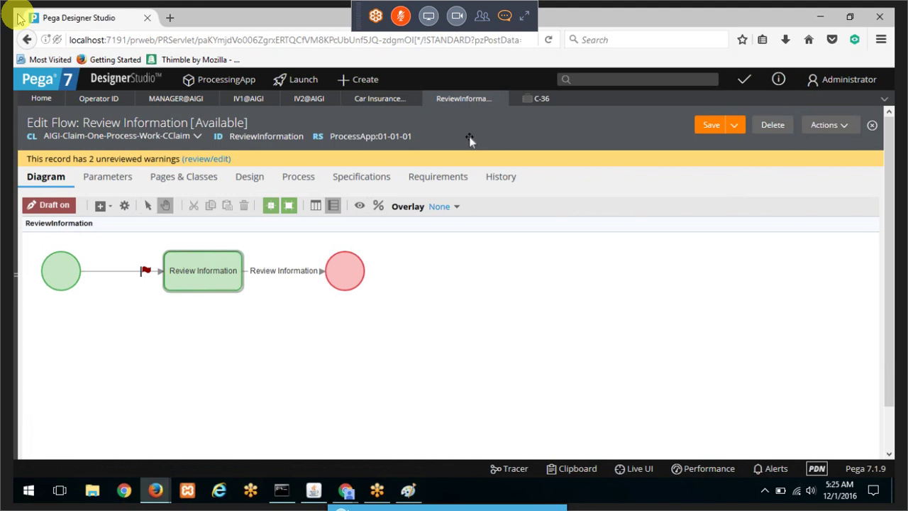
click(379, 98)
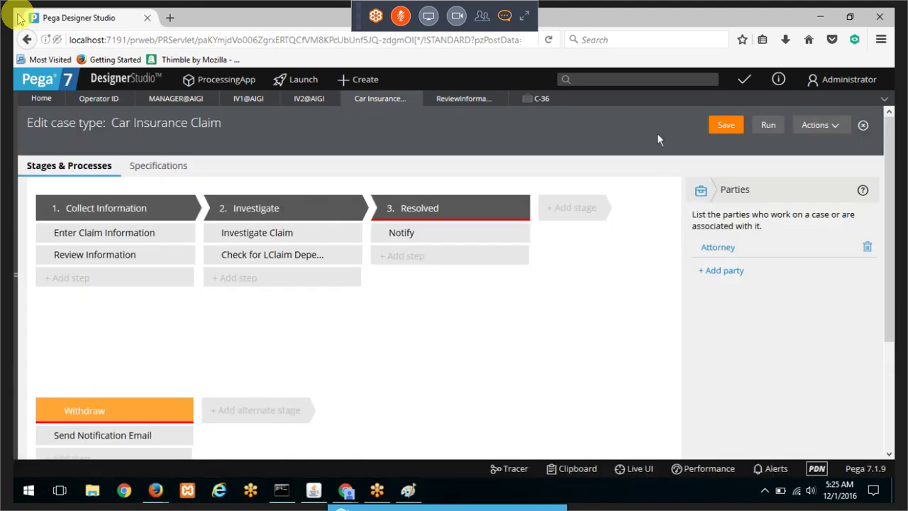
- Add a party with role and description 'Claimant' and party type Party/Person
click(731, 271)
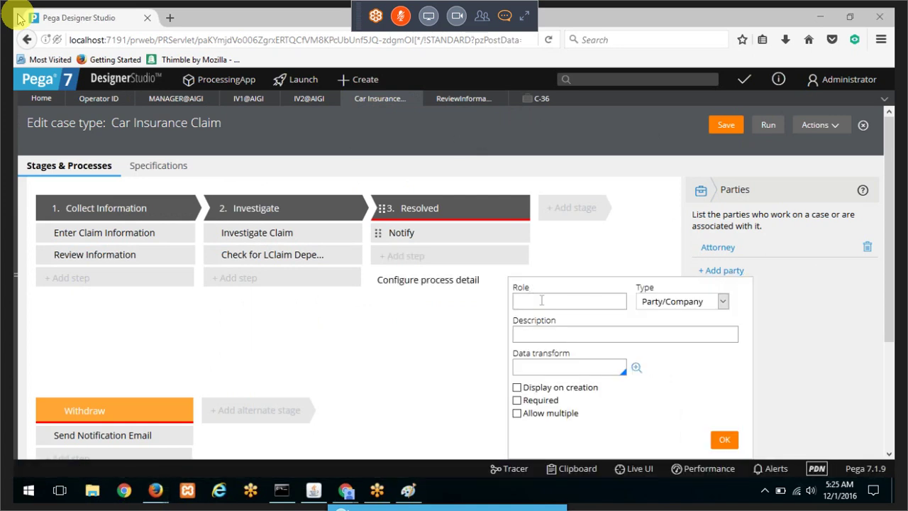
text(Claimant)
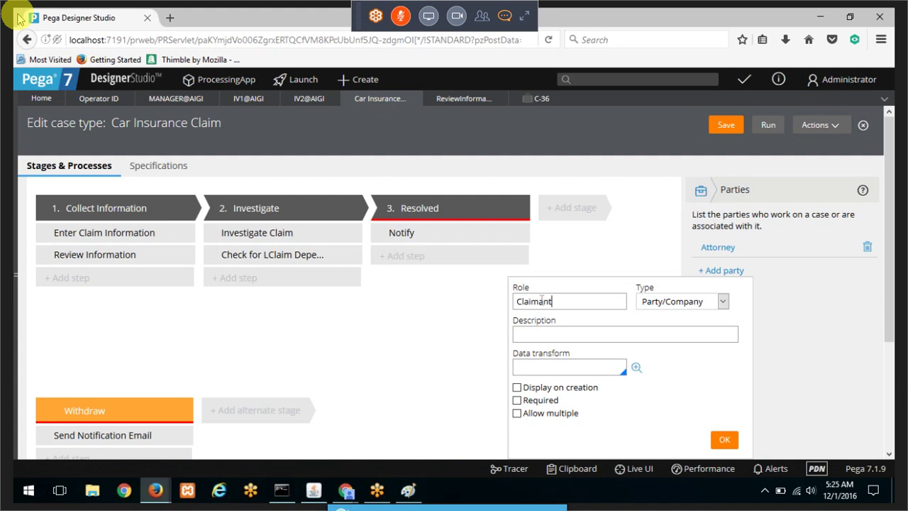
click(661, 305)
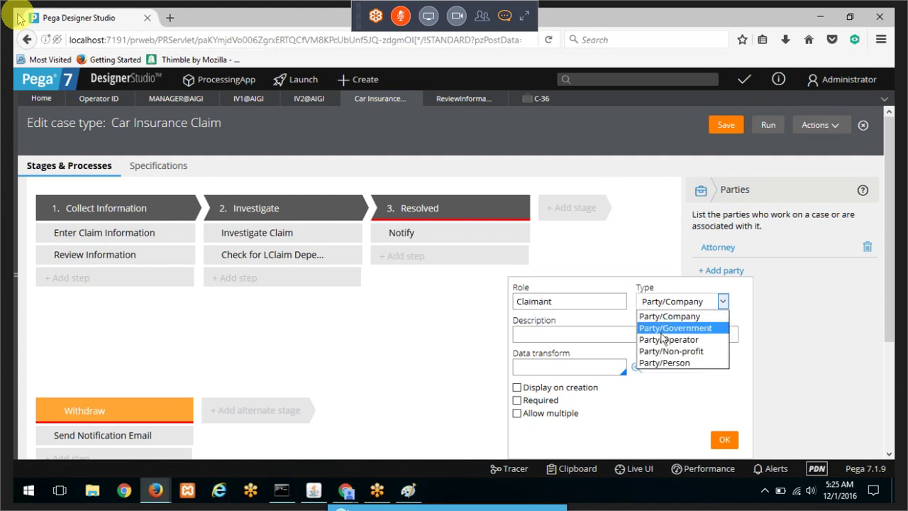
key(Escape)
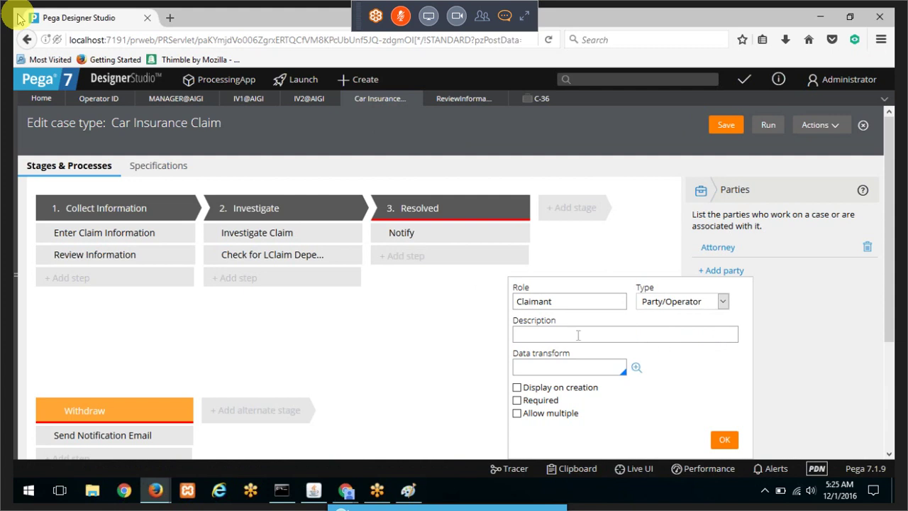
text(Claimant)
click(675, 307)
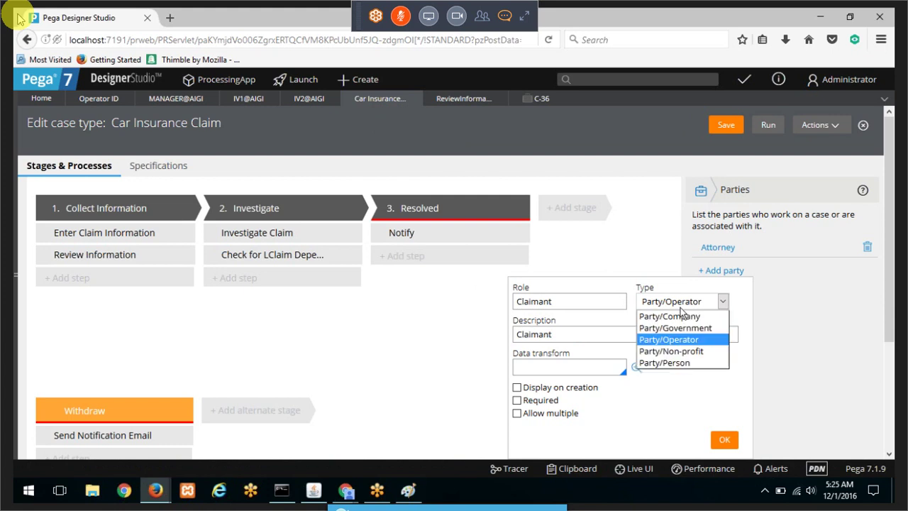
click(682, 363)
- Give the Claimant party the NewParty data transform, display it on creation, and save
click(594, 367)
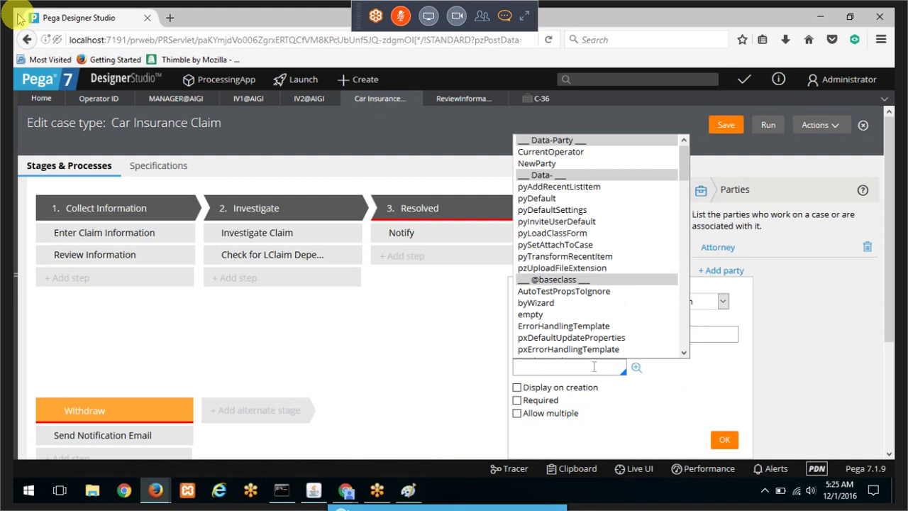
key(Down)
key(Down)
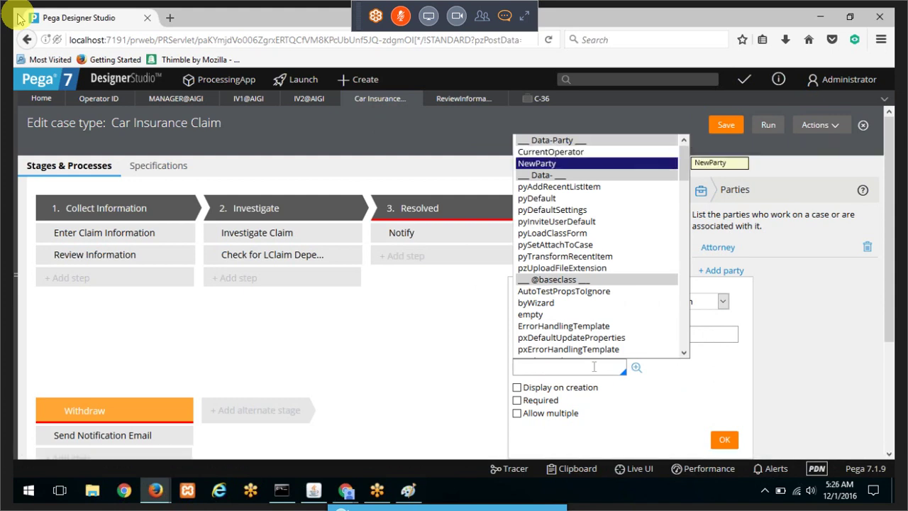
key(Return)
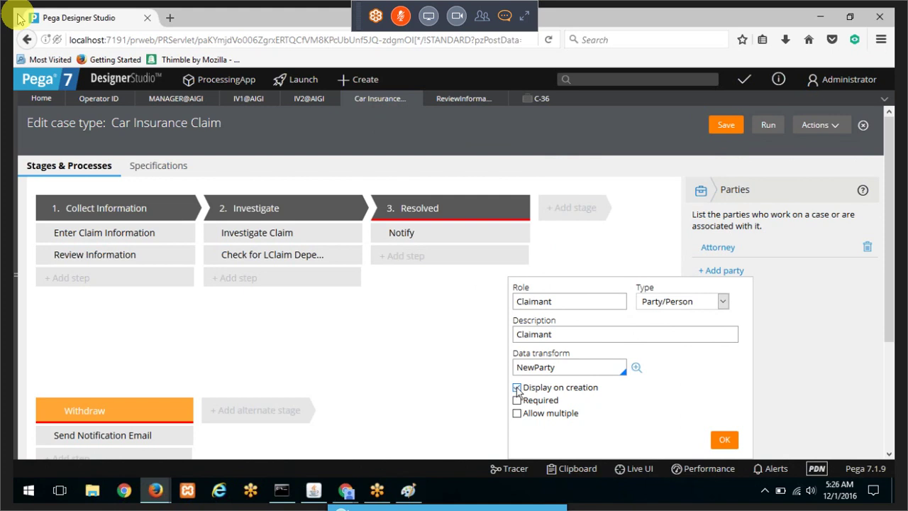
click(517, 388)
click(724, 441)
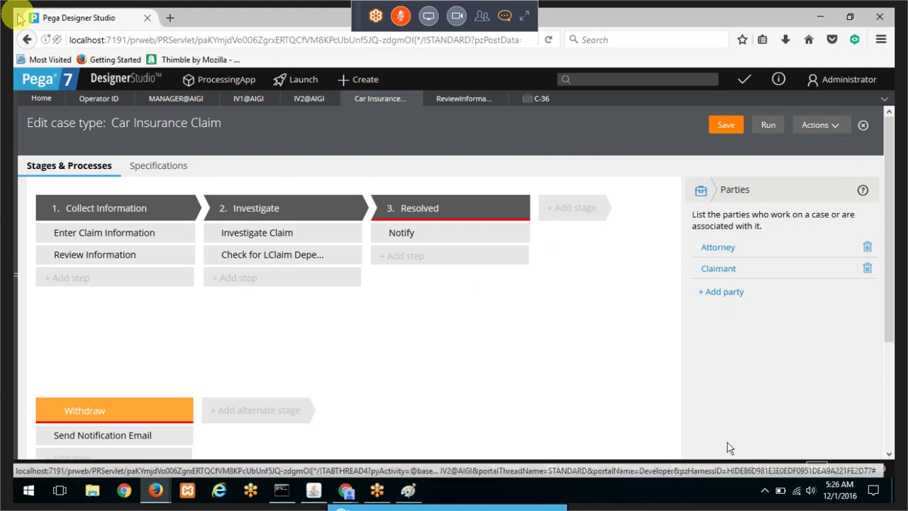
click(727, 128)
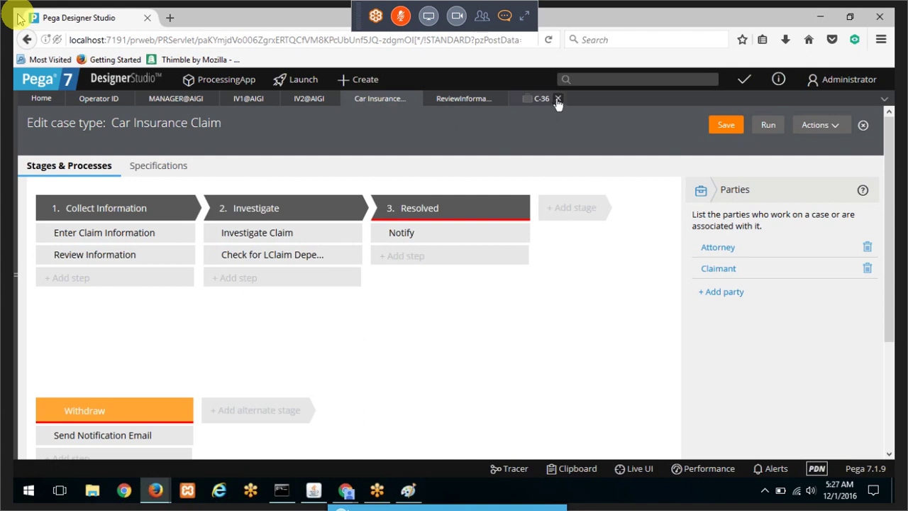
- Close case C-36 and start a new Car Insurance Claim case
click(558, 99)
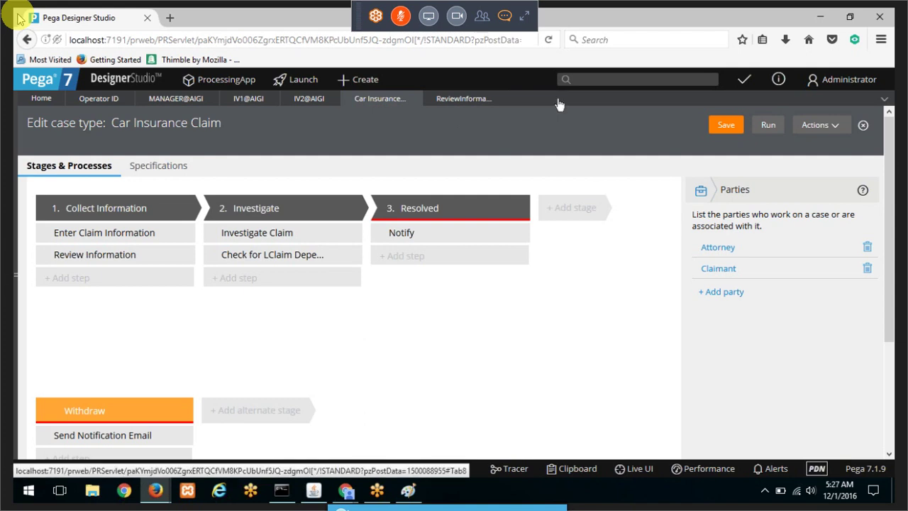
click(369, 81)
mouse_move(401, 97)
click(480, 102)
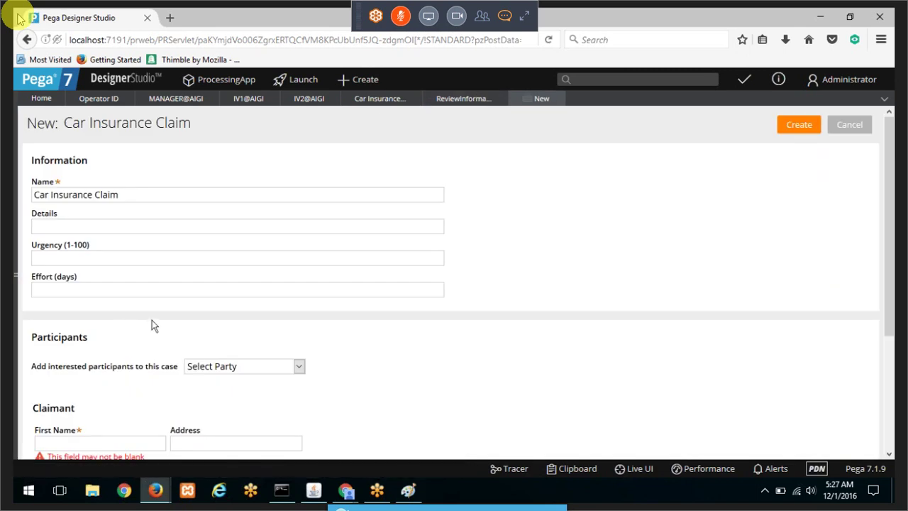
scroll(151, 322, down, 4)
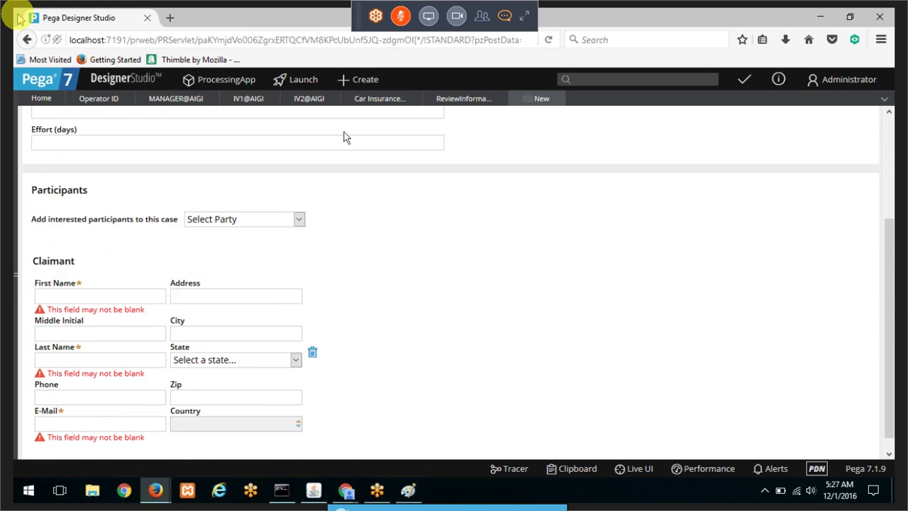
- Fill in the claimant's first name, last name and e-mail, then create the claim
click(121, 295)
text(a)
click(91, 358)
text(a)
click(73, 411)
text(a@b.com)
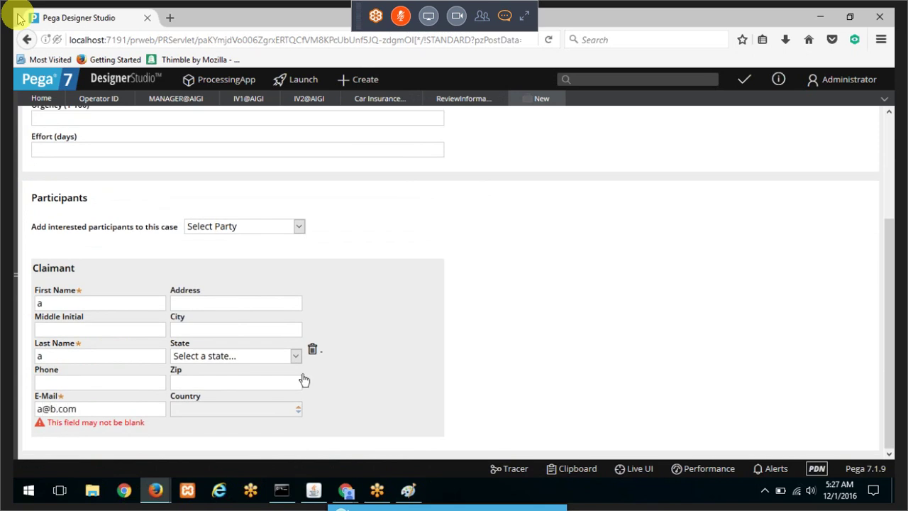
scroll(303, 381, up, 3)
click(801, 127)
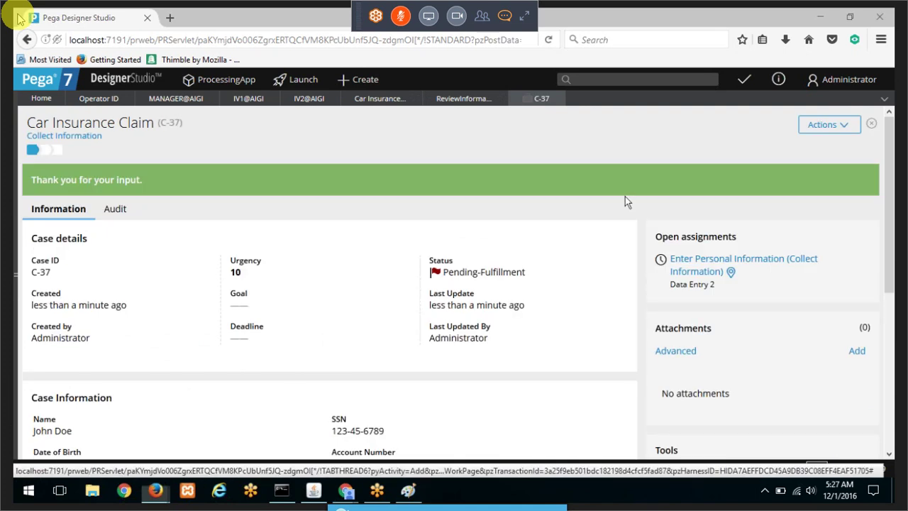
- In Case Manager, open C-37 and finish its Enter Accident Info data entry assignment
mouse_move(346, 494)
click(316, 424)
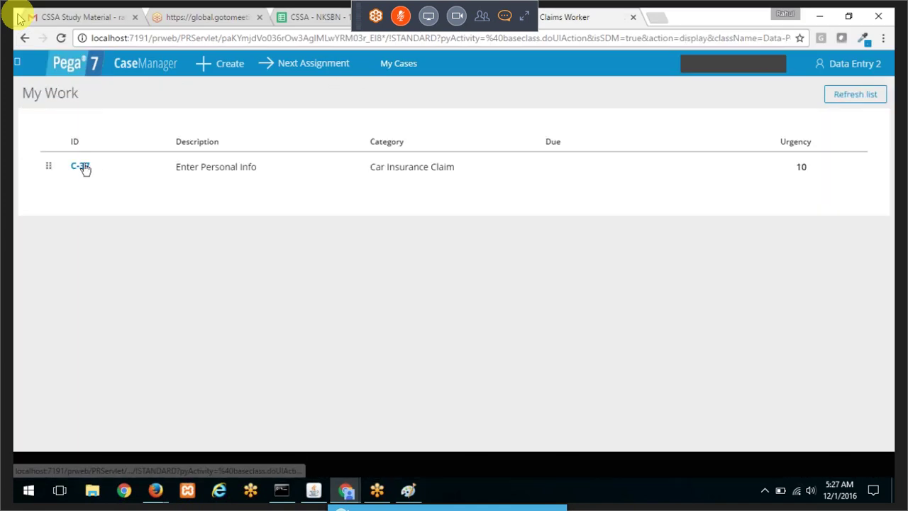
click(81, 166)
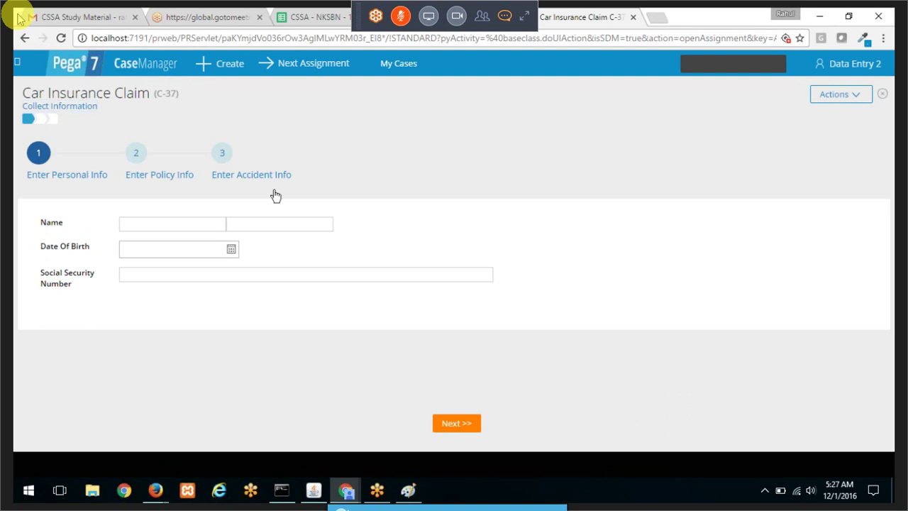
click(274, 192)
click(502, 424)
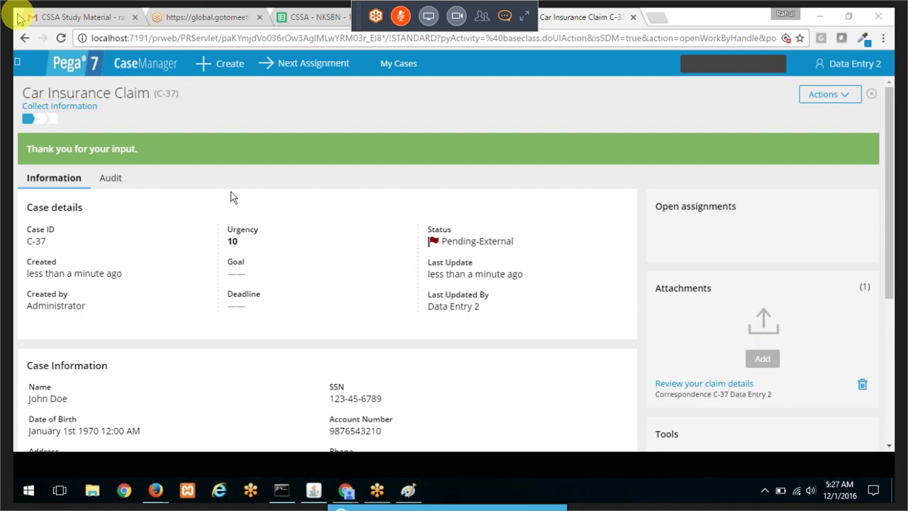
- Check the Pending-External status and open the 'Review your claim details' email, centred on screen
drag(441, 241, 512, 241)
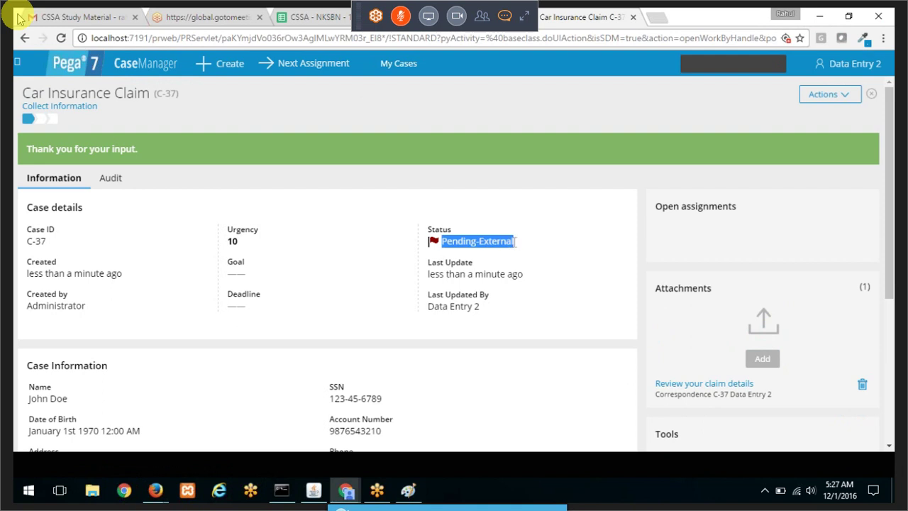
click(689, 384)
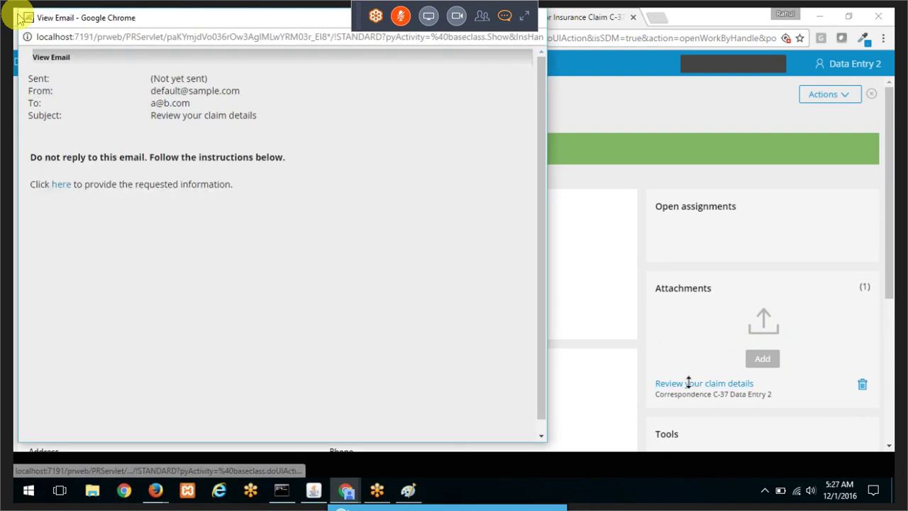
drag(290, 18, 548, 20)
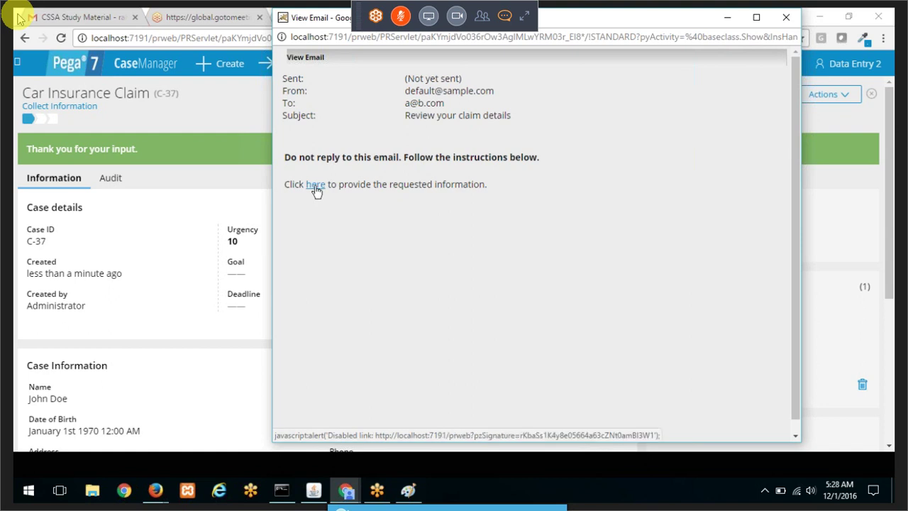
- Try the email's 'here' link, dismiss the disabled-link alert, and return to Designer Studio
click(315, 185)
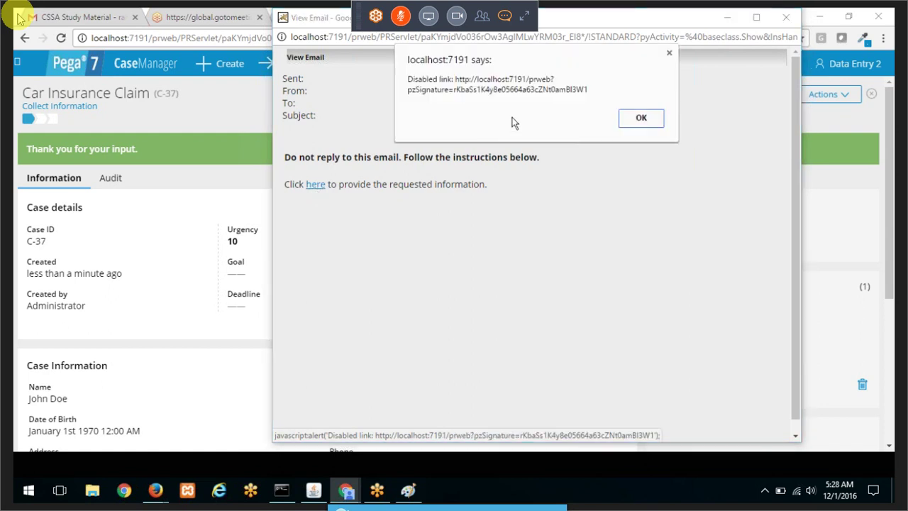
click(628, 119)
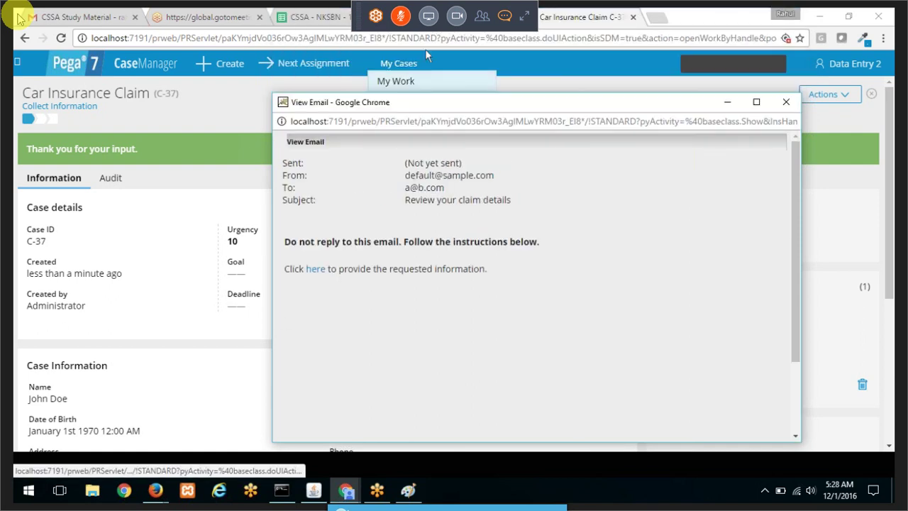
mouse_move(155, 490)
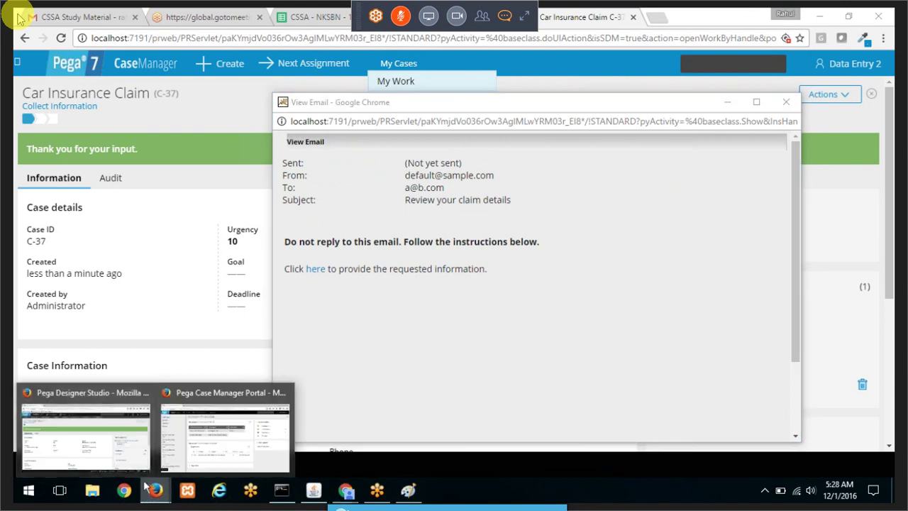
click(125, 439)
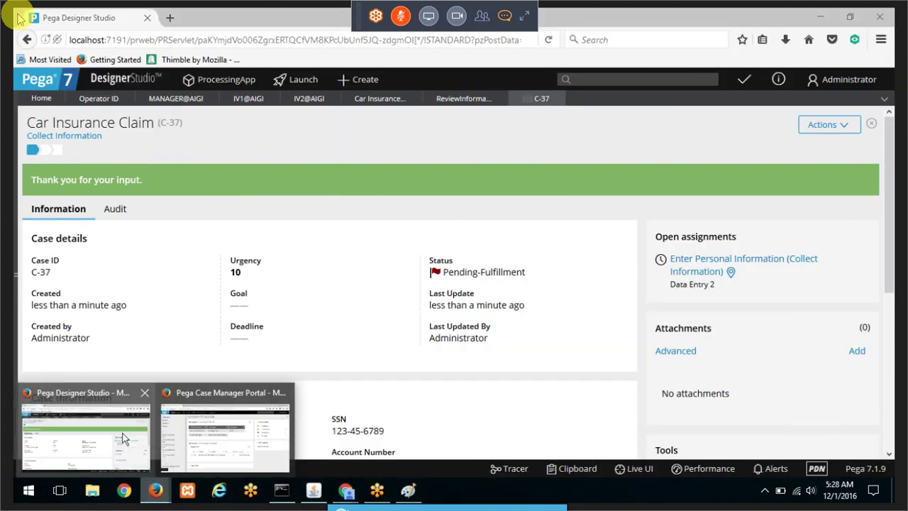
- In the ReviewInformation flow, expand Assignment details and select the CorrName field
click(445, 99)
scroll(394, 287, down, 10)
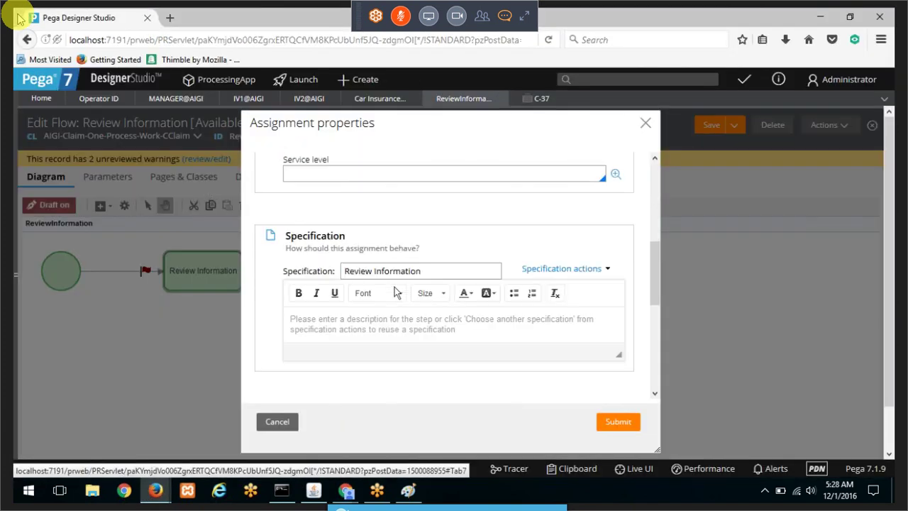
click(327, 176)
click(328, 175)
click(327, 176)
scroll(370, 238, down, 2)
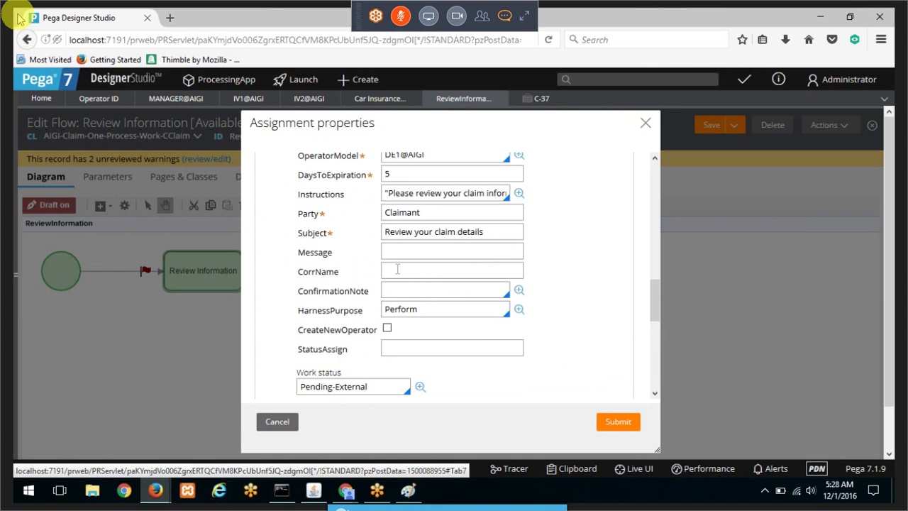
click(397, 268)
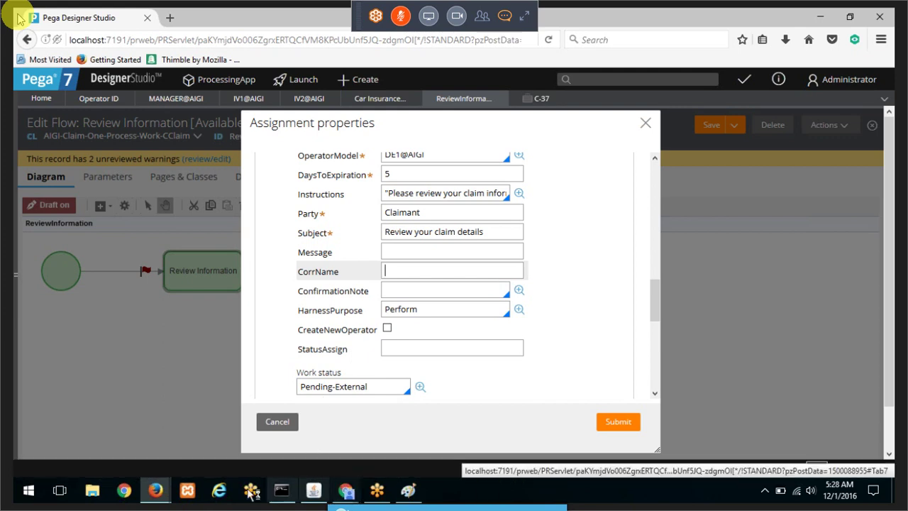
- Bring the 'Review your claim details' email window forward and reposition it beside the properties
mouse_move(160, 490)
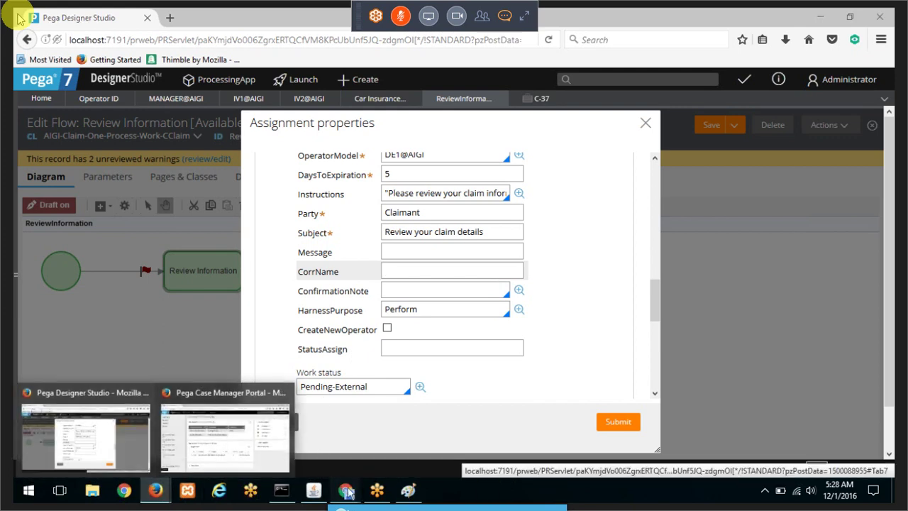
mouse_move(346, 490)
click(436, 436)
drag(499, 275, 284, 242)
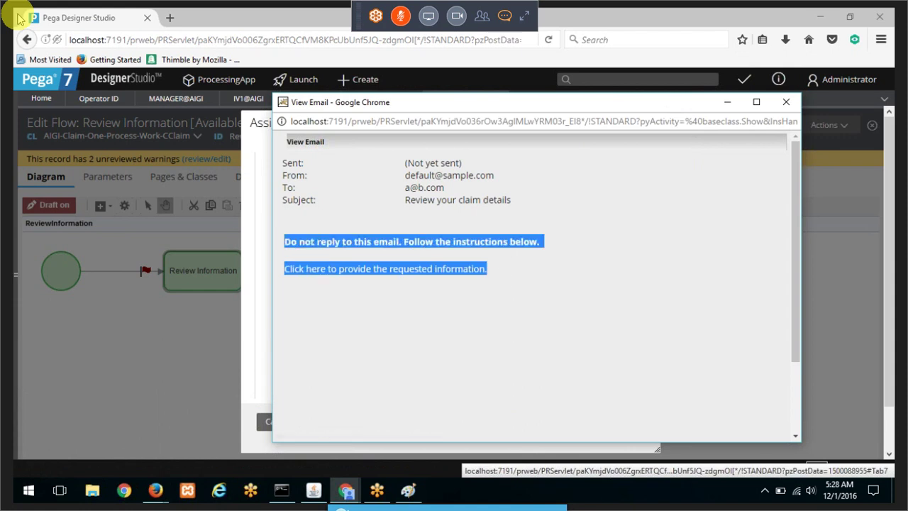
drag(419, 107, 579, 151)
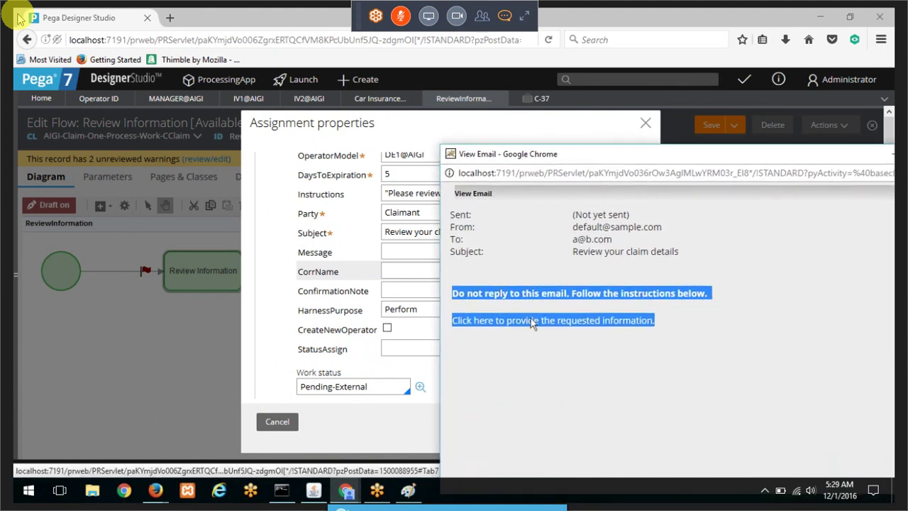
drag(667, 325, 436, 291)
drag(614, 155, 463, 62)
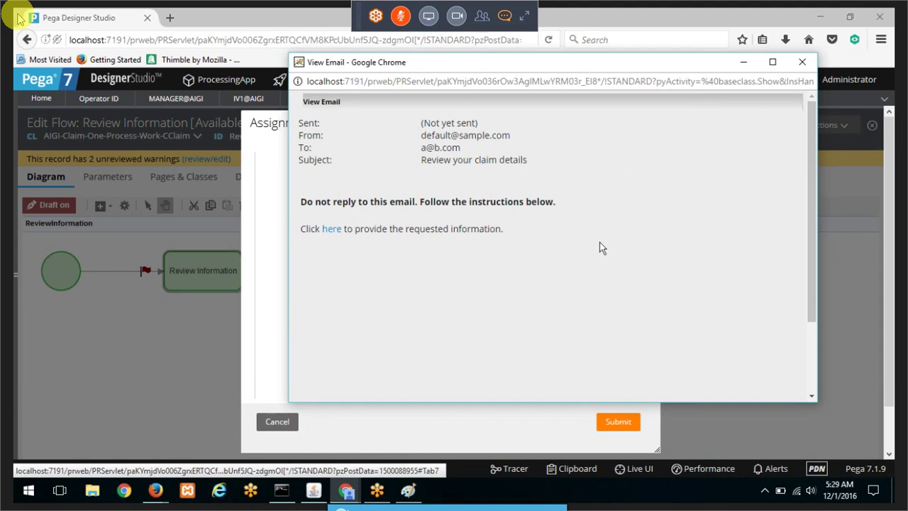
key(F12)
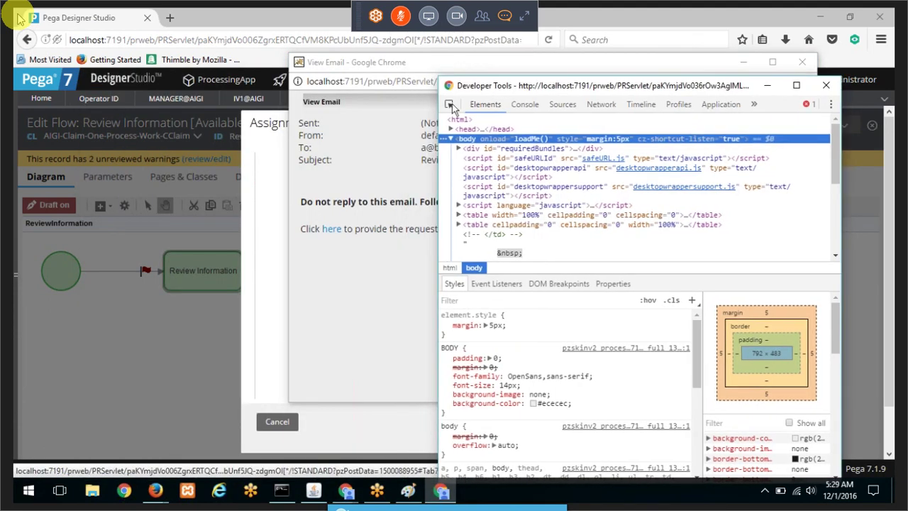
click(332, 228)
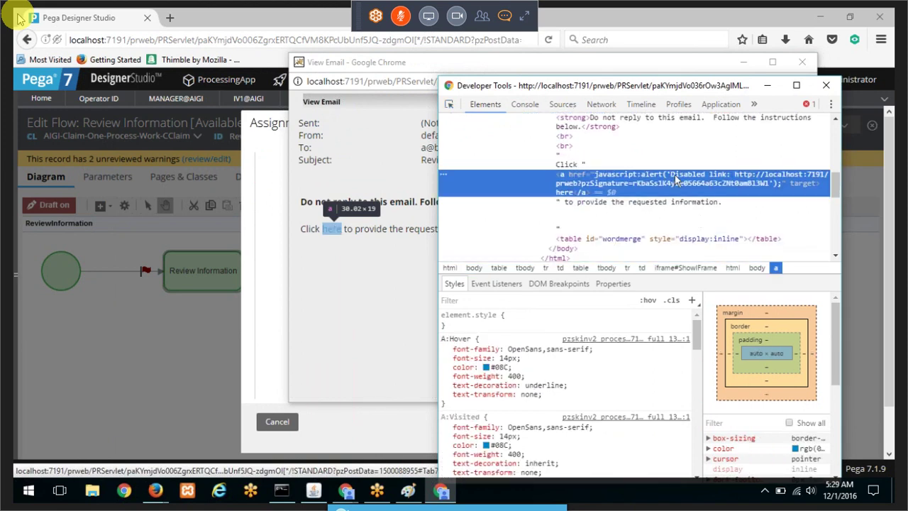
right_click(677, 181)
click(692, 215)
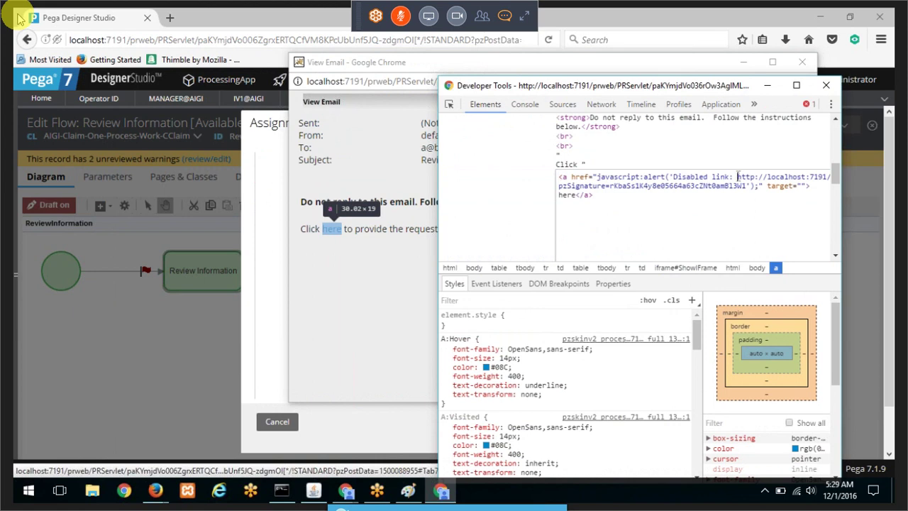
drag(737, 176, 746, 186)
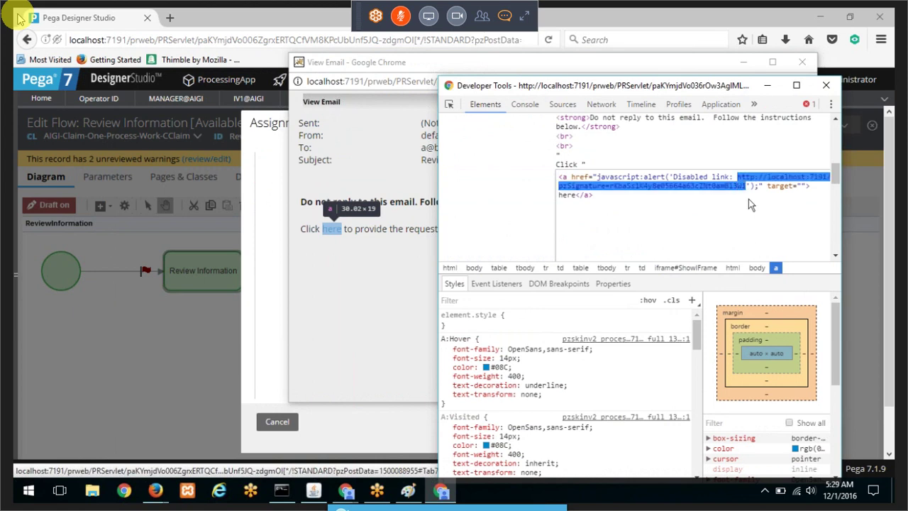
click(828, 86)
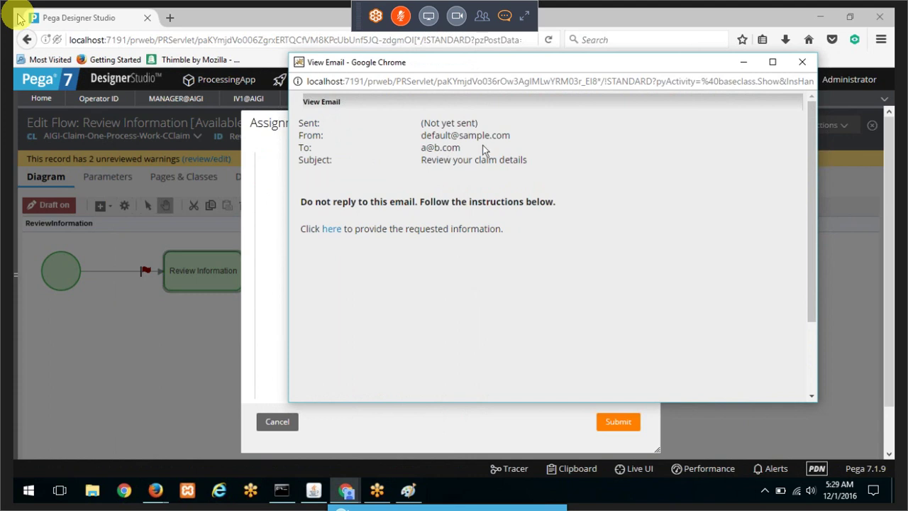
- Open a Firefox private window and load the pasted pzSignature link for case C-37
click(881, 40)
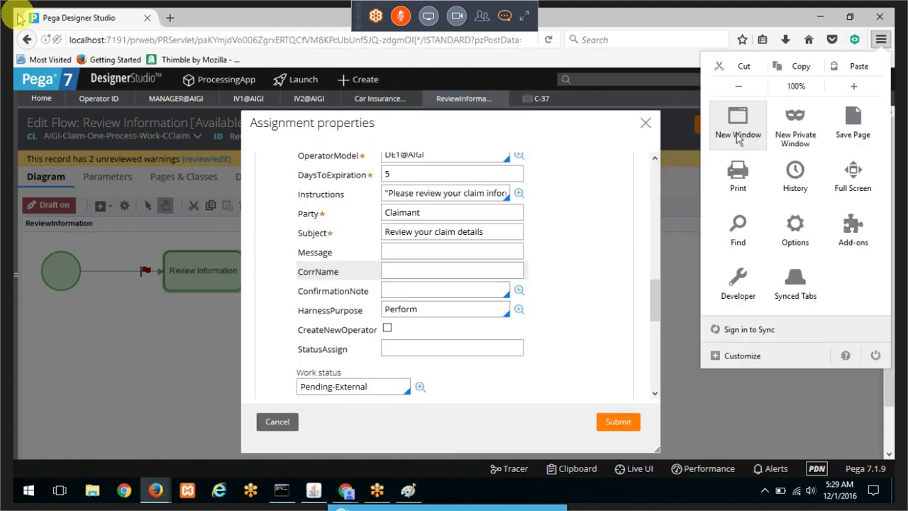
click(457, 100)
key(ctrl+shift+p)
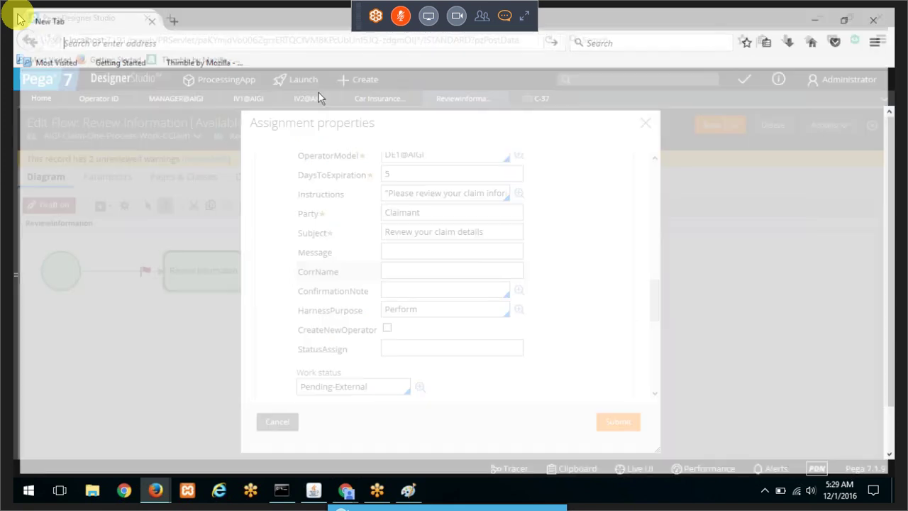
text(http://localhost:7191/prweb?pzSignature=rKbaSs1K4y8e05664a63cZNt0amBl3W1)
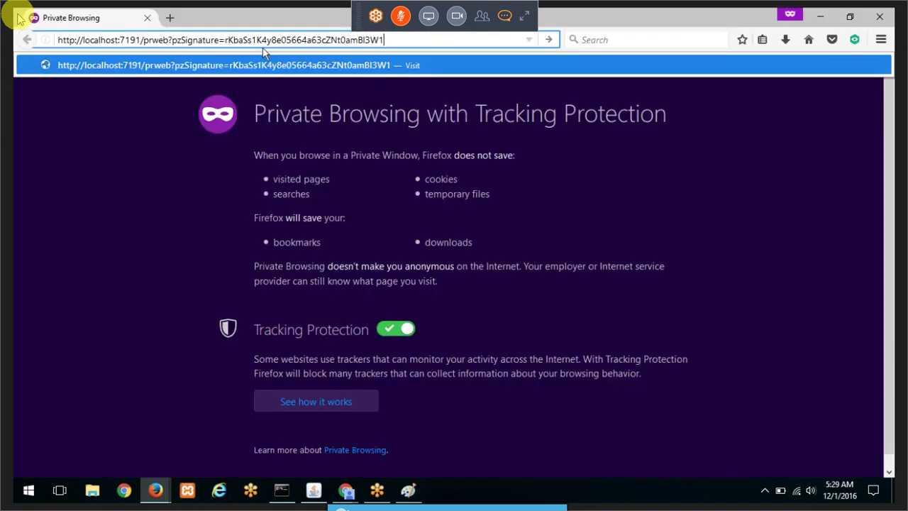
key(Return)
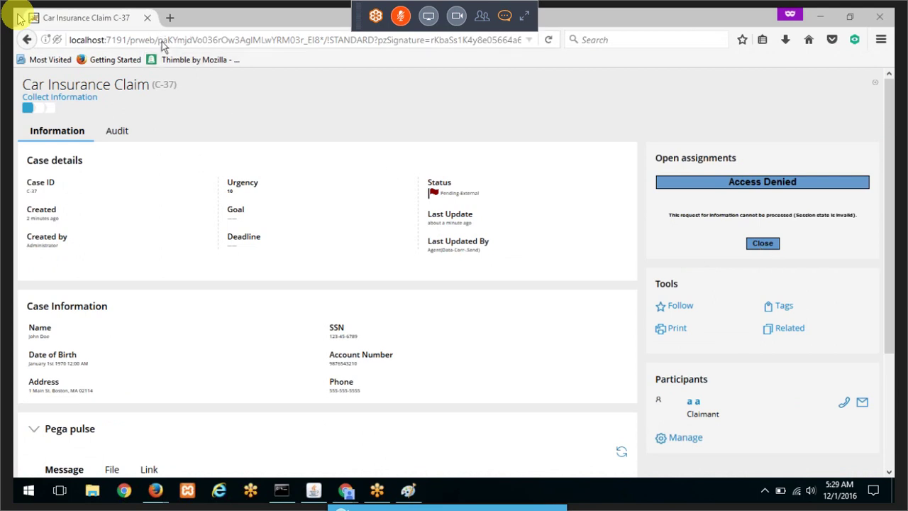
- Inspect the C-37 case link and page, then close the case tab
drag(388, 40, 593, 39)
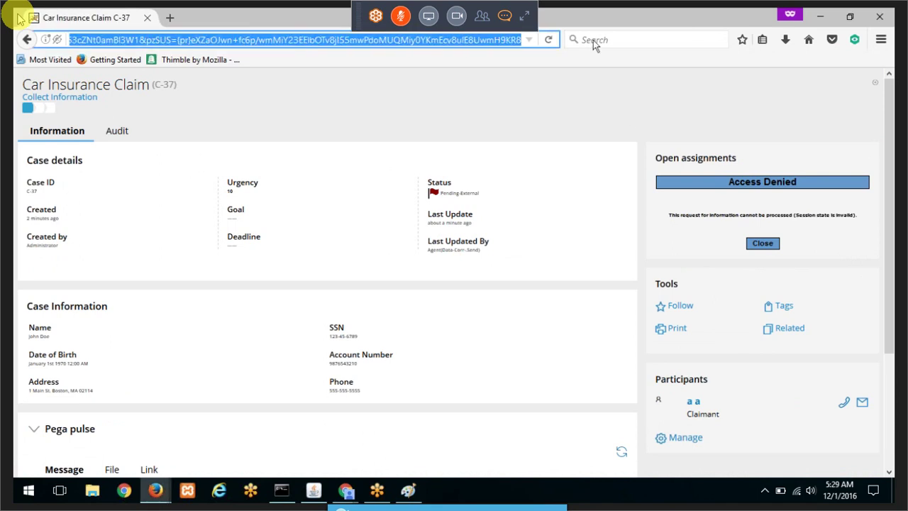
click(772, 249)
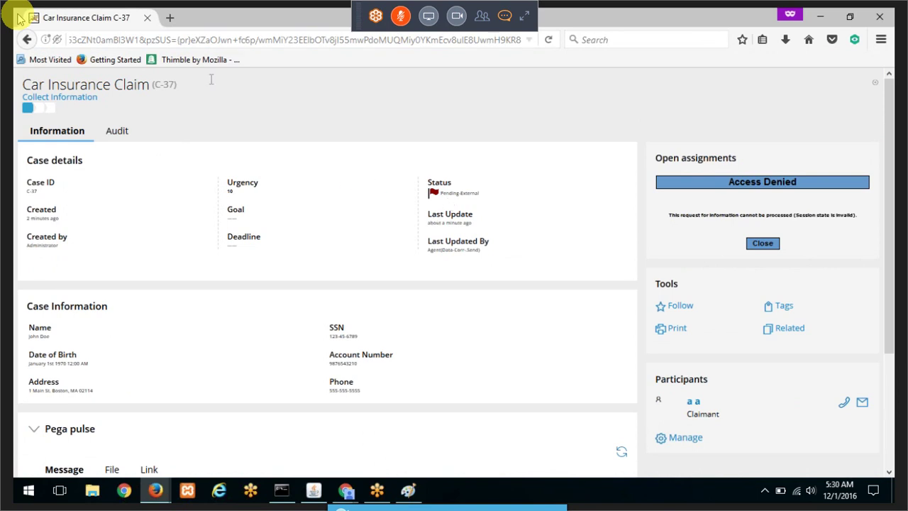
click(146, 20)
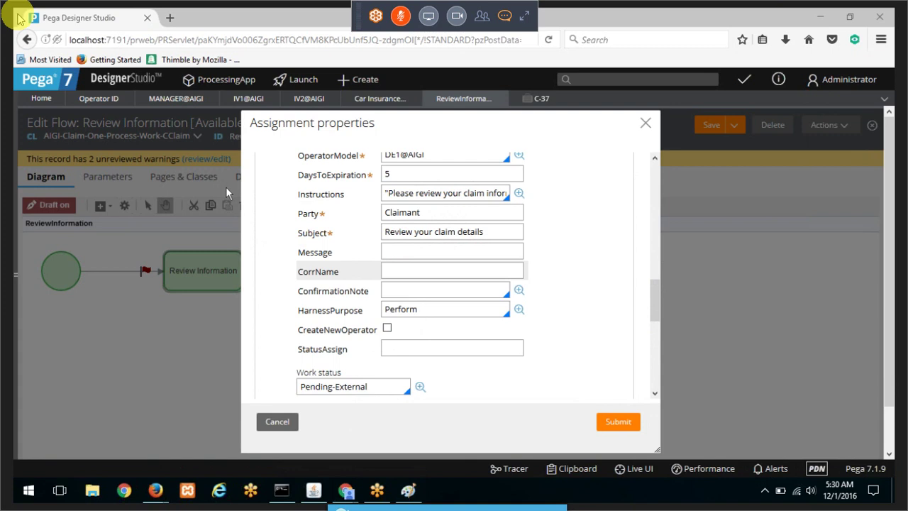
- Review the Party (Claimant), operator model and work status values, then cancel the properties dialog
click(436, 209)
scroll(436, 209, up, 3)
double_click(439, 261)
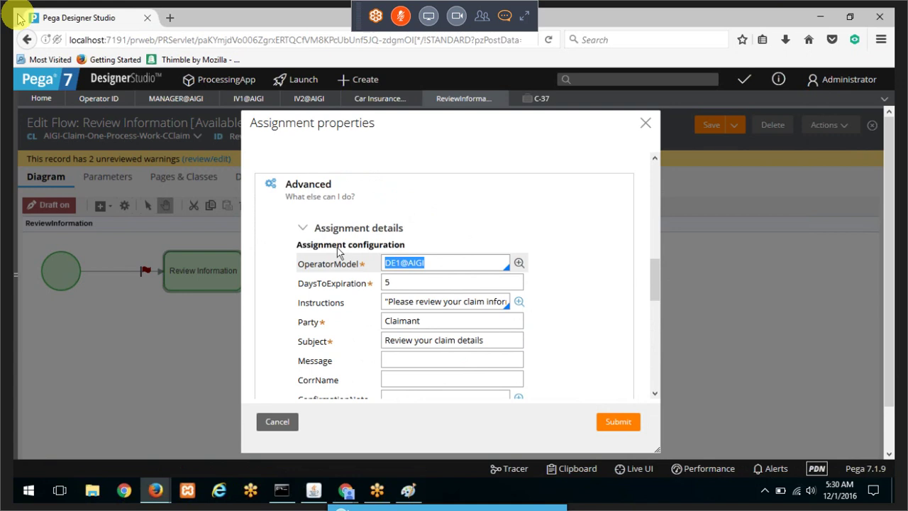
scroll(344, 249, down, 3)
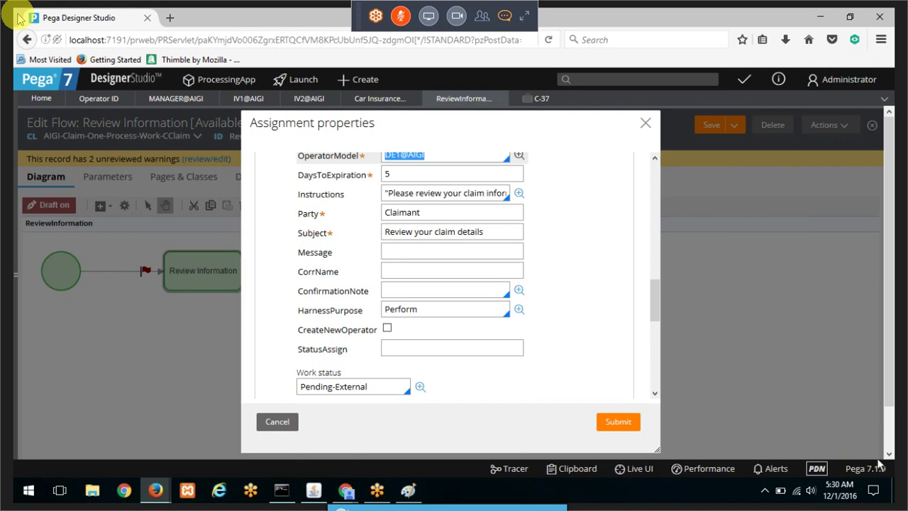
click(724, 282)
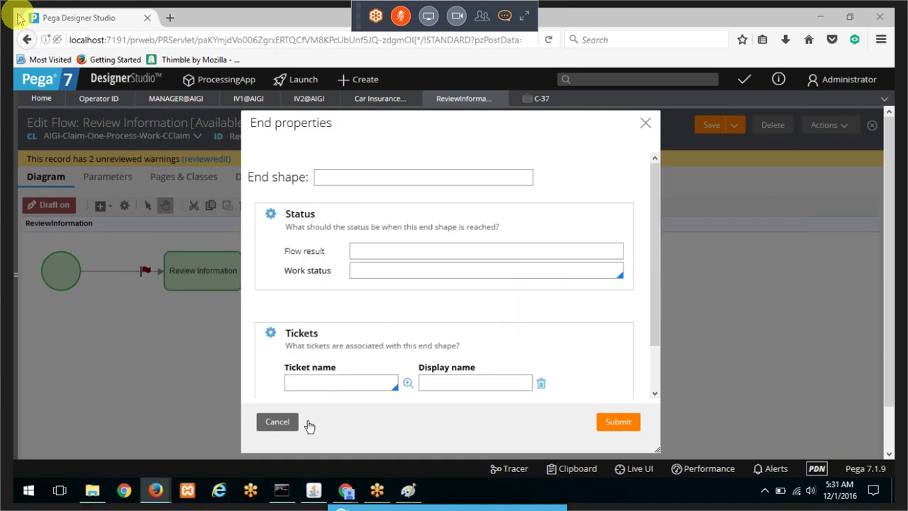
click(294, 423)
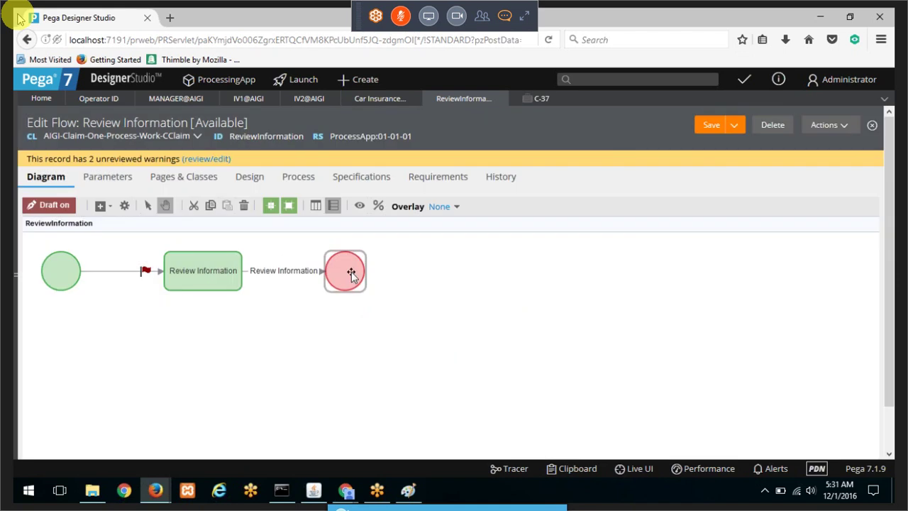
- Set the end shape's work status to Pending-Investigation, submit it, and save the Review Information flow
double_click(353, 277)
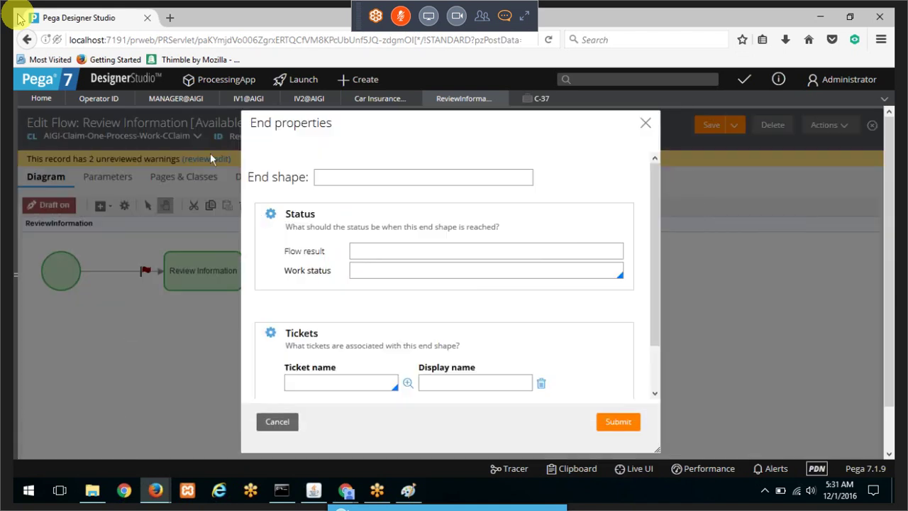
click(384, 263)
key(Down)
key(Down)
key(Down)
key(Down)
key(Down)
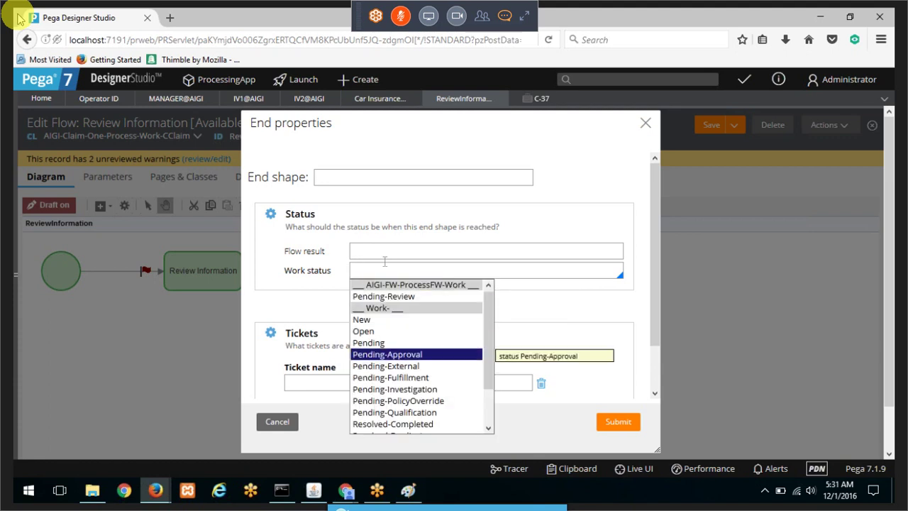
key(Down)
key(Down)
key(Down)
key(Down)
key(Up)
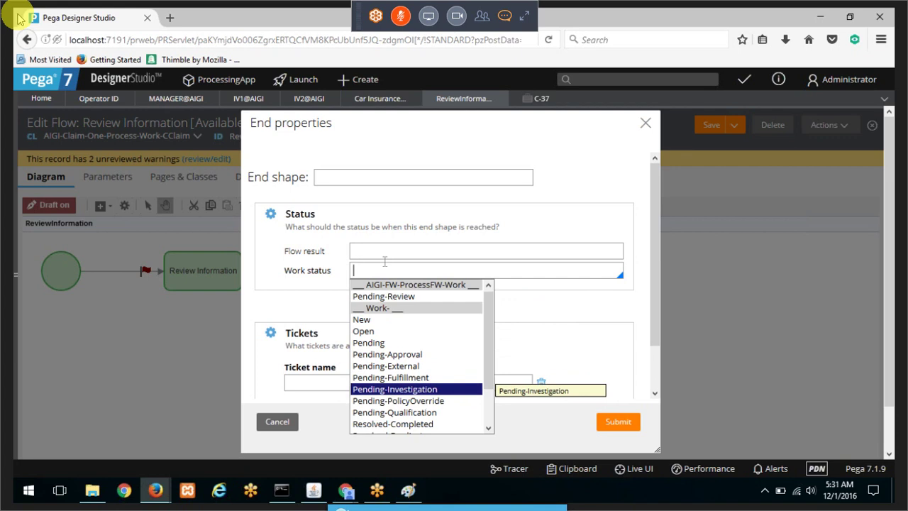
key(Return)
click(614, 422)
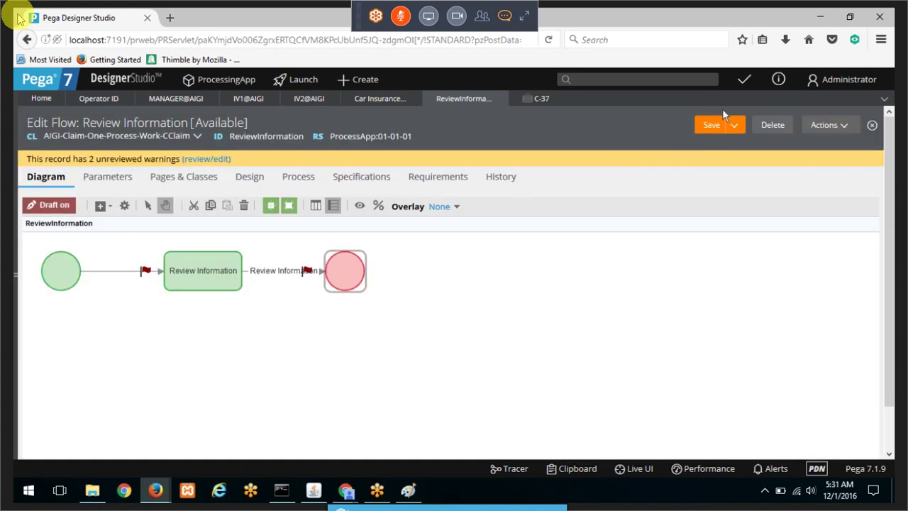
click(705, 122)
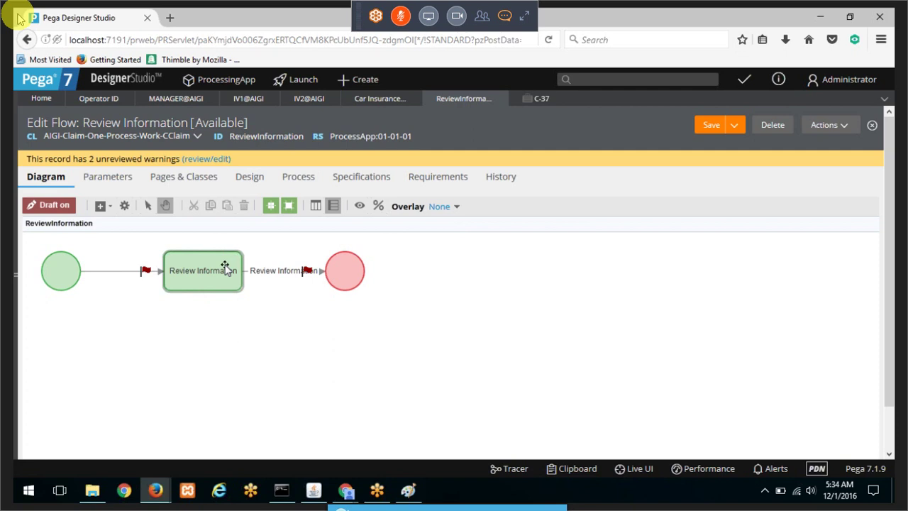
- Keep Custom routing, set the Review Information assignment's service level to AdvanceFlow, and open that SLA rule
double_click(225, 266)
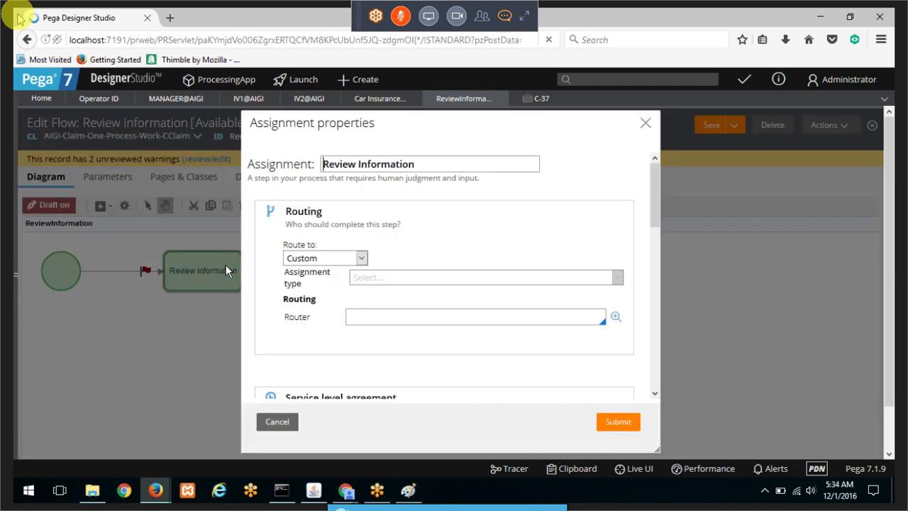
click(348, 259)
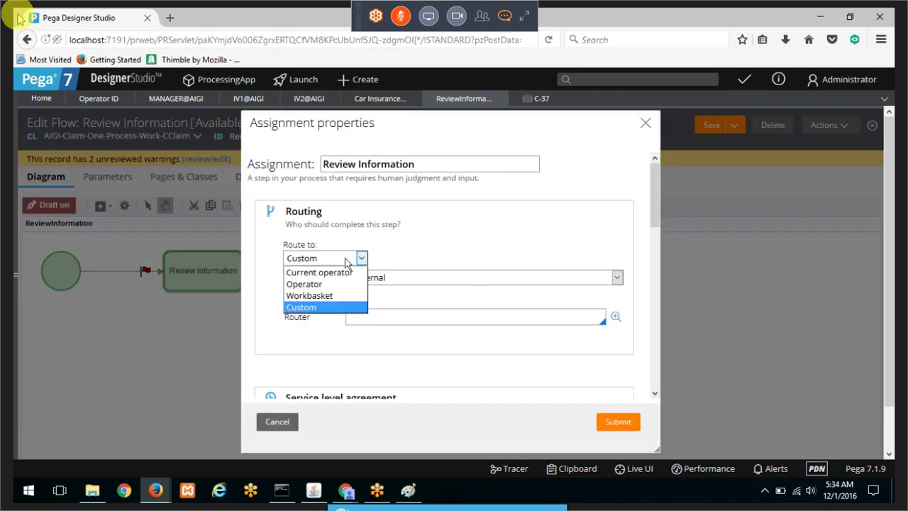
click(442, 242)
scroll(433, 234, down, 6)
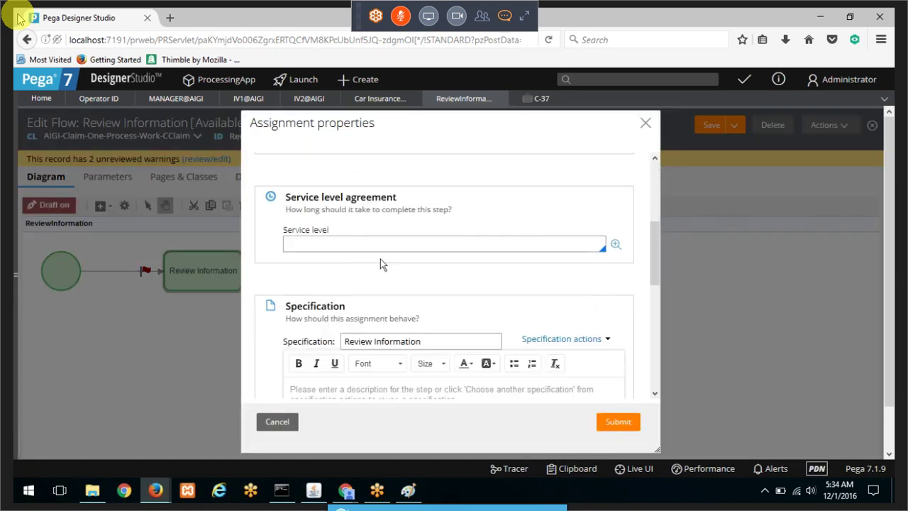
click(367, 199)
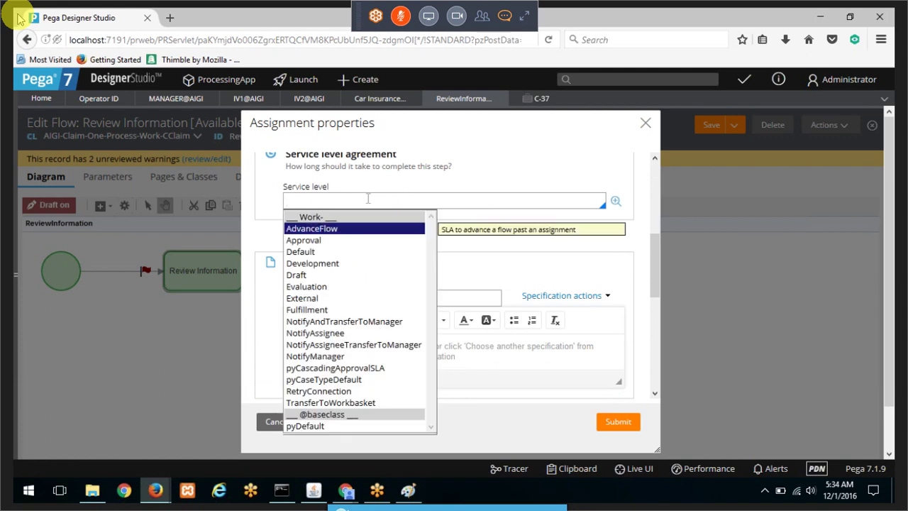
key(Return)
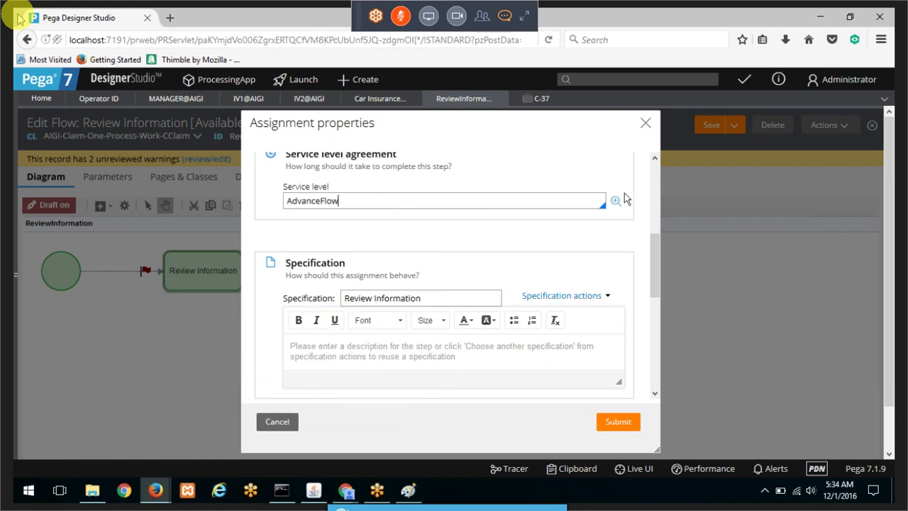
click(615, 203)
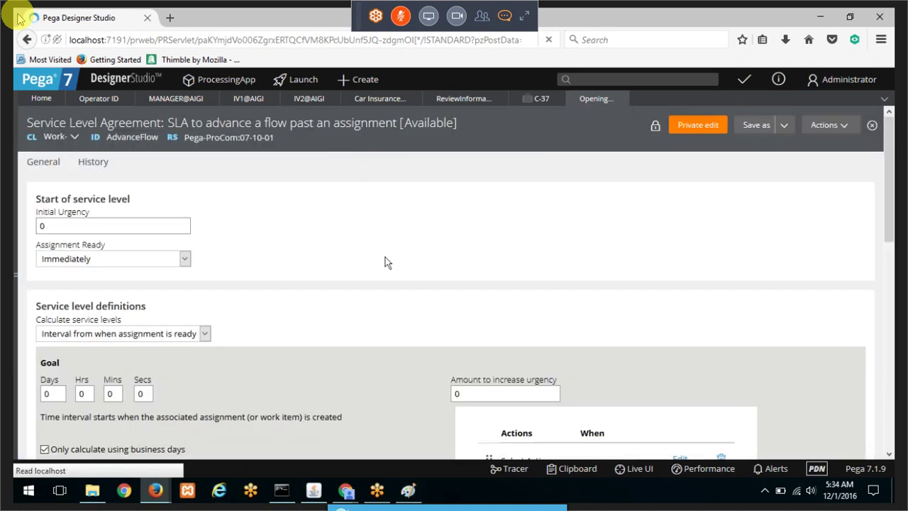
scroll(385, 257, down, 3)
- Add a Transfer action to the AdvanceFlow goal with Worklist as the destination type
click(483, 271)
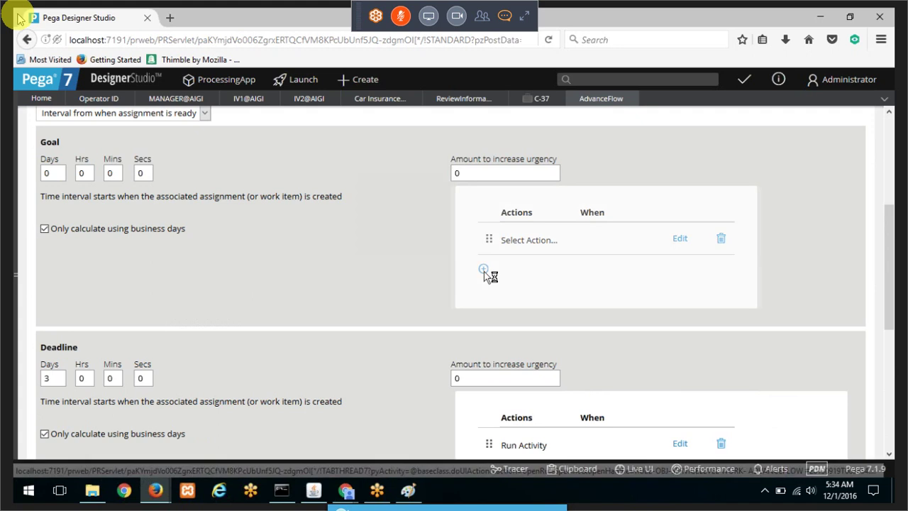
click(578, 307)
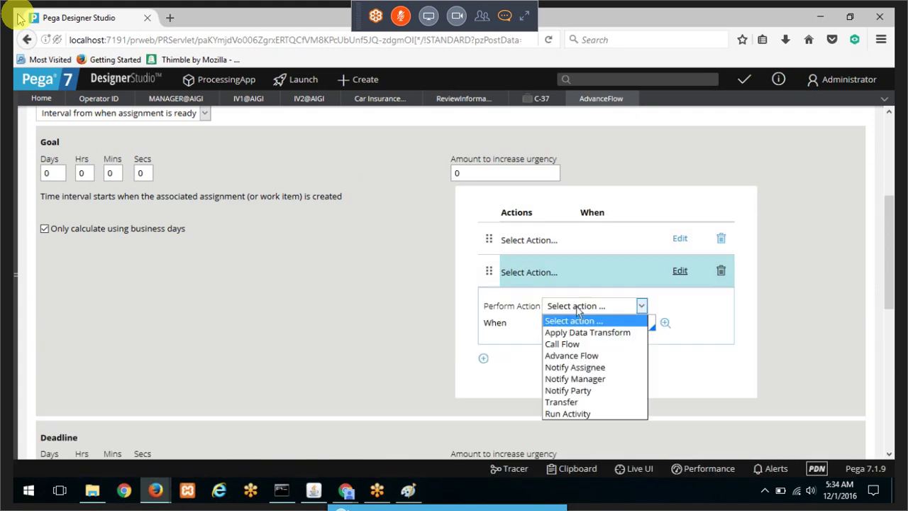
click(590, 402)
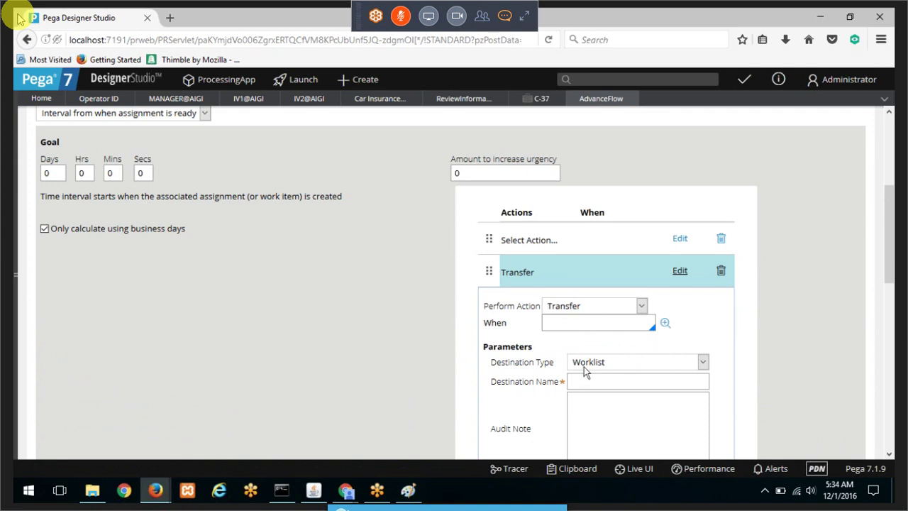
click(585, 365)
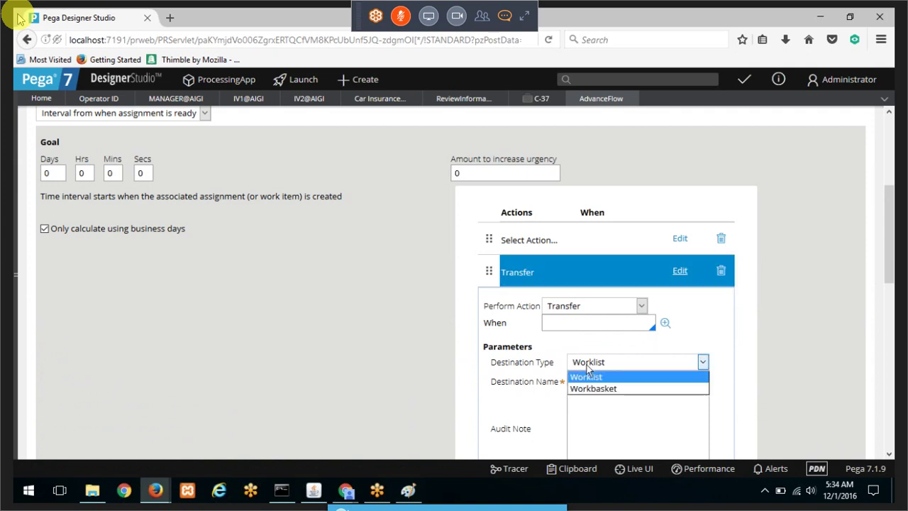
click(331, 299)
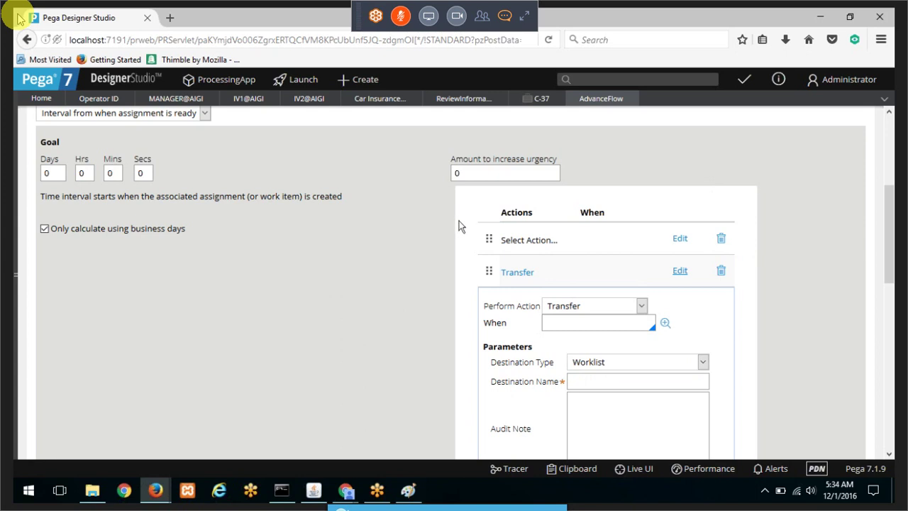
- Scroll through the Transfer action's When autocomplete list down to More.
click(594, 319)
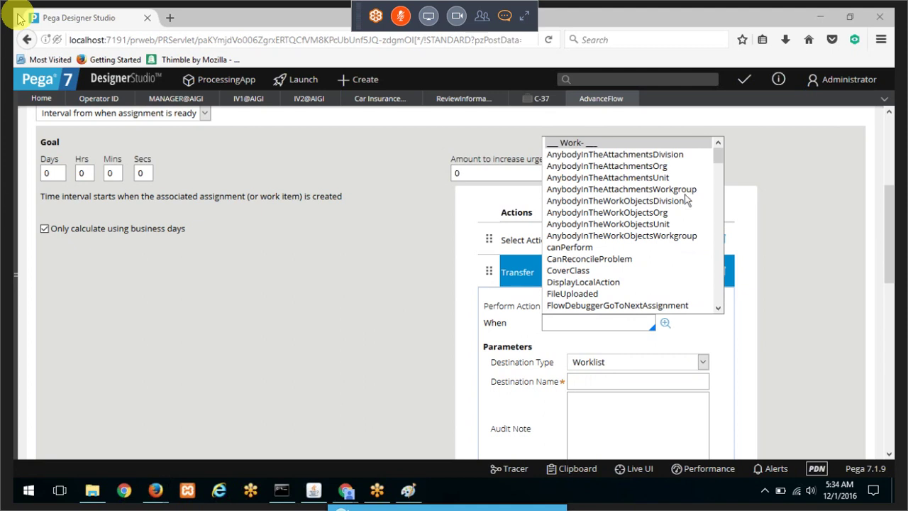
scroll(614, 262, down, 2)
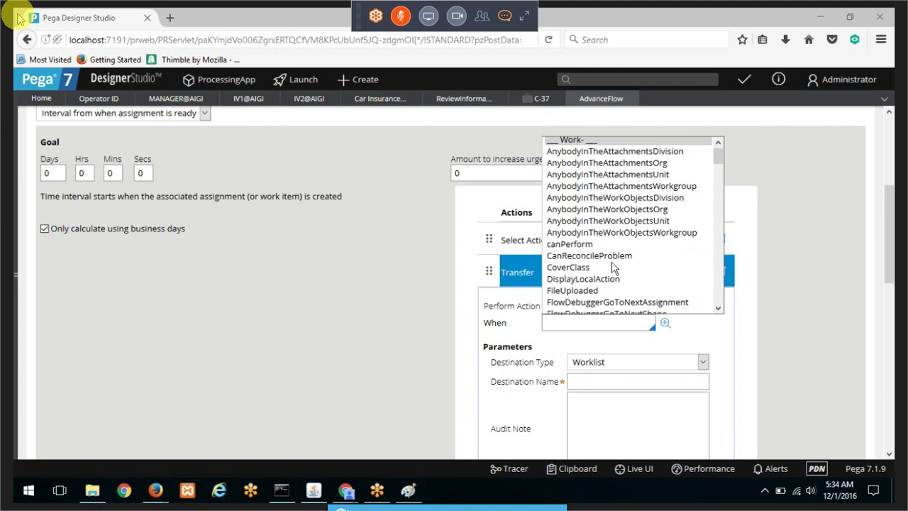
scroll(613, 266, down, 3)
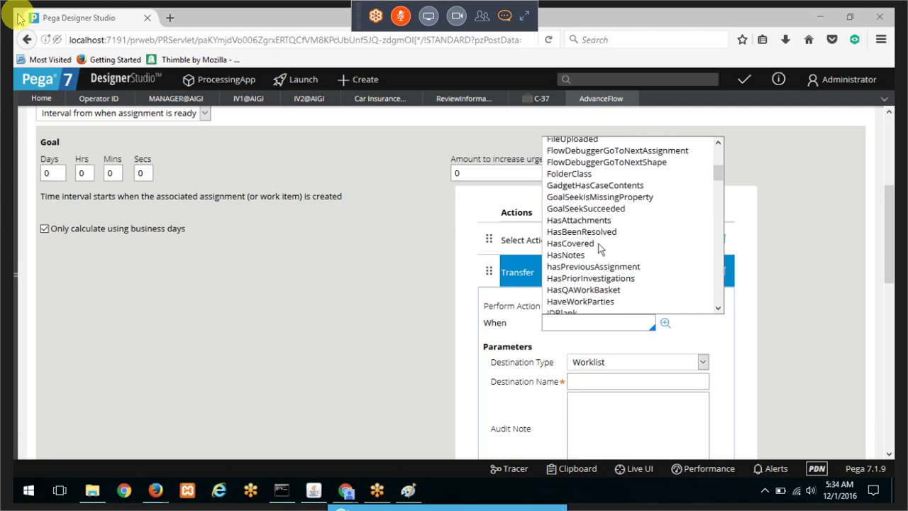
scroll(597, 247, down, 2)
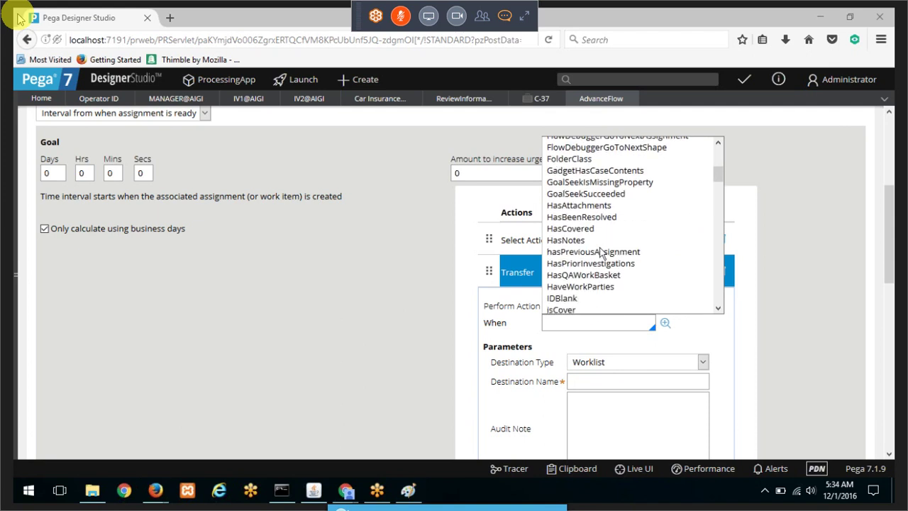
scroll(600, 248, down, 5)
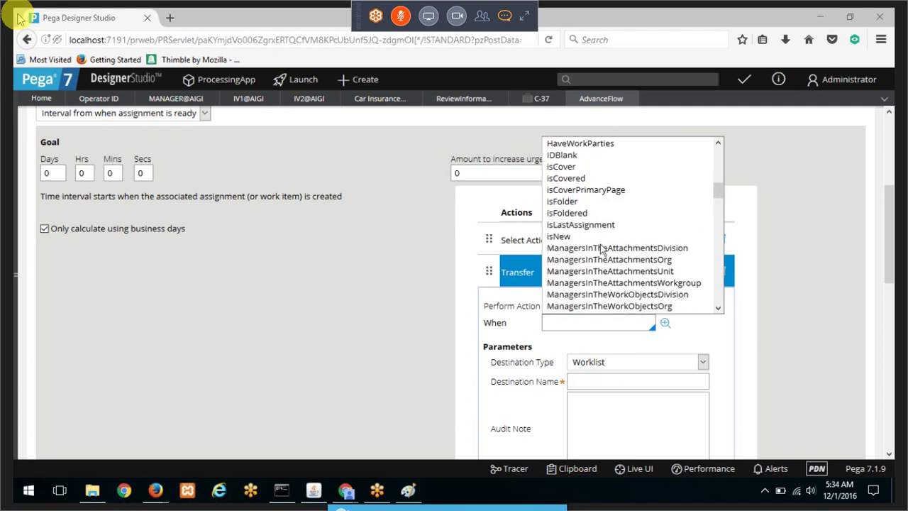
scroll(600, 249, down, 4)
scroll(600, 250, down, 2)
scroll(600, 250, down, 2)
scroll(600, 250, down, 5)
scroll(600, 250, down, 8)
scroll(600, 250, down, 3)
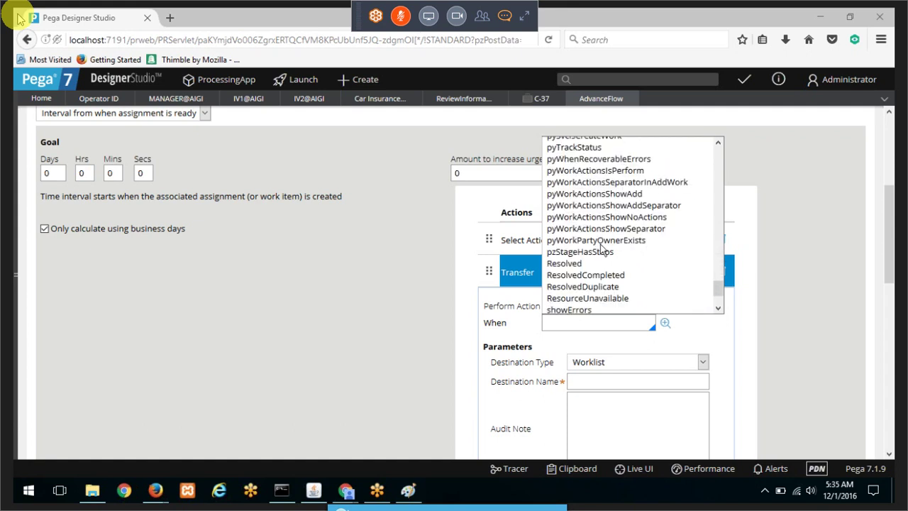
click(16, 222)
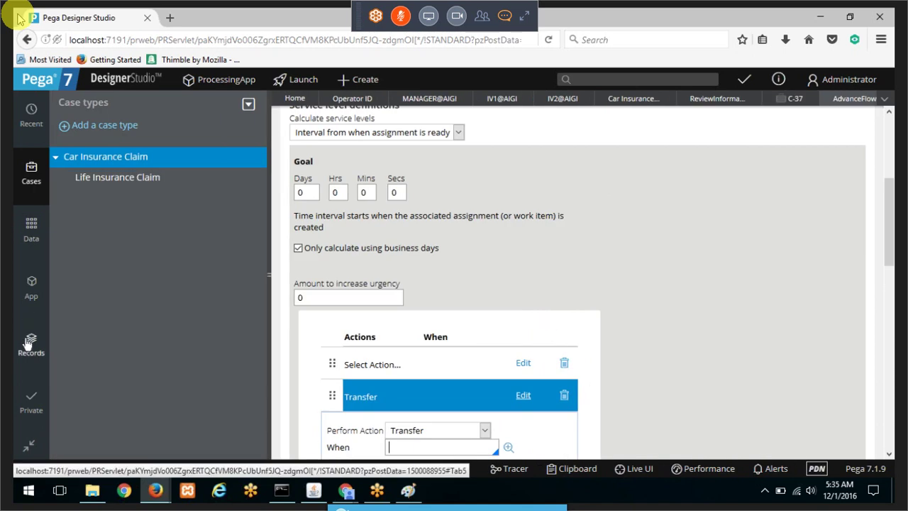
- List Decision > When rule instances filtered by Name Contains 'goal', showing 15 records
click(29, 343)
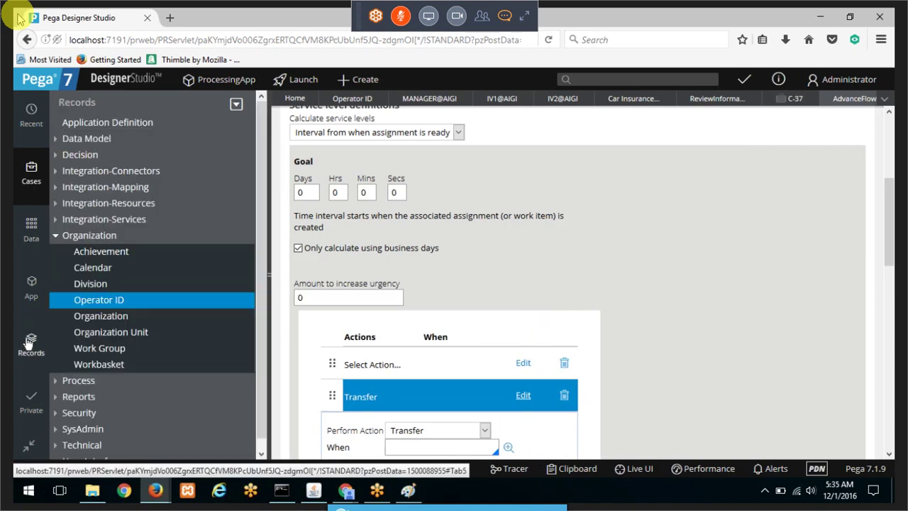
click(56, 235)
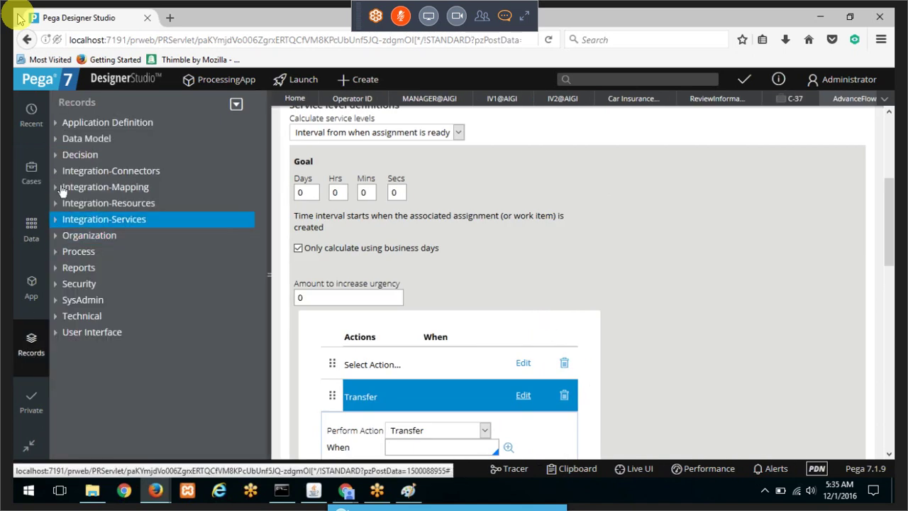
click(56, 154)
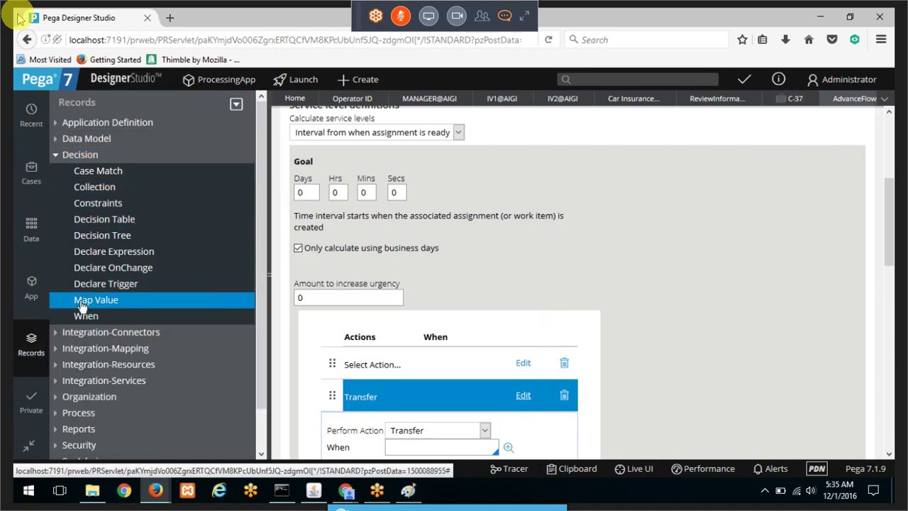
click(85, 316)
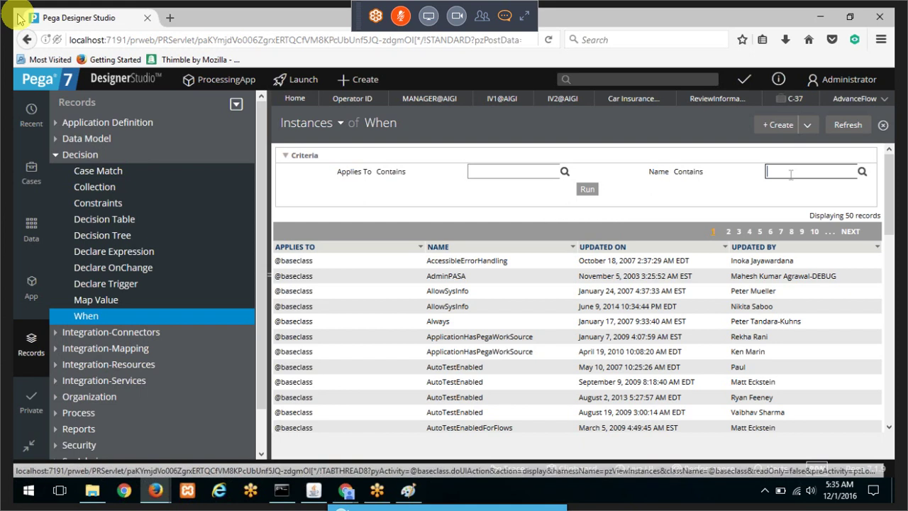
text(goal)
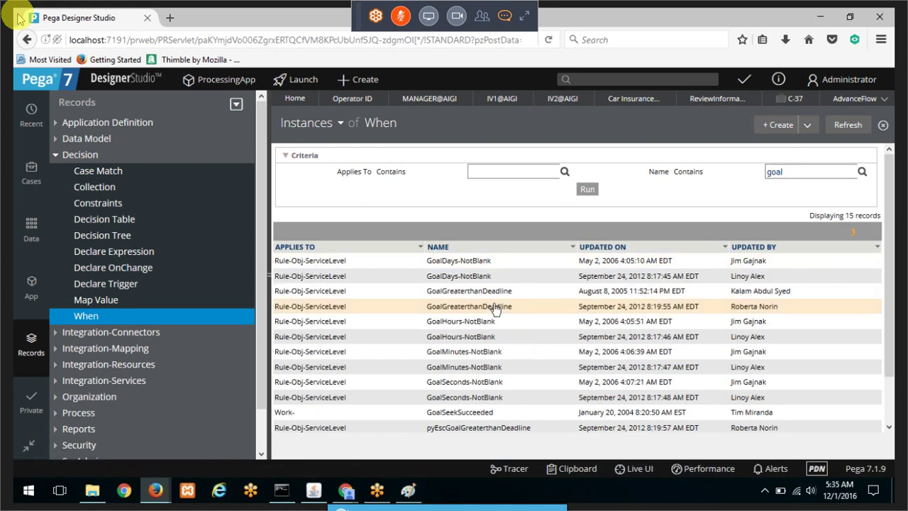
scroll(505, 301, down, 2)
- Return to the AdvanceFlow SLA and review the Transfer action's When condition field
click(883, 127)
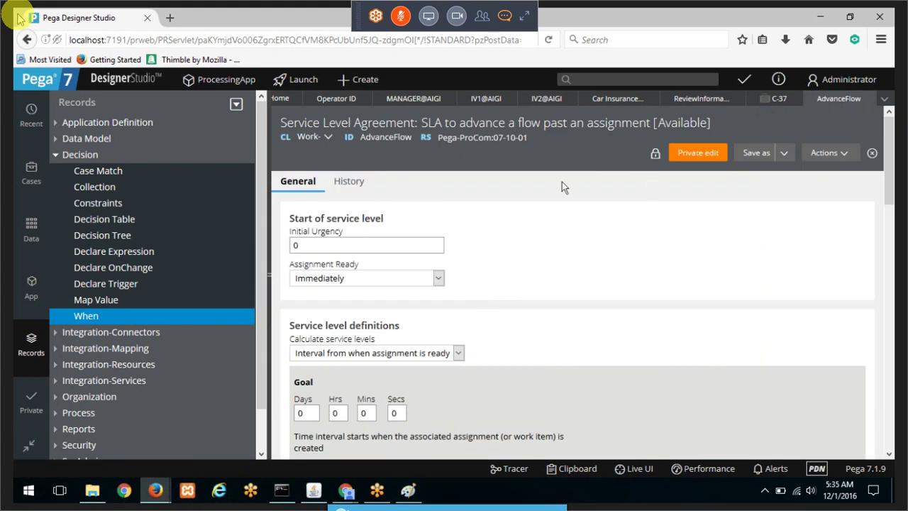
scroll(537, 185, down, 10)
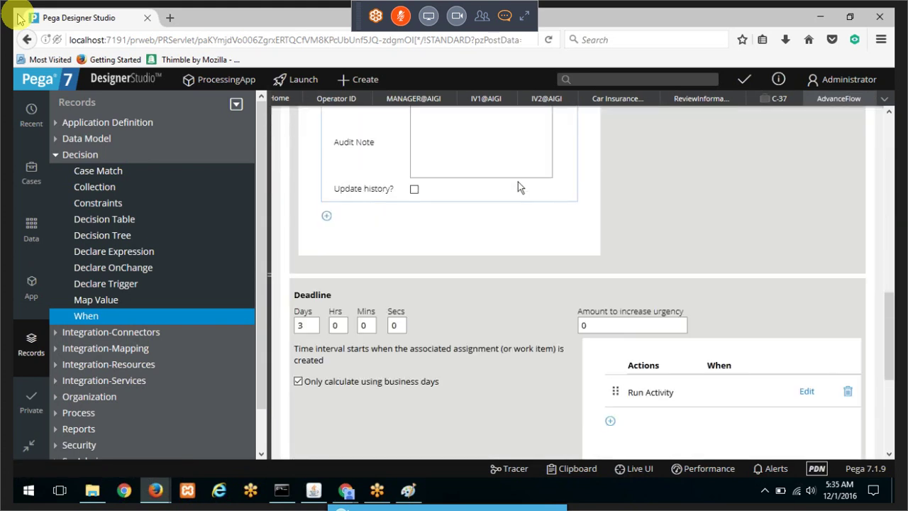
scroll(511, 188, up, 1)
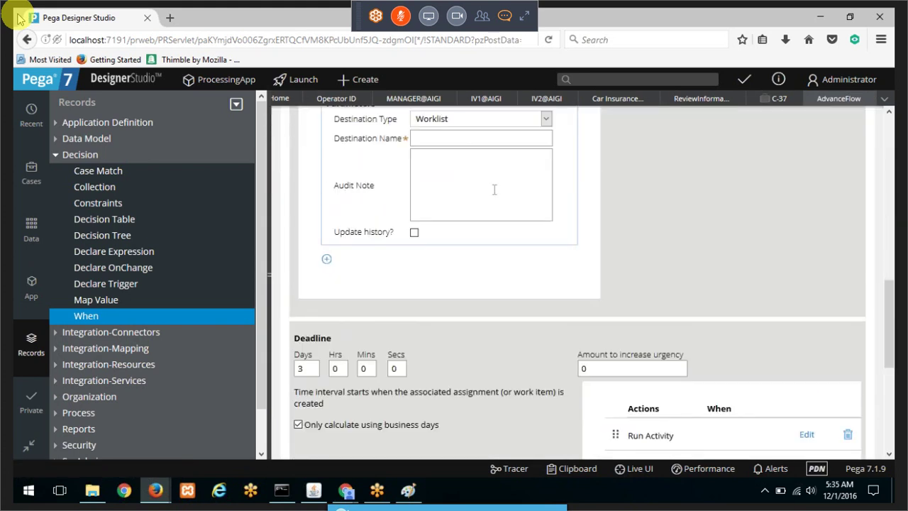
scroll(494, 189, down, 5)
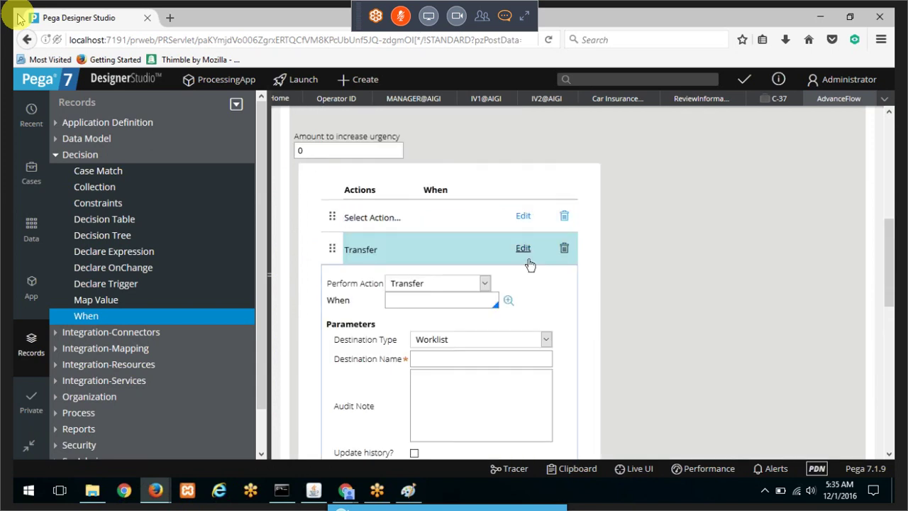
click(408, 300)
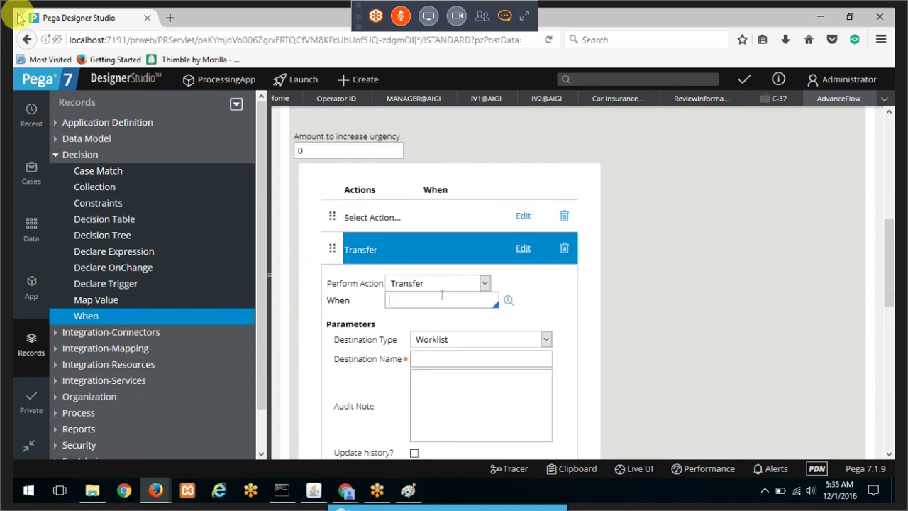
scroll(440, 299, down, 2)
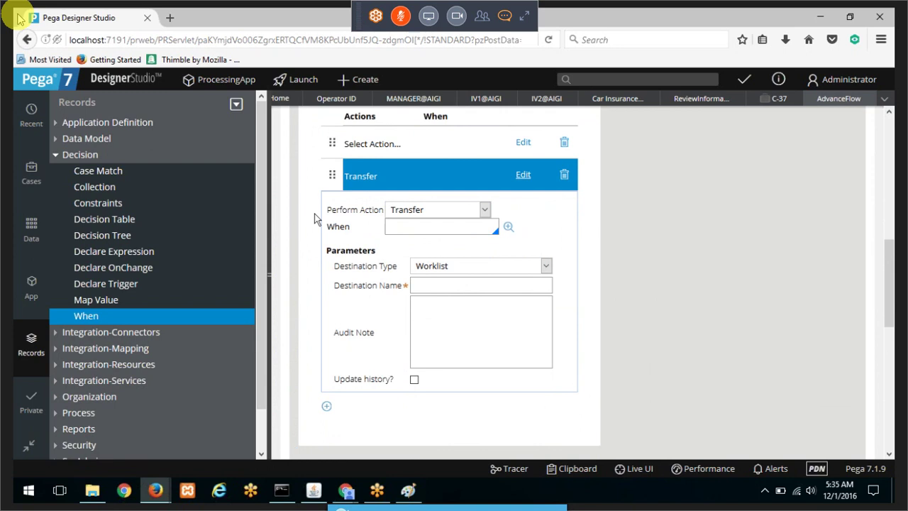
click(410, 224)
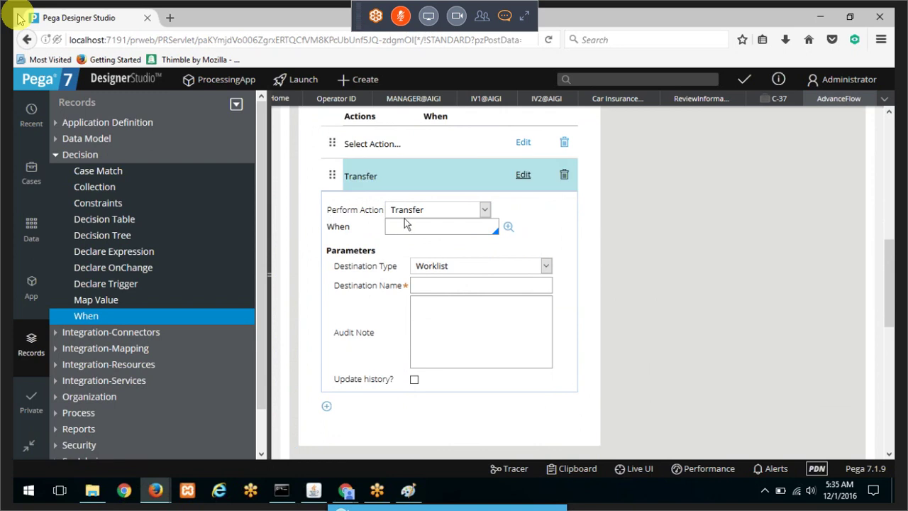
- Hide the explorer and delete the empty Select Action goal action
scroll(438, 219, up, 2)
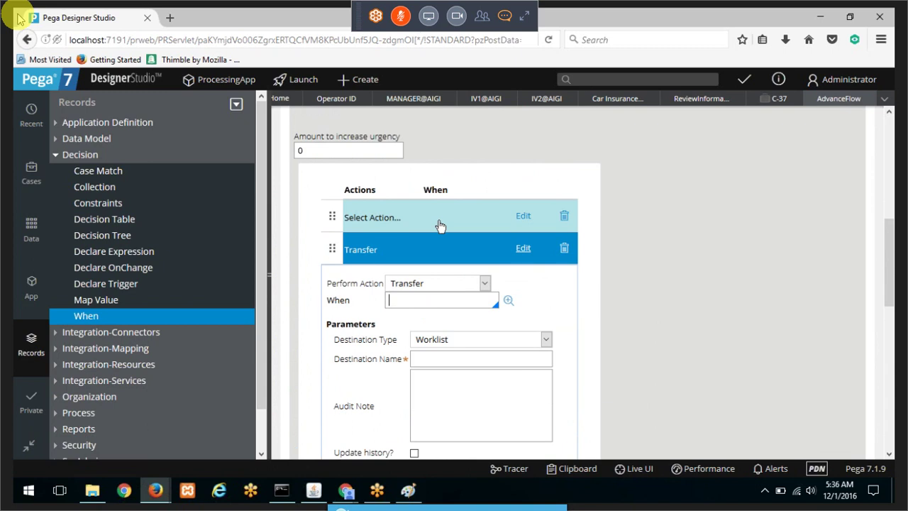
scroll(437, 223, up, 4)
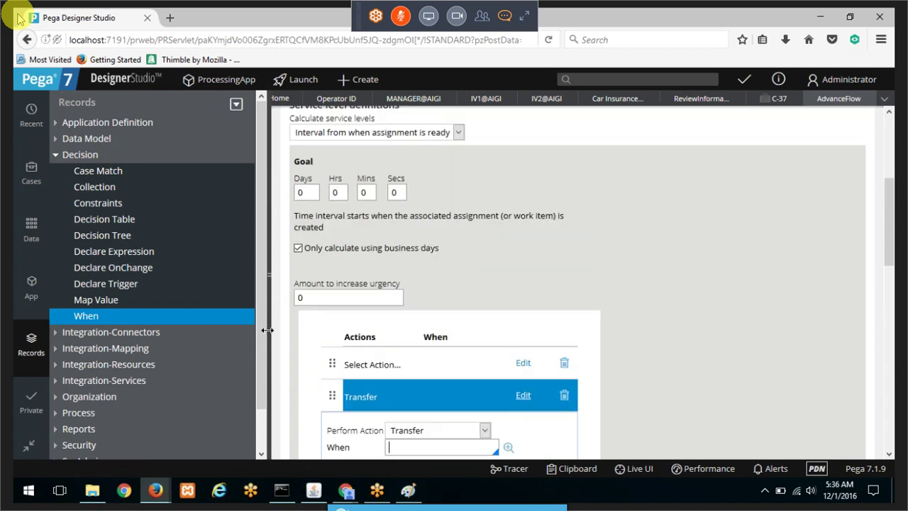
click(268, 330)
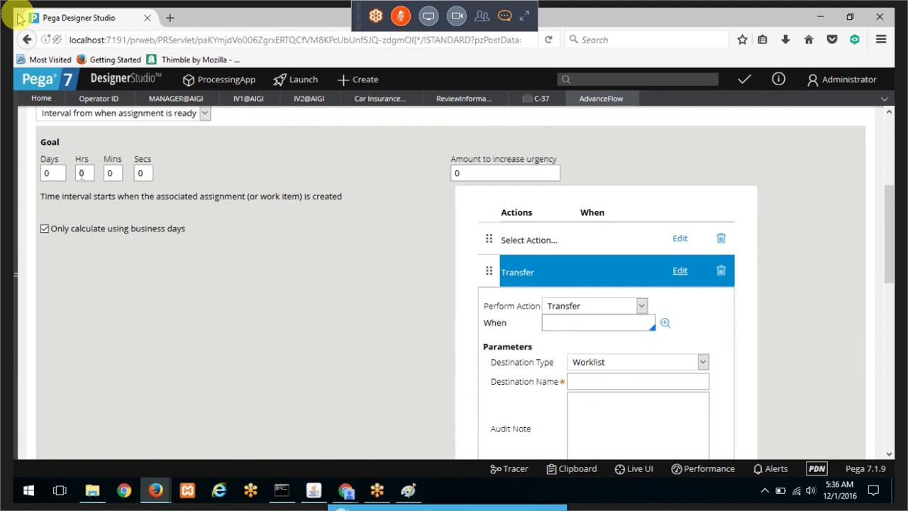
click(720, 239)
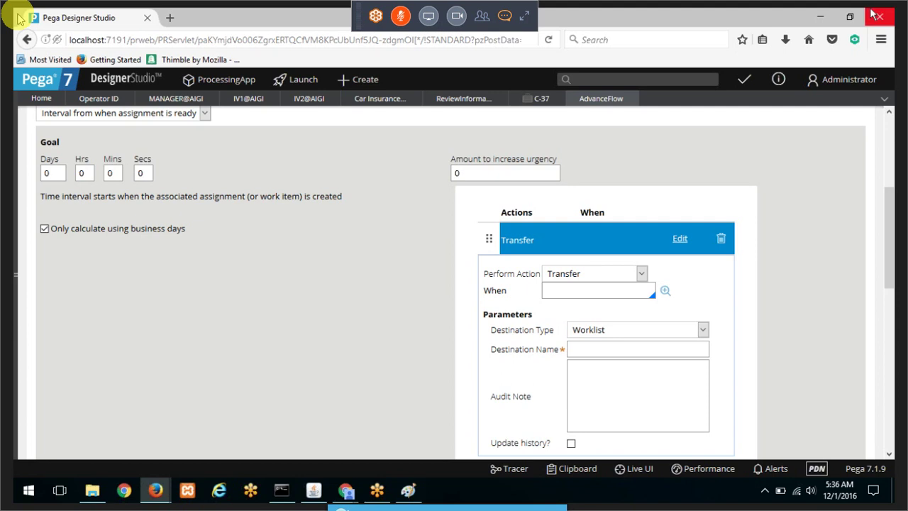
- Open the Investigator 1 operator record and keep Operator as the substitute operator type
click(234, 103)
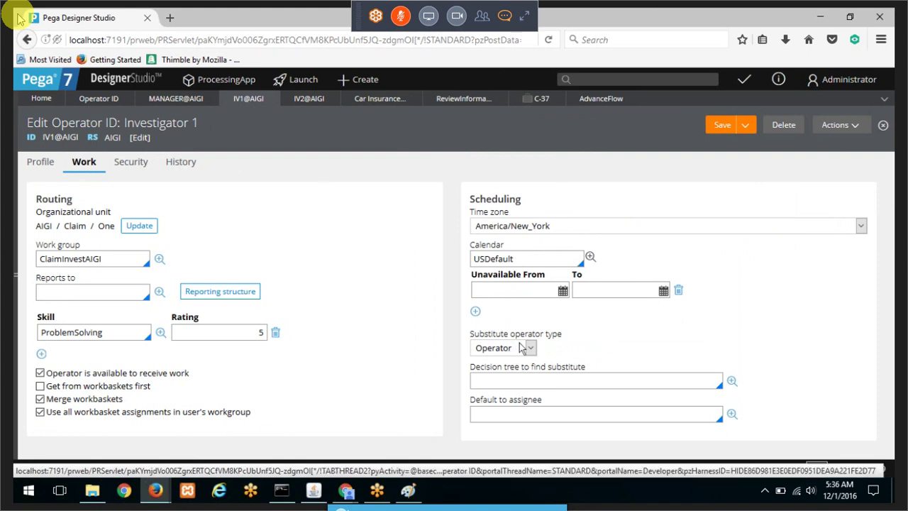
click(520, 348)
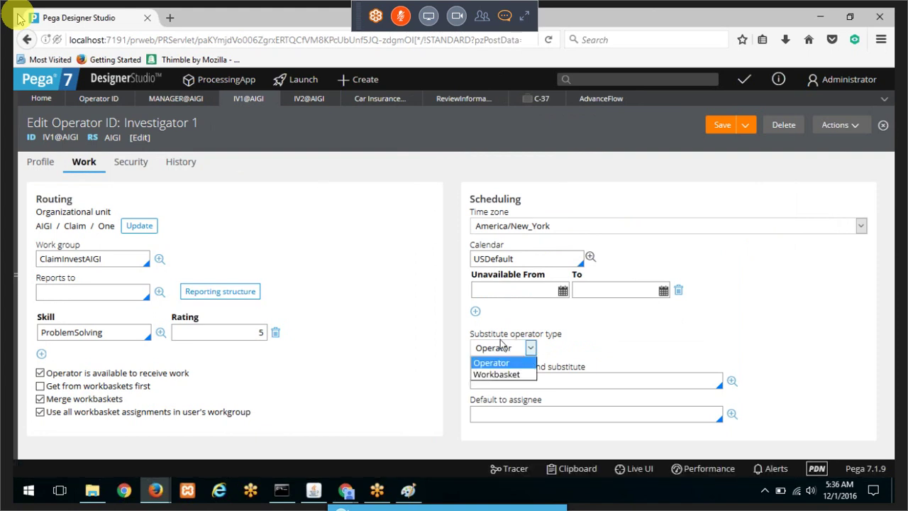
click(506, 347)
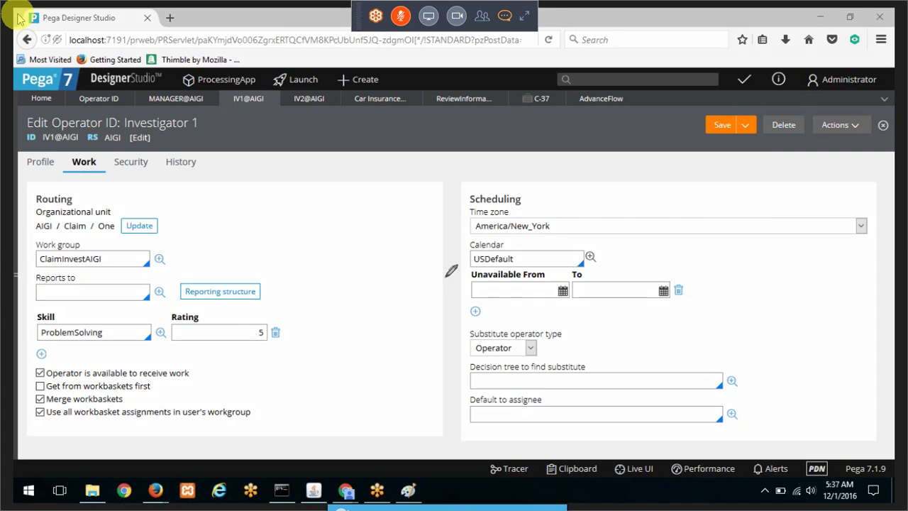
mouse_move(416, 296)
mouse_down()
mouse_move(417, 283)
mouse_move(424, 299)
mouse_move(437, 278)
mouse_move(448, 293)
mouse_move(460, 280)
mouse_up()
- Browse the records explorer and the application's class tree, then hide the explorer again
click(19, 19)
click(15, 148)
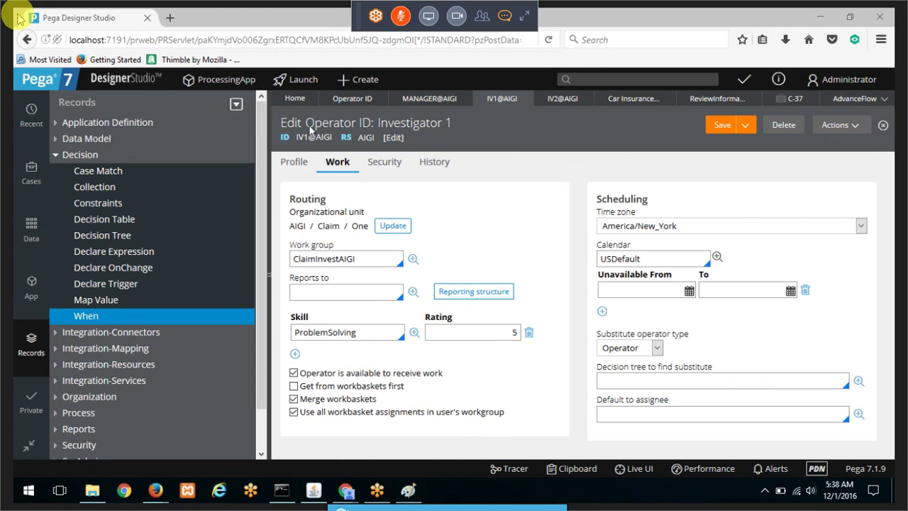
click(268, 131)
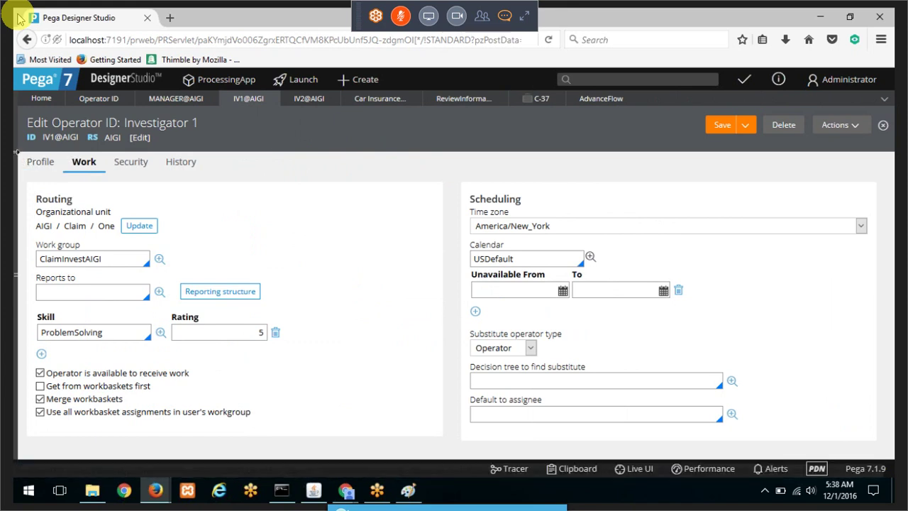
mouse_move(14, 156)
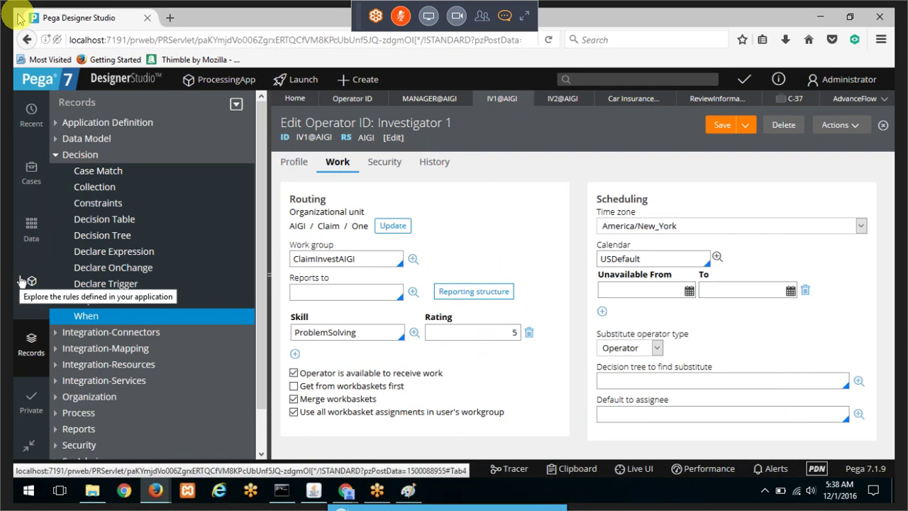
click(22, 281)
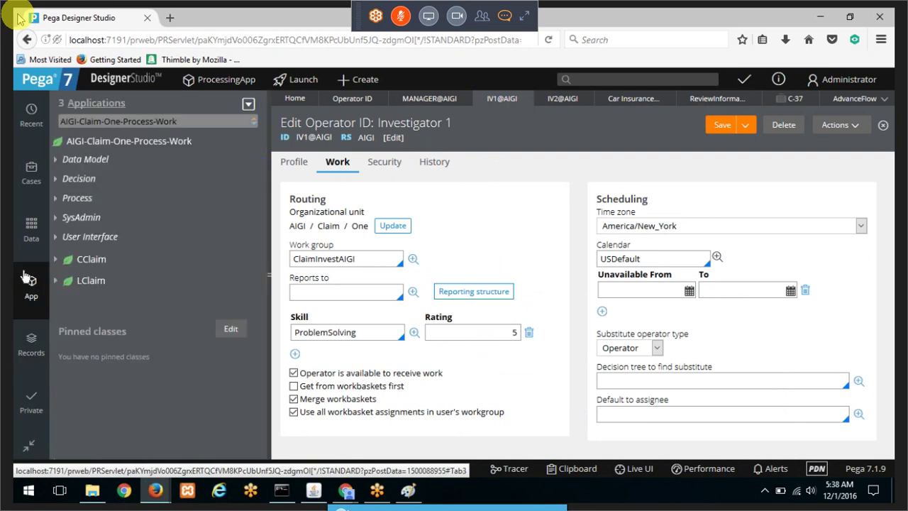
drag(177, 122, 26, 119)
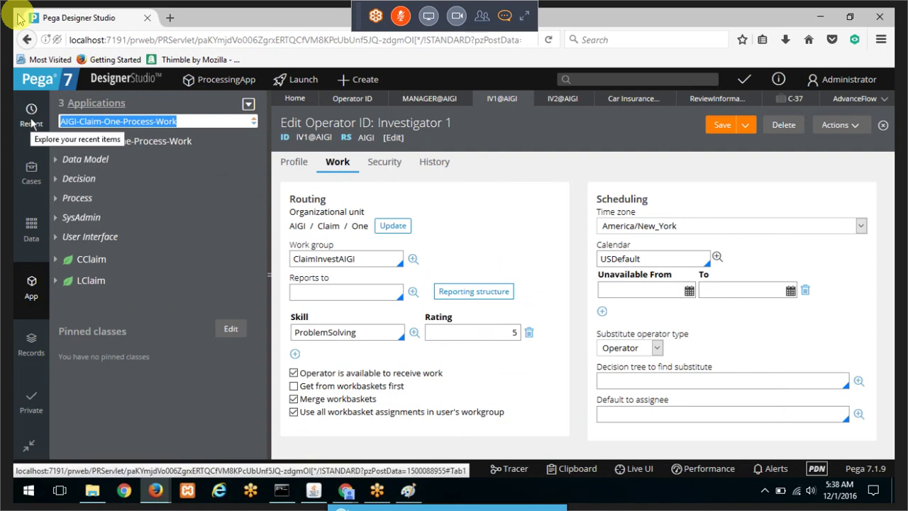
click(268, 158)
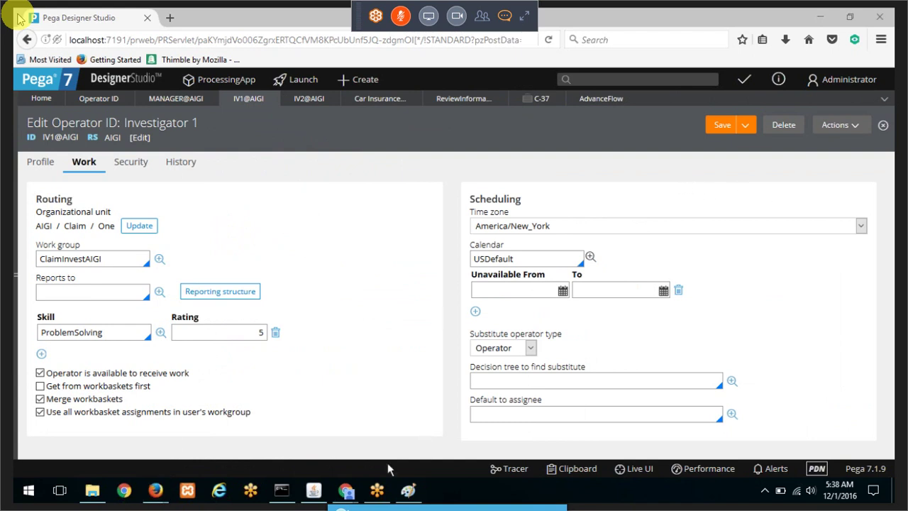
- Bring the Car Insurance Claim window forward and open Google Drive's My Drive in a new tab
mouse_move(346, 490)
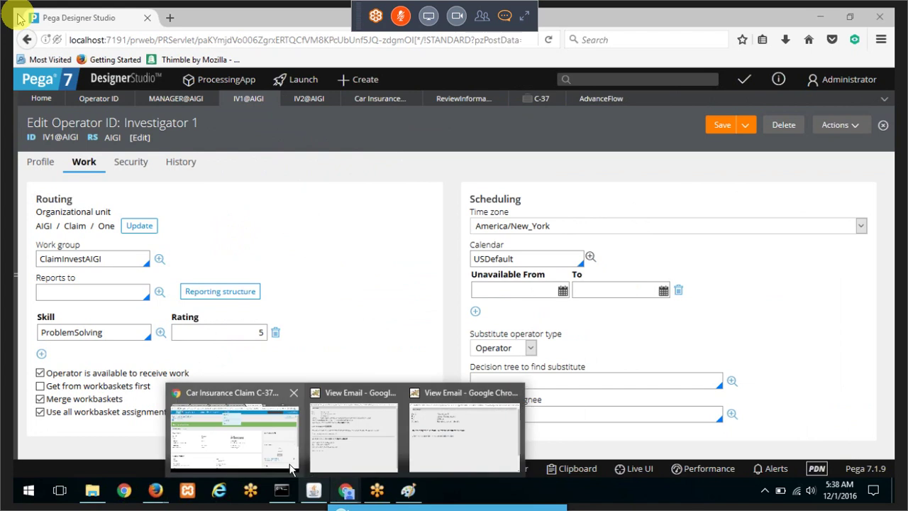
click(246, 423)
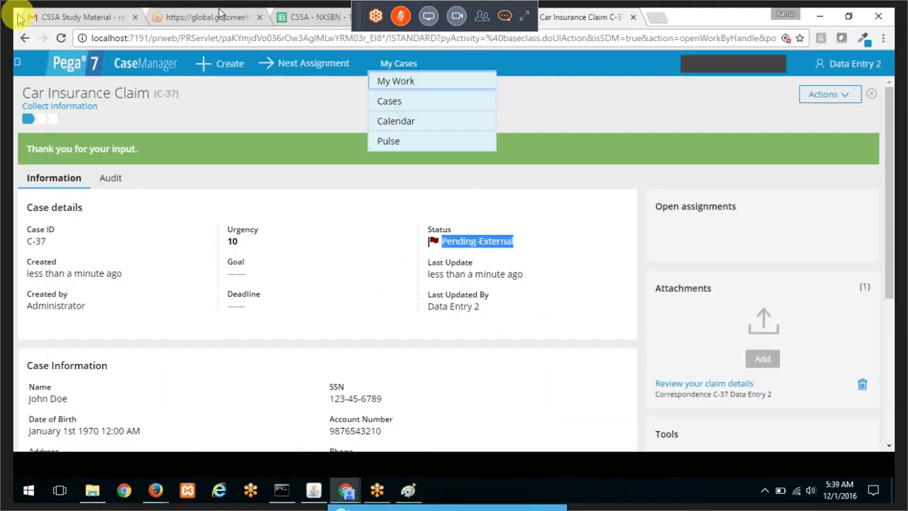
click(656, 16)
text(der)
key(BackSpace)
key(BackSpace)
text(rive.google.com/drive/my-drive)
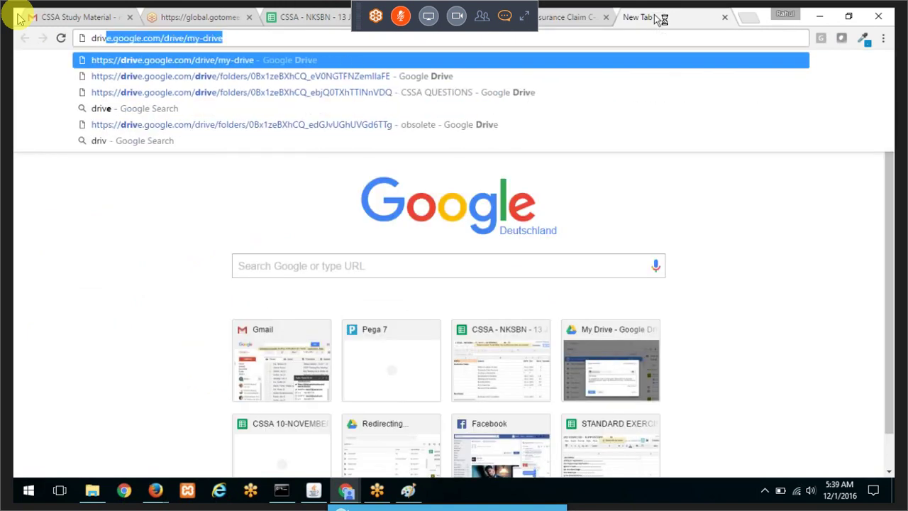
key(Down)
key(Up)
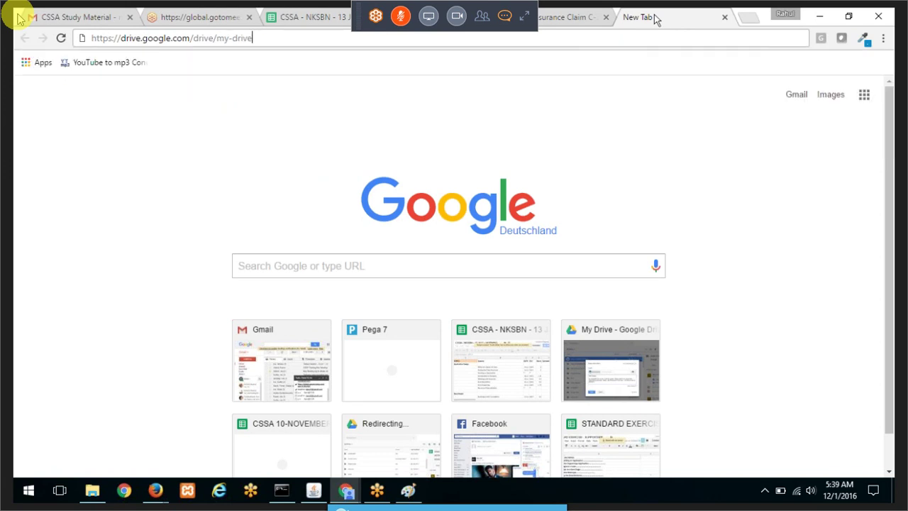
key(Return)
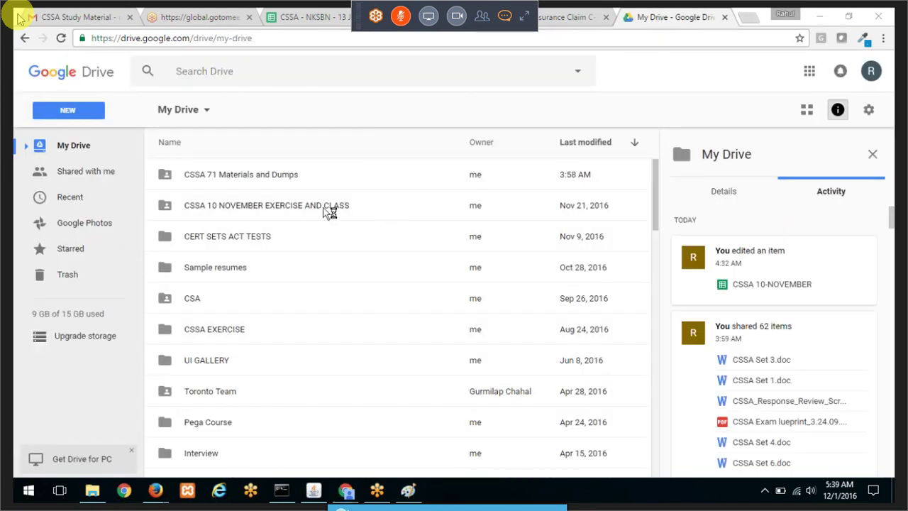
- Open CSSA 71 Materials and Dumps, select the quiz files, and circle the CSSA 7.1 Study Guide
click(281, 178)
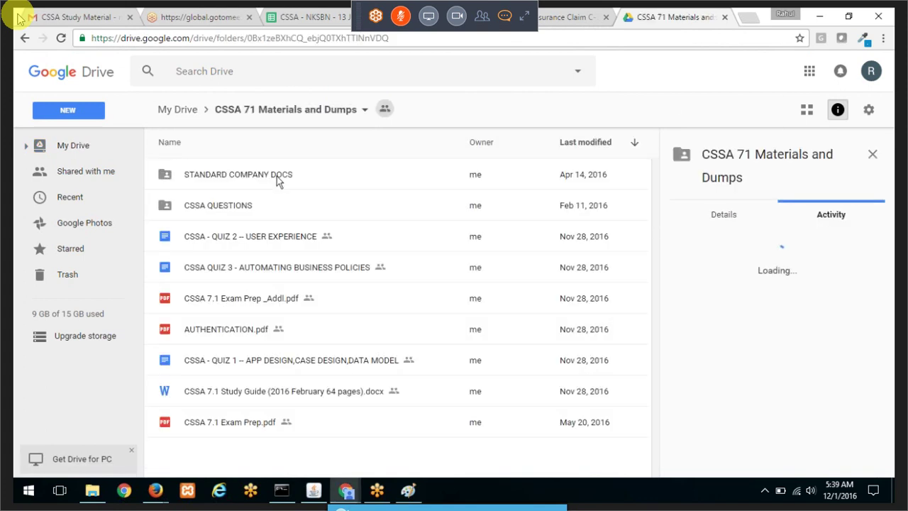
click(257, 236)
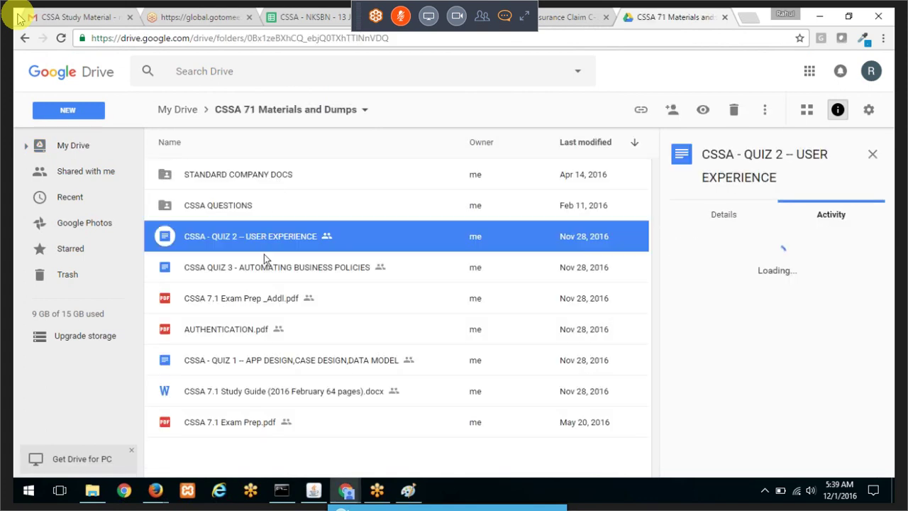
click(301, 269)
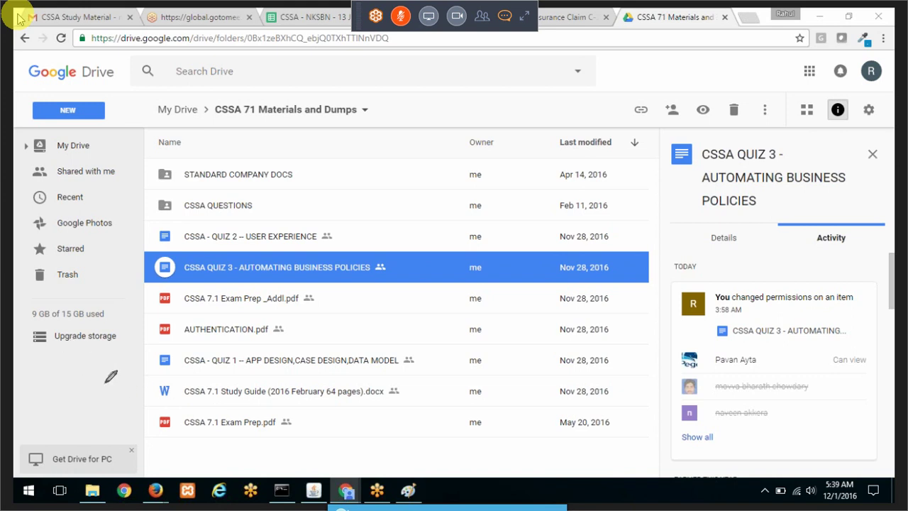
mouse_move(241, 377)
mouse_down()
mouse_move(150, 389)
mouse_move(253, 402)
mouse_move(447, 390)
mouse_move(221, 373)
mouse_up()
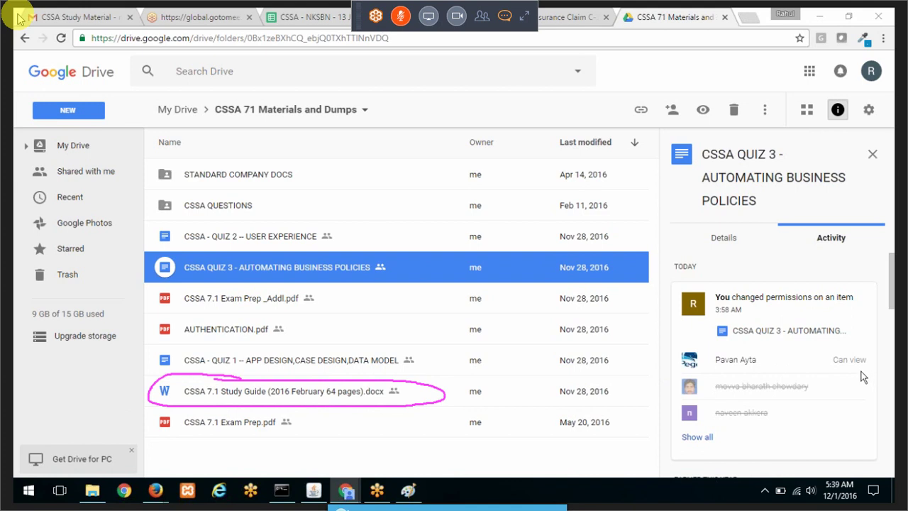
click(319, 391)
- Preview the CSSA 7.1 Study Guide, select its Application Express heading, then close the preview
double_click(319, 391)
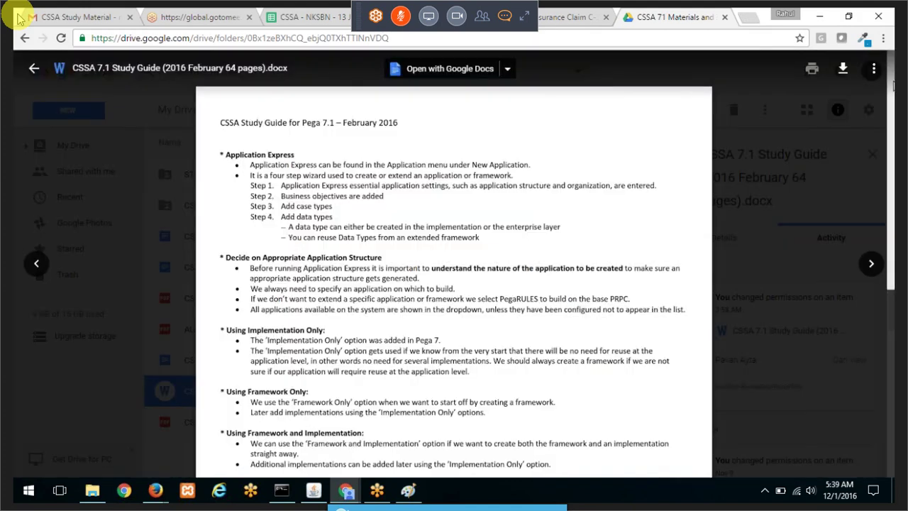
scroll(887, 180, down, 5)
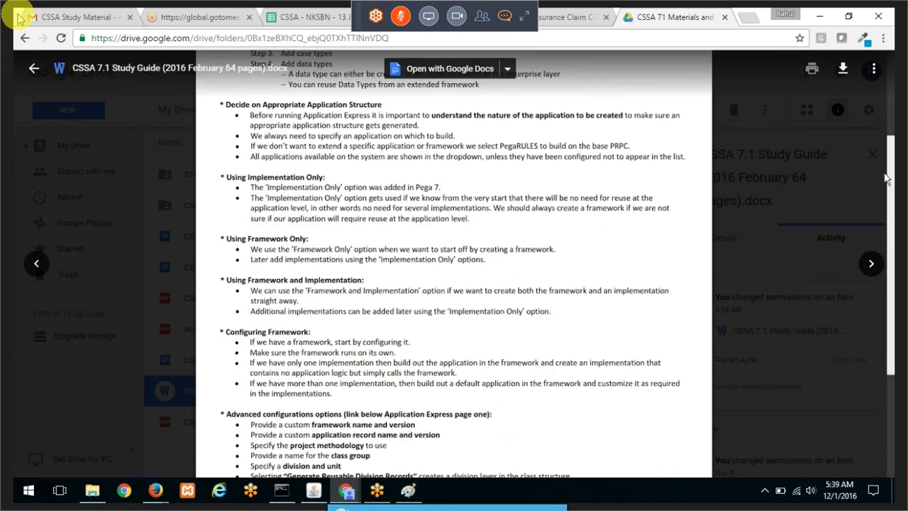
scroll(890, 205, up, 5)
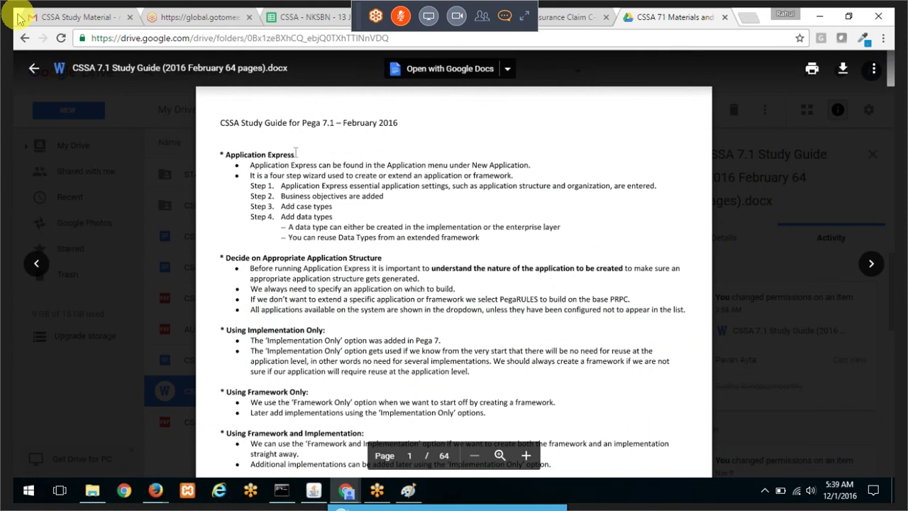
drag(226, 154, 368, 340)
click(259, 284)
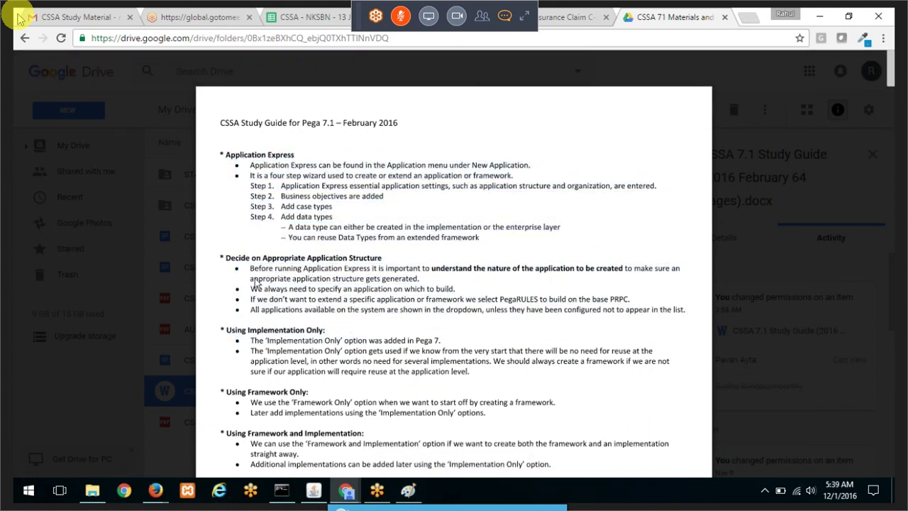
click(146, 272)
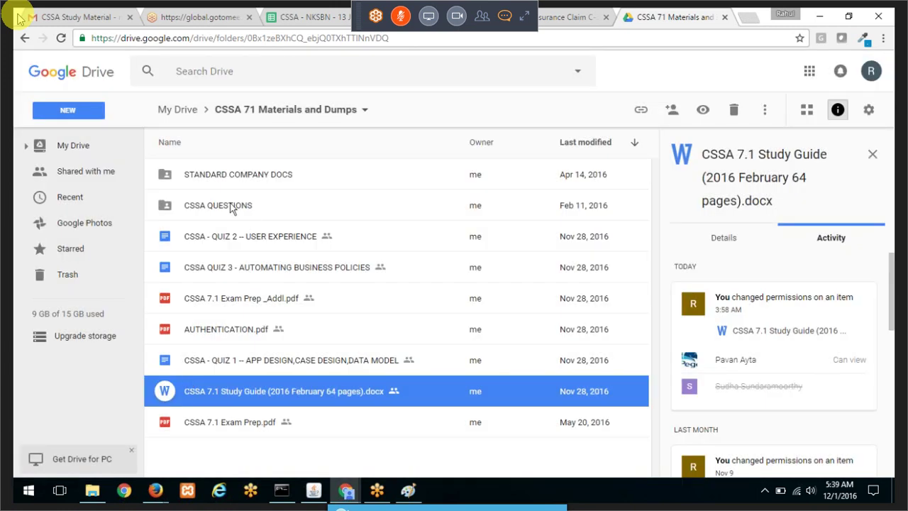
- Open the CSSA QUESTIONS folder, select its files, and mark CSSA V7 NK LATEST.doc
double_click(229, 205)
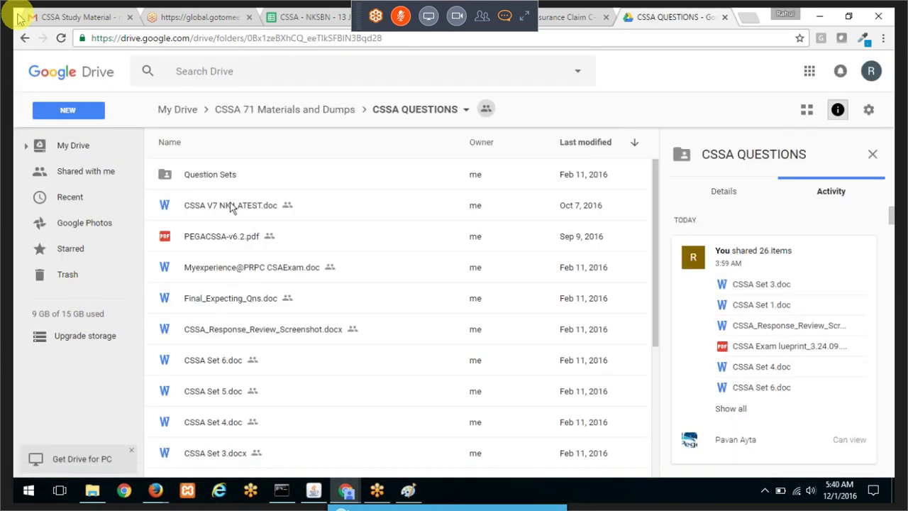
click(244, 211)
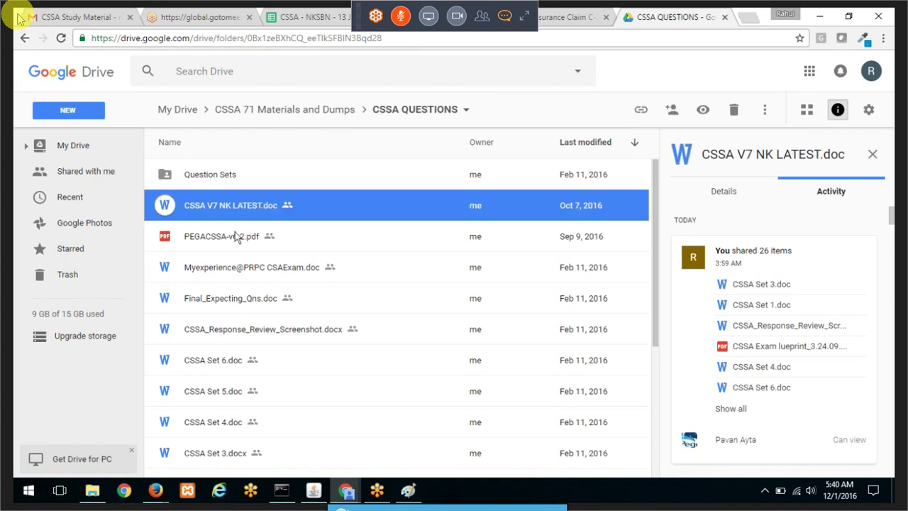
click(235, 234)
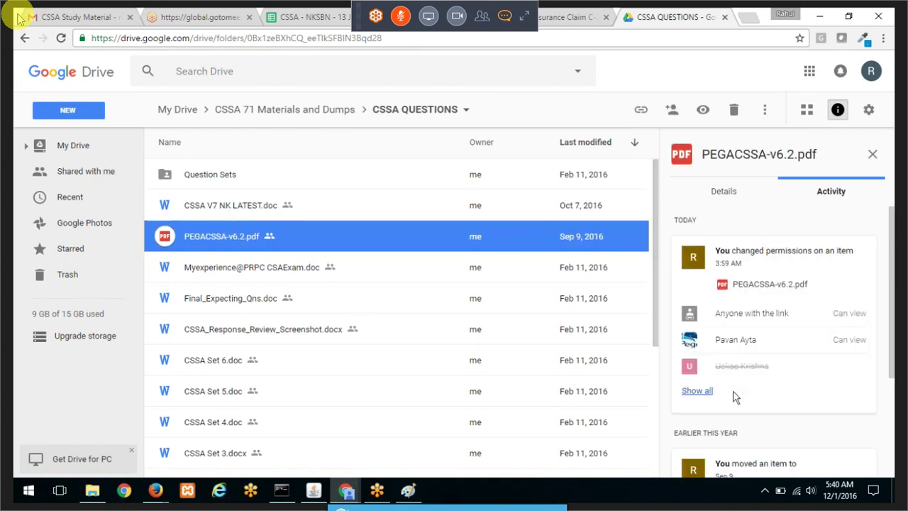
scroll(381, 250, down, 3)
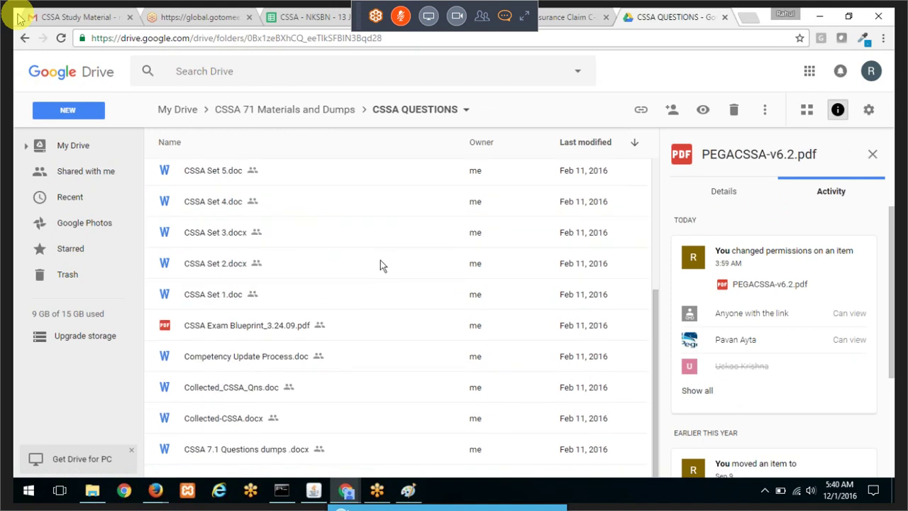
scroll(380, 261, up, 3)
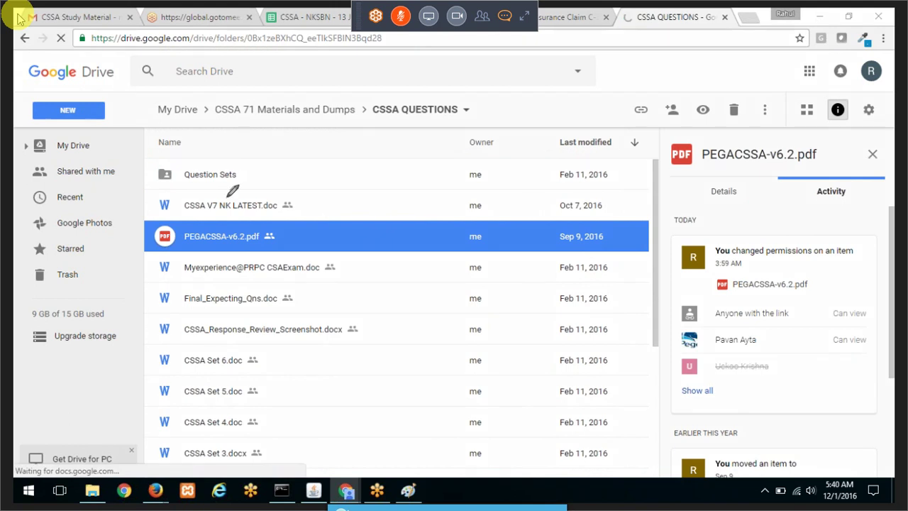
mouse_move(148, 191)
mouse_down()
mouse_move(229, 192)
mouse_move(343, 221)
mouse_move(237, 247)
mouse_move(142, 195)
mouse_move(149, 188)
mouse_up()
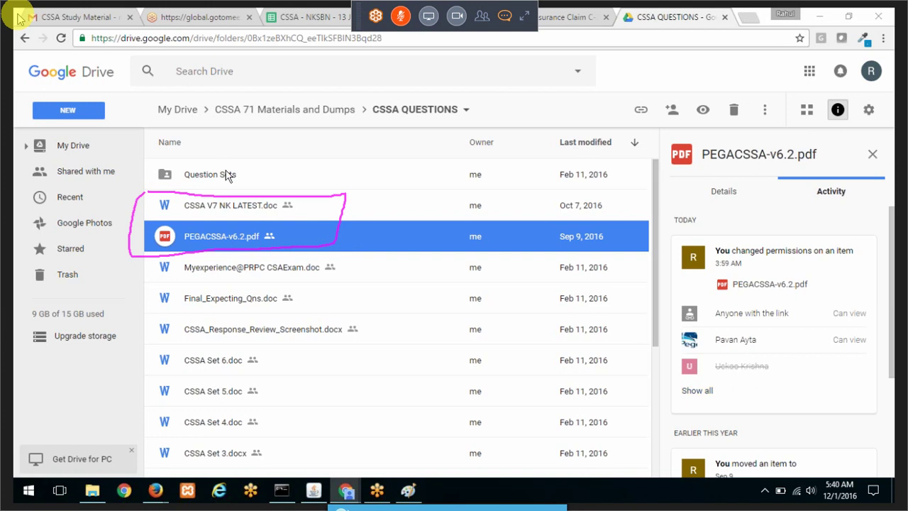
- Go back to CSSA 71 Materials and Dumps, reopen CSSA QUESTIONS, then dismiss the meeting-ended notice
click(314, 112)
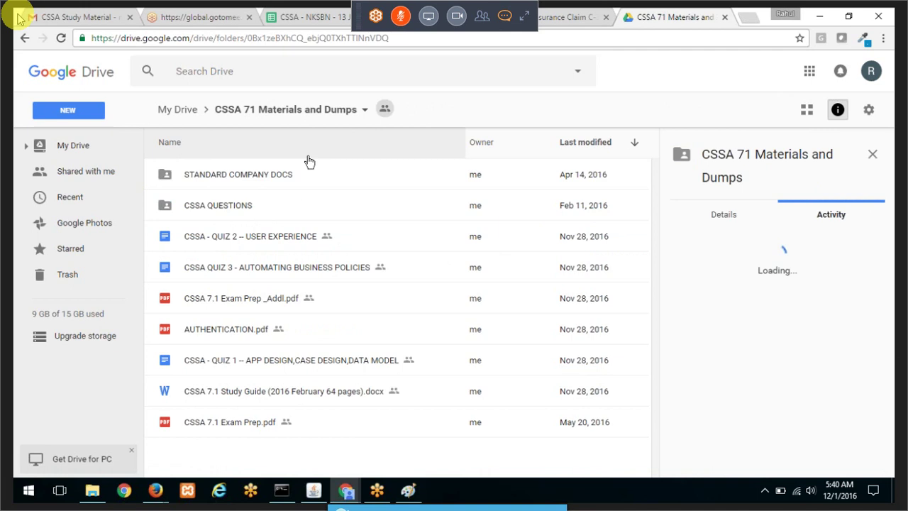
click(256, 391)
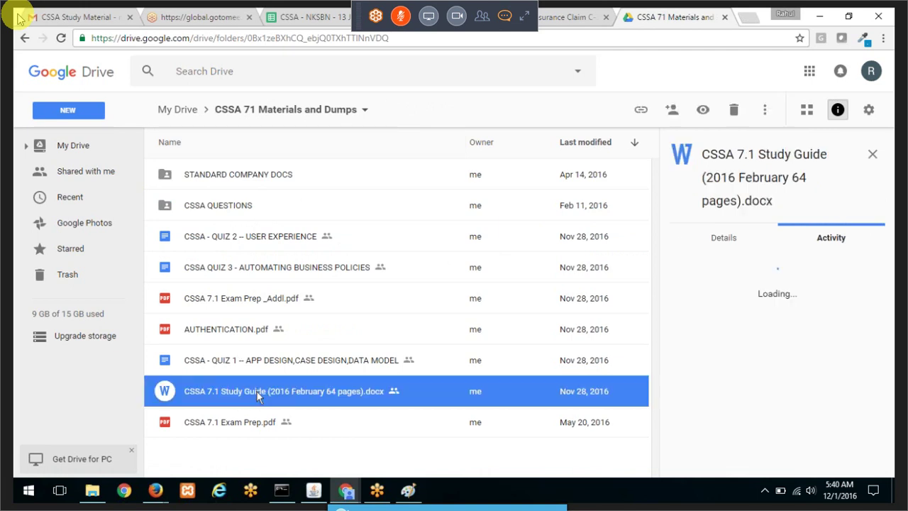
double_click(229, 206)
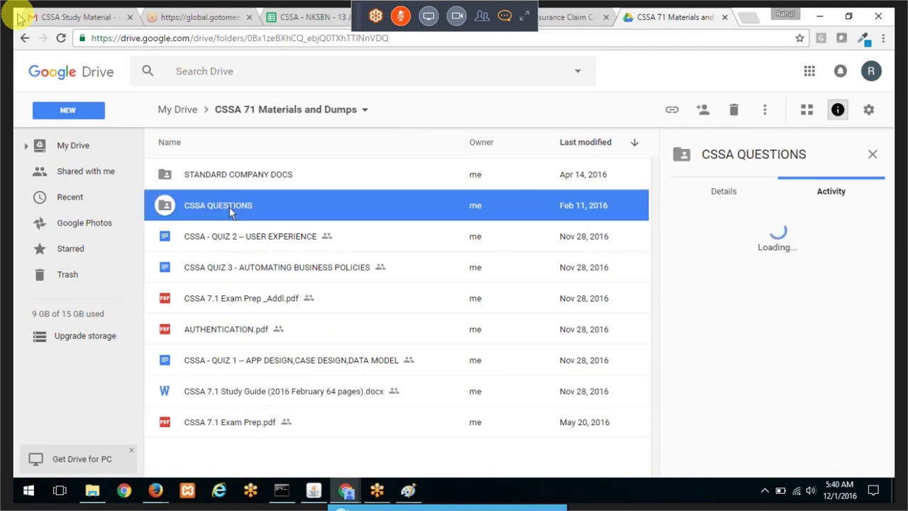
click(227, 211)
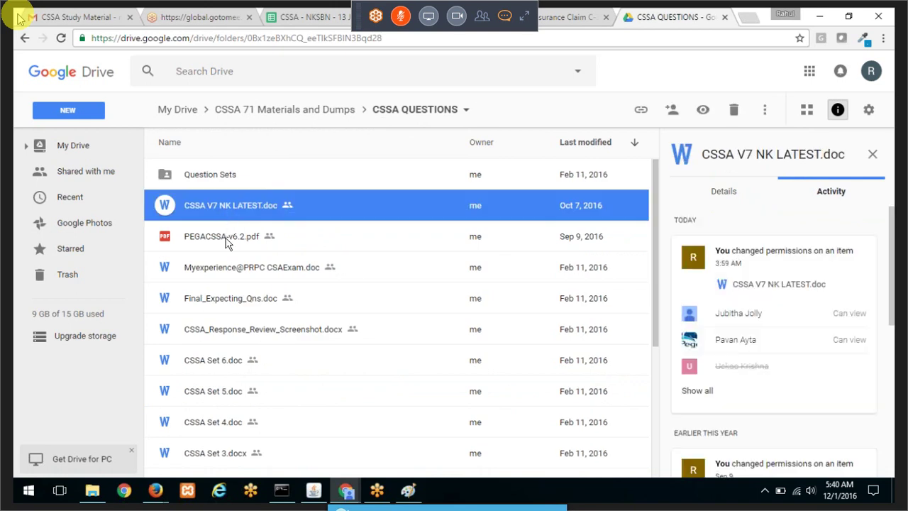
click(227, 241)
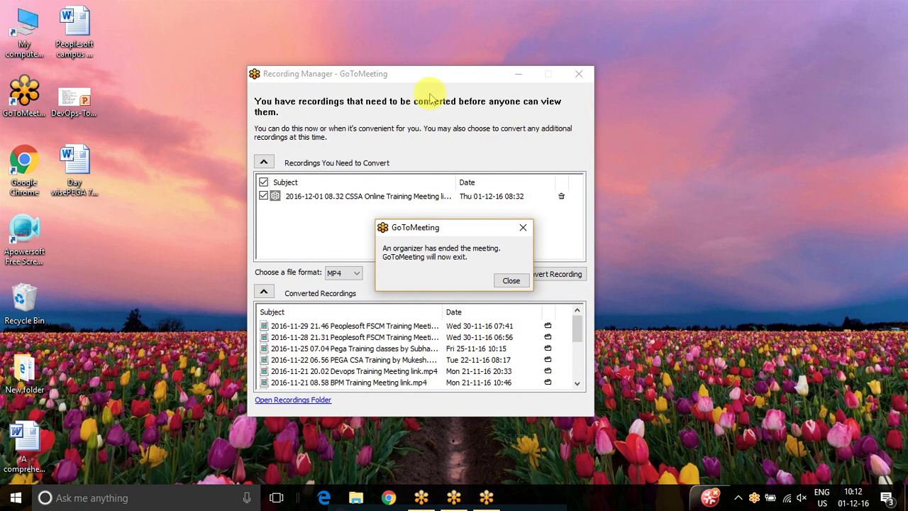
click(511, 281)
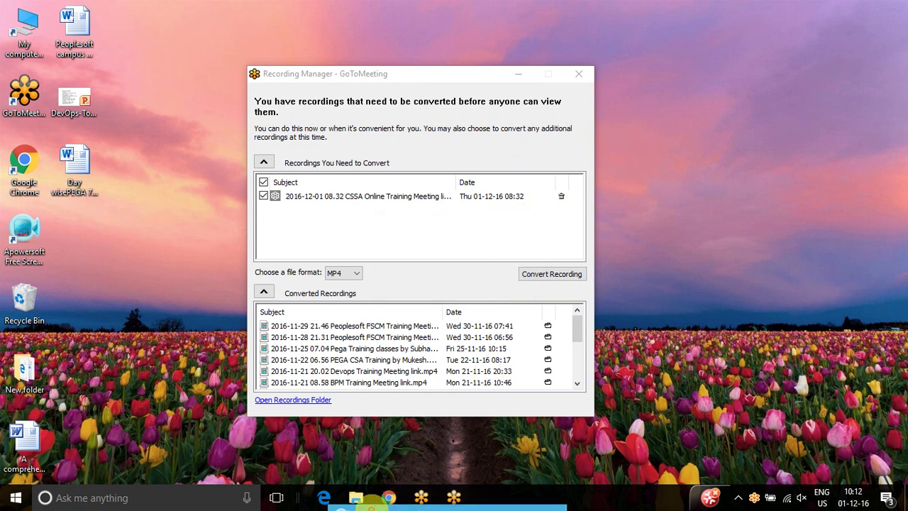